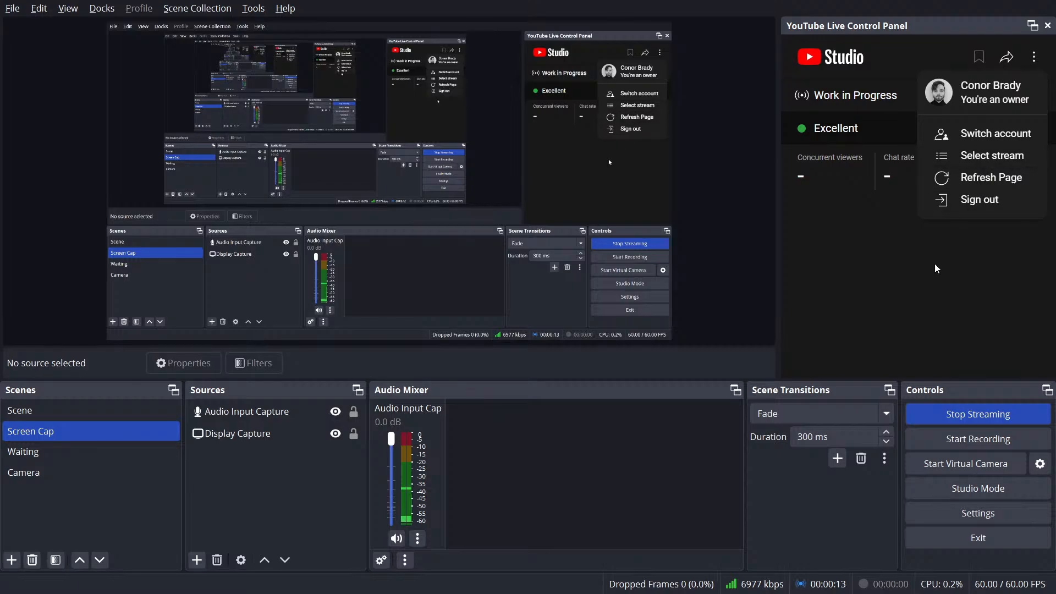
Step: Leave the streaming software and switch to Rhino
left_click(932, 269)
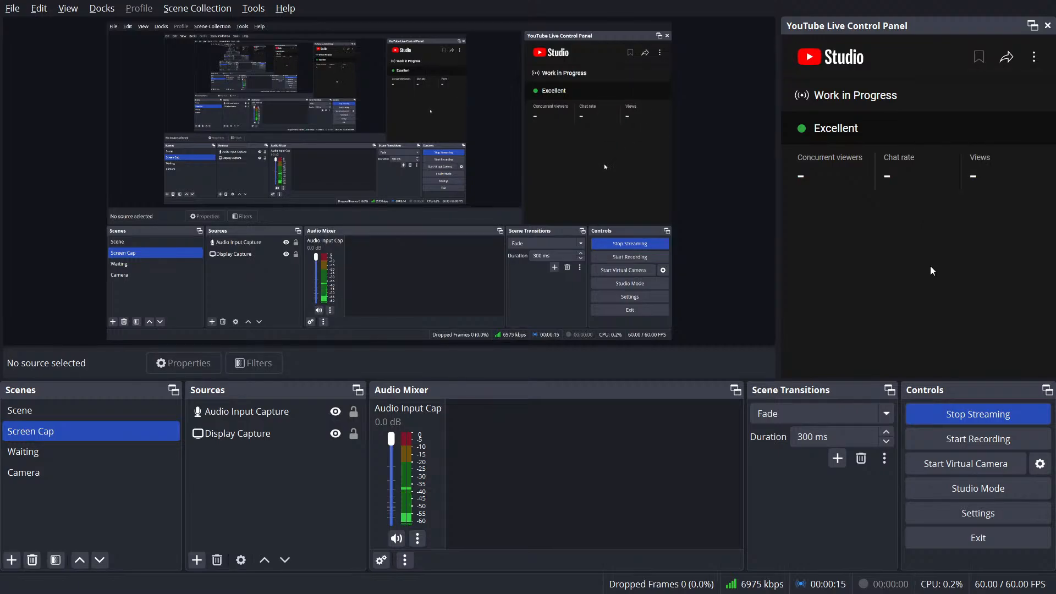
key("alt+Tab")
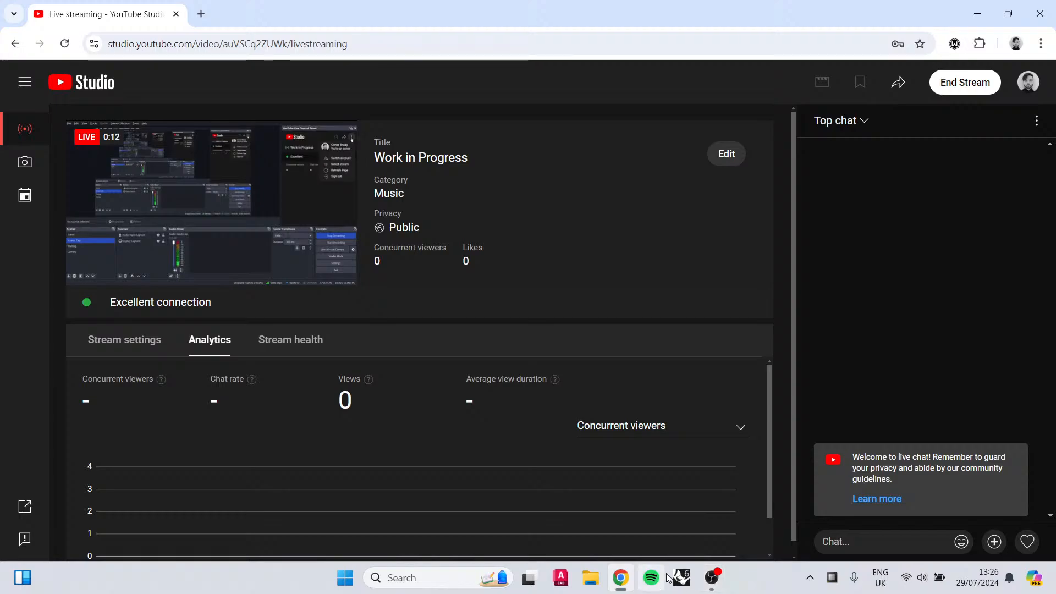
left_click(683, 586)
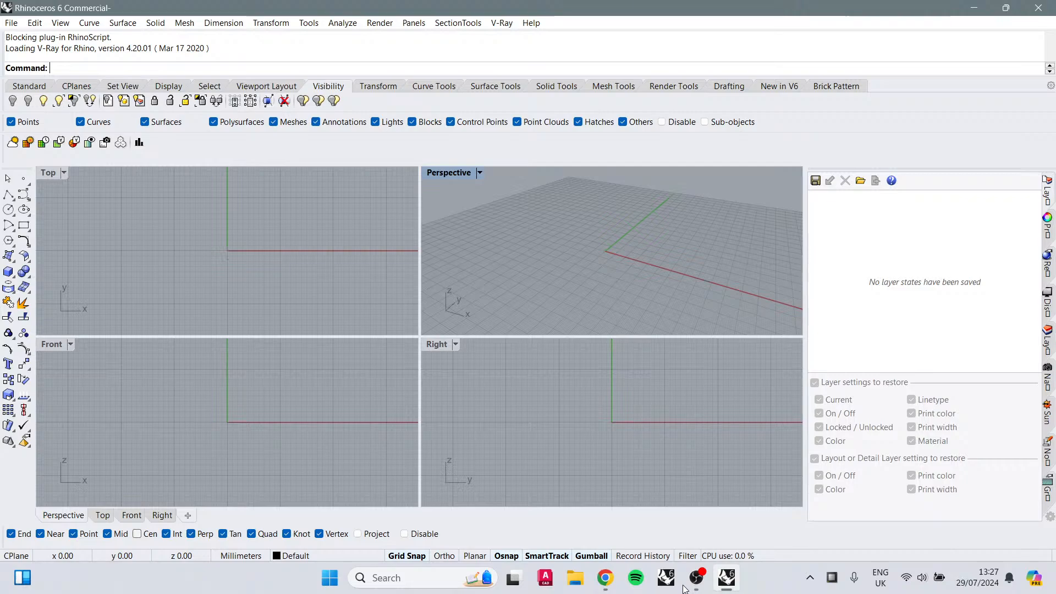
Step: Open the recent file testing.3dm without saving the untitled document
left_click(8, 24)
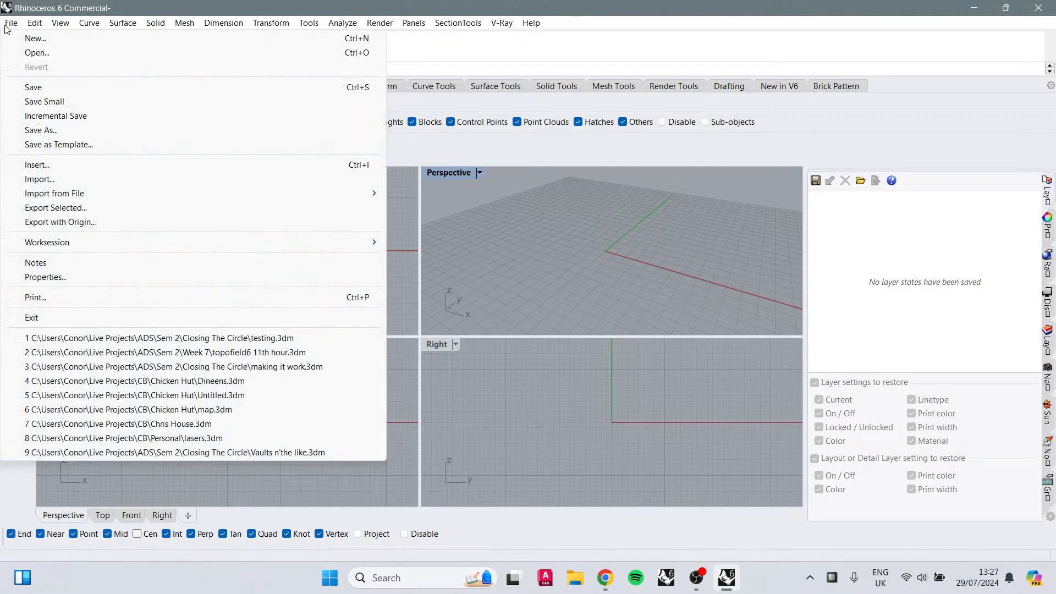
left_click(232, 339)
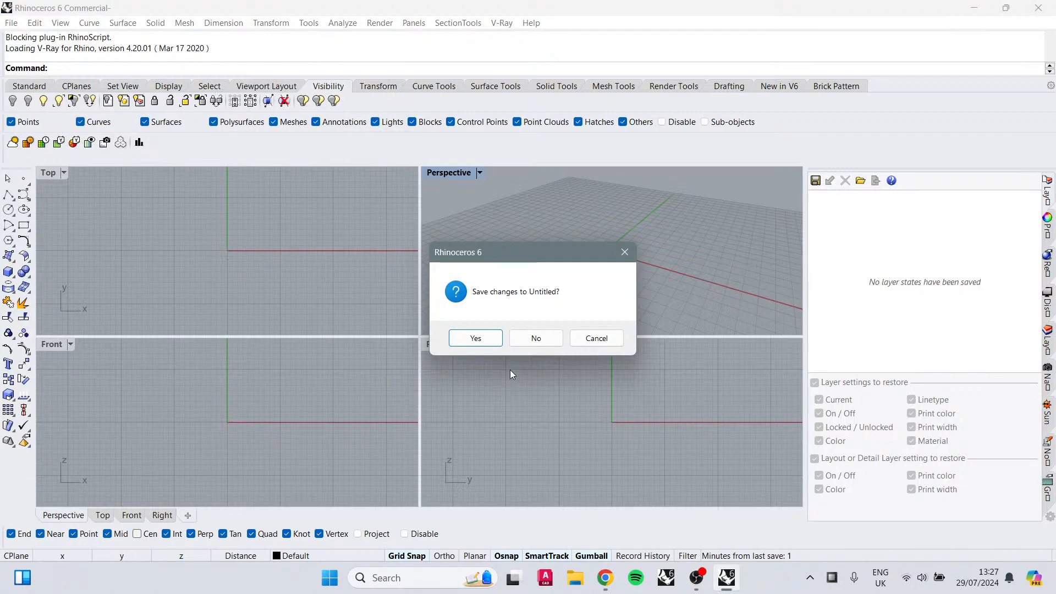
left_click(536, 338)
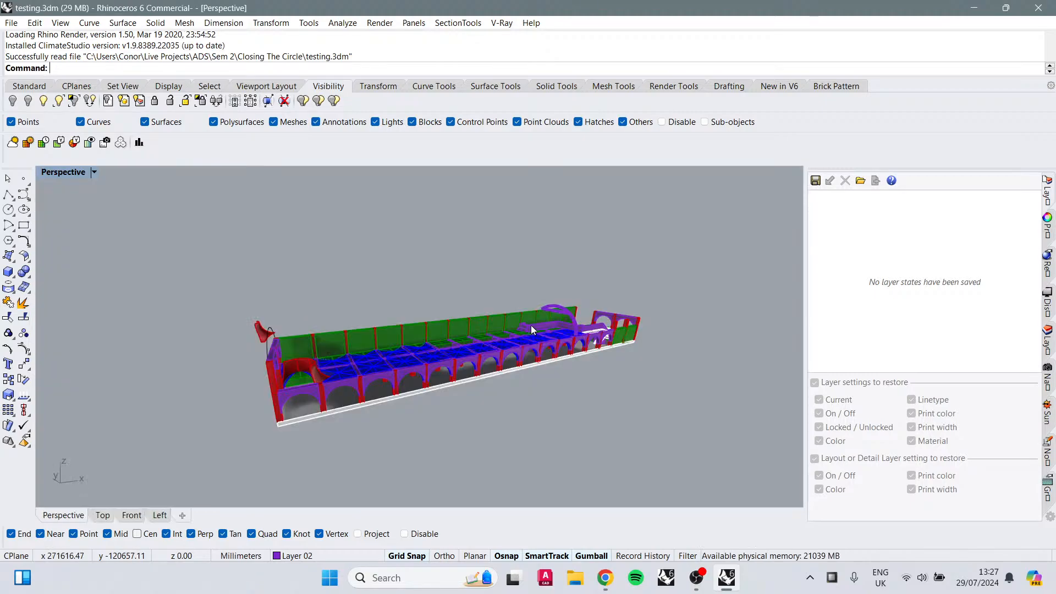
Step: Inspect the loaded model from the Perspective and Top viewports
right_click_drag(638, 374, 530, 346)
scroll(402, 374, "up", 4)
scroll(402, 374, "down", 6)
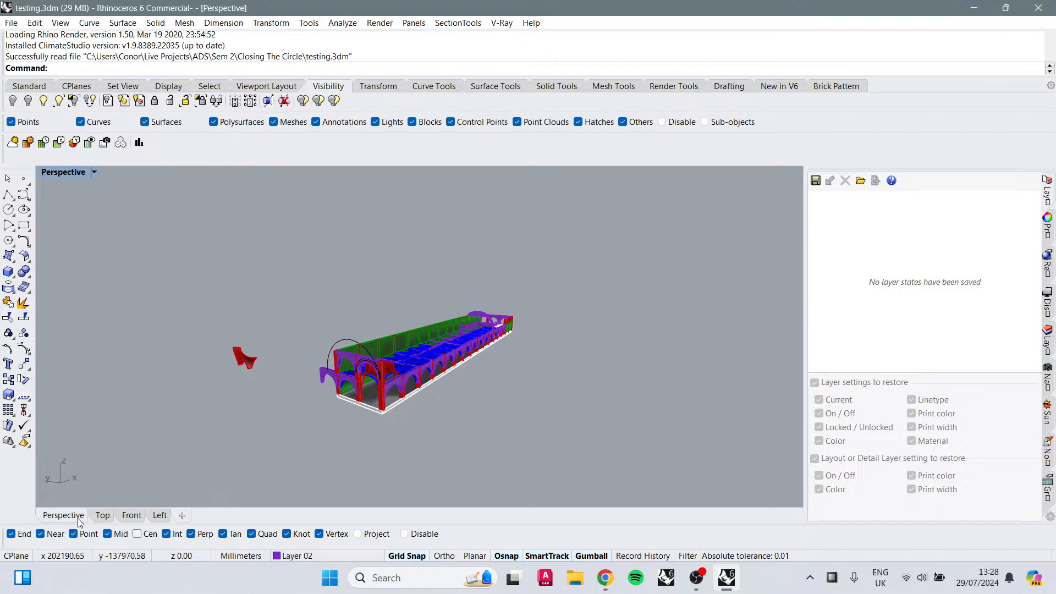
left_click(103, 516)
scroll(314, 392, "up", 6)
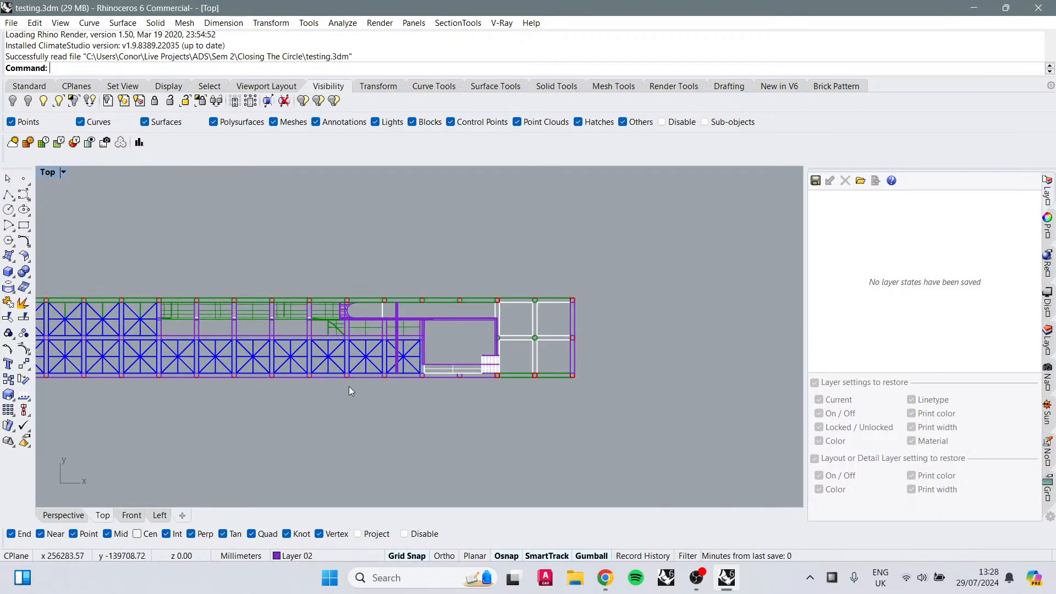
scroll(447, 368, "down", 4)
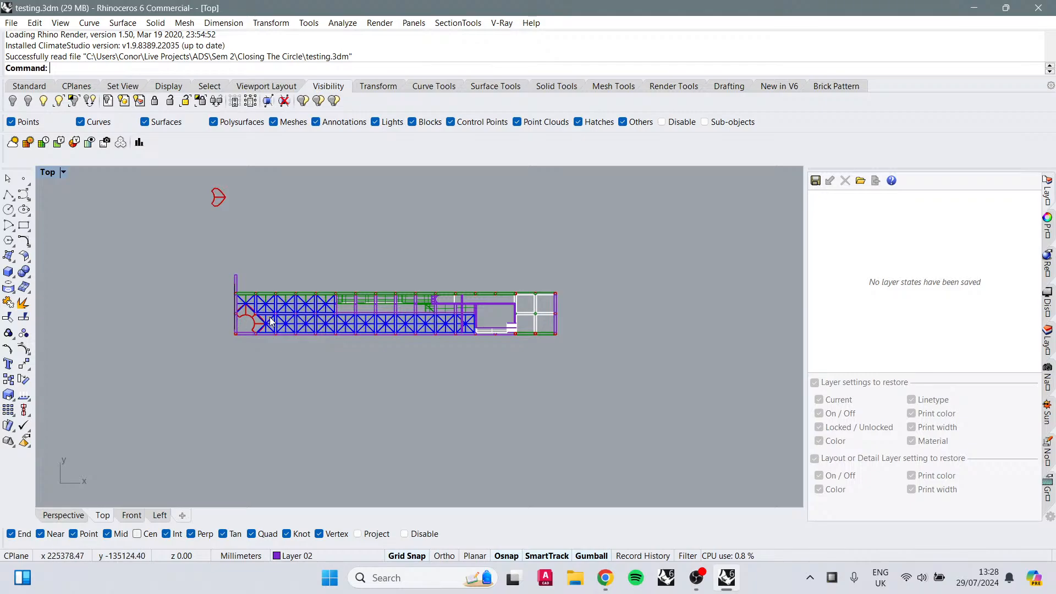
scroll(276, 318, "up", 4)
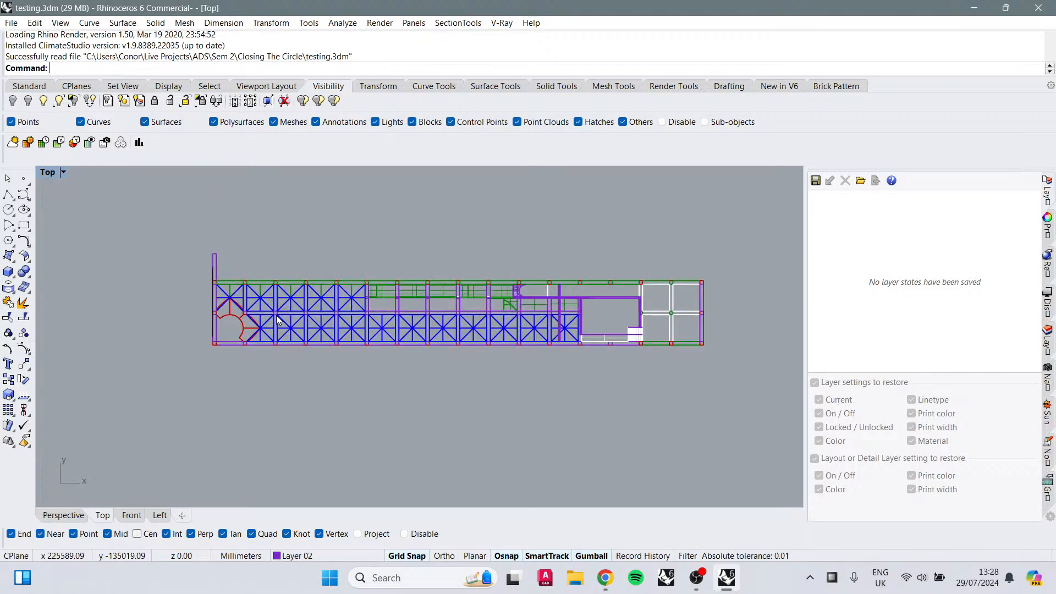
scroll(277, 318, "down", 4)
left_click(64, 514)
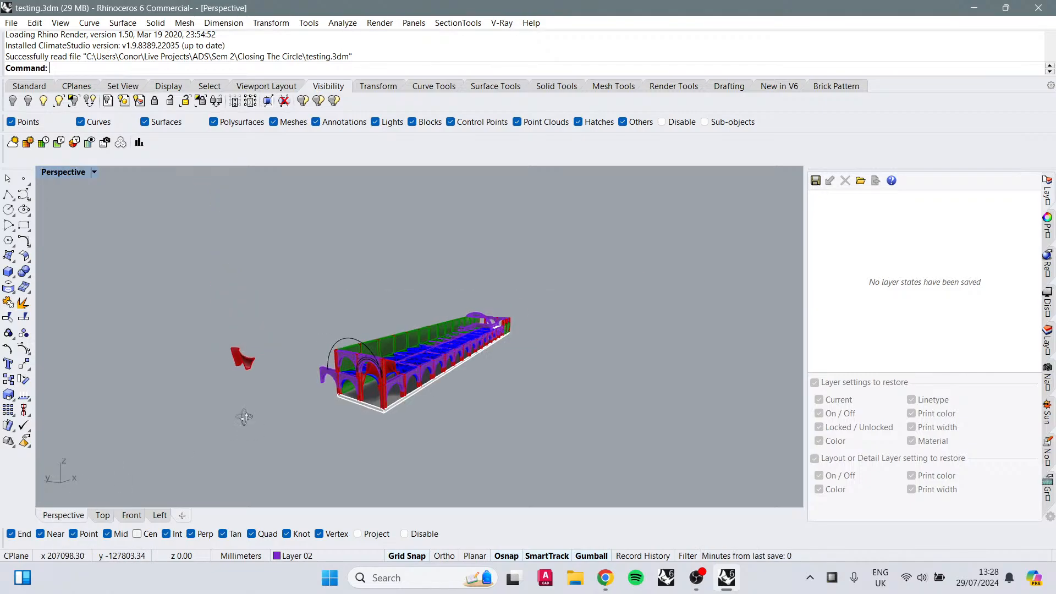
Step: Measure the distance between two points on the end arch wall with the Distance command
right_click_drag(275, 432, 565, 323)
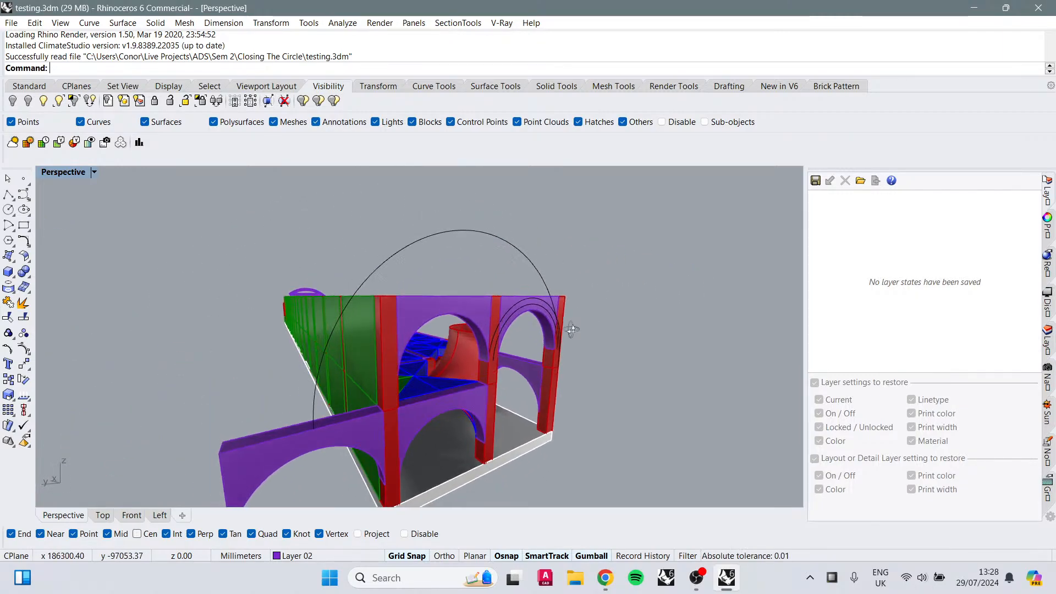
type("Dis")
key("Return")
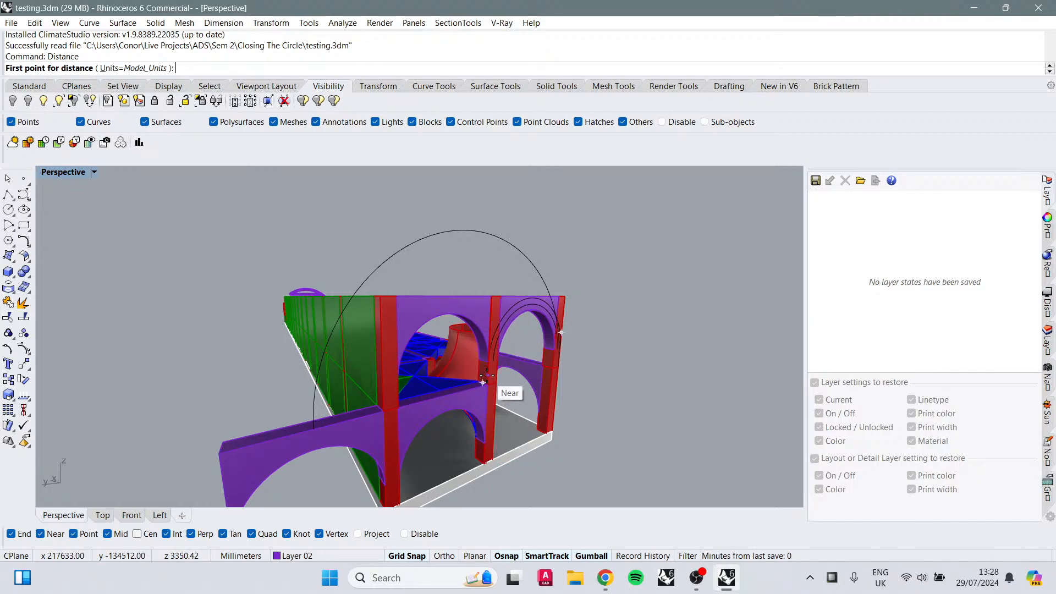
scroll(487, 382, "up", 5)
left_click(489, 330)
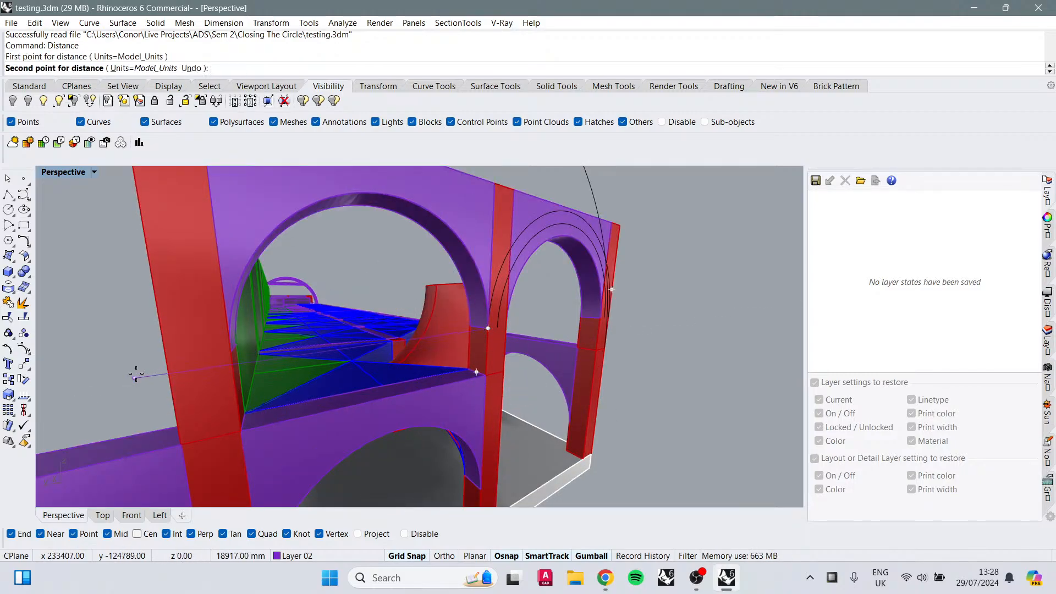
left_click(222, 350)
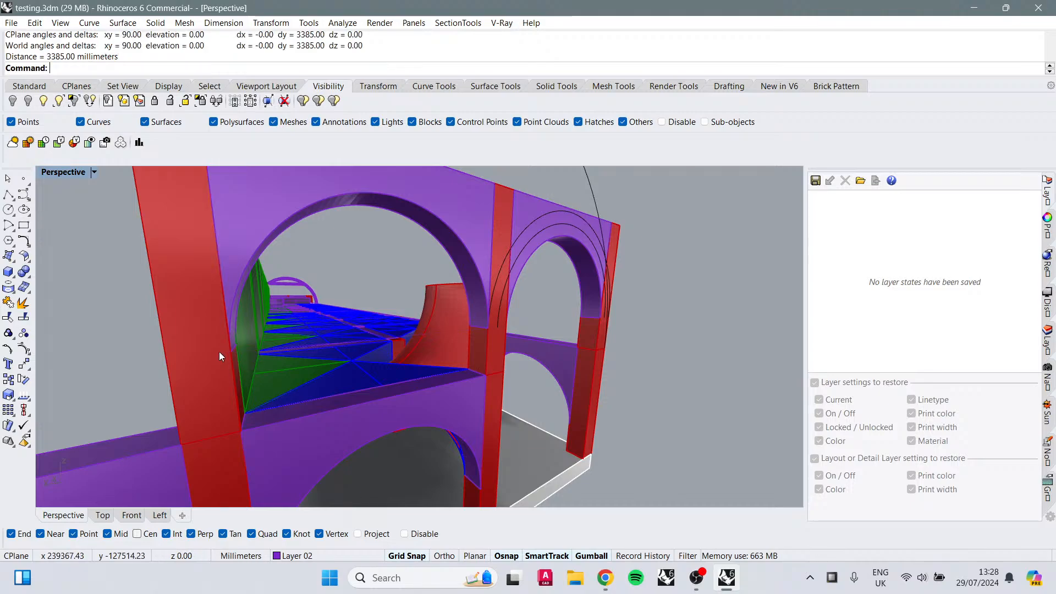
Step: Make Layer 05 the current layer
scroll(363, 351, "down", 10)
right_click_drag(405, 345, 567, 219)
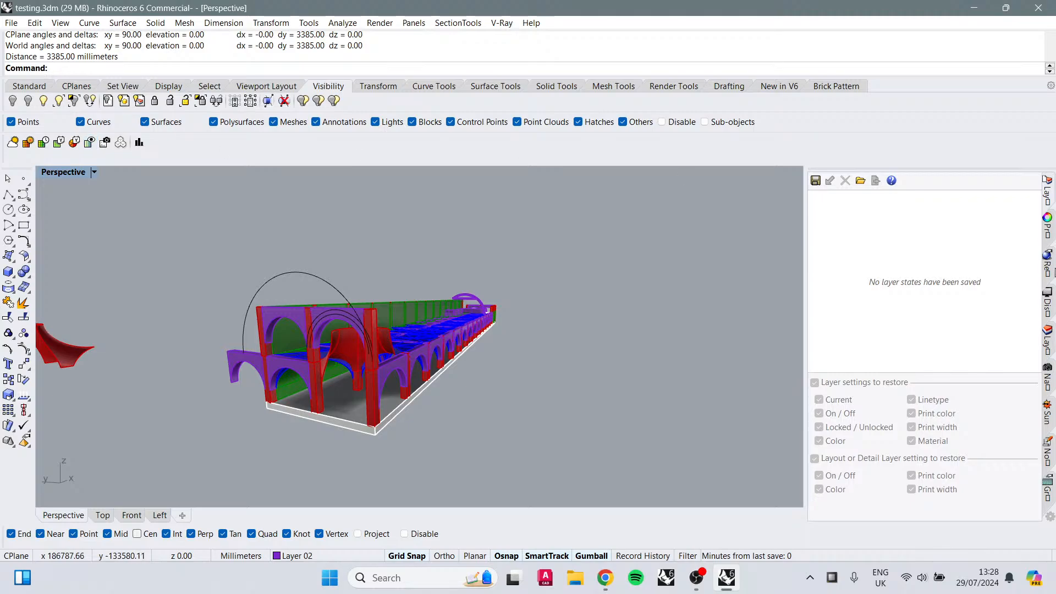
left_click(1047, 331)
double_click(857, 278)
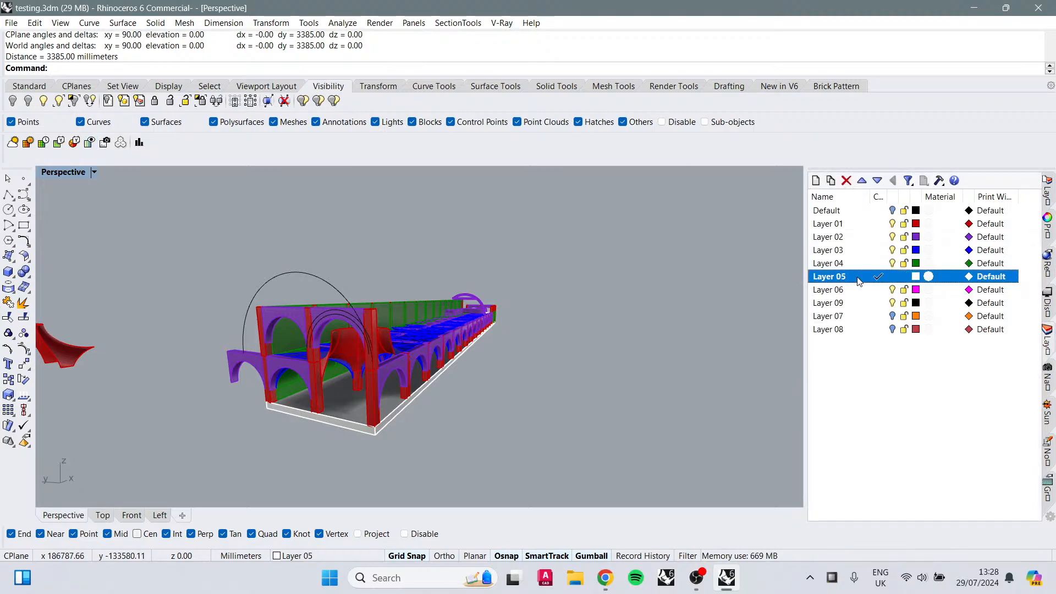
Step: Create a 3-point plane across the end arches, using the edge length as its width
left_click(9, 256)
left_click(123, 261)
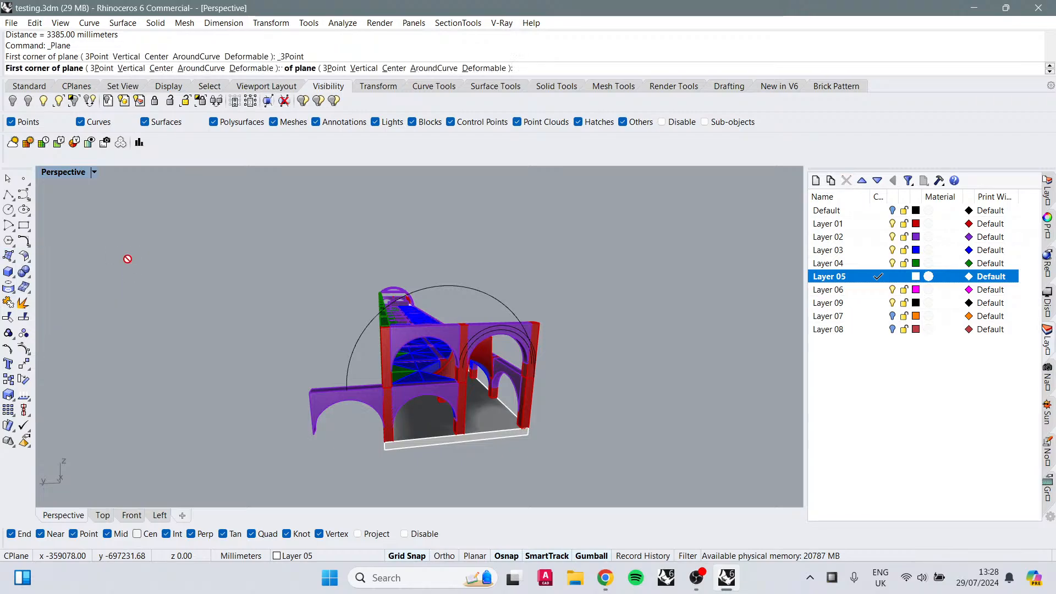
left_click(391, 392)
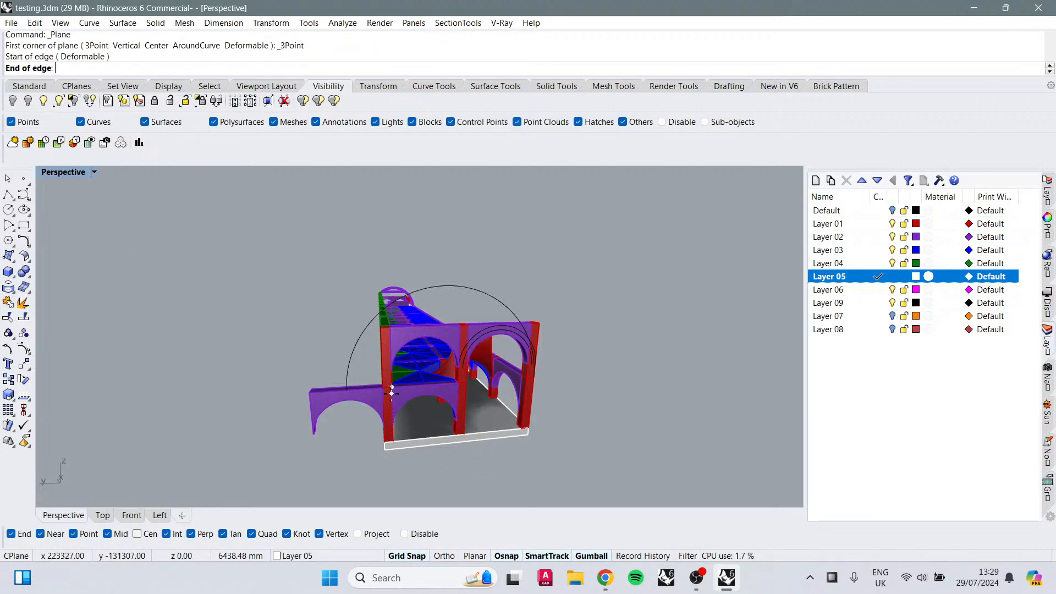
left_click(530, 379)
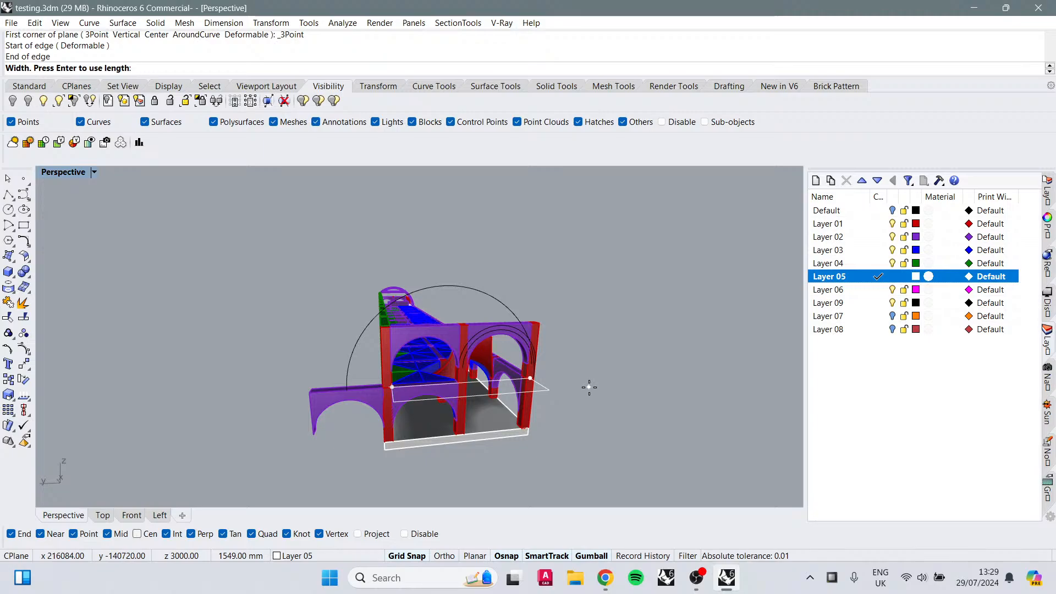
key("Return")
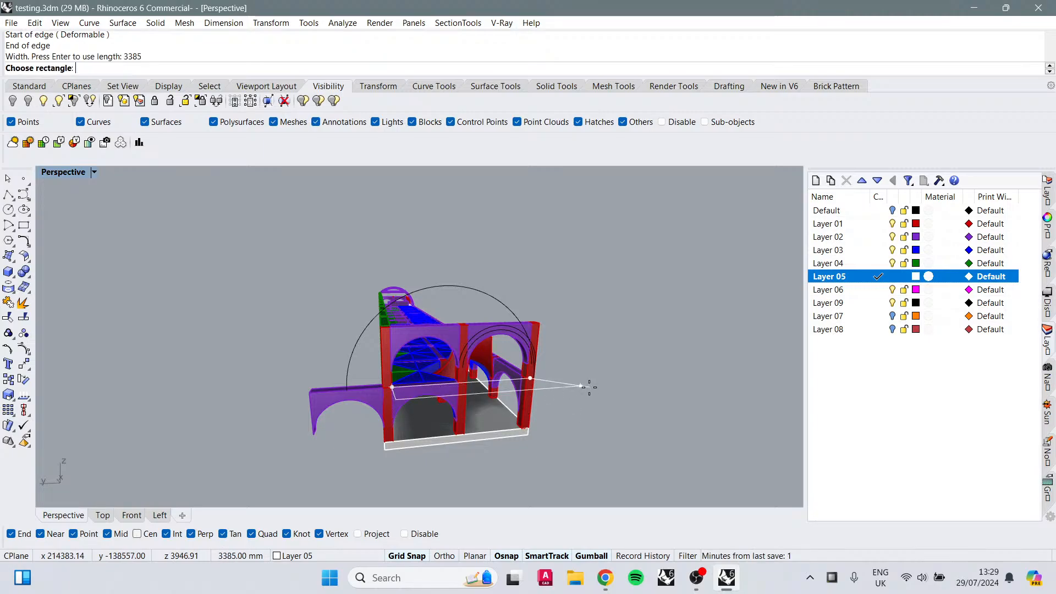
left_click(605, 443)
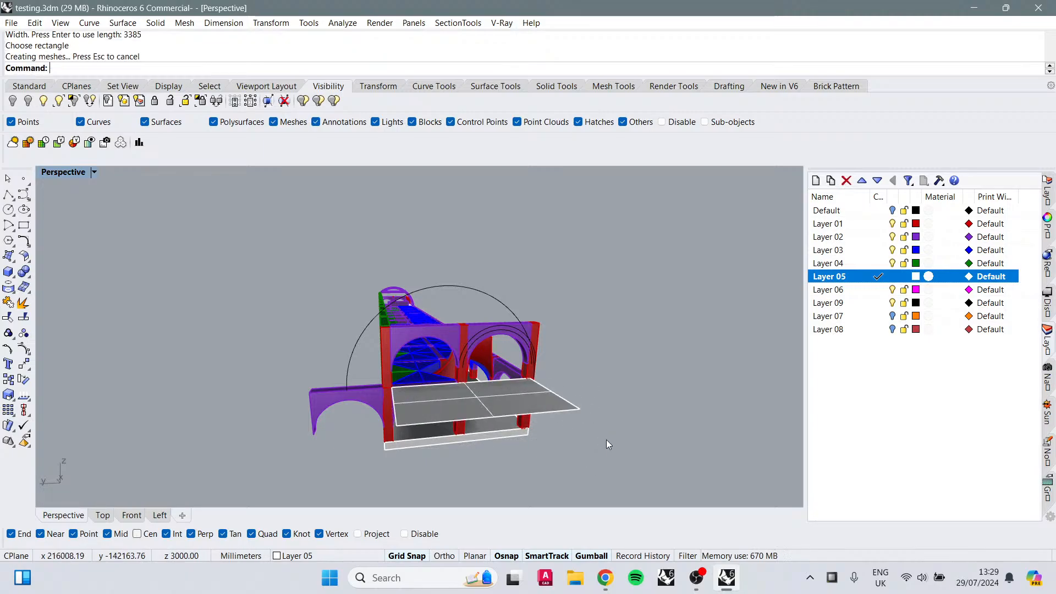
Step: Stretch the new plane lengthwise along the building with Scale1D
left_click(569, 412)
type("Scale1D")
key("Return")
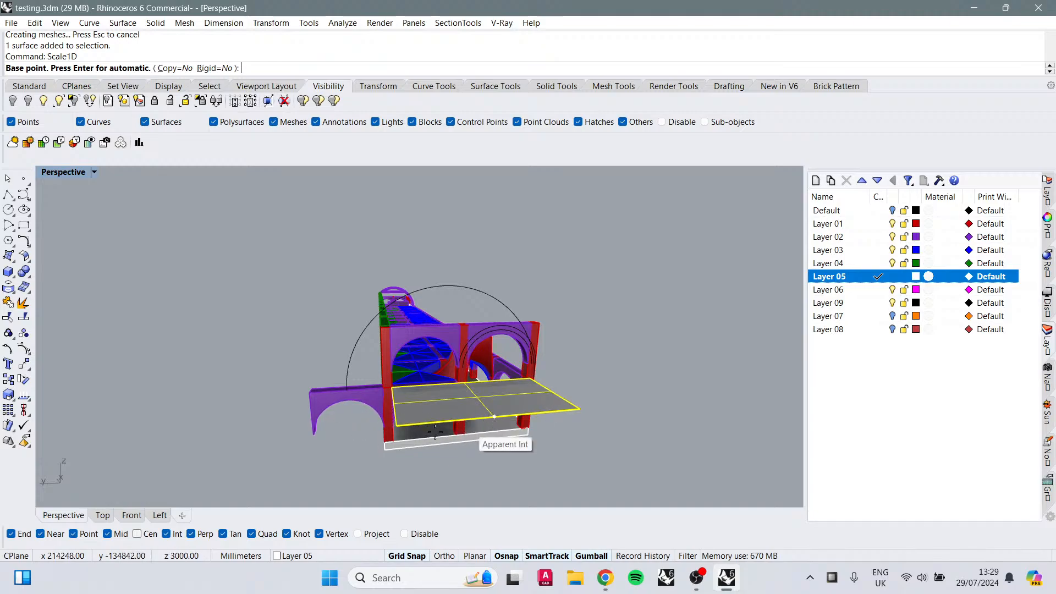
left_click(404, 426)
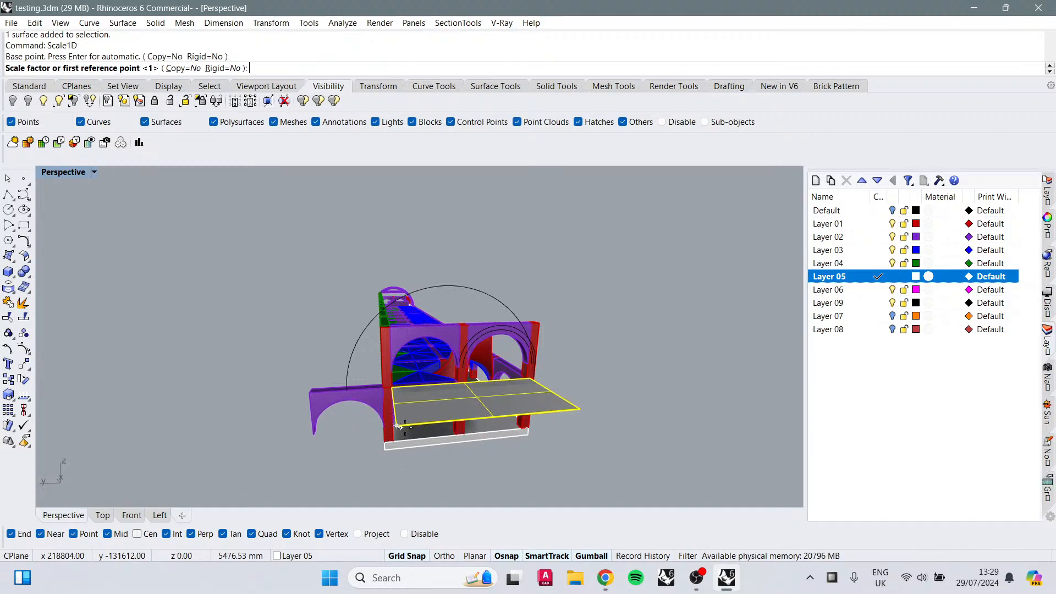
left_click(591, 407)
right_click_drag(672, 377, 384, 396)
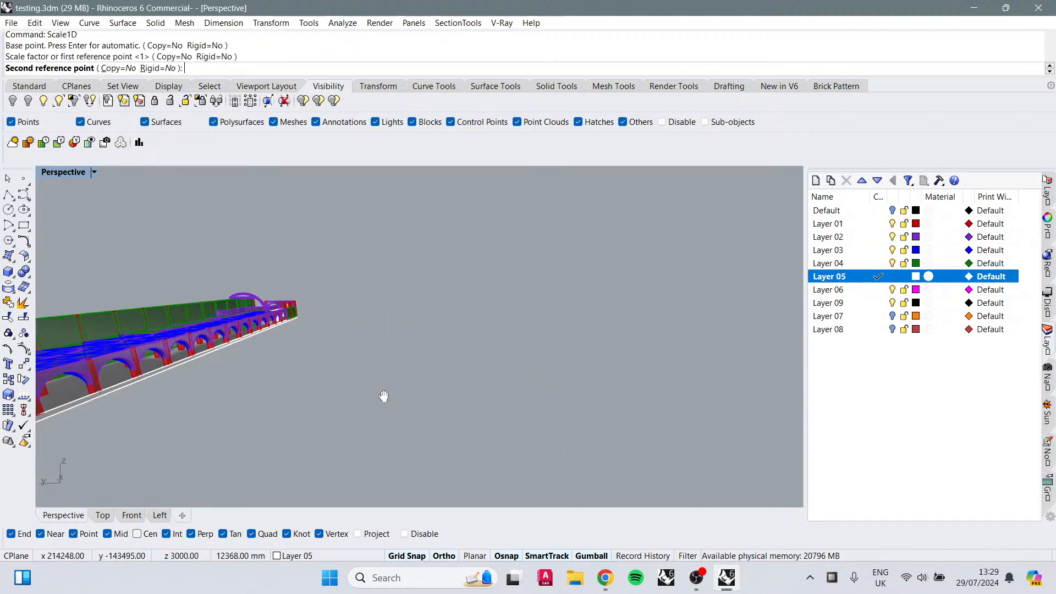
left_click(462, 398)
right_click_drag(516, 314, 269, 362)
mouse_move(456, 373)
right_mouse_down()
mouse_move(468, 379)
mouse_move(479, 438)
mouse_move(276, 391)
mouse_move(547, 384)
mouse_move(518, 365)
mouse_move(495, 372)
mouse_move(484, 344)
mouse_move(330, 371)
mouse_move(278, 347)
mouse_move(253, 393)
mouse_move(238, 399)
mouse_move(454, 376)
right_mouse_up()
left_click(494, 346)
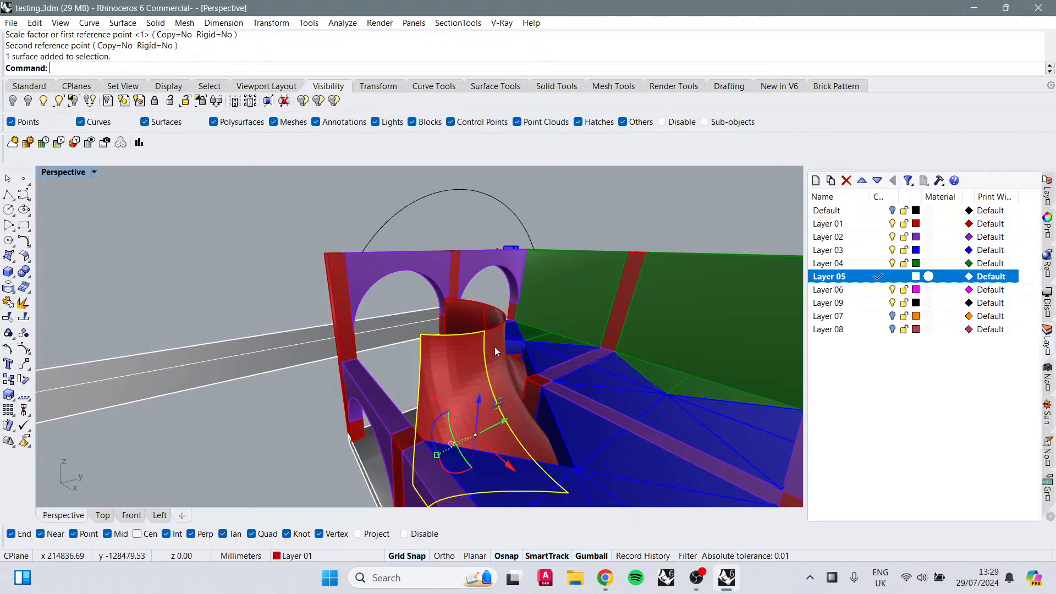
left_click(484, 429)
key("Escape")
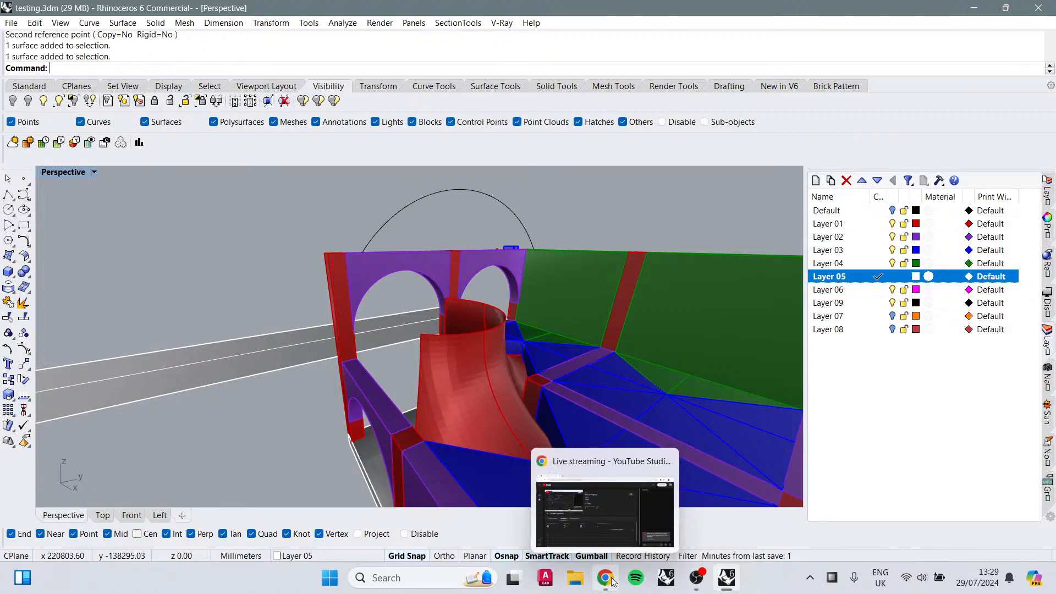
Step: Check the live stream analytics in YouTube Studio
left_click(618, 510)
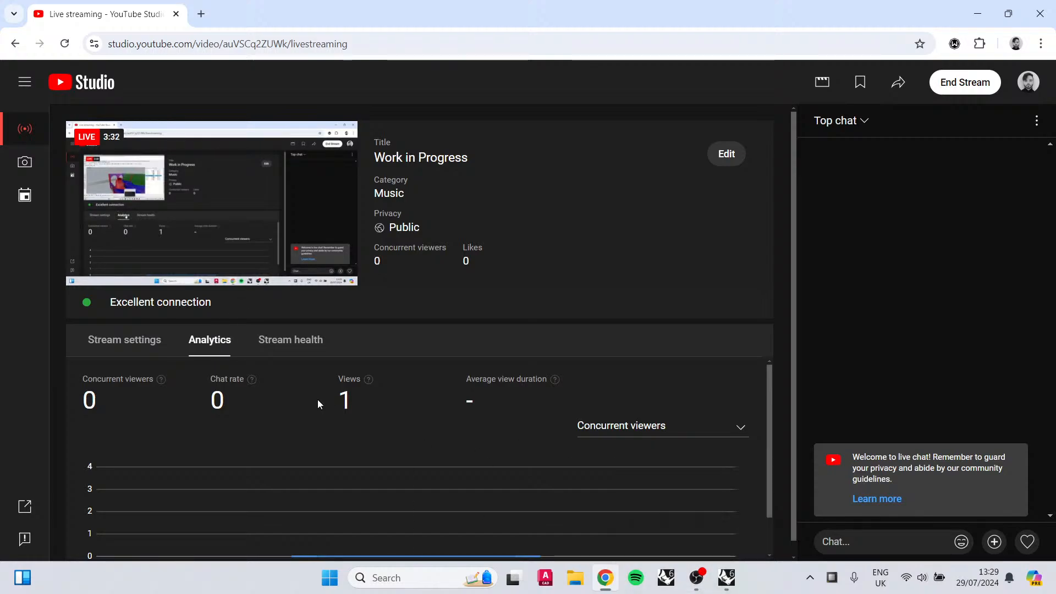
scroll(476, 404, "down", 1)
scroll(476, 404, "down", 2)
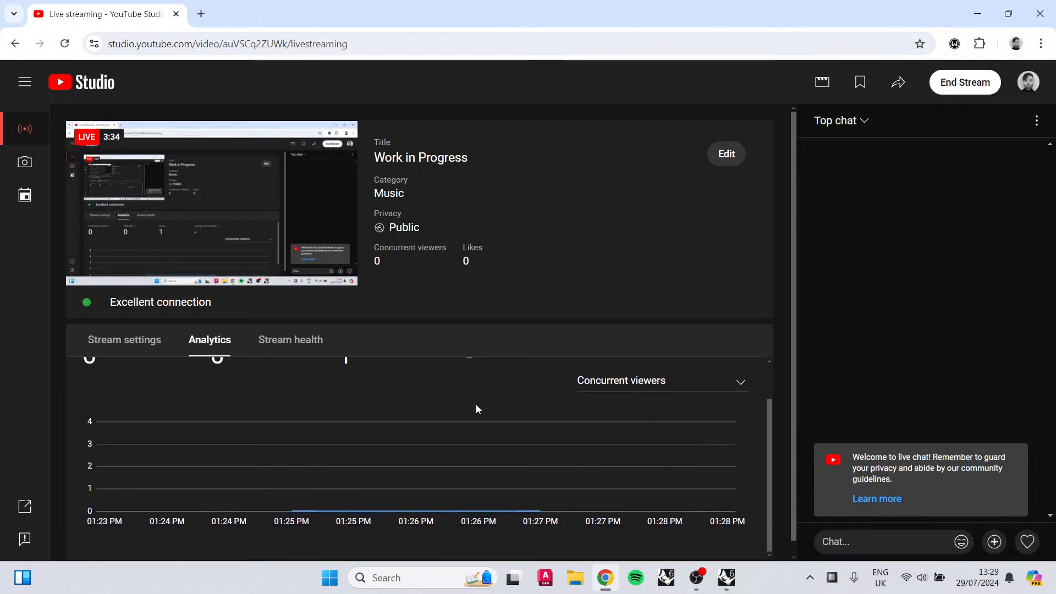
scroll(371, 500, "up", 2)
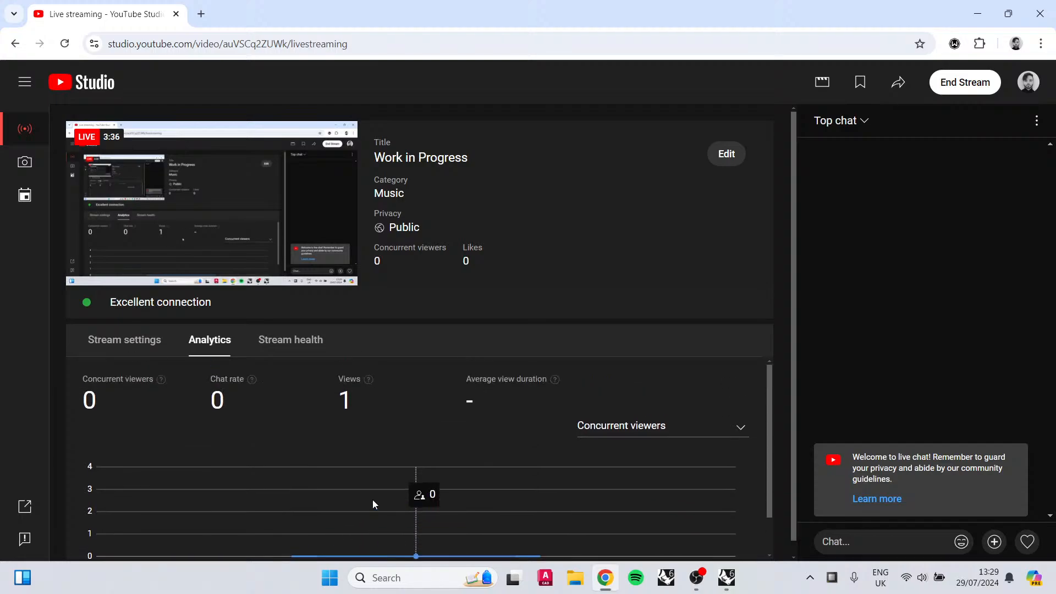
Step: Return to Rhino and orbit to view the stretched plane along the building
left_click(726, 577)
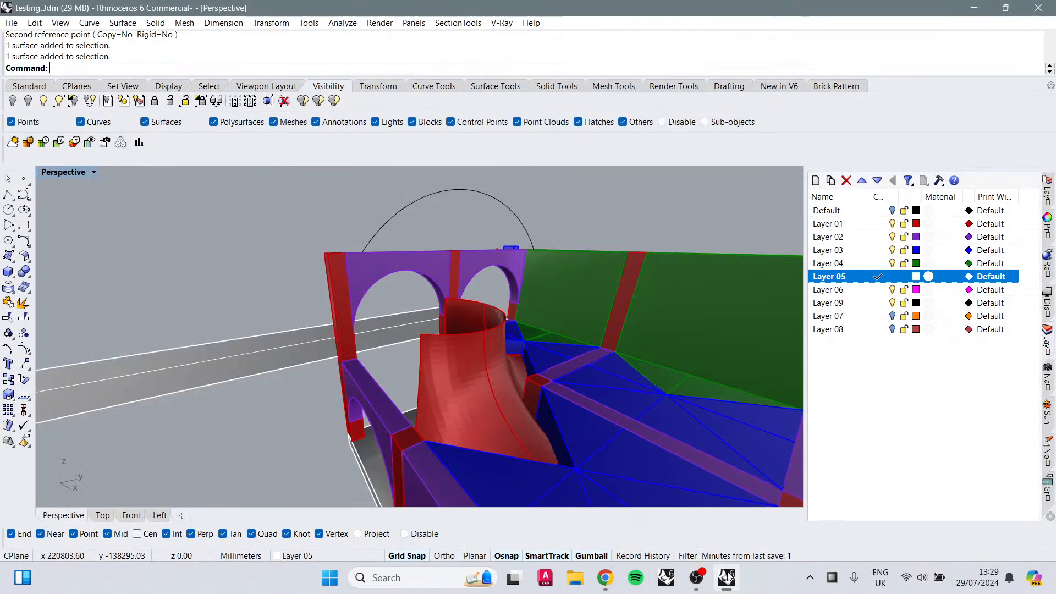
right_click_drag(365, 327, 530, 330)
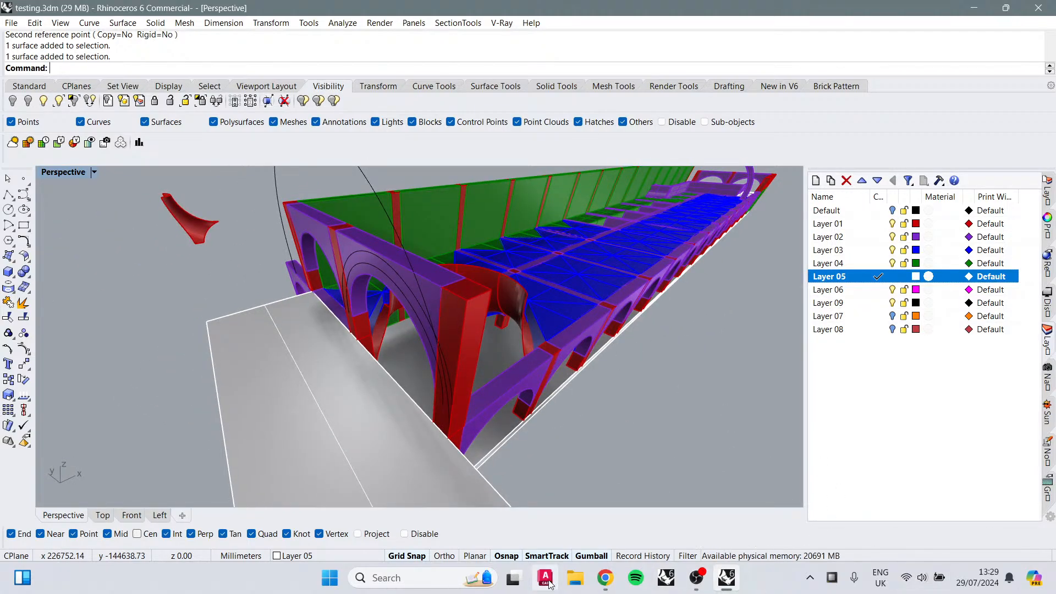
Step: Switch to the browser and unmute the live stream preview
left_click(632, 580)
mouse_move(630, 581)
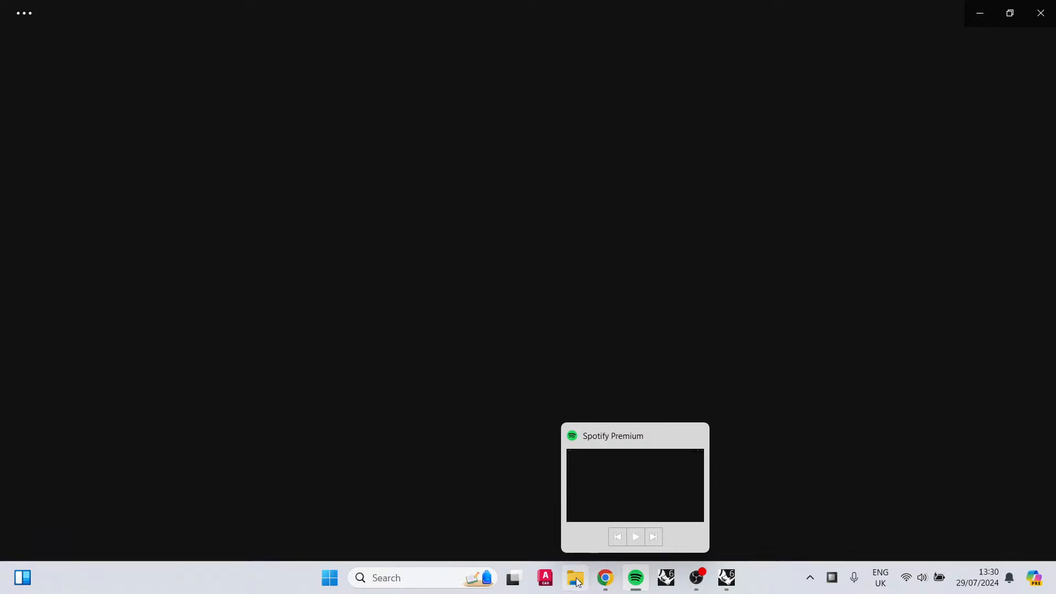
left_click(605, 577)
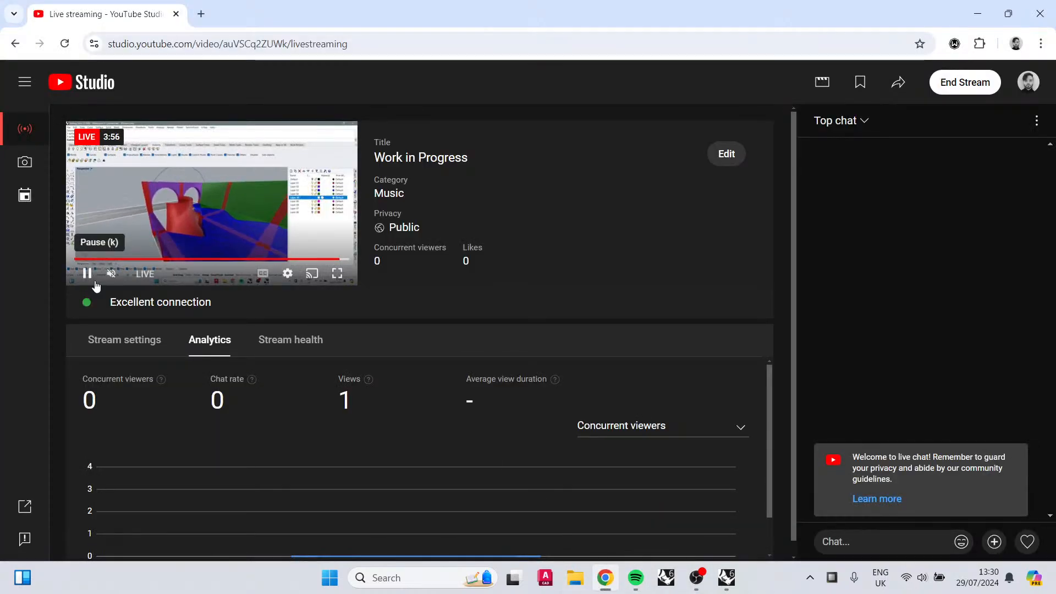
left_click(111, 273)
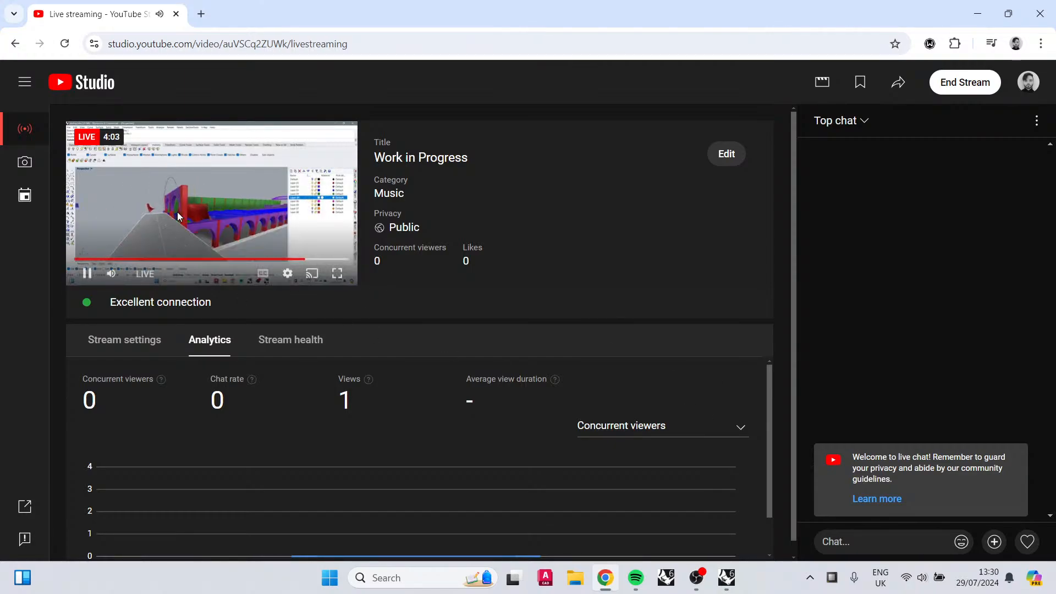
Step: Raise the system volume to about 60 in the quick settings panel
left_click(933, 587)
left_click_drag(924, 496, 943, 500)
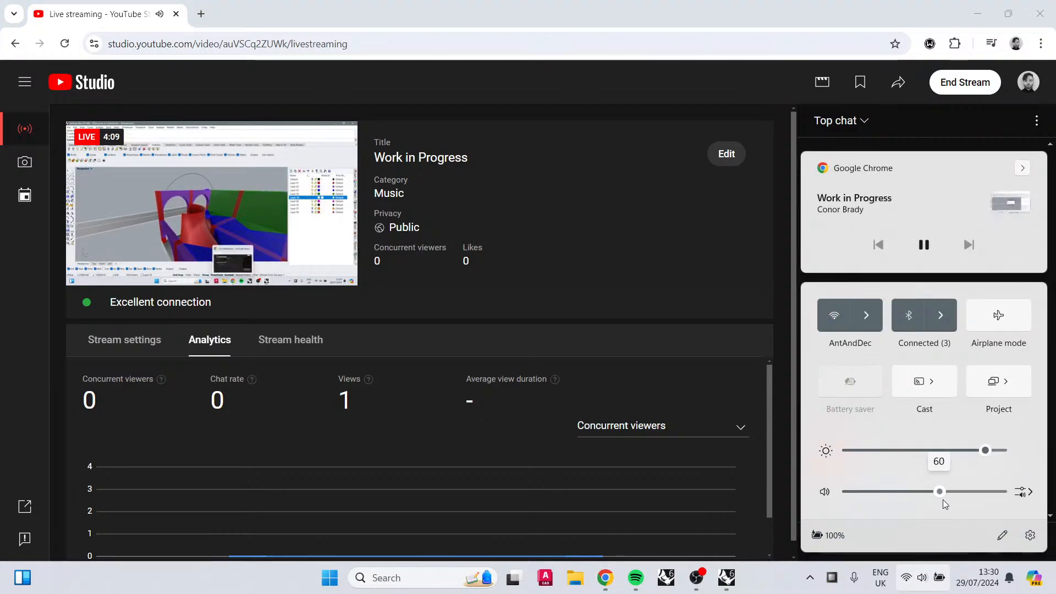
left_click(770, 581)
mouse_move(186, 208)
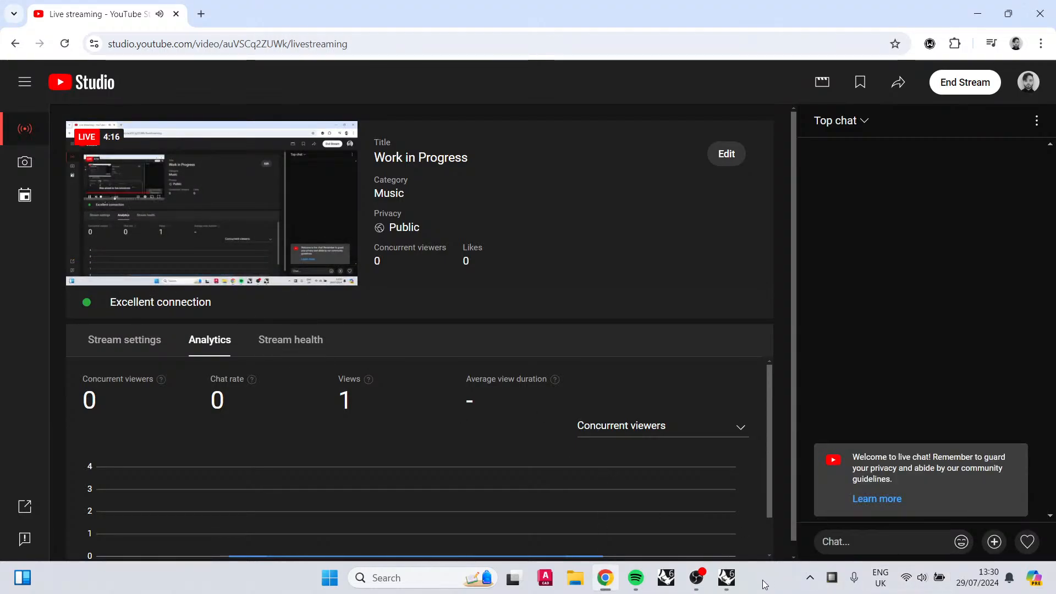
Step: Return to Rhino and zoom out on the building model
left_click(726, 578)
scroll(605, 388, "down", 8)
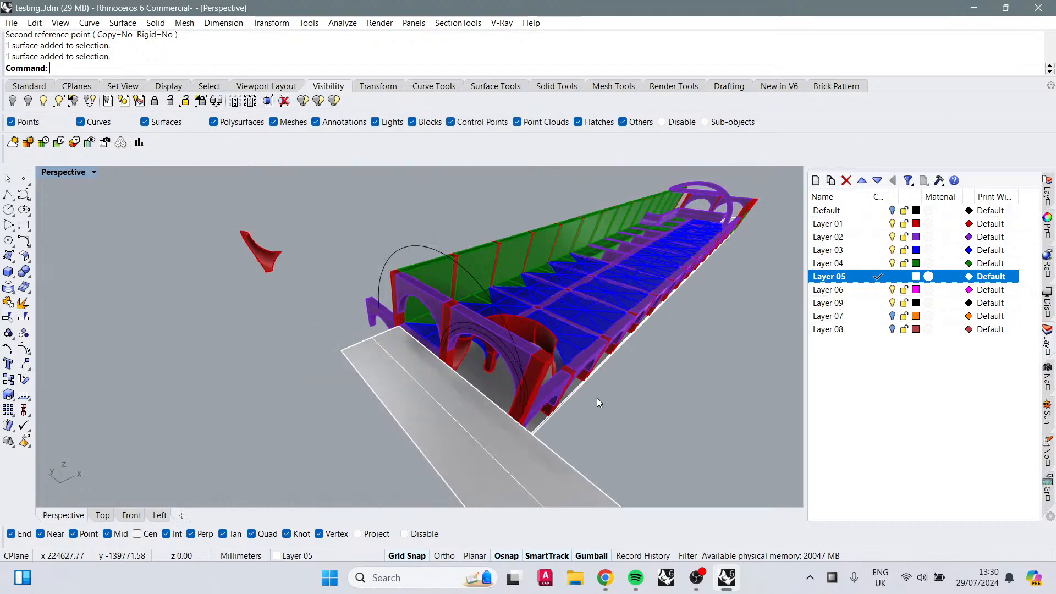
Step: Open Spotify and browse the playlists to reach Liked Songs
left_click(636, 577)
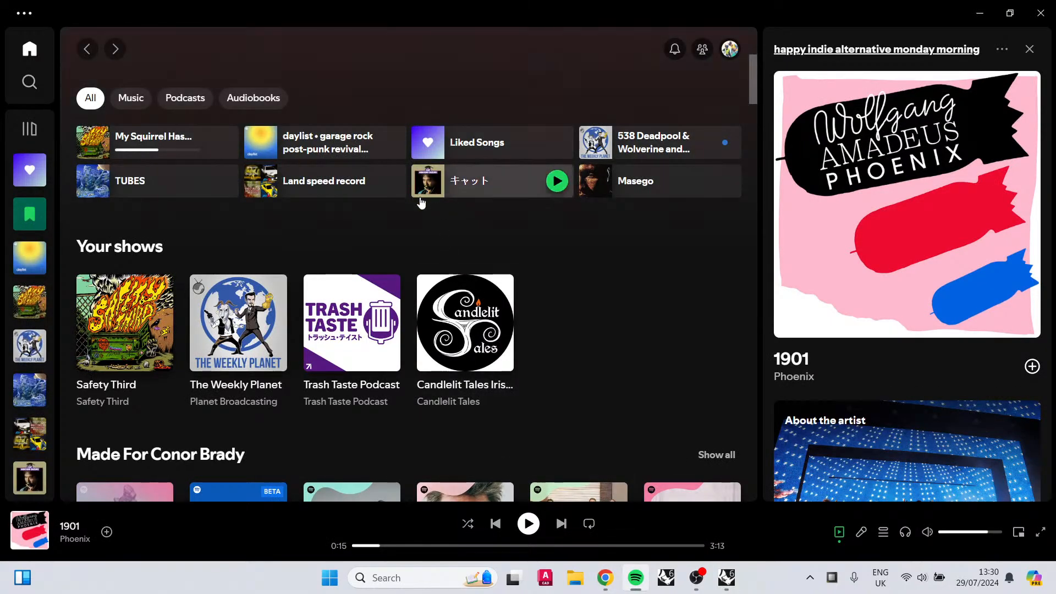
left_click(349, 144)
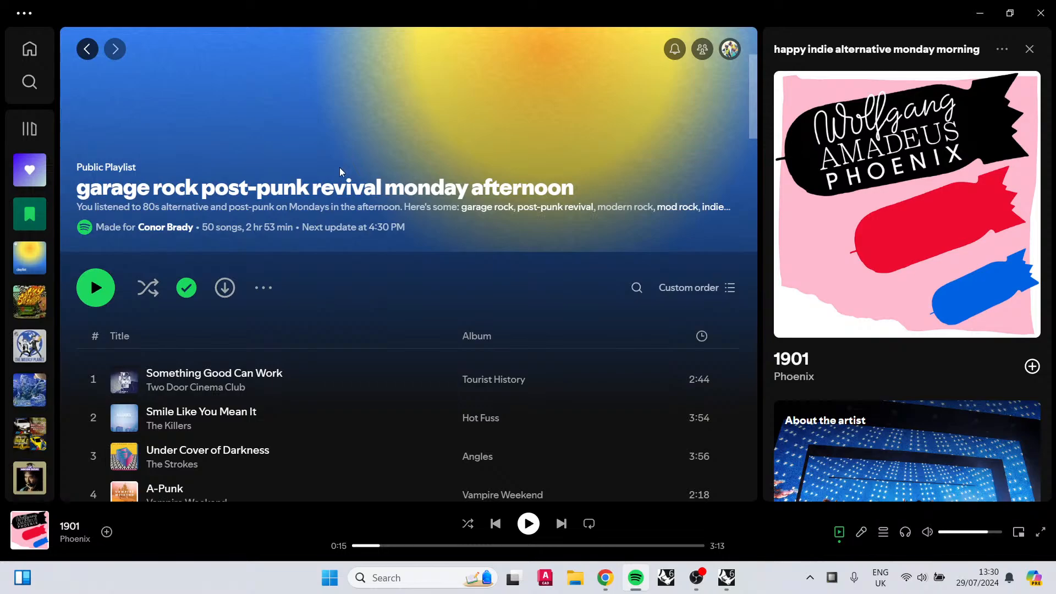
scroll(199, 481, "down", 1)
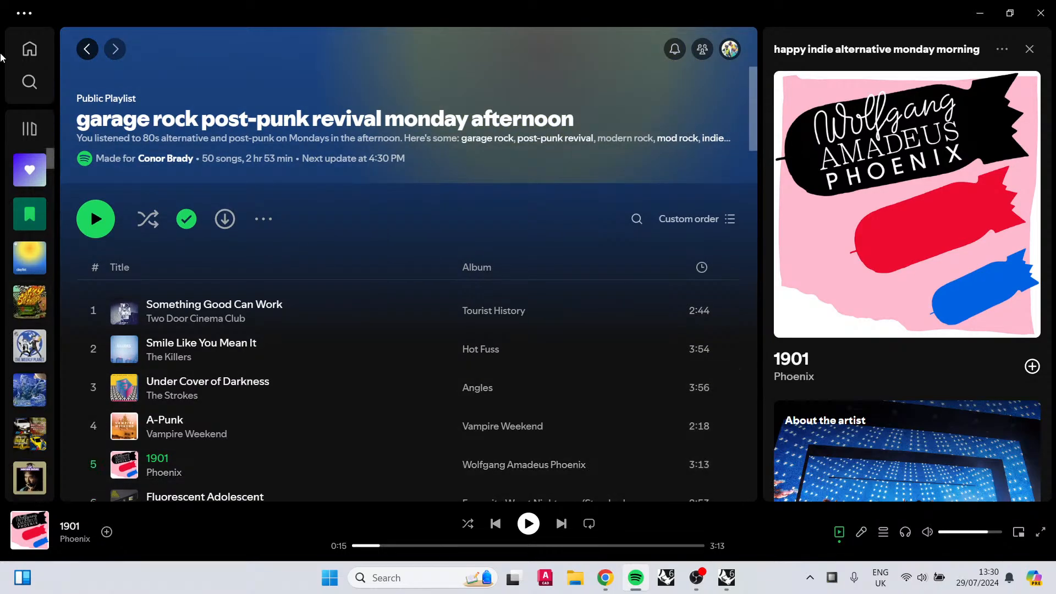
left_click(29, 170)
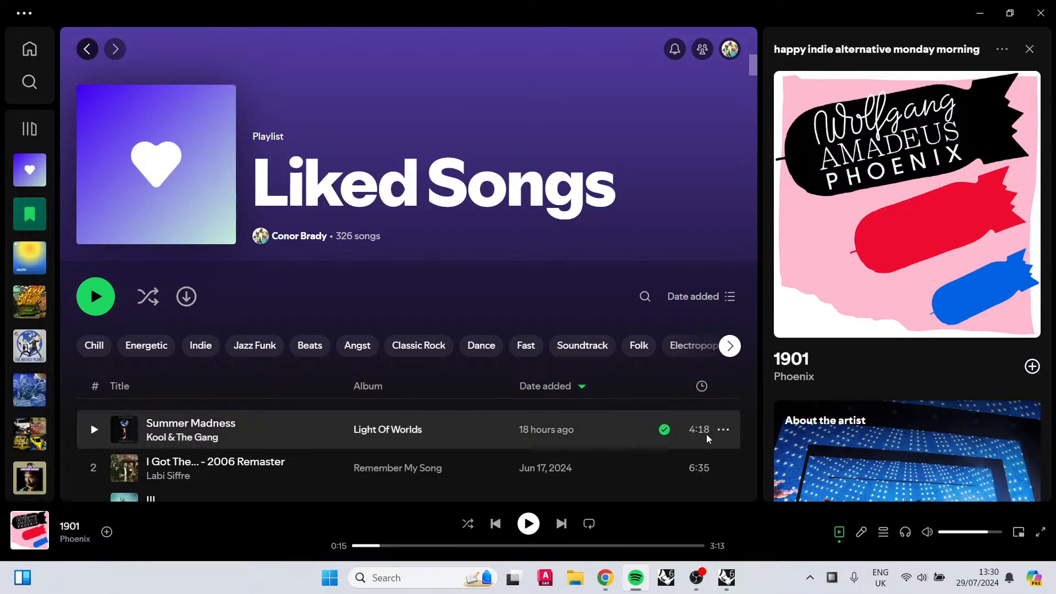
Step: Start the song radio for Summer Madness and play its first track
left_click(723, 430)
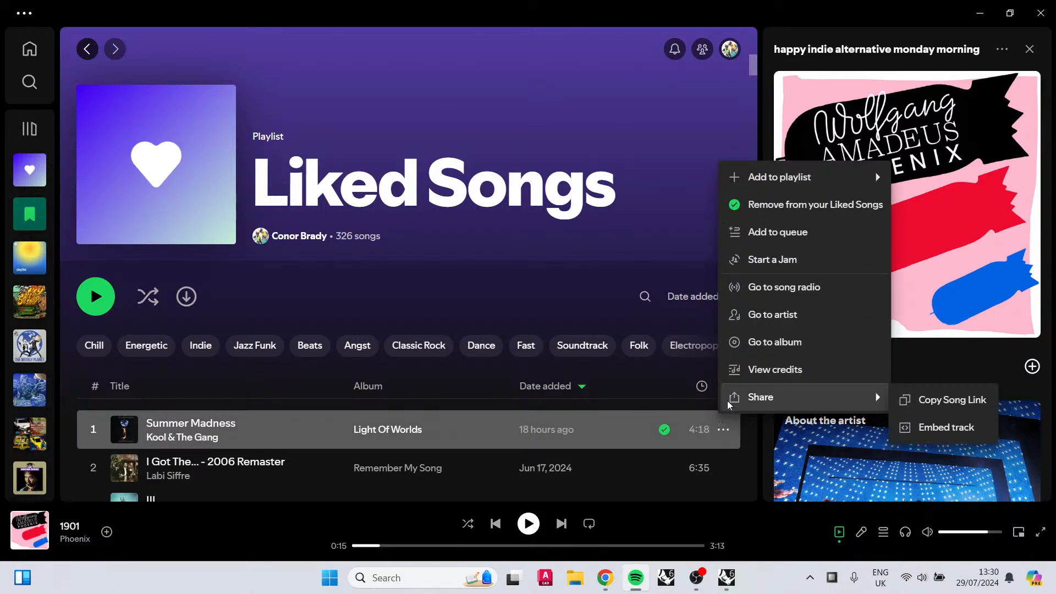
left_click(781, 285)
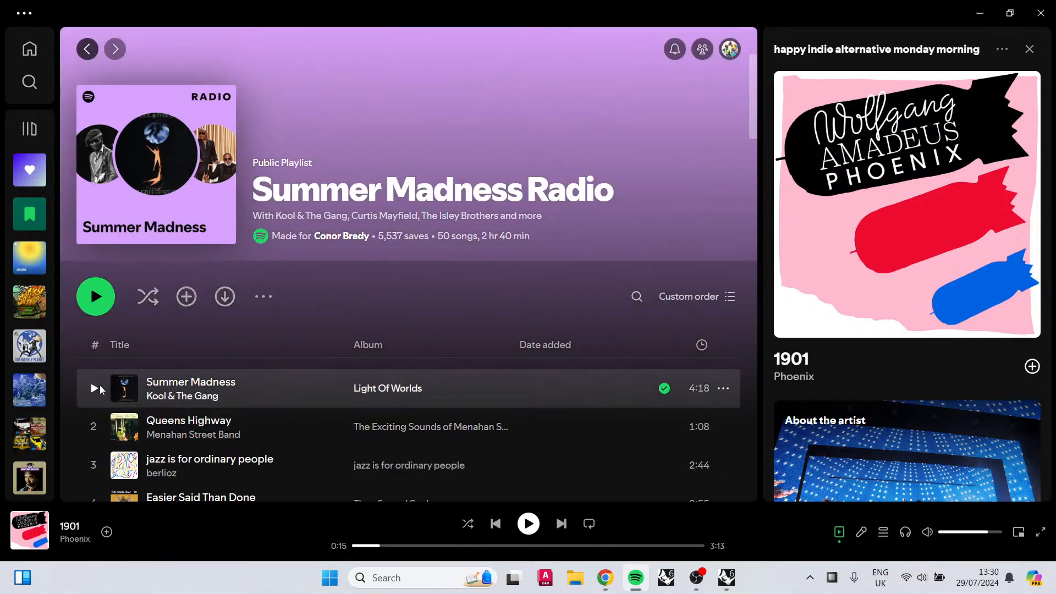
left_click(96, 386)
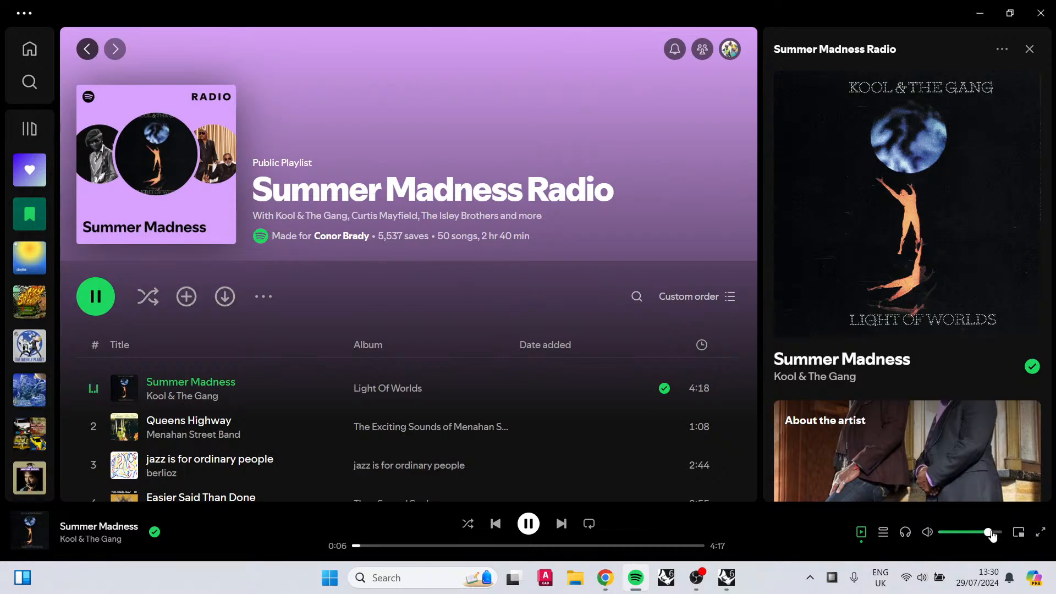
Step: Turn up Spotify's volume and rewind Summer Madness to the beginning
left_click_drag(988, 532, 1018, 530)
left_click(398, 544)
left_click_drag(360, 546, 333, 547)
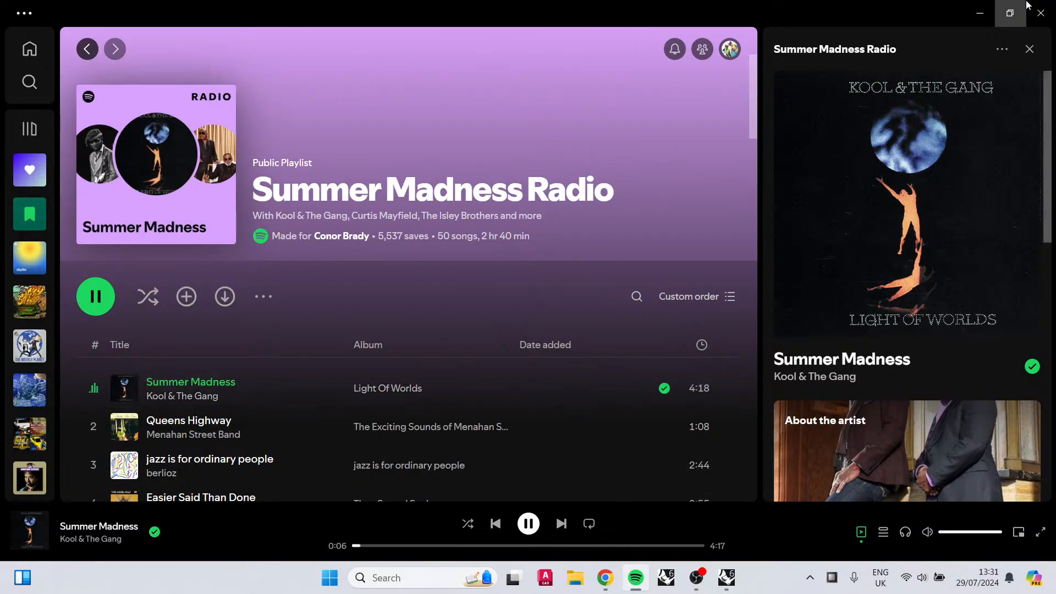
Step: Minimize Spotify and stretch the plane with Scale1D so it reaches the near end of the building
left_click(1010, 12)
left_click(974, 21)
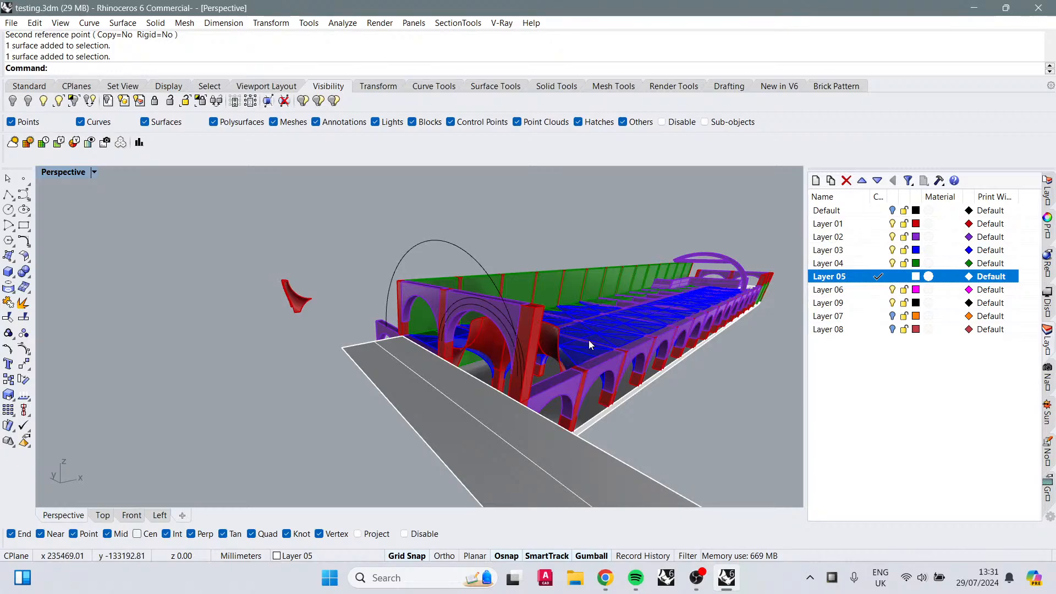
scroll(434, 355, "up", 5)
right_click_drag(434, 355, 500, 357)
right_click_drag(583, 391, 503, 344)
scroll(287, 297, "down", 6)
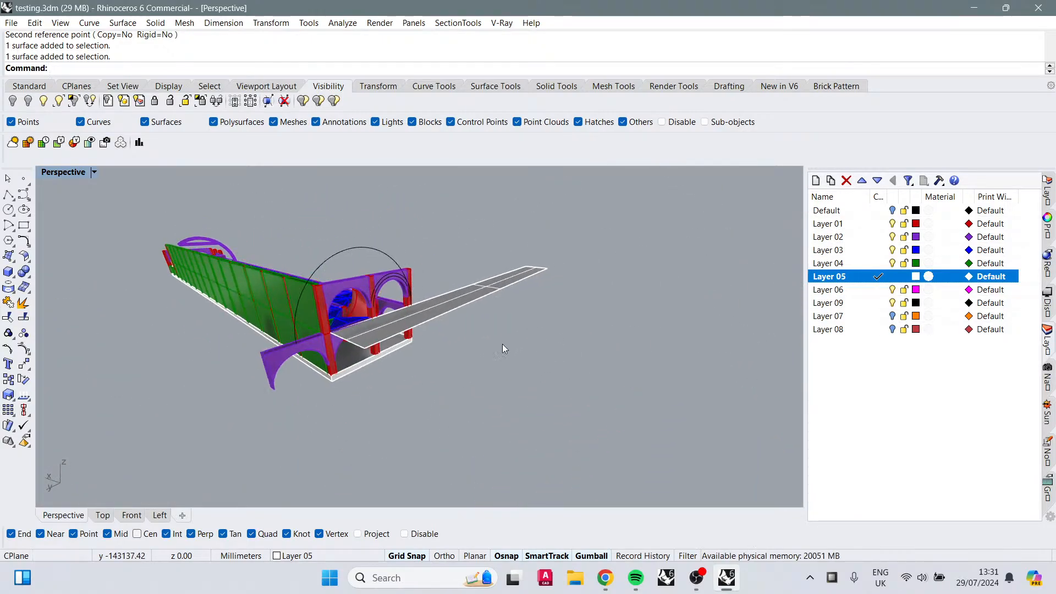
left_click(425, 306)
type("Scale1D")
key("Return")
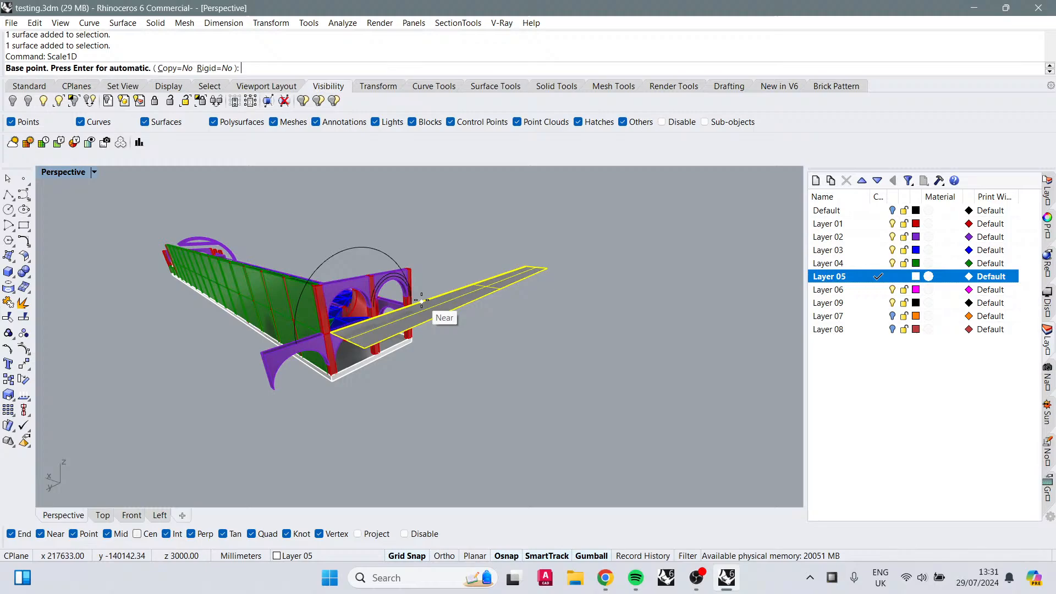
left_click(520, 258)
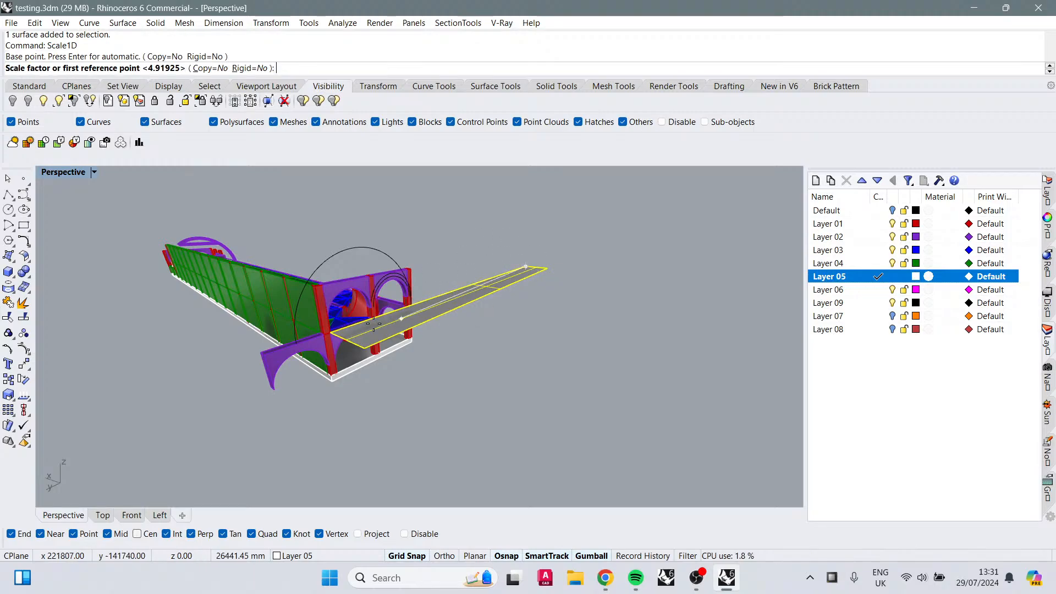
left_click(329, 333)
left_click(262, 353)
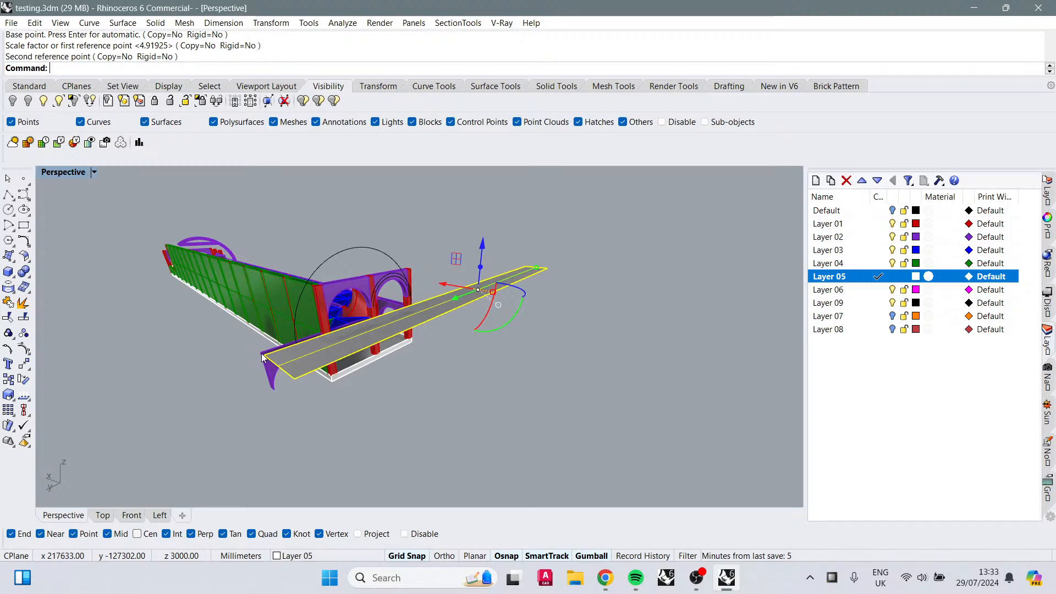
Step: Check the live stream preview in YouTube Studio and switch back to Rhino
key("alt+Tab")
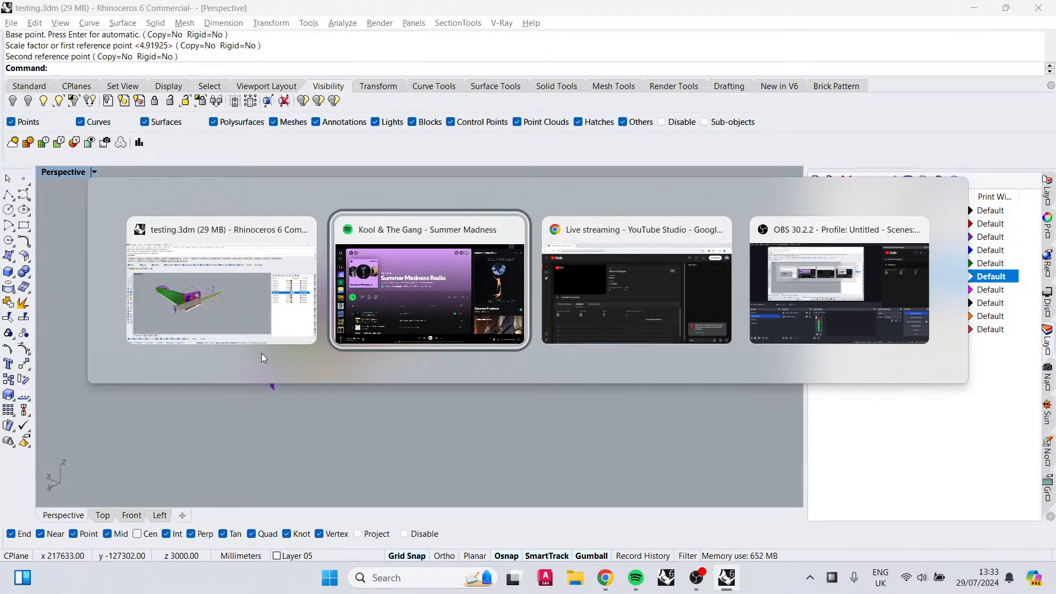
key("alt+Tab")
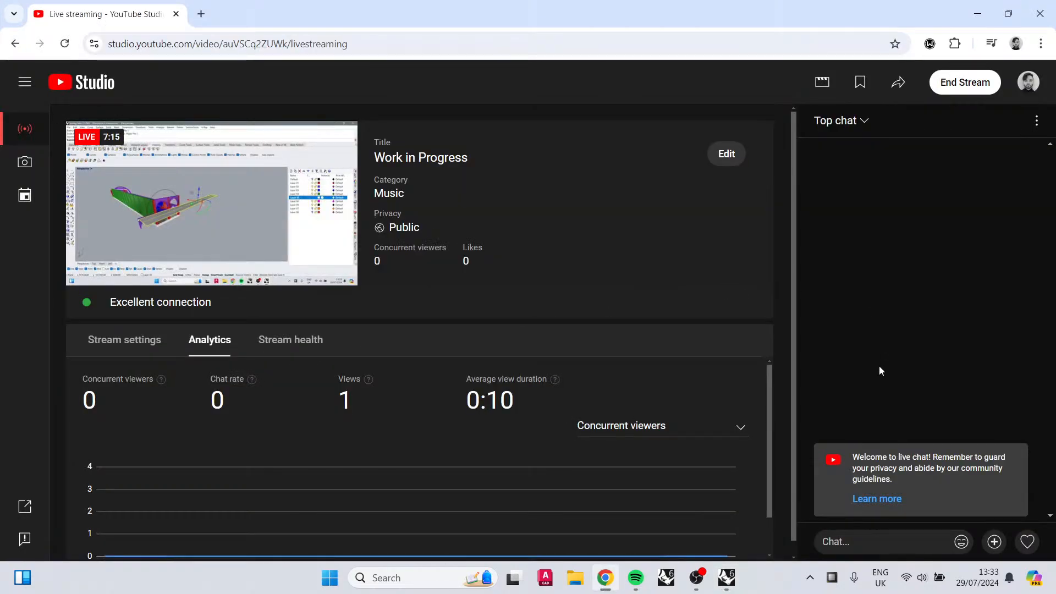
scroll(385, 442, "down", 1)
scroll(385, 442, "up", 1)
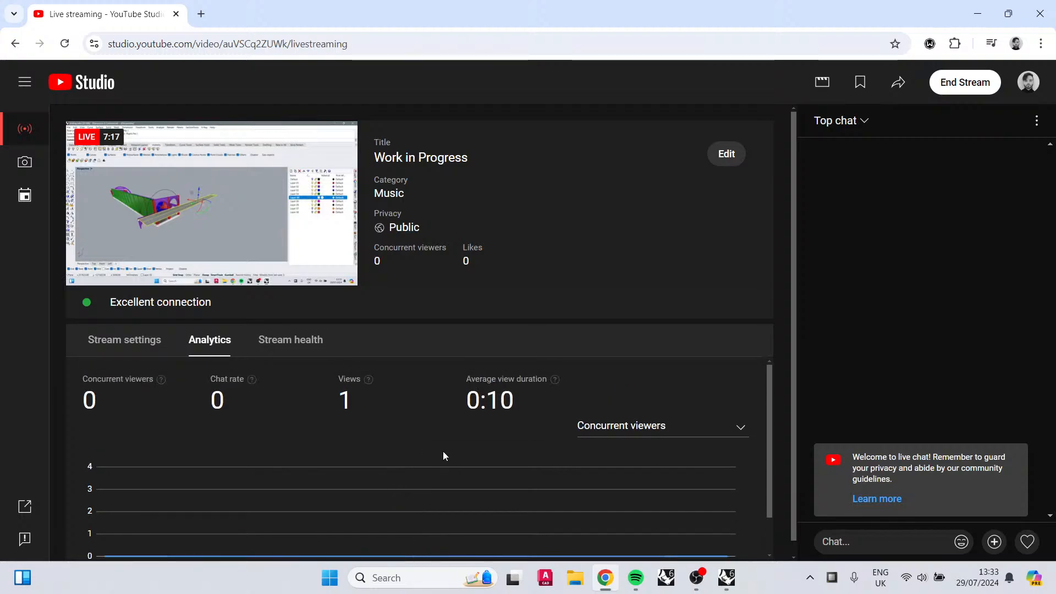
key("alt+Tab")
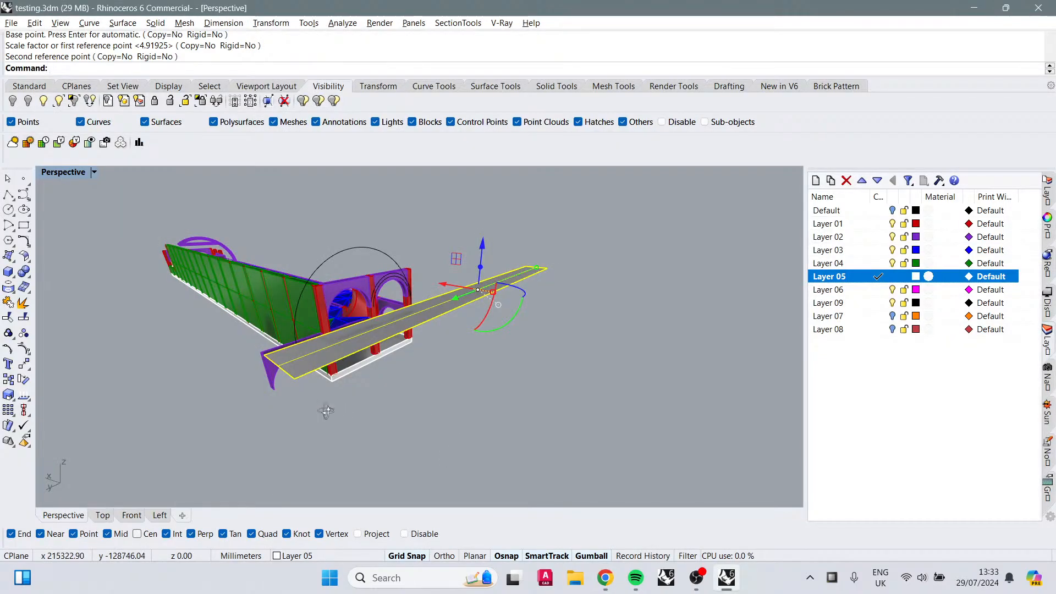
Step: Skip Summer Madness back to about 0:22 and minimize Spotify
left_click(635, 577)
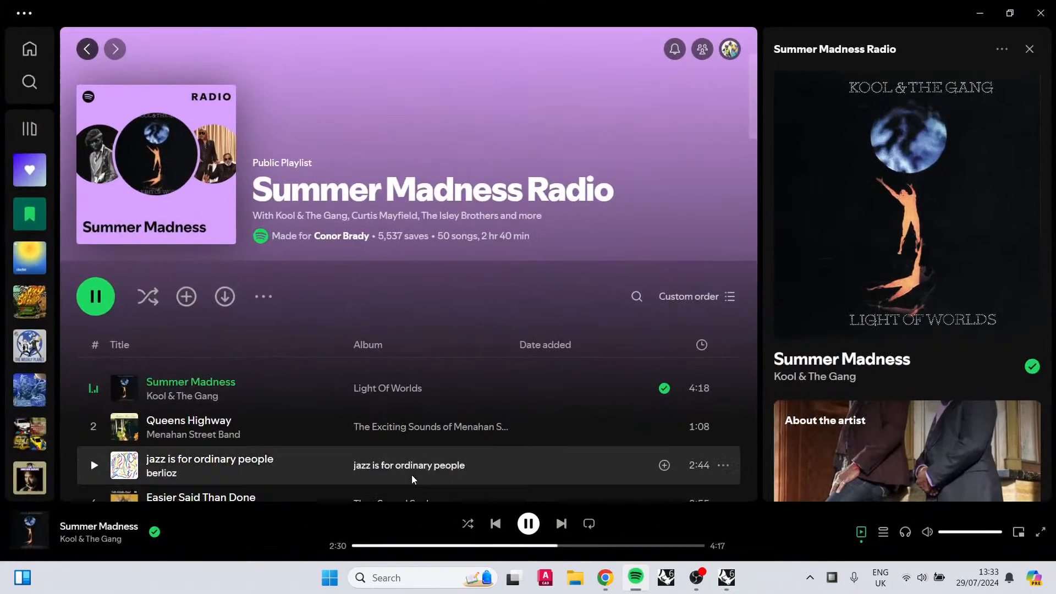
left_click(383, 546)
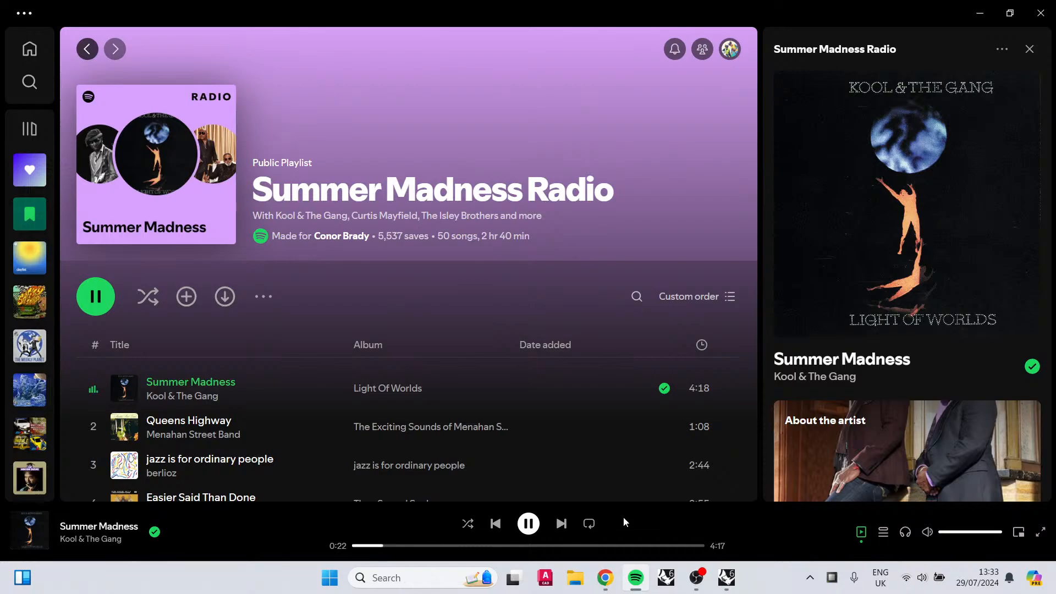
left_click(980, 13)
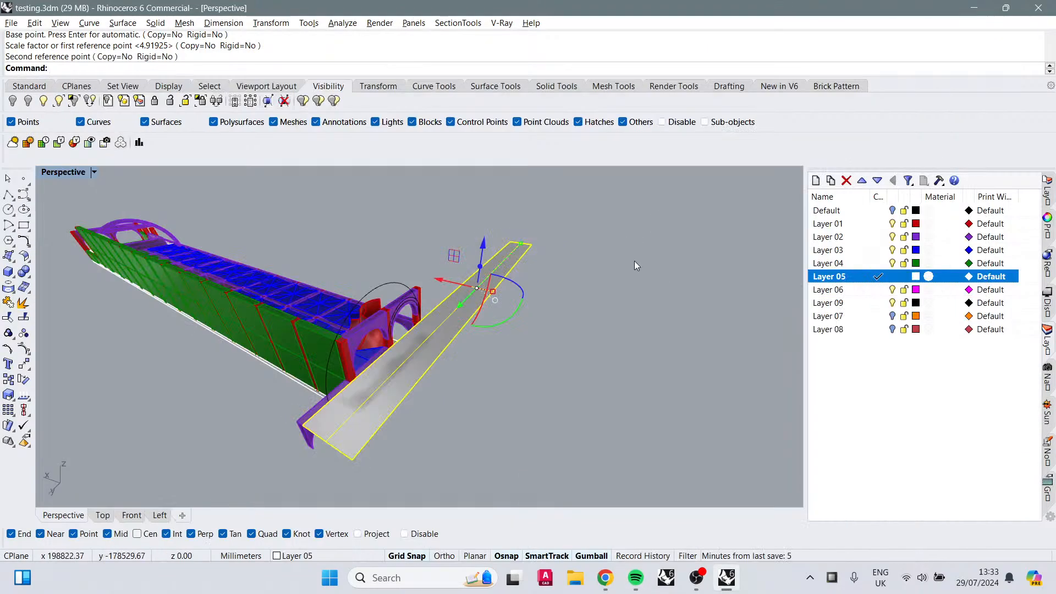
Step: Show the hidden roof object and orbit to view the building front above the plane
right_click_drag(673, 341, 472, 377)
scroll(538, 355, "up", 5)
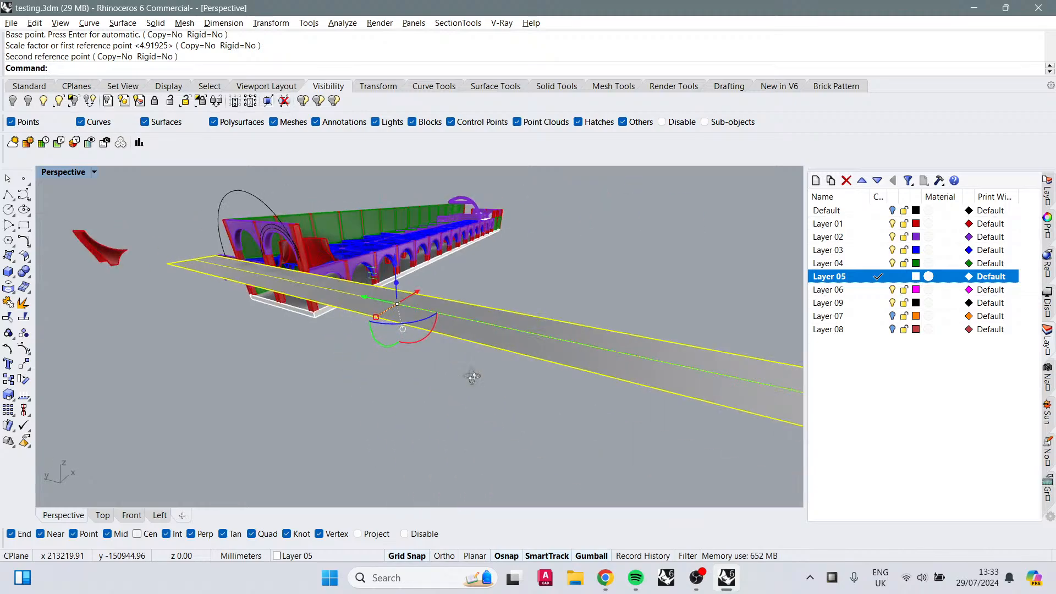
right_click_drag(412, 391, 341, 209, "shift")
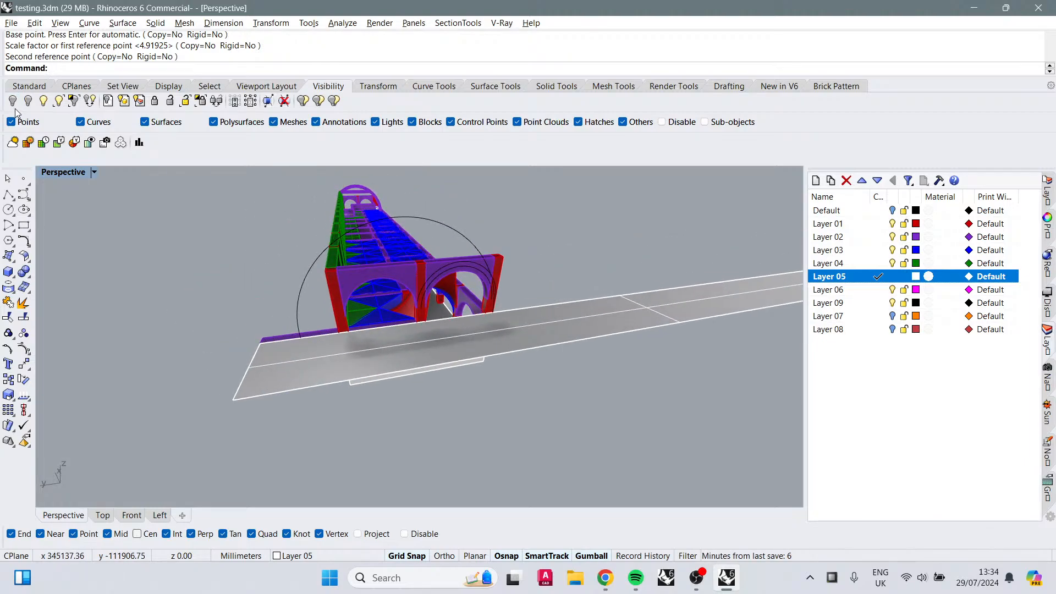
left_click(43, 101)
right_click_drag(380, 314, 330, 304)
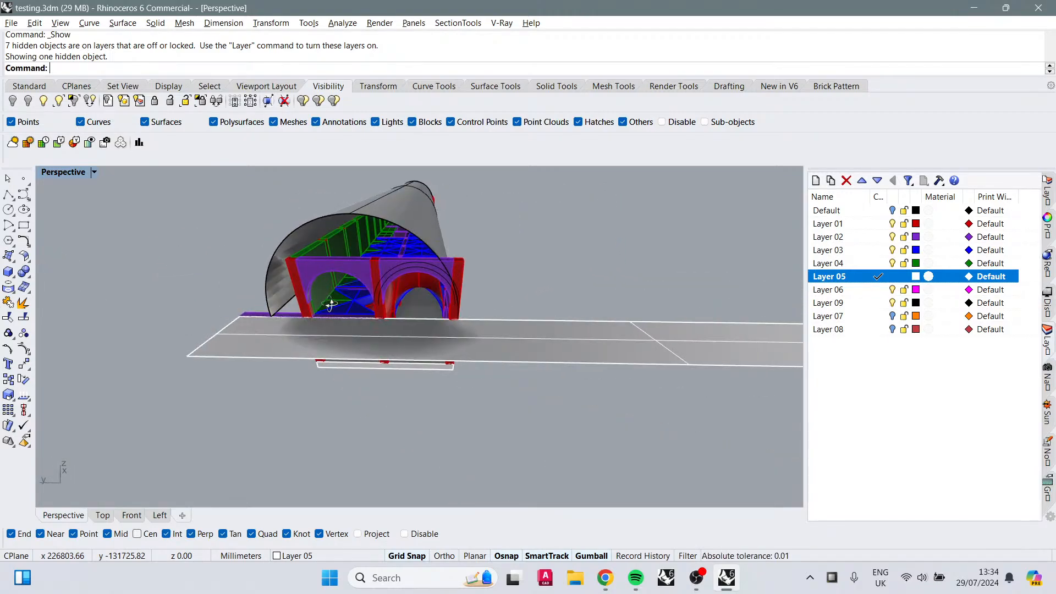
right_click_drag(371, 356, 383, 327)
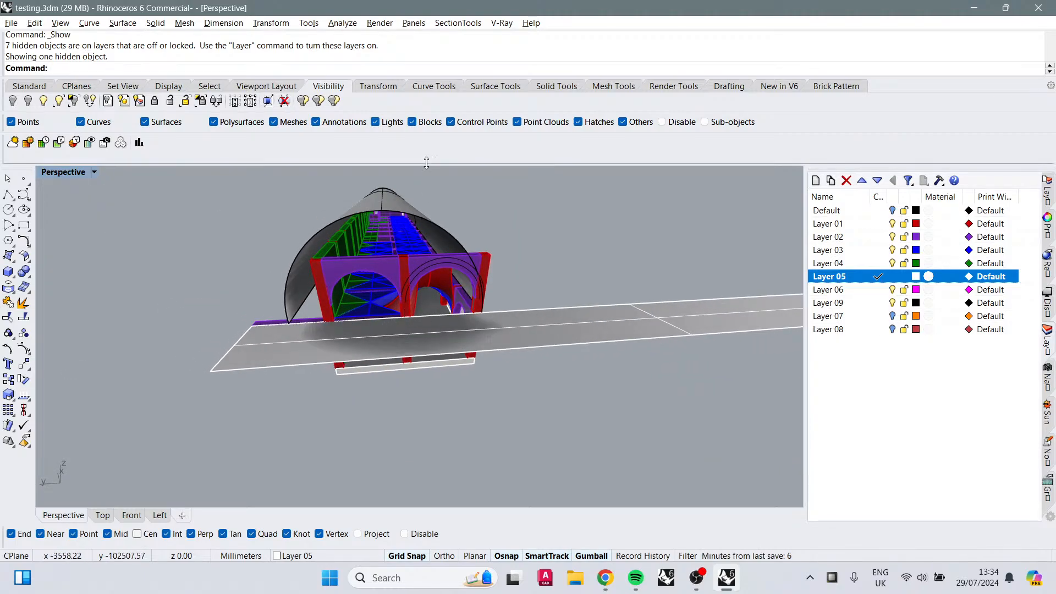
Step: Draw a 3-point plane 2440 mm long and 1220 mm wide on Layer 06 at the building front
left_click(12, 261)
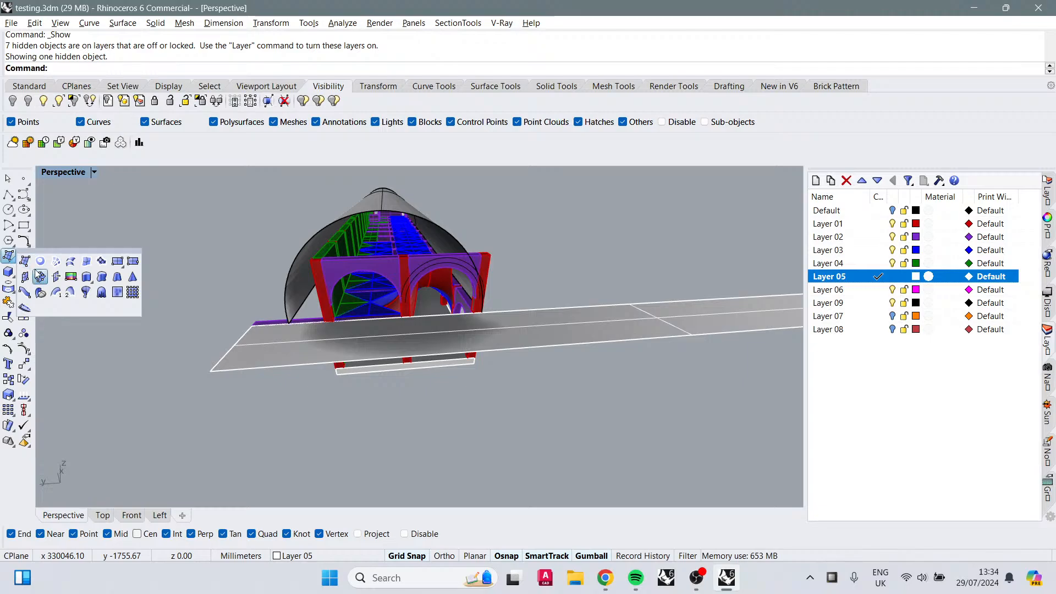
left_click(132, 262)
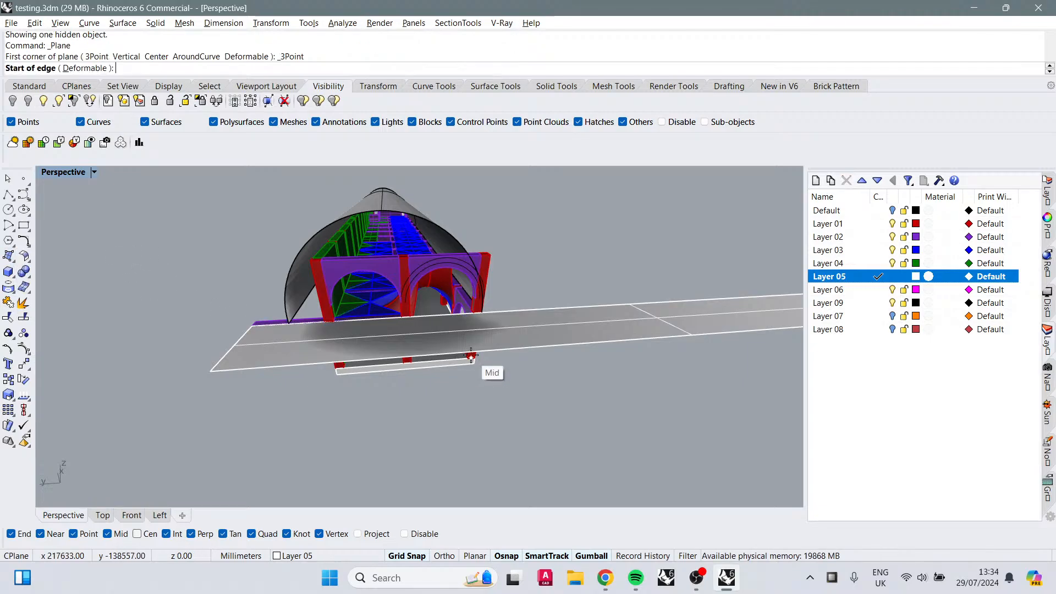
scroll(503, 379, "up", 5)
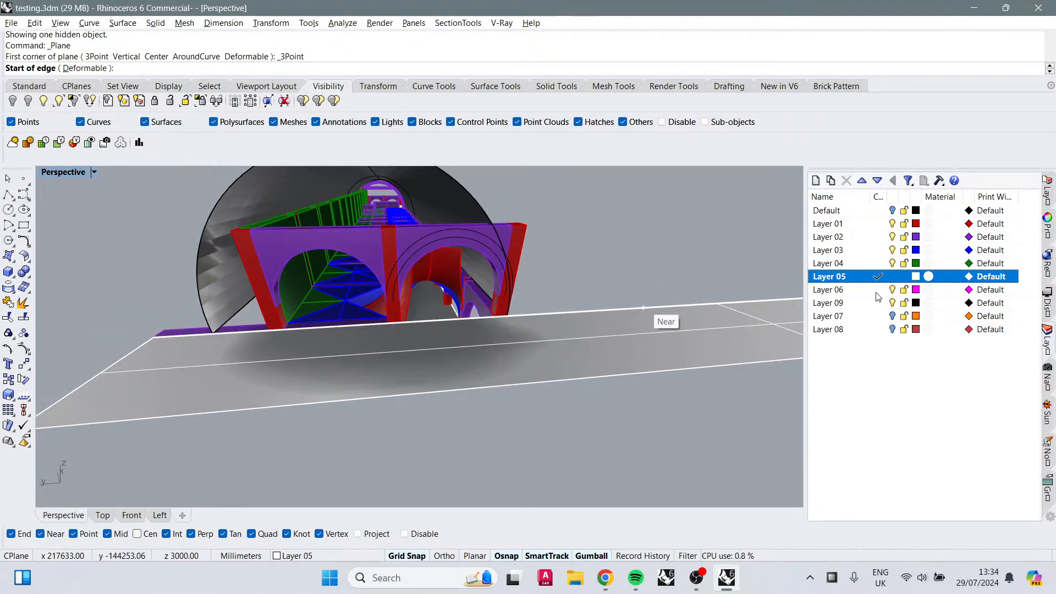
left_click(877, 291)
right_click_drag(380, 367, 389, 354)
left_click(291, 321)
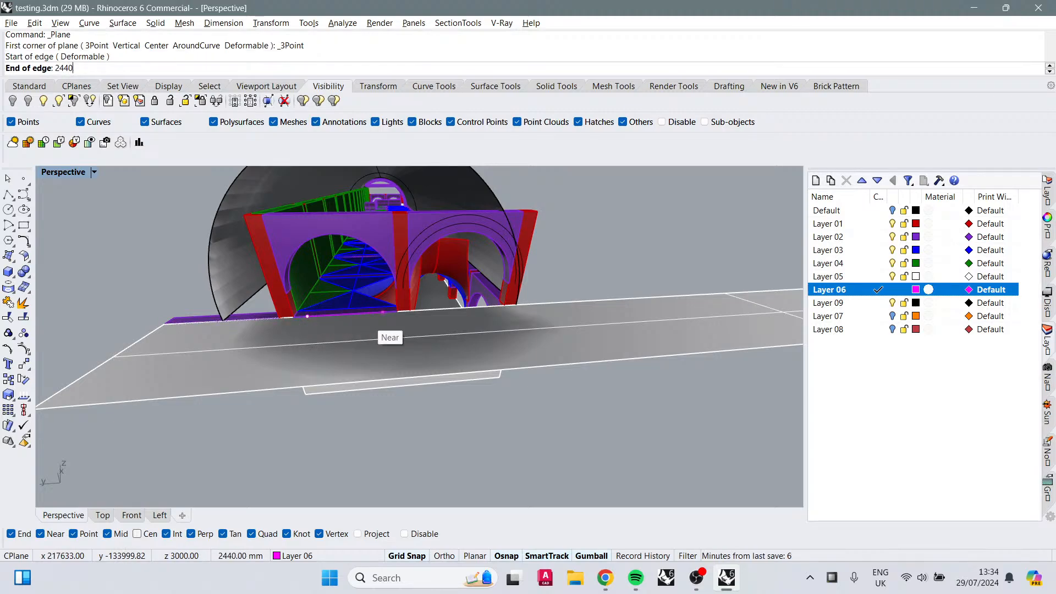
type("2440")
key("Return")
left_click(383, 314)
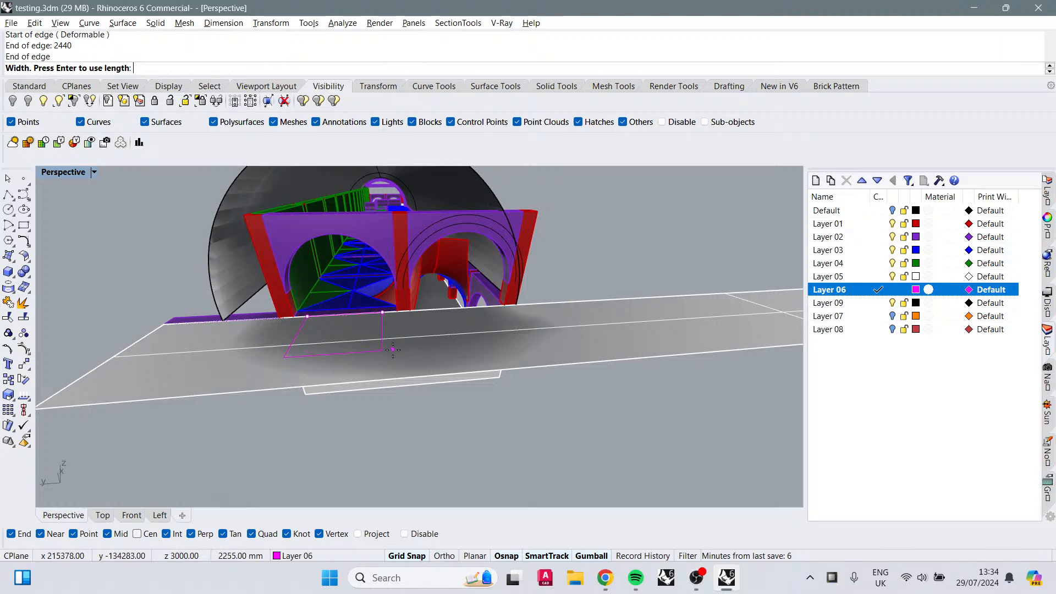
type("1220")
key("Return")
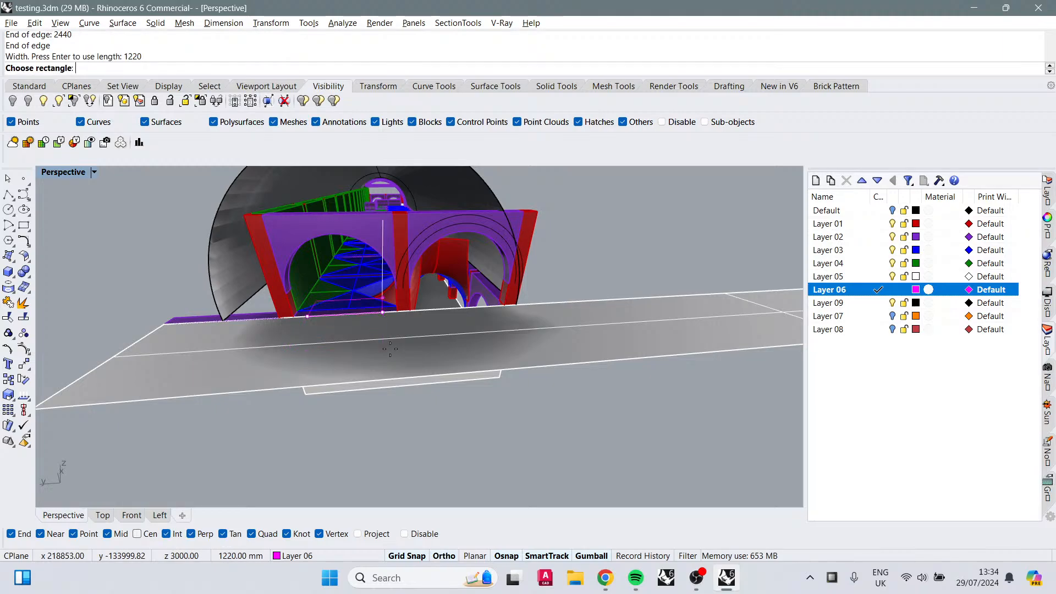
left_click(391, 364)
Step: Finish placing the plane, select it and extrude it 18 mm thick with the gumball
left_click(342, 315)
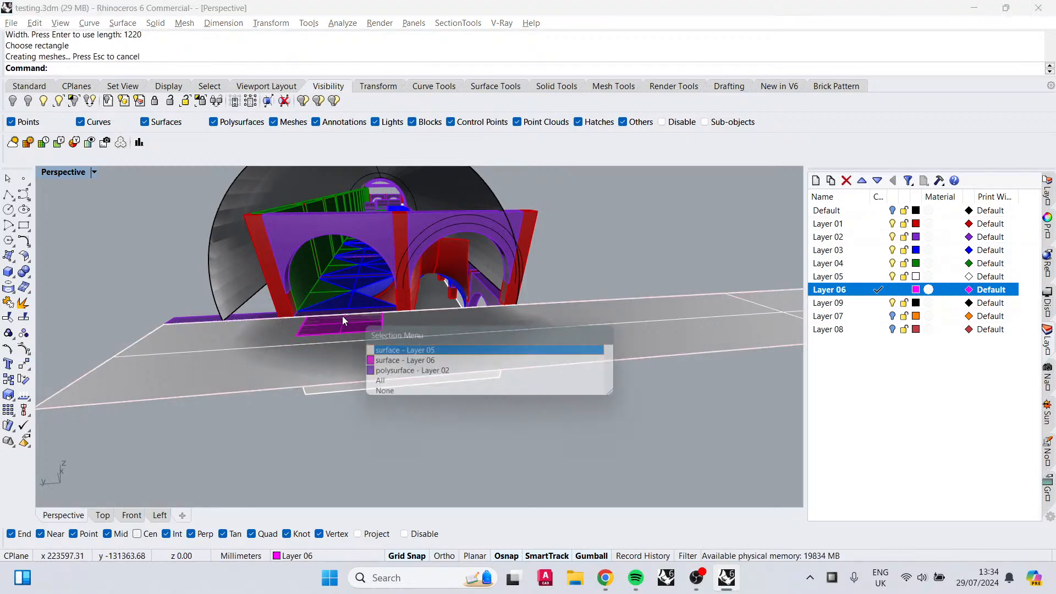
left_click(377, 360)
left_click(337, 304)
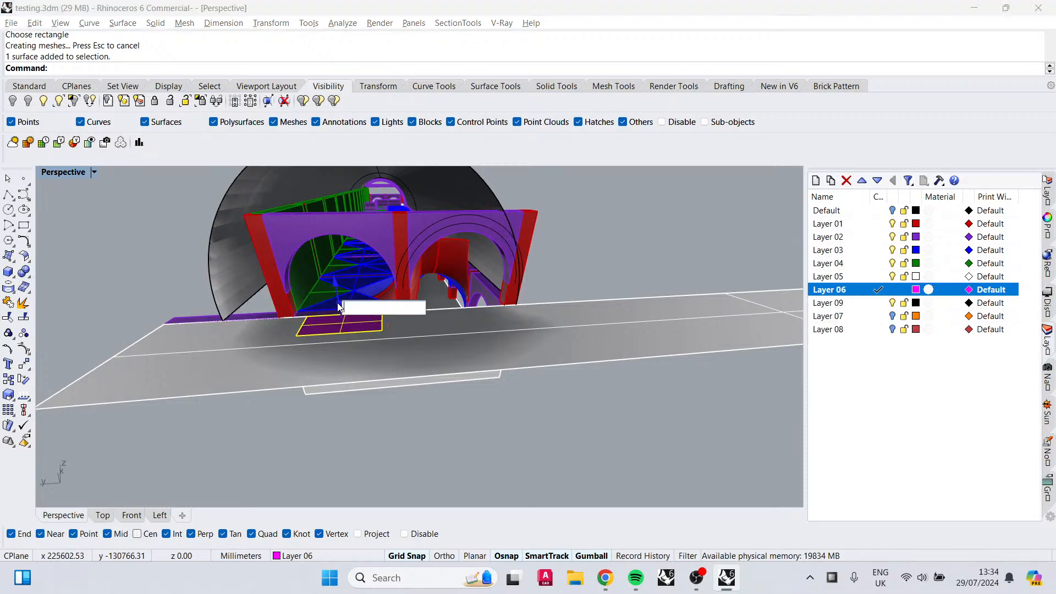
type("18")
key("Return")
Step: Raise the 18 mm slab upward with the gumball
scroll(335, 306, "up", 10)
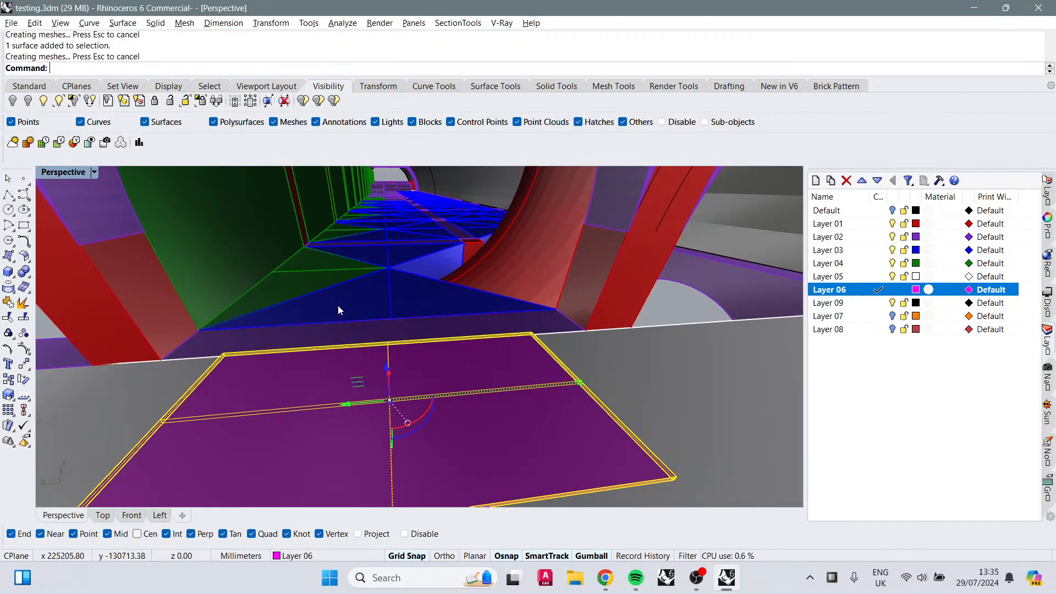
scroll(338, 306, "down", 6)
key("Escape")
scroll(401, 350, "up", 3)
left_click(391, 367)
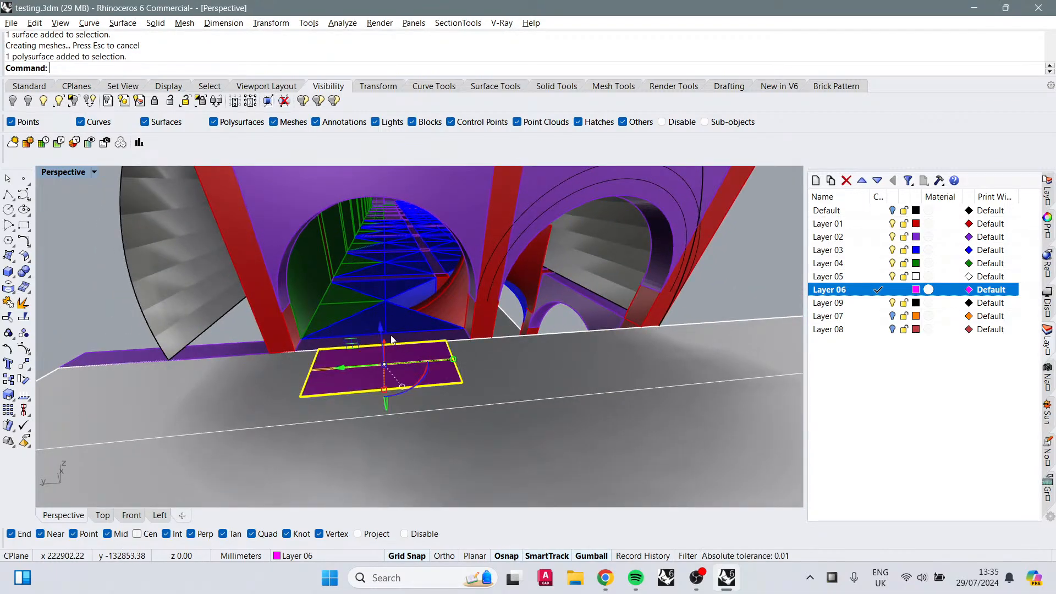
left_click_drag(384, 328, 374, 286)
key("Escape")
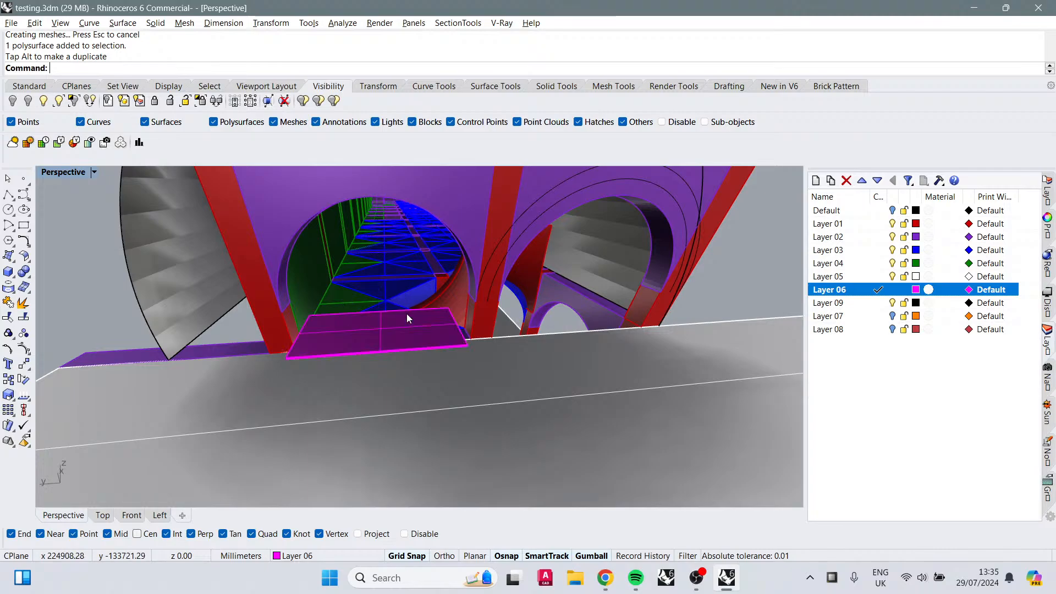
Step: Drag the slab into position against the building front
right_click_drag(407, 313, 467, 335)
left_click(430, 321)
left_click_drag(350, 358, 376, 372)
right_click_drag(376, 372, 622, 276)
key("Escape")
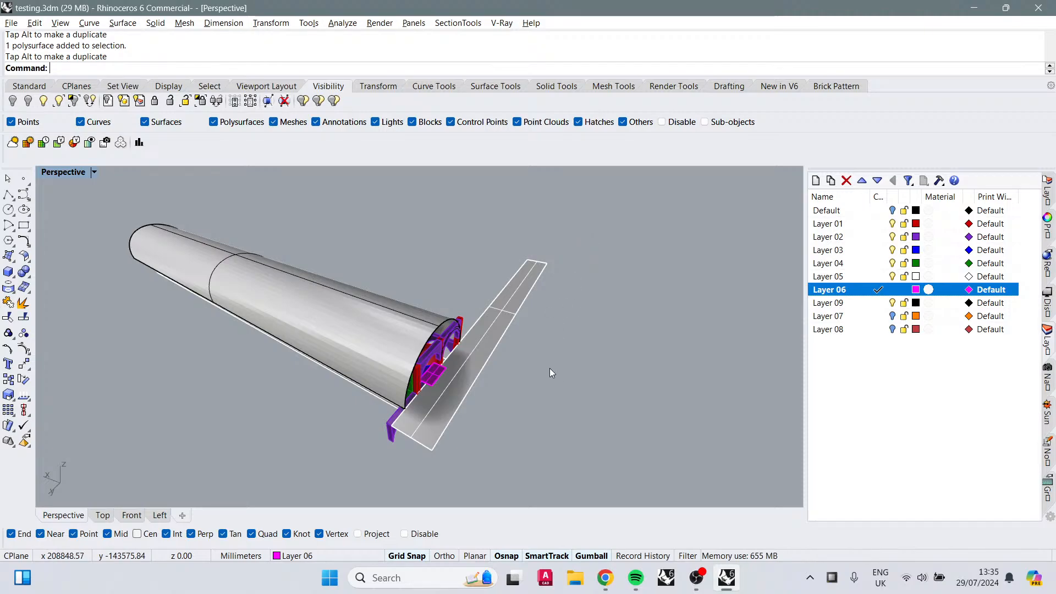
right_click_drag(549, 368, 347, 347)
left_click(347, 347)
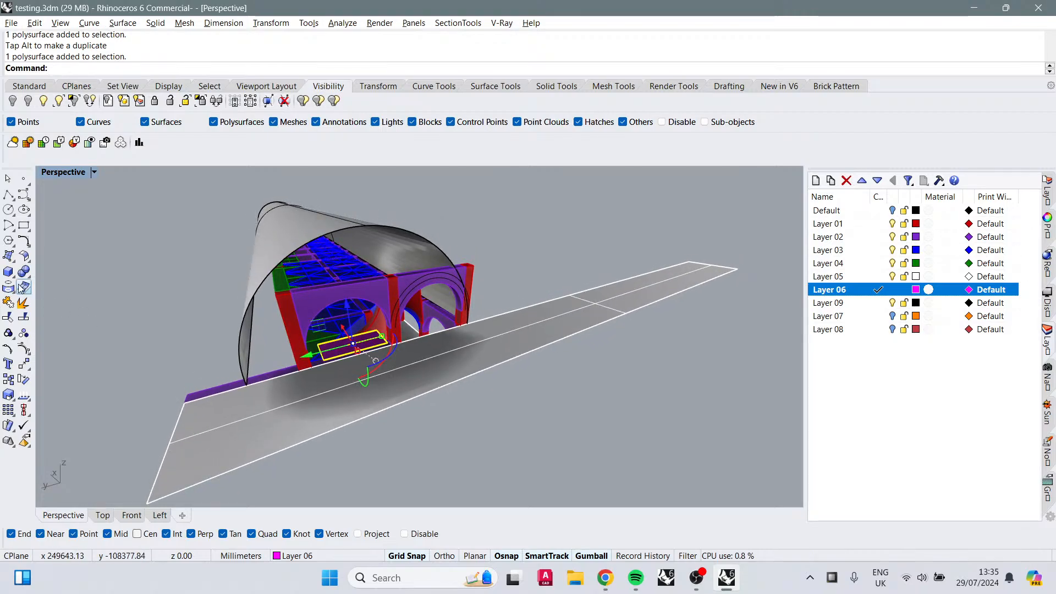
Step: Draw a 3-point rectangular plane 16' long and 75 mm wide along the front edge of the floor
left_click(8, 195)
left_click(10, 272)
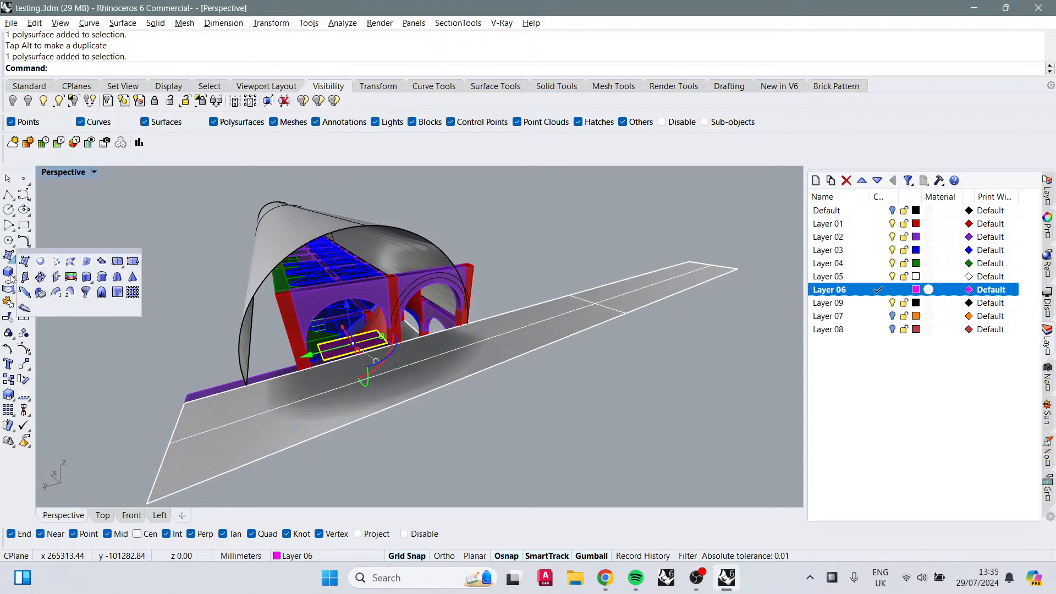
left_click(132, 266)
scroll(293, 340, "up", 4)
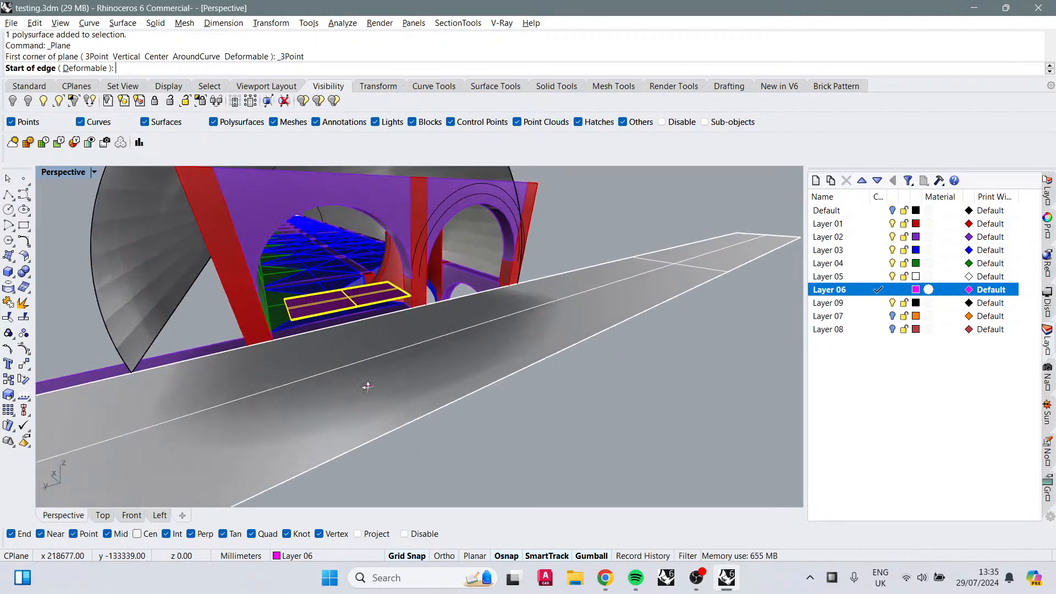
left_click(294, 339)
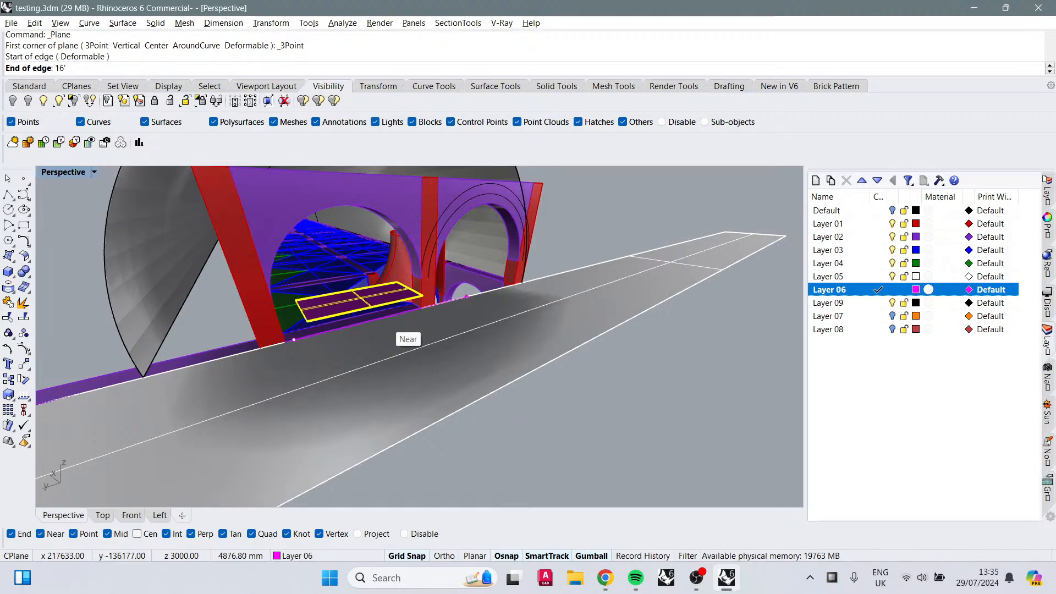
key("Return")
left_click(385, 321)
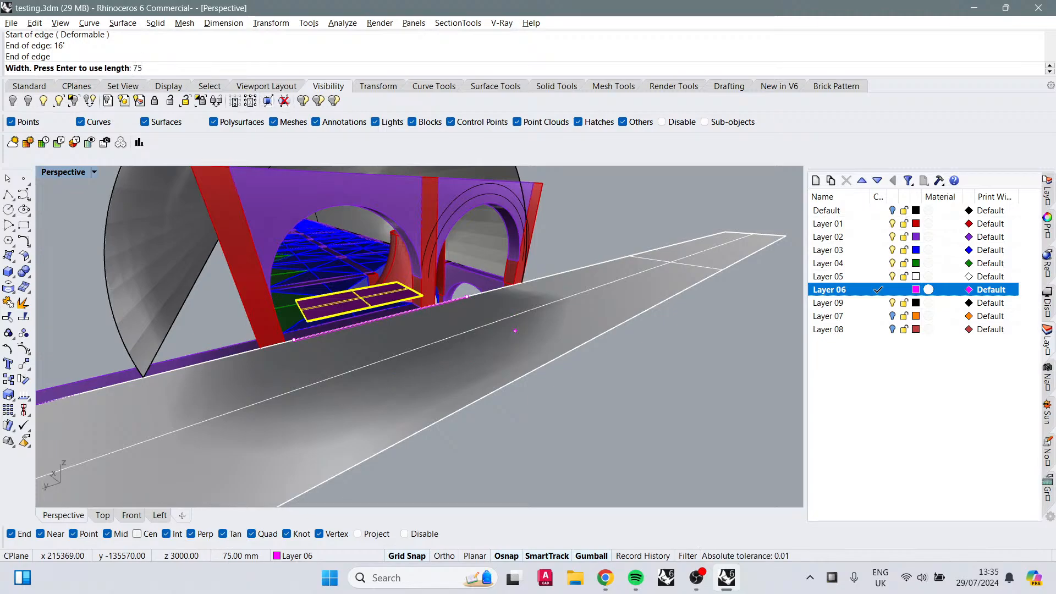
key("Return")
left_click(594, 337)
Step: Extrude the narrow plane into a strip with the gumball using a value of 2
scroll(457, 316, "up", 5)
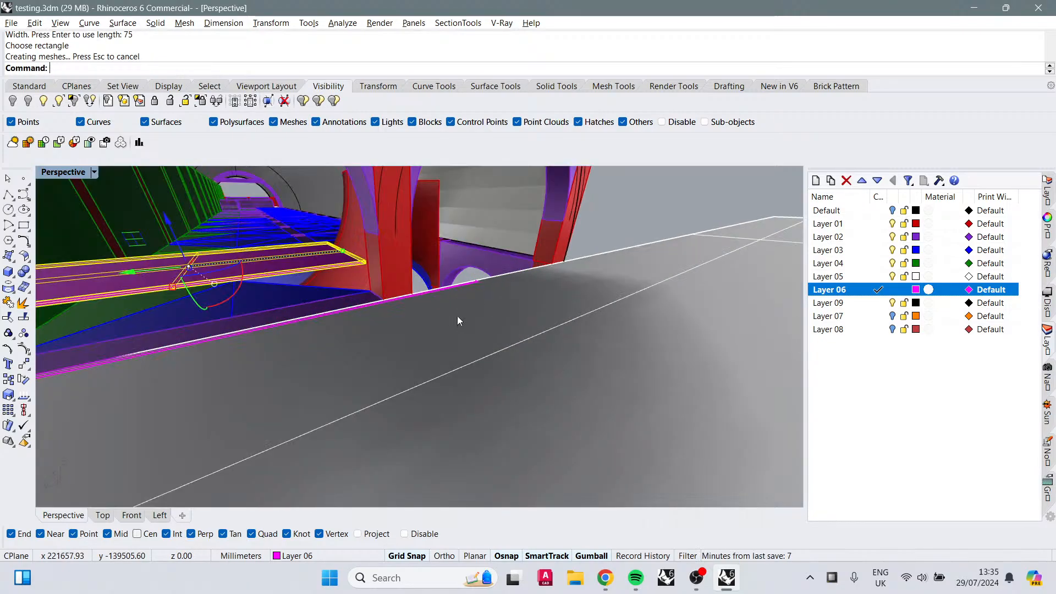
left_click(480, 286)
left_click(502, 332)
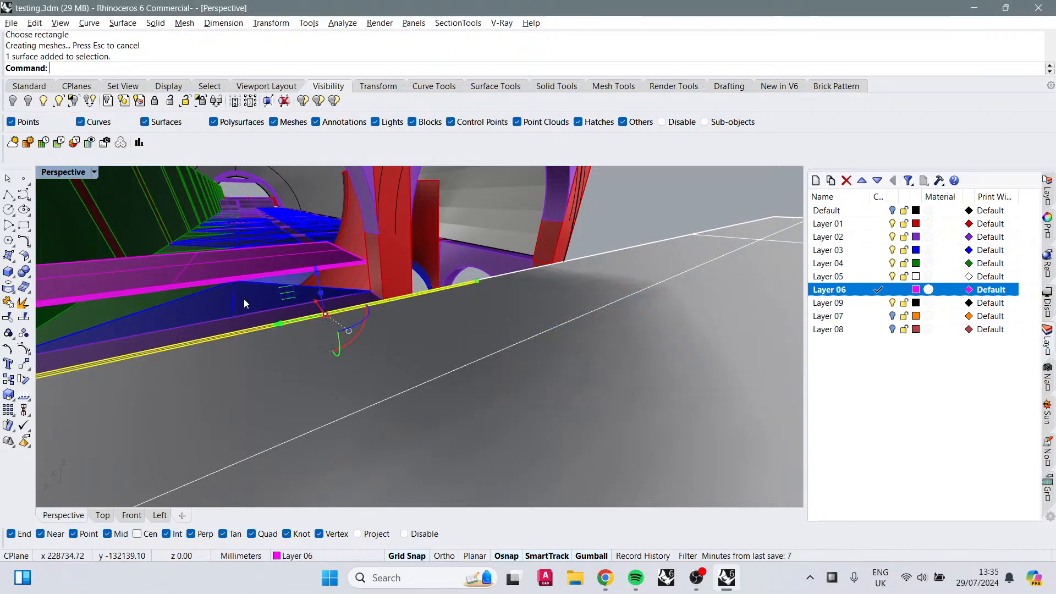
left_click(321, 296)
type("2")
key("Return")
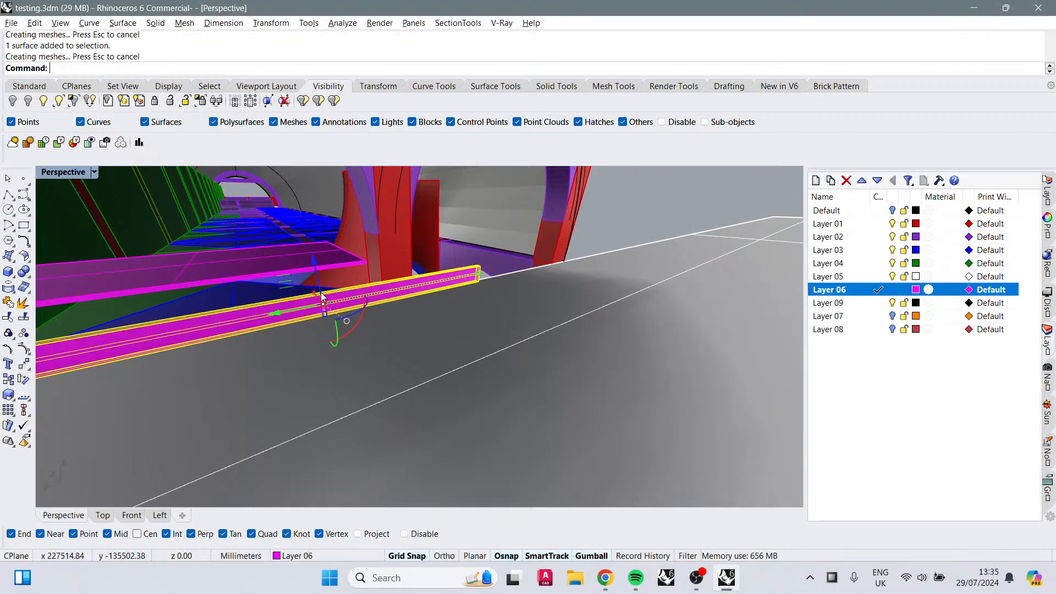
Step: Check the music playing in Spotify and switch back to Rhino
right_click_drag(332, 327, 594, 385, "shift")
left_click(635, 578)
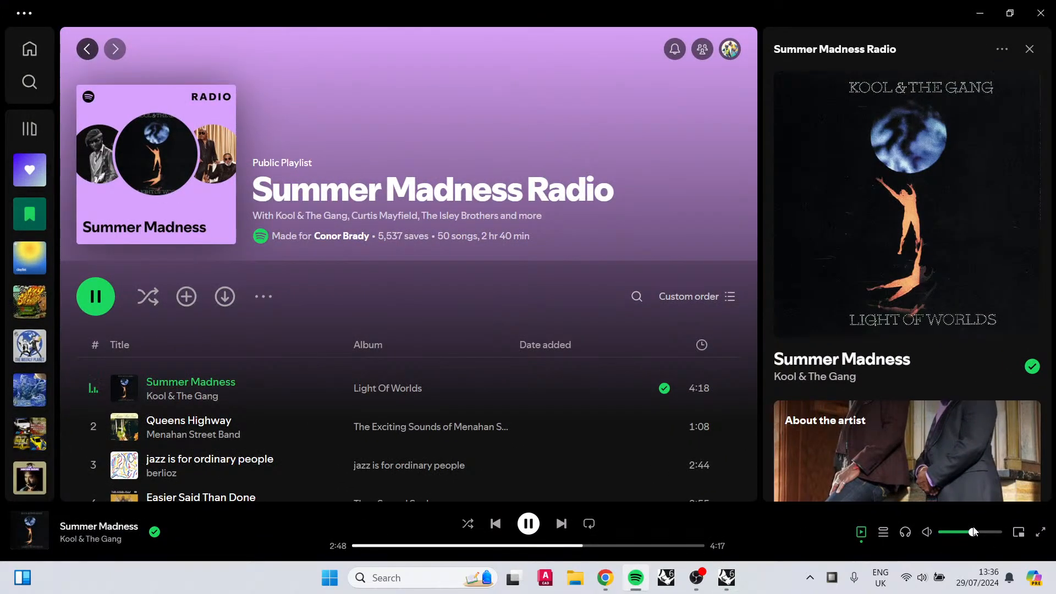
key("alt+Tab")
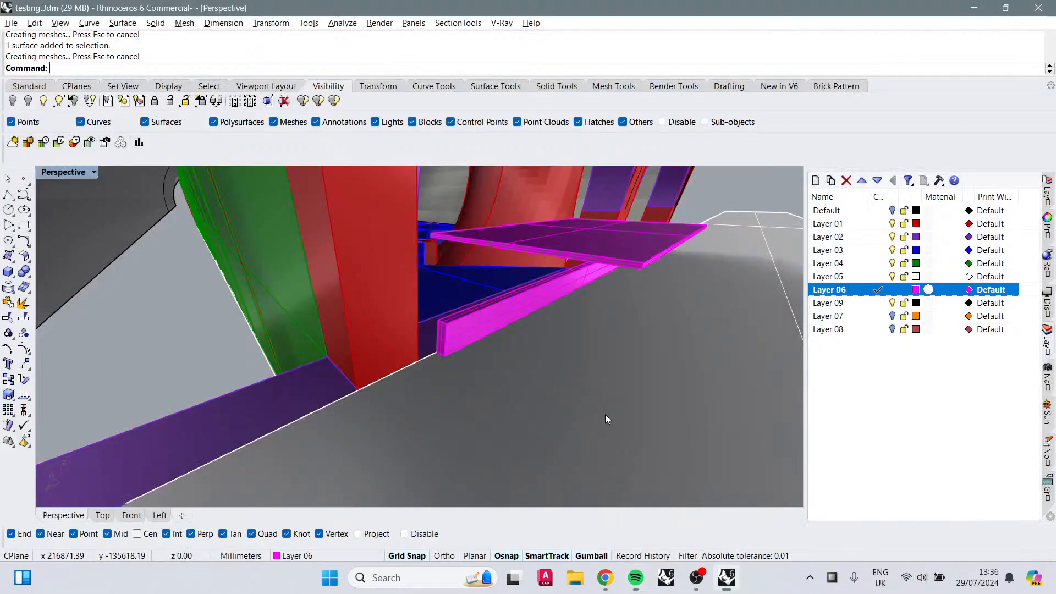
Step: Move the extruded strip onto the front edge of the floor plane with the gumball
right_click_drag(556, 294, 482, 362)
left_click(502, 309)
scroll(516, 337, "down", 8)
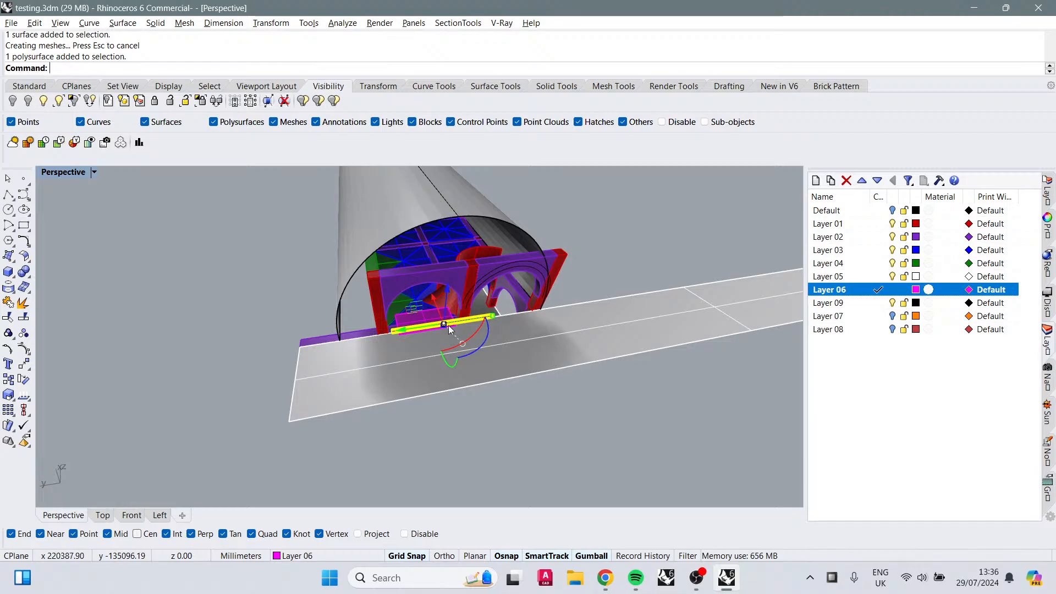
left_click_drag(429, 332, 409, 329)
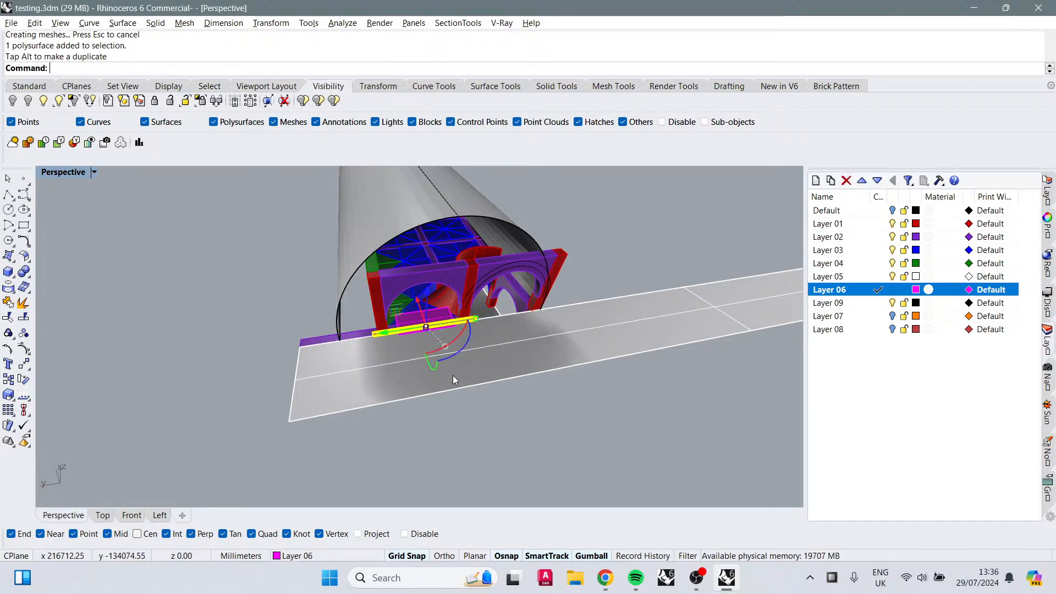
right_click_drag(453, 375, 464, 308)
right_click_drag(449, 301, 454, 311)
scroll(378, 307, "up", 5)
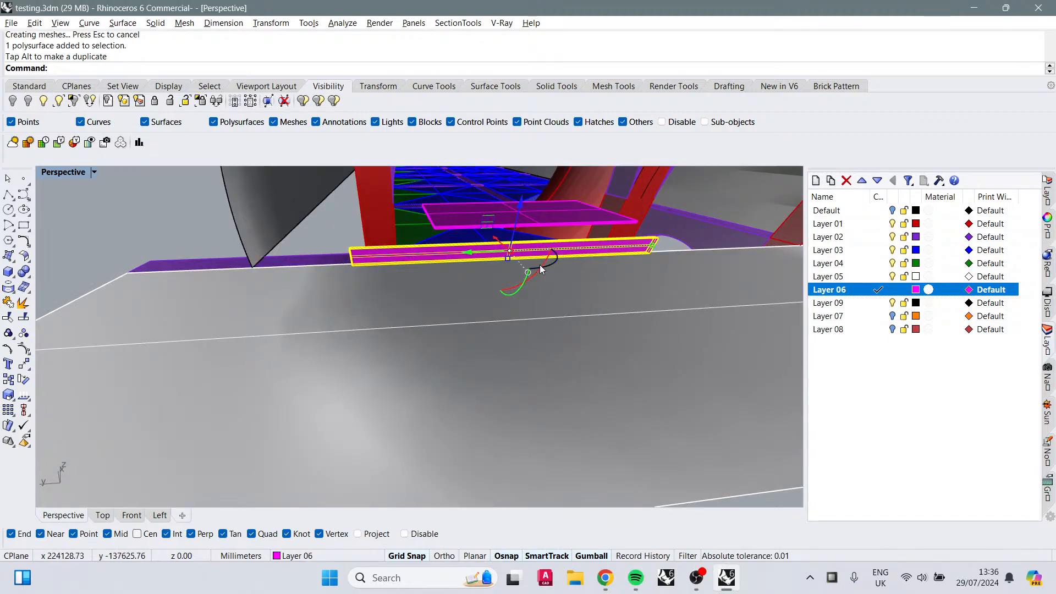
left_click_drag(540, 266, 413, 282)
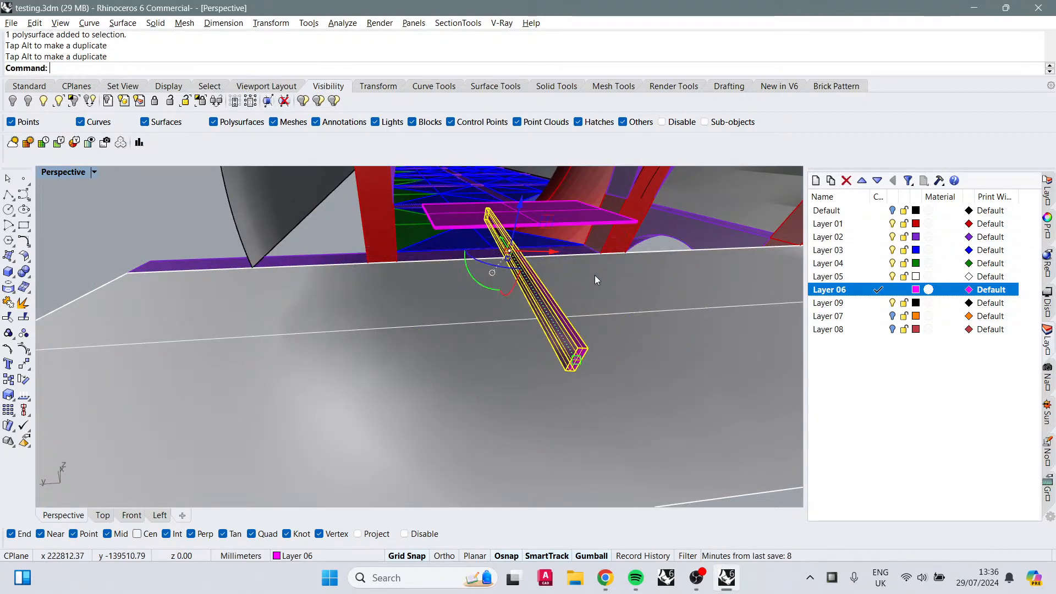
right_click_drag(595, 279, 450, 343)
scroll(461, 349, "down", 5)
scroll(463, 324, "up", 3)
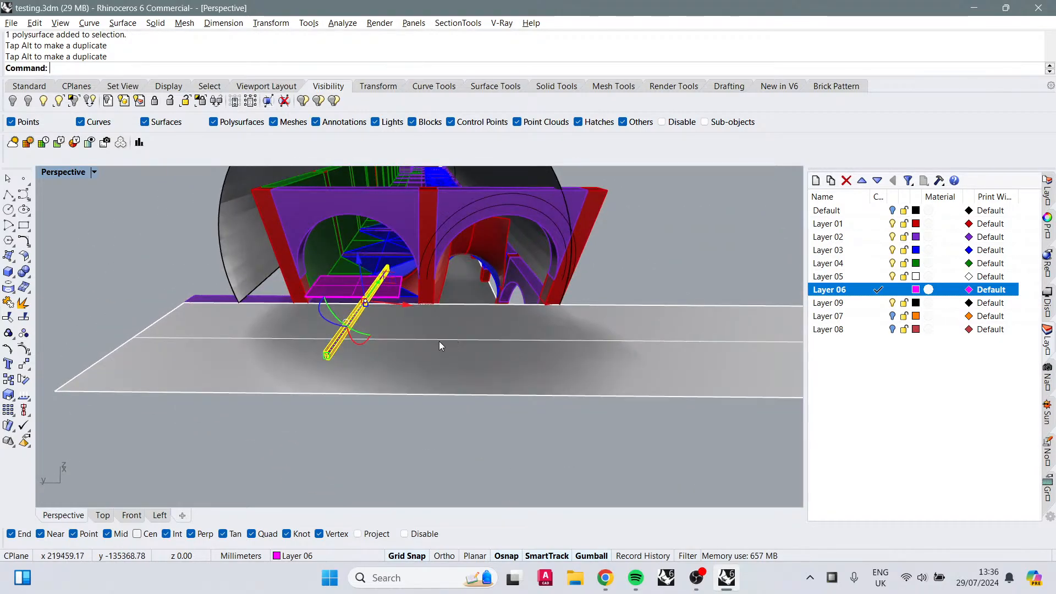
left_click_drag(334, 326, 421, 311)
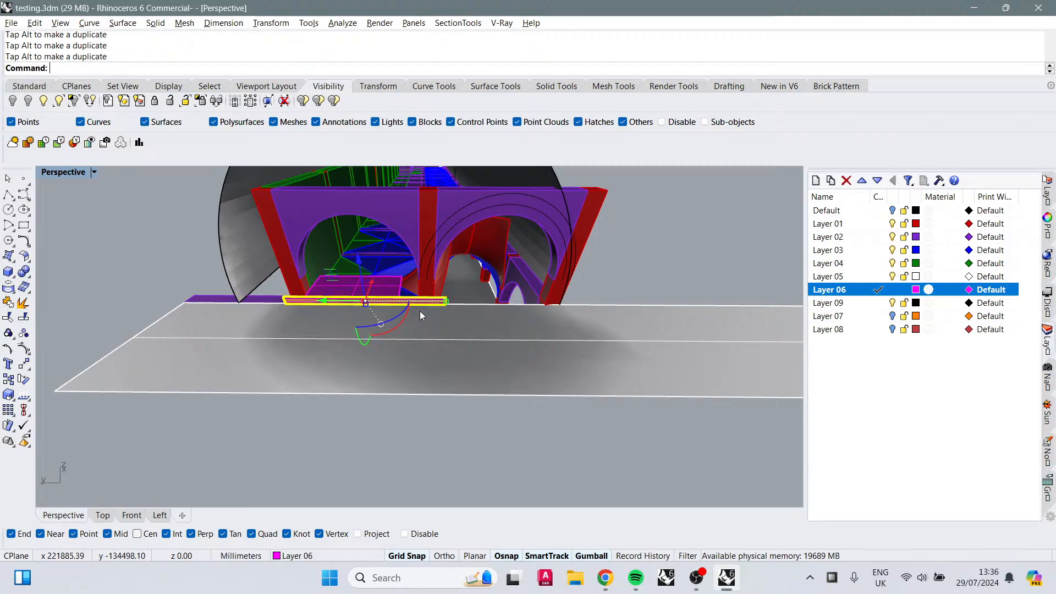
Step: Rotate the strip with the gumball so it angles down and out from the front edge
right_click_drag(420, 311, 556, 334)
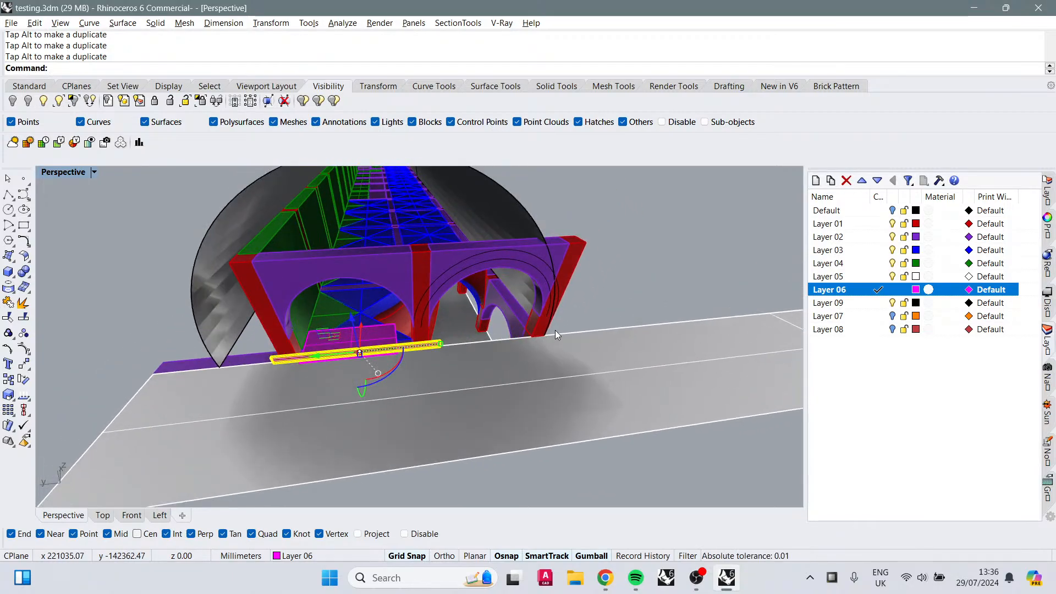
right_click_drag(505, 371, 453, 353)
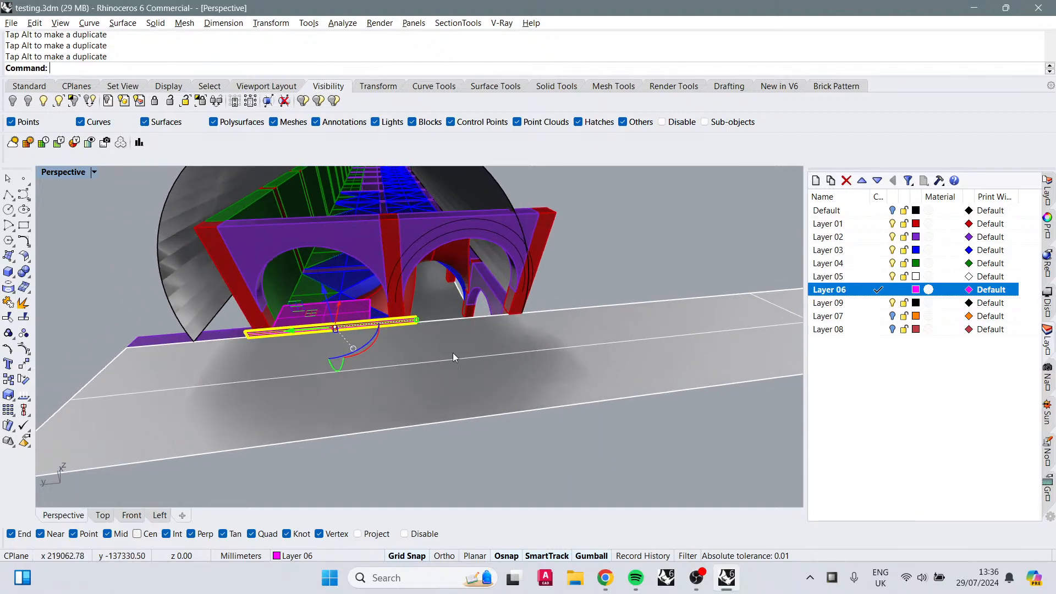
left_click_drag(364, 345, 448, 255)
right_click_drag(368, 386, 487, 315, "shift")
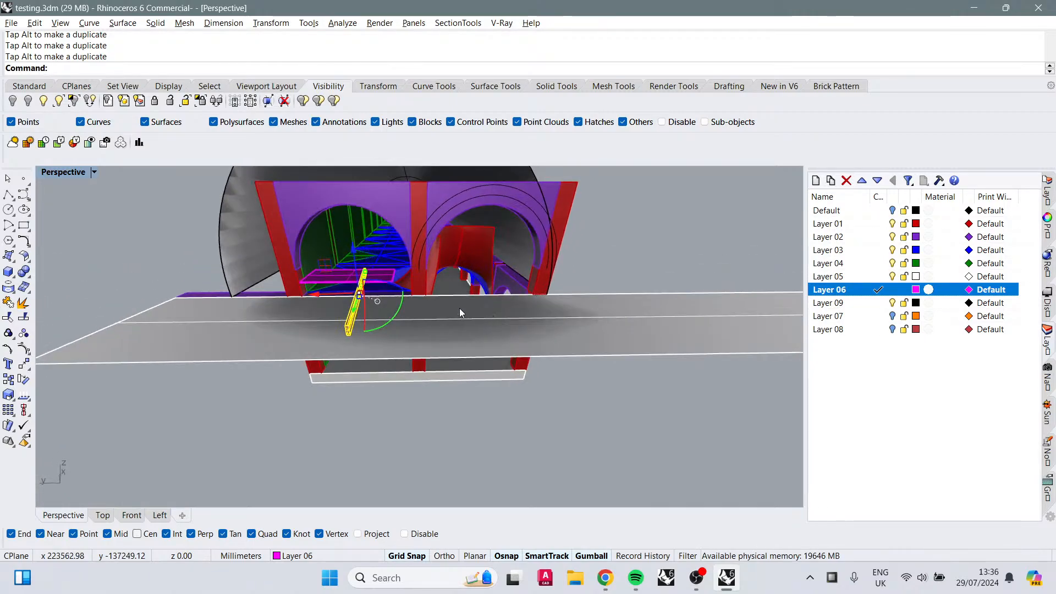
scroll(379, 291, "up", 10)
scroll(466, 268, "down", 10)
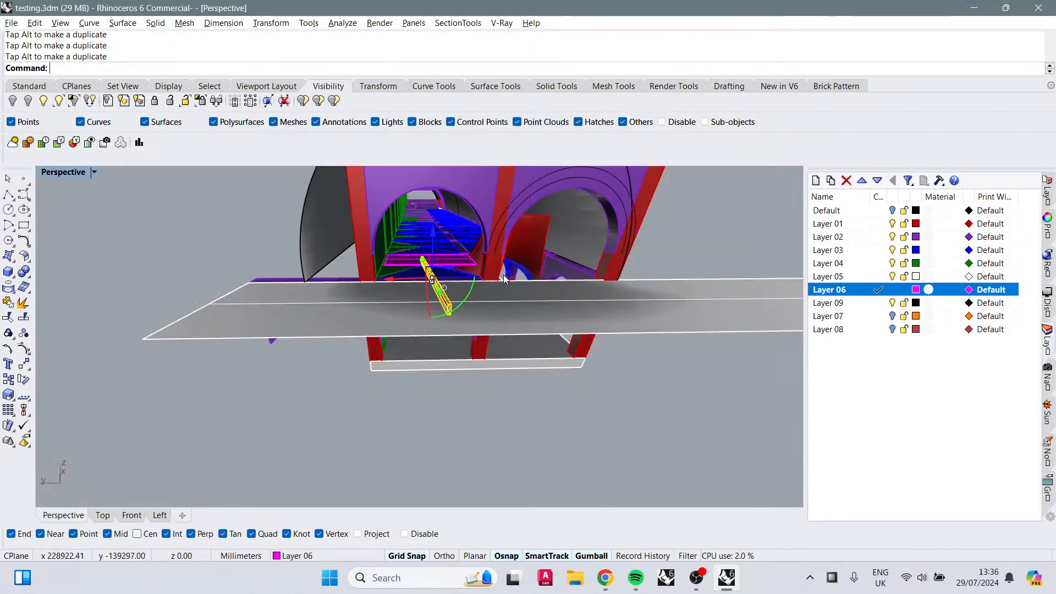
right_click_drag(466, 269, 460, 245)
scroll(460, 250, "up", 3)
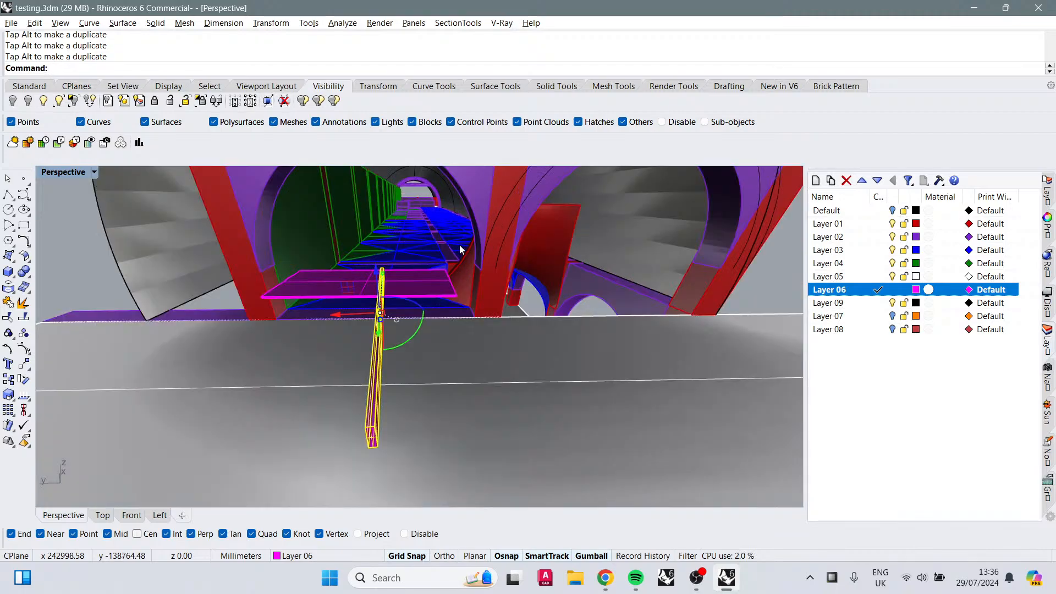
Step: Offset the curved Layer 01 surface with OffsetSrf at a distance of 215
left_click(462, 256)
scroll(468, 275, "up", 3)
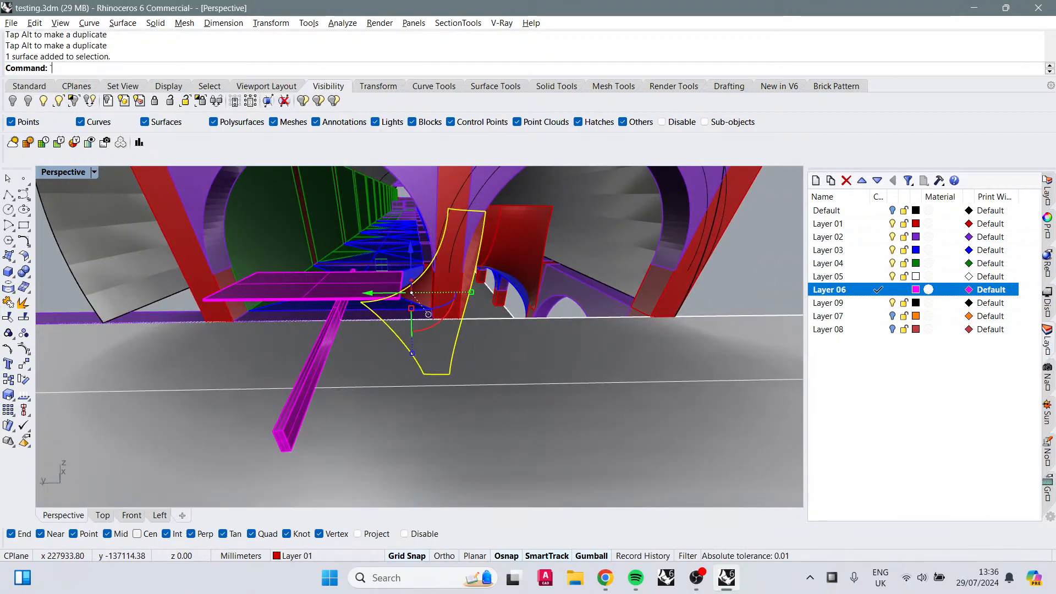
key("Delete")
type("OffsetSrf")
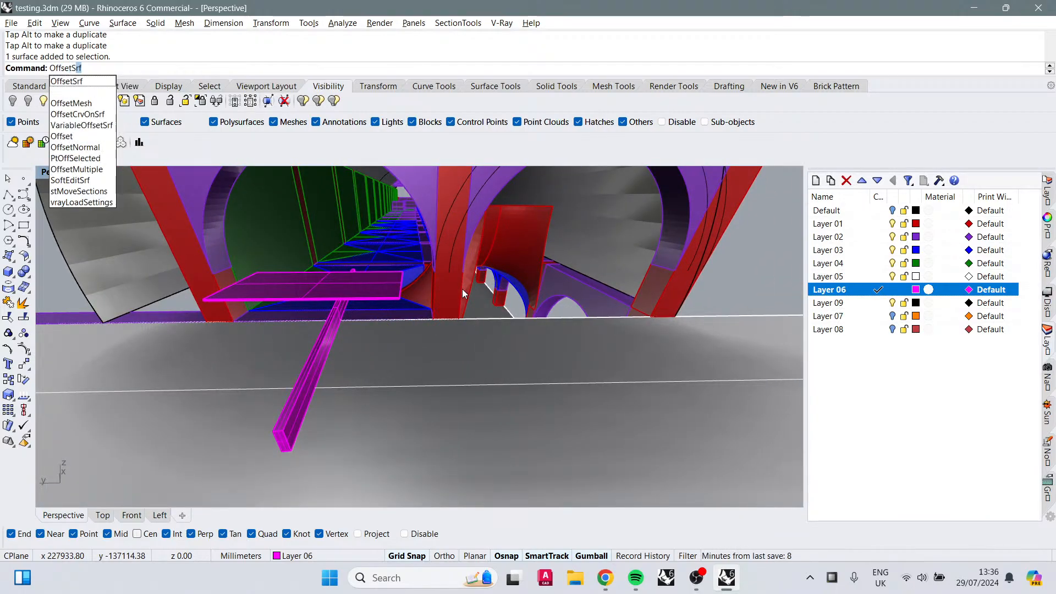
key("Return")
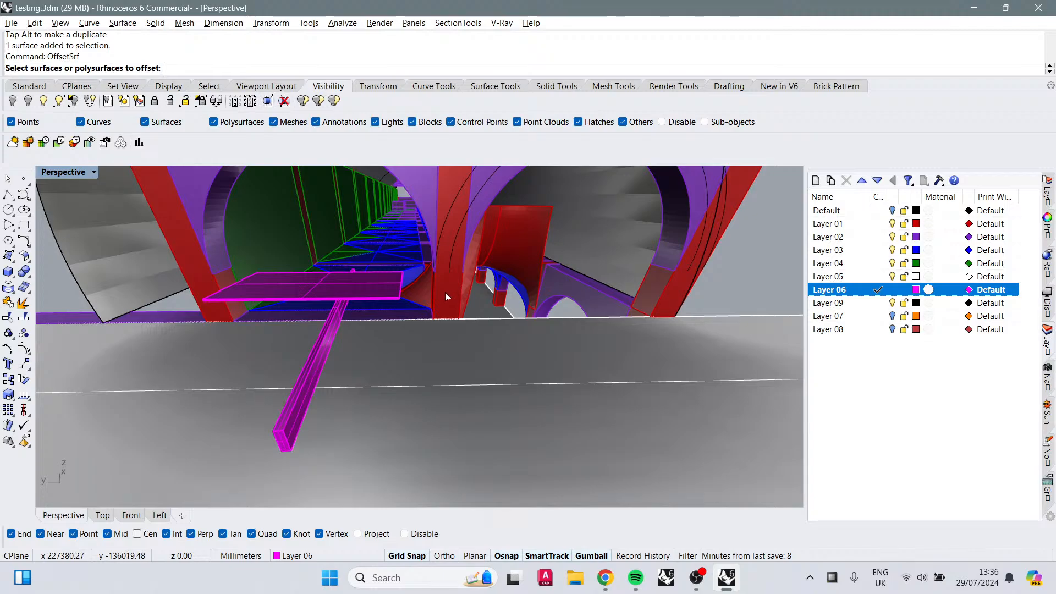
left_click(426, 293)
key("Return")
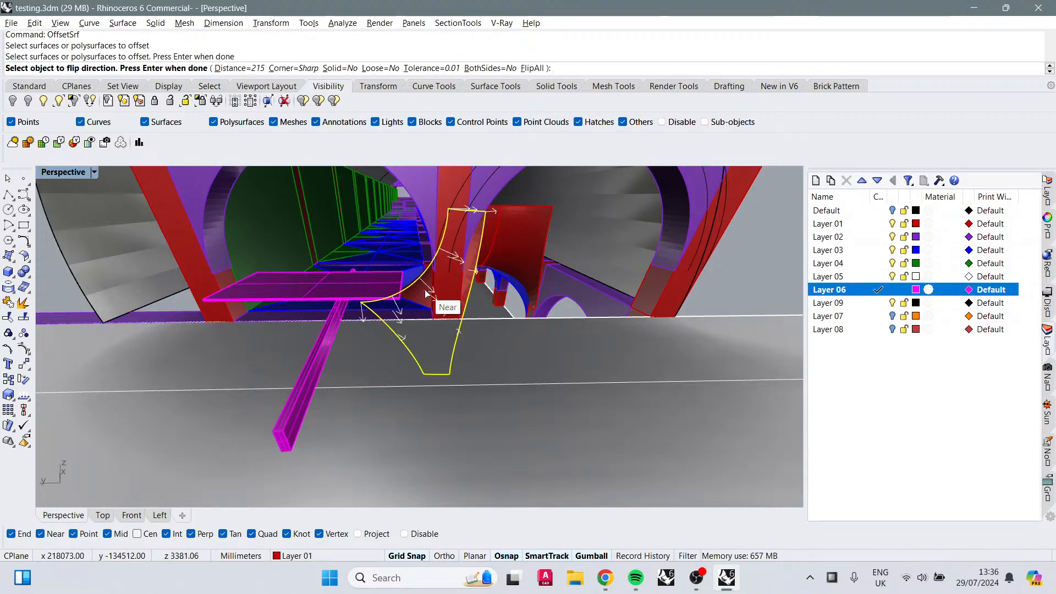
key("Return")
Step: Switch the viewport to the Left view and set its display mode to Shaded
scroll(434, 321, "down", 5)
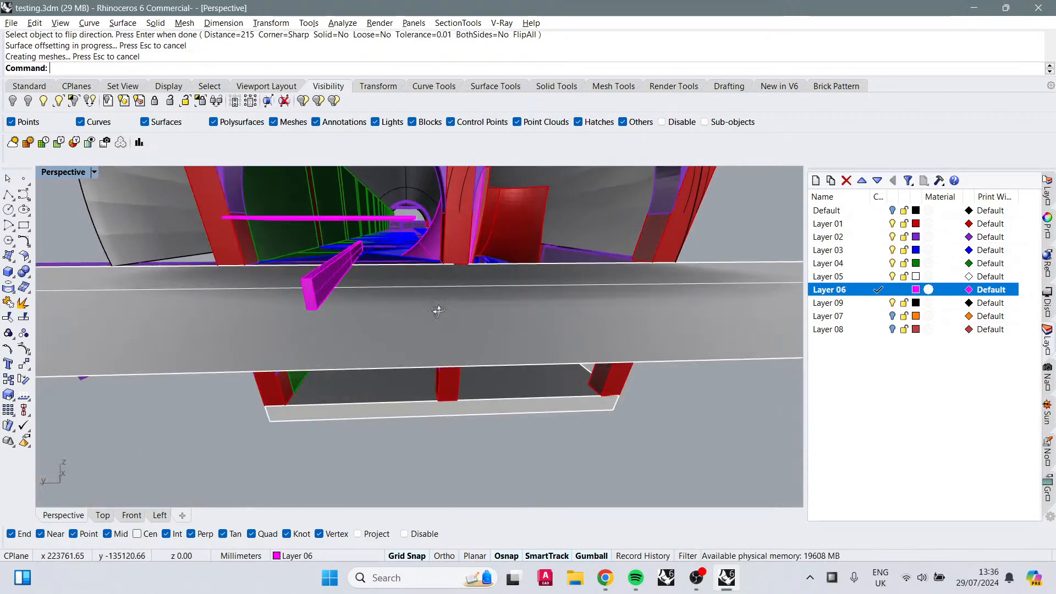
left_click(423, 250)
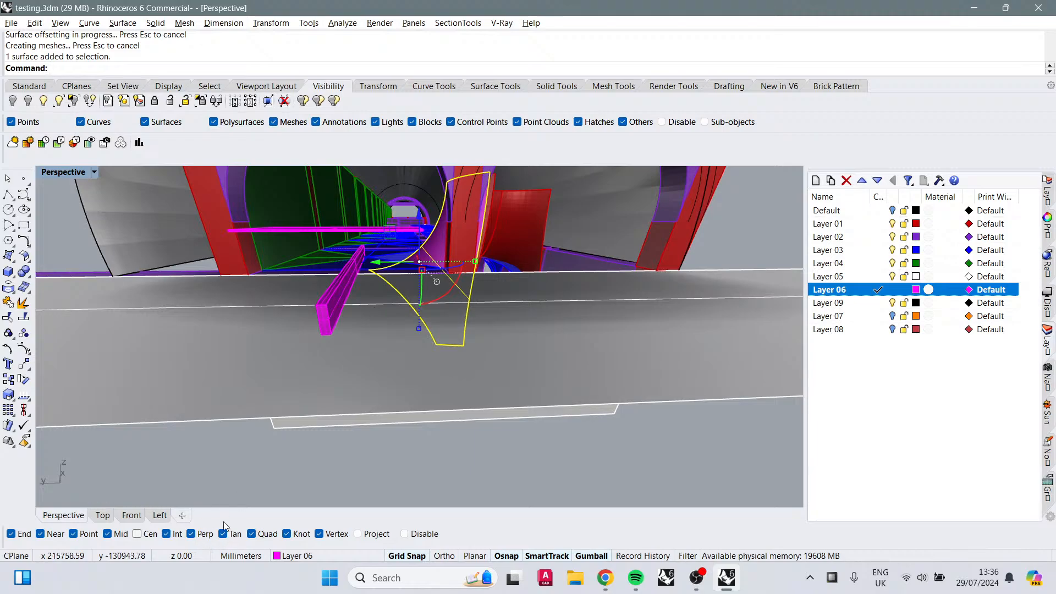
right_click(172, 518)
left_click(164, 517)
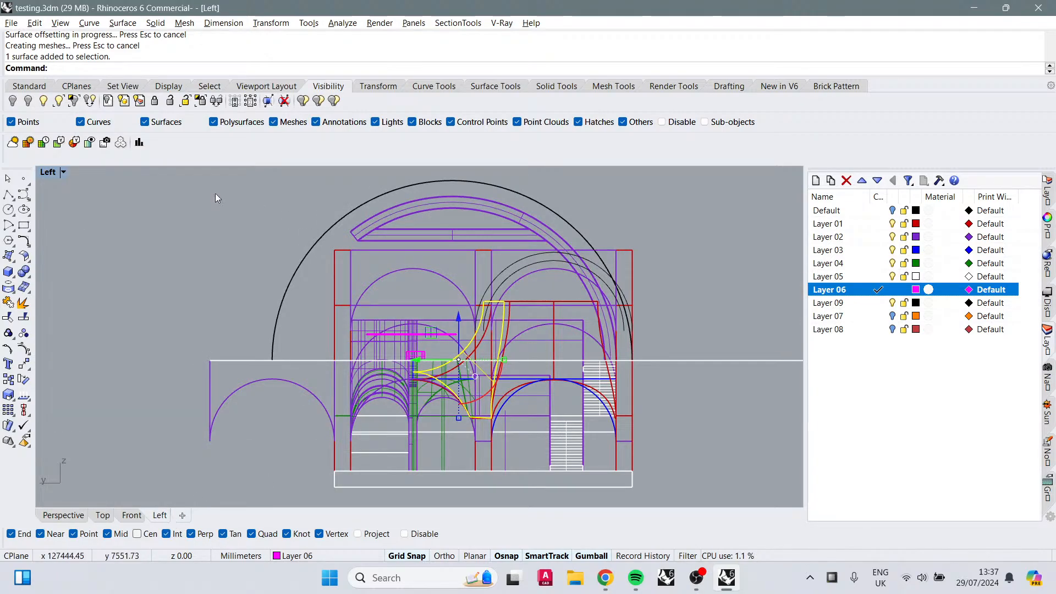
left_click(51, 174)
left_click(114, 123)
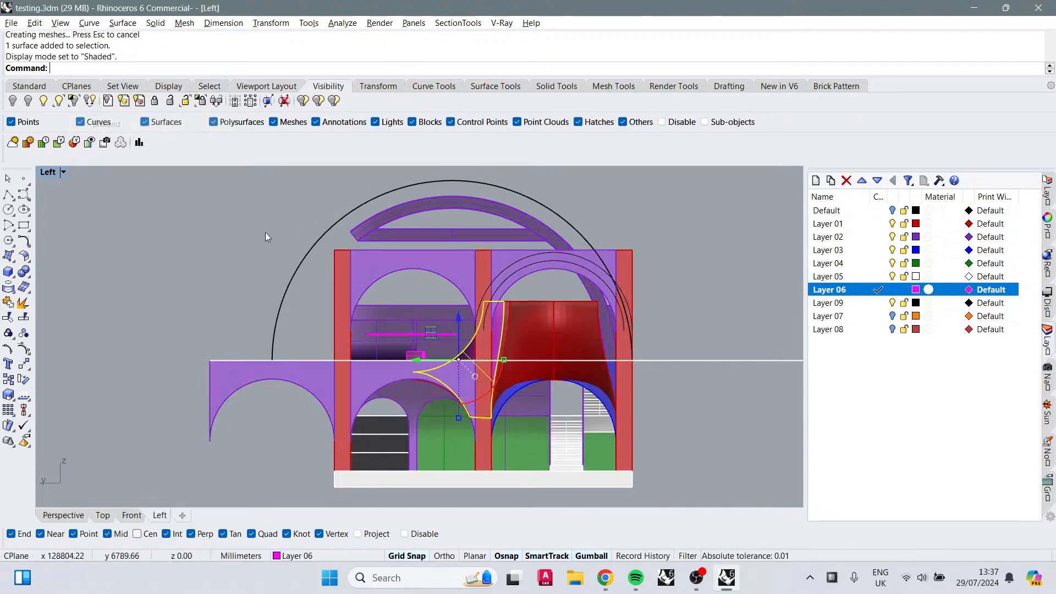
Step: Select the offset surface in the Left view and nudge it slightly sideways with the gumball
left_click(762, 244)
scroll(398, 352, "up", 4)
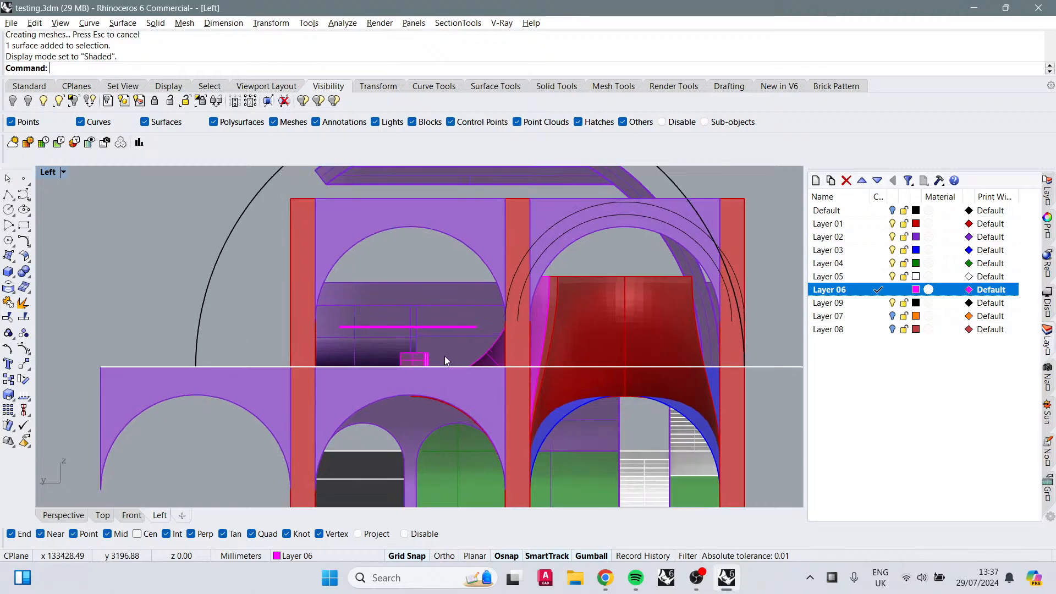
left_click(439, 327)
left_click_drag(443, 326, 425, 327)
left_click(491, 362)
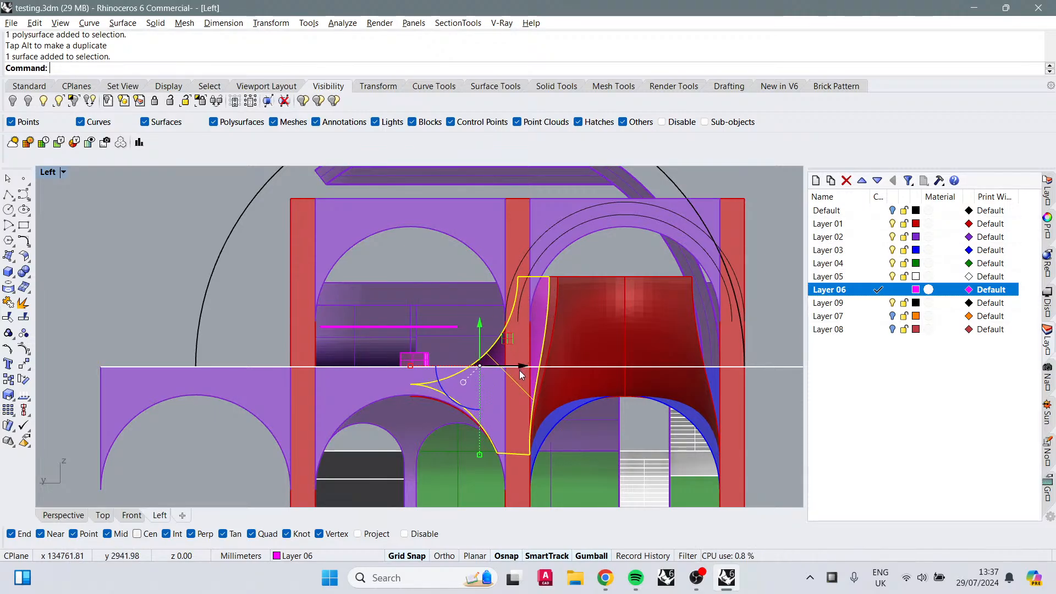
right_click_drag(521, 370, 532, 365)
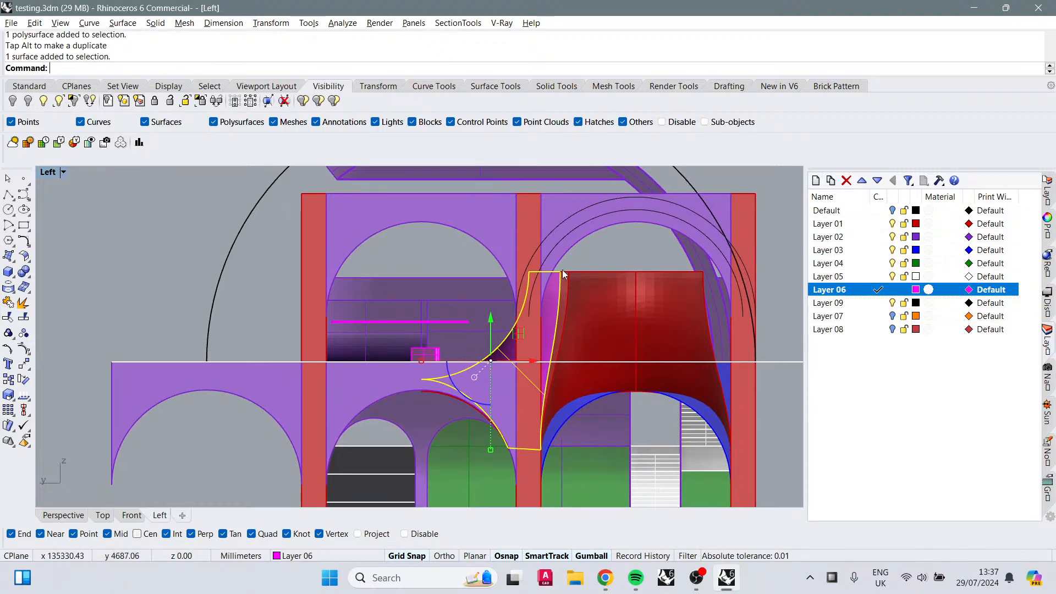
Step: Switch to the Perspective view and orbit to inspect the offset surface and the angled strip from below
left_click(66, 515)
right_click_drag(130, 479, 374, 315)
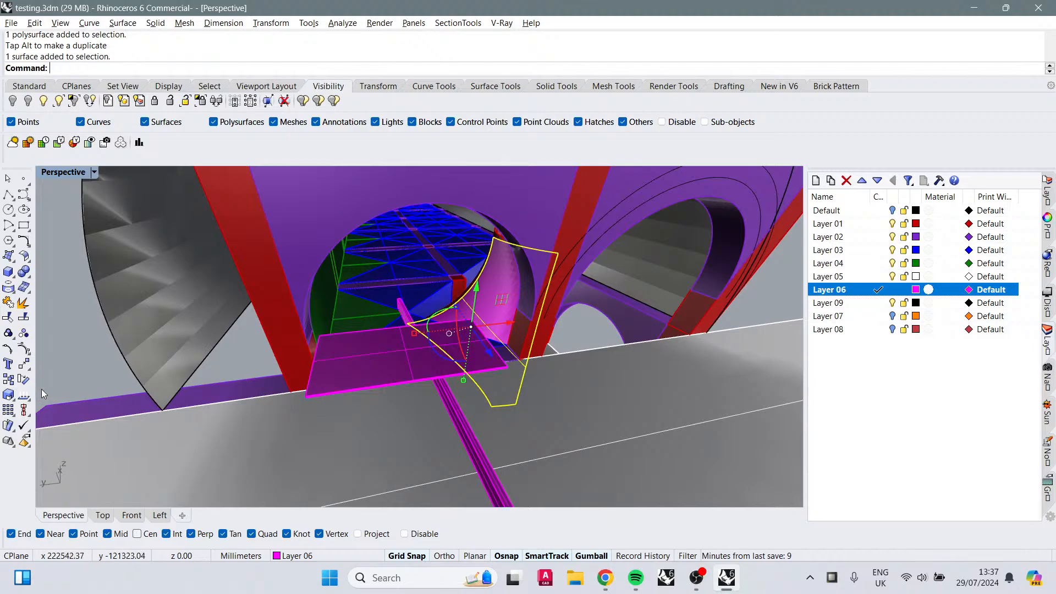
left_click(68, 349)
right_click_drag(493, 347, 533, 297)
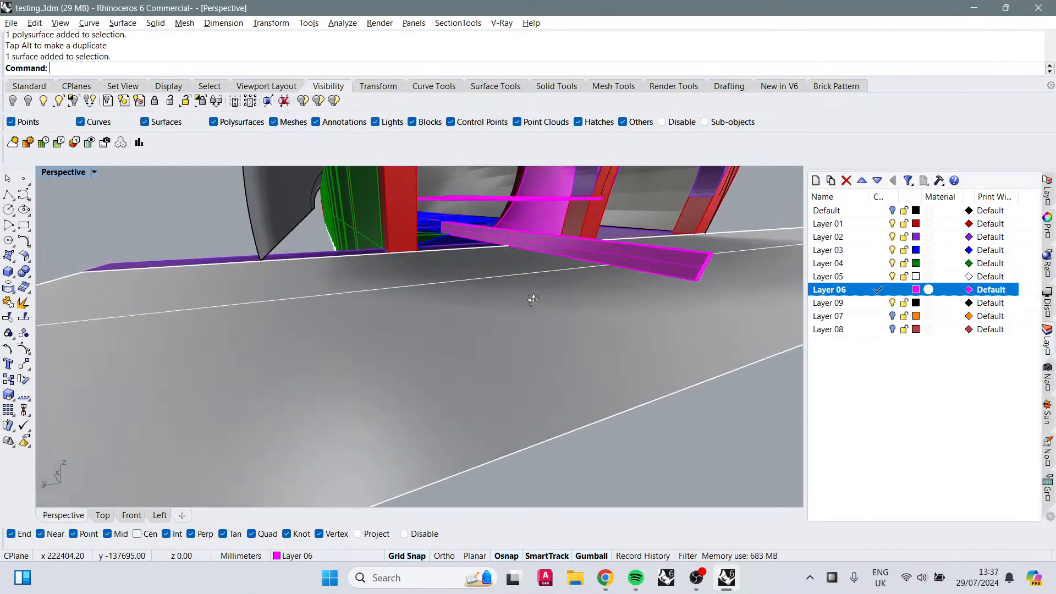
left_click(605, 579)
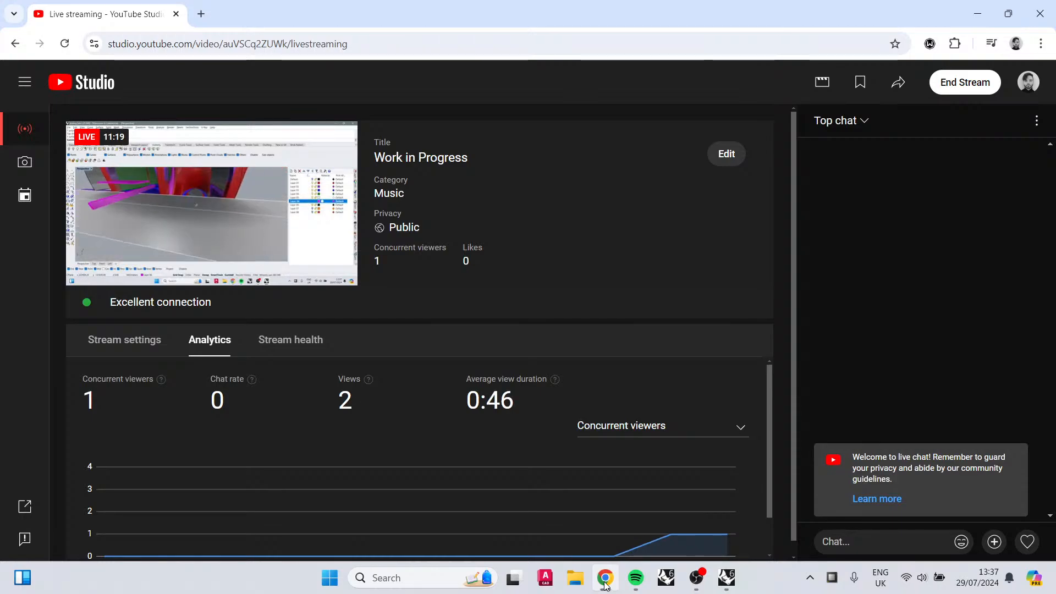
left_click(606, 584)
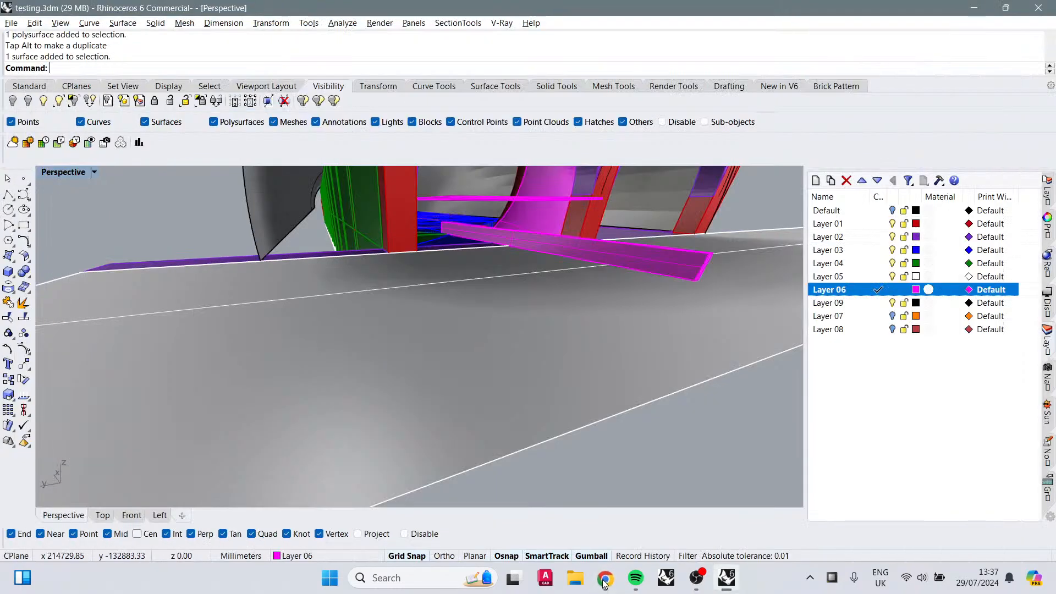
Step: Select a surface in the Perspective view and hide it
right_click_drag(575, 401, 494, 423)
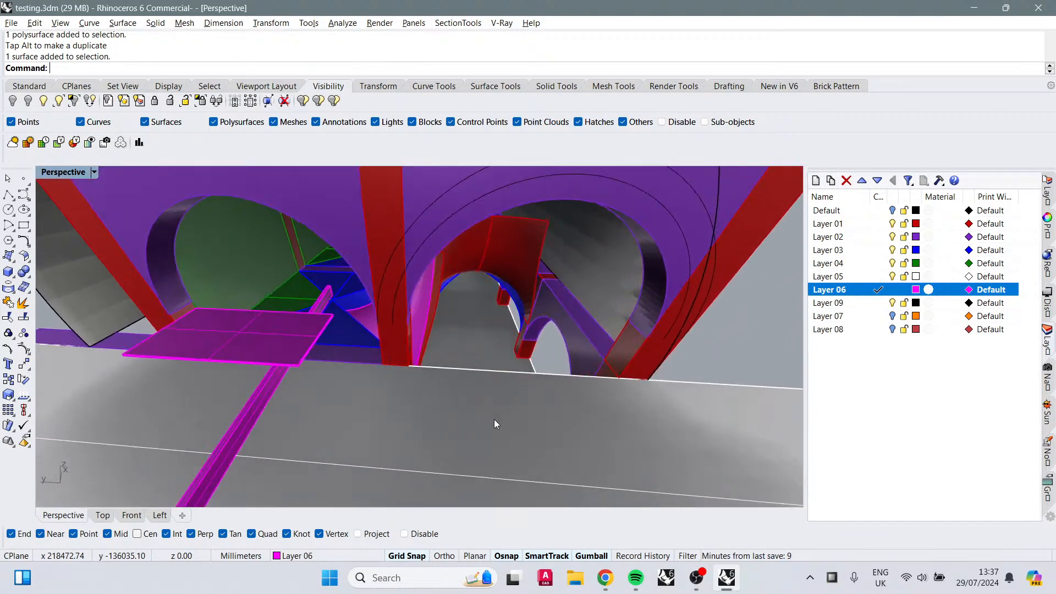
scroll(492, 423, "down", 10)
right_click_drag(447, 393, 449, 343)
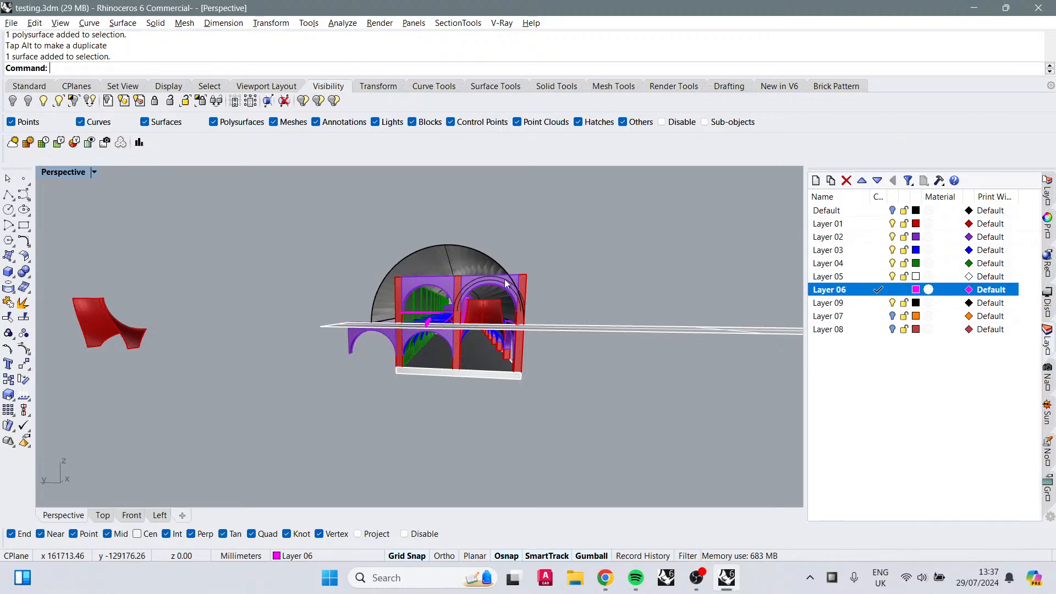
scroll(504, 287, "up", 10)
scroll(474, 359, "down", 5)
right_click_drag(444, 381, 364, 368)
left_click(378, 415)
left_click(13, 101)
Step: Select the blue floor bay polysurfaces and switch to the Top view
scroll(342, 379, "up", 5)
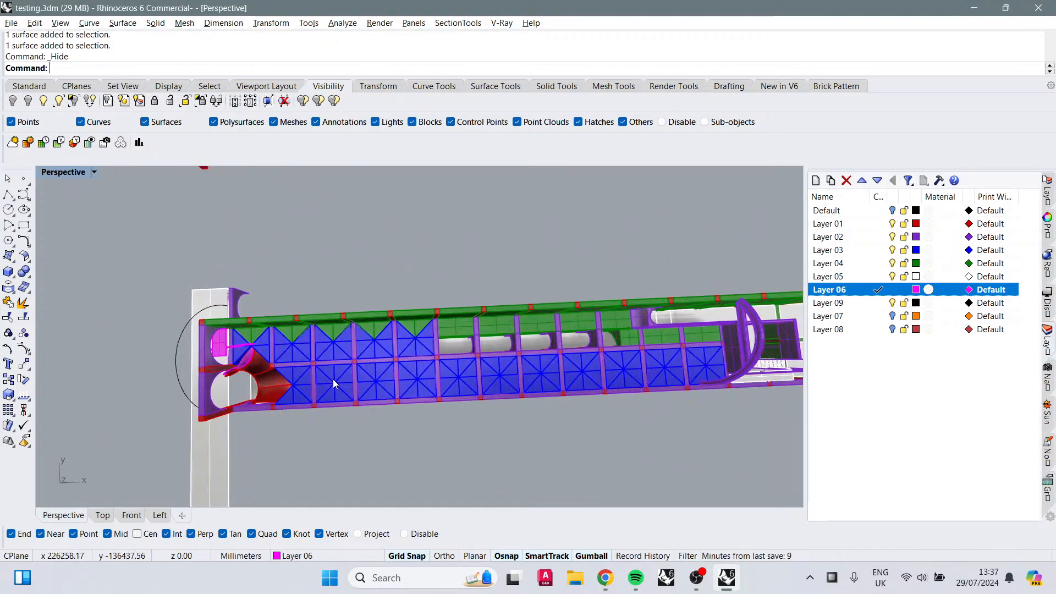
left_click(333, 380)
right_click_drag(574, 436, 527, 406)
scroll(477, 439, "down", 2)
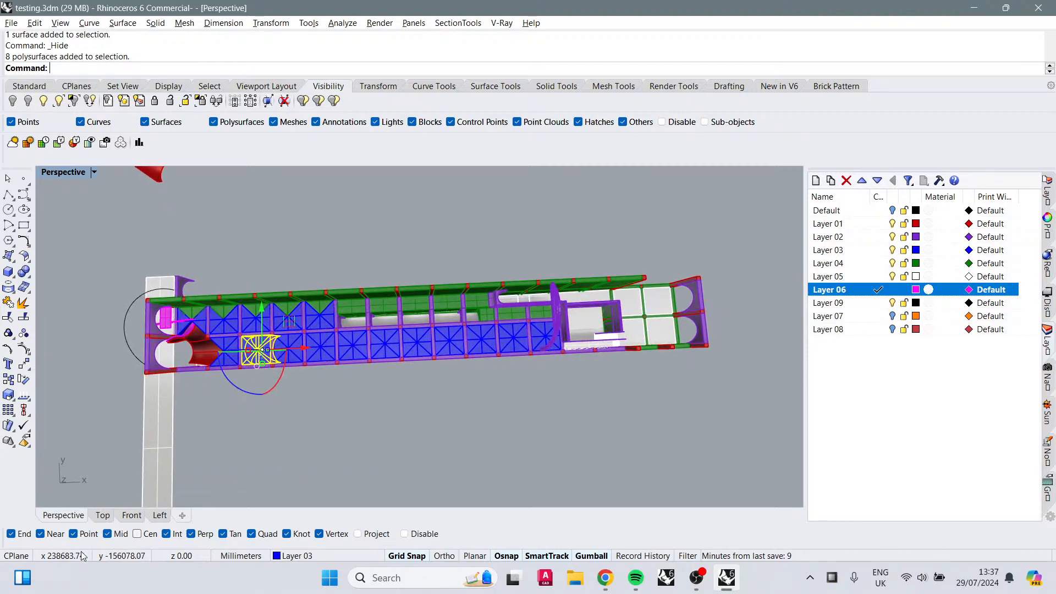
left_click(104, 517)
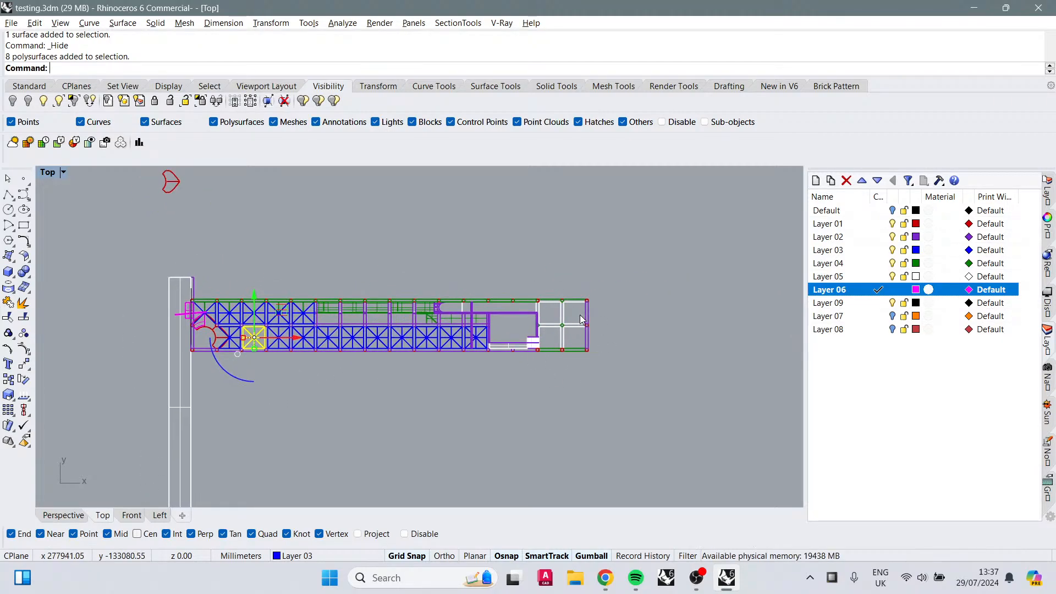
Step: Create a new layer named Sketch below Layer 08, set its colour to Orange and make it current
left_click(864, 328)
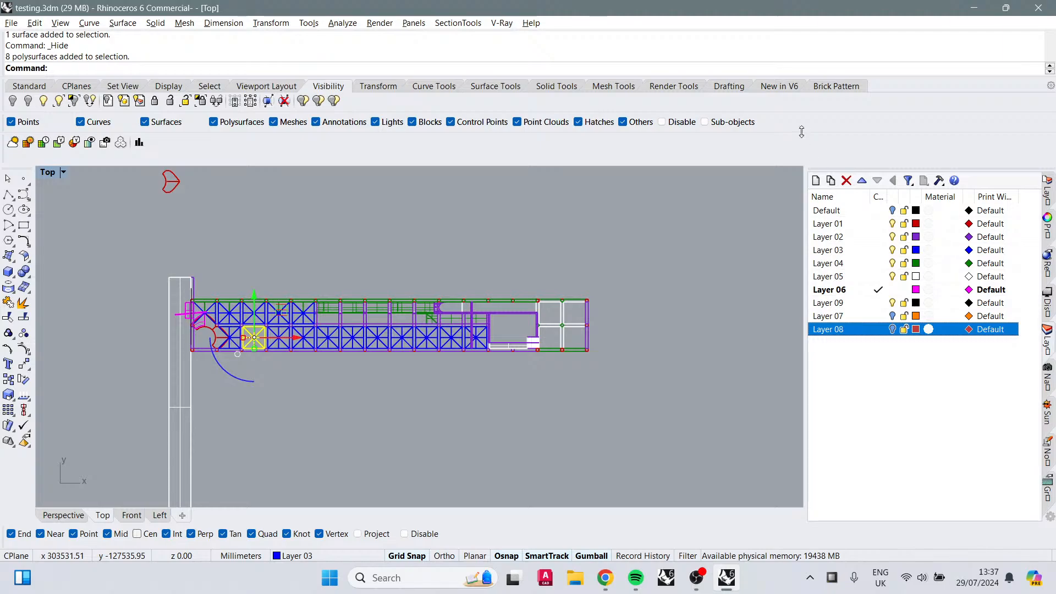
left_click(815, 181)
type("Sket")
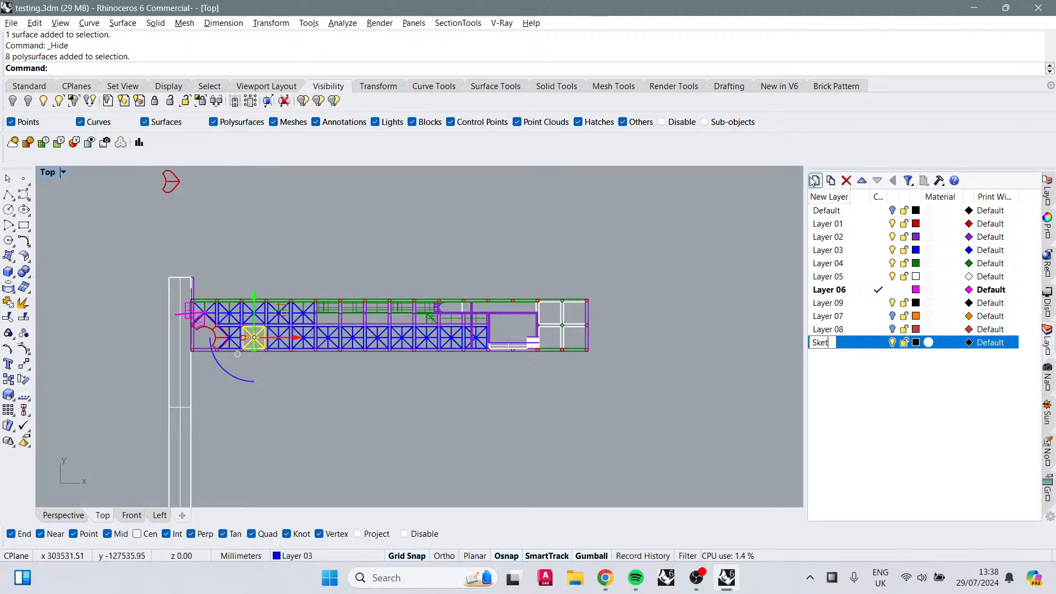
type("ch")
key("Return")
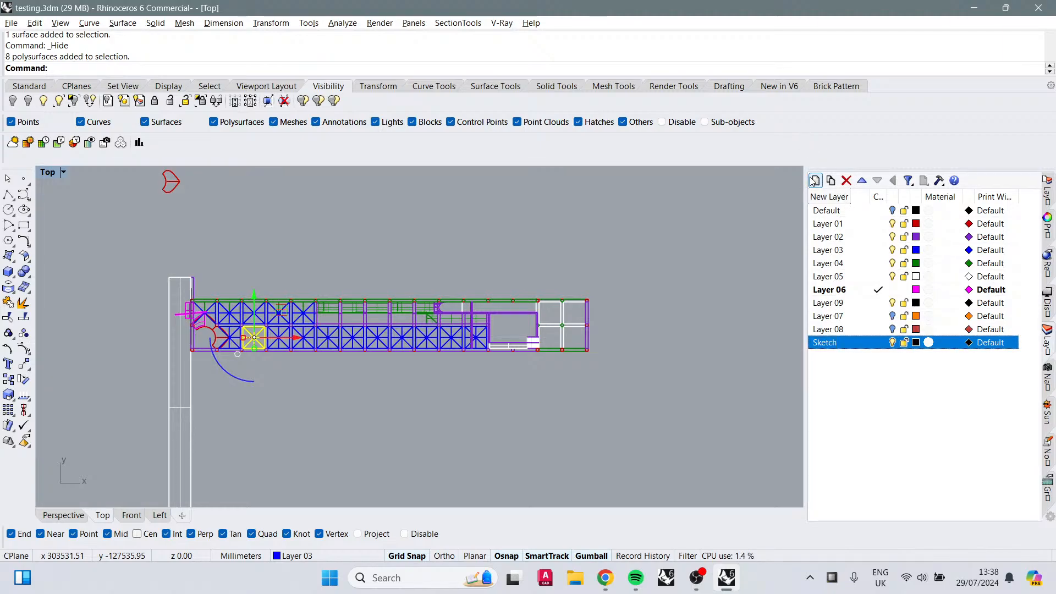
left_click(917, 343)
left_click(505, 289)
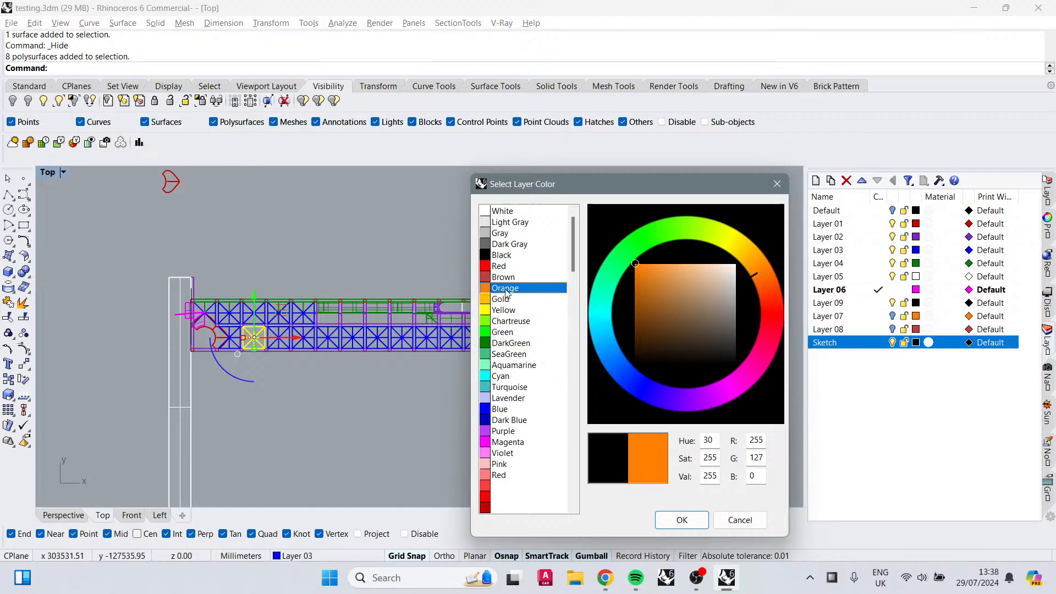
left_click(682, 520)
left_click(866, 344)
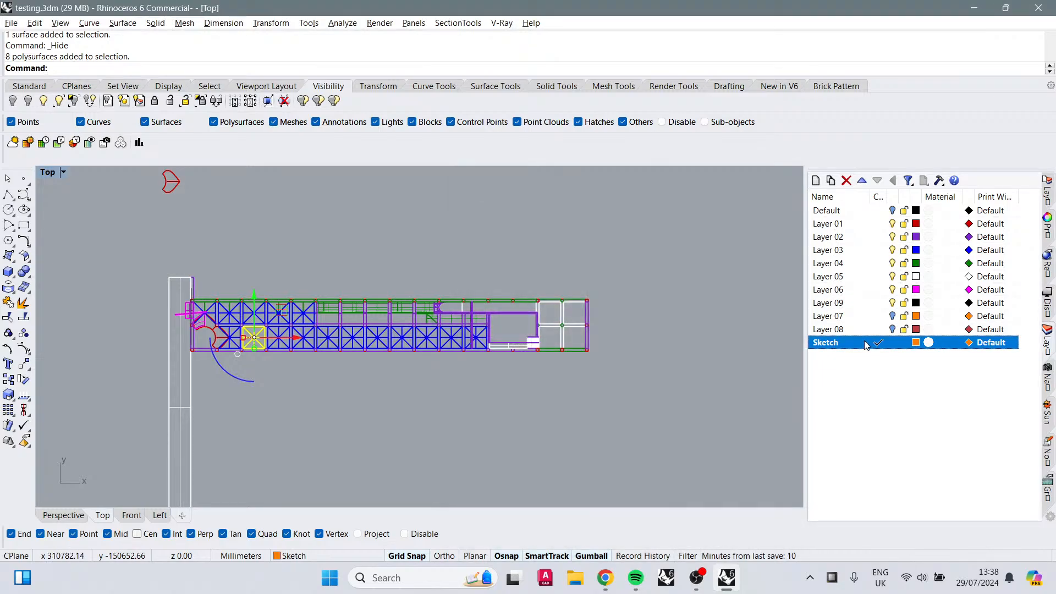
left_click(24, 225)
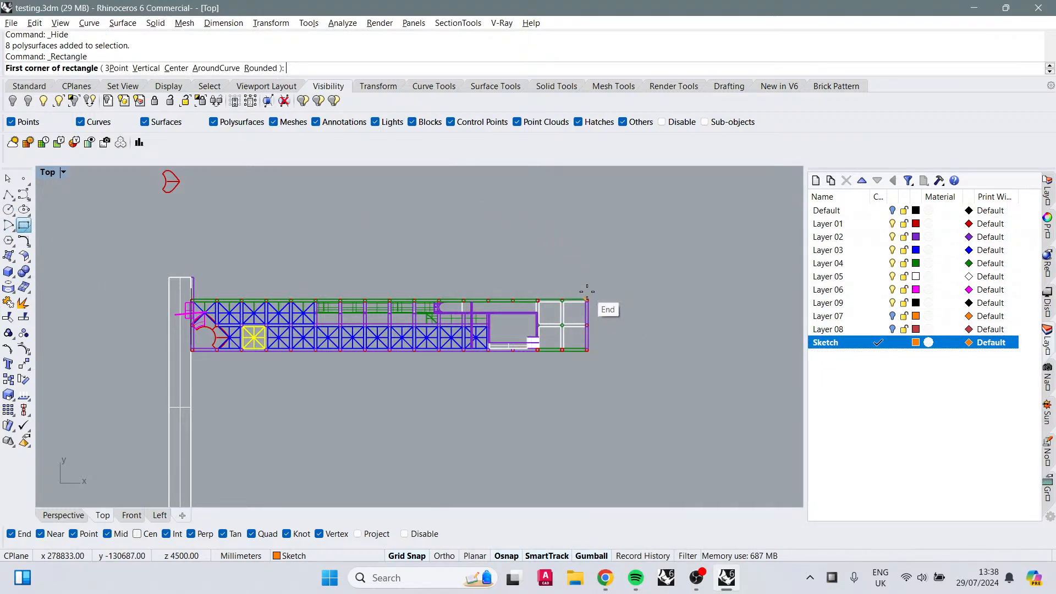
left_click(595, 293)
scroll(574, 355, "up", 3)
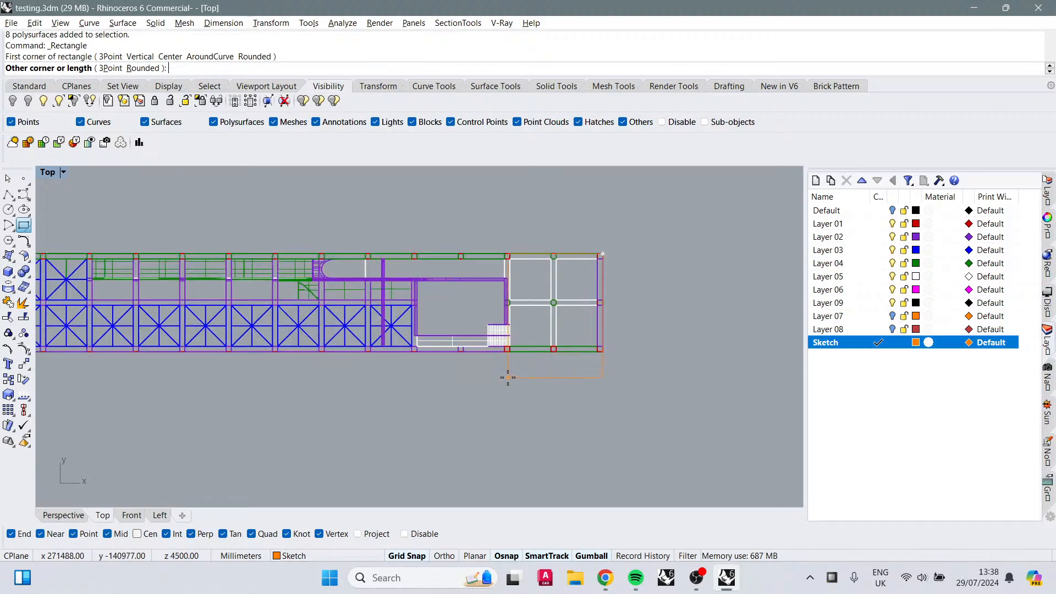
left_click(503, 352)
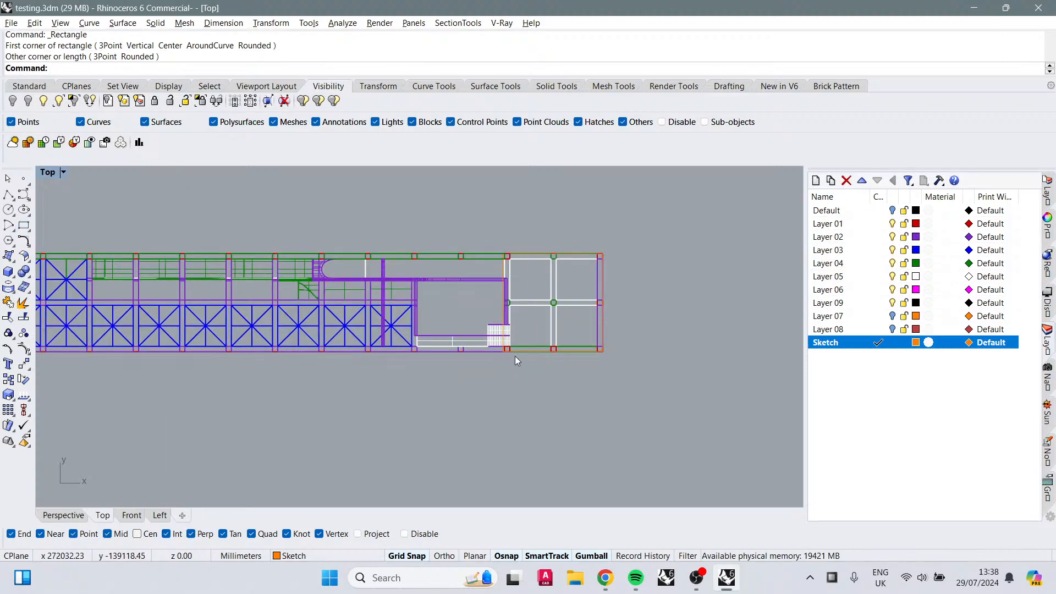
left_click(547, 347)
left_click(559, 350)
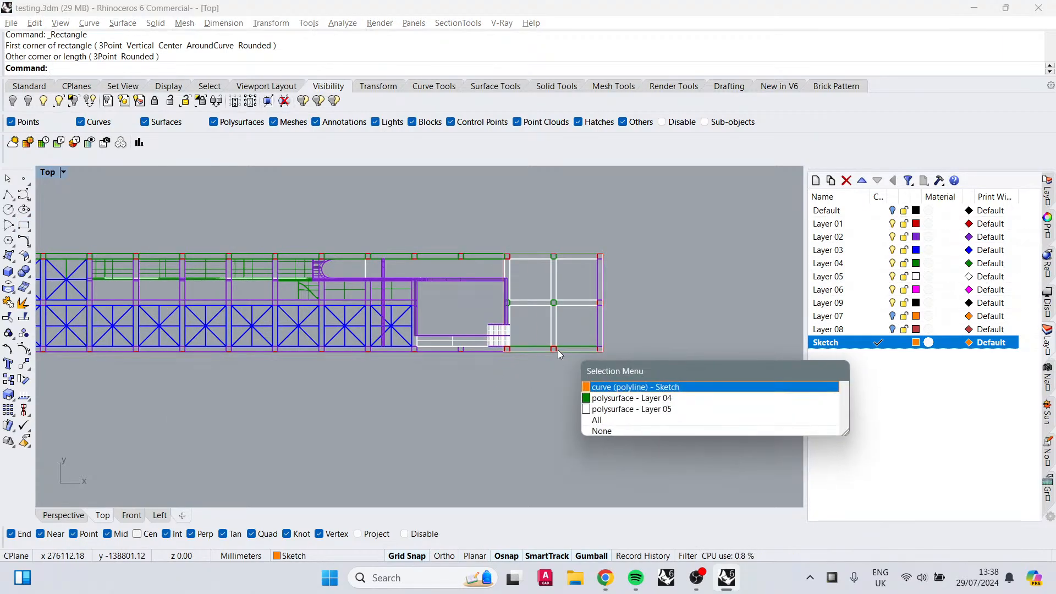
key("Return")
key("Delete")
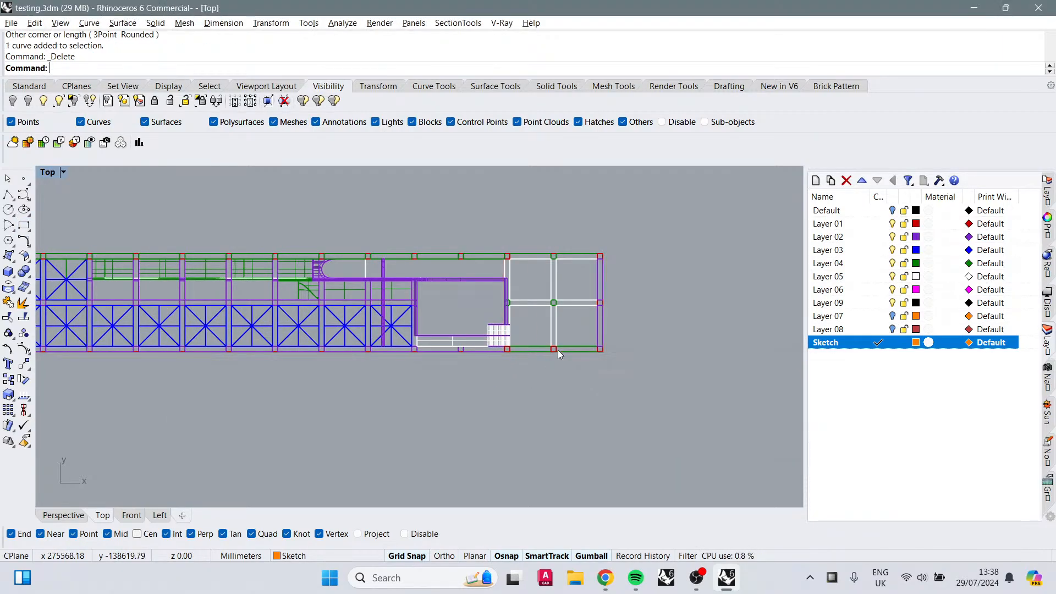
Step: Draw a rectangle over the white-gridded end bays at the building's right end
left_click(23, 226)
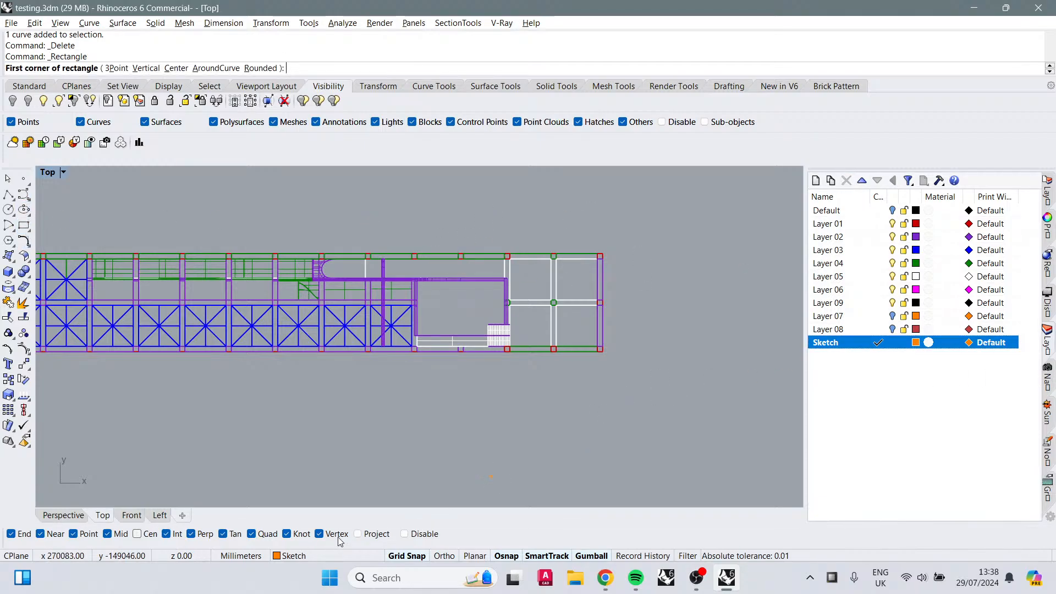
left_click(601, 254)
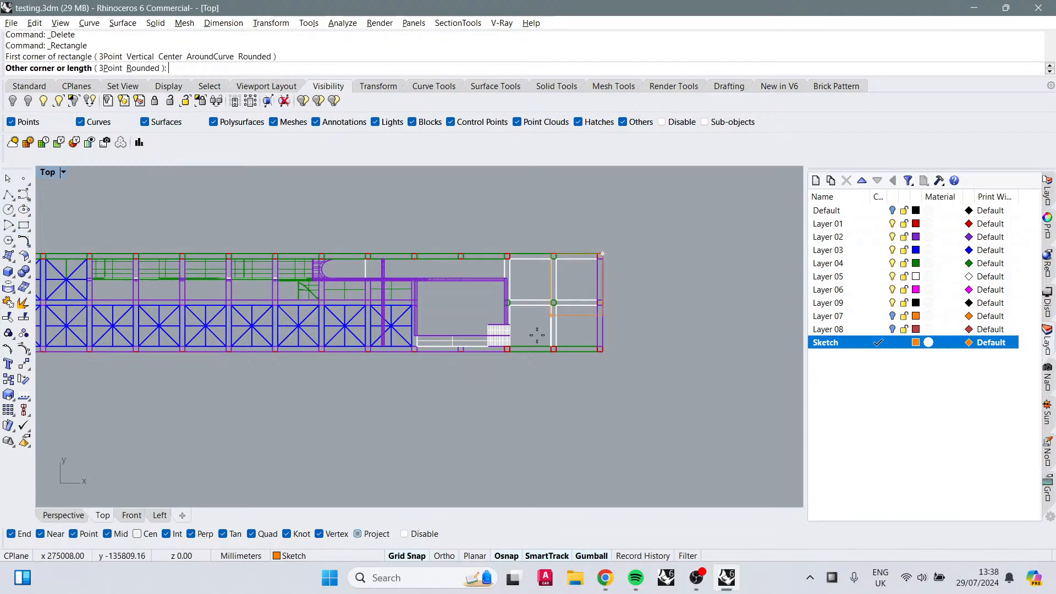
left_click(504, 354)
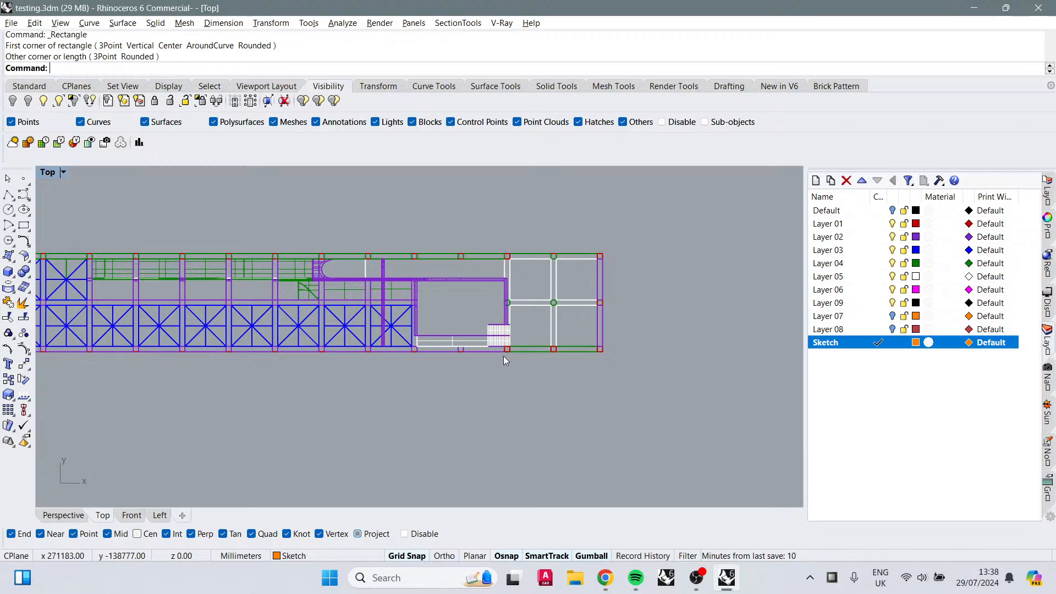
Step: Draw a rectangle from the building's top-left corner across the first bays at the entrance end
right_click_drag(390, 361, 644, 358)
right_click_drag(269, 307, 310, 312)
right_click(310, 312)
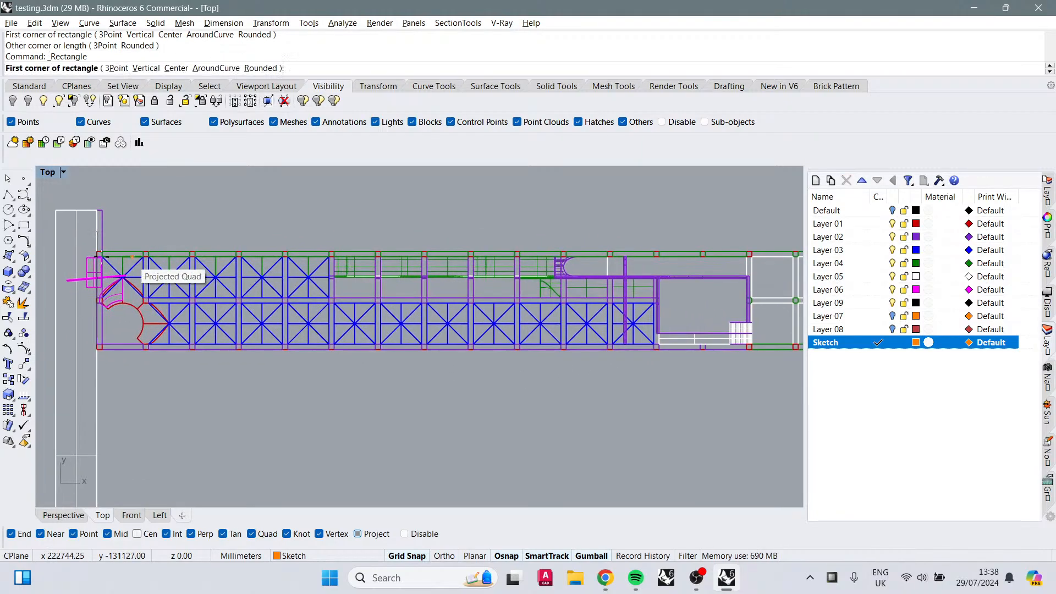
scroll(95, 262, "up", 6)
scroll(89, 239, "up", 3)
left_click(117, 253)
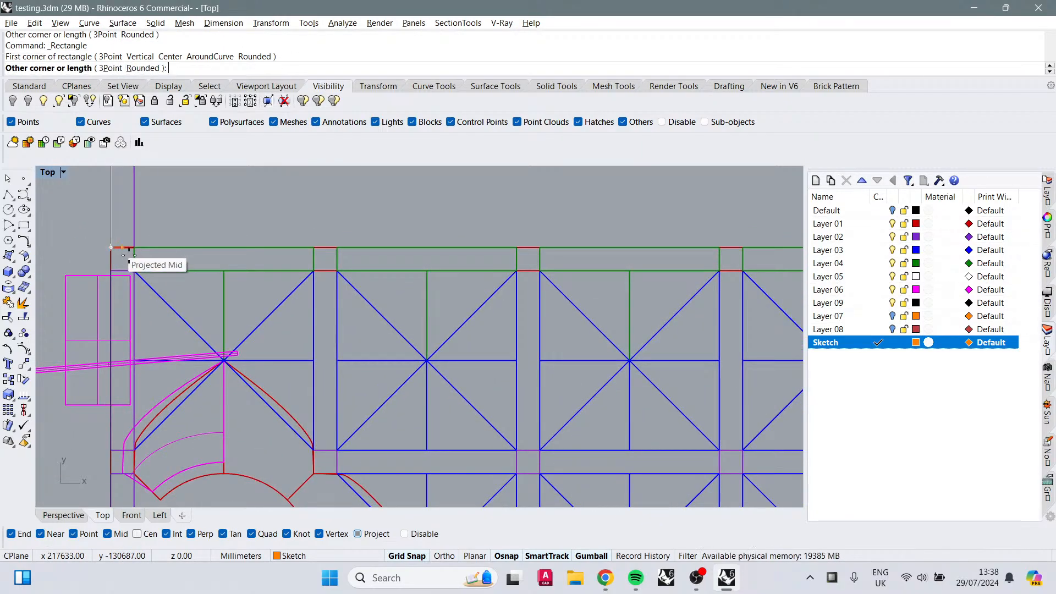
scroll(262, 312, "down", 3)
scroll(264, 313, "down", 2)
left_click(364, 444)
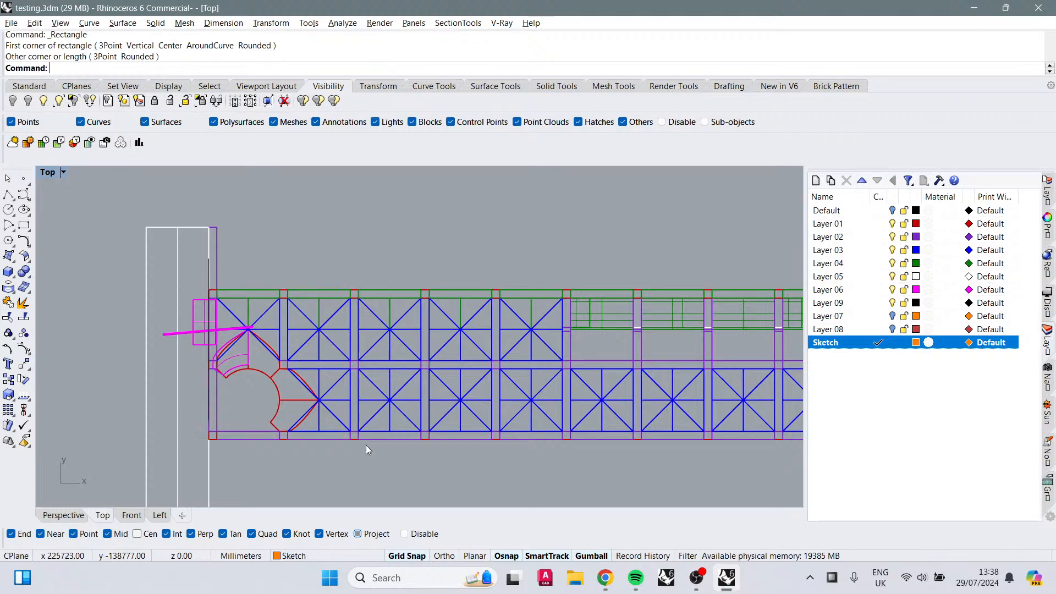
Step: Draw a rectangle along the upper corridor strip, from its start up to the column line before the end bays
right_click_drag(500, 467, 383, 404)
scroll(391, 411, "down", 4)
scroll(464, 296, "up", 4)
right_click(465, 296)
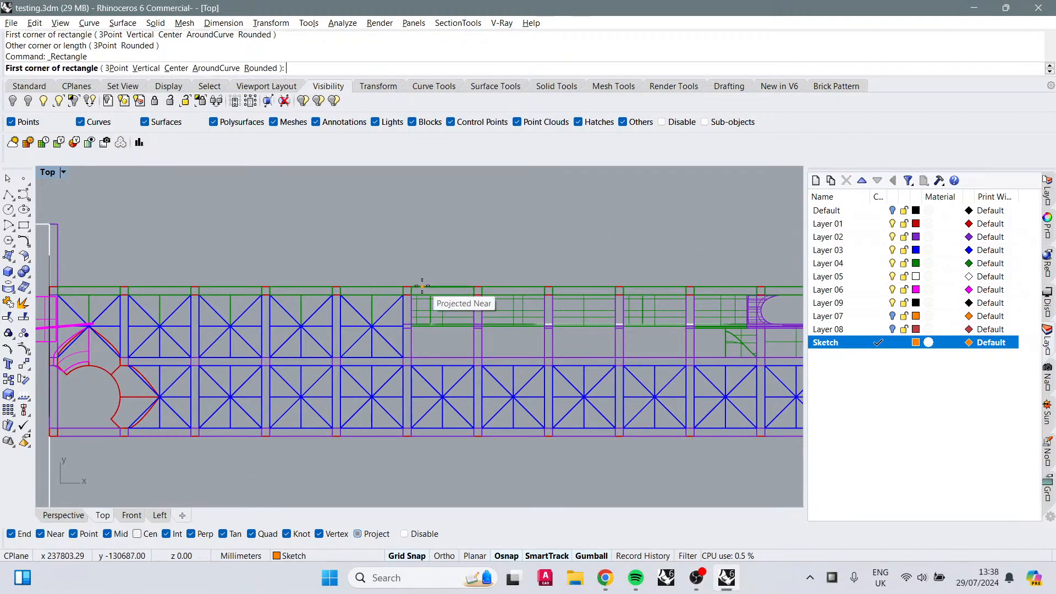
left_click(400, 282)
right_click_drag(568, 303, 342, 312)
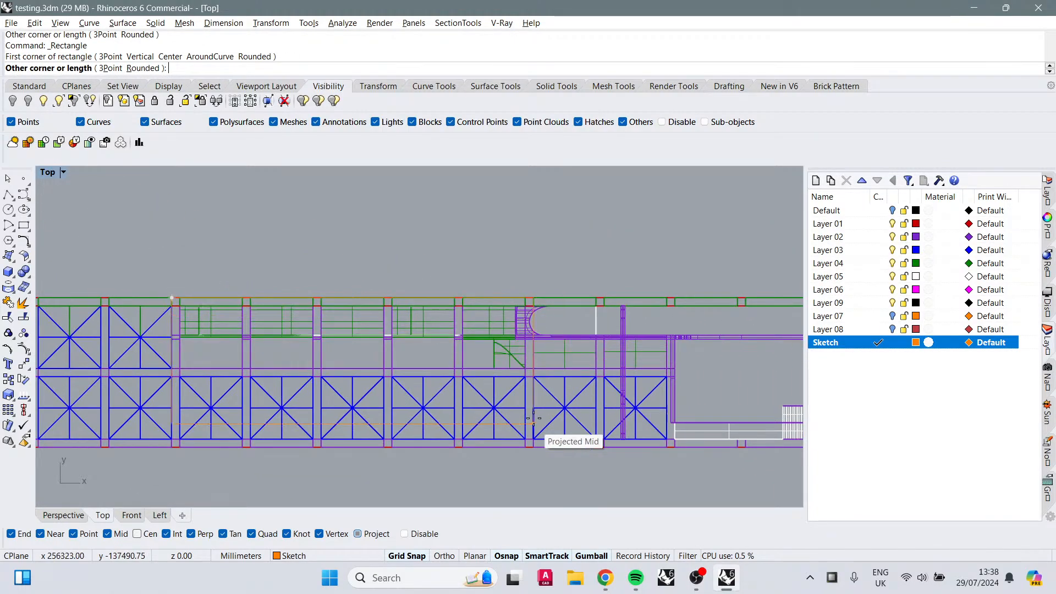
scroll(554, 416, "up", 2)
scroll(572, 351, "down", 8)
scroll(738, 319, "up", 6)
scroll(680, 363, "up", 6)
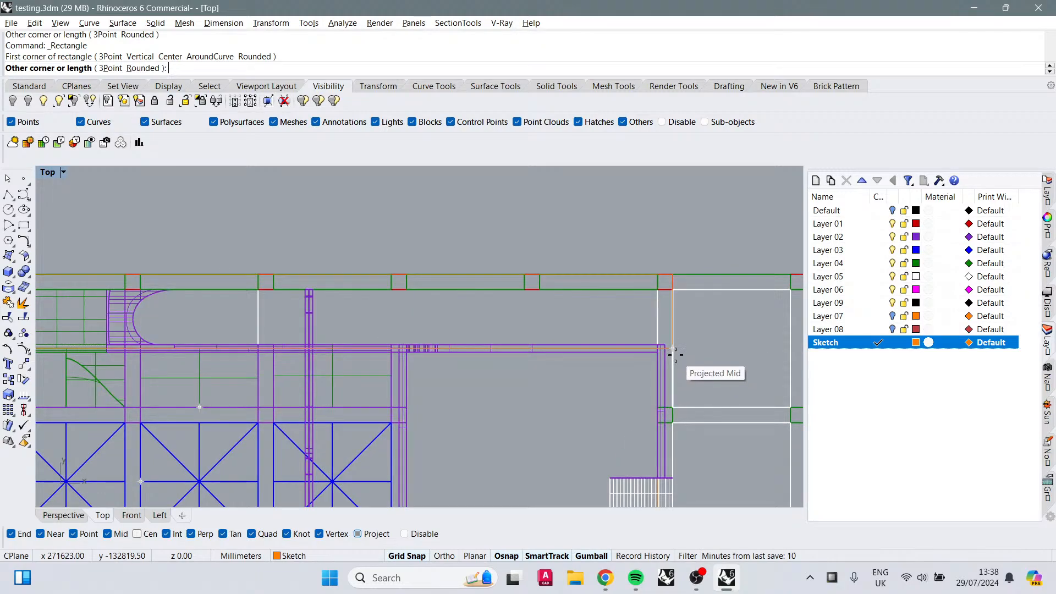
left_click(675, 355)
Step: Draw a rectangle over the stair bay, from the corridor's end column down to the building's lower edge
scroll(677, 348, "down", 3)
right_click_drag(642, 414, 544, 331)
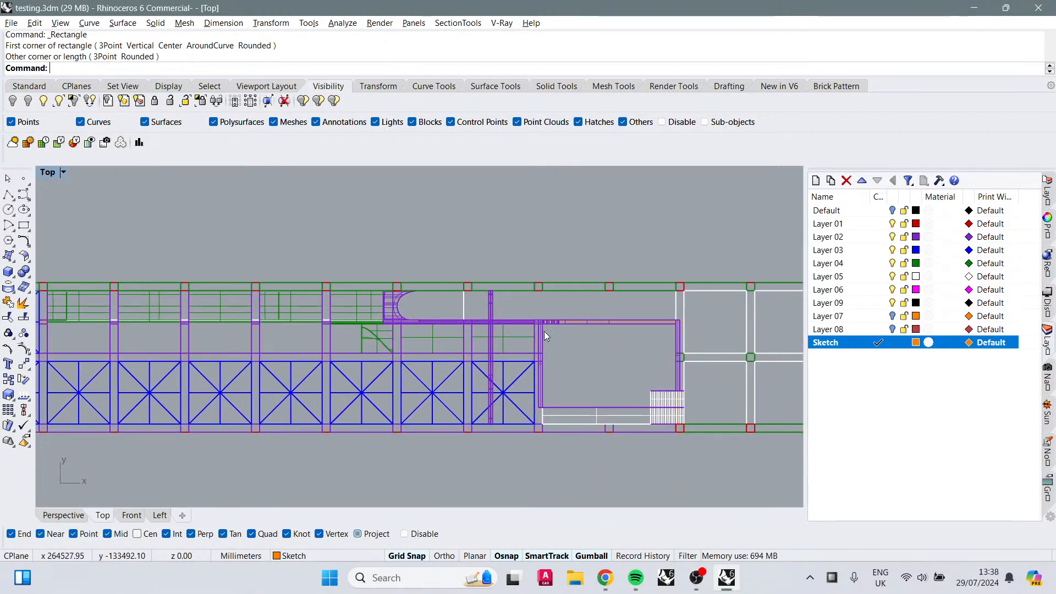
right_click(543, 331)
left_click(688, 279)
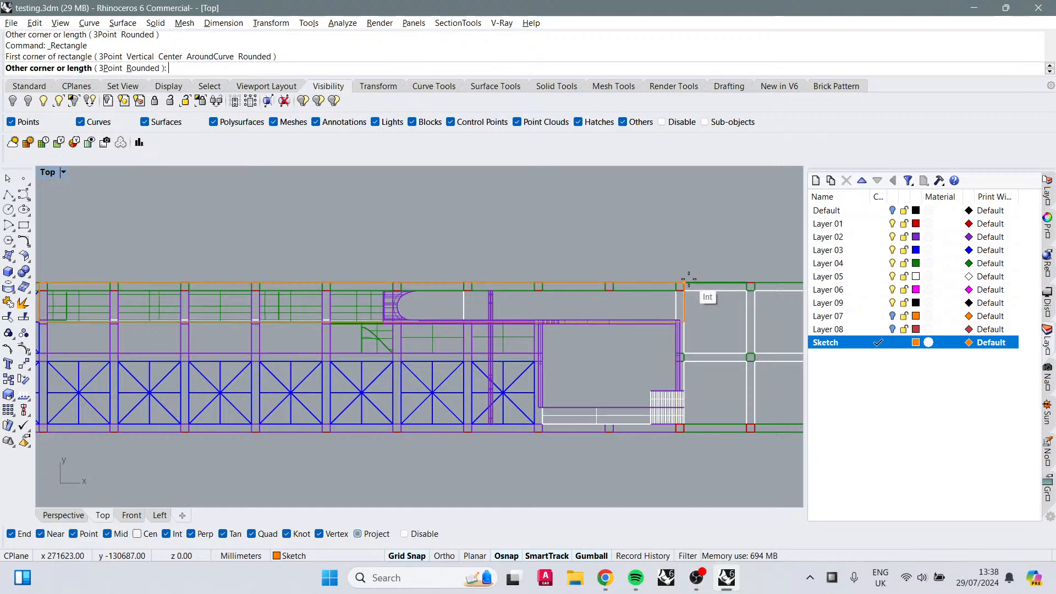
left_click(533, 432)
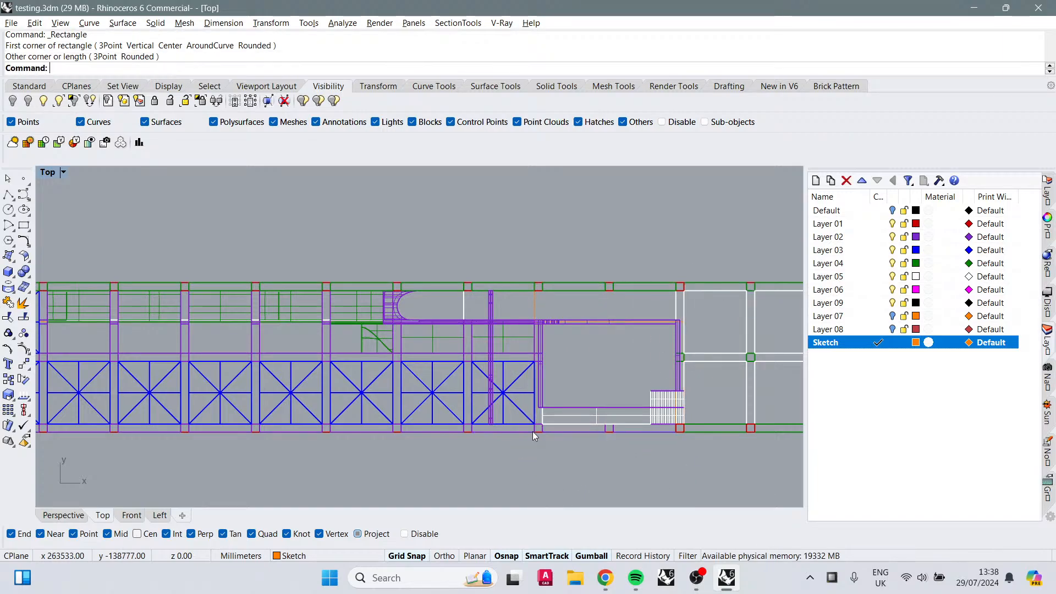
scroll(566, 394, "down", 2)
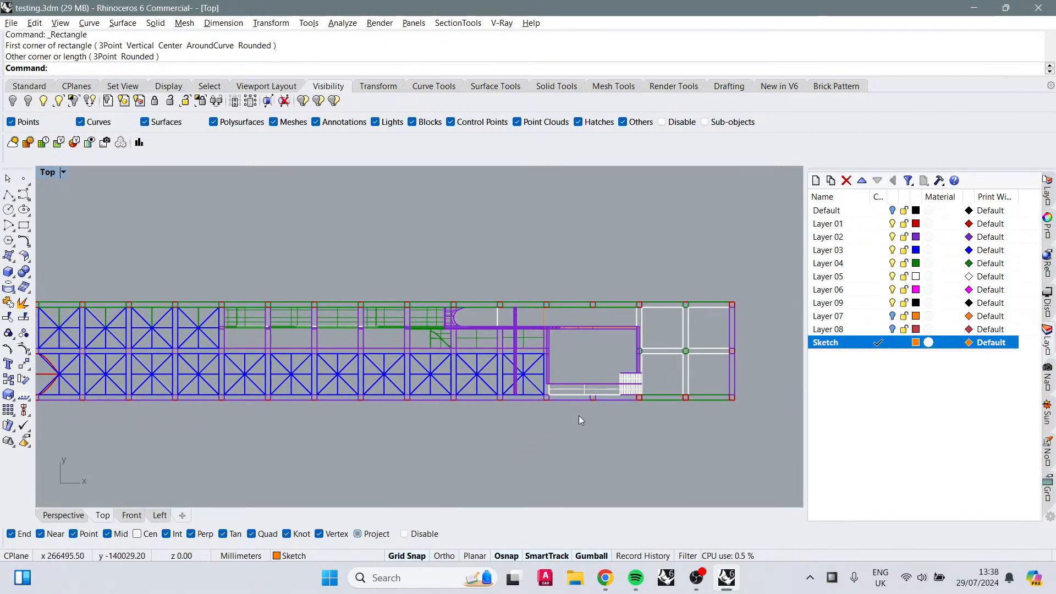
Step: Draw a small rectangle over the stair treads at the lower edge of the stair bay
scroll(622, 432, "up", 2)
right_click(644, 437)
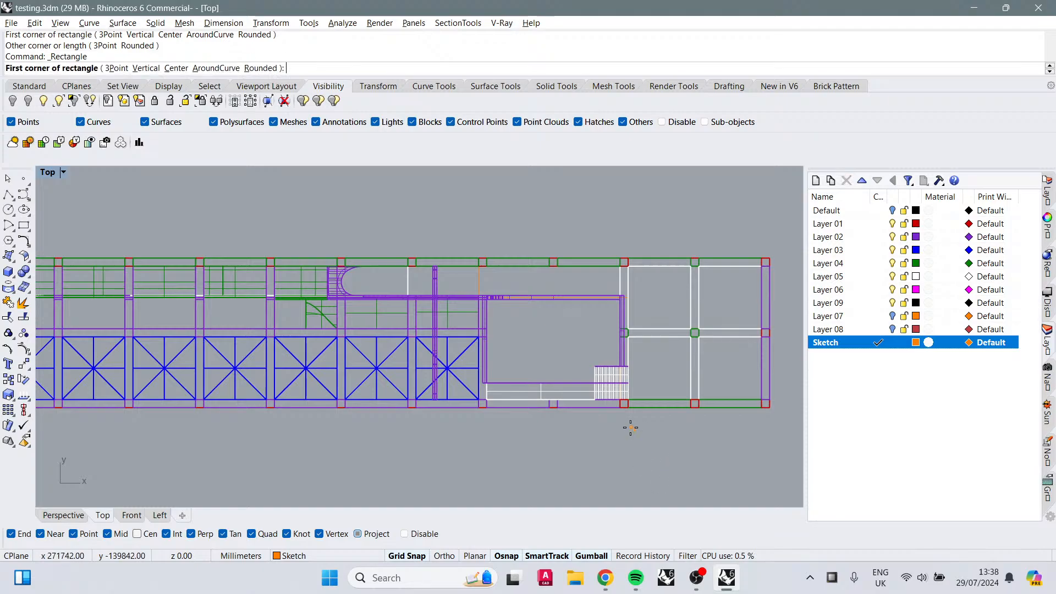
left_click(629, 408)
left_click(594, 365)
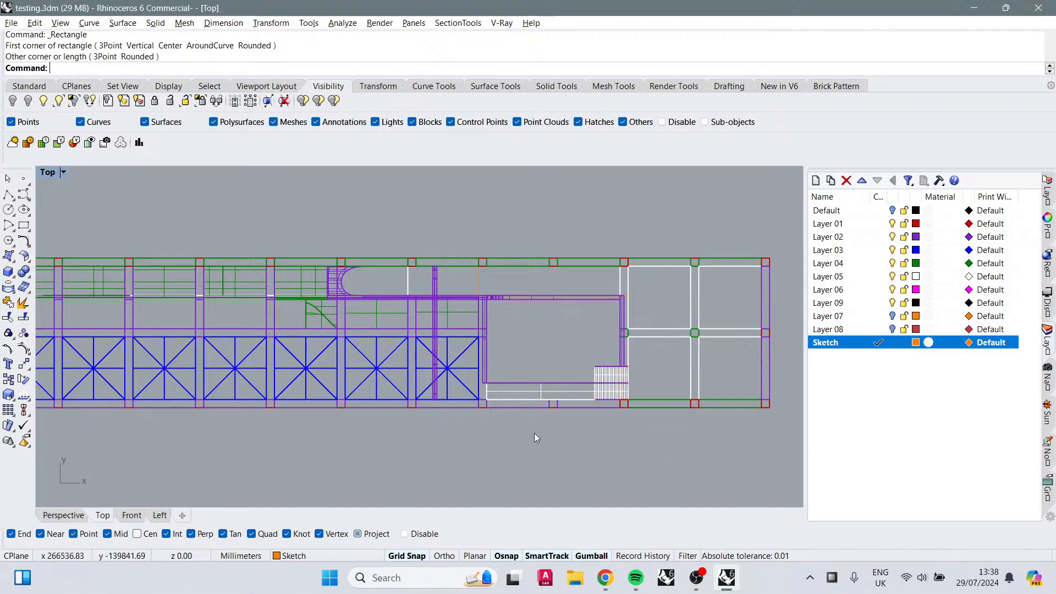
Step: Draw a narrow rectangle below the upper corridor, from a column line to the stair bay's column, and select it to check
scroll(556, 447, "down", 3)
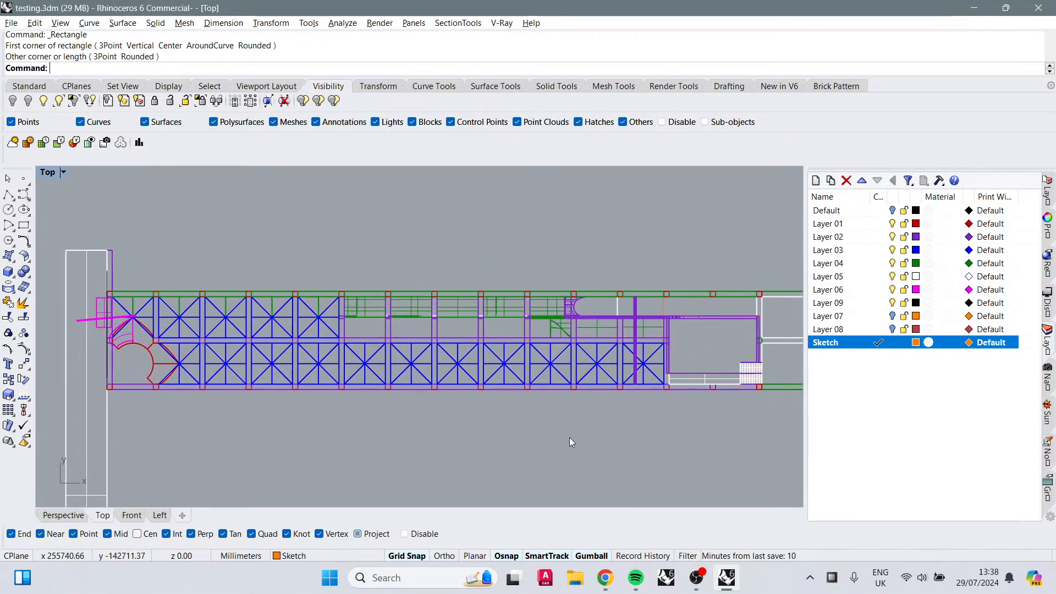
scroll(332, 317, "up", 1)
right_click(332, 318)
scroll(331, 319, "up", 2)
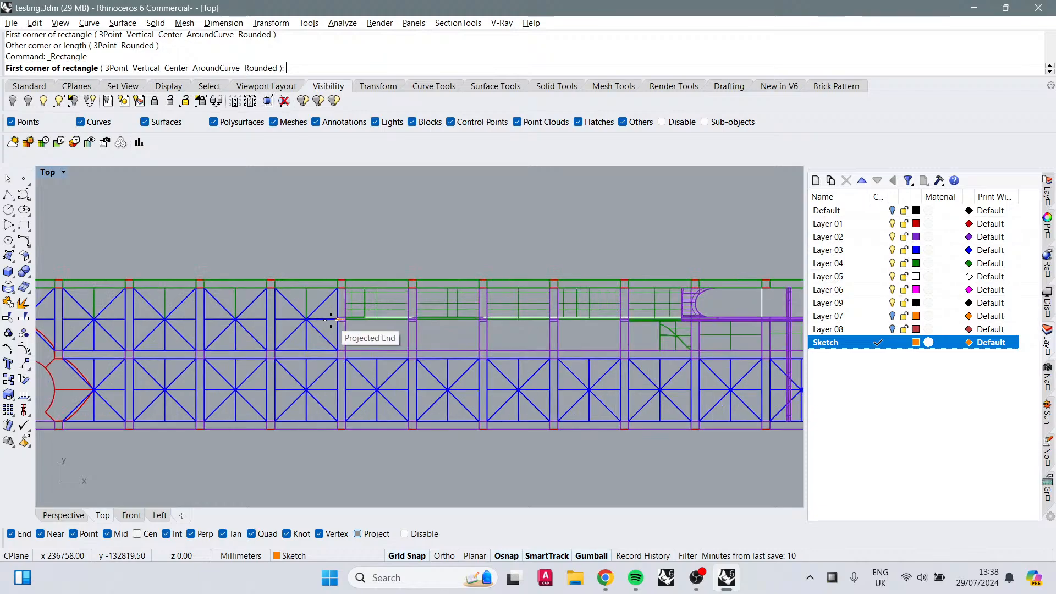
left_click(331, 319)
scroll(475, 360, "down", 3)
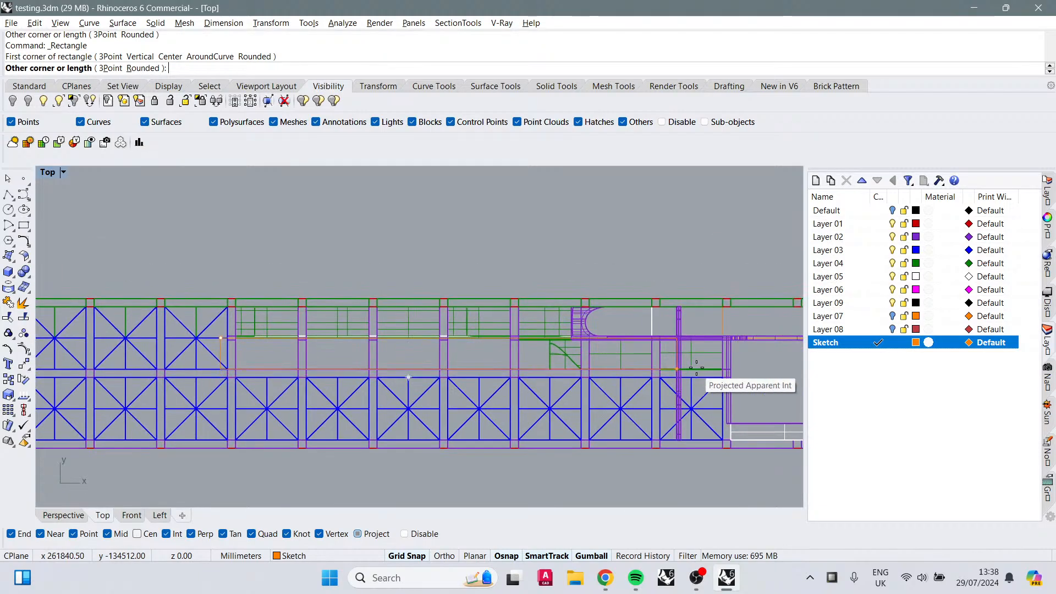
left_click(735, 375)
scroll(266, 441, "down", 4)
right_click_drag(266, 441, 349, 419)
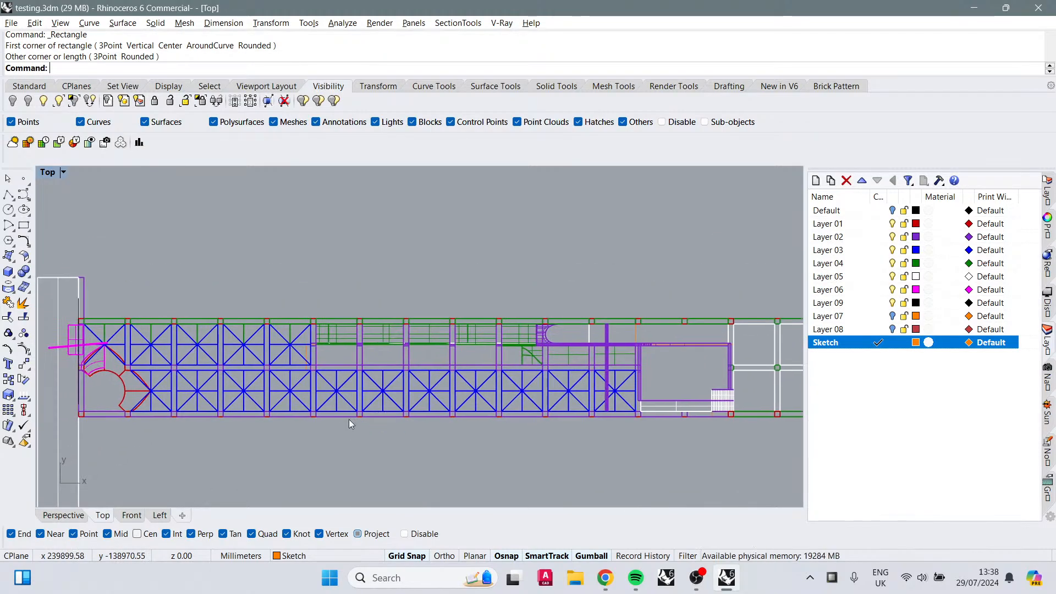
scroll(313, 363, "up", 2)
left_click(298, 345)
left_click(329, 379)
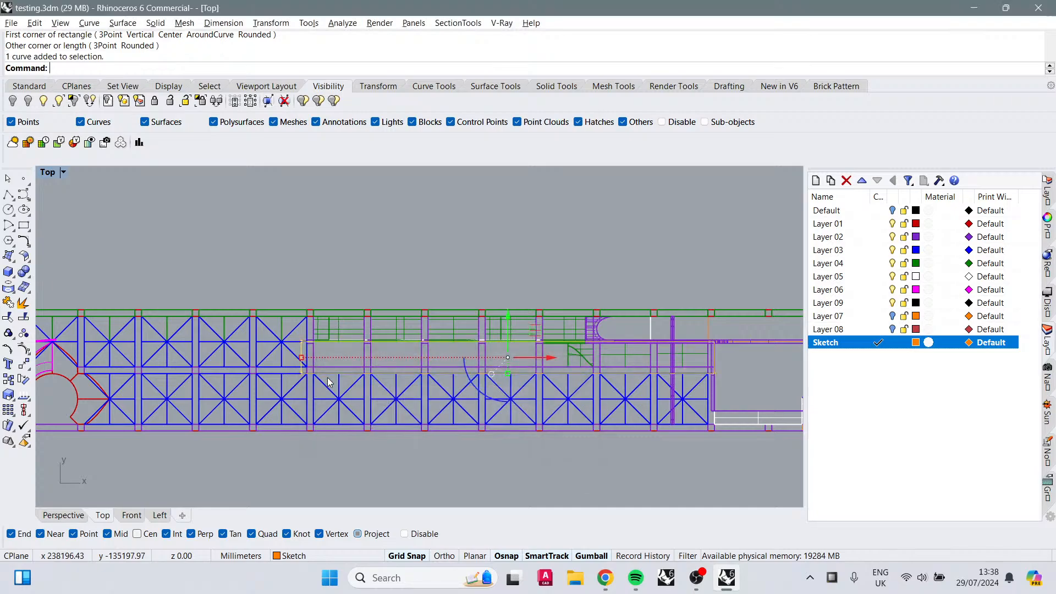
key("Escape")
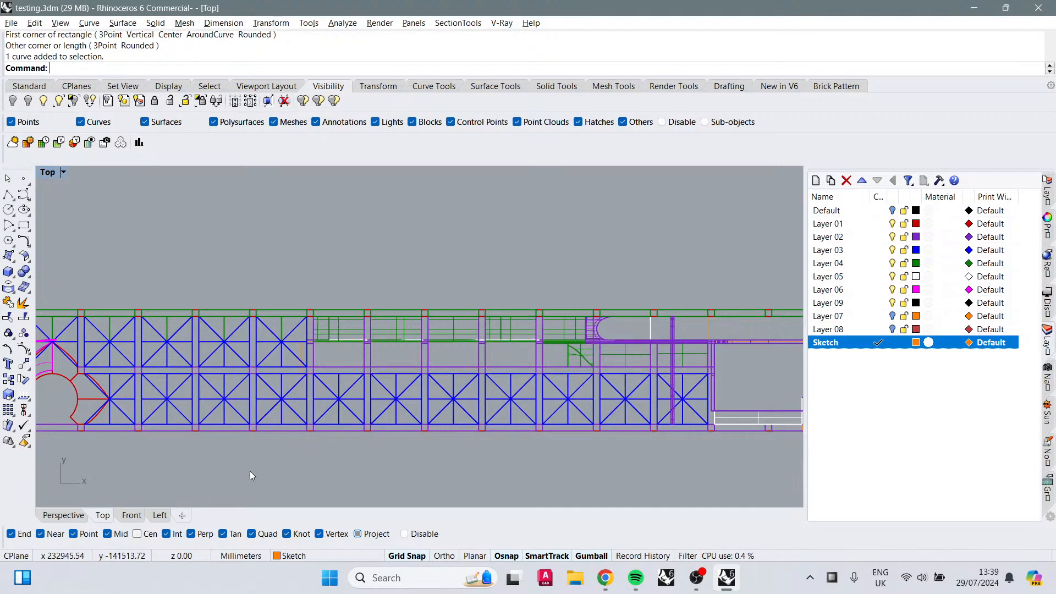
Step: Draw a rectangle from the stair bay's lower edge to the building's top-left corner, spanning the main arcade
scroll(403, 433, "down", 5)
right_click_drag(376, 435, 350, 407)
right_click(666, 401)
left_click(617, 390)
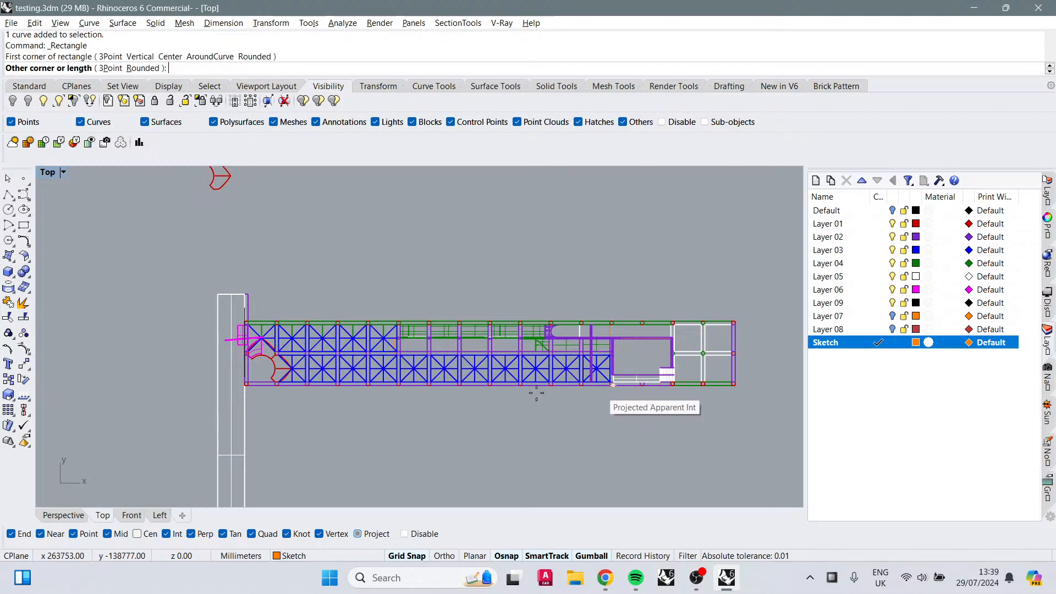
scroll(240, 325, "up", 4)
left_click(245, 323)
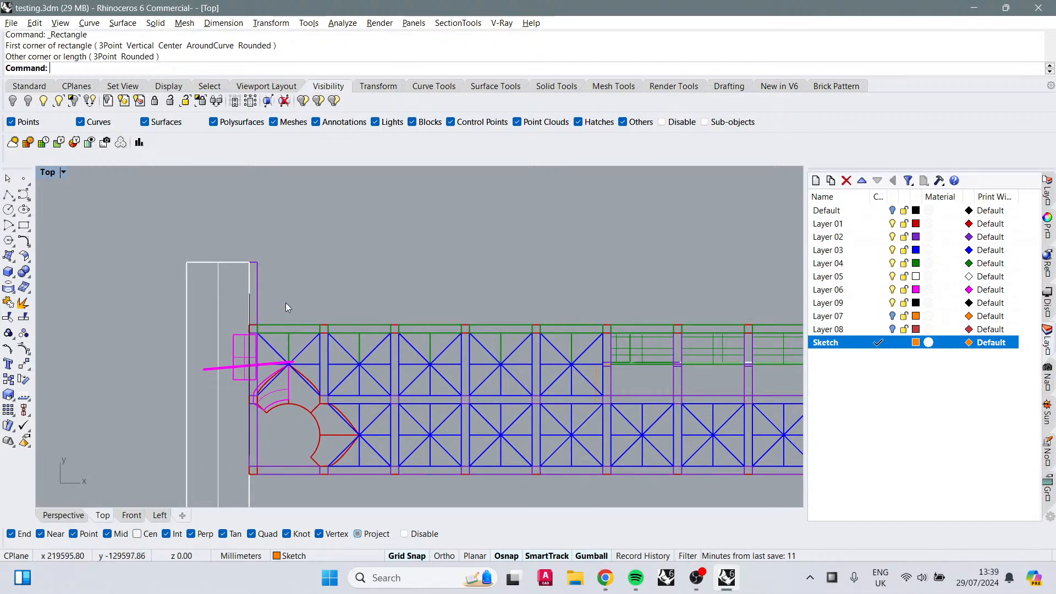
Step: Select all objects on the Sketch layer and isolate them
left_click(246, 444)
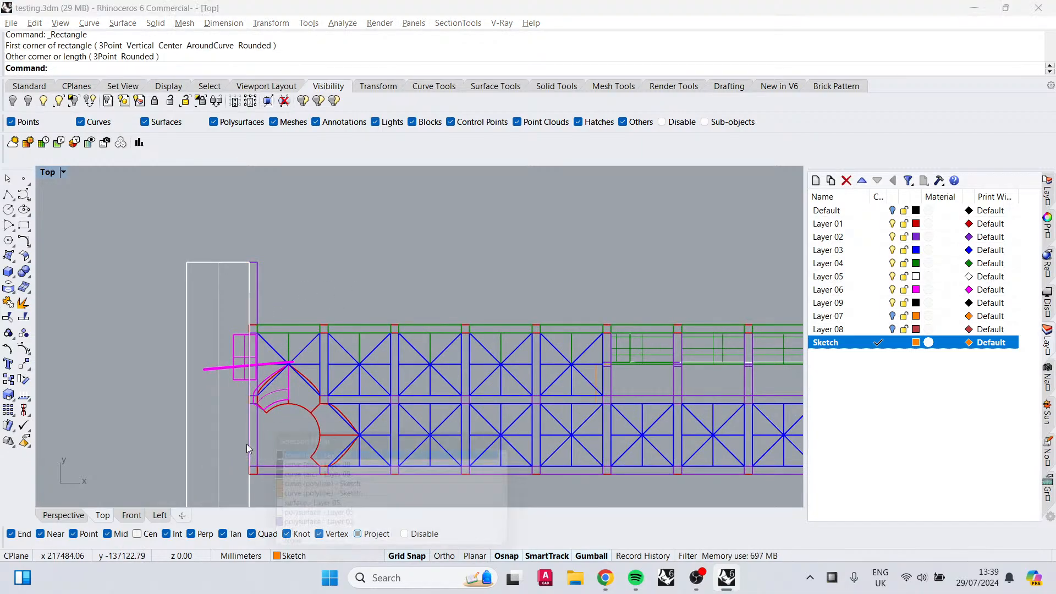
scroll(457, 386, "down", 3)
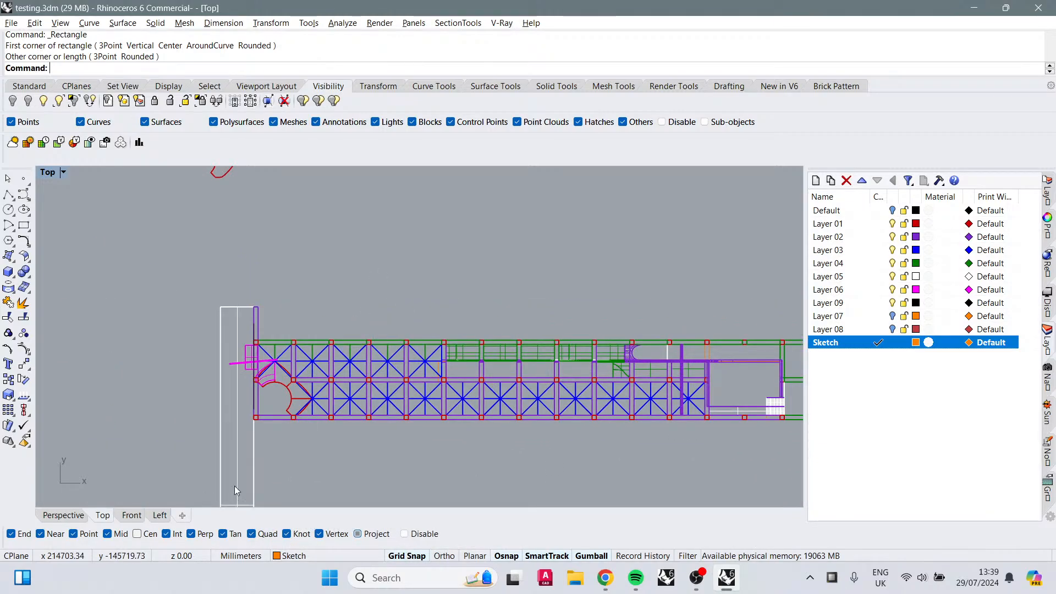
right_click(892, 345)
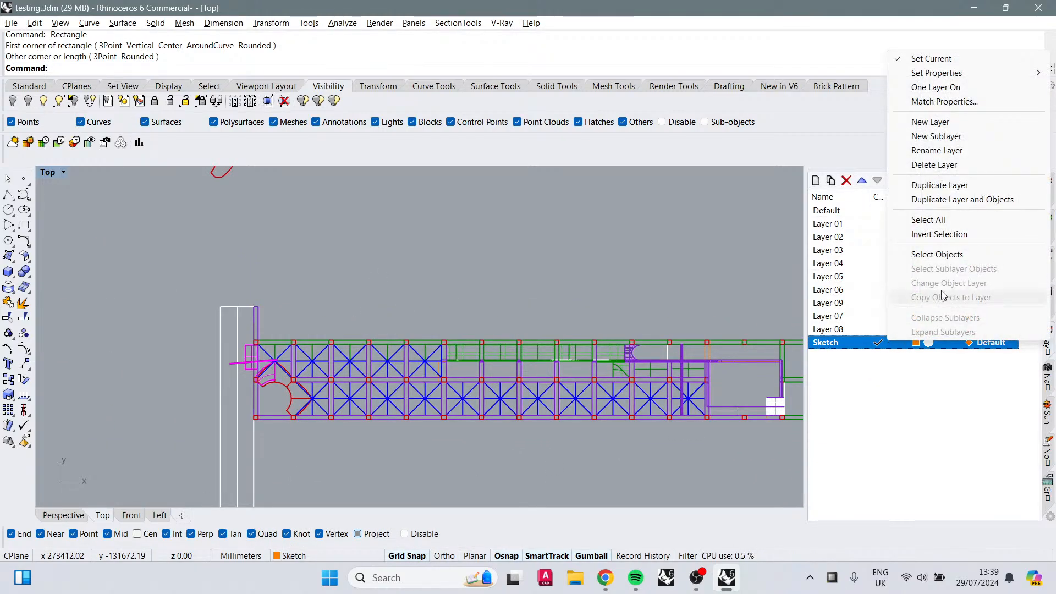
left_click(937, 254)
type("Isolate")
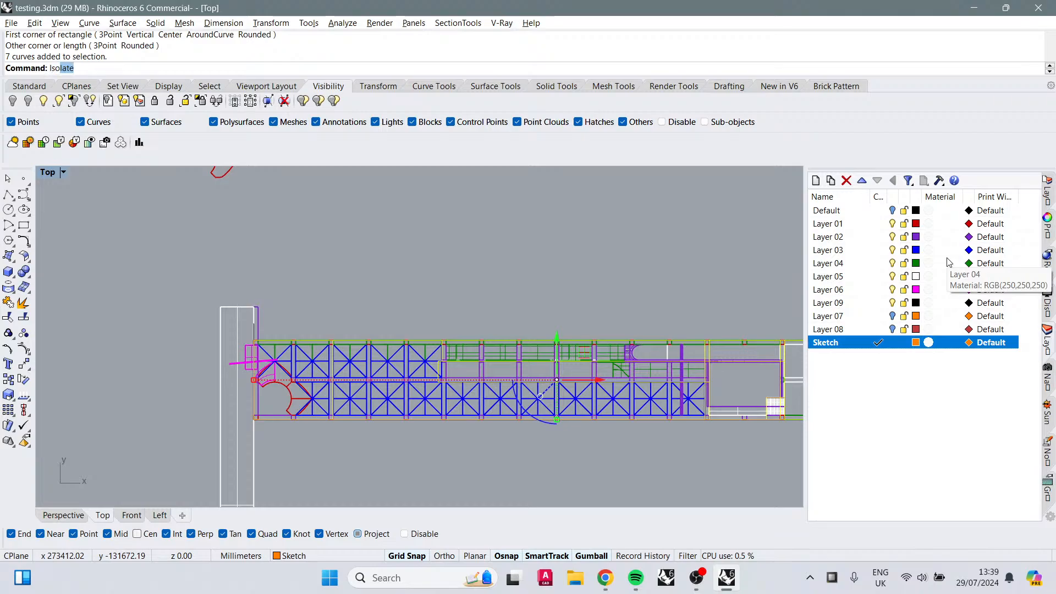
key("Return")
left_click(580, 282)
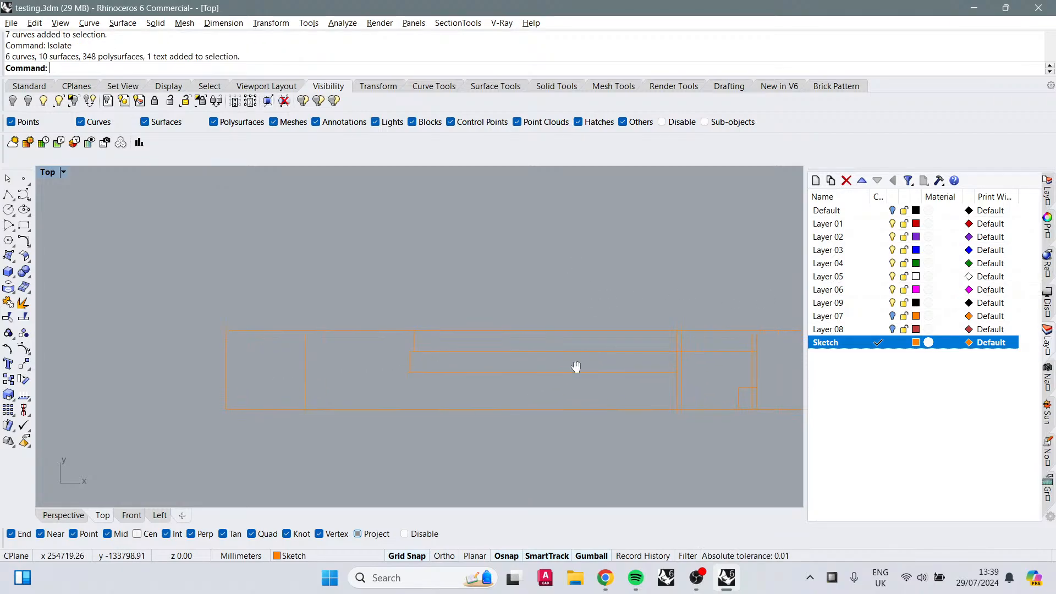
right_click_drag(575, 368, 486, 349)
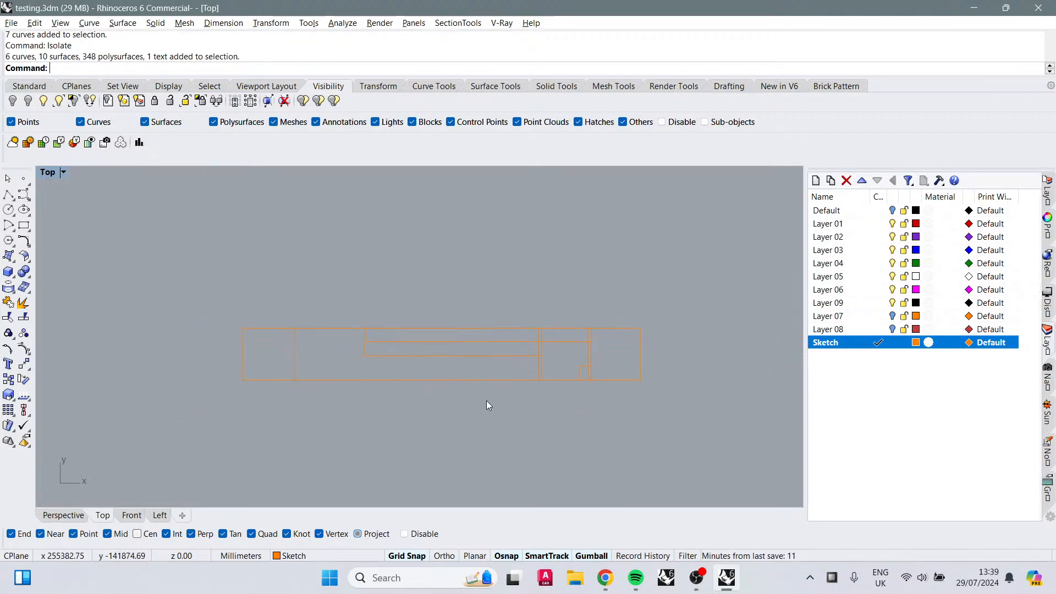
Step: Set the Sketch layer colour to Brown and undo the colour change
left_click(916, 343)
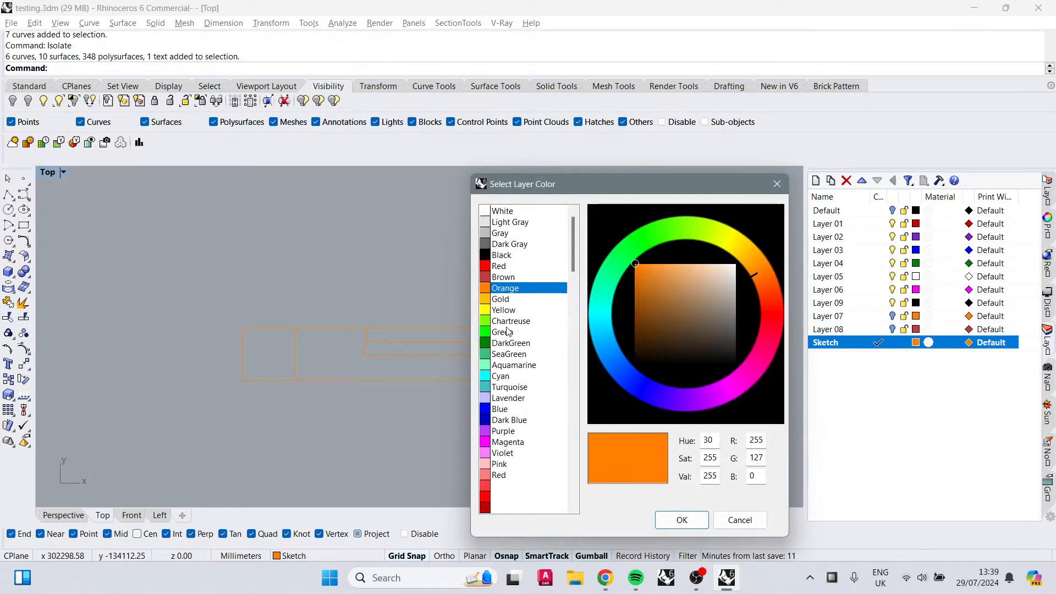
left_click(510, 278)
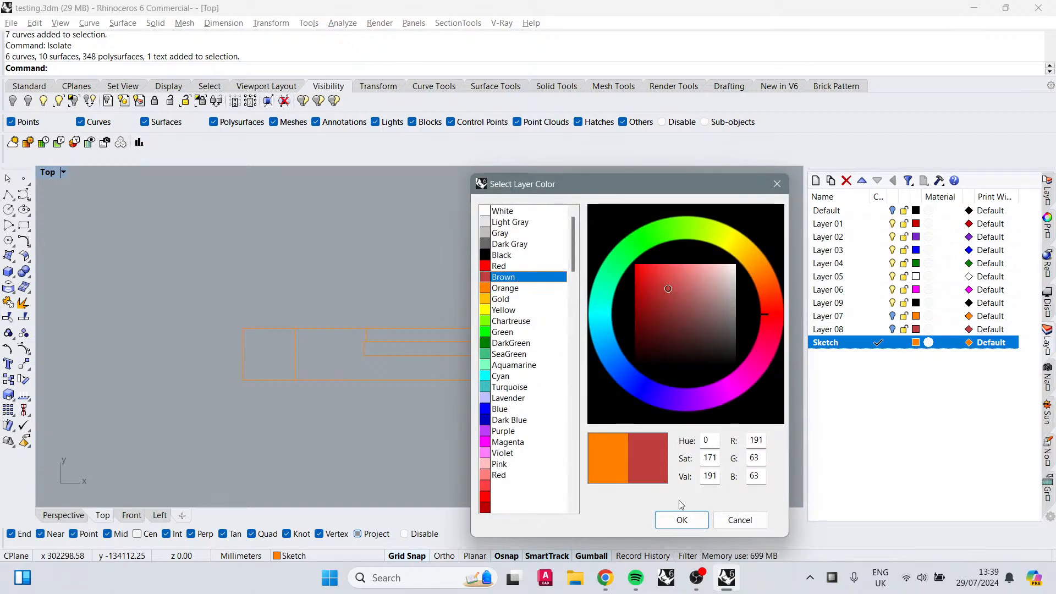
left_click(681, 520)
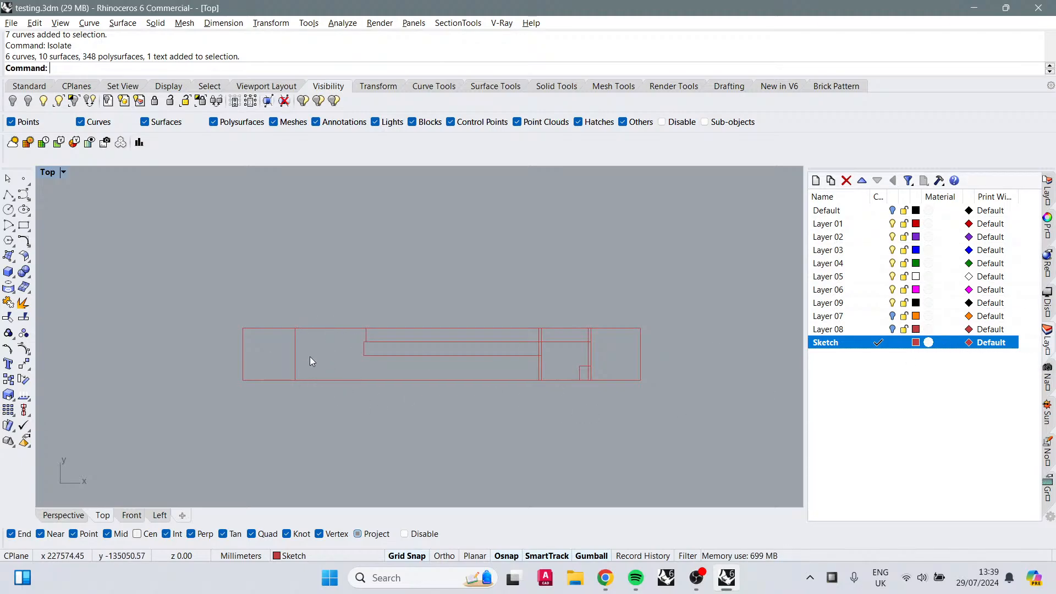
key("ctrl+z")
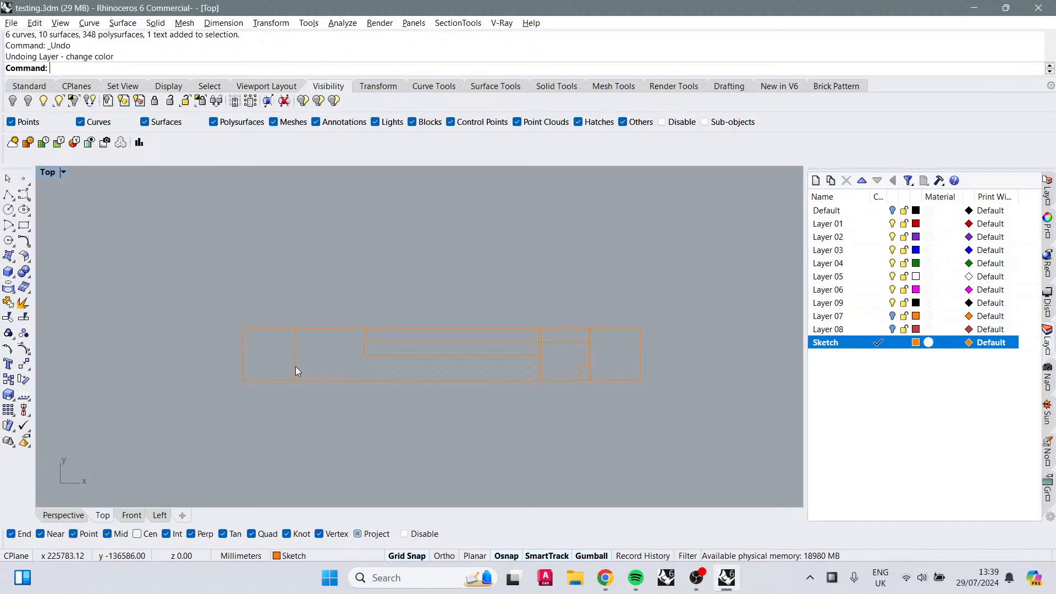
Step: Unisolate the Sketch objects to show all hidden geometry again
key("Return")
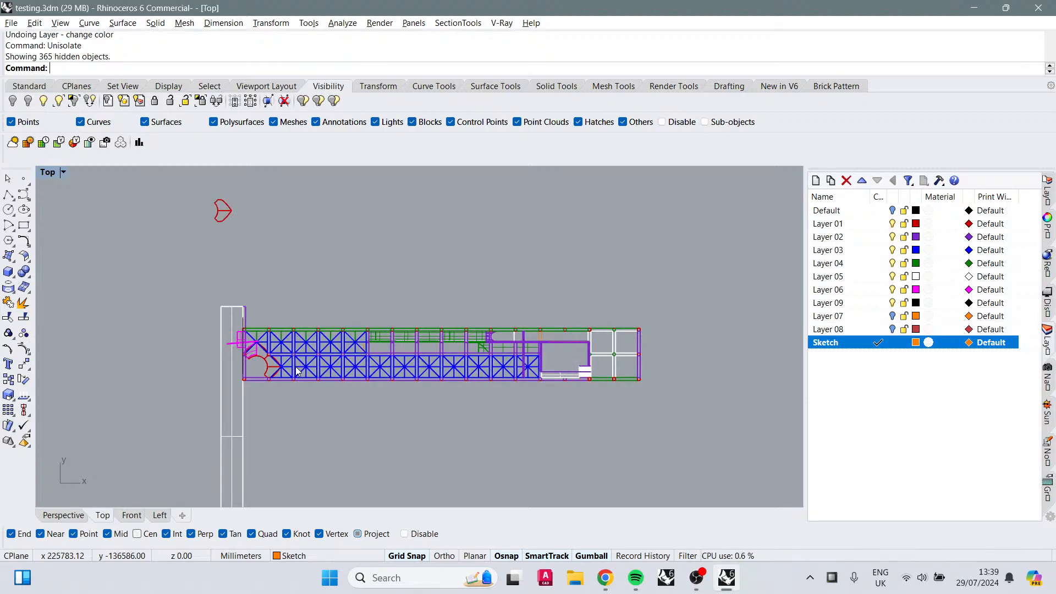
scroll(297, 371, "up", 2)
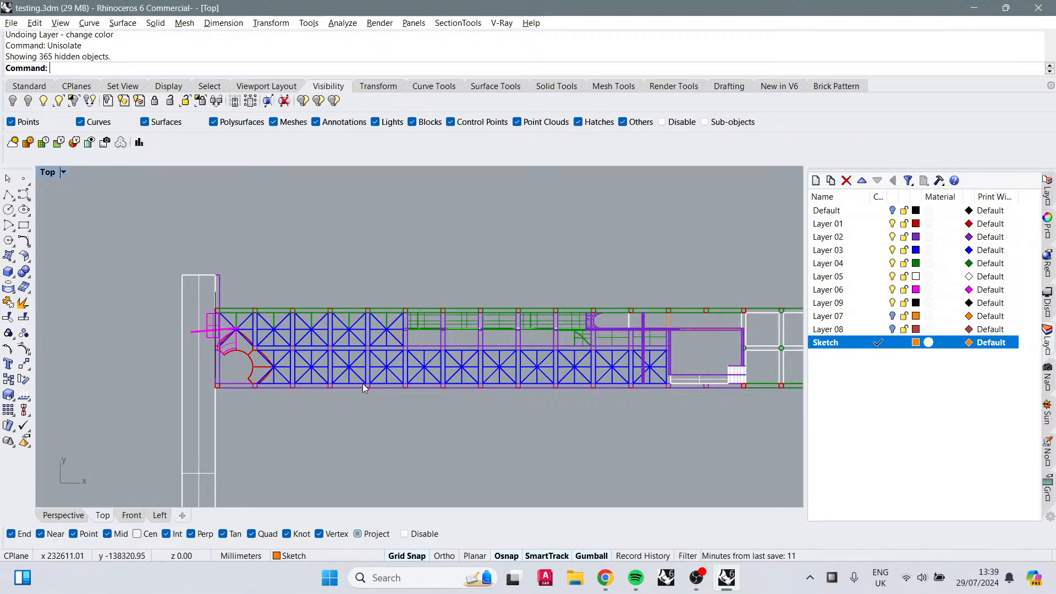
key("alt+Tab")
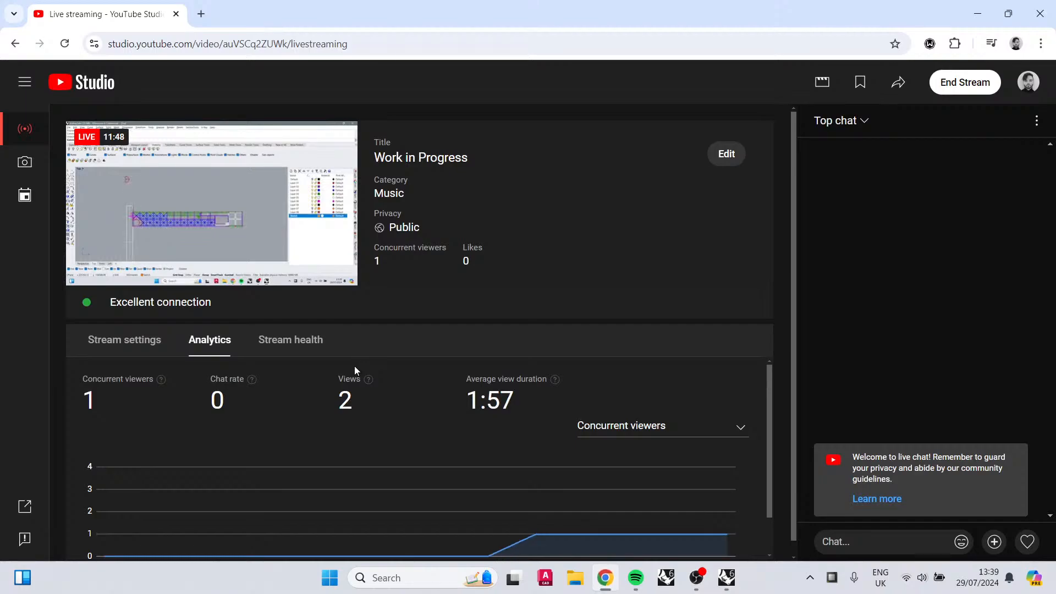
key("alt+Tab")
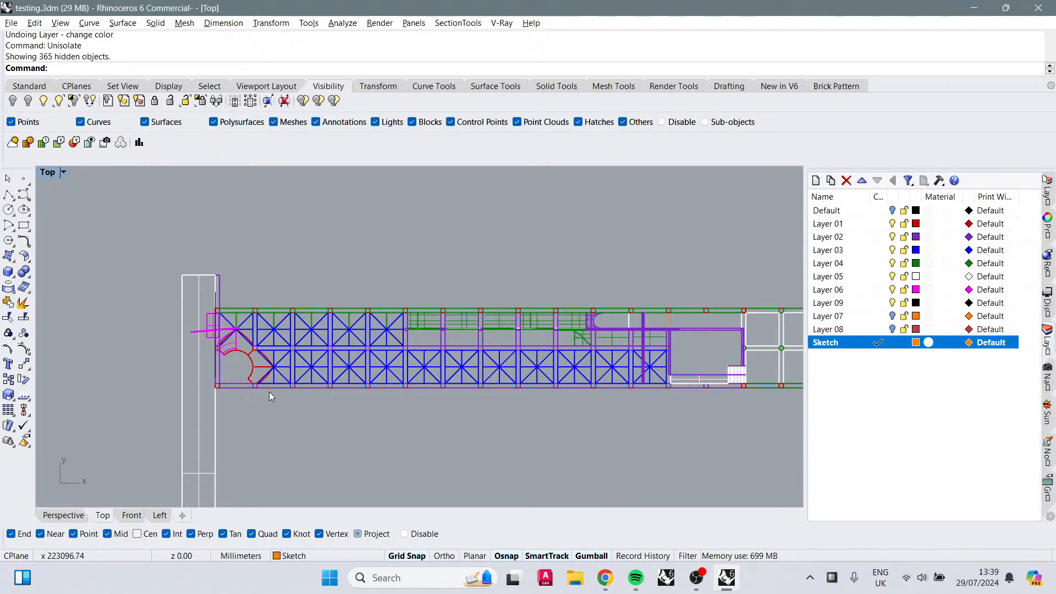
Step: Delete the blue floor panels in the second lower bay beside the rounded entrance
right_click_drag(319, 437, 299, 417)
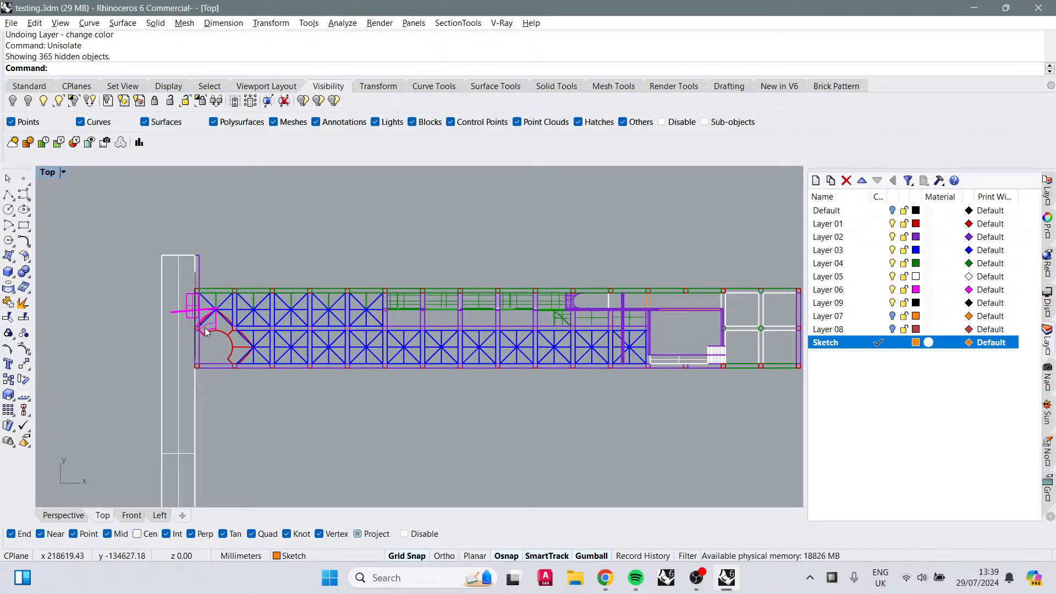
left_click(292, 350)
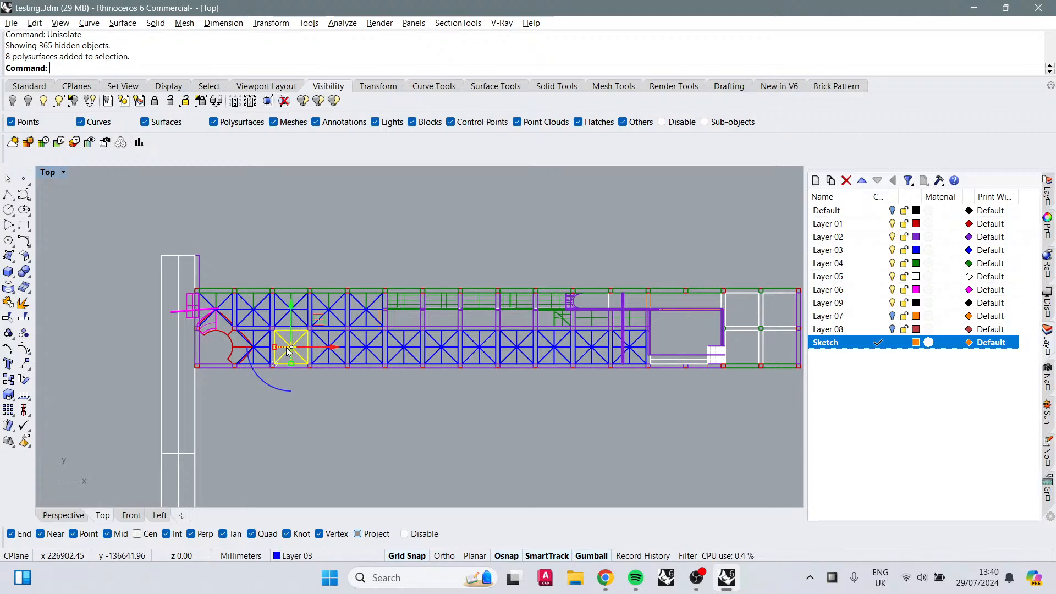
key("Delete")
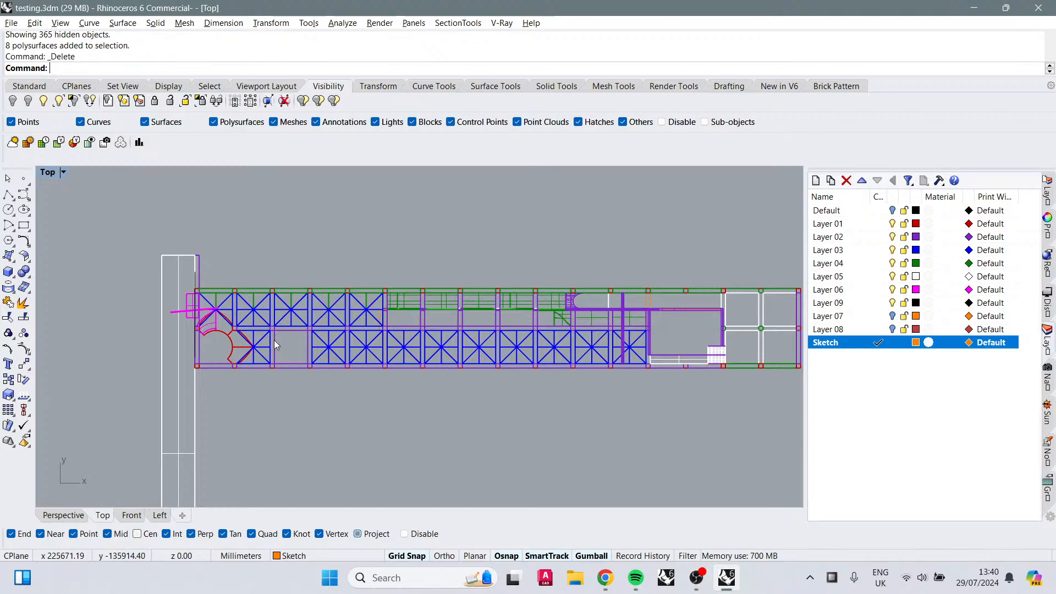
Step: Select the arch spanning the bay before the stairs and rotate it with the gumball in the Perspective view
left_click(623, 323)
left_click(643, 359)
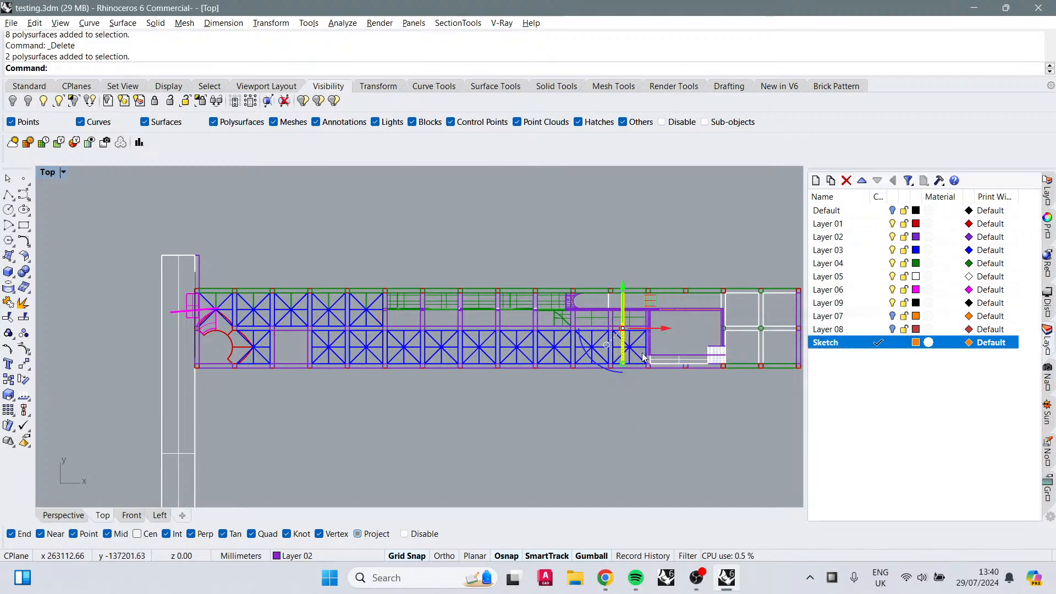
scroll(643, 359, "up", 10)
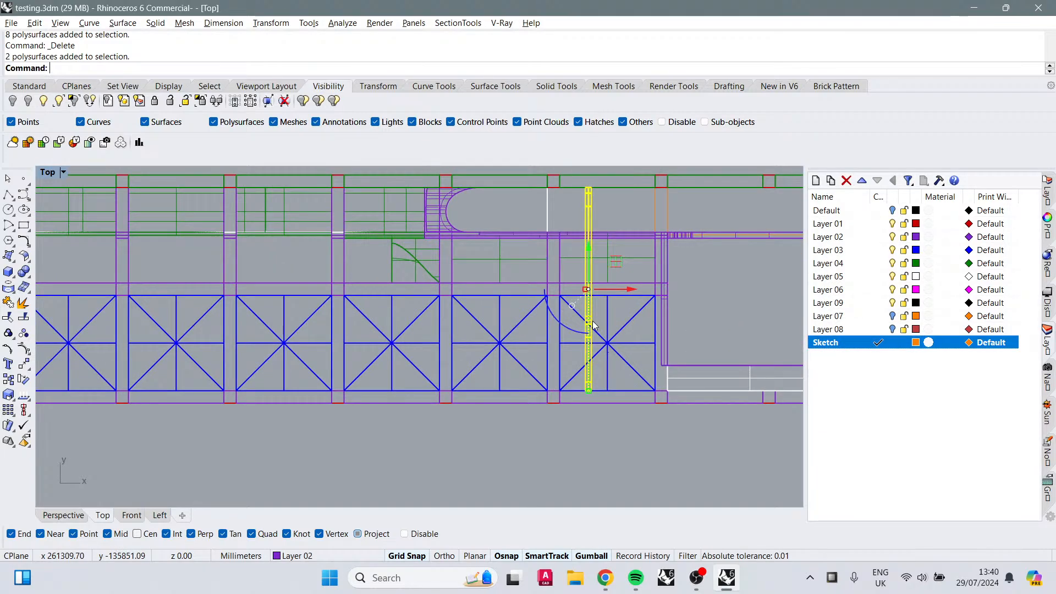
left_click(58, 517)
right_click_drag(498, 400, 587, 367)
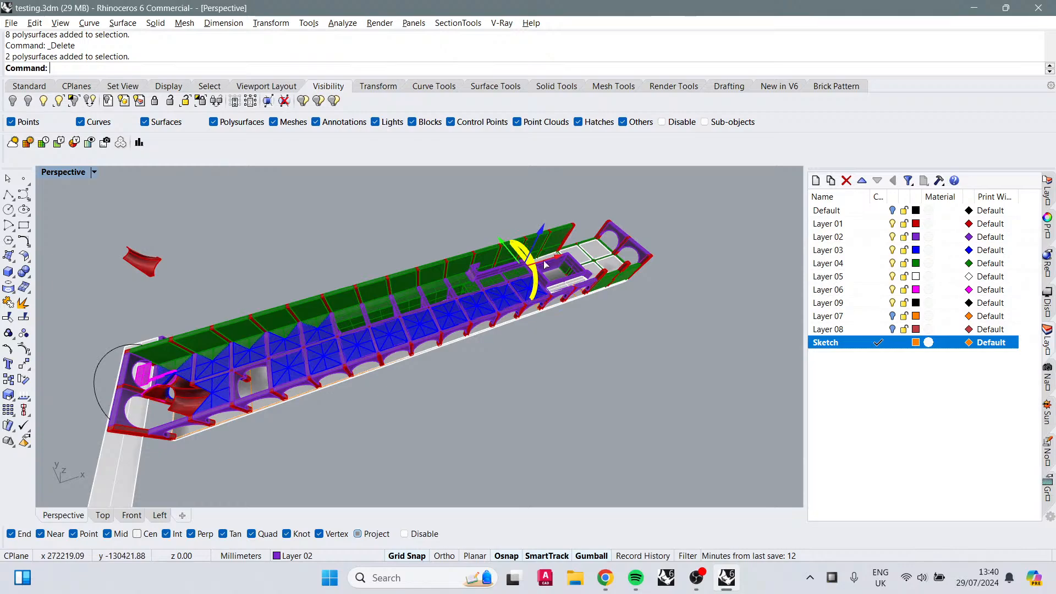
left_click_drag(543, 262, 279, 337)
right_click_drag(319, 444, 243, 359)
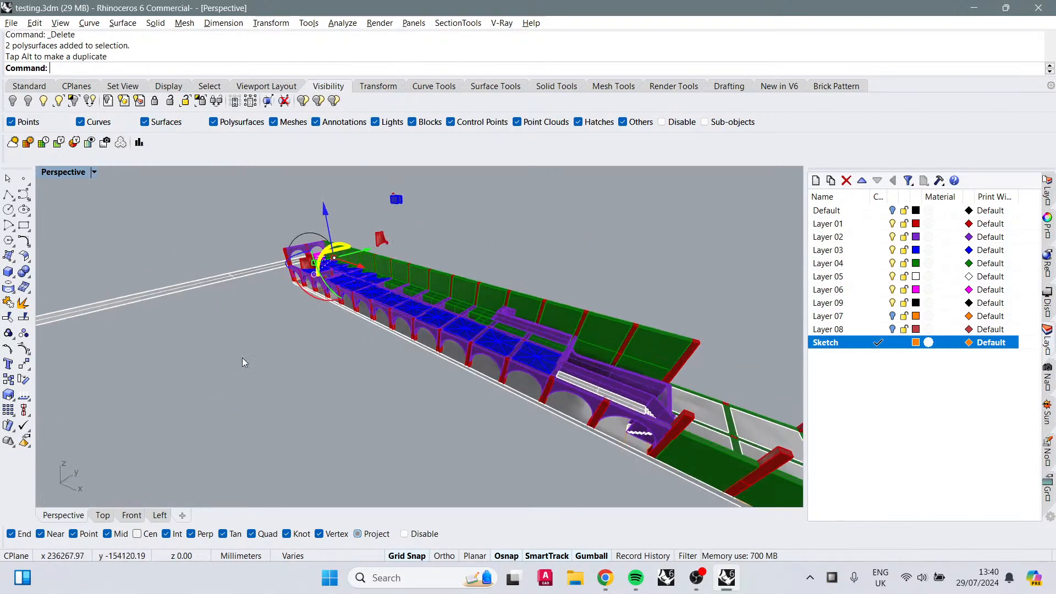
Step: Zoom to the selected arch and orbit around it to inspect its position over the floor
scroll(242, 359, "up", 8)
type("Z")
key("Return")
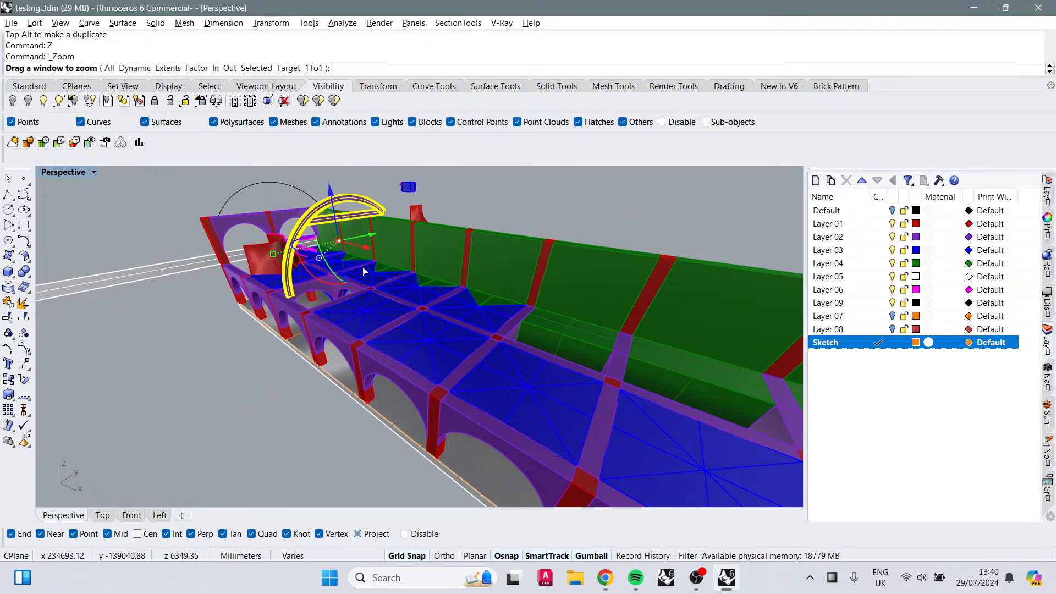
type("s")
key("Return")
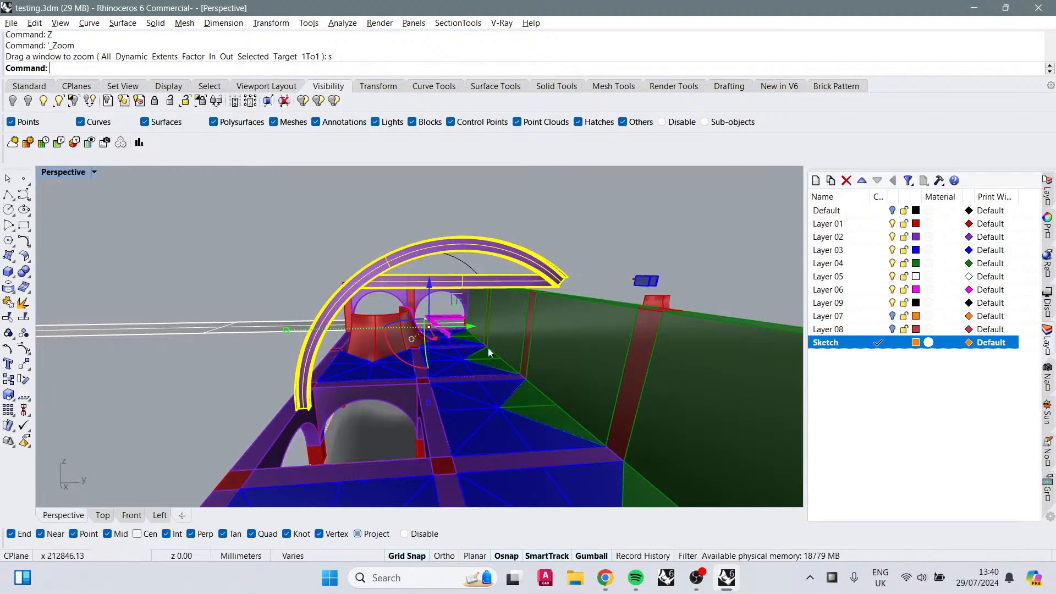
key("Escape")
right_click_drag(489, 352, 483, 402)
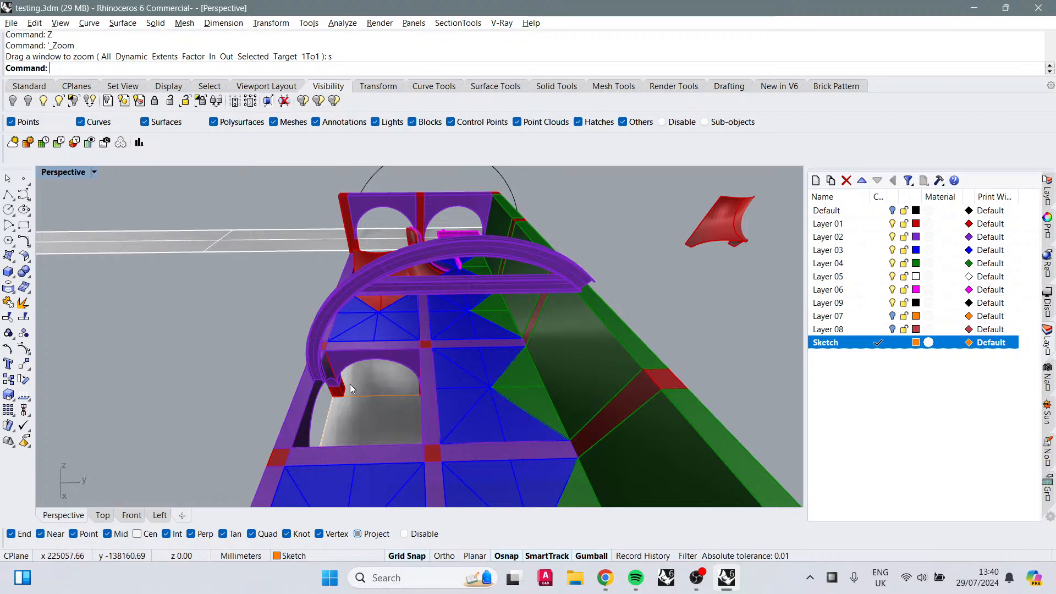
right_click_drag(350, 384, 641, 335)
scroll(463, 281, "up", 2)
right_click_drag(489, 390, 419, 407)
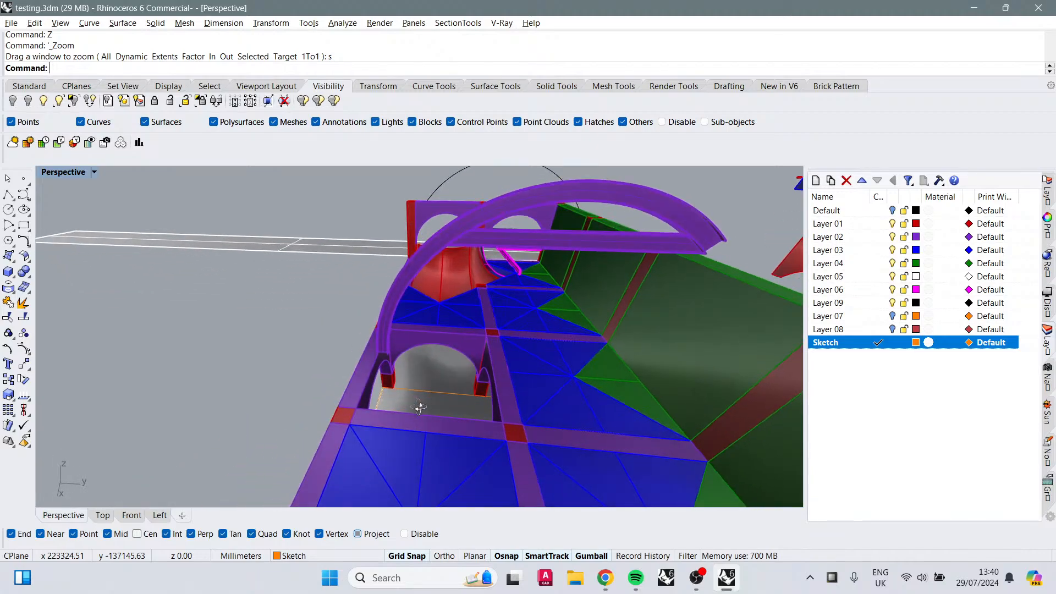
Step: Select the three red curved wall surfaces by the entrance and move them forward into the bay beneath the arch
right_click_drag(465, 348, 523, 193)
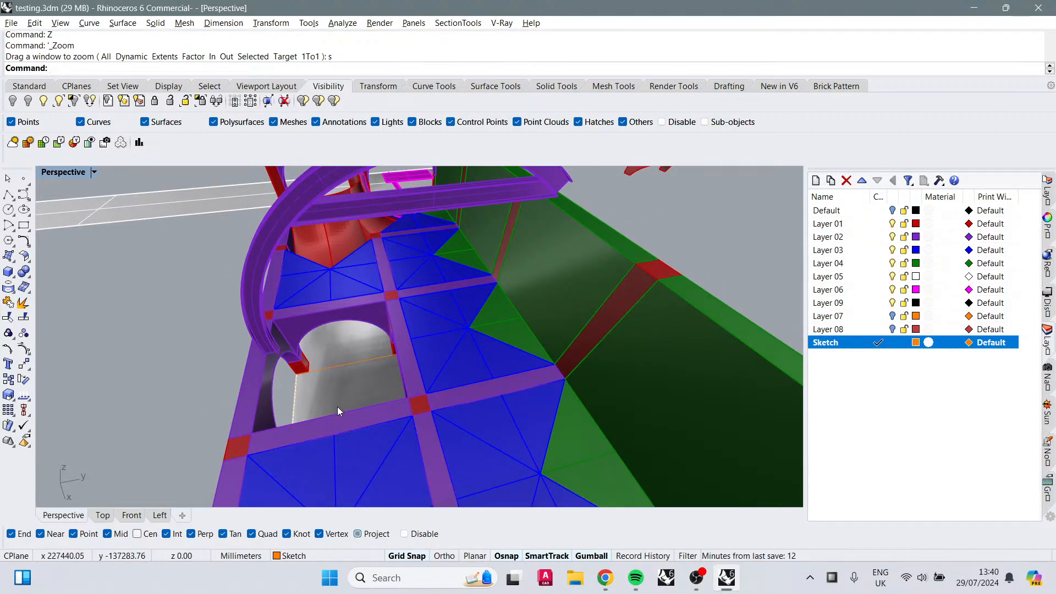
right_click_drag(337, 407, 426, 363)
right_click_drag(426, 421, 269, 378)
left_click(269, 378)
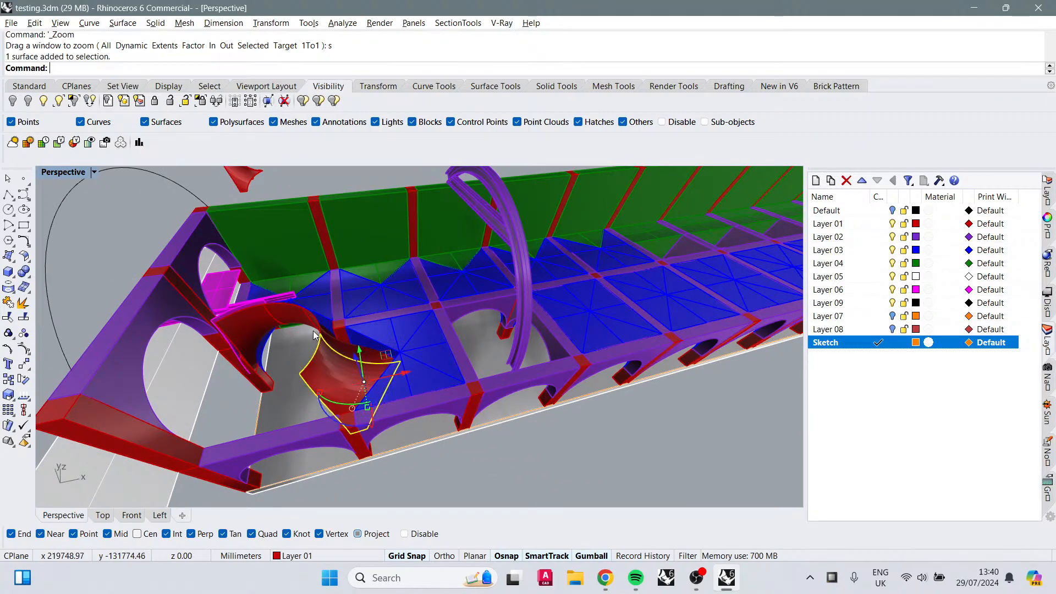
left_click(276, 317)
left_click(300, 314)
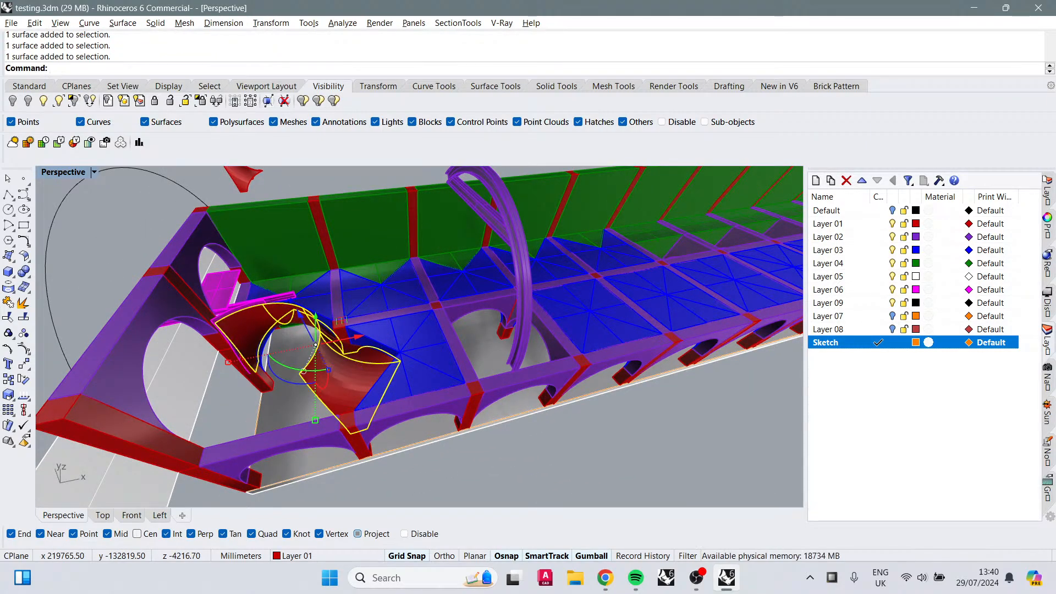
key("Return")
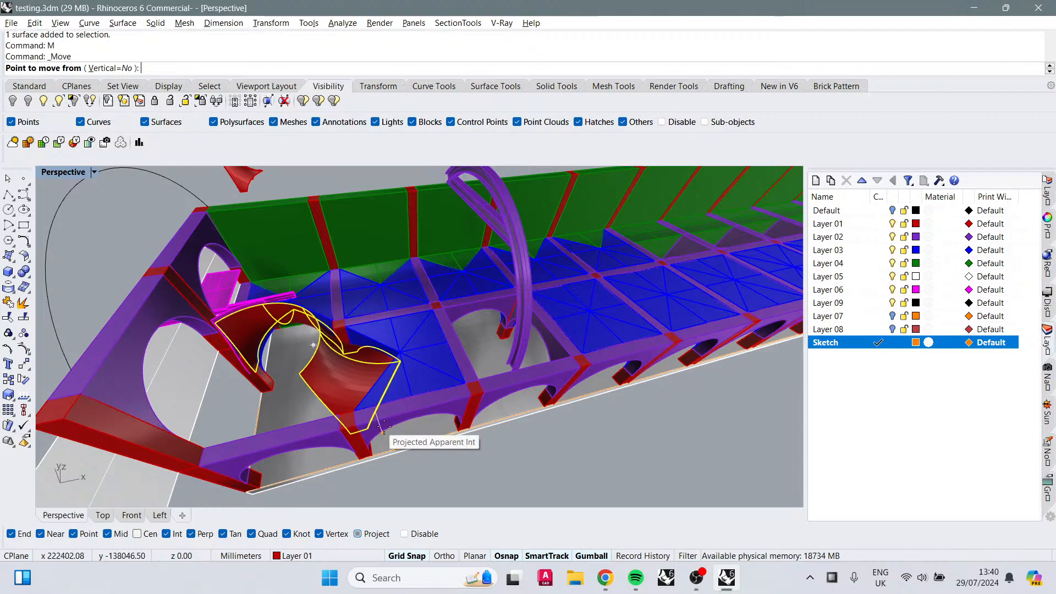
right_click_drag(415, 439, 413, 410)
left_click(351, 432)
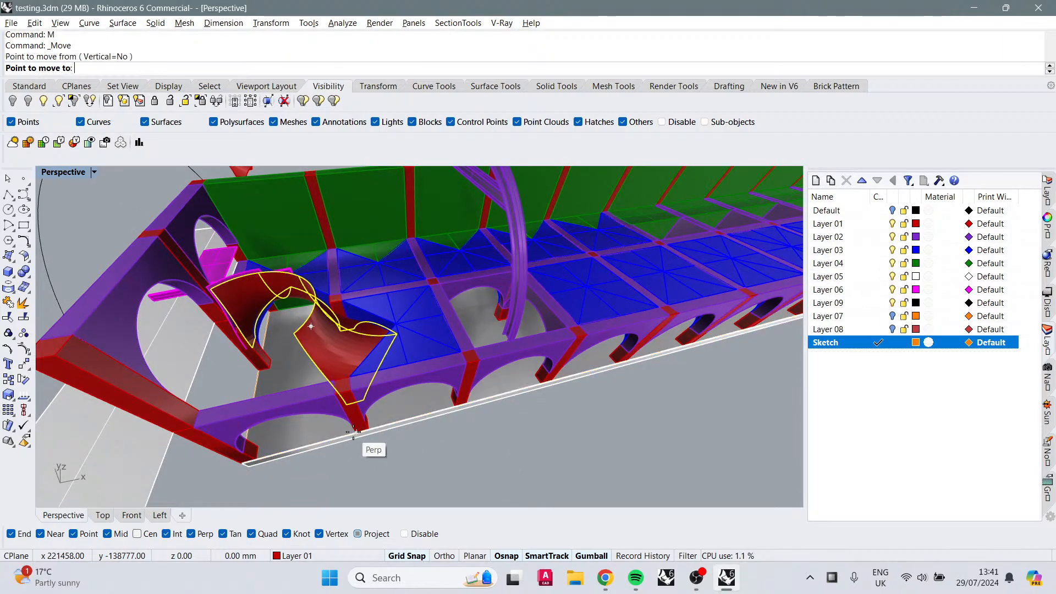
left_click(541, 386)
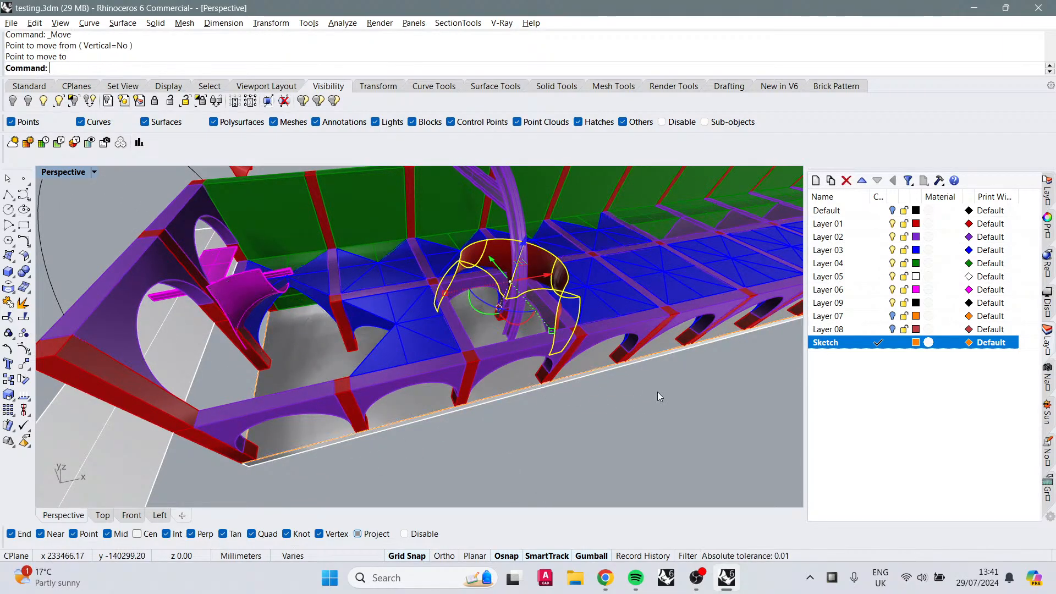
Step: Make Layer 06 the current layer and delete the small magenta surface beside the arch
left_click(880, 290)
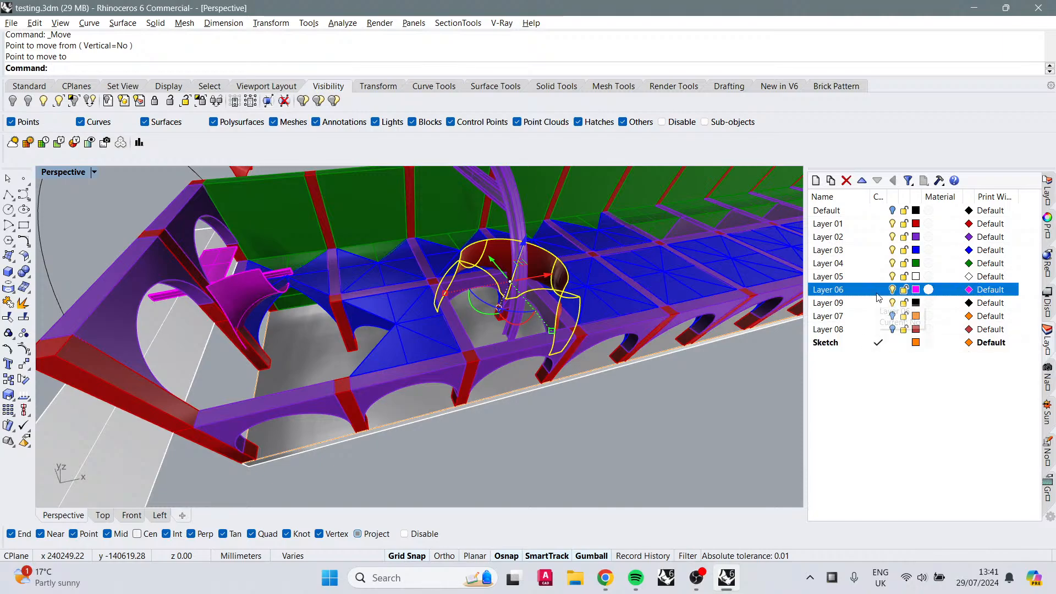
left_click(540, 447)
right_click_drag(540, 447, 325, 334)
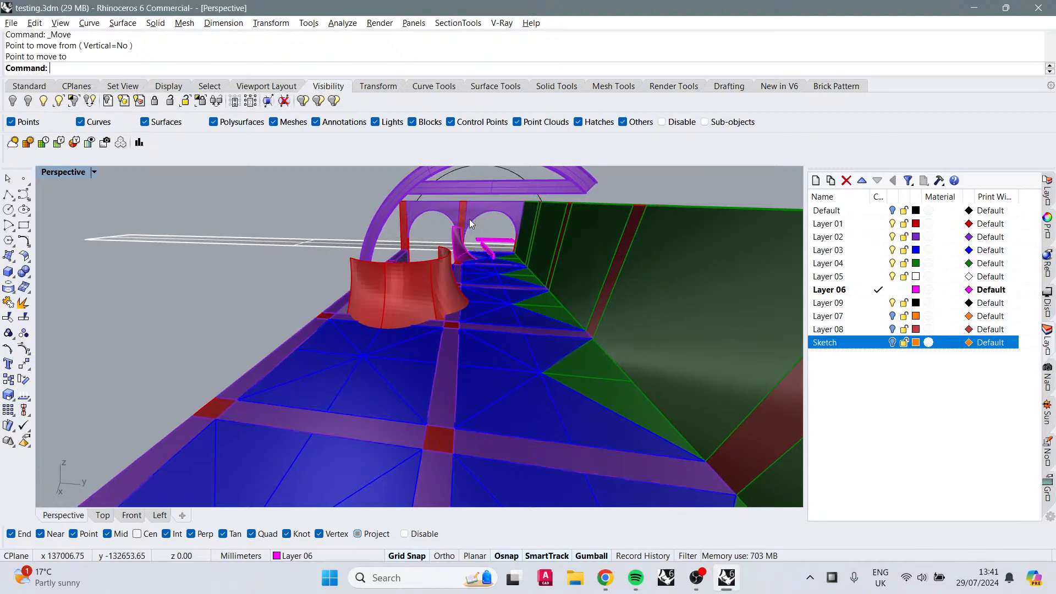
left_click(456, 245)
key("Delete")
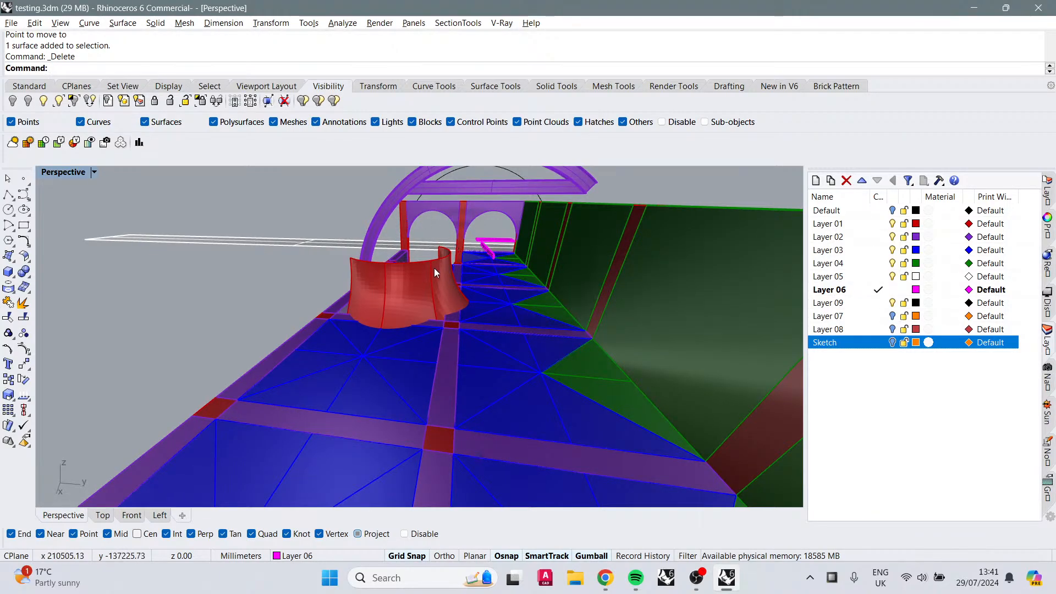
Step: Orbit and zoom around the arcade to inspect the walkway and tunnel interior
right_click_drag(436, 272, 546, 284)
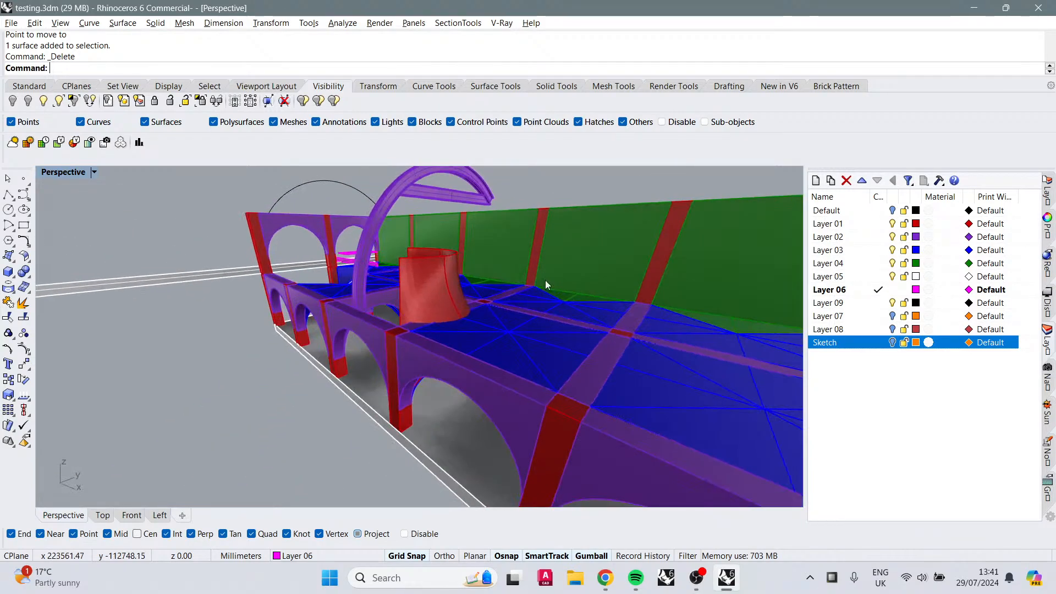
right_click_drag(311, 289, 607, 338)
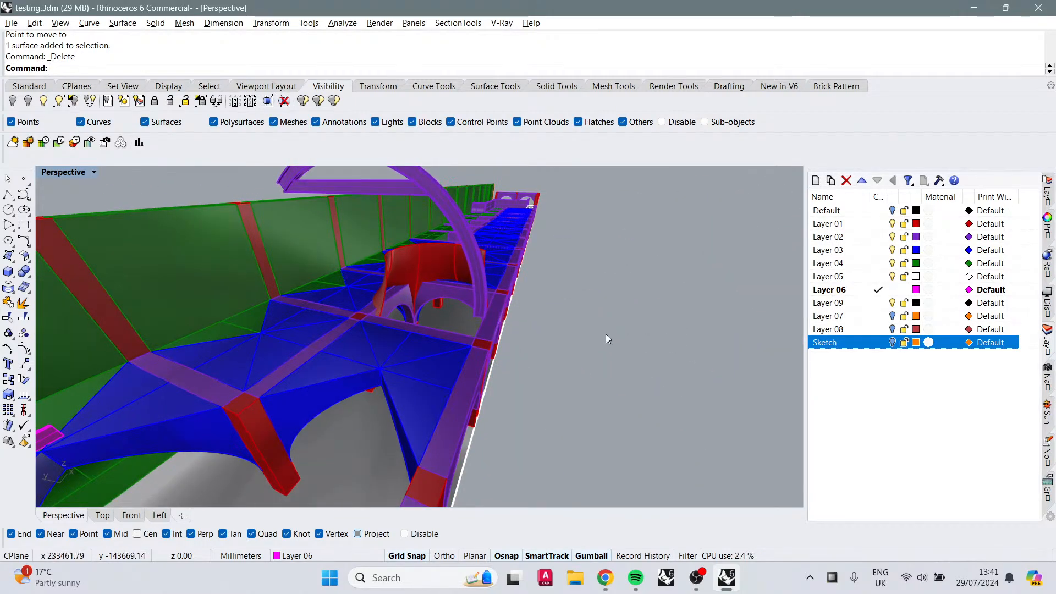
right_click_drag(494, 312, 424, 289)
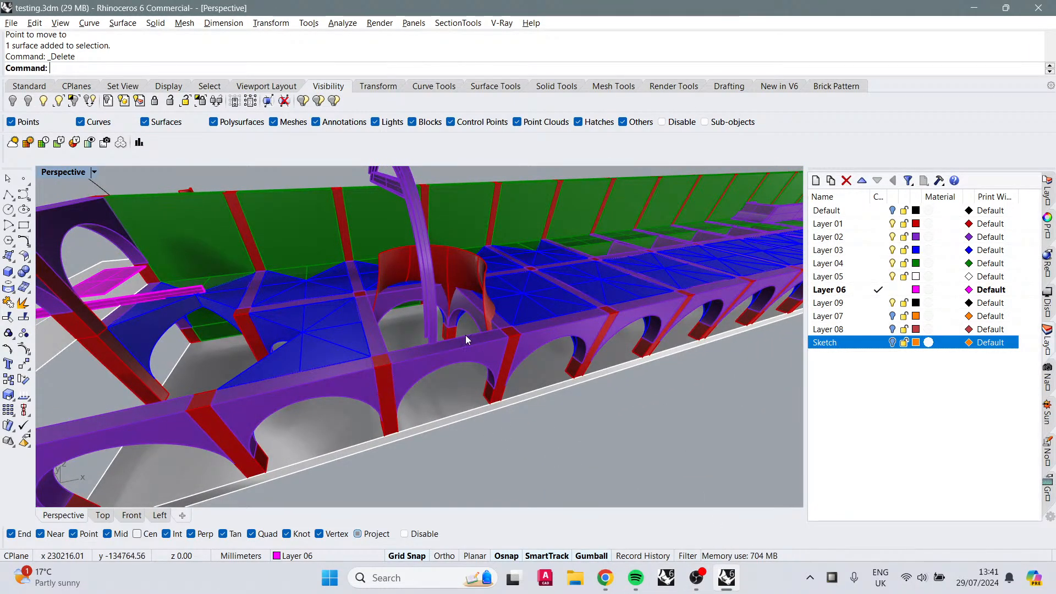
right_click_drag(466, 335, 380, 237)
scroll(398, 265, "up", 3)
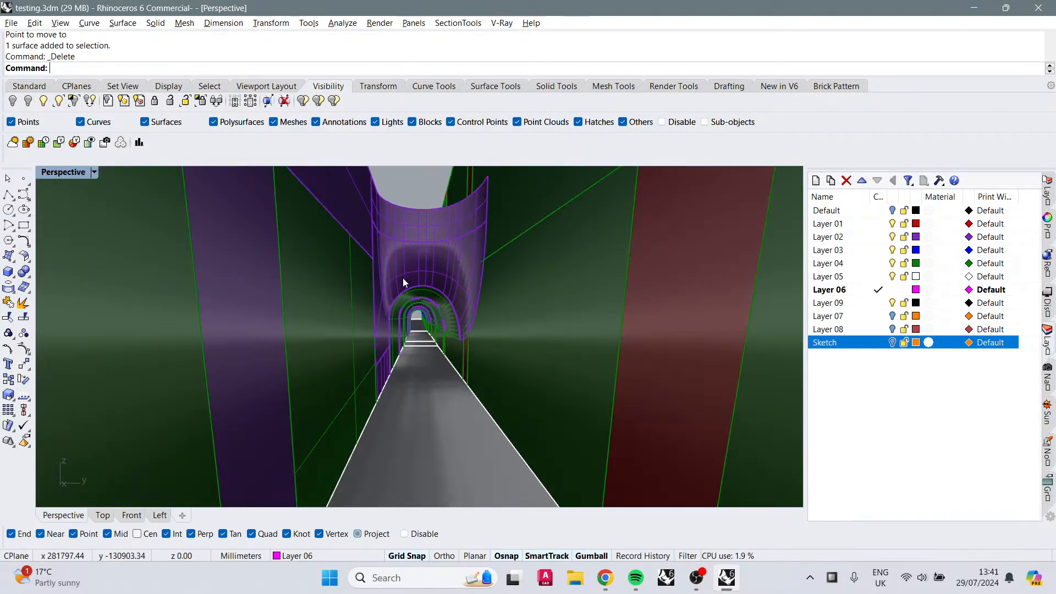
right_click_drag(403, 278, 532, 350, "shift")
right_click_drag(490, 309, 531, 309, "shift")
scroll(426, 283, "down", 3)
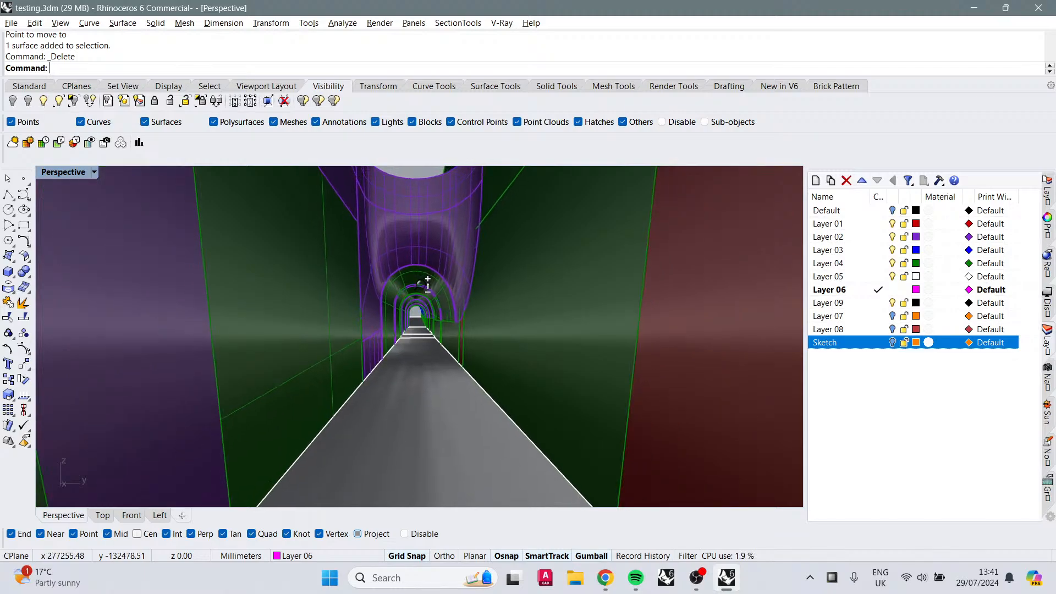
Step: Switch the Perspective viewport display mode to CSShadows
left_click(96, 172)
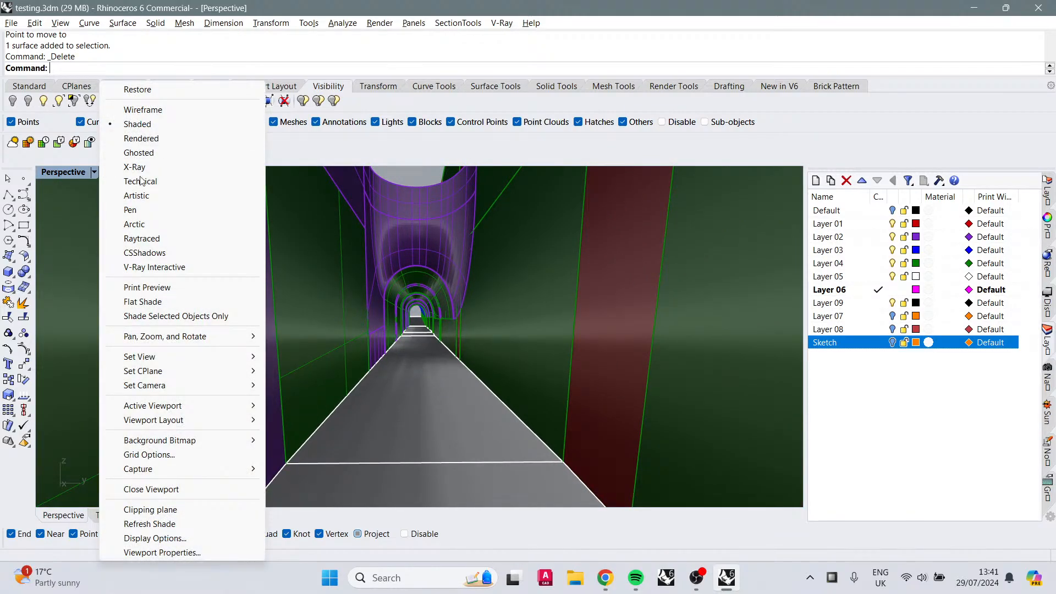
left_click(132, 253)
mouse_move(489, 316)
right_mouse_down()
mouse_move(497, 311)
mouse_move(502, 331)
mouse_move(497, 304)
right_mouse_up()
scroll(422, 275, "up", 2)
scroll(421, 275, "up", 1)
scroll(408, 308, "down", 5)
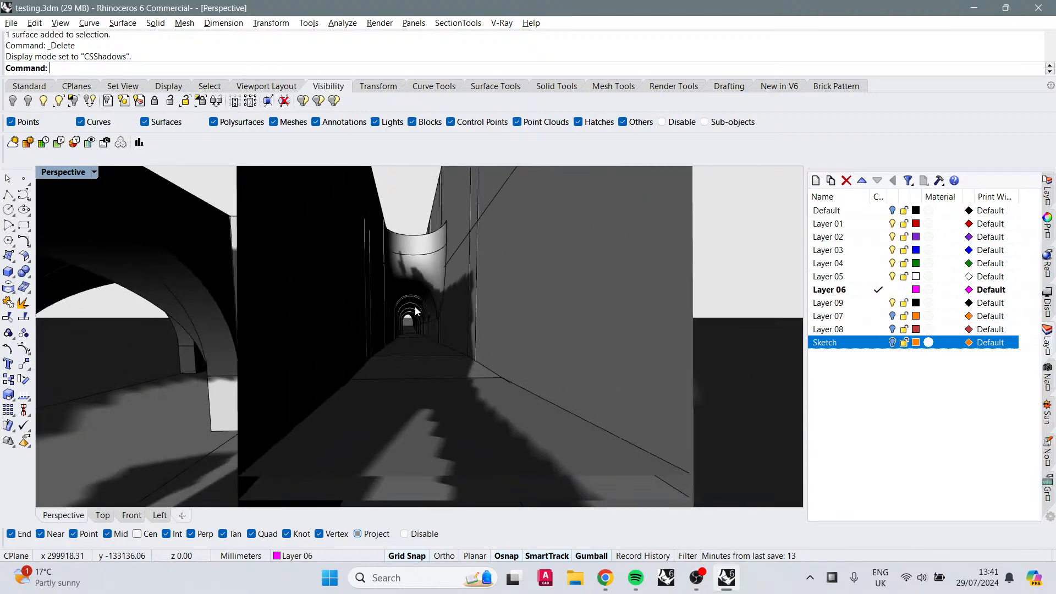
Step: Orbit and zoom around the shadowed model to review the arcade, arch and floor panels
scroll(423, 318, "up", 2)
right_click_drag(424, 319, 329, 395, "shift")
scroll(438, 314, "up", 1)
scroll(434, 316, "down", 1)
scroll(434, 316, "down", 7)
scroll(407, 381, "up", 6)
scroll(548, 398, "down", 2)
scroll(548, 398, "down", 3)
scroll(329, 398, "up", 6)
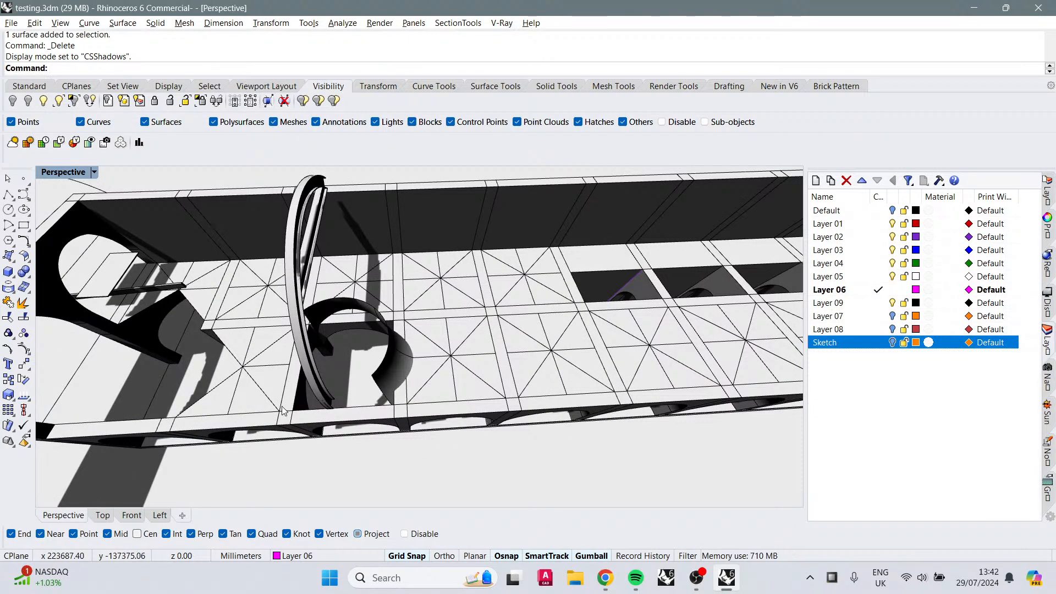
right_click_drag(325, 419, 546, 400)
scroll(412, 400, "down", 6)
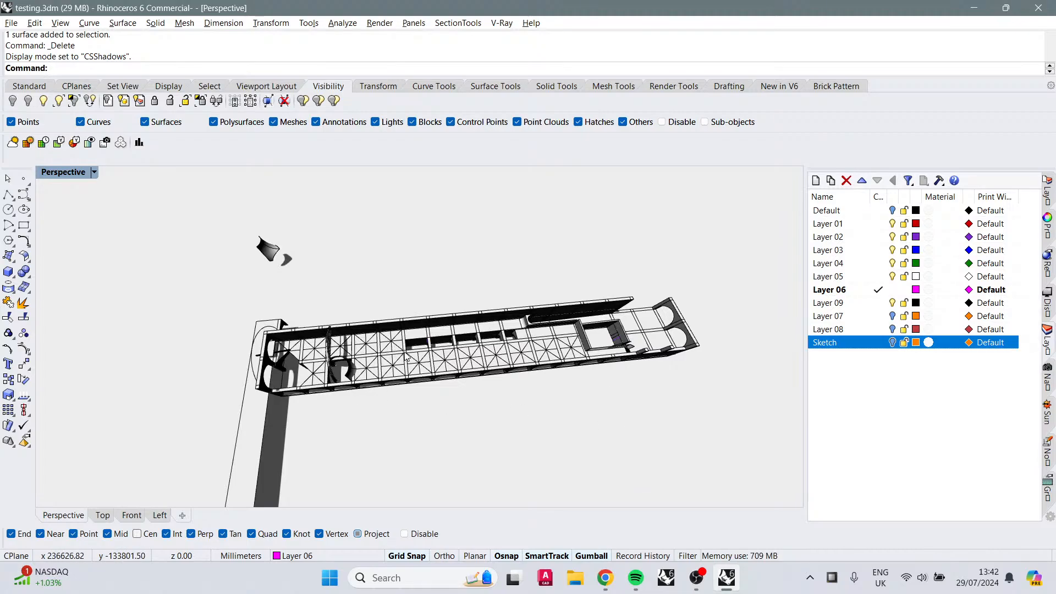
right_click_drag(406, 357, 451, 362)
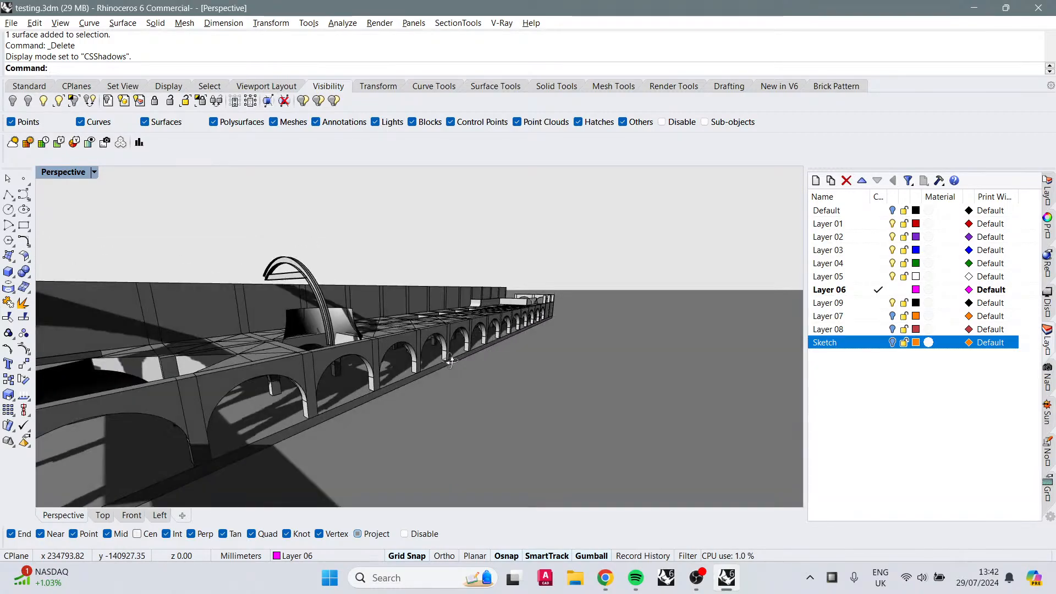
left_click(603, 580)
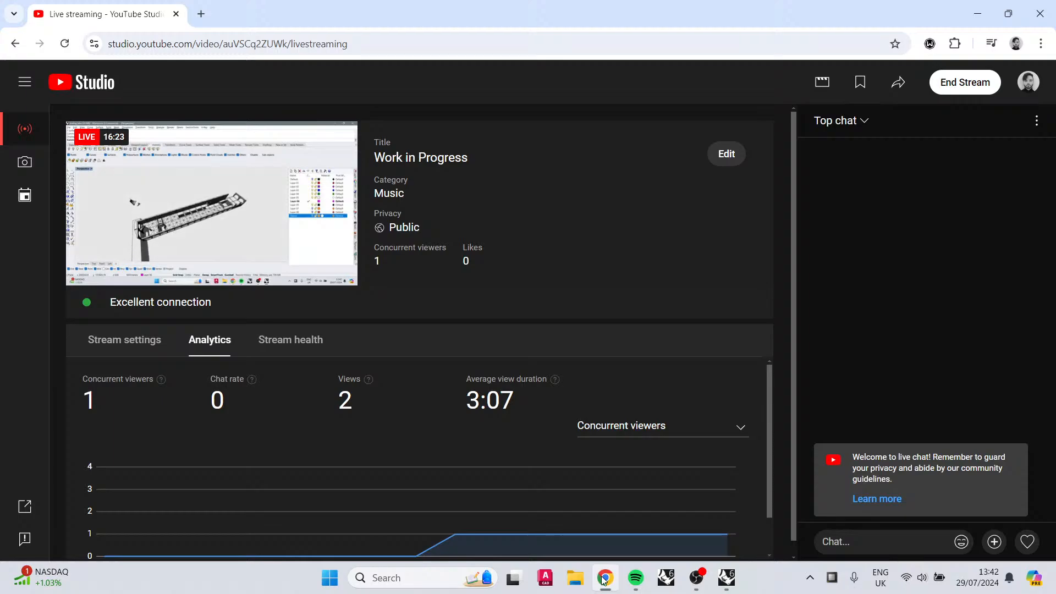
left_click(605, 578)
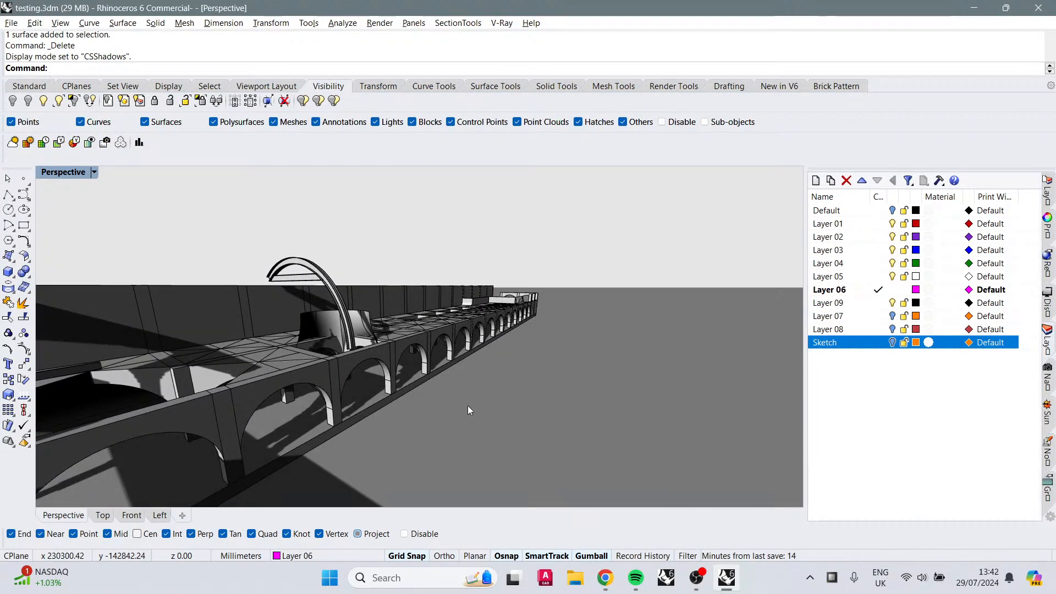
right_click_drag(467, 407, 639, 392)
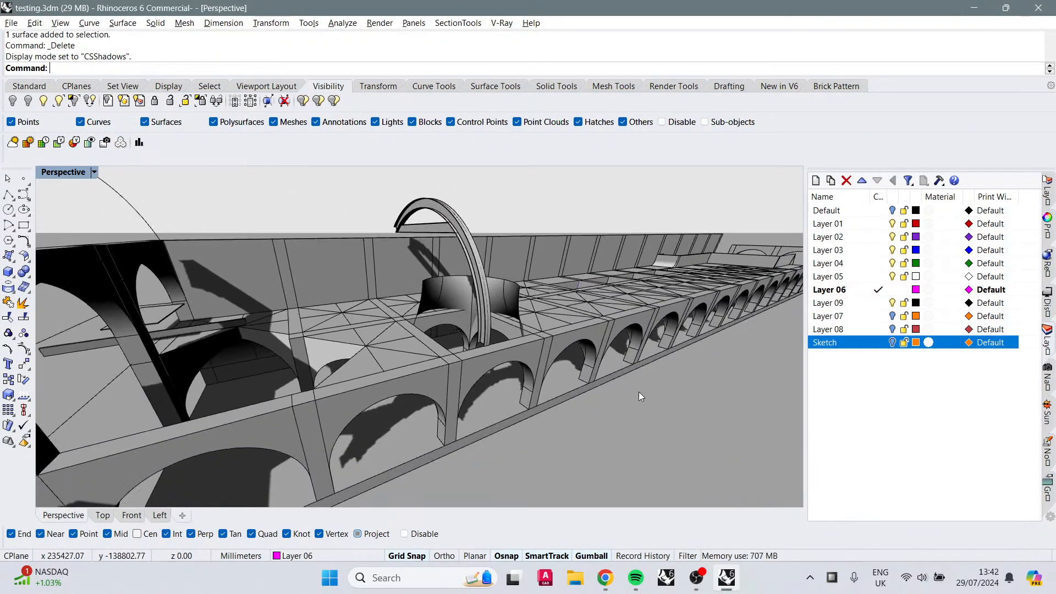
Step: Switch to AutoCAD and open the Temple of Metallurgy drawing from the recent files
left_click(551, 587)
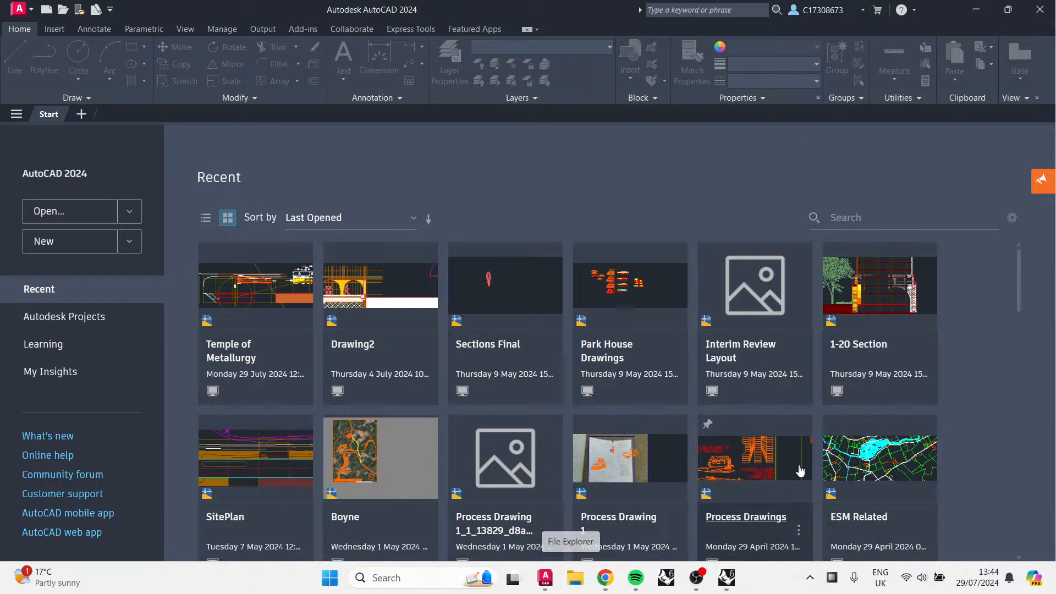
left_click(230, 335)
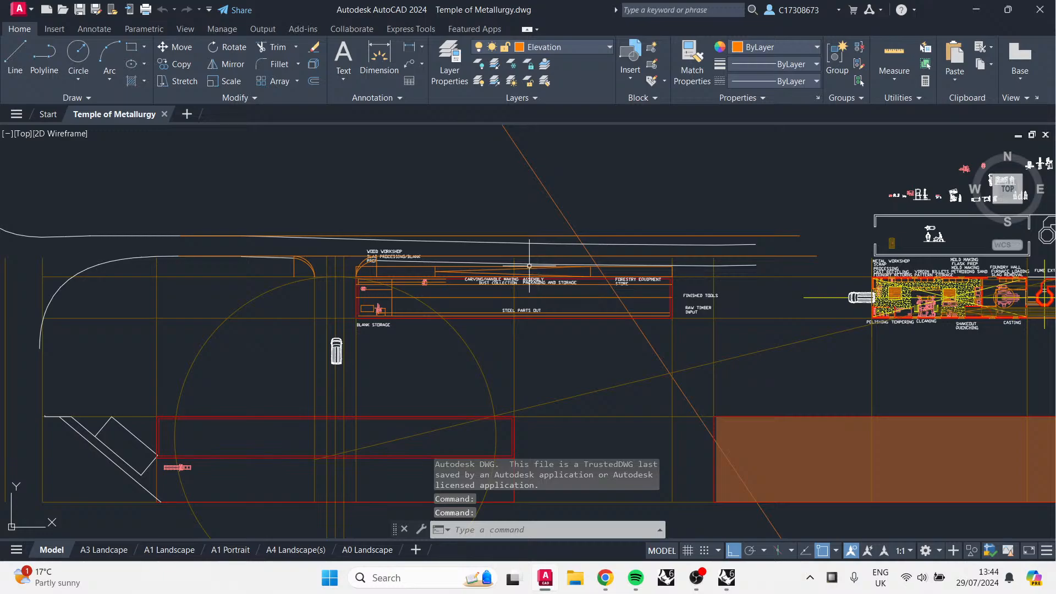
Step: Zoom and pan around the site plan to examine the workshop block and the red zone below it
scroll(529, 265, "up", 2)
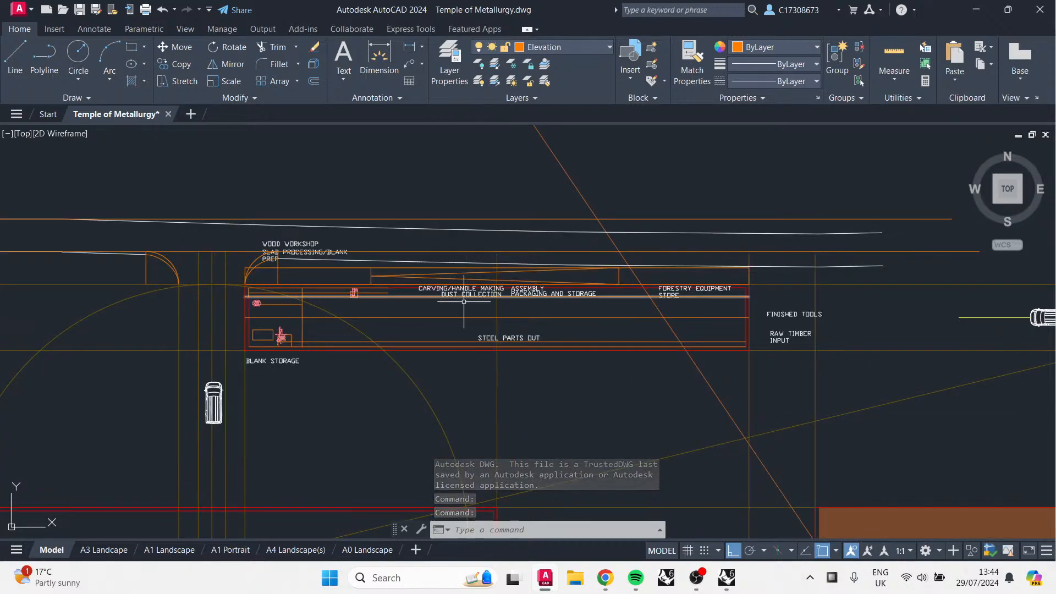
scroll(463, 301, "down", 3)
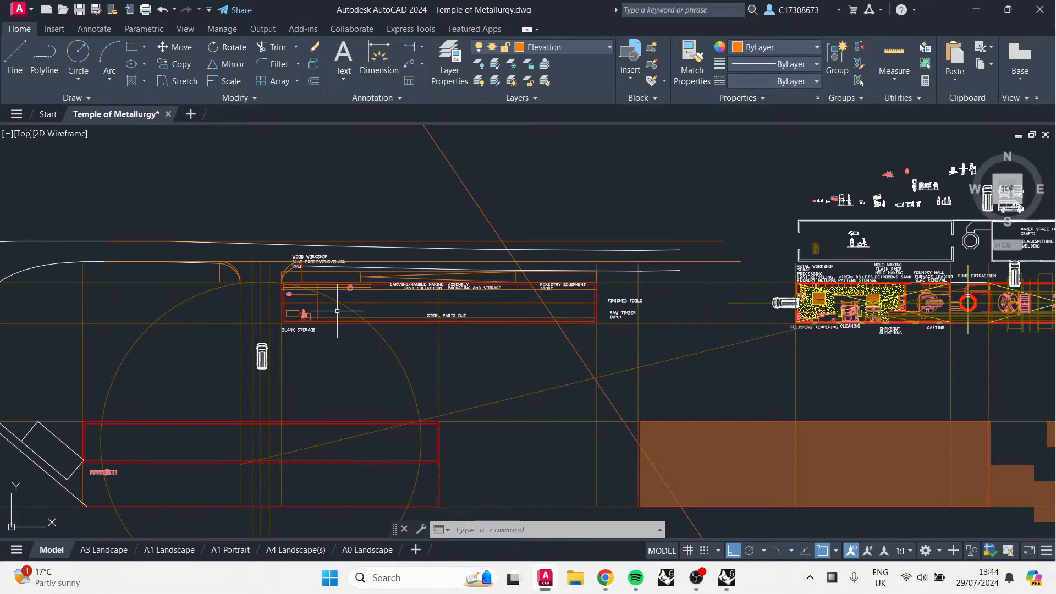
scroll(361, 275, "up", 4)
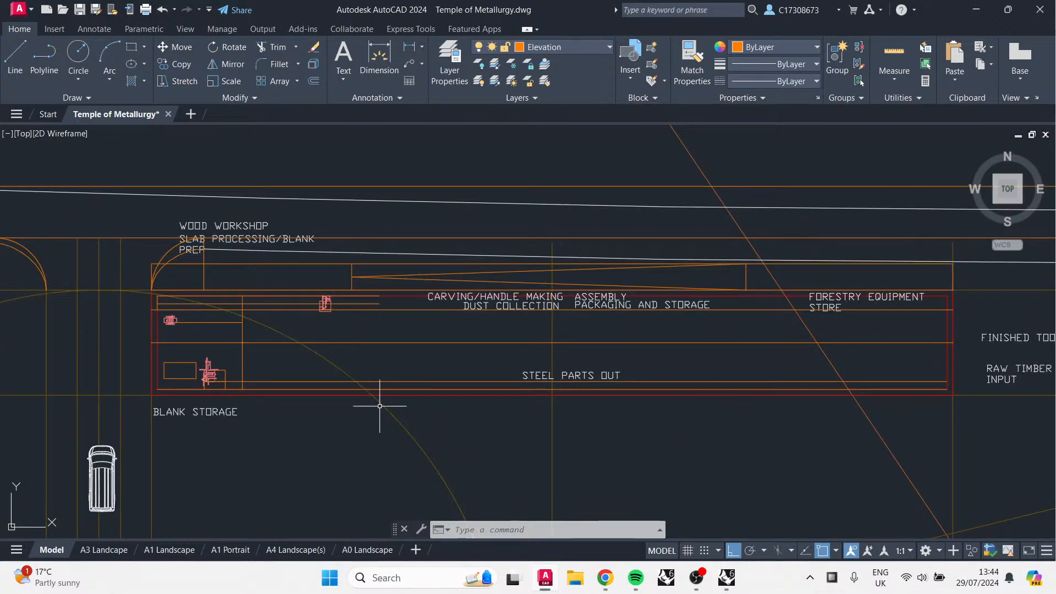
scroll(380, 406, "down", 5)
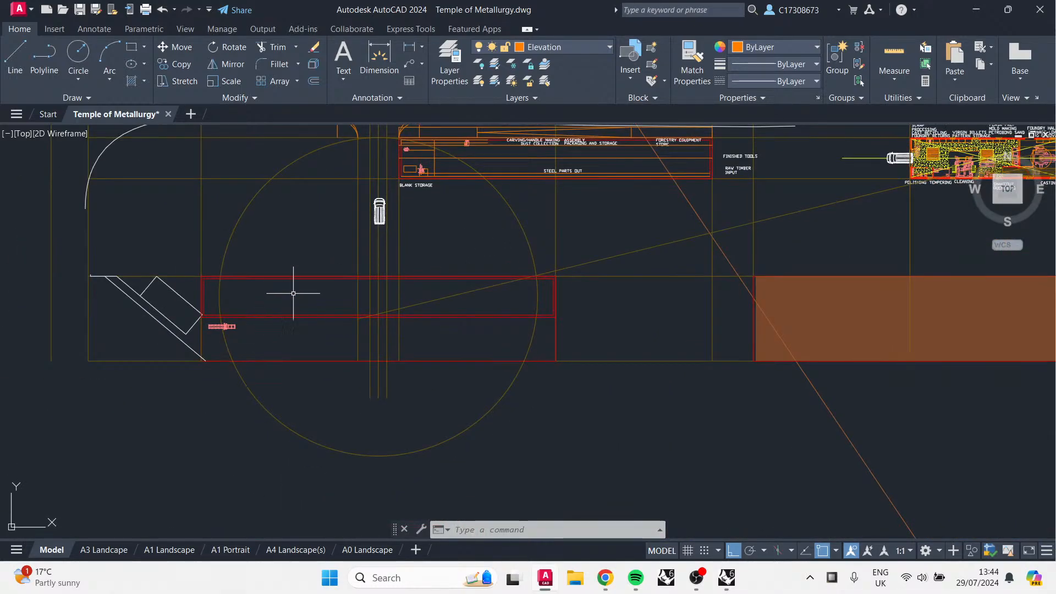
scroll(294, 293, "up", 4)
mouse_move(294, 293)
middle_mouse_down()
mouse_move(247, 354)
mouse_move(254, 429)
middle_mouse_up()
scroll(254, 428, "down", 2)
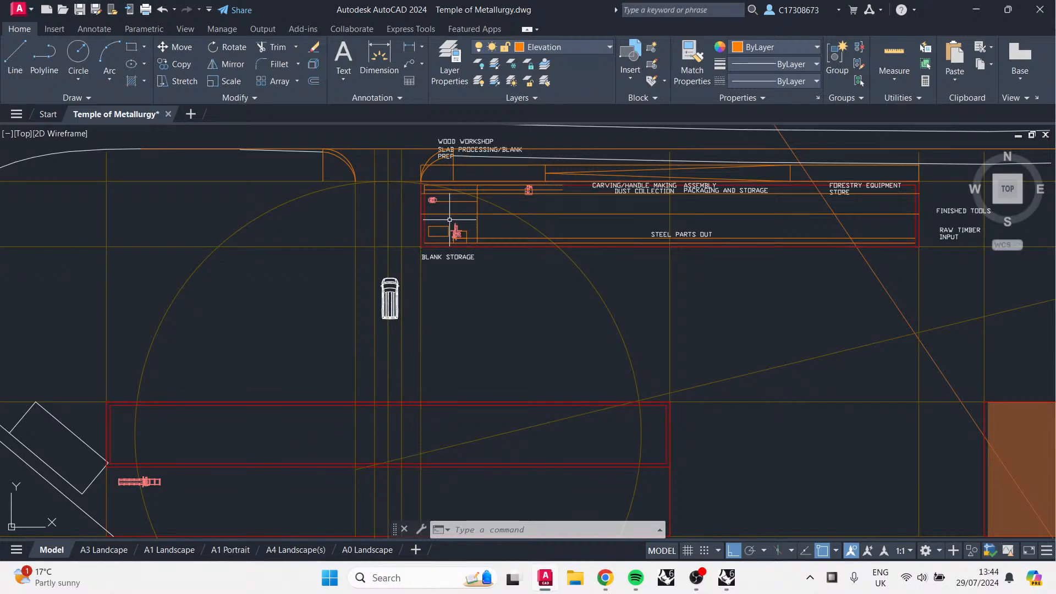
type("dist")
key("Return")
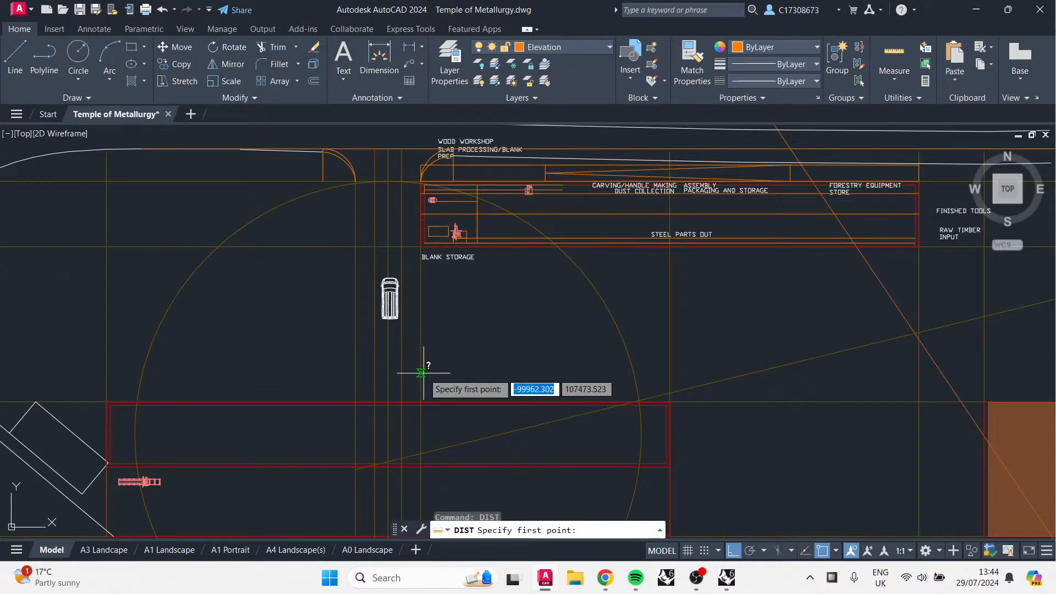
left_click(357, 361)
key("Escape")
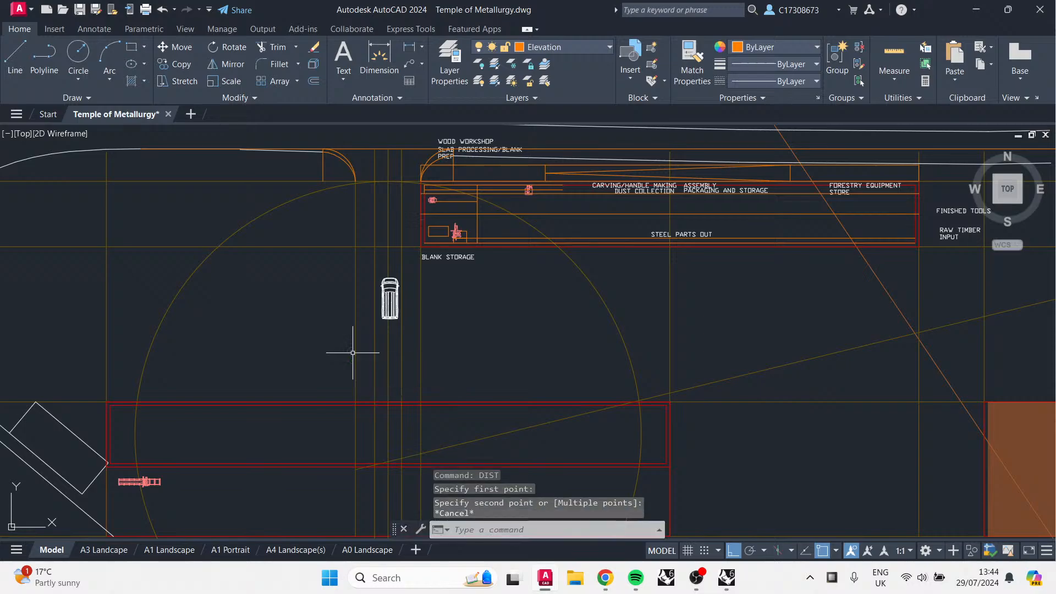
Step: Zoom in on the Blank Storage area to examine the machinery drawn there
middle_click_drag(433, 235, 378, 325)
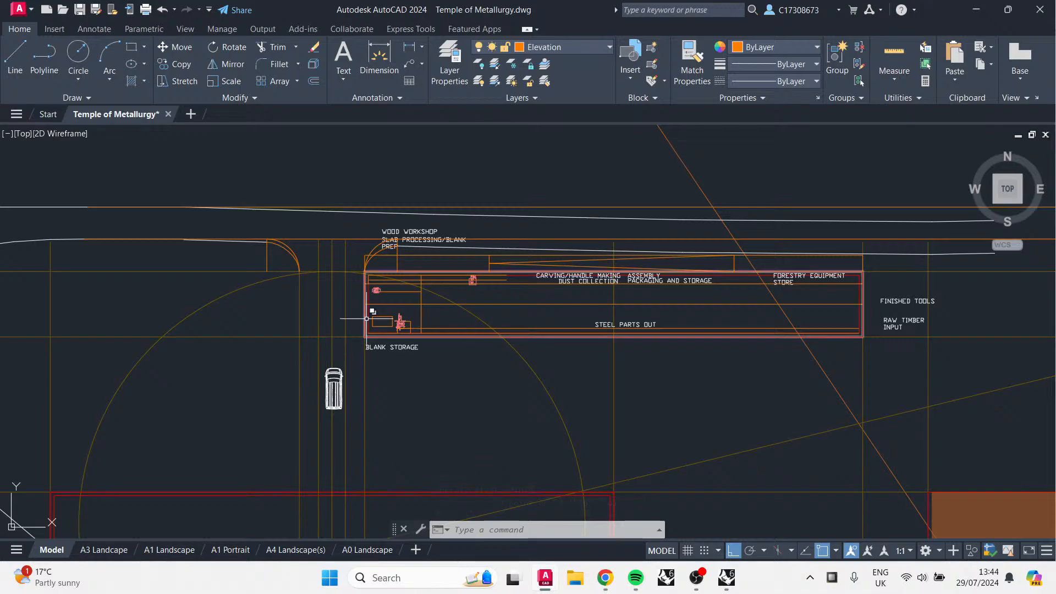
scroll(366, 318, "up", 1)
scroll(441, 332, "up", 2)
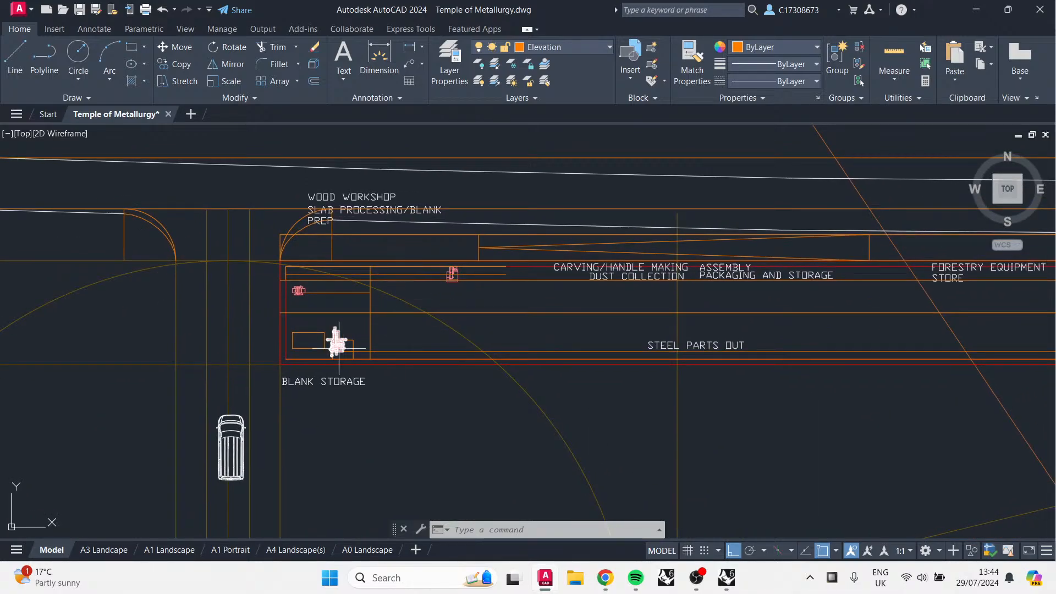
scroll(338, 345, "up", 3)
scroll(330, 330, "up", 2)
scroll(354, 318, "down", 3)
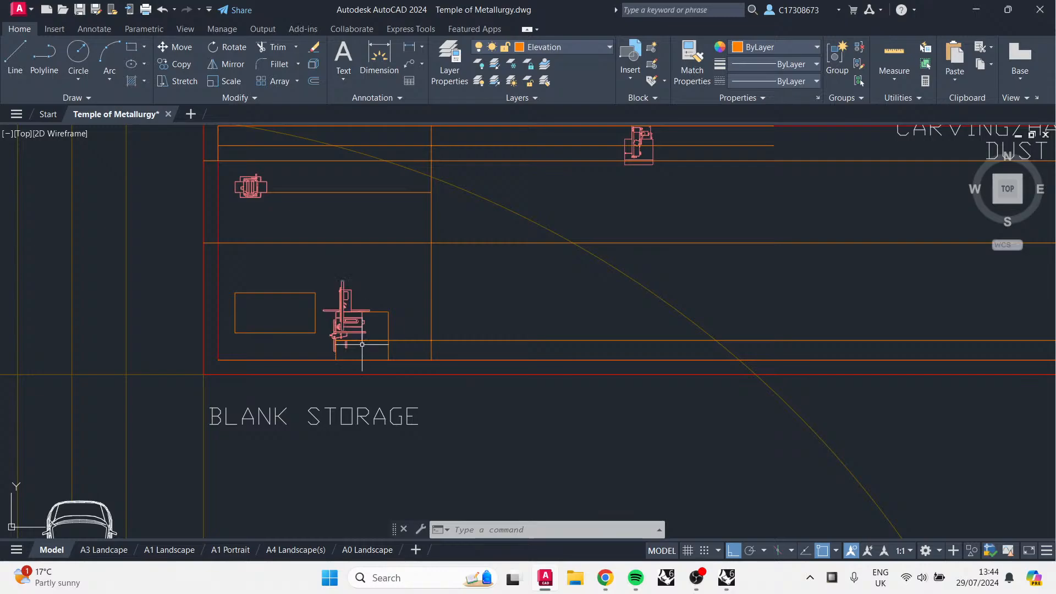
scroll(361, 344, "up", 5)
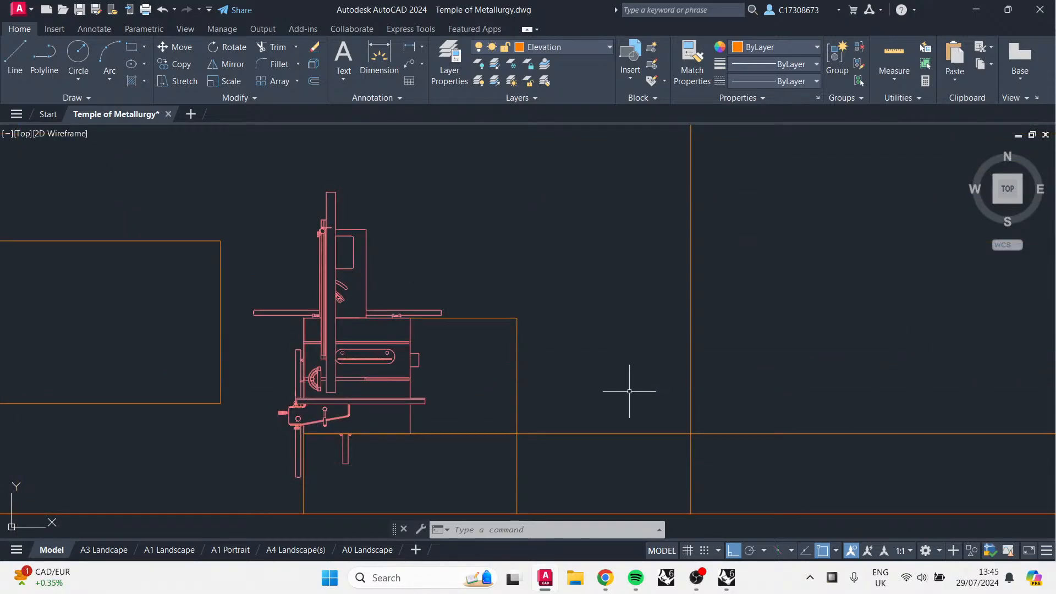
Step: Zoom out and pan across the site plan to examine the workshop block, Blank Storage and the zones below them
scroll(629, 391, "down", 3)
scroll(348, 264, "down", 2)
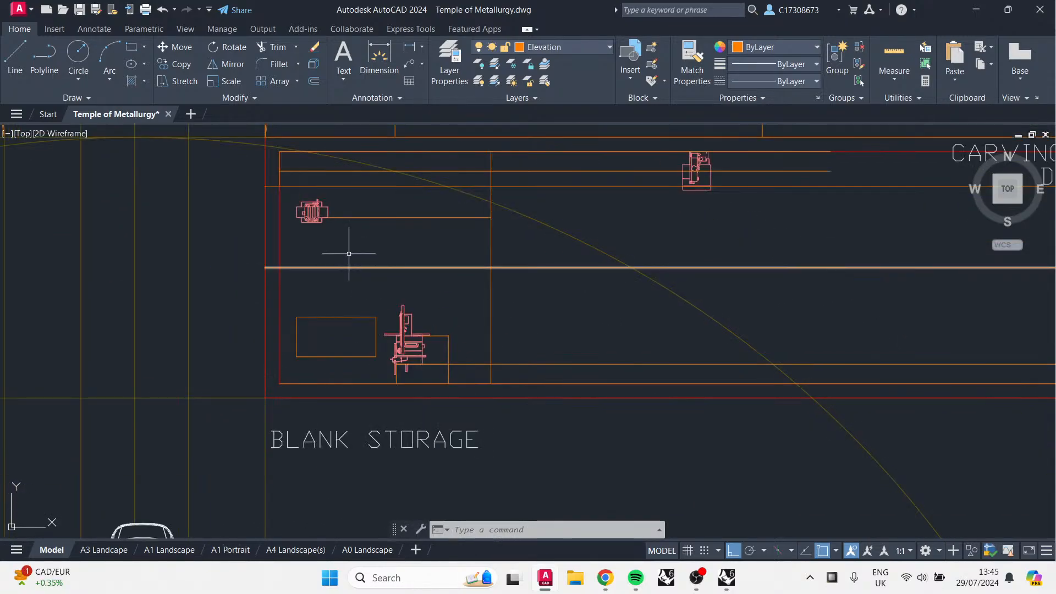
scroll(308, 212, "up", 3)
scroll(598, 228, "down", 6)
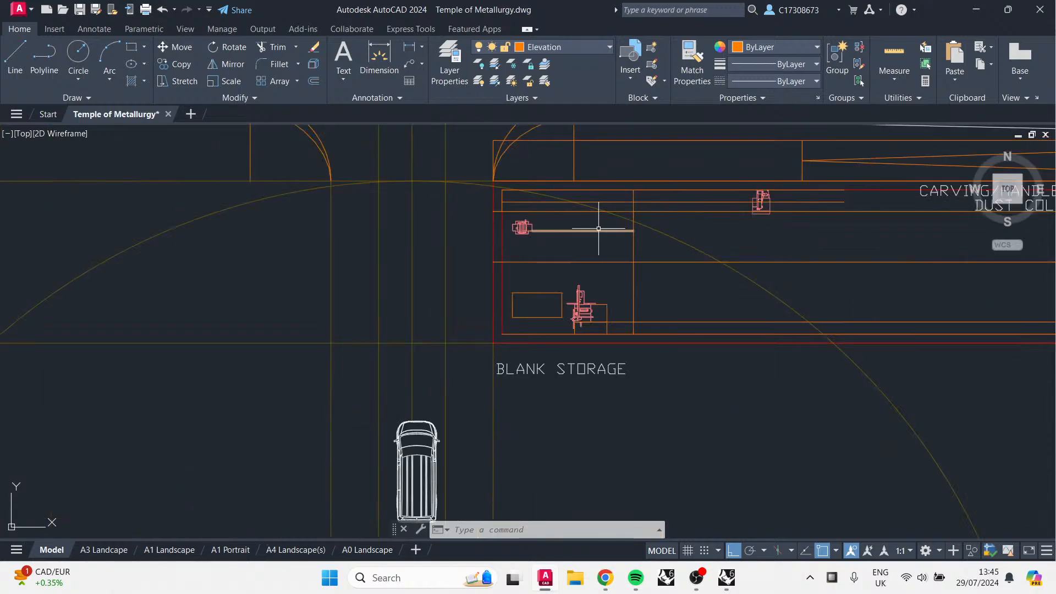
scroll(598, 228, "down", 4)
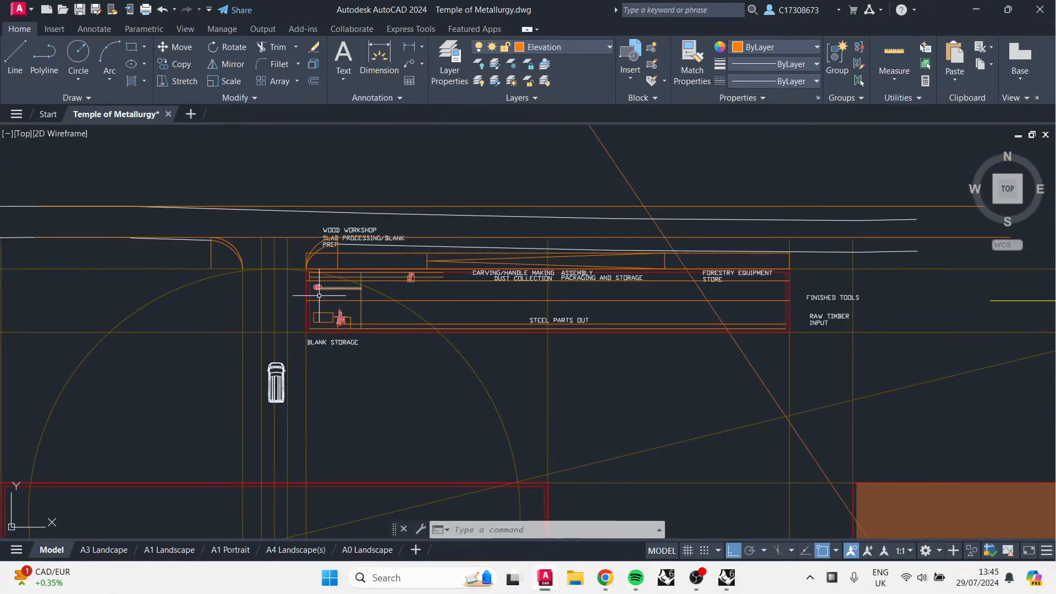
middle_click_drag(337, 346, 299, 222)
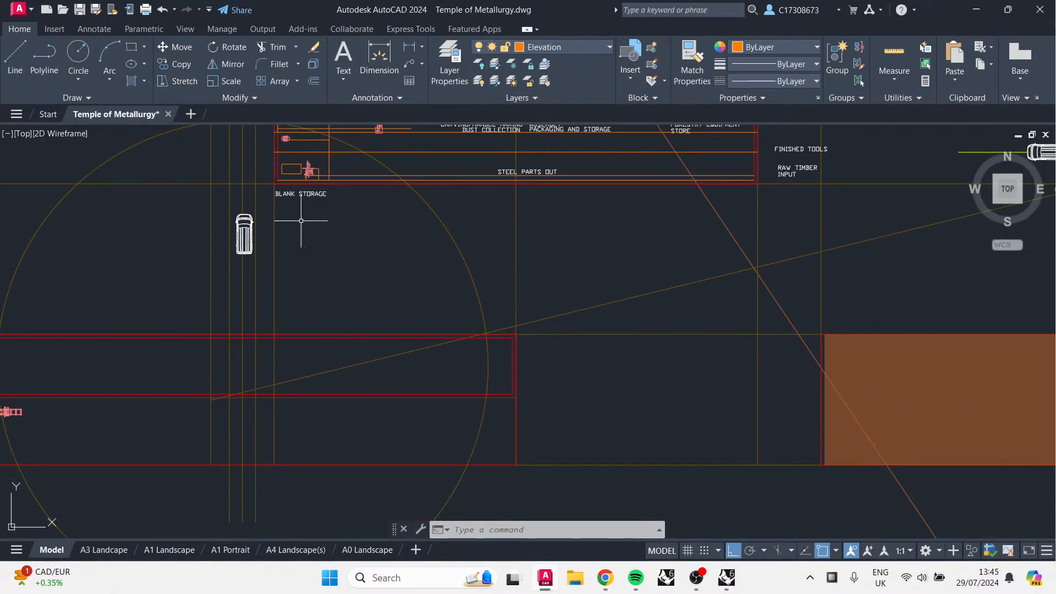
scroll(276, 335, "down", 3)
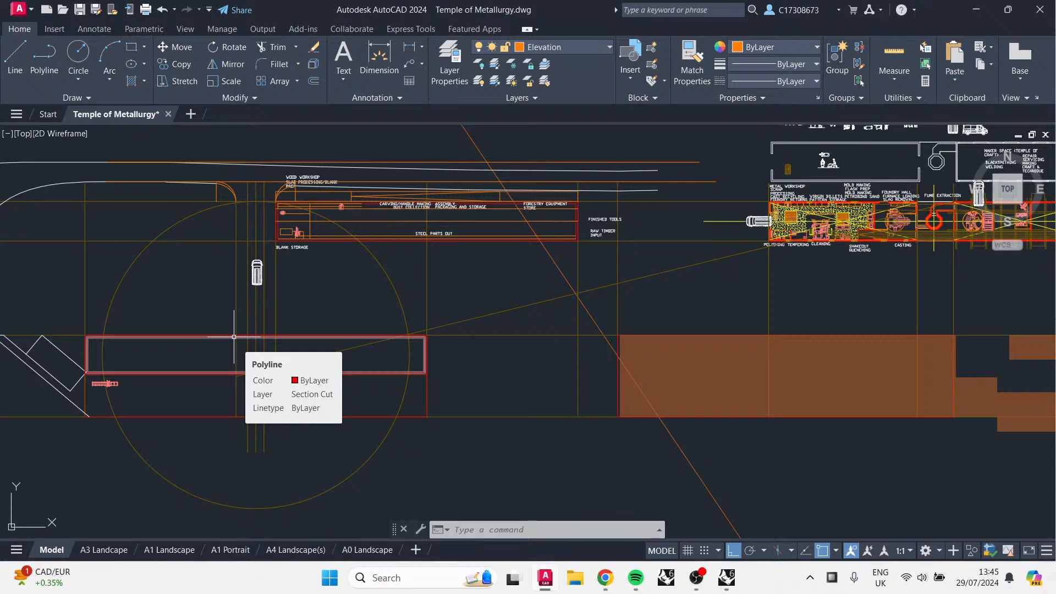
Step: Switch to the YouTube Studio live stream page and review the stream's edit settings and customization options, then cancel
mouse_move(605, 579)
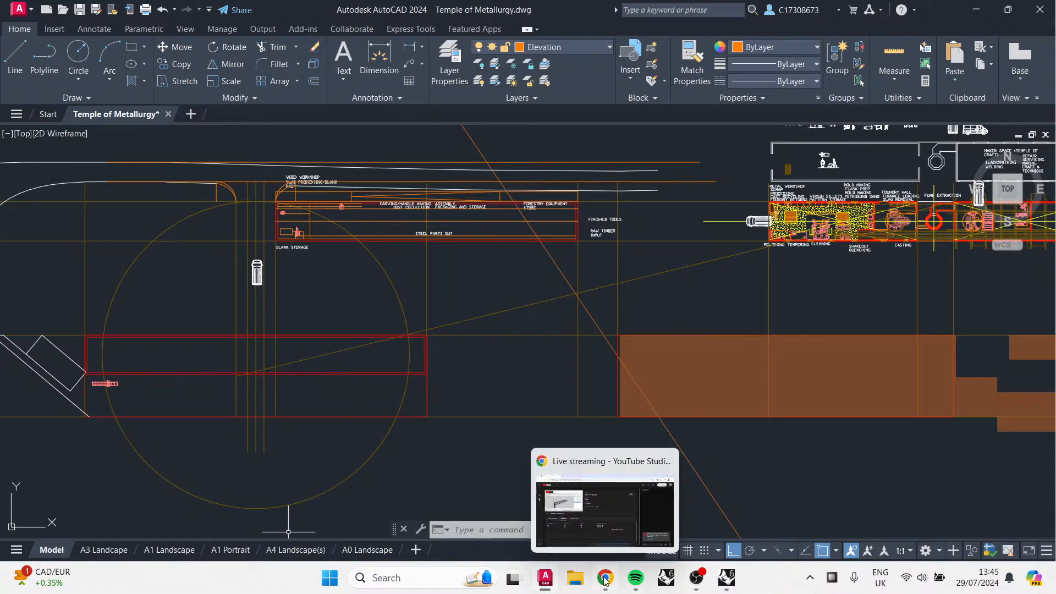
left_click(610, 532)
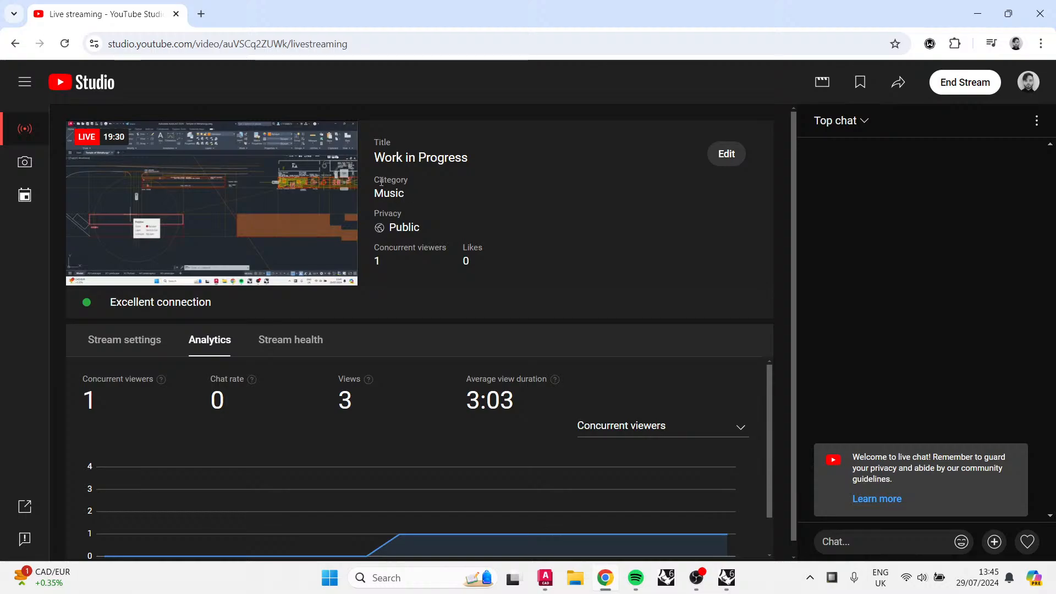
left_click(714, 156)
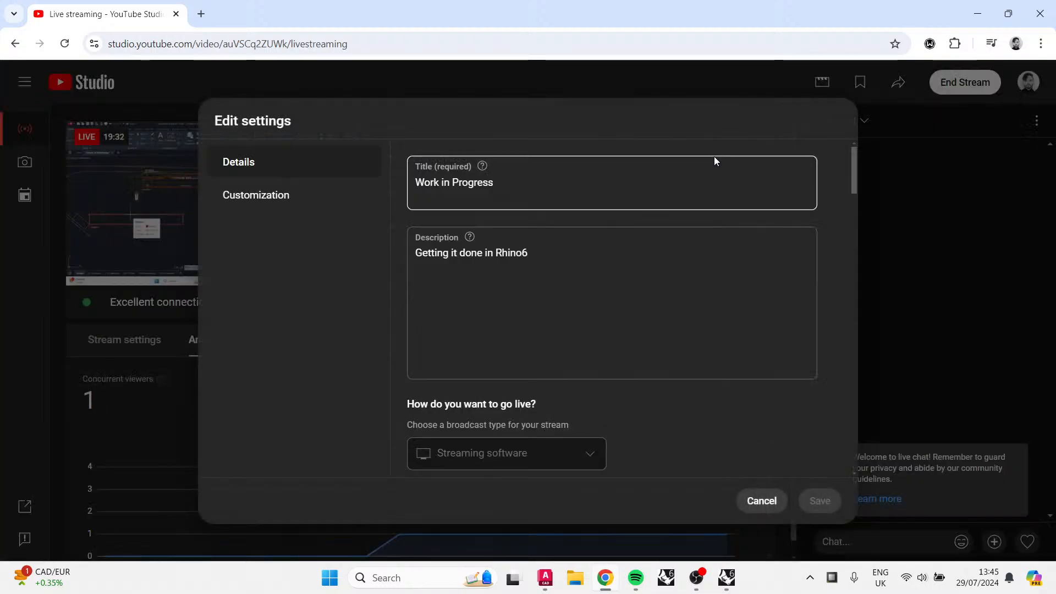
left_click(303, 195)
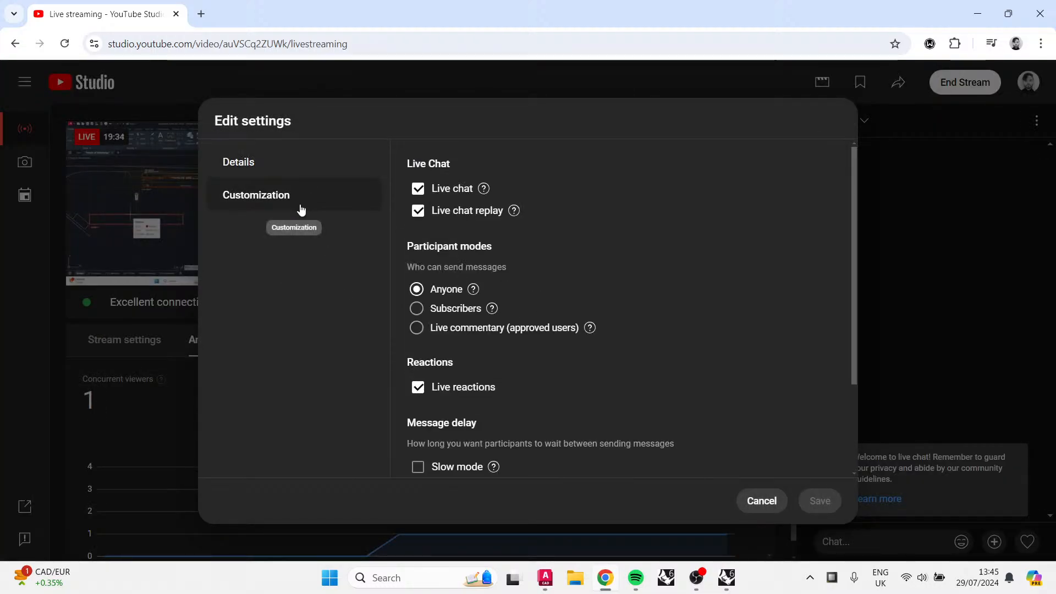
scroll(651, 412, "down", 2)
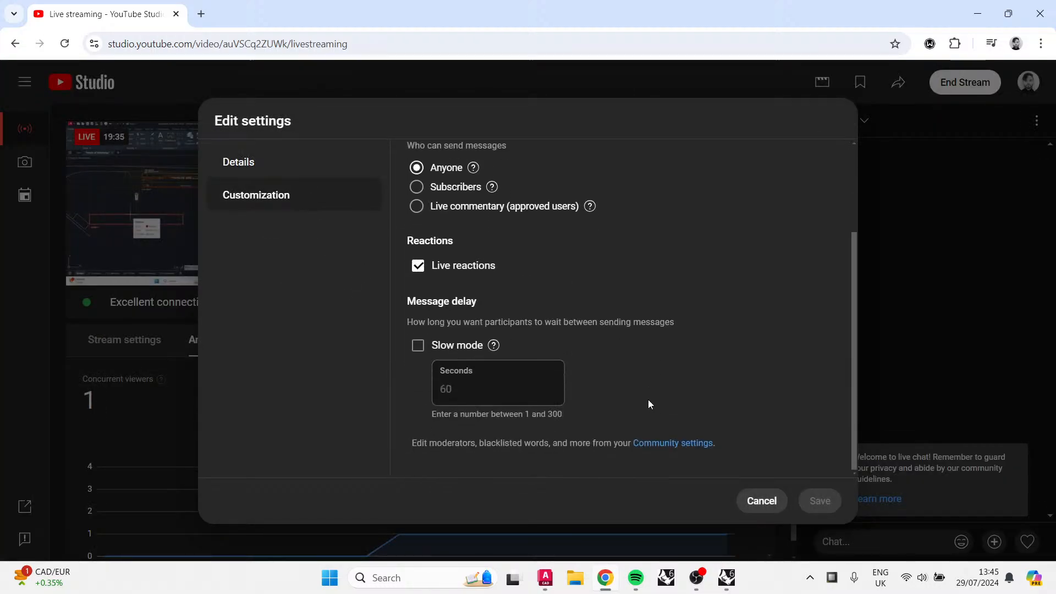
left_click(759, 502)
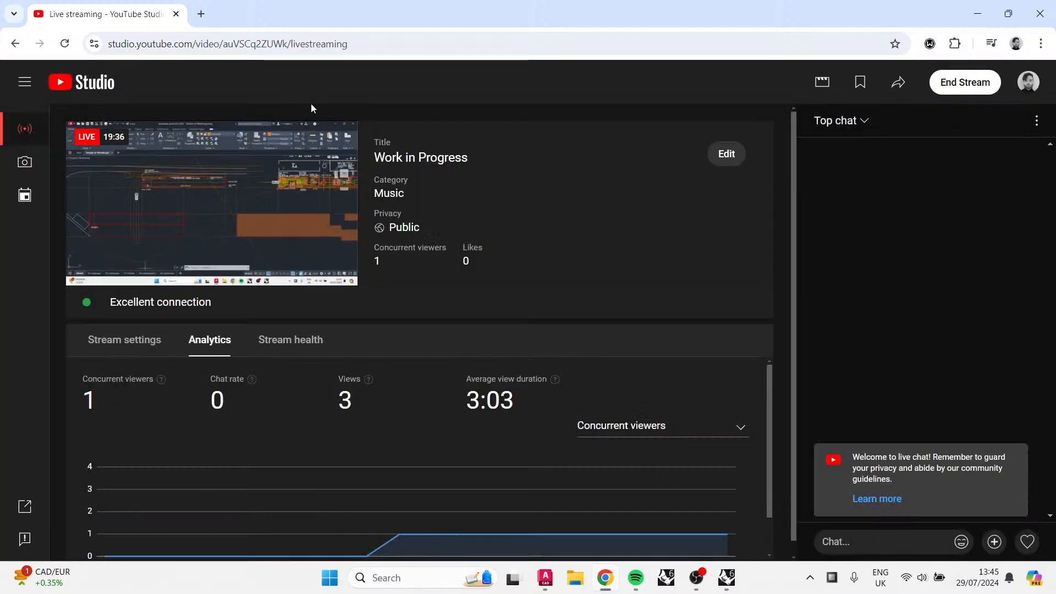
Step: Open a new browser tab and search Google for "change stream category on youtube"
left_click(199, 13)
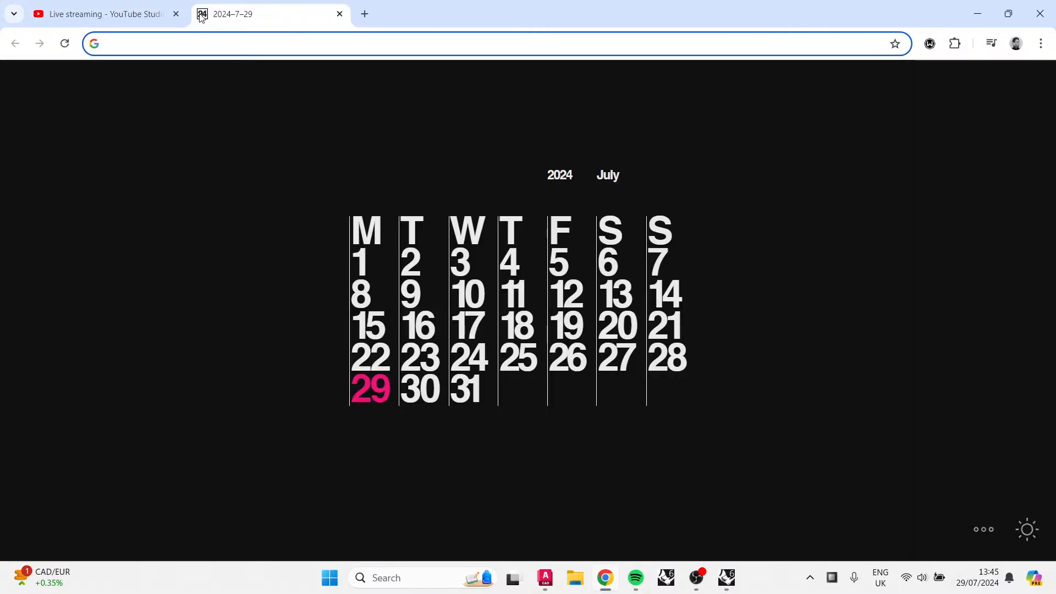
type("change st")
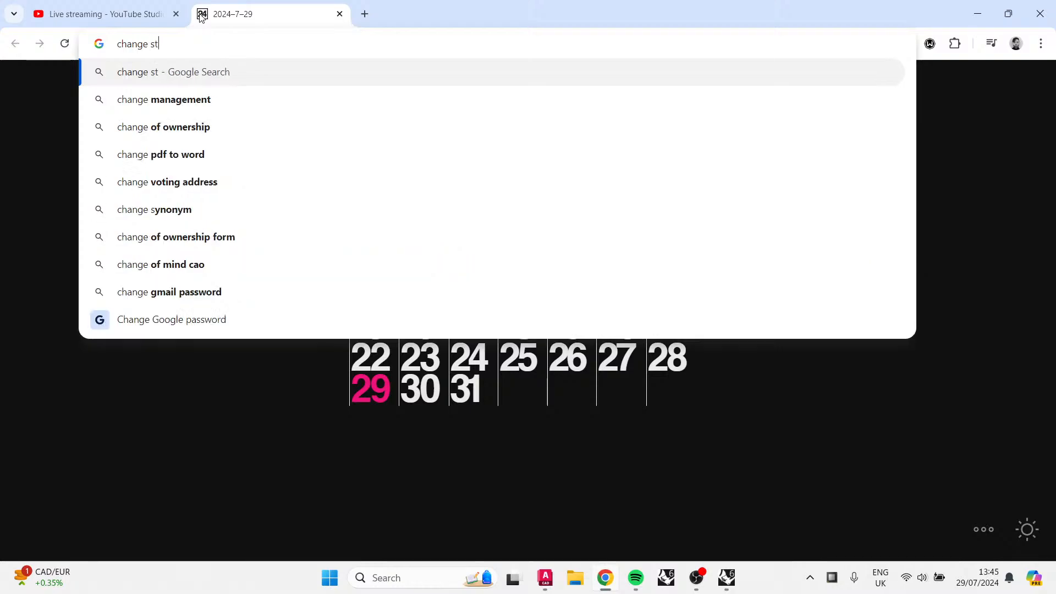
type("ream cat")
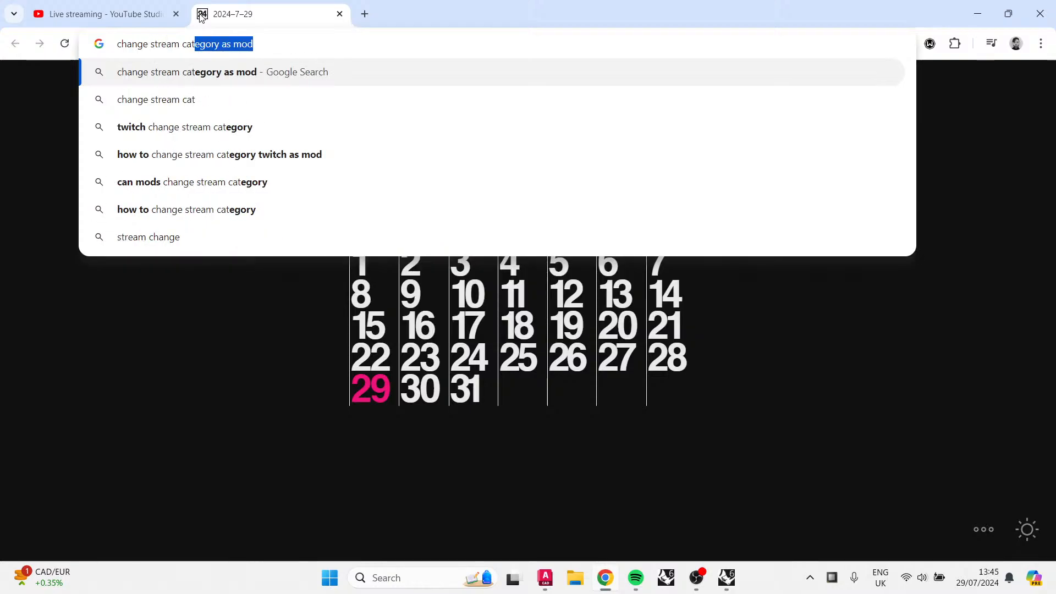
key("Right")
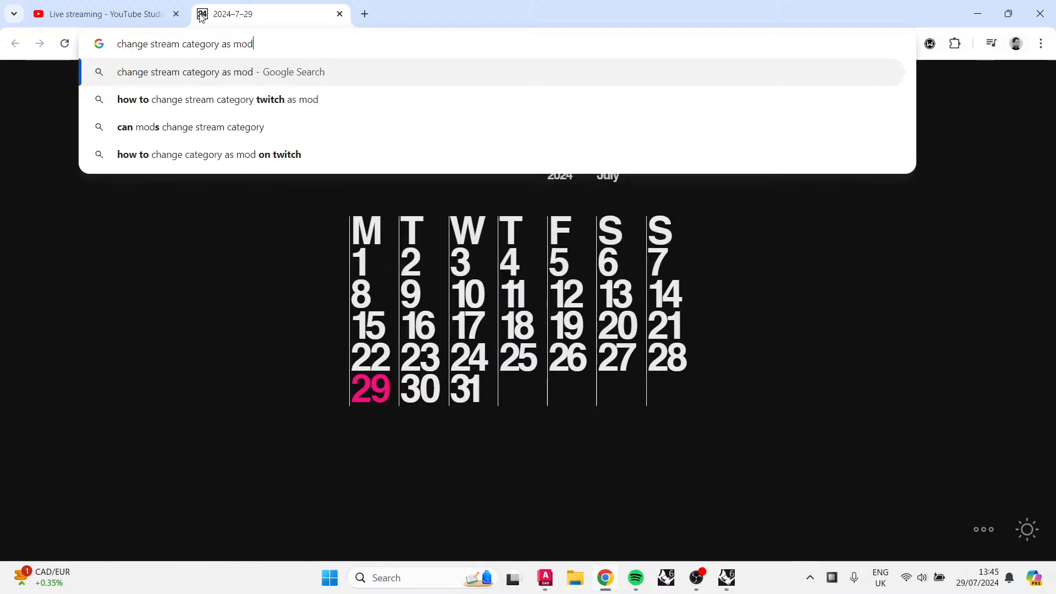
key("BackSpace")
key("BackSpace")
key("BackSpace")
key("BackSpace")
key("BackSpace")
key("BackSpace")
type("on you")
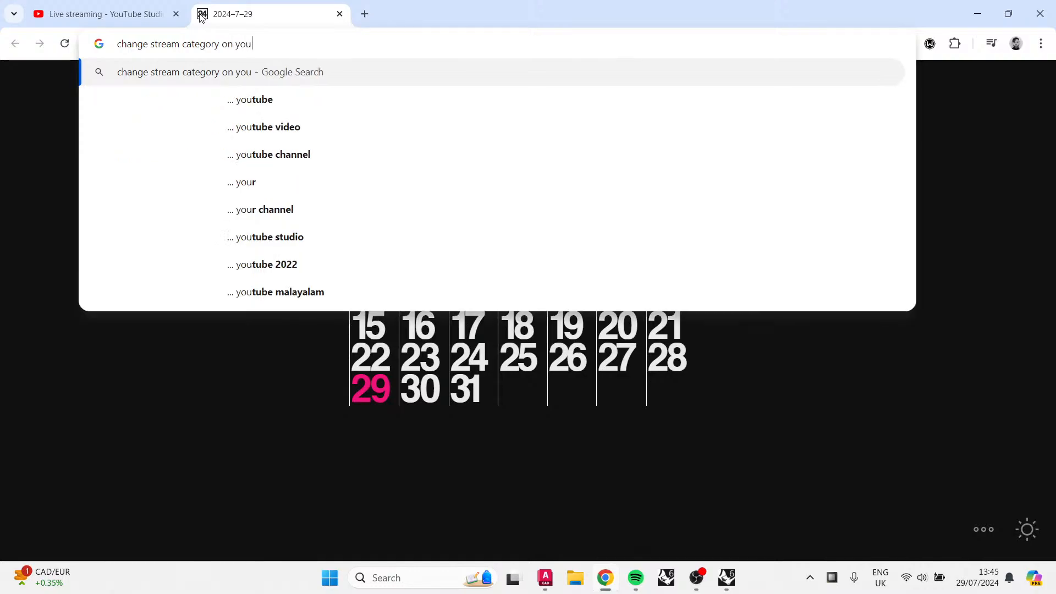
key("Down")
key("Return")
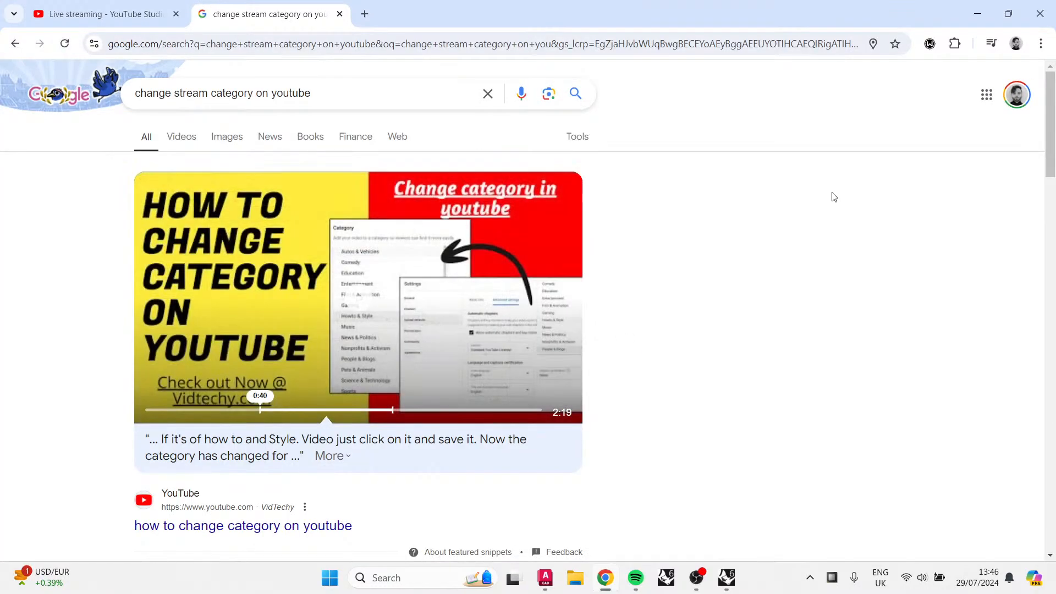
Step: Read the search results, expanding the stream category question, and open the Manage live stream settings help article
scroll(769, 212, "down", 7)
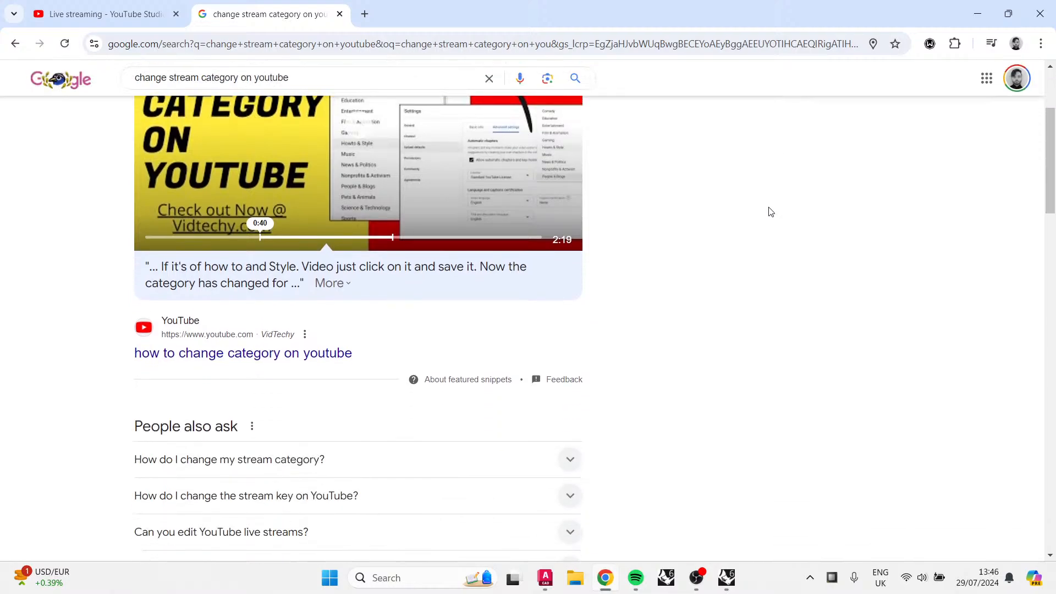
left_click(502, 219)
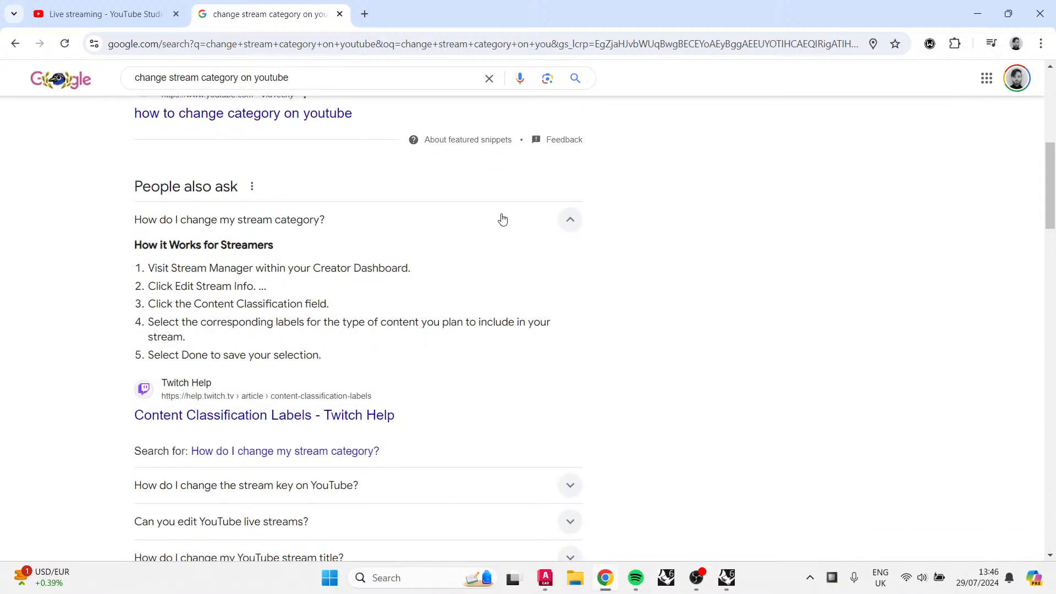
scroll(502, 219, "down", 7)
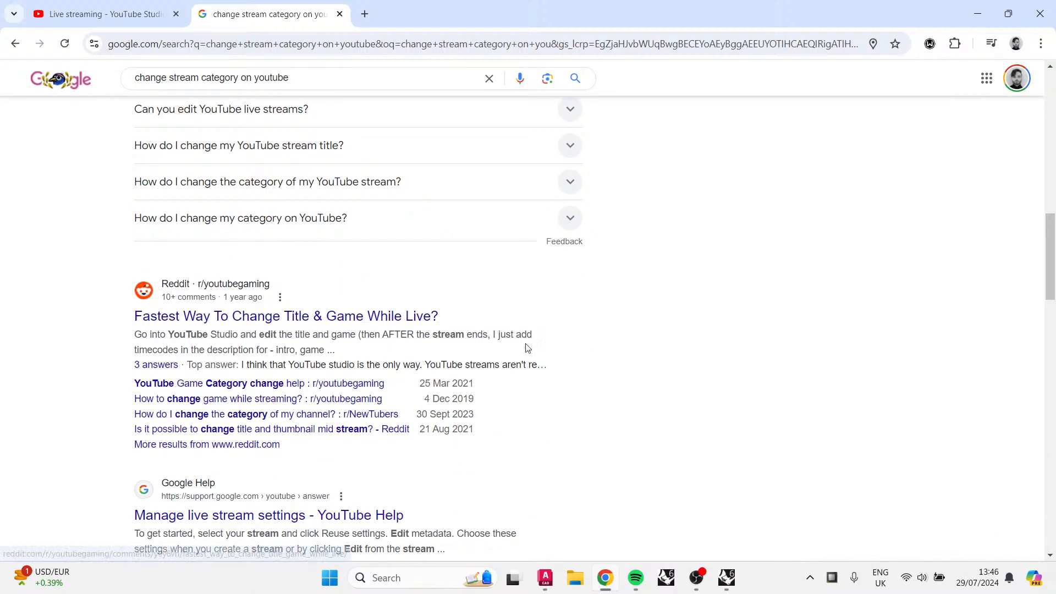
scroll(579, 341, "down", 2)
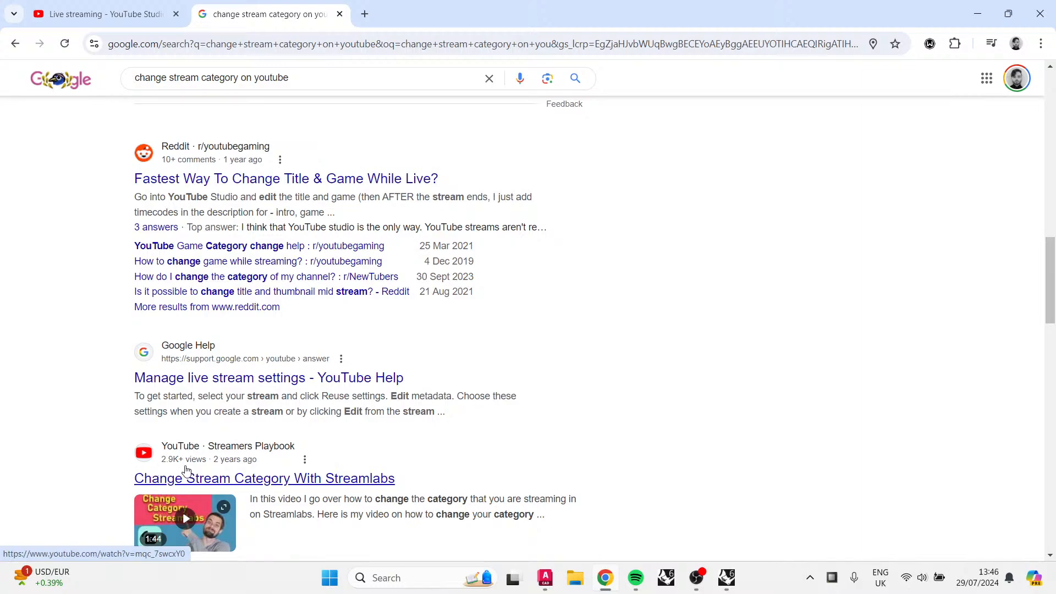
scroll(371, 365, "down", 1)
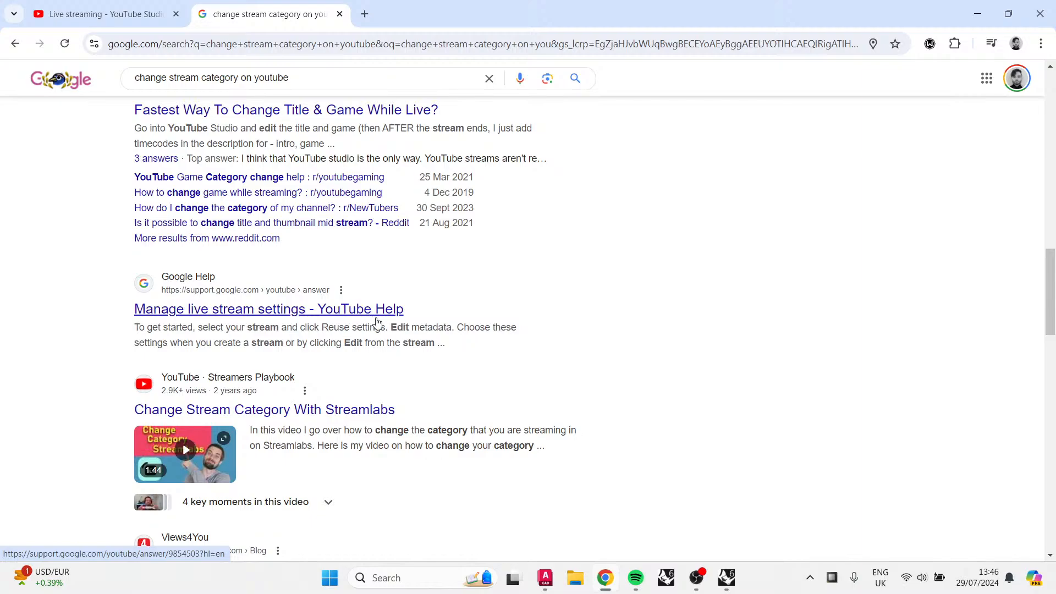
left_click(376, 322)
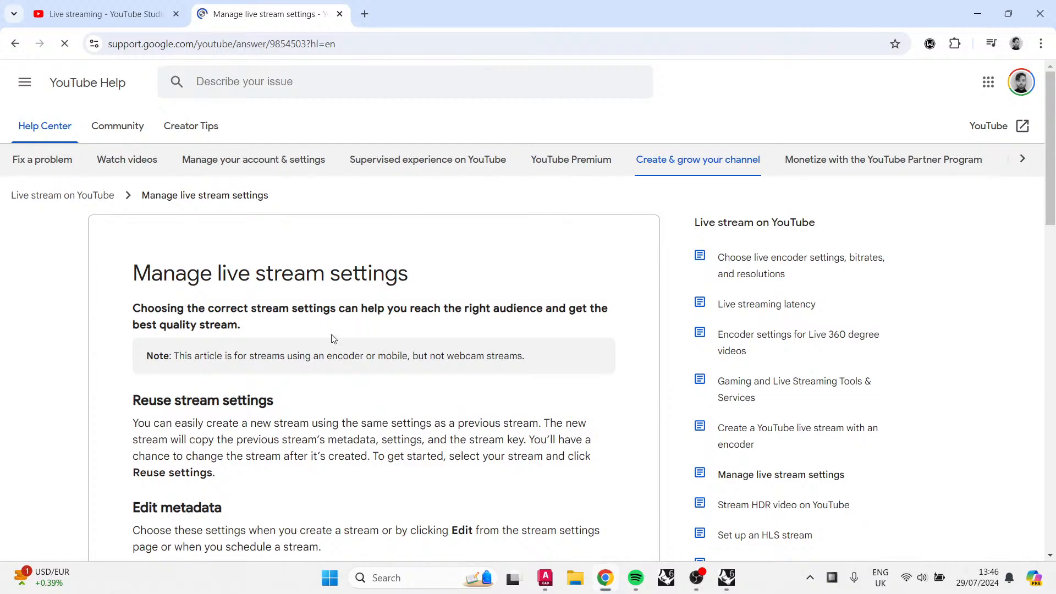
Step: Read through the help article's metadata and stream settings sections, expanding the Tags entry
scroll(331, 338, "down", 5)
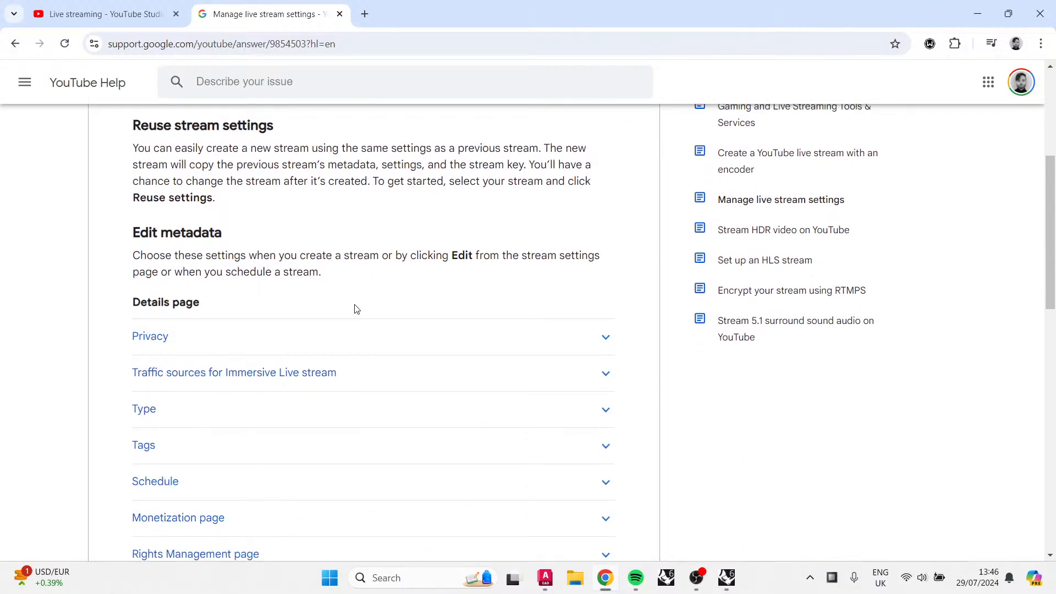
scroll(353, 306, "up", 3)
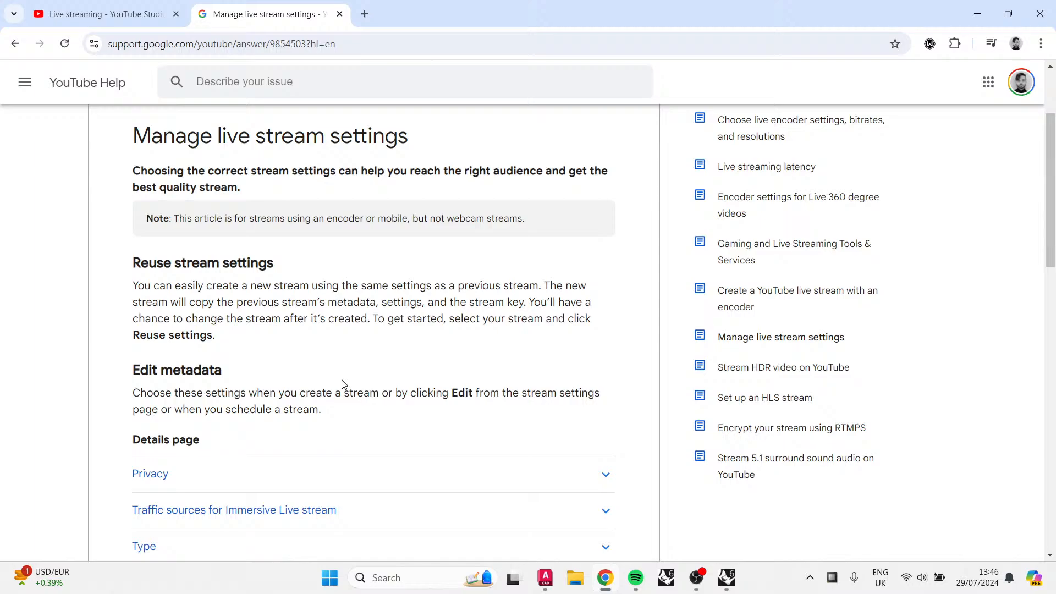
scroll(342, 383, "up", 3)
scroll(342, 382, "down", 7)
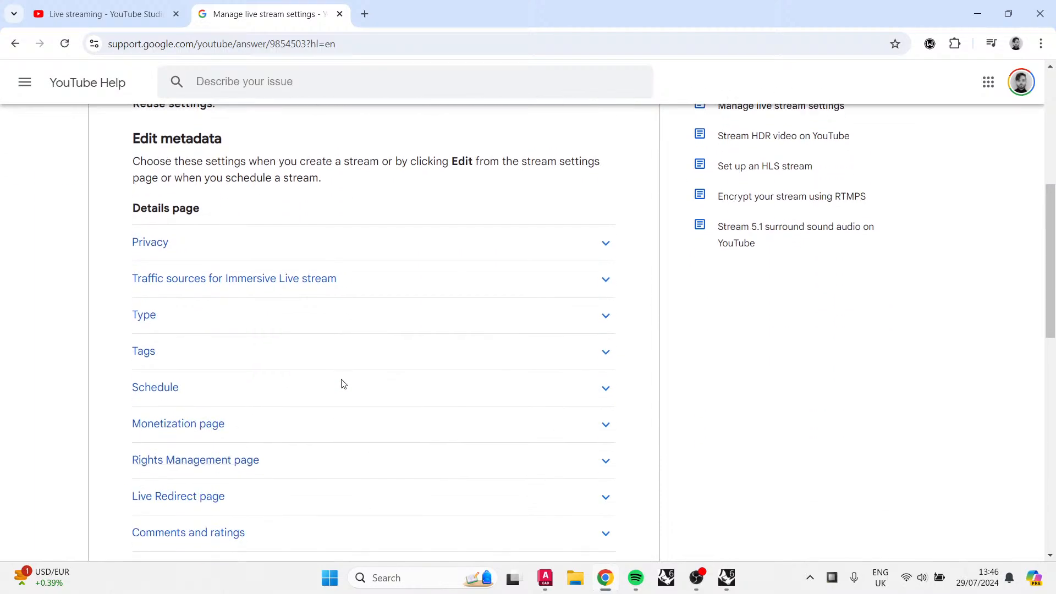
scroll(331, 327, "down", 3)
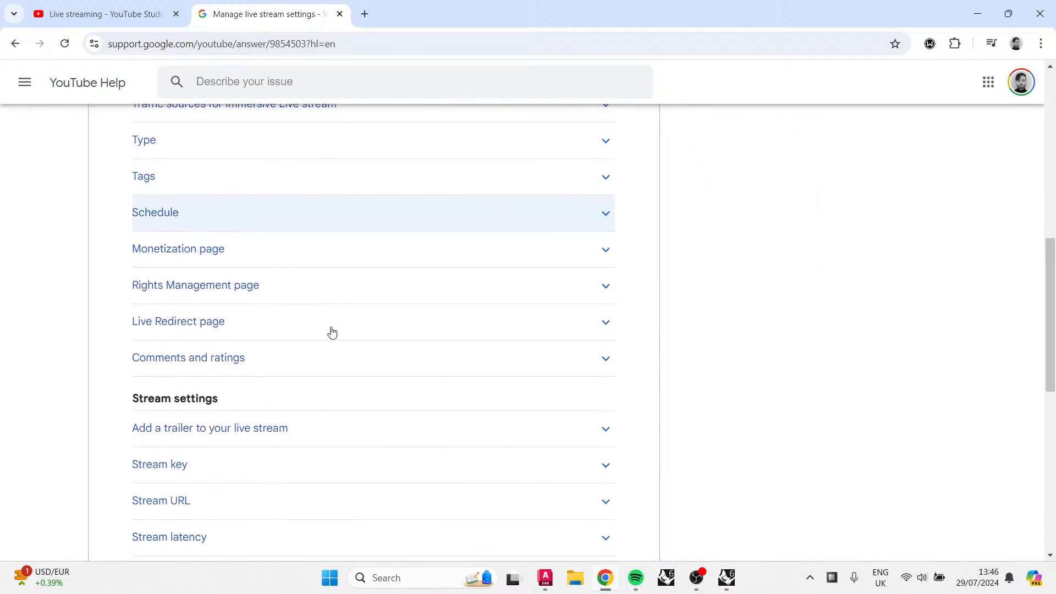
left_click(341, 180)
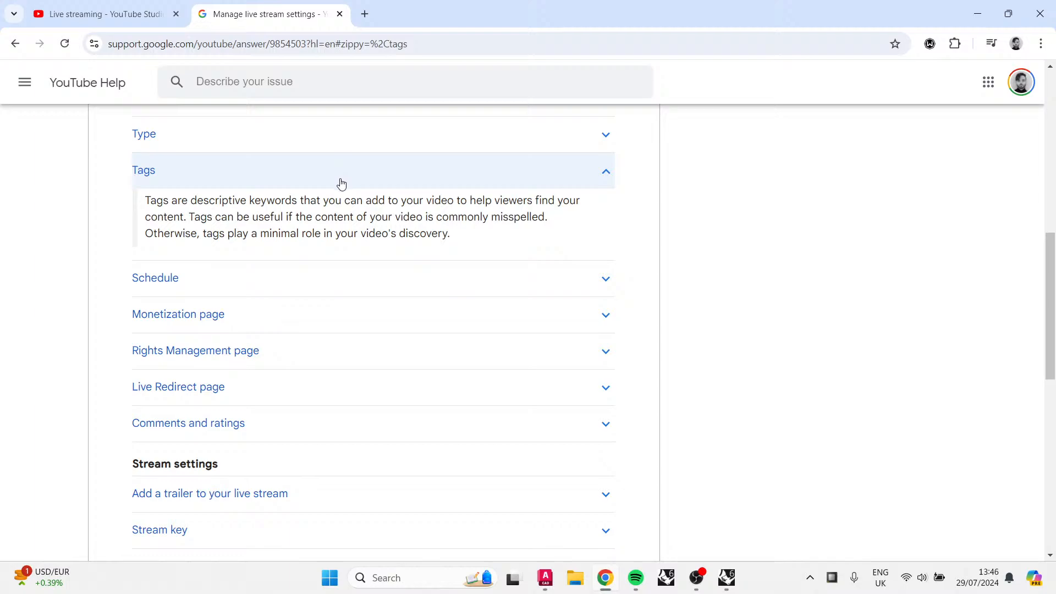
scroll(337, 195, "down", 2)
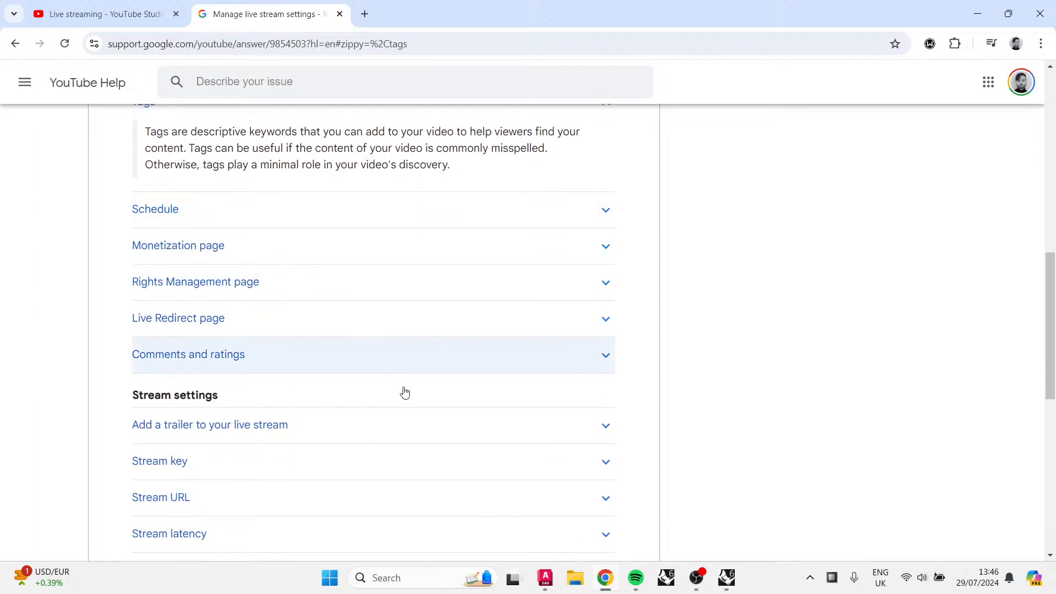
scroll(396, 407, "down", 3)
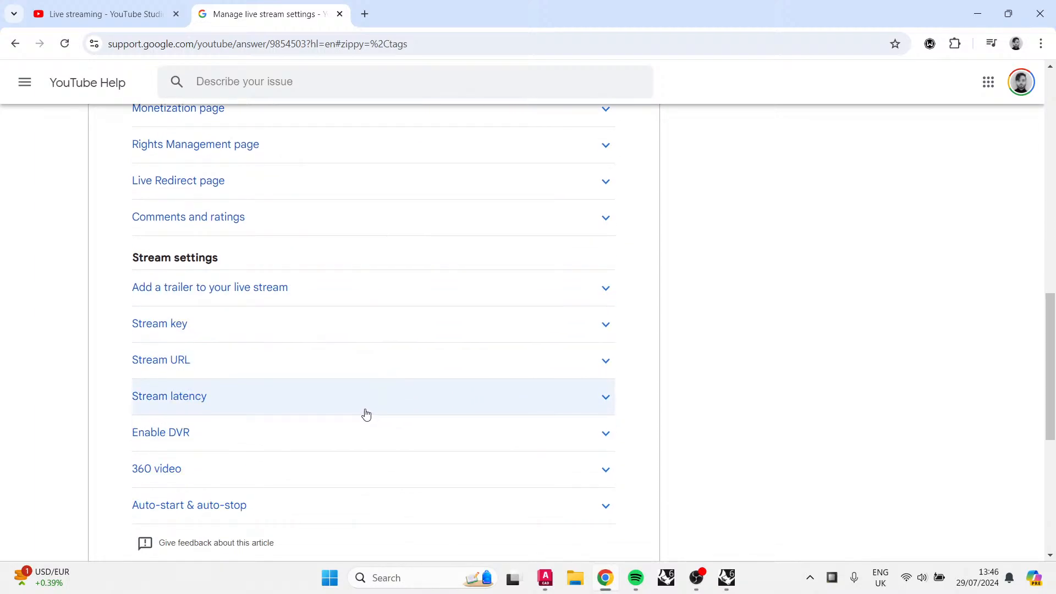
scroll(366, 413, "down", 2)
scroll(366, 415, "up", 6)
Step: Return to the stream page, open its edit settings' customization options and follow the link to Community settings
left_click(80, 6)
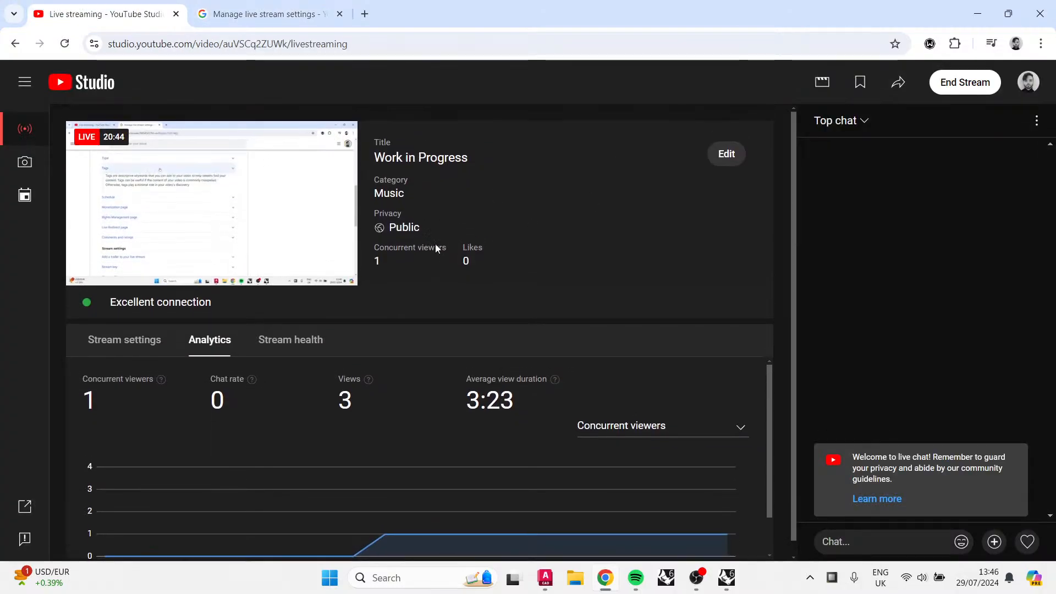
left_click(722, 156)
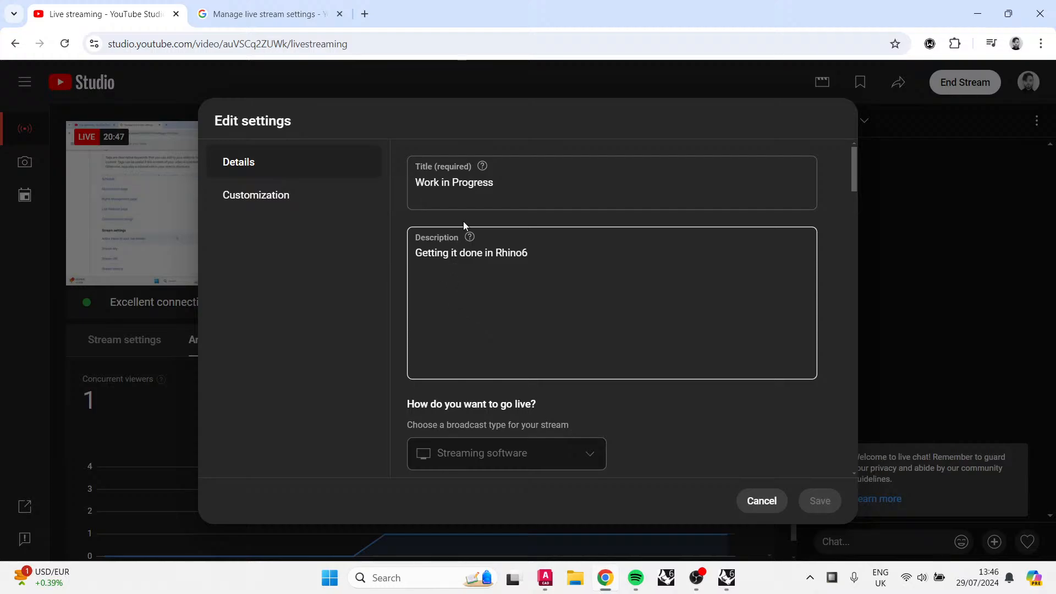
left_click(286, 207)
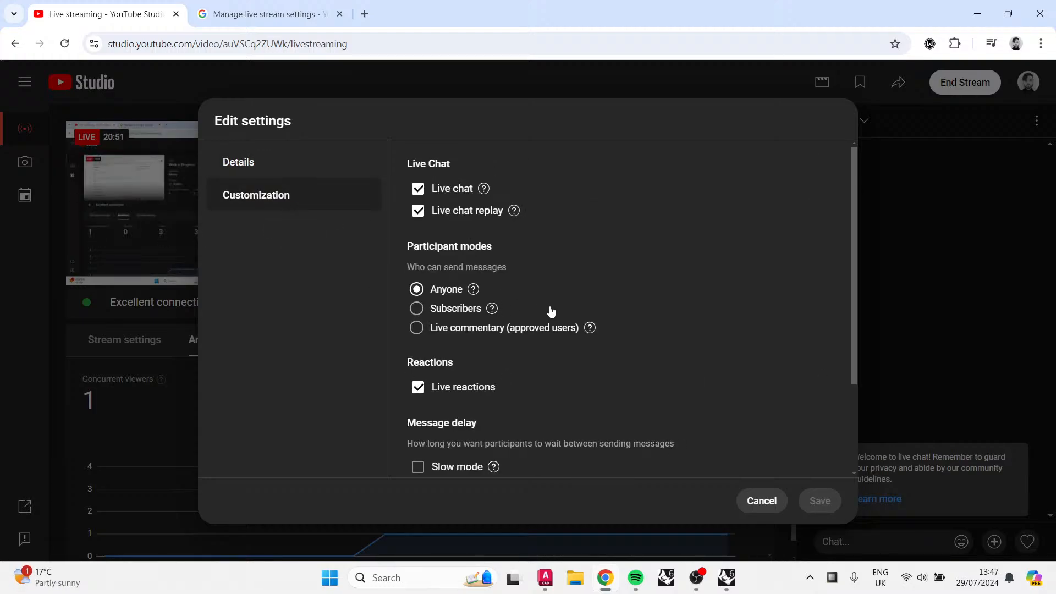
scroll(548, 311, "down", 3)
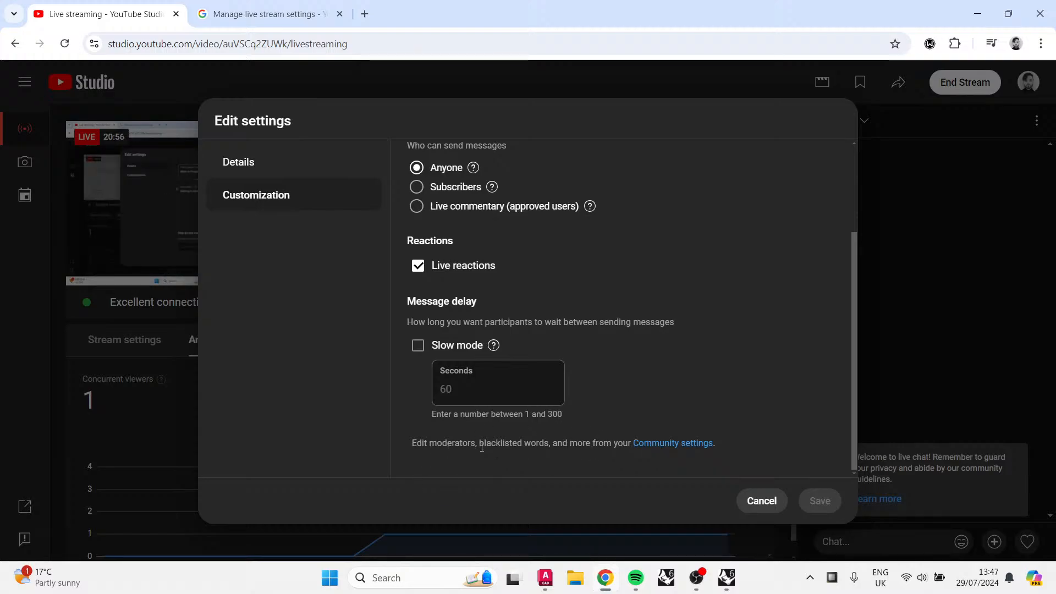
left_click(656, 445)
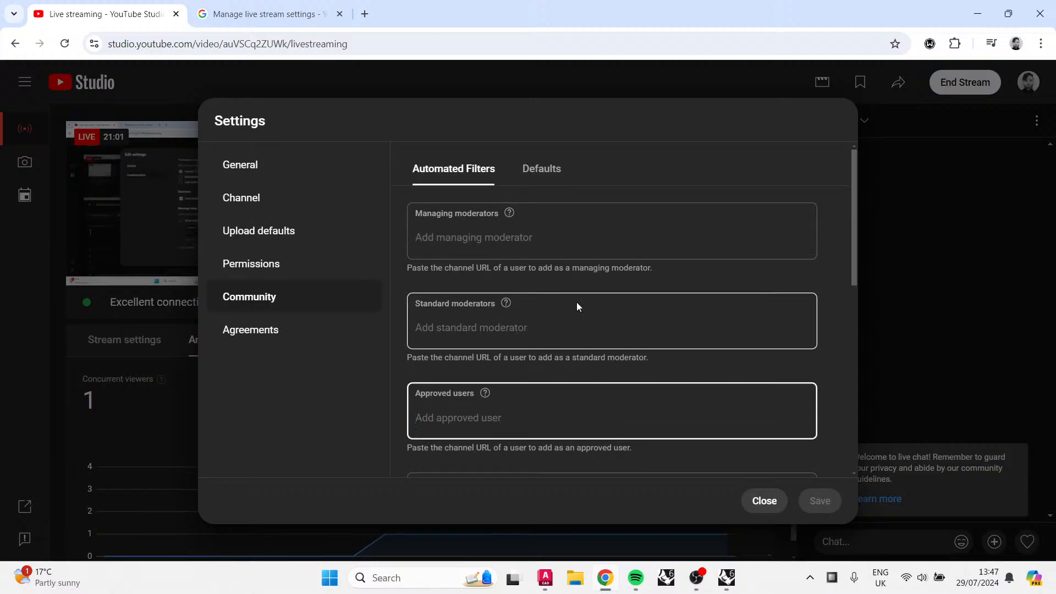
Step: Set the channel's default currency to EUR — Euro in the General settings
scroll(576, 302, "down", 3)
scroll(576, 302, "down", 5)
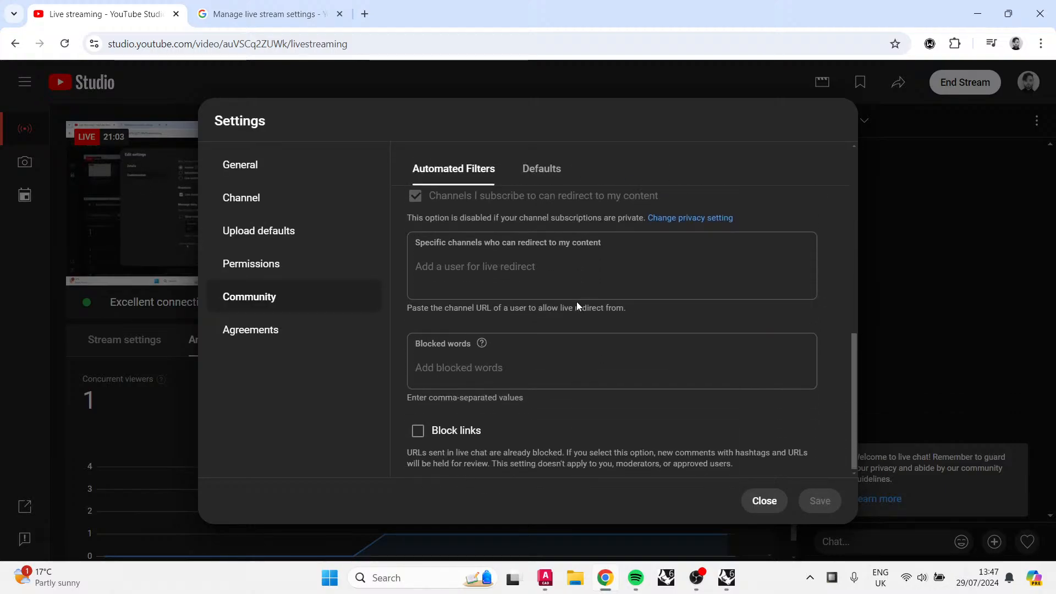
scroll(576, 302, "up", 8)
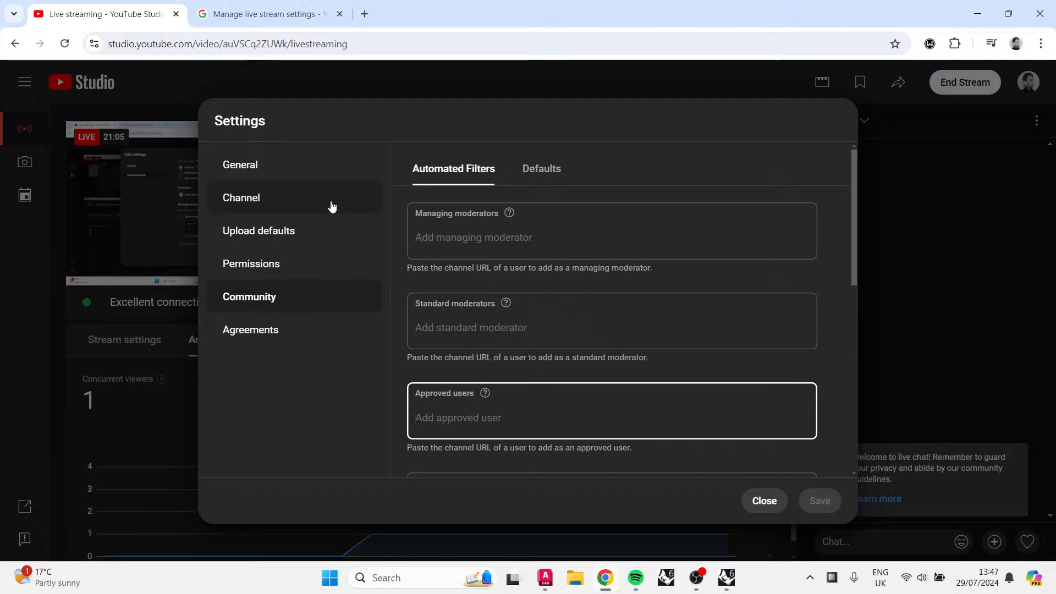
left_click(302, 169)
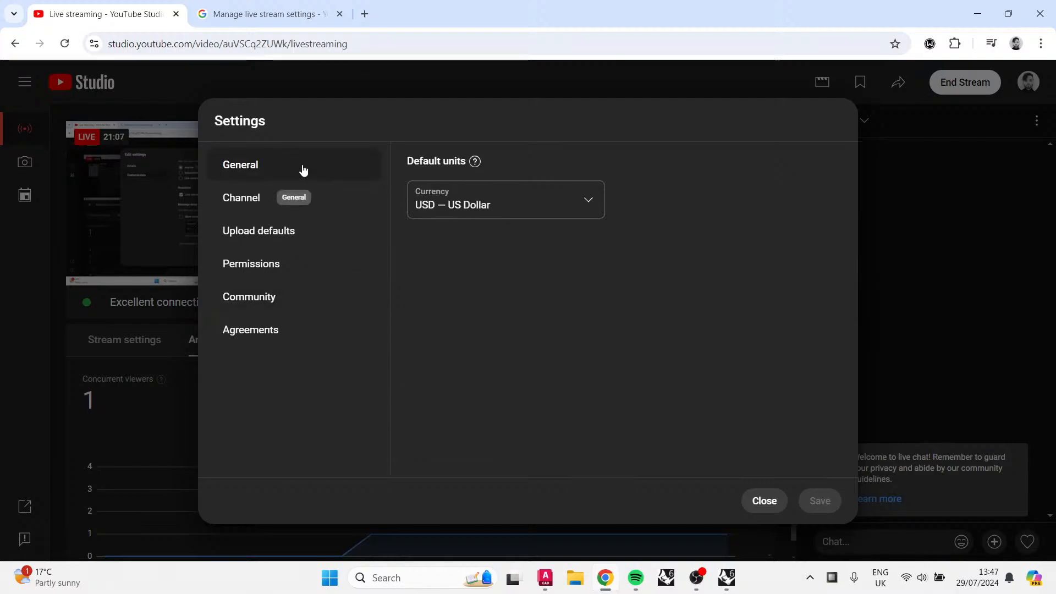
left_click(429, 200)
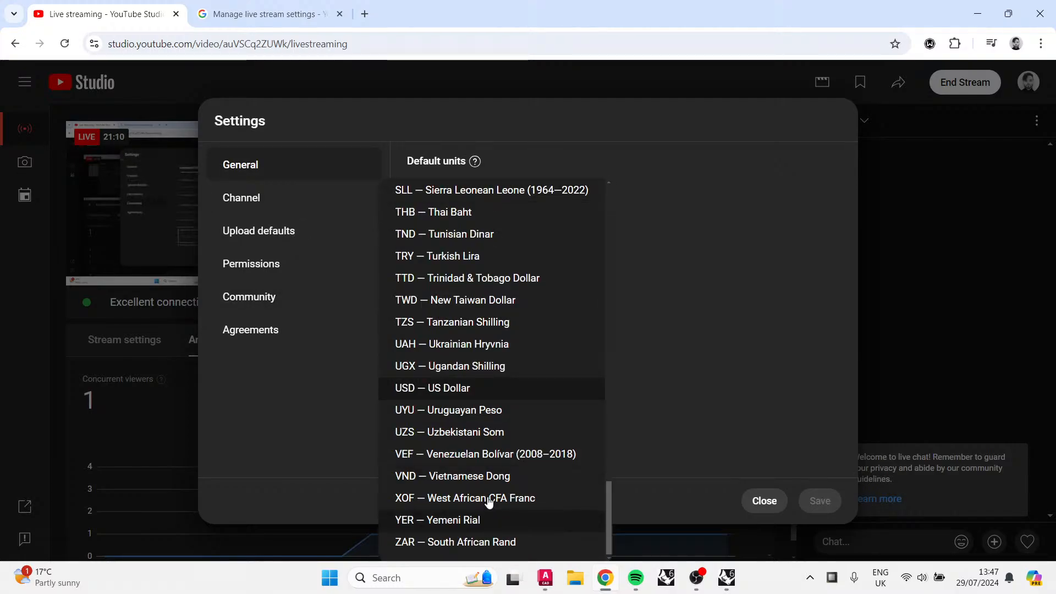
scroll(488, 502, "up", 6)
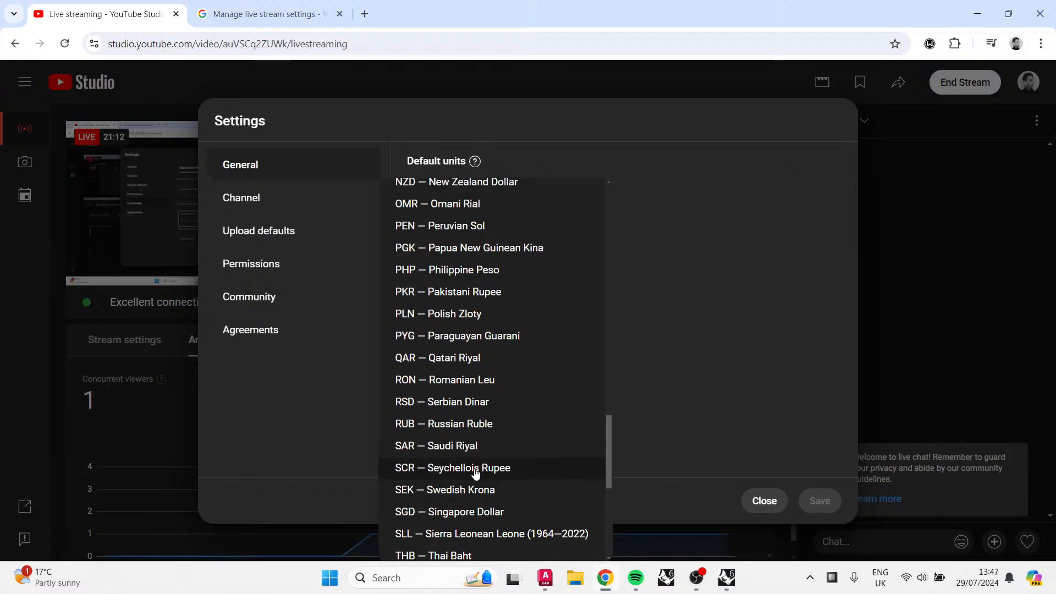
scroll(476, 473, "up", 13)
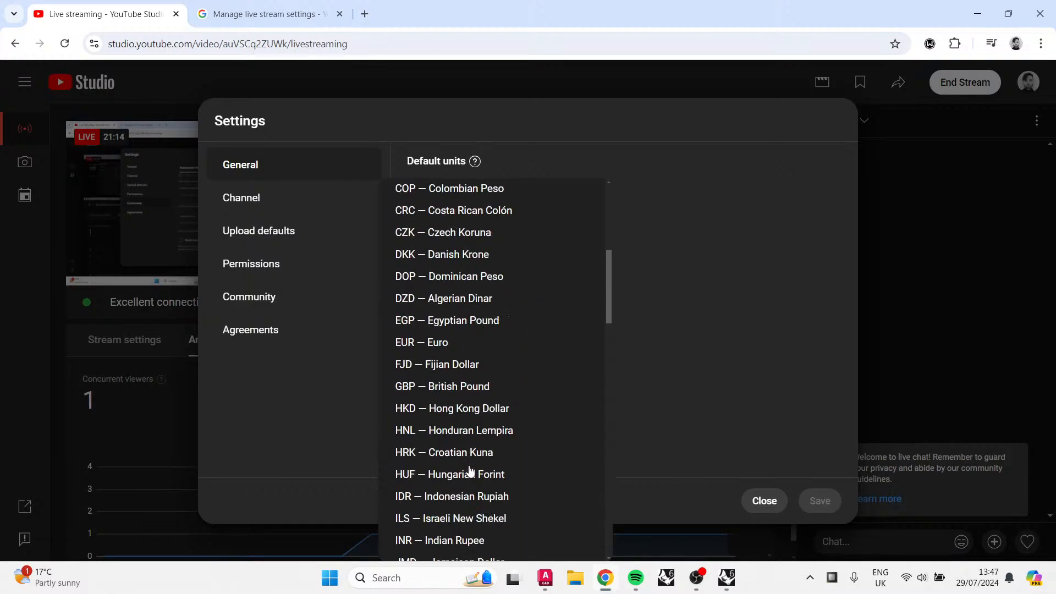
scroll(471, 471, "up", 2)
left_click(463, 446)
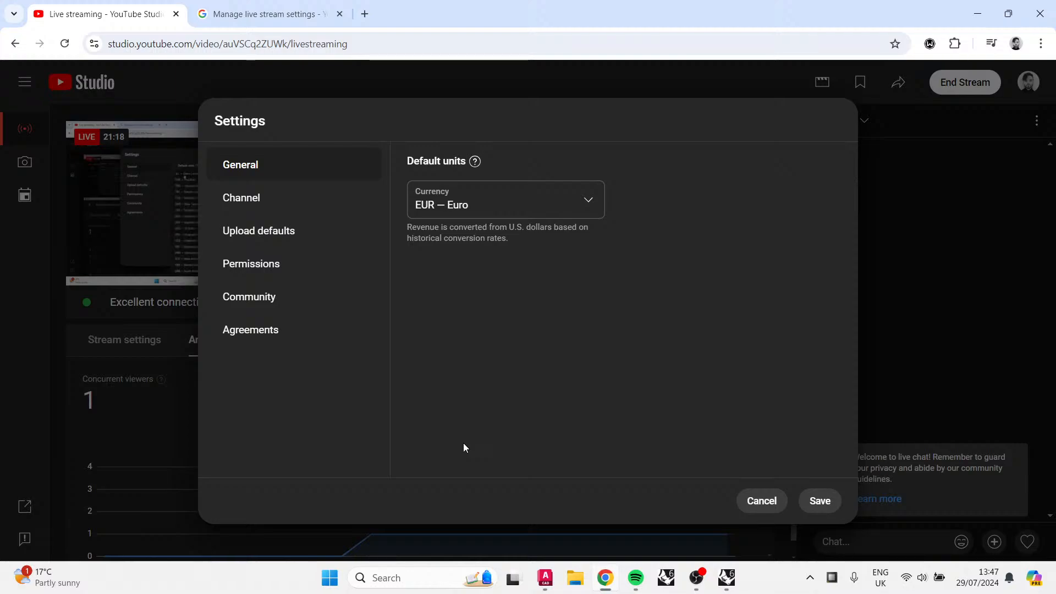
Step: Set the channel's country of residence to Ireland
left_click(246, 203)
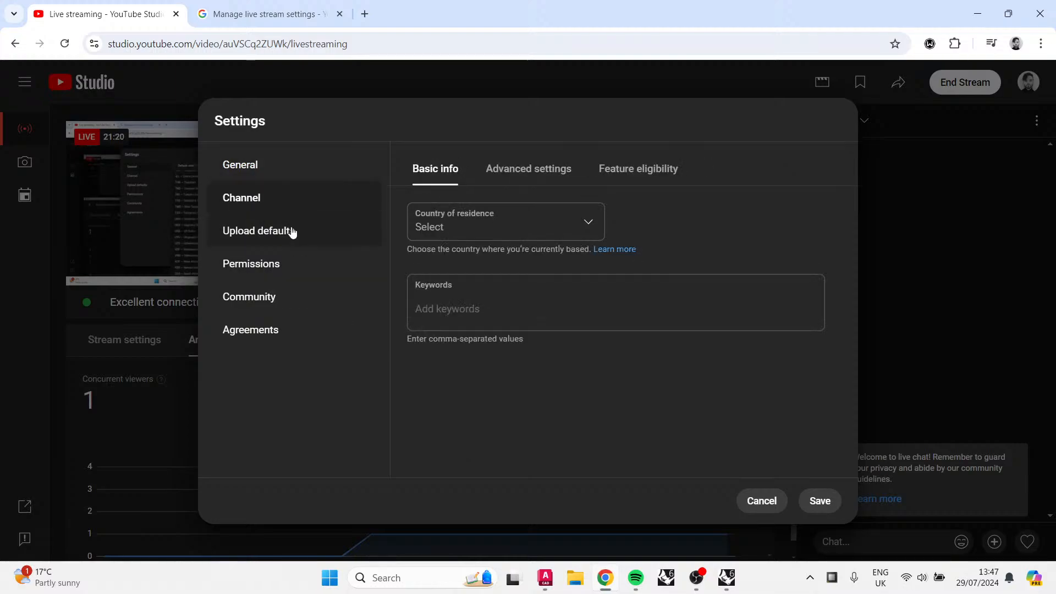
left_click(492, 227)
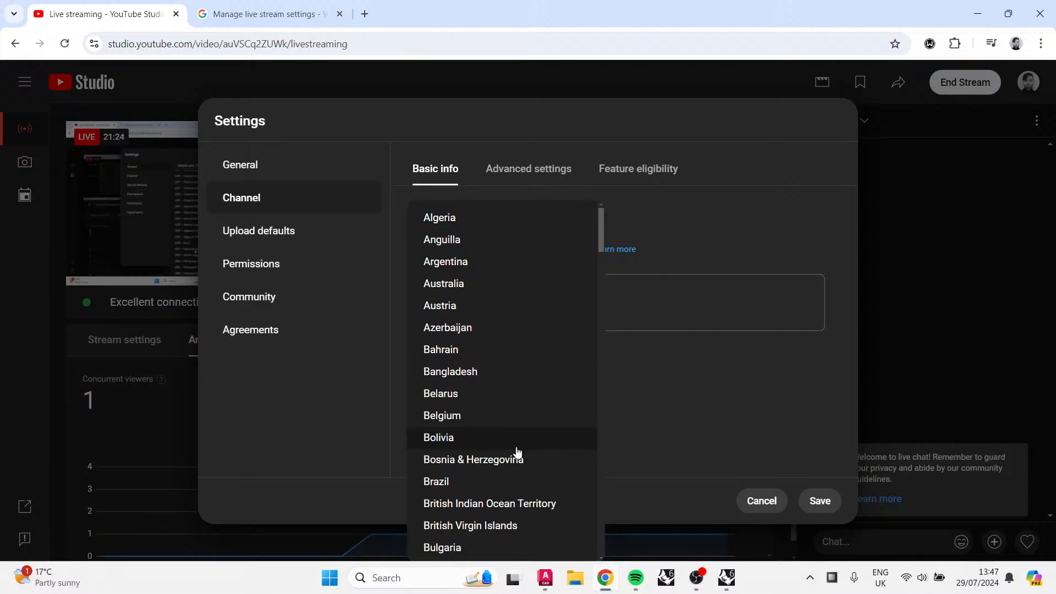
scroll(517, 452, "down", 10)
scroll(516, 453, "down", 4)
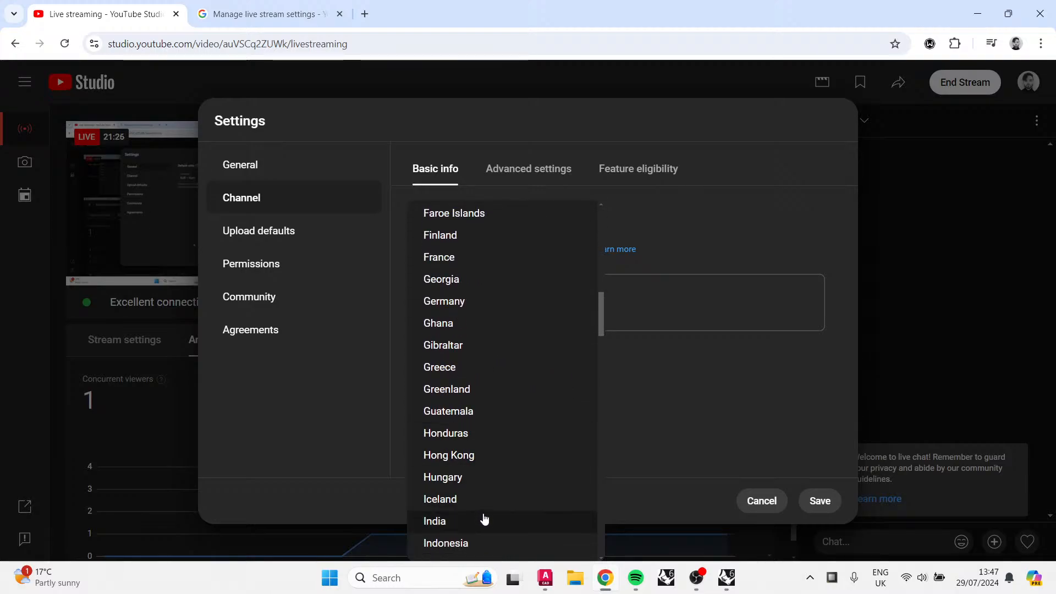
left_click(476, 448)
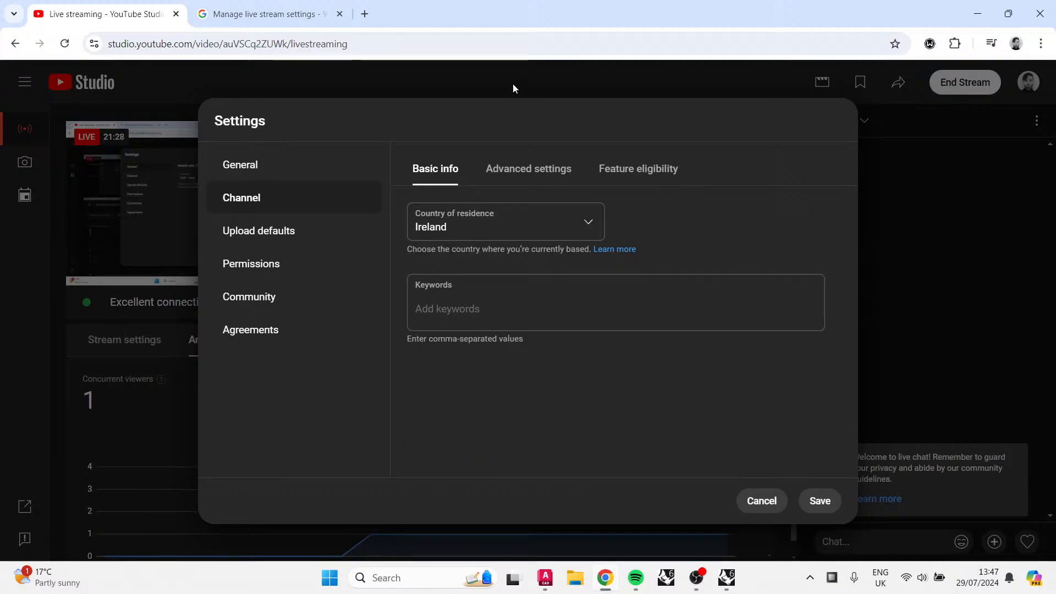
Step: Set the channel audience to not made for kids, and open the feature eligibility overview
left_click(566, 170)
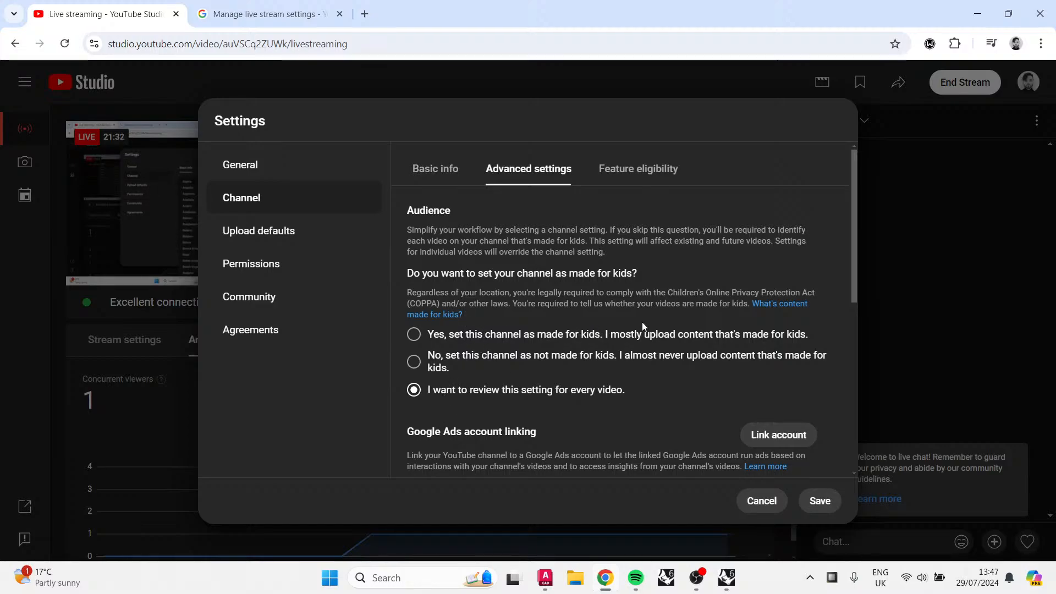
left_click(568, 364)
left_click(659, 169)
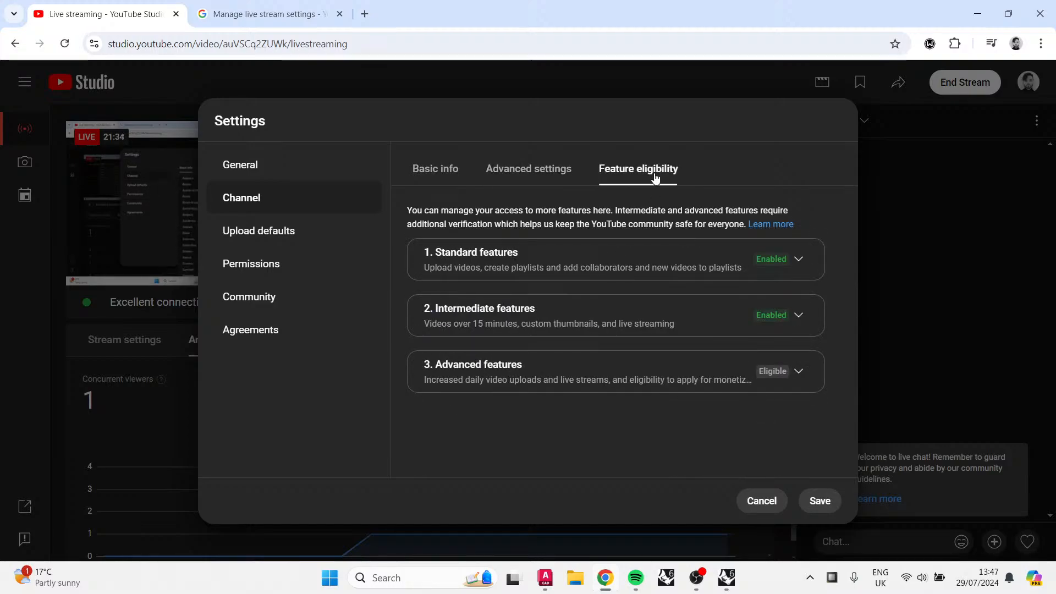
Step: Review the Upload defaults, Permissions, Community defaults and Agreements sections of the settings
left_click(315, 230)
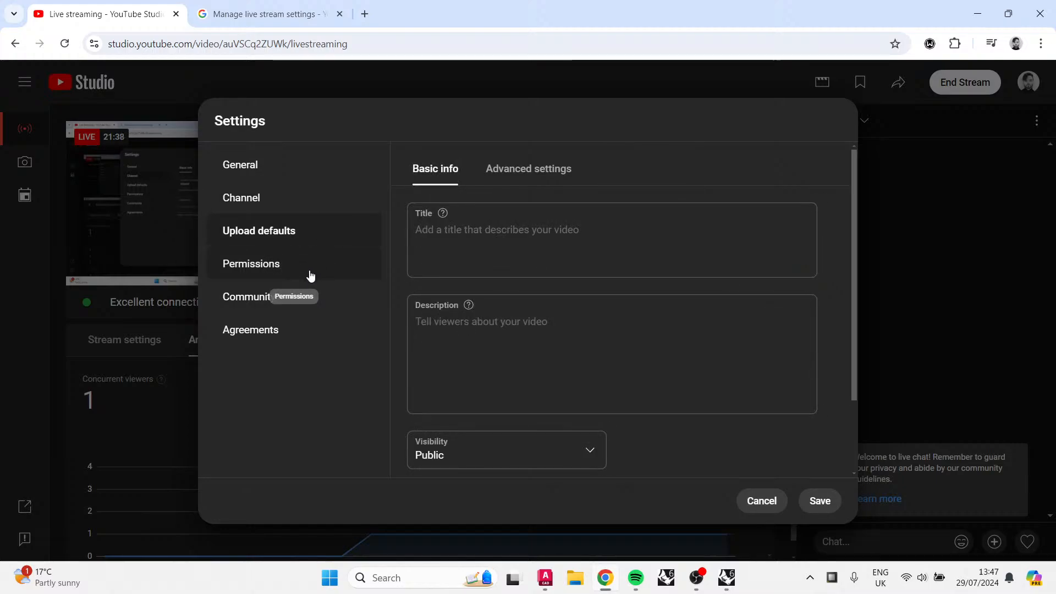
scroll(548, 392, "down", 2)
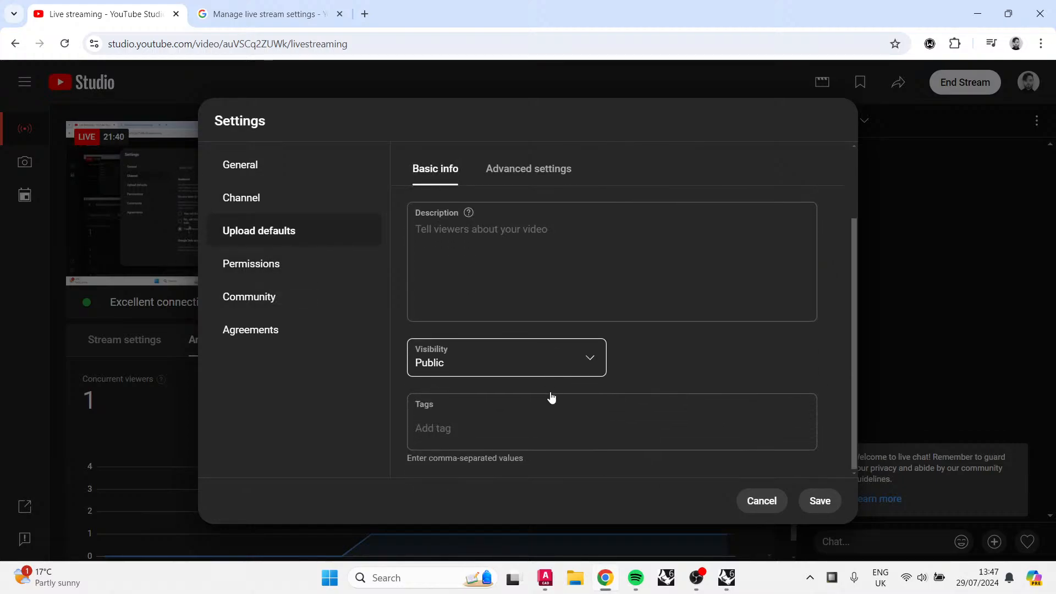
scroll(542, 429, "up", 2)
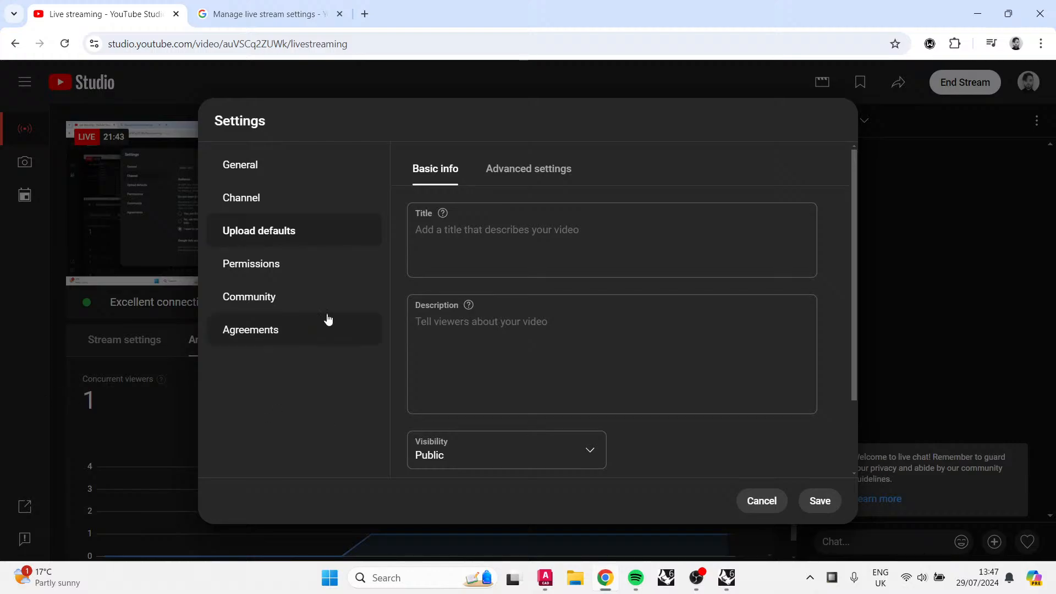
left_click(337, 260)
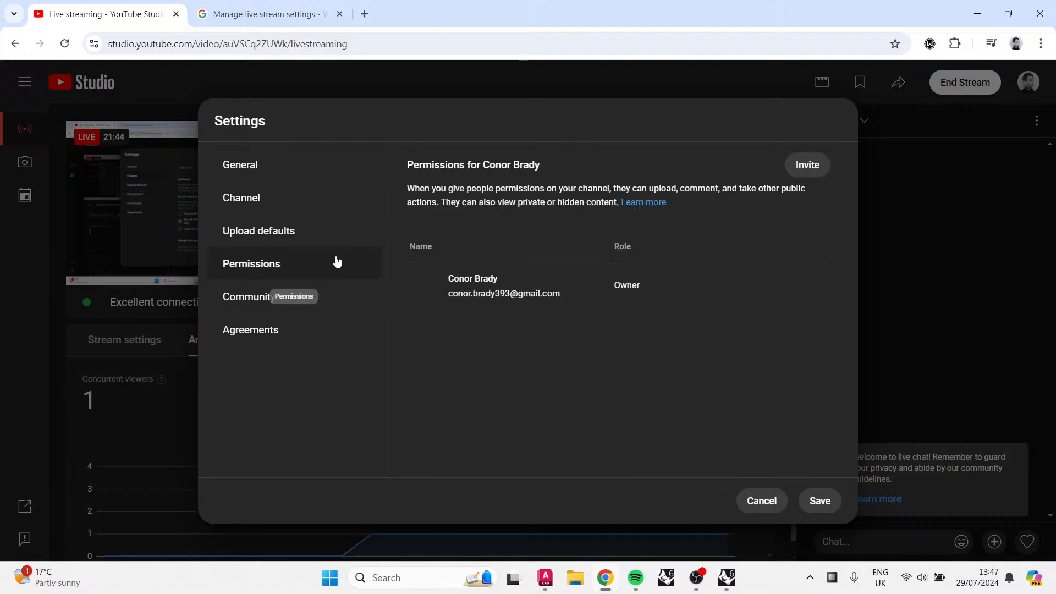
left_click(293, 311)
scroll(594, 268, "down", 6)
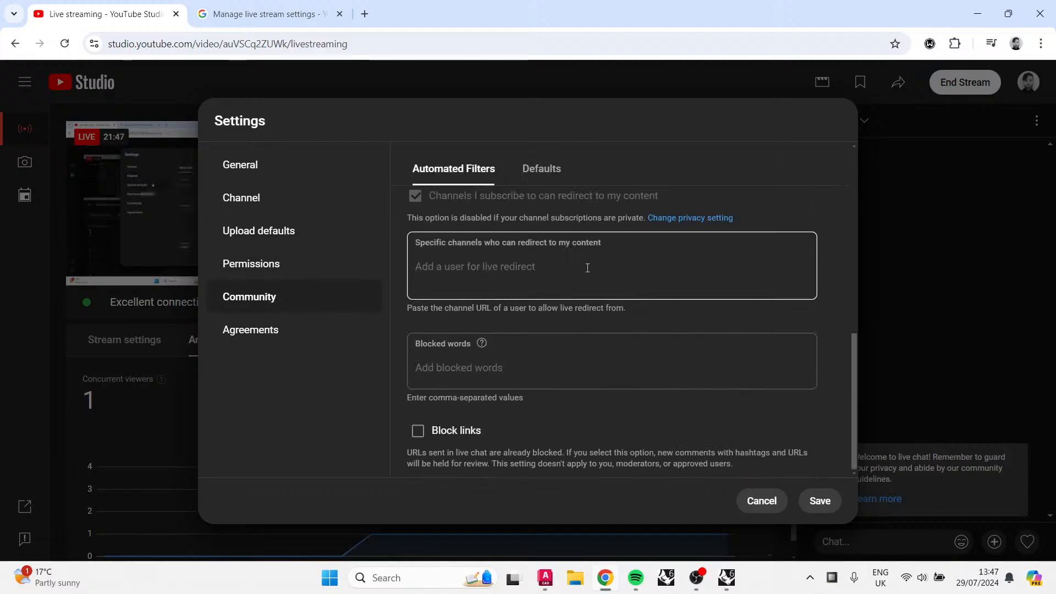
left_click(556, 168)
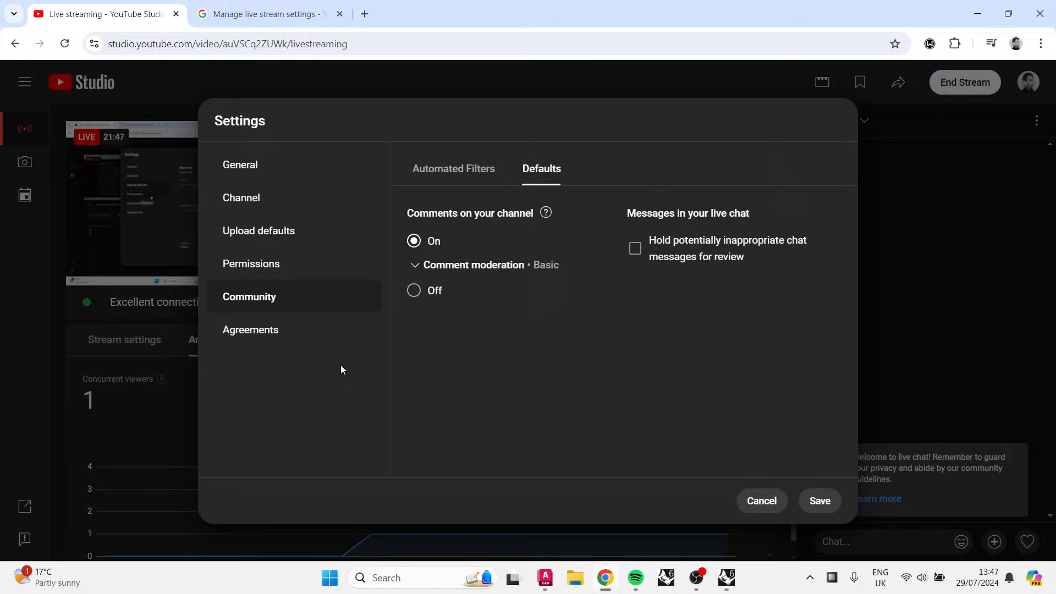
left_click(321, 341)
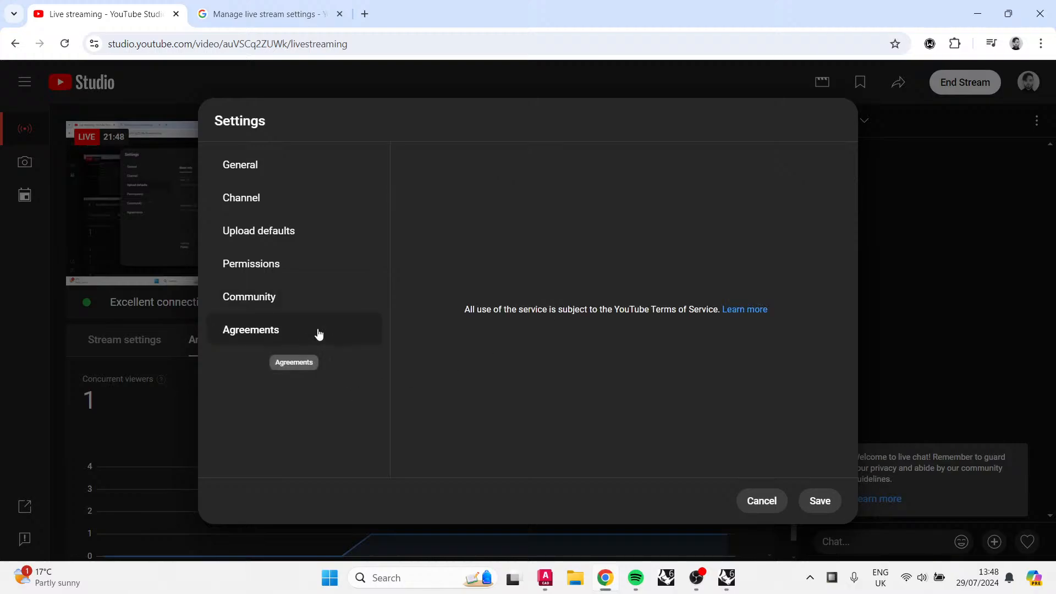
left_click(322, 165)
Step: Save the channel settings and close the stream's edit settings dialog
left_click(818, 502)
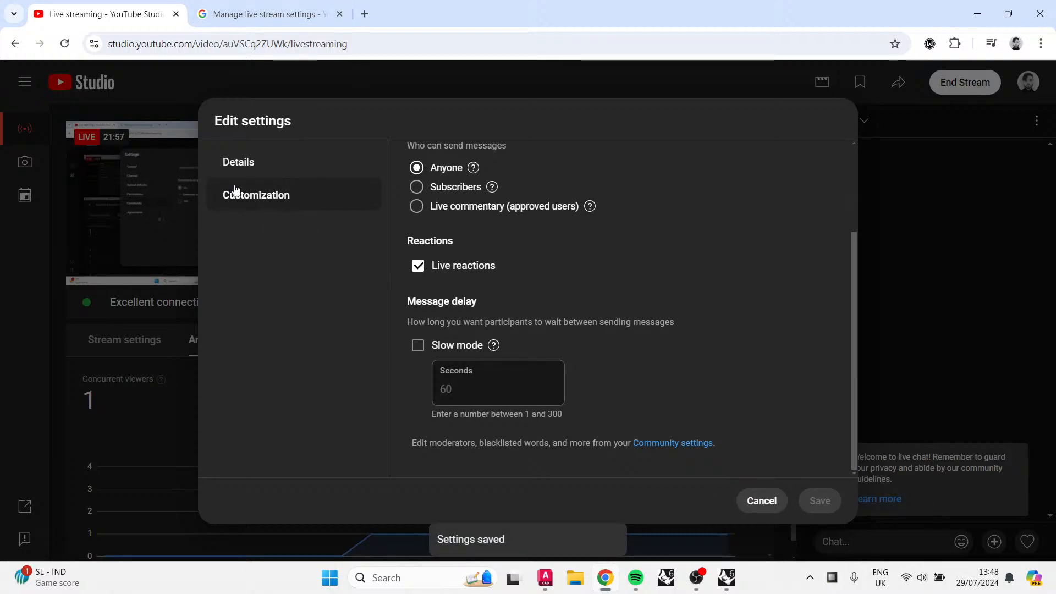
left_click(783, 510)
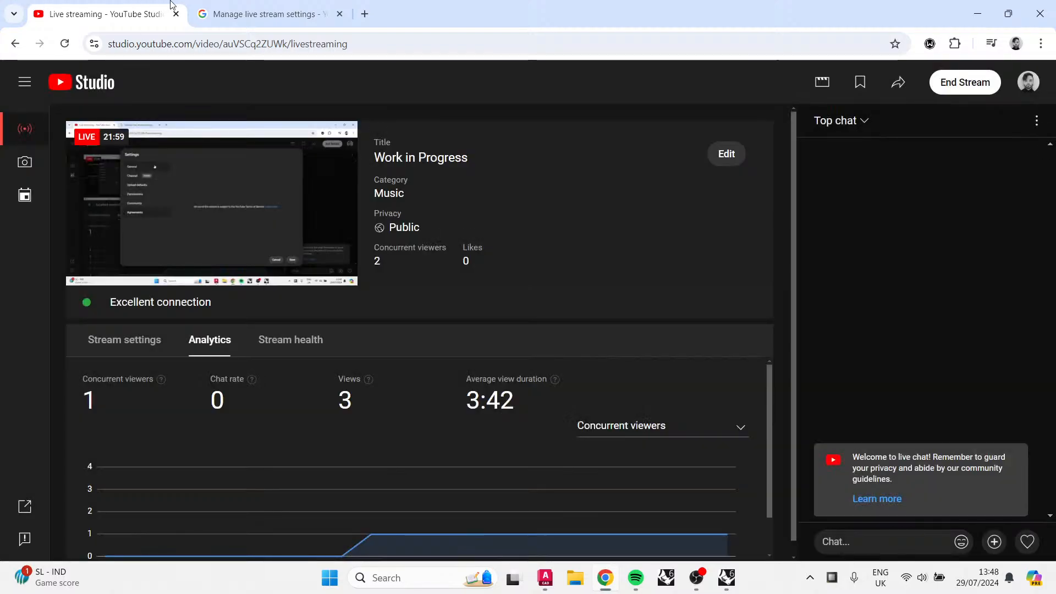
Step: Return to the help article and the earlier search results and scroll through them
left_click(268, 14)
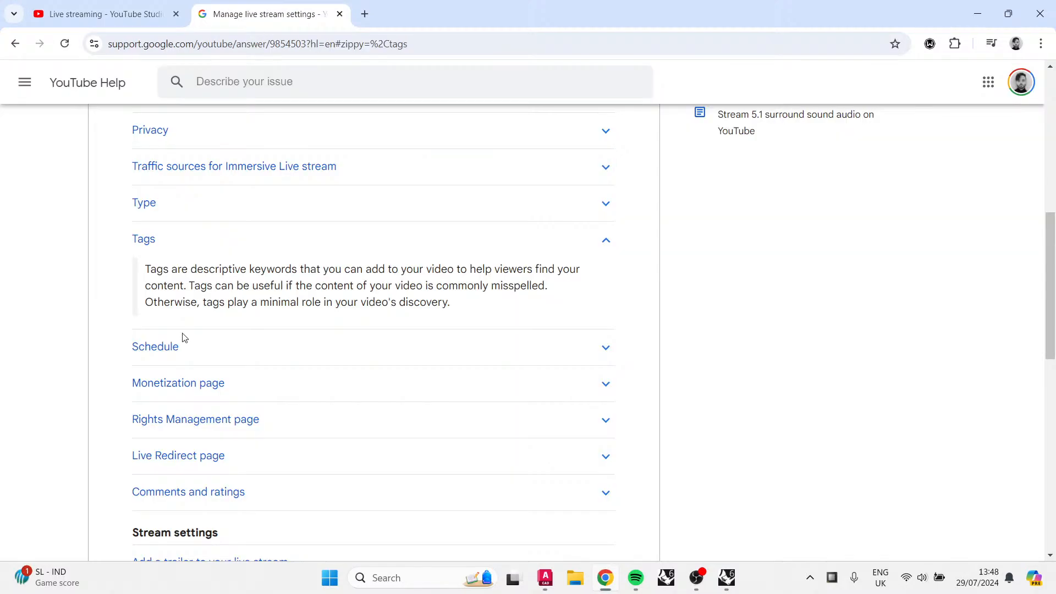
scroll(323, 416, "down", 7)
scroll(323, 417, "up", 4)
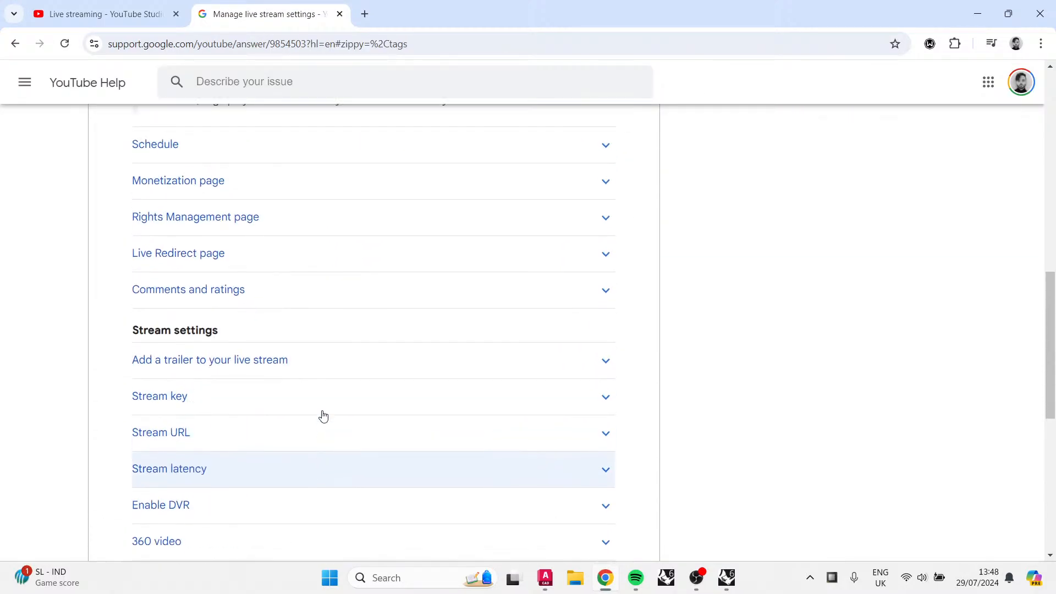
scroll(323, 416, "up", 10)
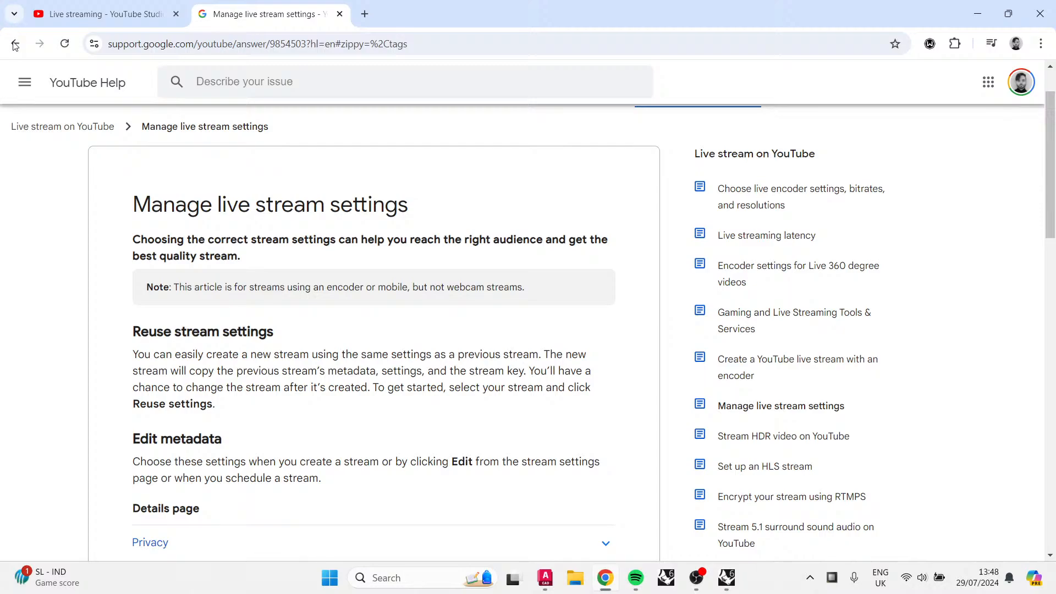
left_click(15, 44)
scroll(365, 235, "down", 4)
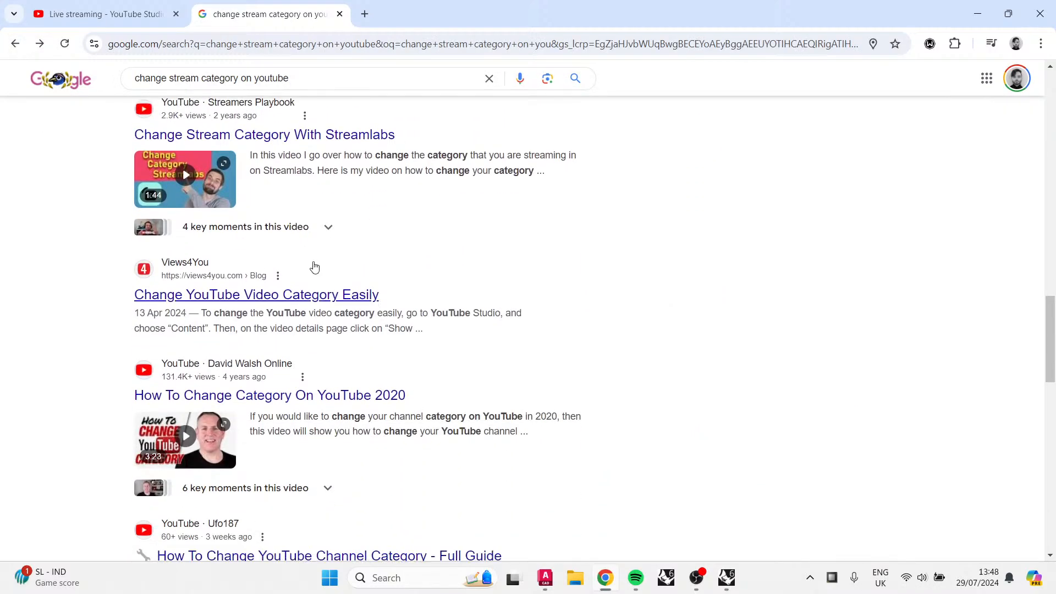
scroll(236, 297, "down", 1)
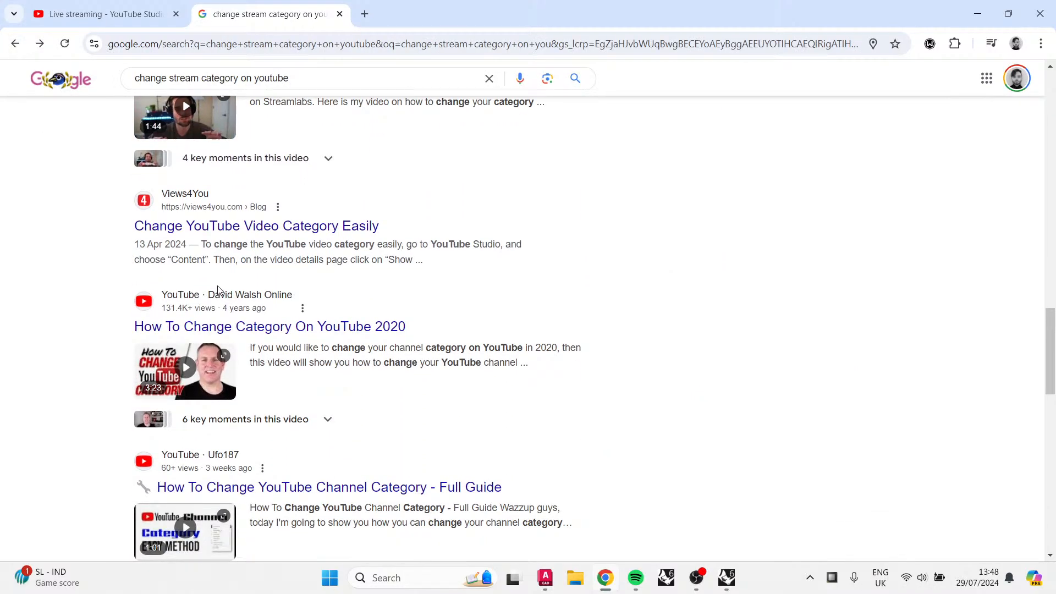
scroll(218, 290, "down", 3)
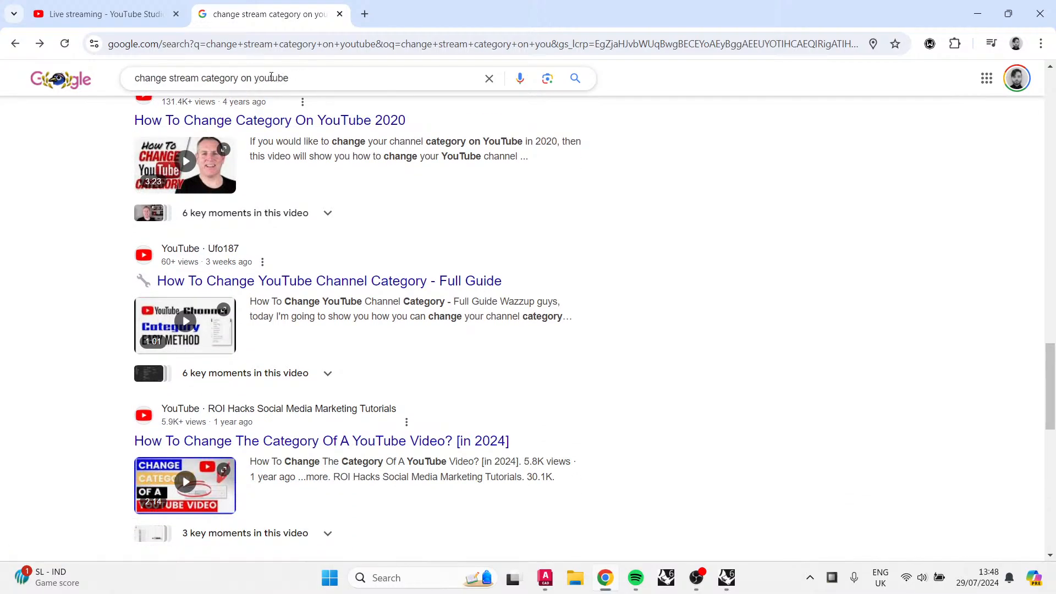
Step: Refine the Google search to "change stream category on youtube live"
left_click(309, 70)
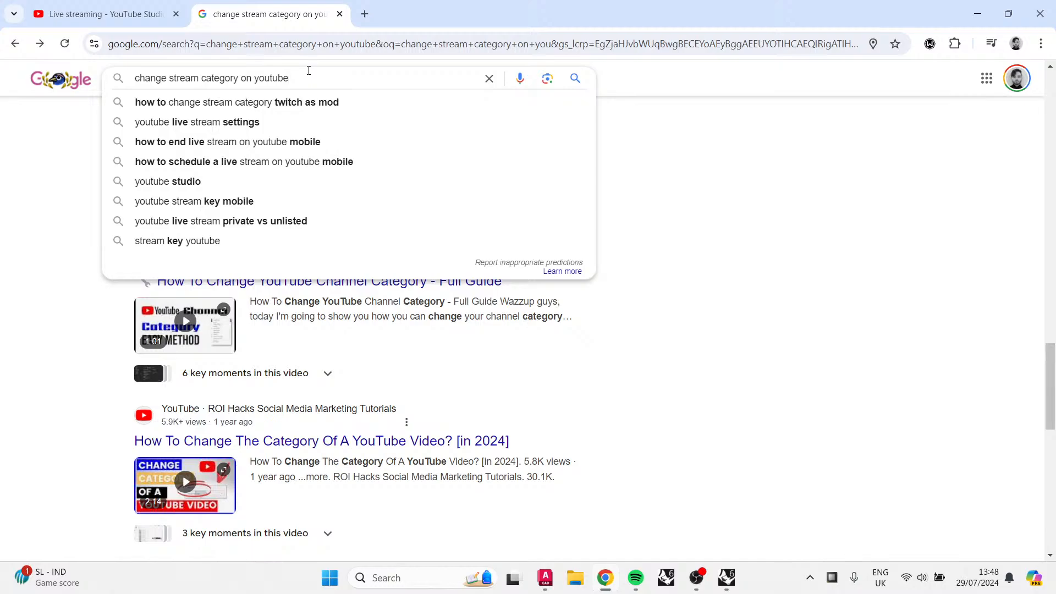
type("live")
key("Return")
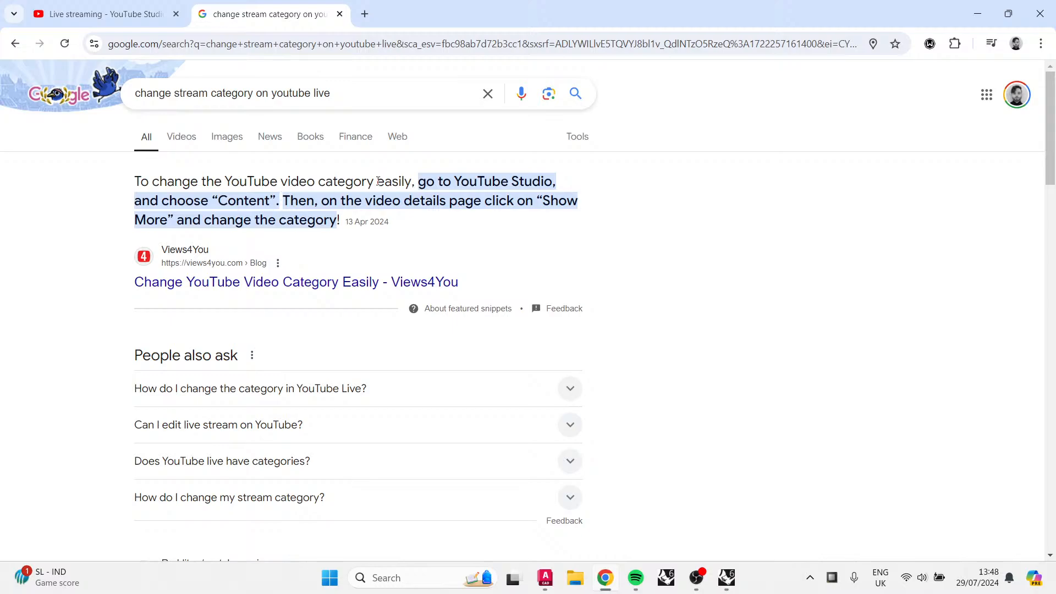
Step: Scroll through the new results, reopen the Manage live stream settings article, and return to the stream page
scroll(360, 306, "down", 5)
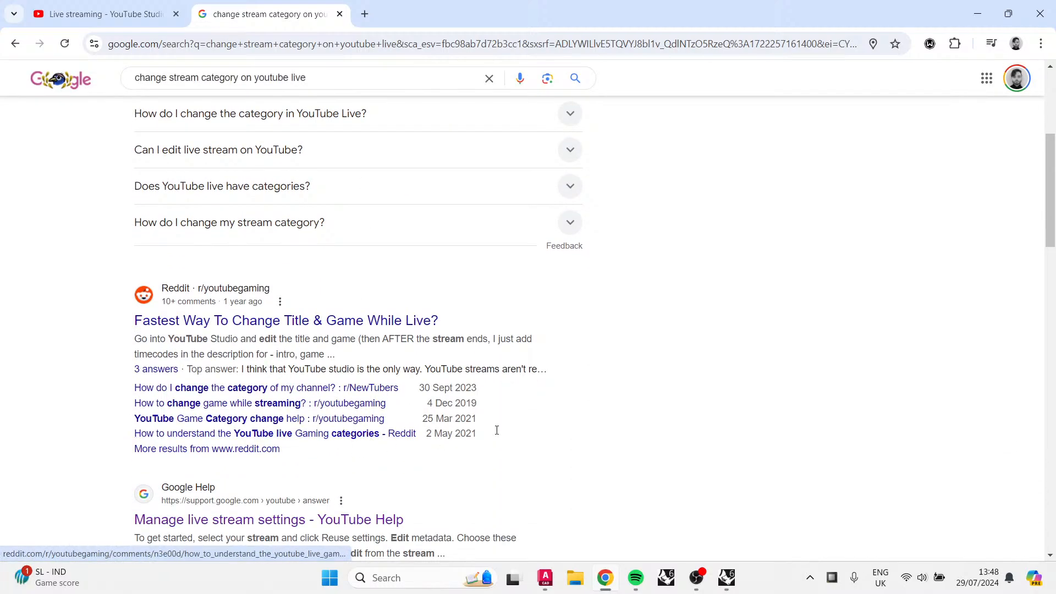
scroll(495, 428, "down", 2)
scroll(385, 462, "down", 2)
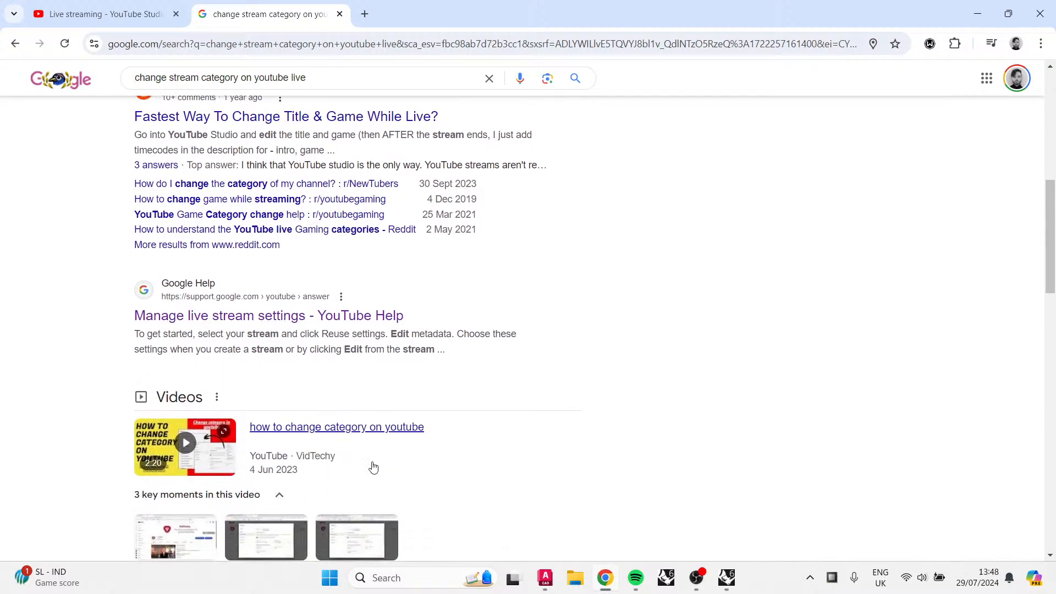
scroll(370, 465, "down", 2)
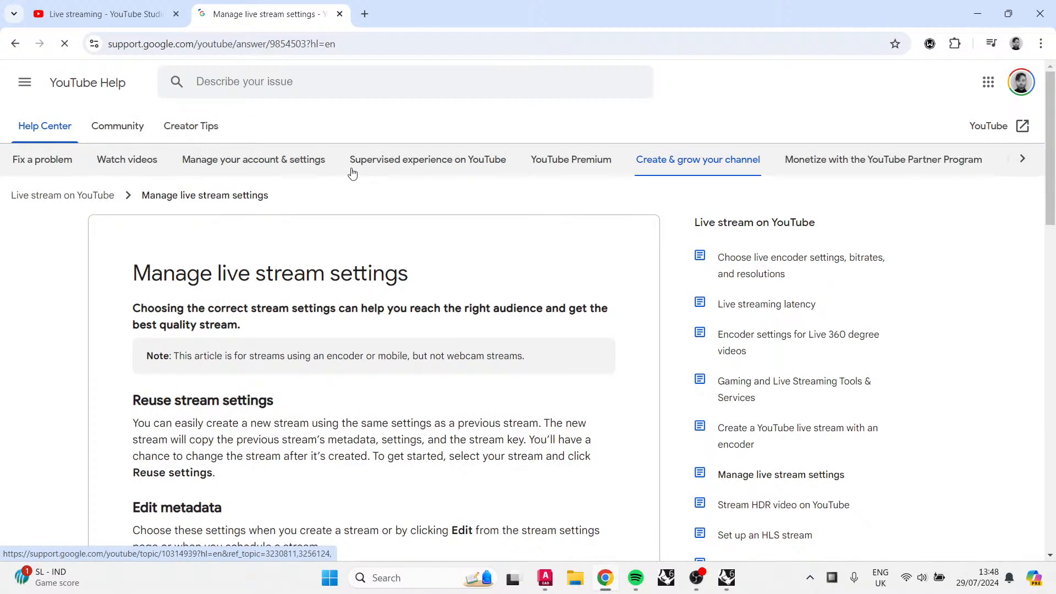
scroll(329, 466, "down", 5)
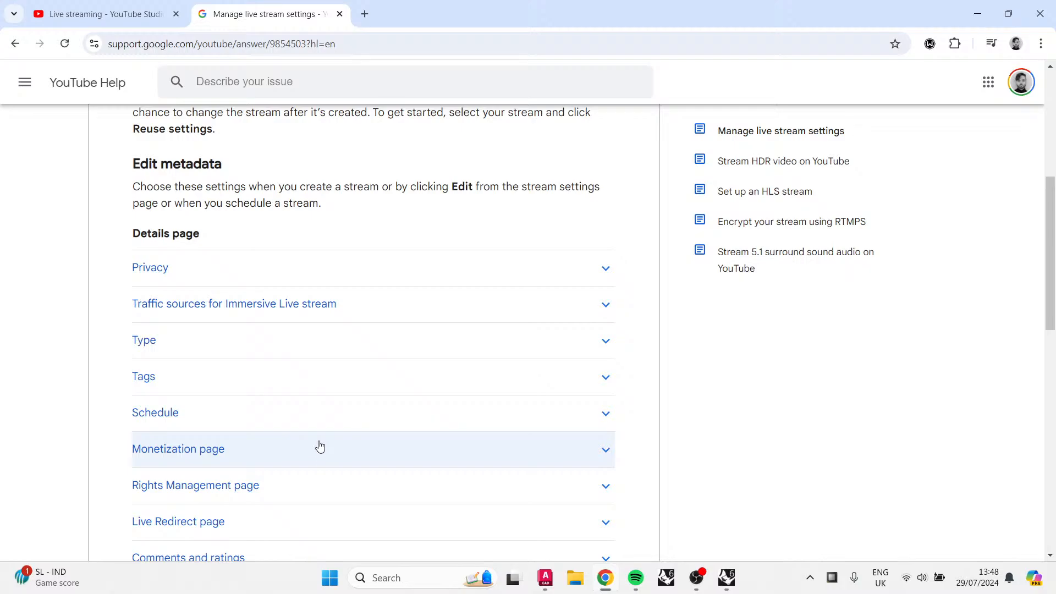
left_click(180, 7)
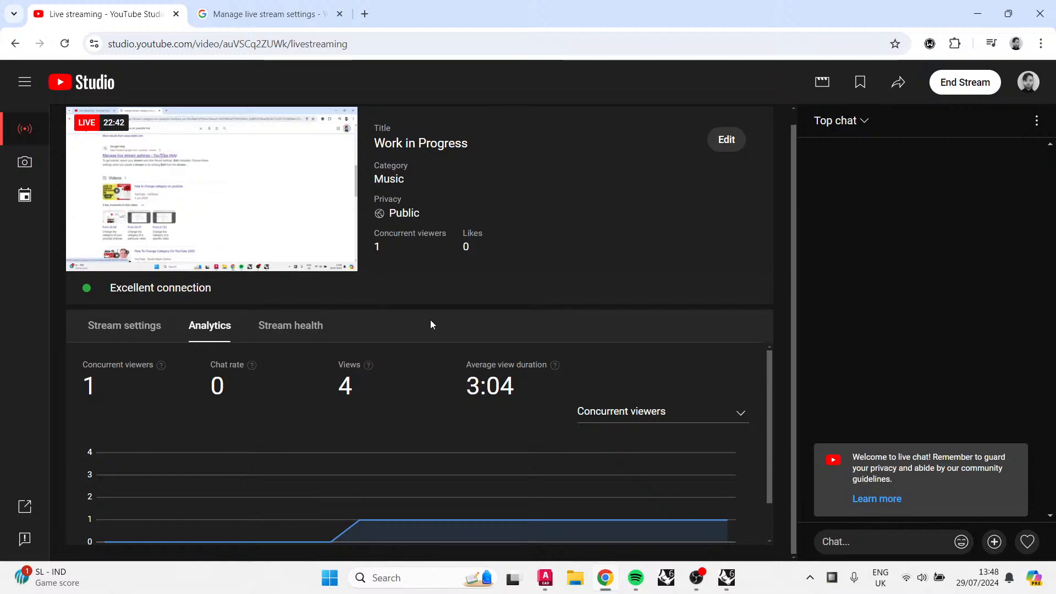
Step: Open the stream's edit settings, cancel them without changes, and minimize the browser to return to AutoCAD
left_click(726, 140)
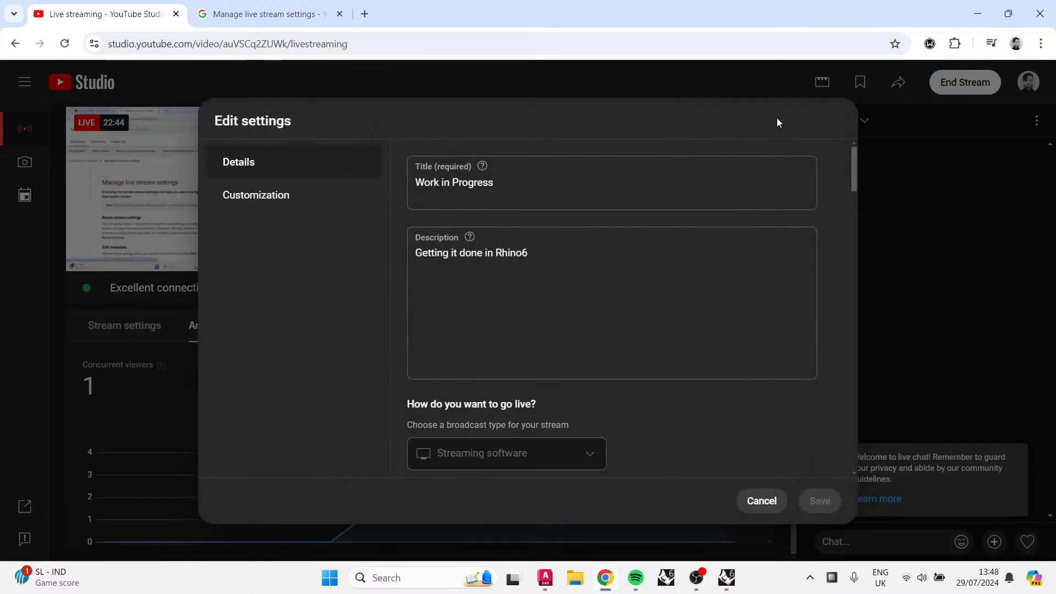
left_click(756, 502)
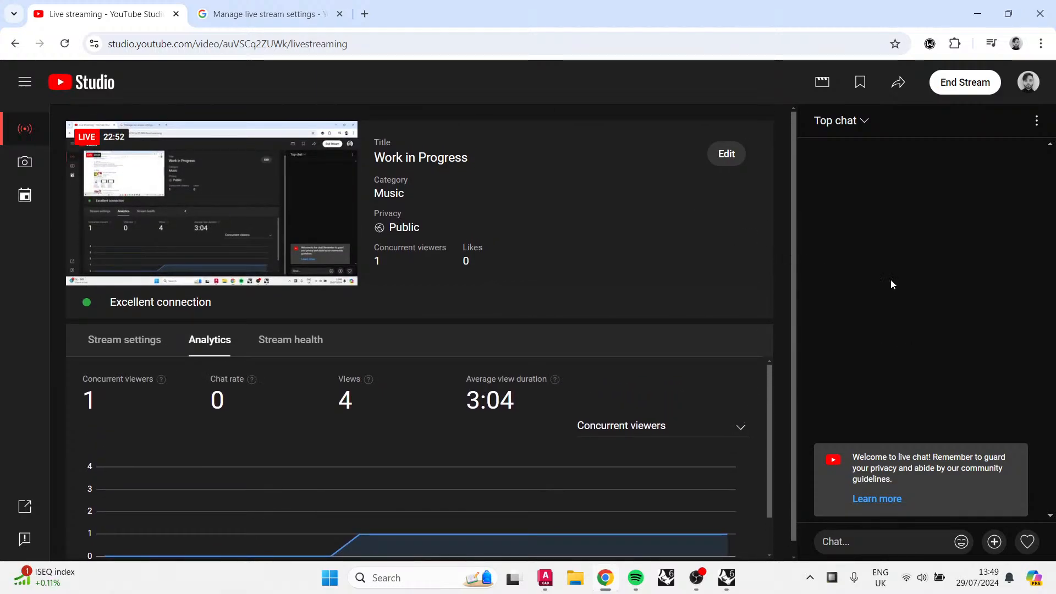
left_click(978, 14)
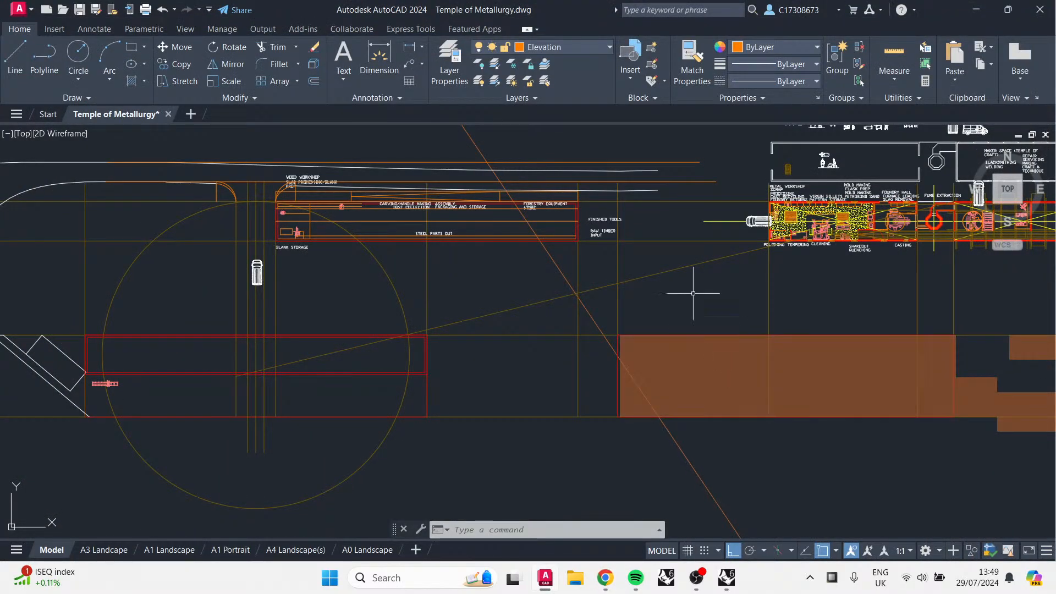
Step: Zoom and pan around the wood workshop area of the site plan to examine its layout and labels
scroll(432, 186, "up", 5)
mouse_move(478, 294)
middle_mouse_down()
mouse_move(505, 318)
mouse_move(498, 339)
middle_mouse_up()
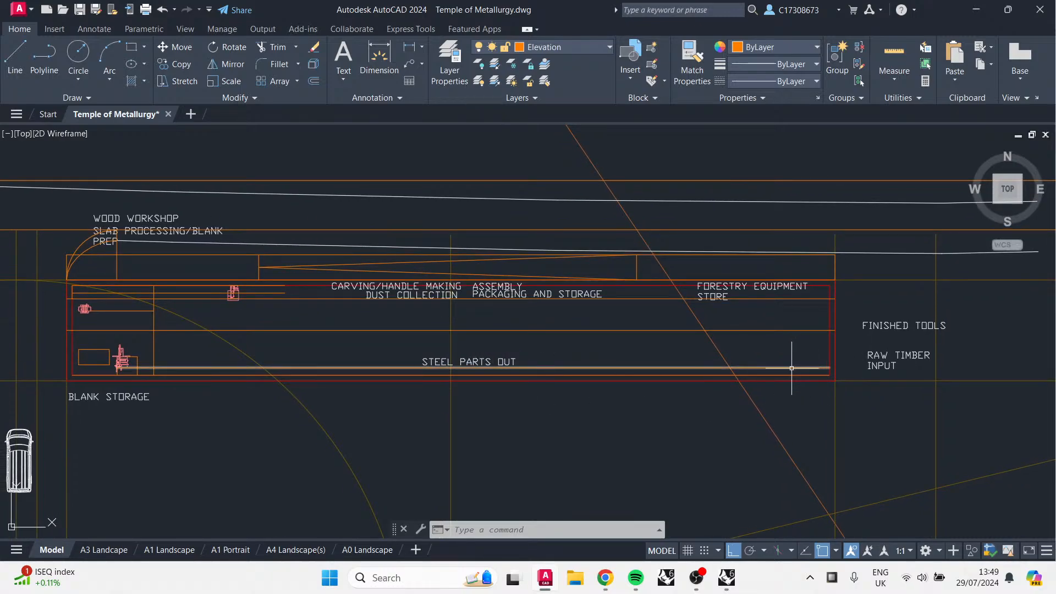
mouse_move(791, 368)
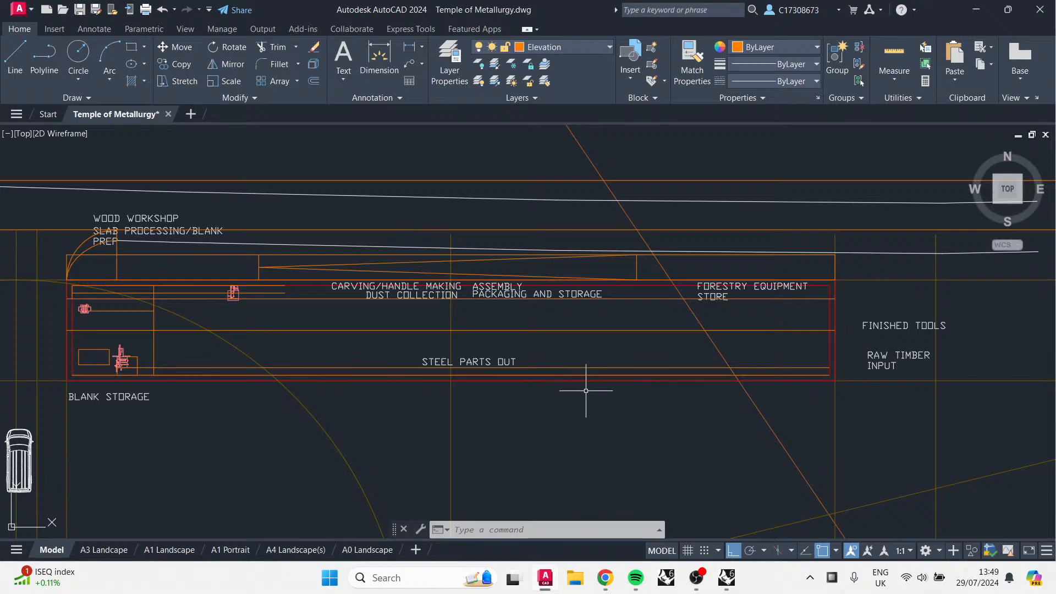
middle_click_drag(512, 407, 542, 402)
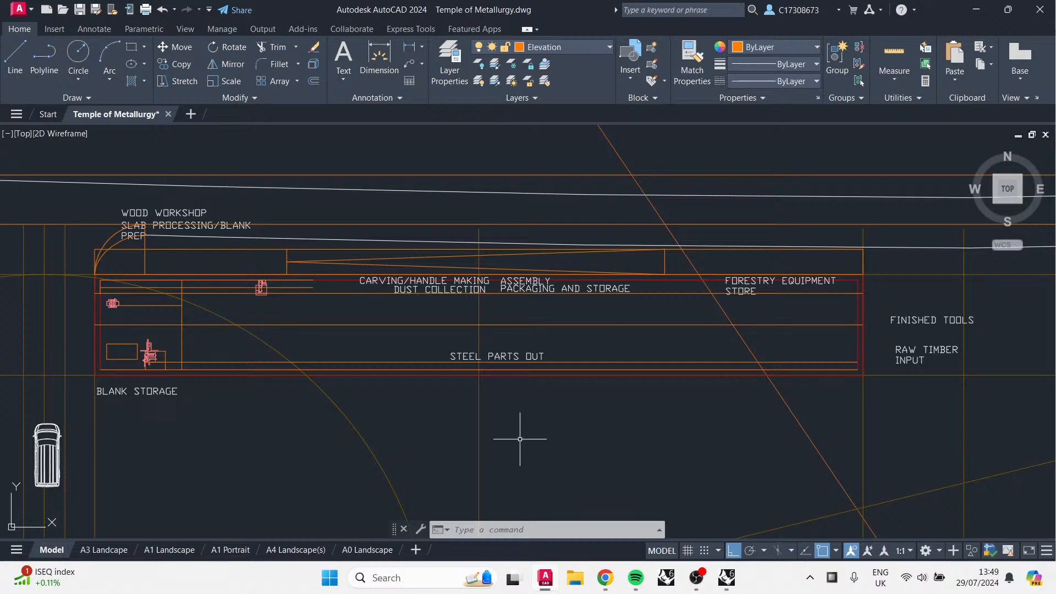
mouse_move(611, 347)
middle_mouse_down()
mouse_move(608, 335)
mouse_move(587, 391)
mouse_move(532, 382)
middle_mouse_up()
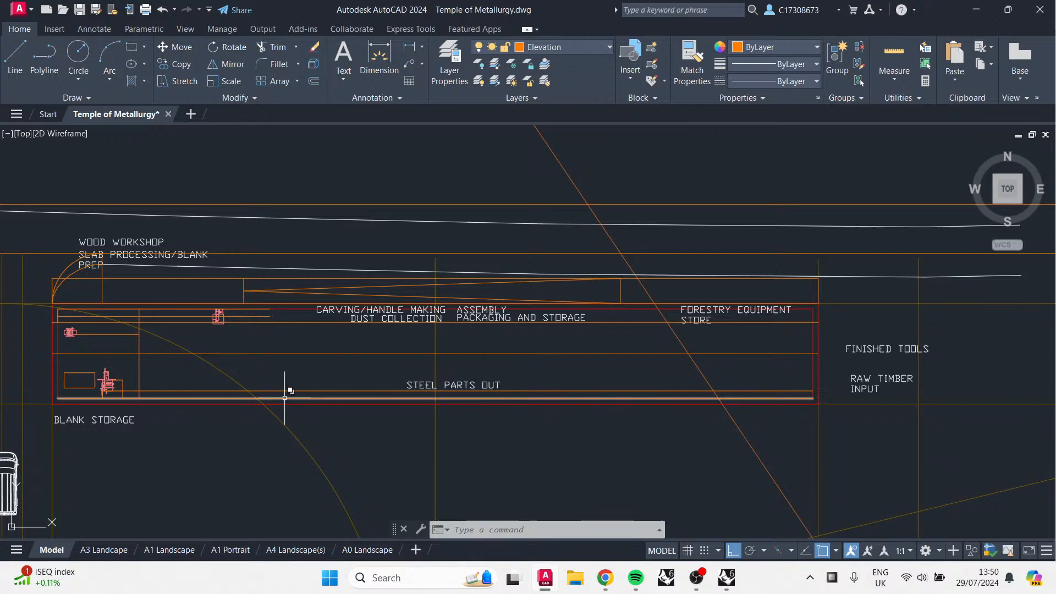
middle_click_drag(279, 429, 287, 420)
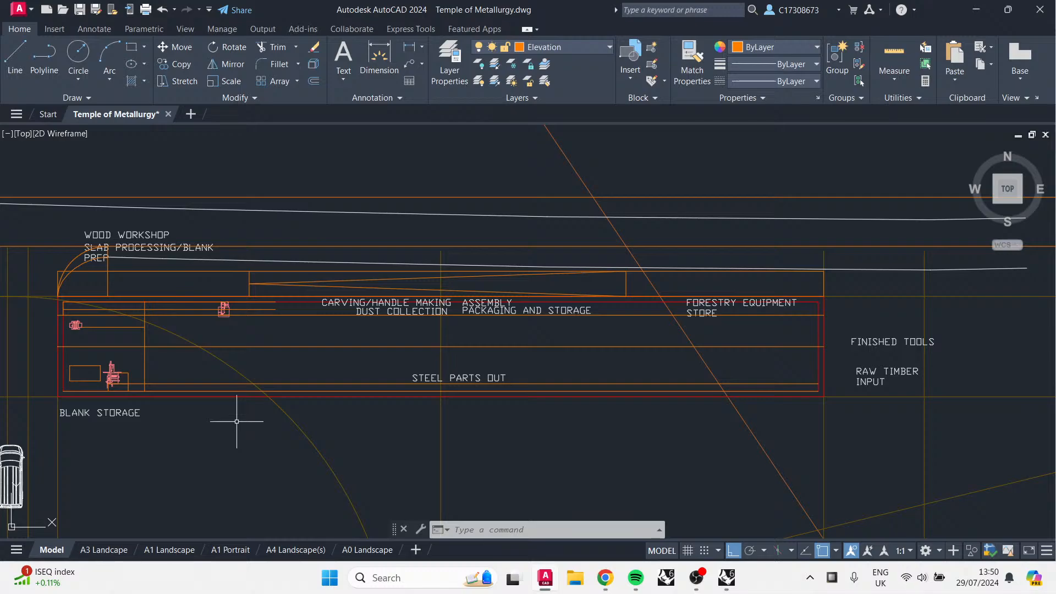
middle_click_drag(235, 421, 285, 417)
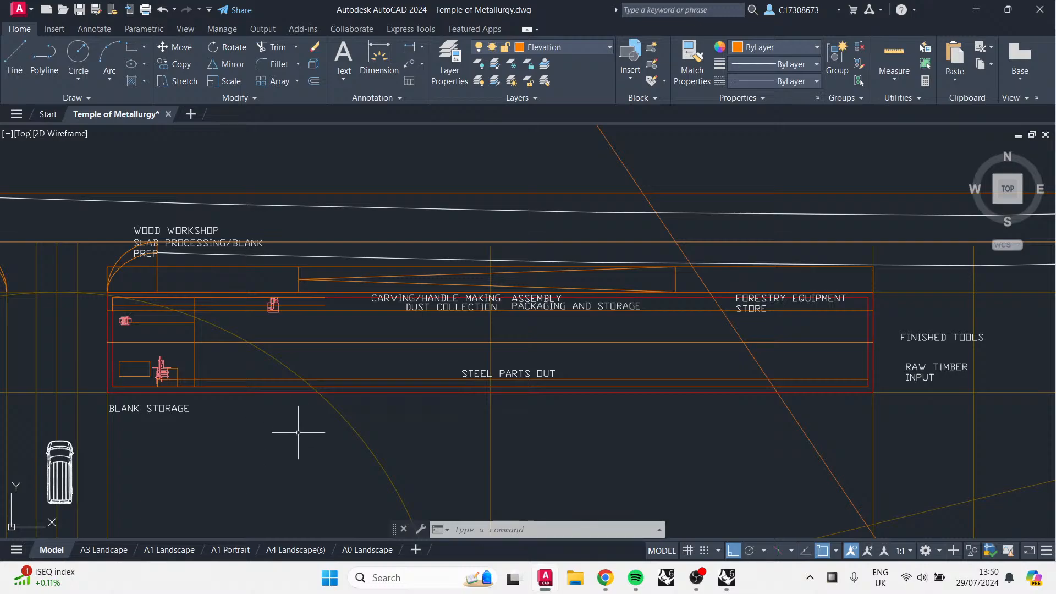
middle_click_drag(397, 390, 427, 370)
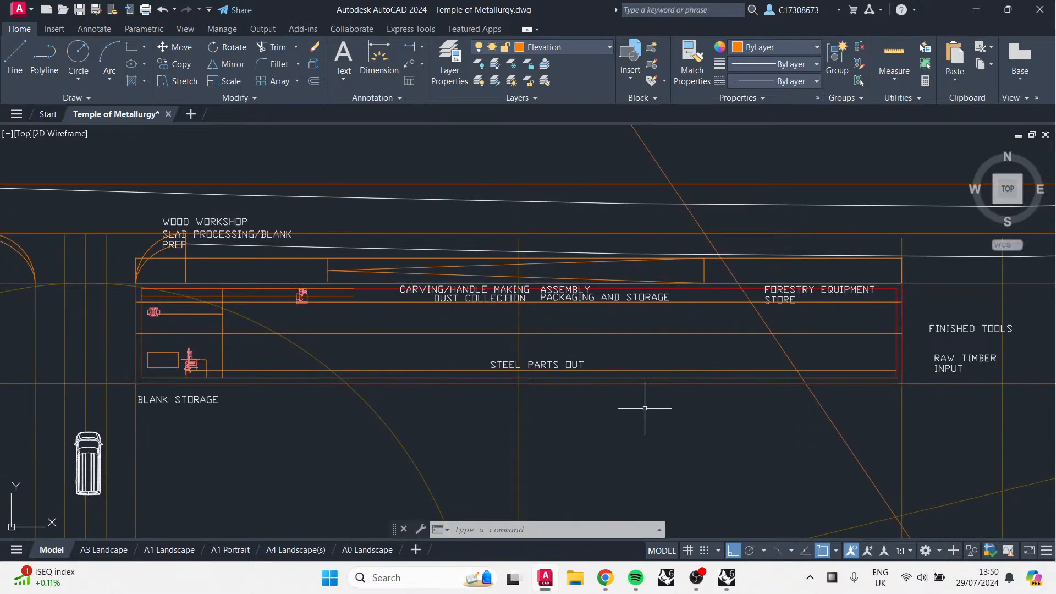
Step: Zoom and pan across the foundry building and equipment blocks, then back to the wood workshop, to examine the drawing
scroll(644, 408, "down", 5)
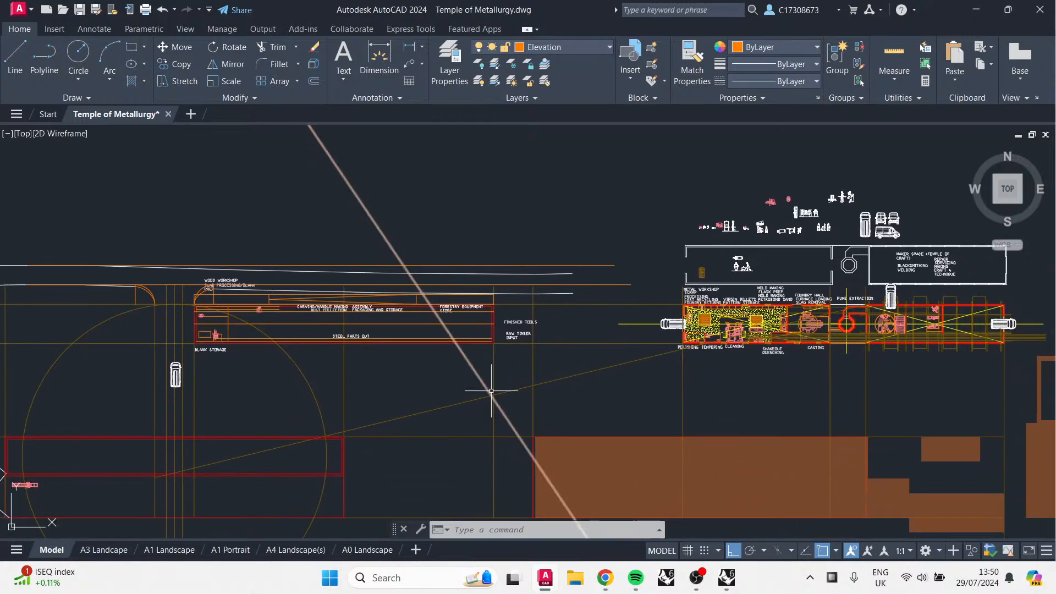
scroll(983, 299, "up", 6)
middle_click_drag(810, 451, 950, 366)
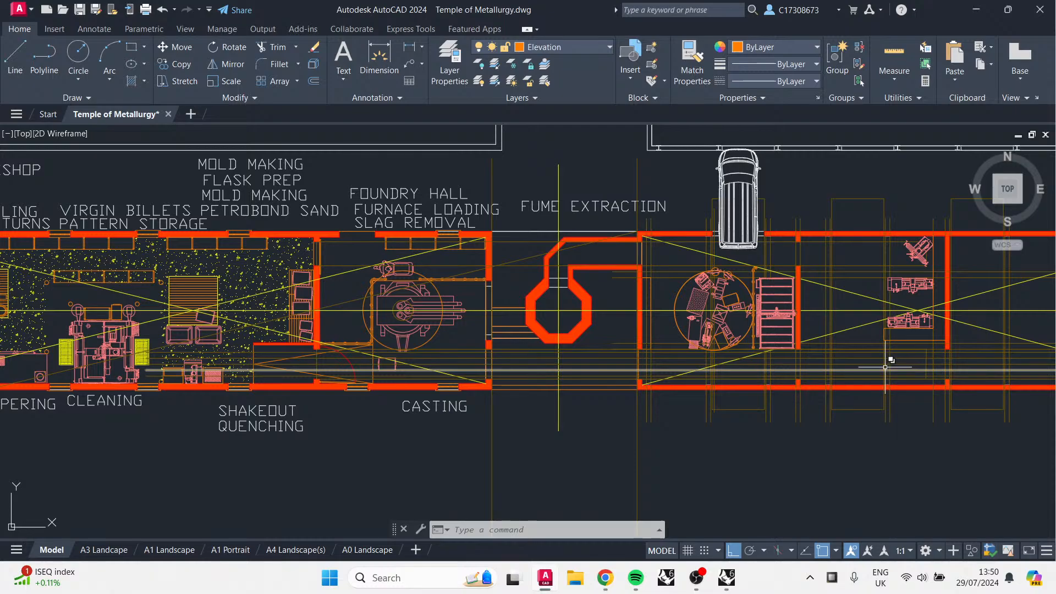
scroll(643, 424, "down", 2)
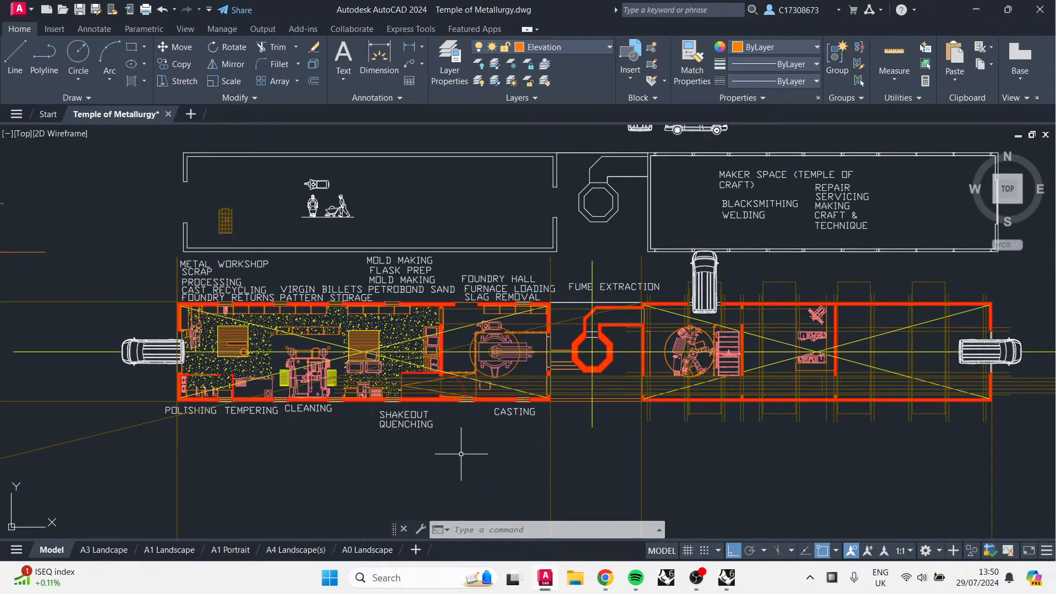
scroll(468, 465, "down", 2)
mouse_move(494, 438)
middle_mouse_down()
mouse_move(700, 377)
mouse_move(856, 433)
mouse_move(816, 447)
middle_mouse_up()
scroll(671, 243, "up", 2)
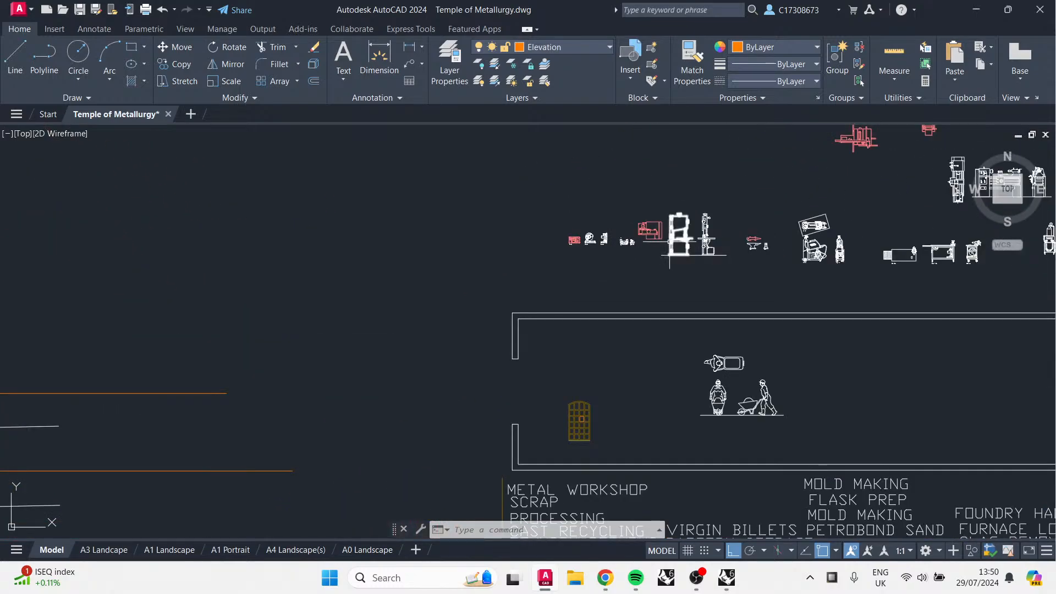
scroll(669, 240, "down", 6)
scroll(667, 232, "up", 10)
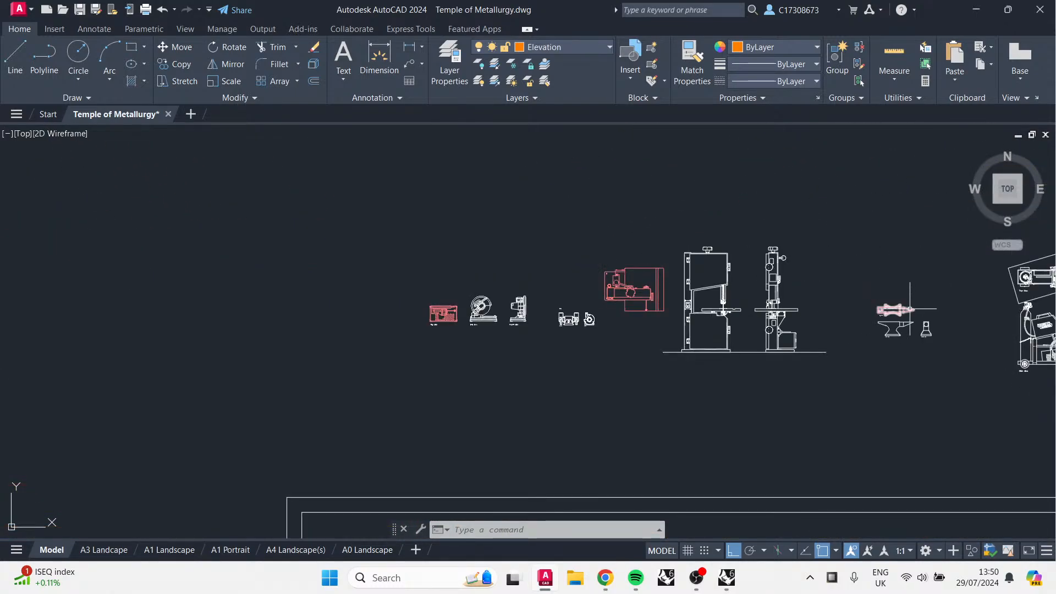
scroll(755, 363, "down", 12)
middle_click_drag(504, 401, 621, 277)
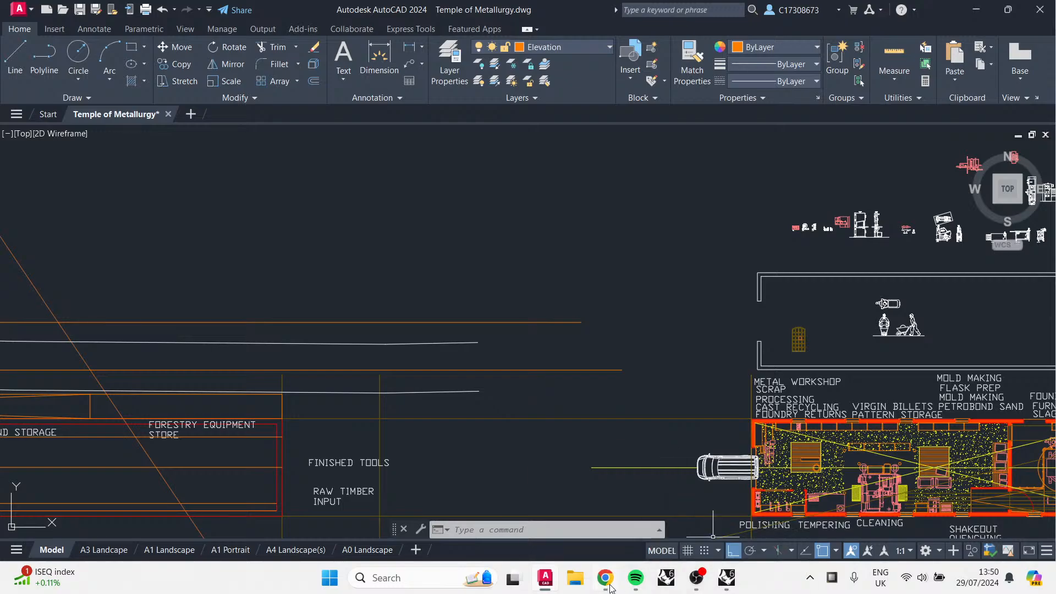
mouse_move(609, 584)
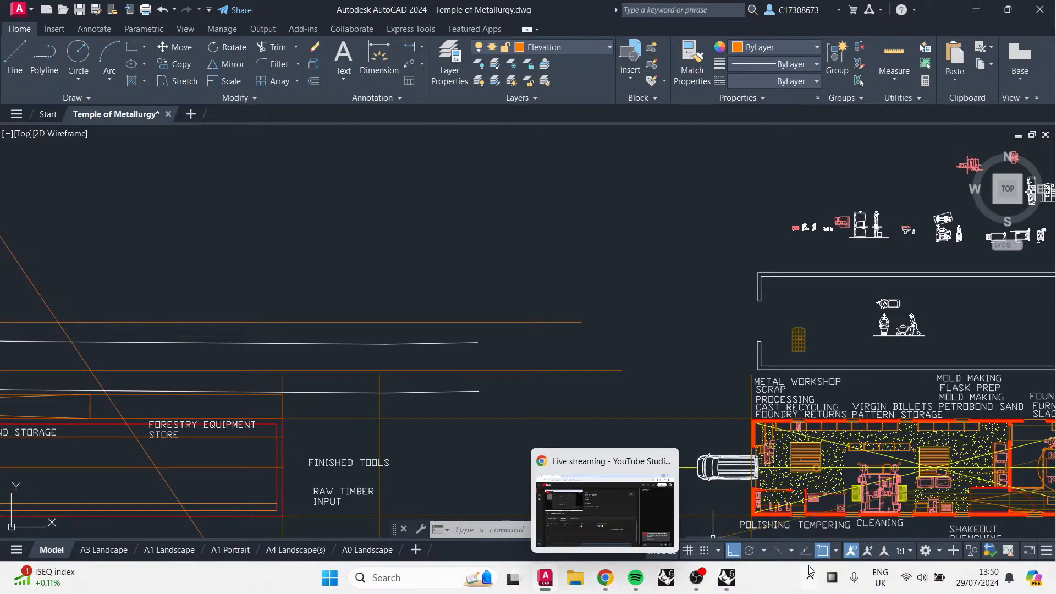
scroll(546, 370, "down", 4)
mouse_move(445, 408)
middle_mouse_down()
mouse_move(417, 390)
mouse_move(464, 349)
middle_mouse_up()
scroll(254, 360, "up", 6)
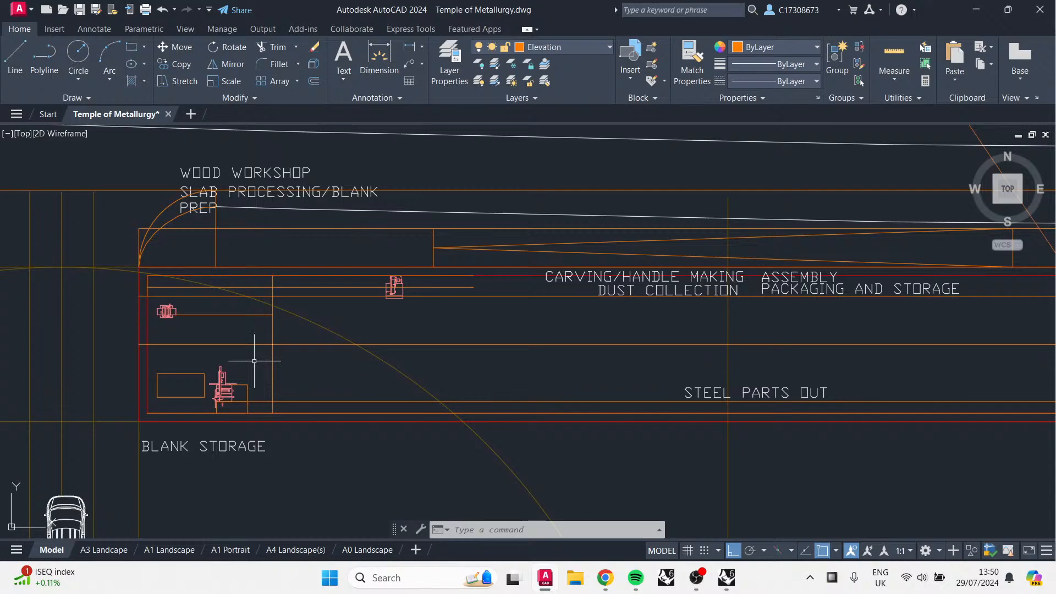
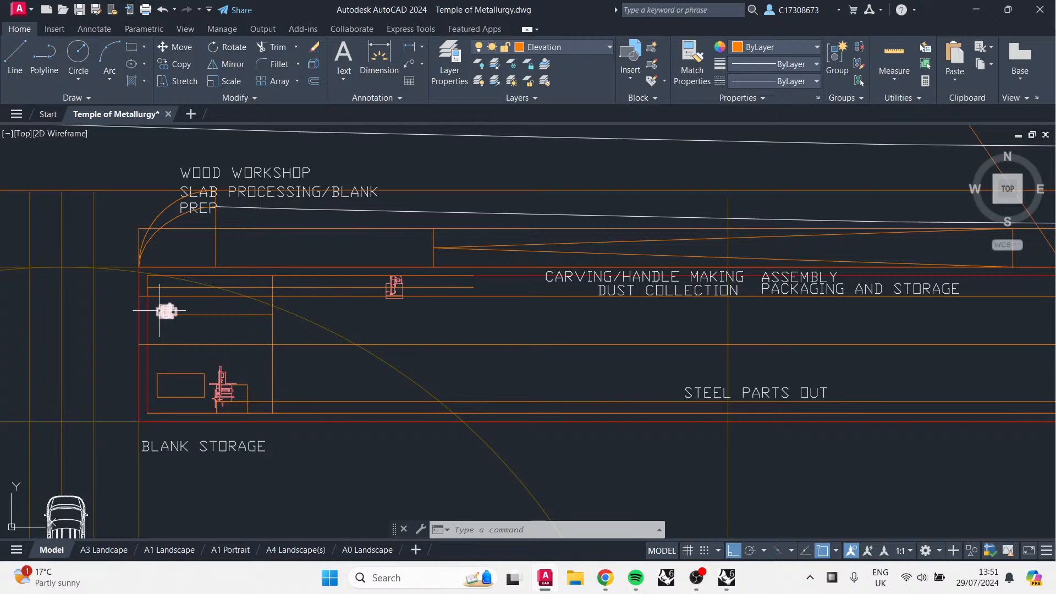
Step: Zoom and pan across the workshop row of the site plan to examine its buildings and labels
scroll(471, 396, "down", 2)
mouse_move(470, 402)
middle_mouse_down()
mouse_move(472, 392)
mouse_move(411, 415)
middle_mouse_up()
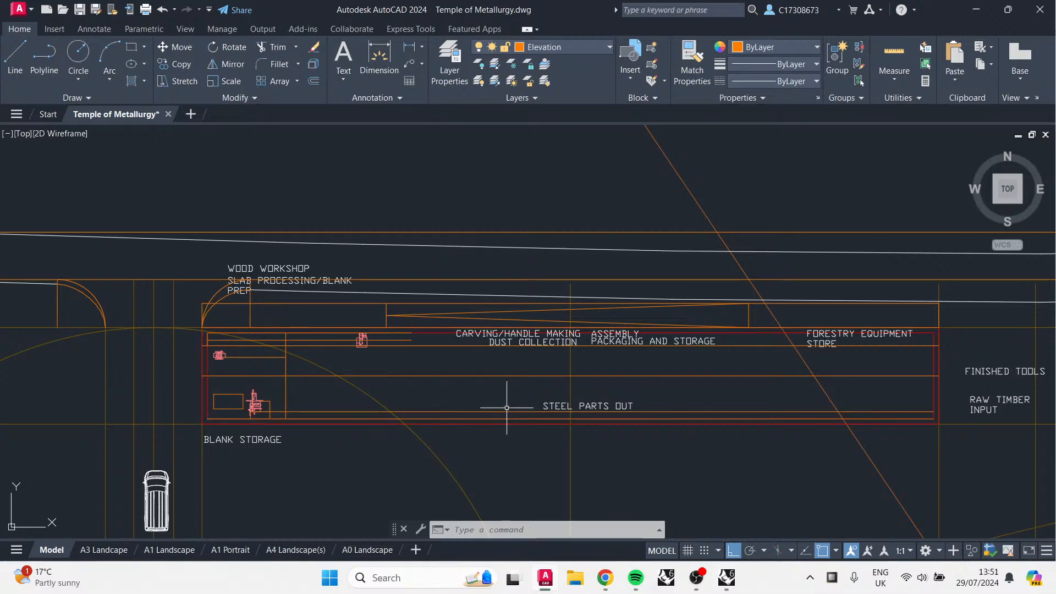
middle_click_drag(581, 449, 578, 437)
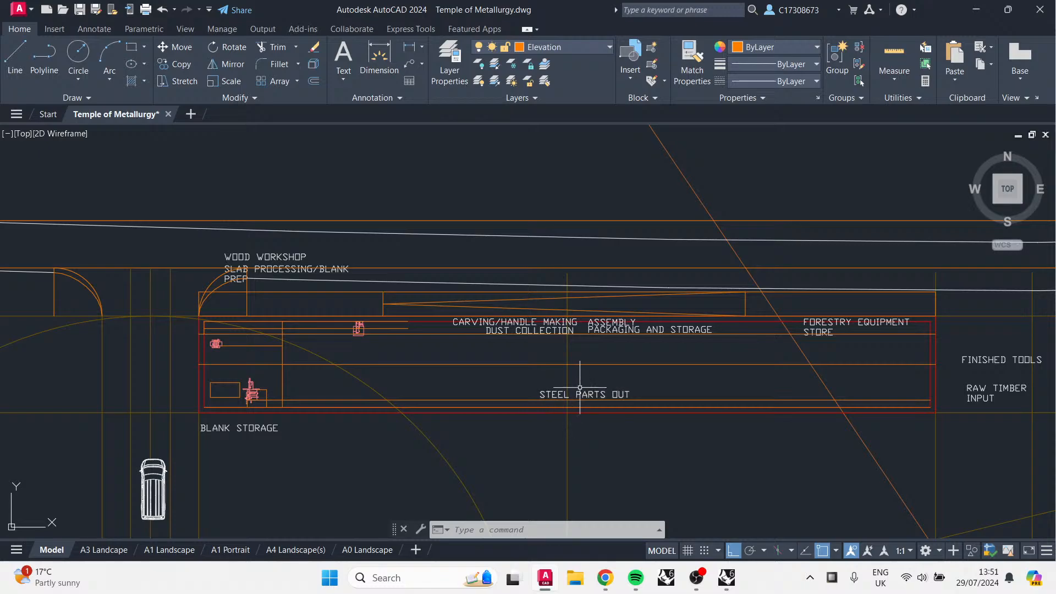
key("alt+Tab")
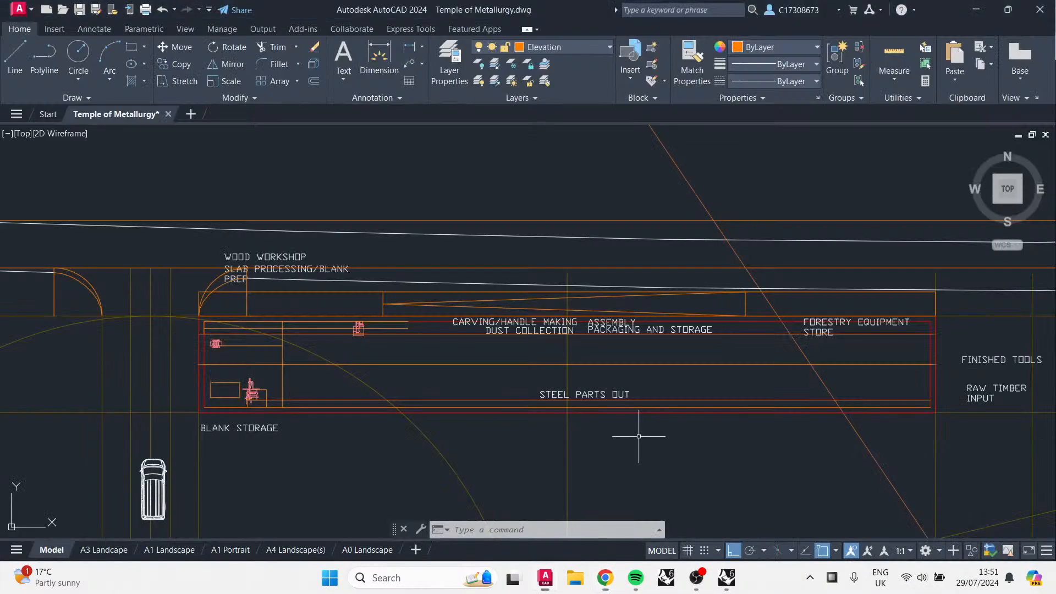
key("alt+Tab")
middle_click_drag(604, 455, 564, 410)
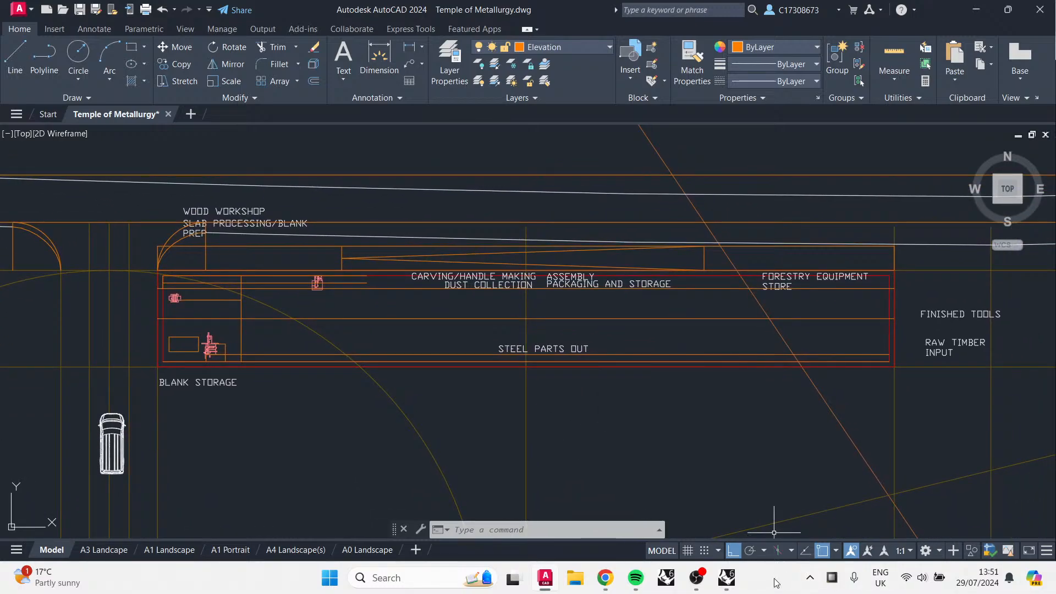
Step: Switch to the Rhino arcade model and orbit around the curved arch to inspect its placement
left_click(733, 587)
scroll(603, 335, "down", 5)
scroll(529, 330, "up", 4)
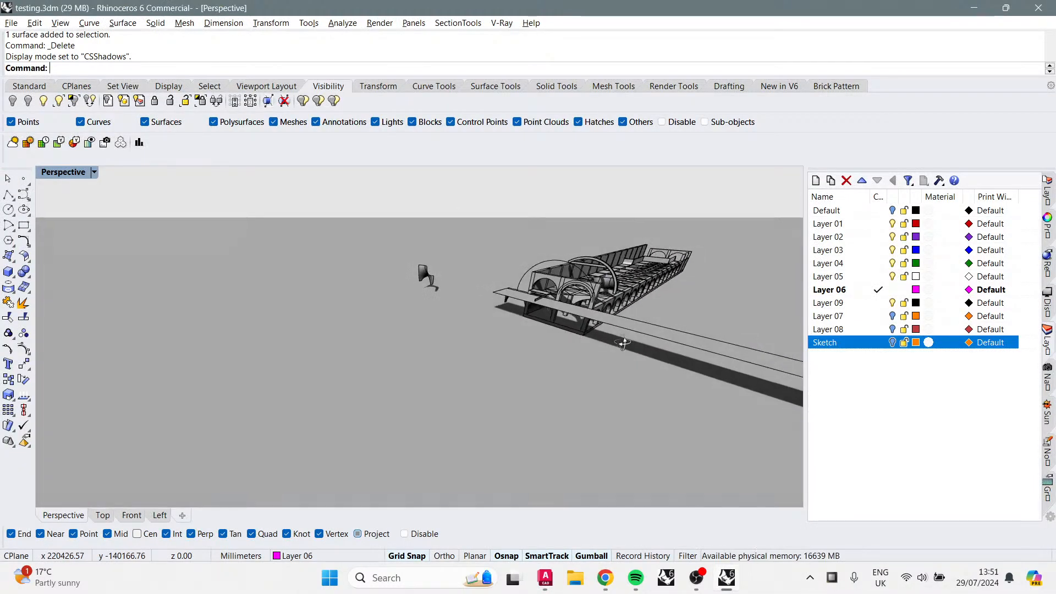
right_click_drag(528, 330, 628, 328)
scroll(627, 324, "up", 5)
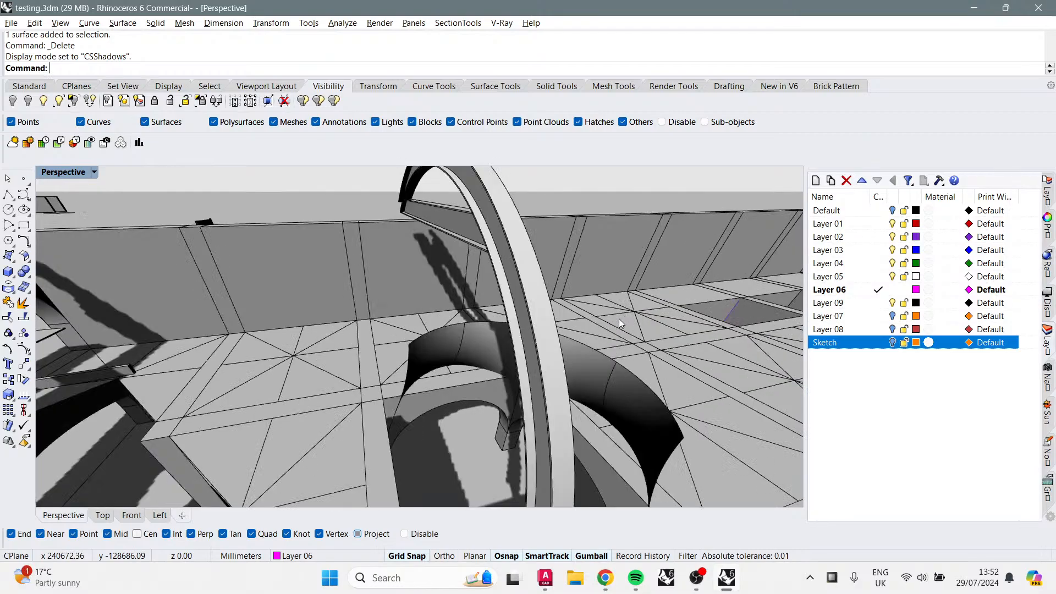
mouse_move(522, 291)
right_mouse_down("shift")
mouse_move(504, 308)
mouse_move(503, 298)
right_mouse_up("shift")
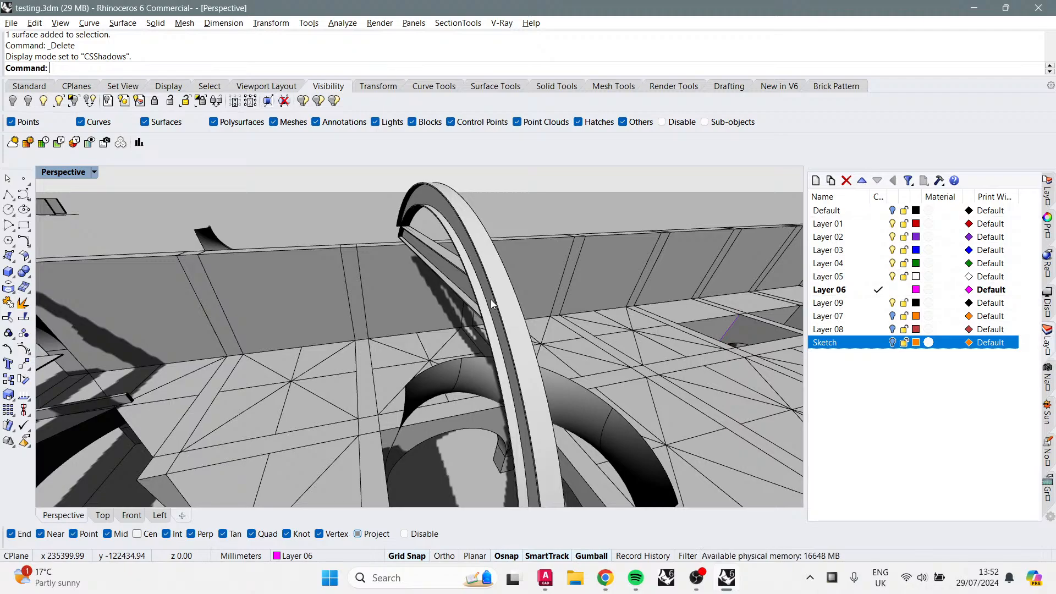
right_click_drag(491, 303, 629, 357)
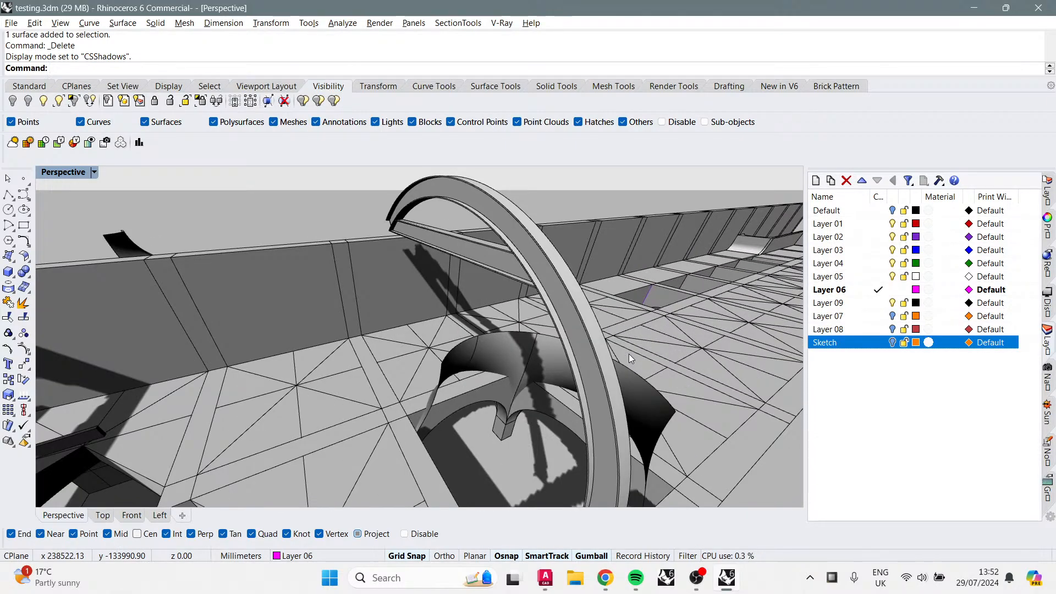
scroll(629, 355, "down", 10)
scroll(614, 332, "up", 10)
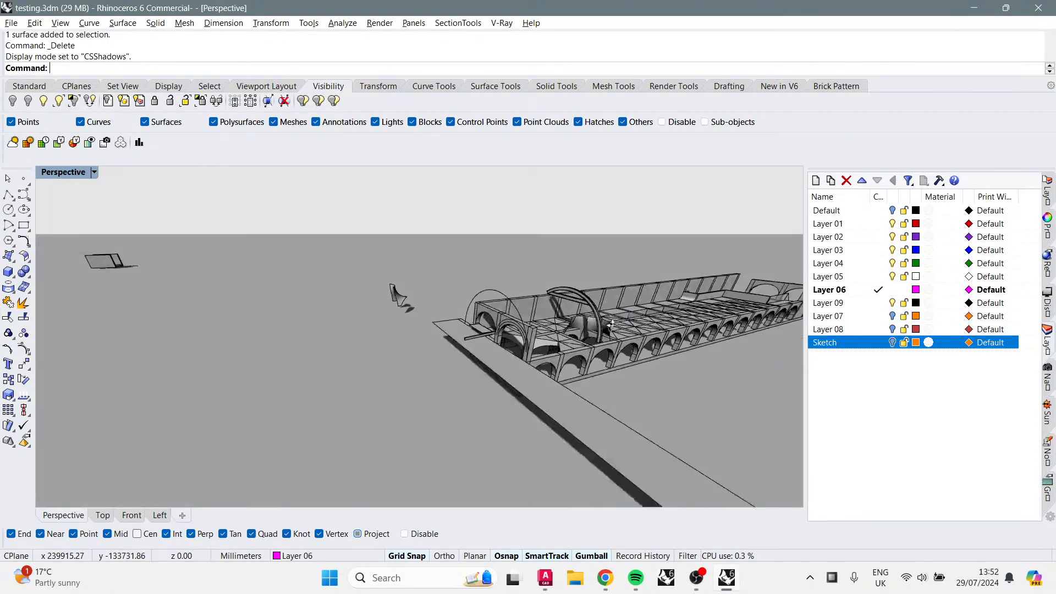
mouse_move(302, 306)
right_mouse_down()
mouse_move(314, 299)
mouse_move(315, 308)
right_mouse_up()
left_click(286, 257)
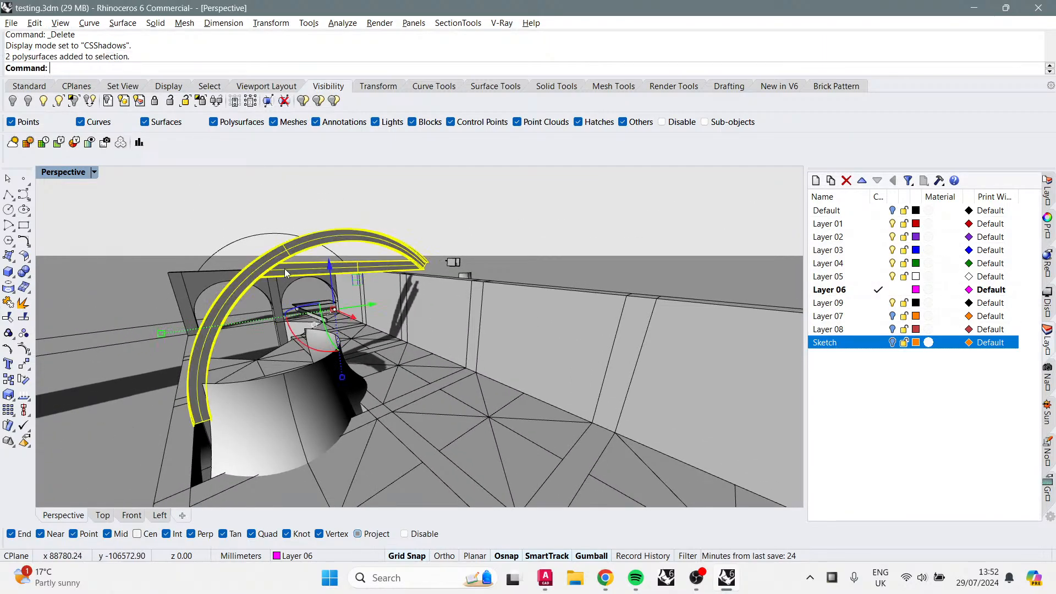
right_click_drag(285, 268, 549, 338)
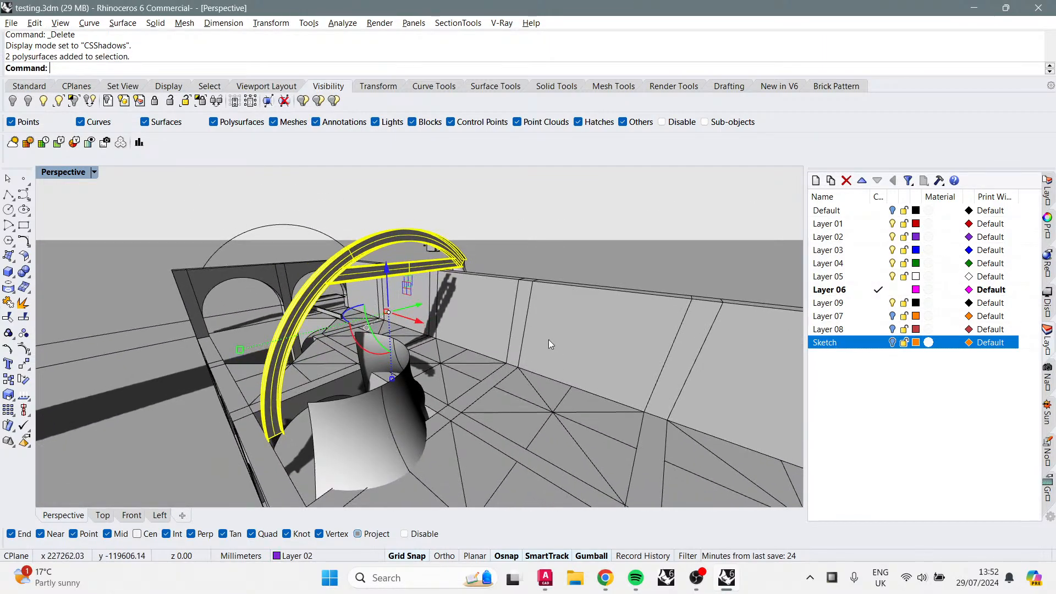
left_click(591, 197)
right_click_drag(557, 303, 493, 289)
right_click_drag(413, 256, 306, 278)
left_click(307, 216)
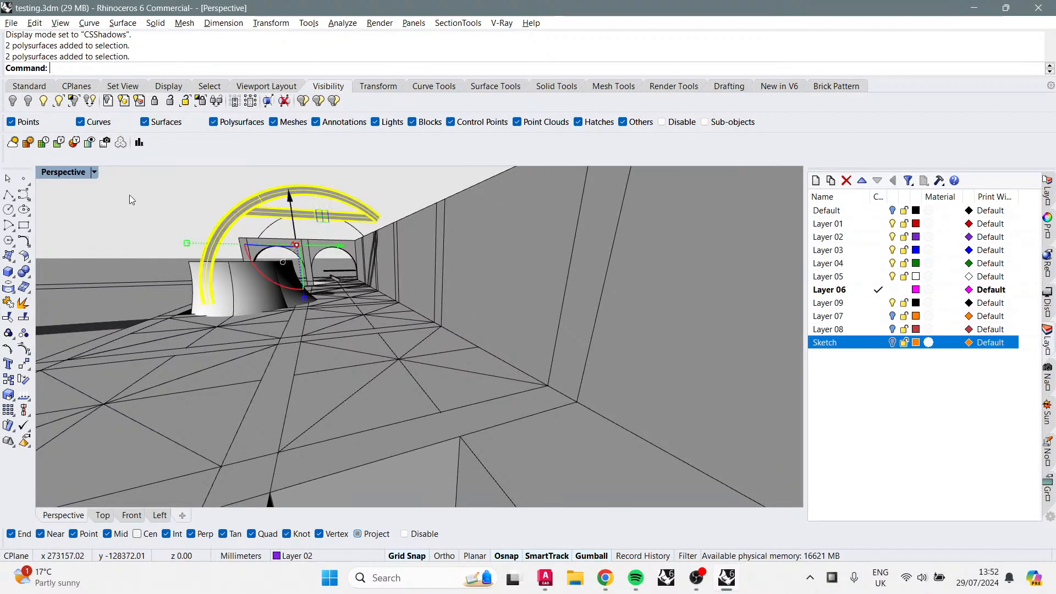
key("Escape")
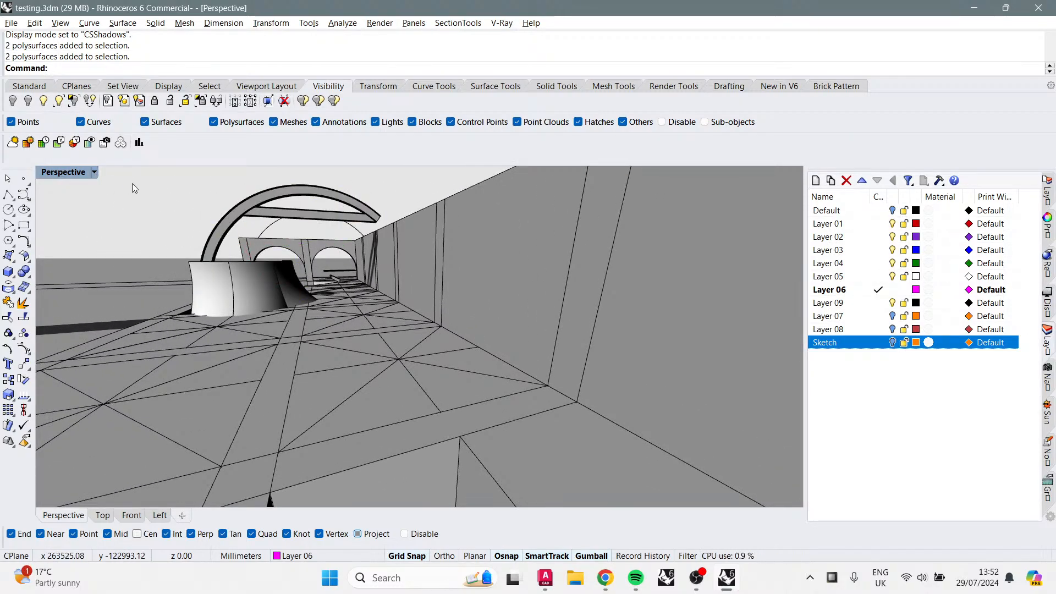
Step: Set the Perspective viewport to Shaded display and move the selected arch with the gumball over the arcade platform
left_click(94, 172)
left_click(145, 123)
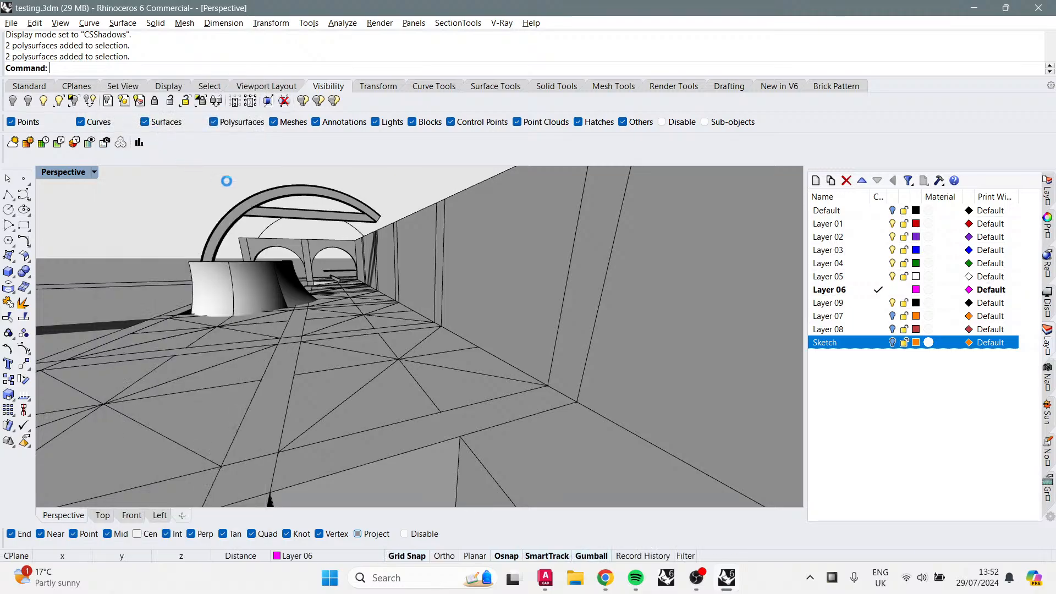
left_click(256, 209)
right_click_drag(436, 226, 565, 292)
left_click_drag(392, 268, 709, 270)
right_click_drag(710, 269, 658, 260)
right_click_drag(676, 267, 643, 297)
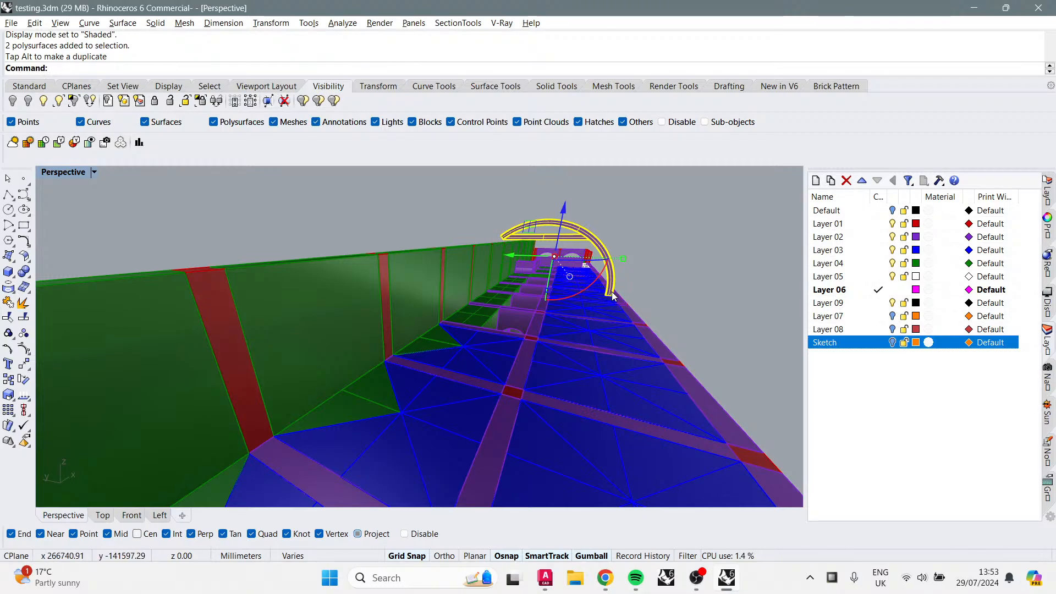
right_click_drag(613, 295, 615, 312)
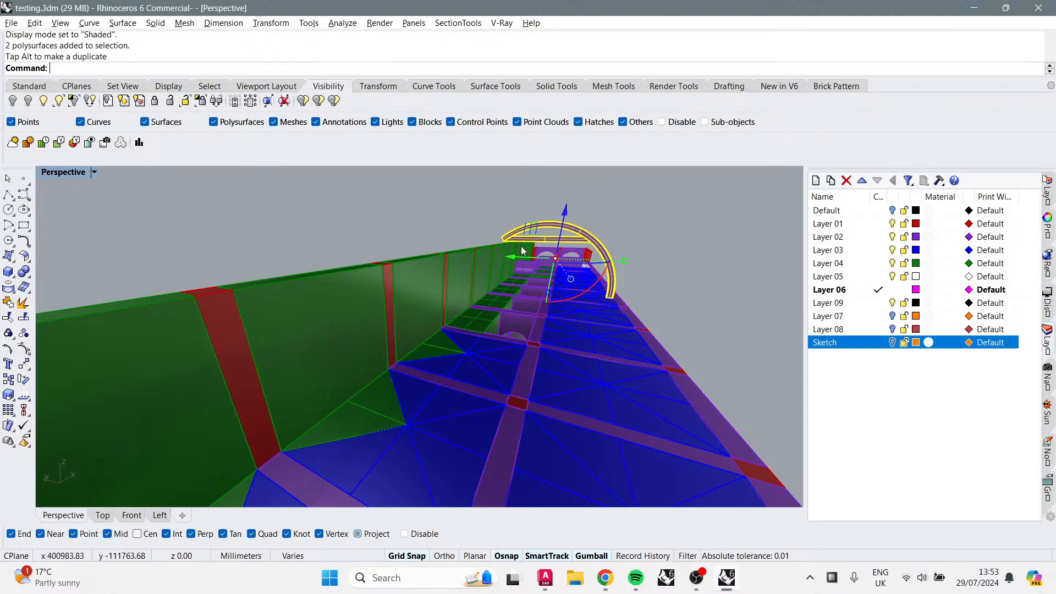
scroll(604, 281, "up", 5)
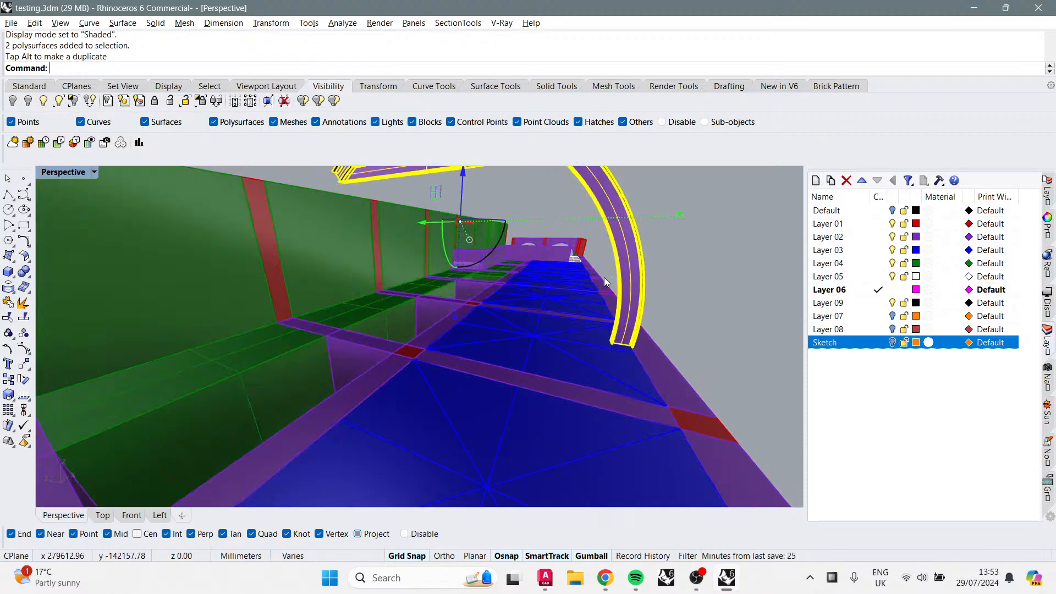
right_click_drag(627, 286, 635, 377, "shift")
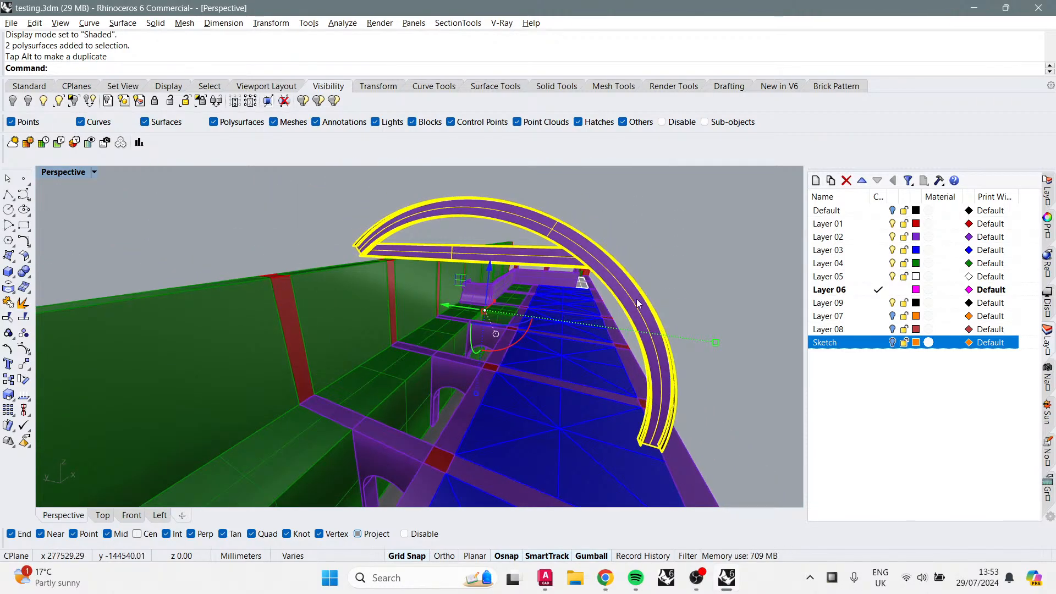
right_click_drag(664, 413, 650, 418)
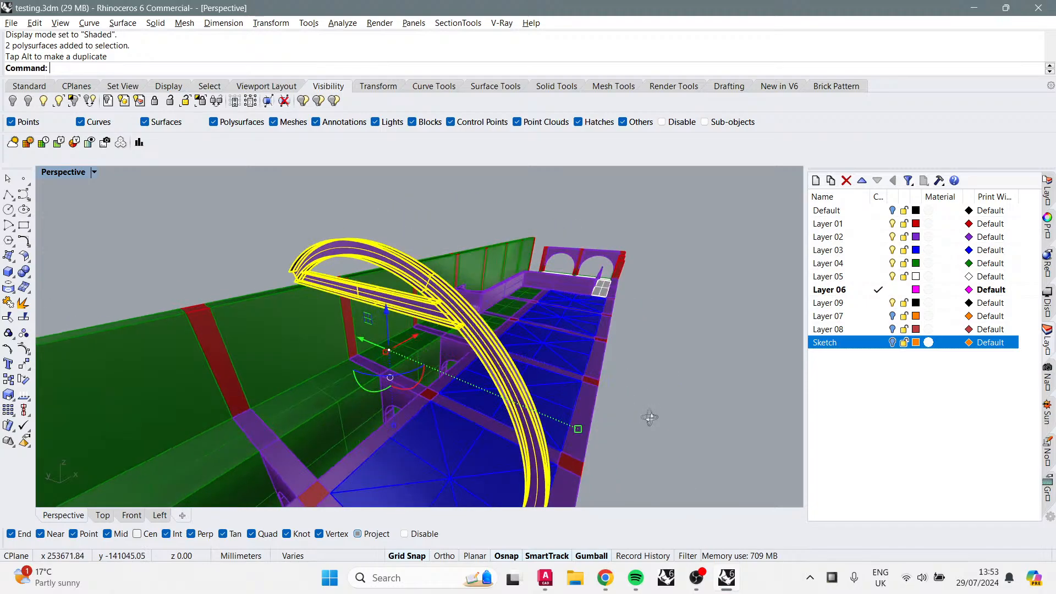
right_click_drag(590, 396, 596, 389, "shift")
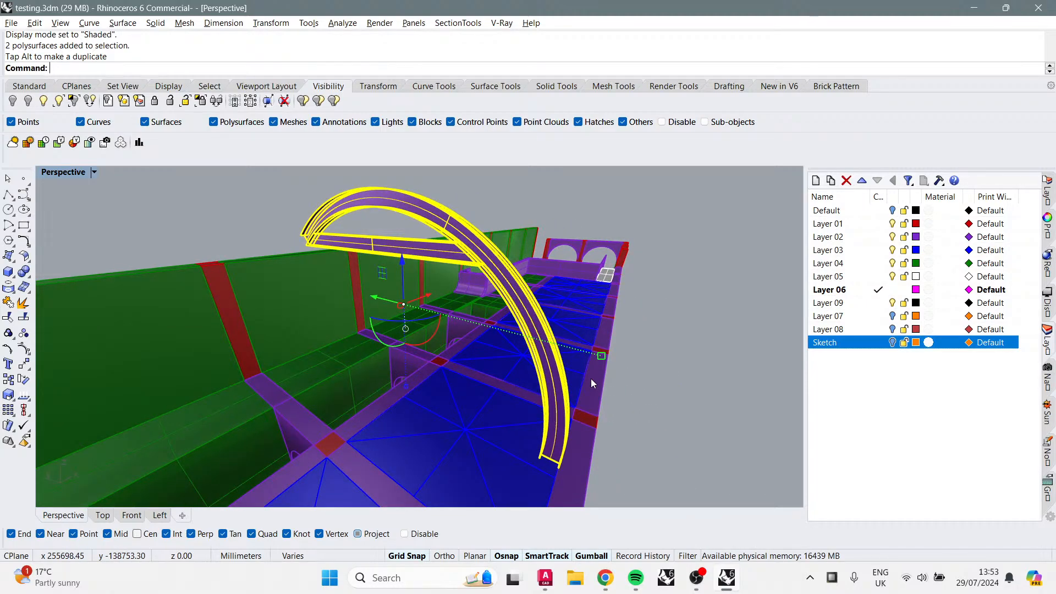
left_click_drag(423, 296, 467, 259)
left_click(676, 222)
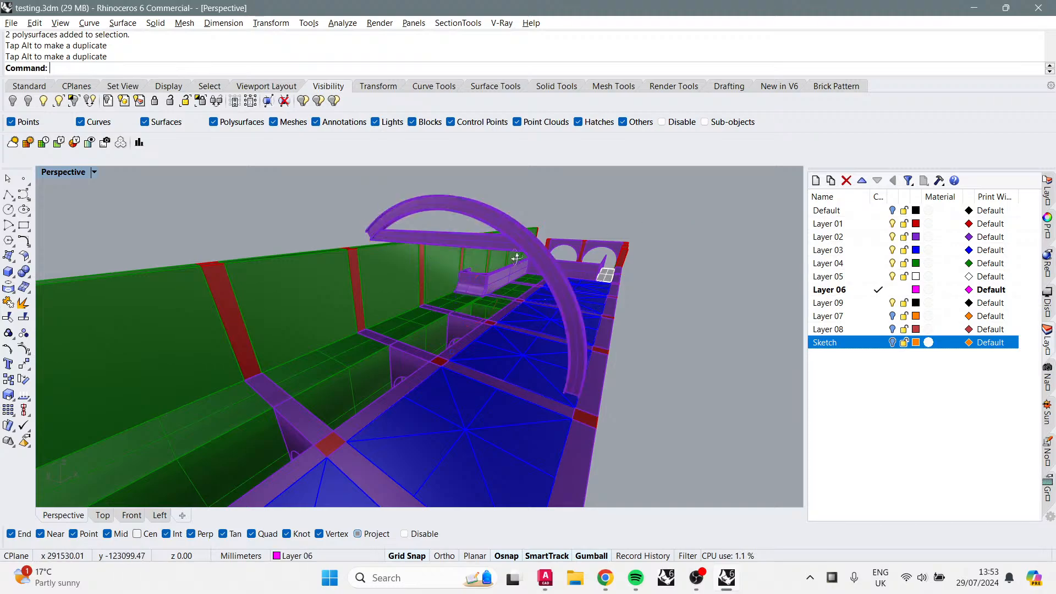
Step: Orbit and zoom along the arcade to examine the arch against the walls and roof
right_click_drag(512, 253, 499, 213)
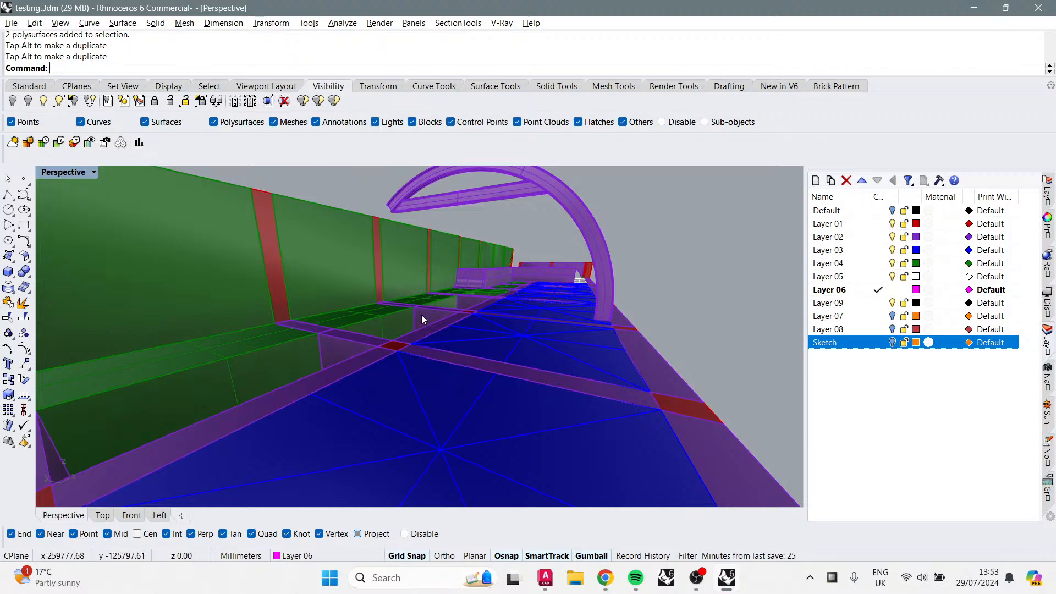
right_click_drag(542, 193, 612, 298)
scroll(629, 280, "down", 5)
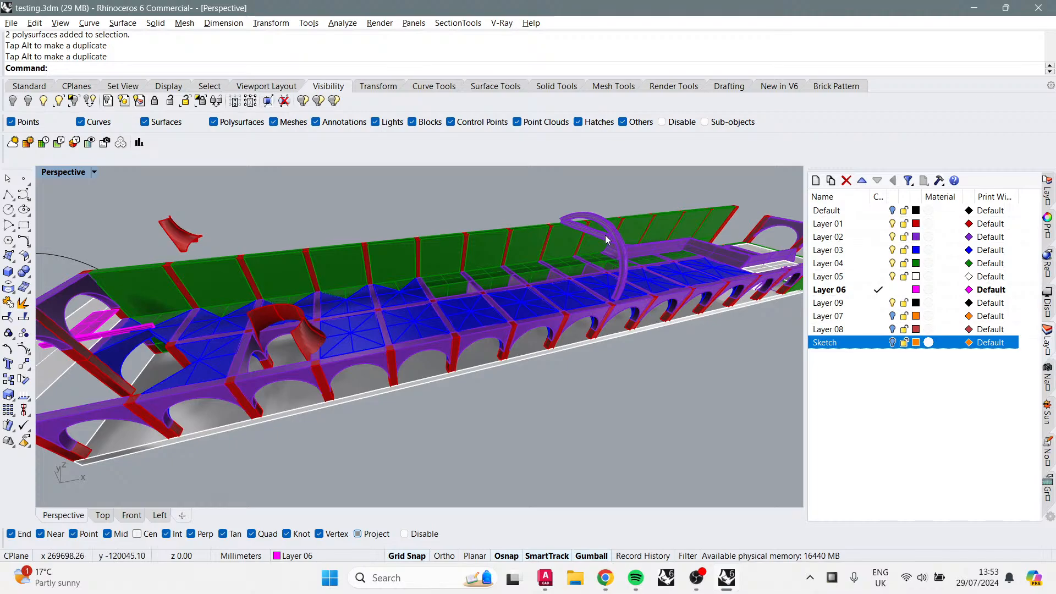
right_click_drag(322, 341, 675, 285)
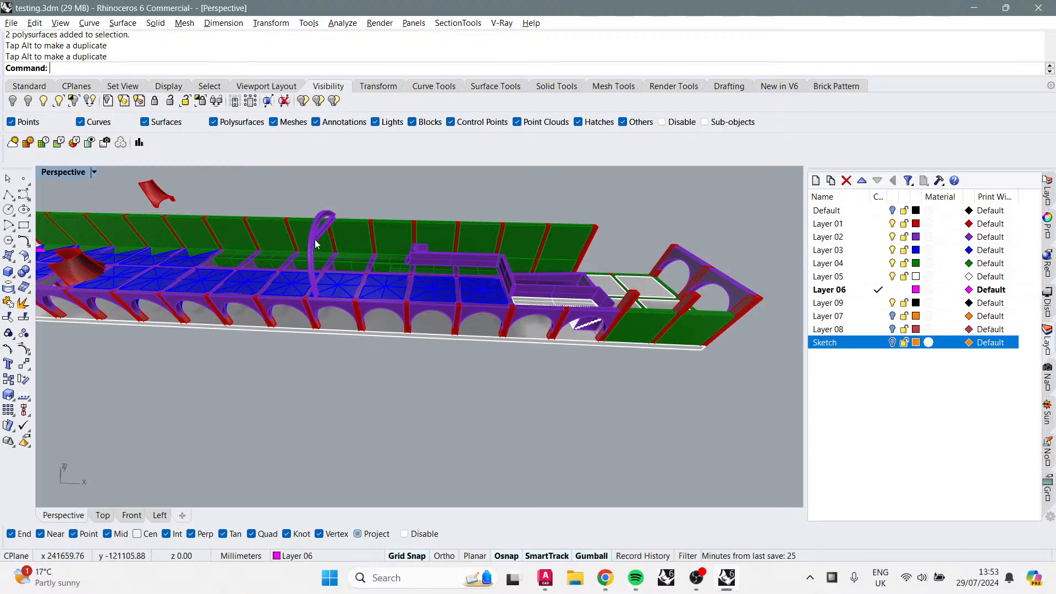
left_click_drag(315, 239, 710, 256)
right_click_drag(710, 256, 621, 296)
key("Escape")
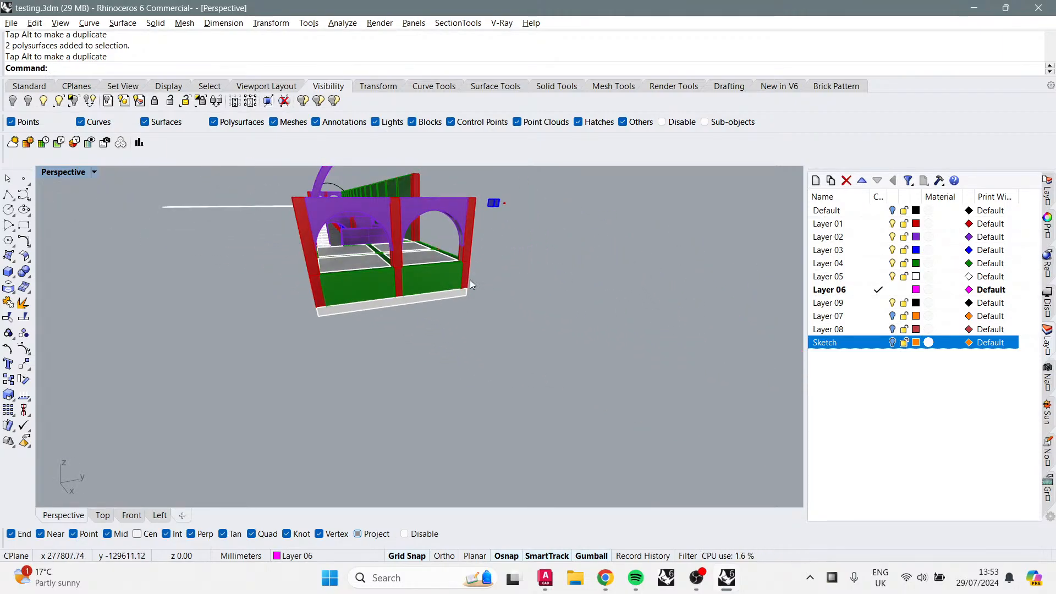
scroll(481, 275, "up", 5)
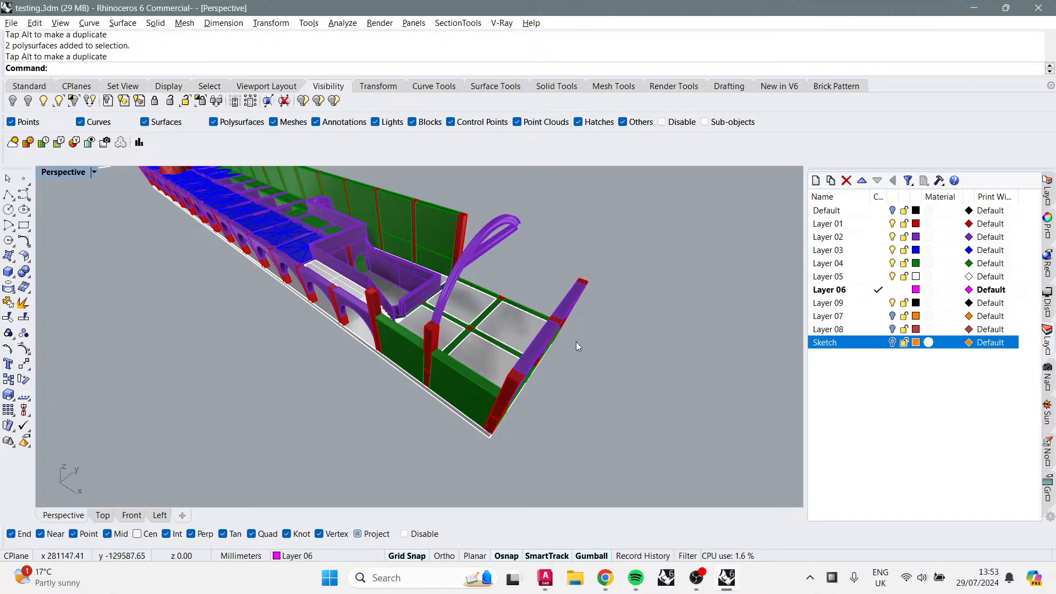
right_click_drag(492, 315, 493, 301)
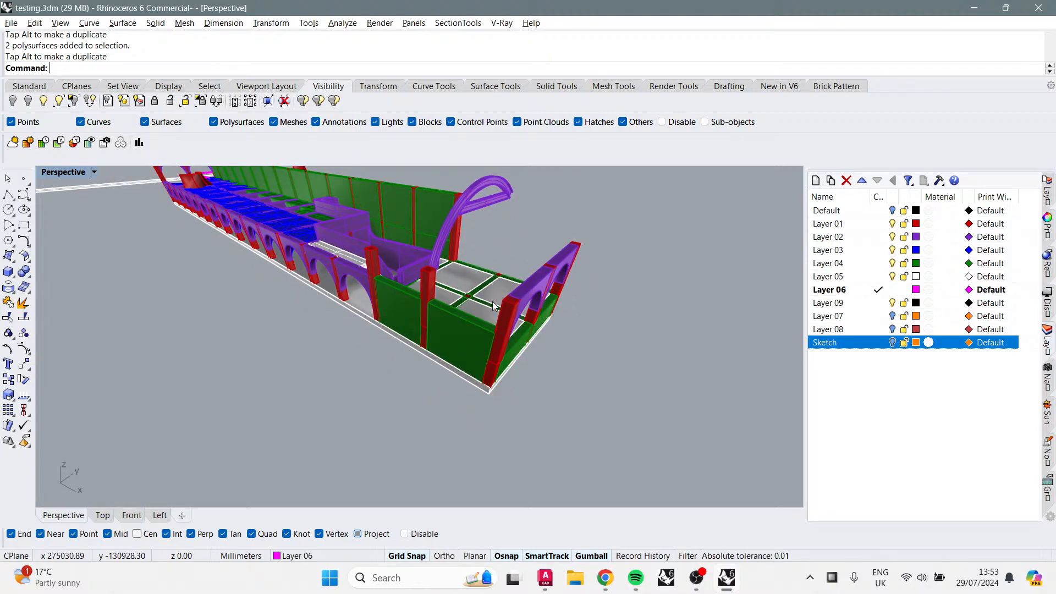
Step: Select the arch and reposition it with the gumball near the arcade's end bay
left_click(496, 203)
right_click_drag(540, 226, 526, 276)
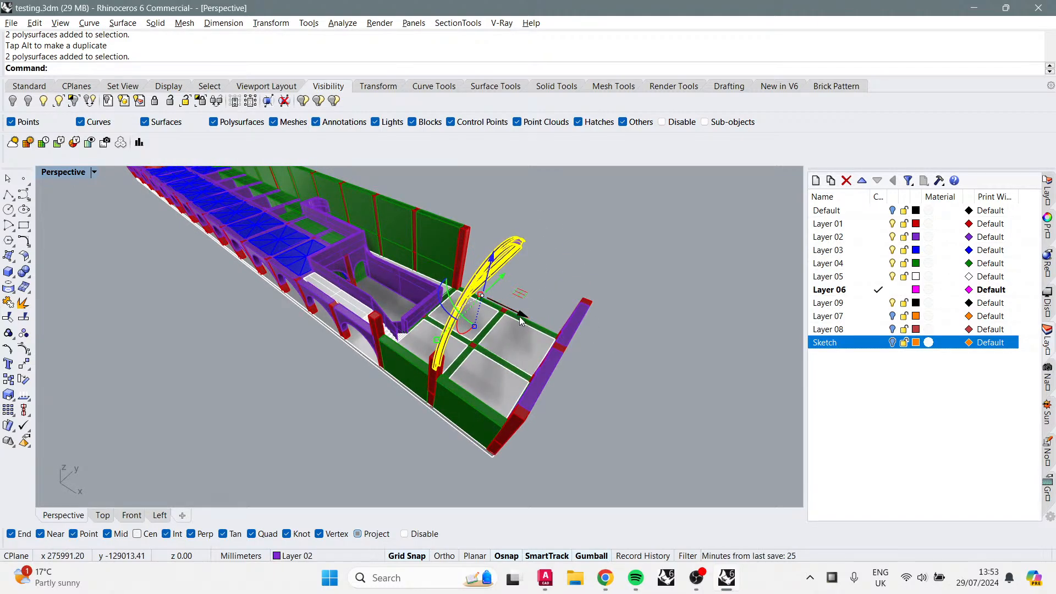
left_click_drag(521, 321, 378, 272)
left_click(595, 266)
right_click_drag(440, 226, 328, 266)
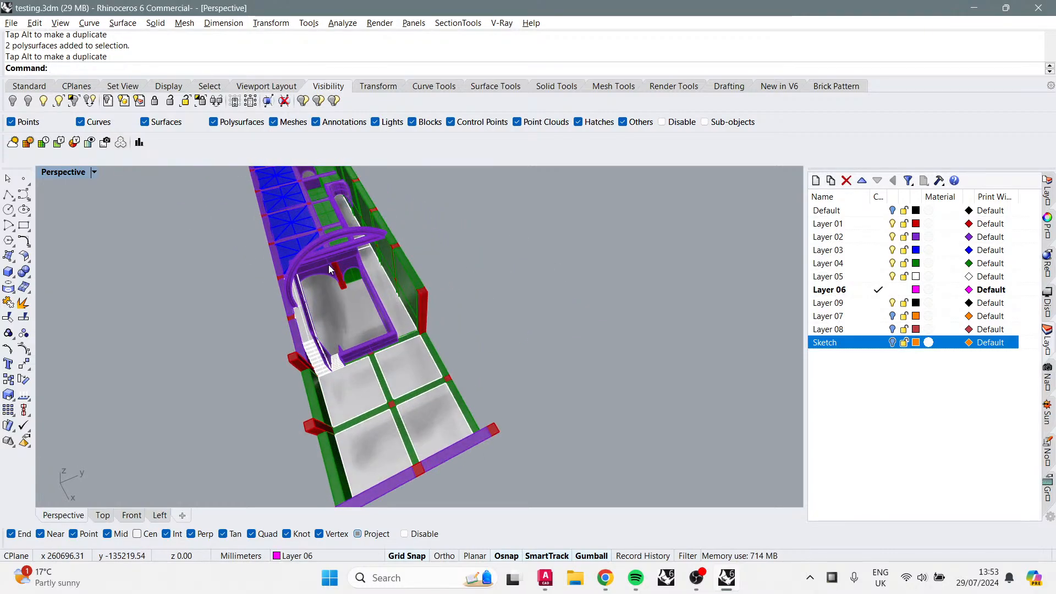
Step: Orbit and zoom around the arcade's end bay to inspect the stair, walls and arch
scroll(365, 355, "up", 10)
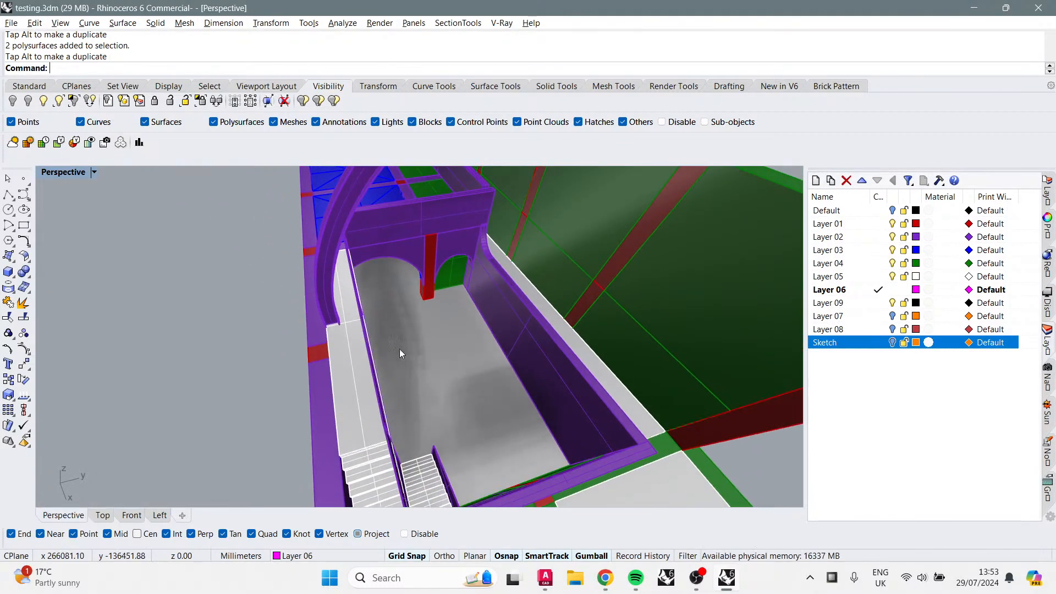
right_click_drag(358, 444, 347, 424)
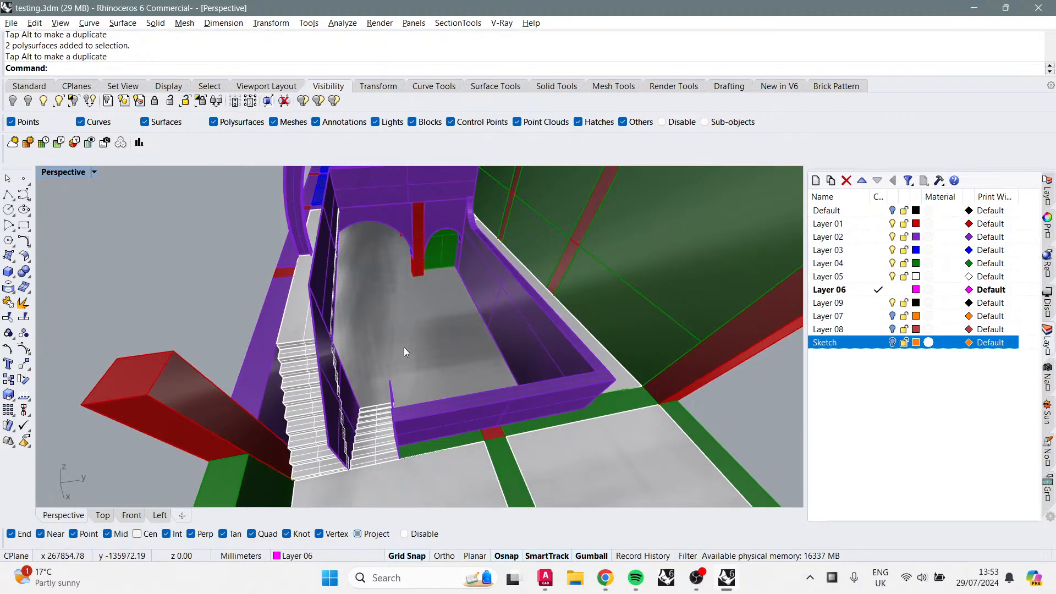
right_click_drag(403, 347, 387, 385, "shift")
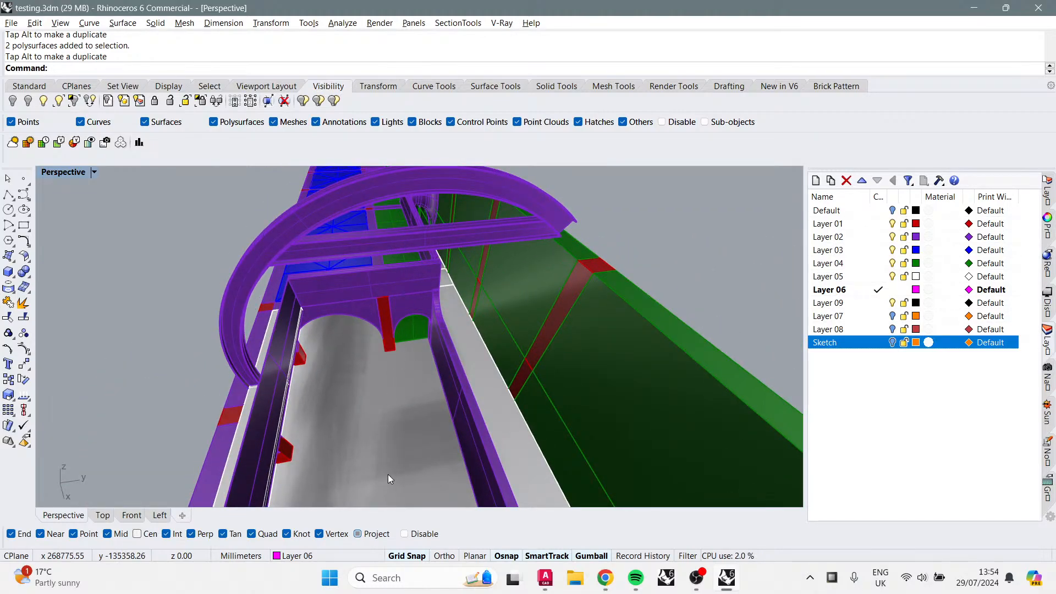
right_click_drag(387, 474, 431, 357)
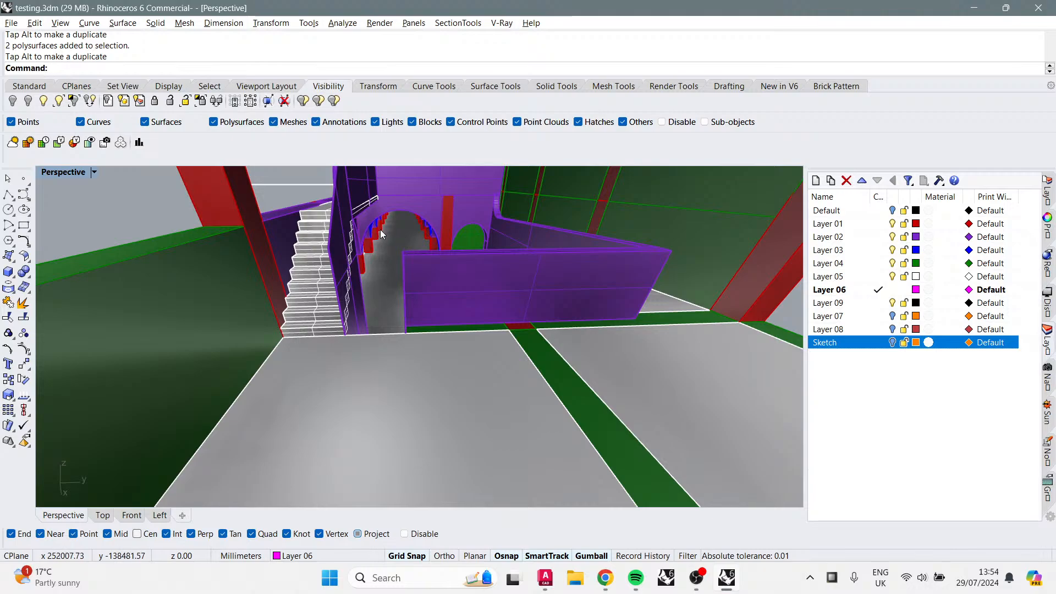
scroll(383, 216, "down", 5)
right_click_drag(429, 275, 537, 329, "shift")
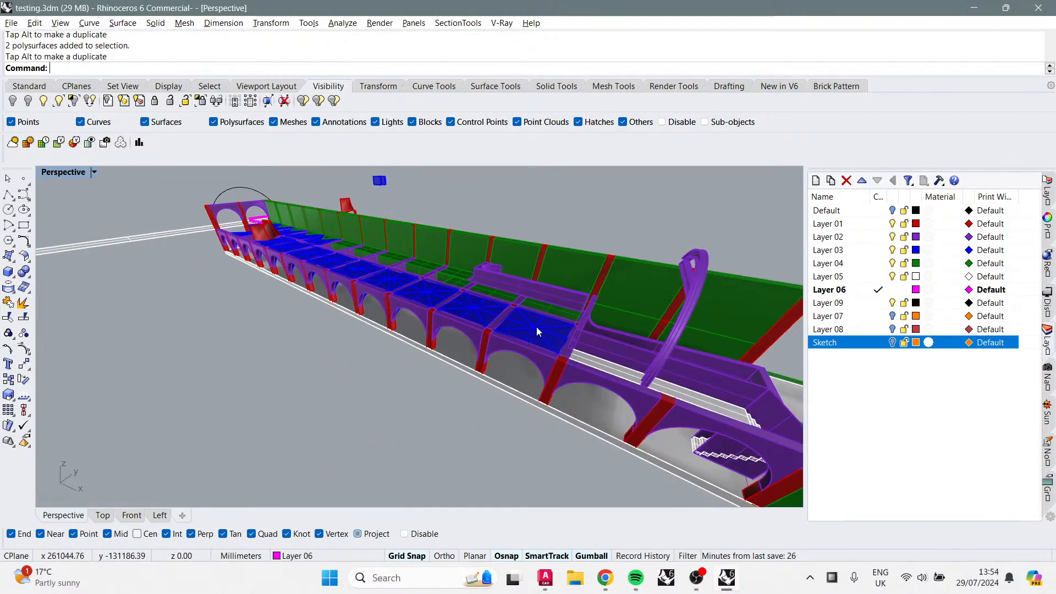
Step: Select the arch and a red roof piece, then orbit along the arcade to examine them
right_click_drag(653, 286, 628, 282, "shift")
left_click(622, 284)
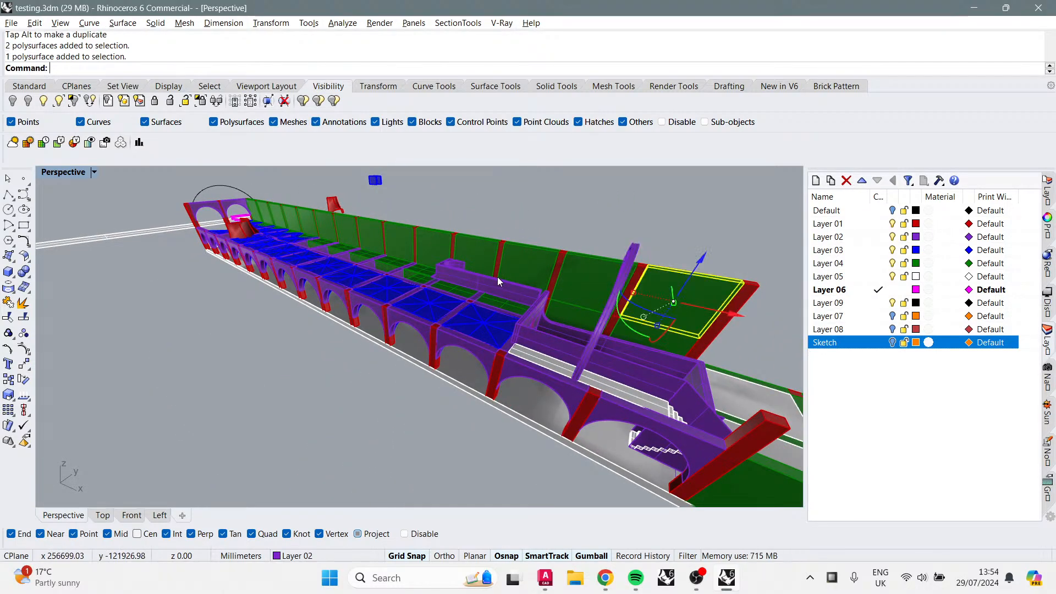
left_click(649, 305)
left_click(626, 273)
left_click_drag(662, 312, 294, 265)
right_click_drag(323, 308, 381, 349, "shift")
right_click_drag(264, 325, 436, 295)
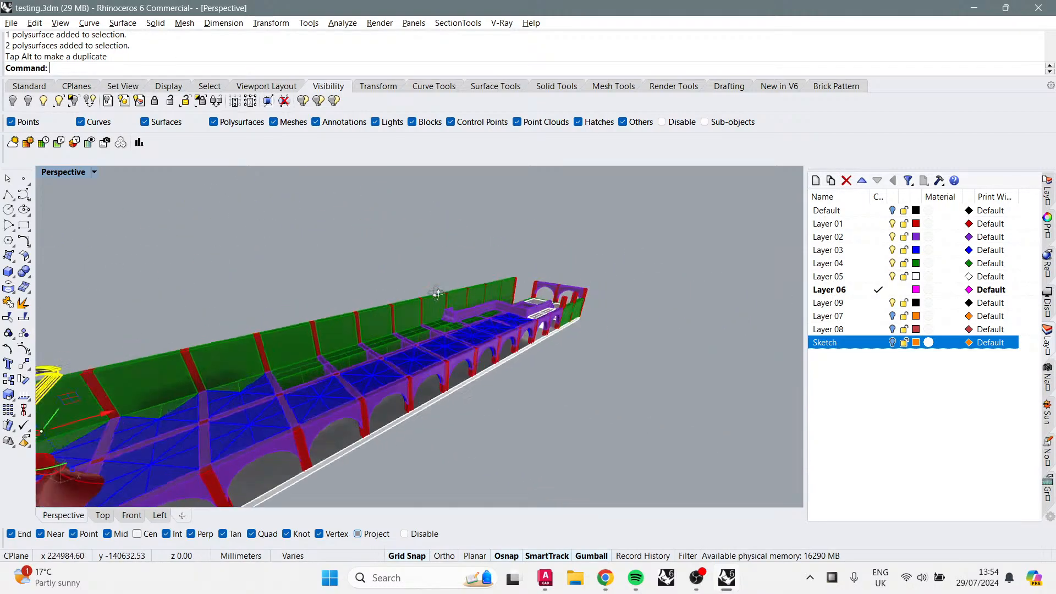
right_click_drag(286, 374, 417, 309, "shift")
scroll(415, 311, "down", 8)
right_click_drag(382, 358, 446, 334)
right_click_drag(446, 334, 458, 347, "shift")
right_click_drag(416, 302, 353, 289)
scroll(361, 331, "up", 5)
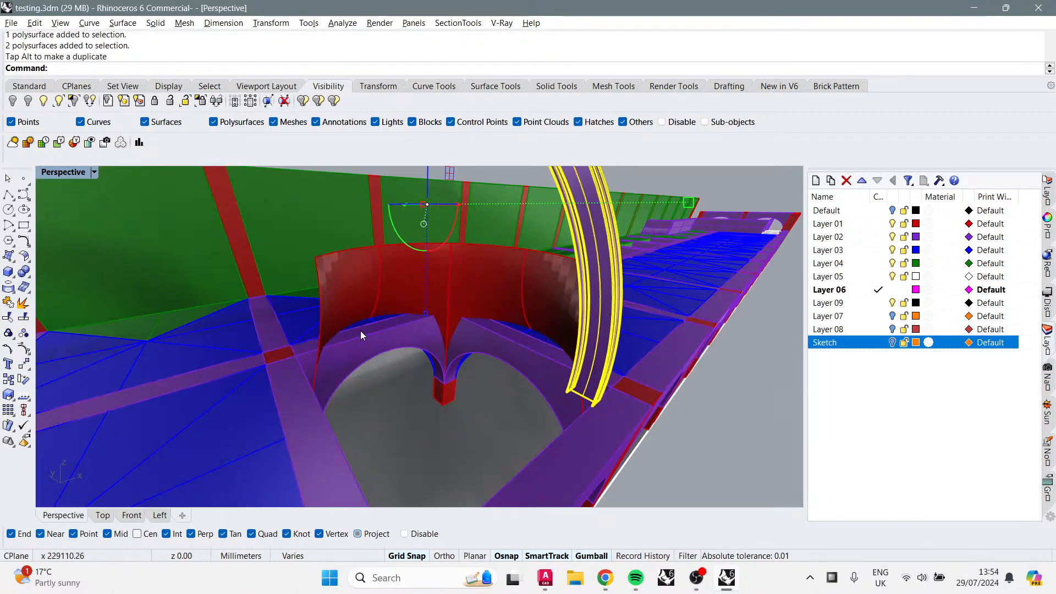
scroll(415, 310, "down", 3)
right_click_drag(424, 213, 412, 252)
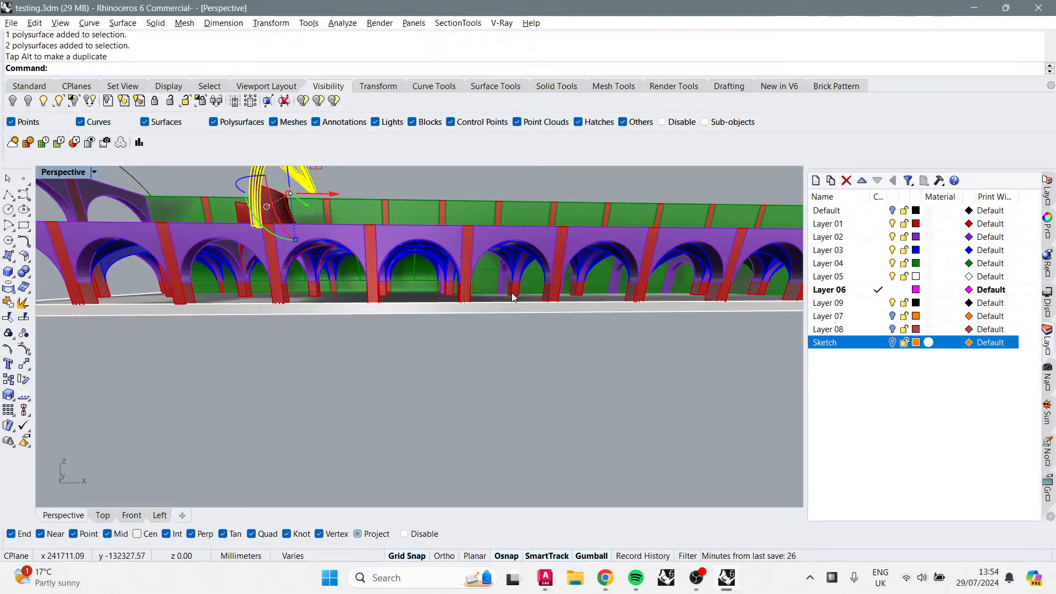
right_click_drag(513, 297, 402, 334)
Step: Zoom and orbit over the arcade's end bay and roof to review the layout
scroll(486, 308, "up", 10)
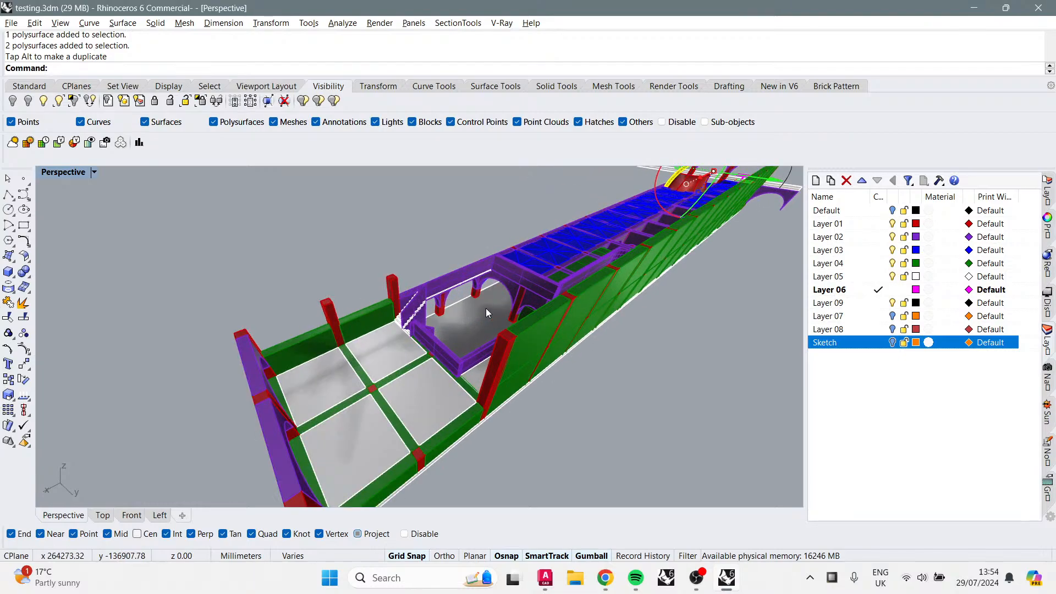
scroll(352, 318, "up", 10)
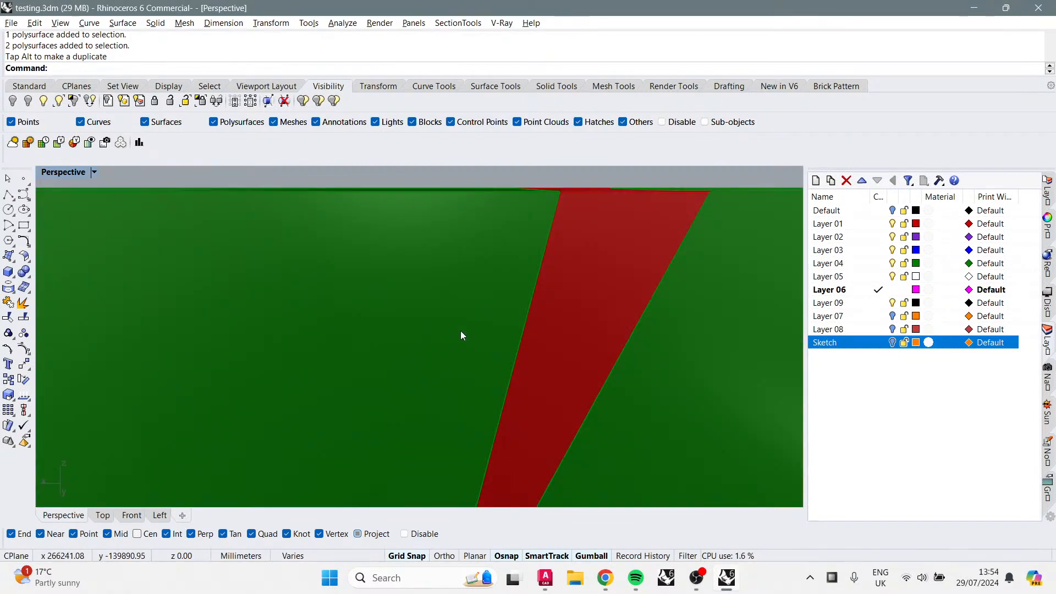
scroll(462, 332, "down", 5)
right_click_drag(462, 332, 584, 343)
scroll(584, 347, "down", 4)
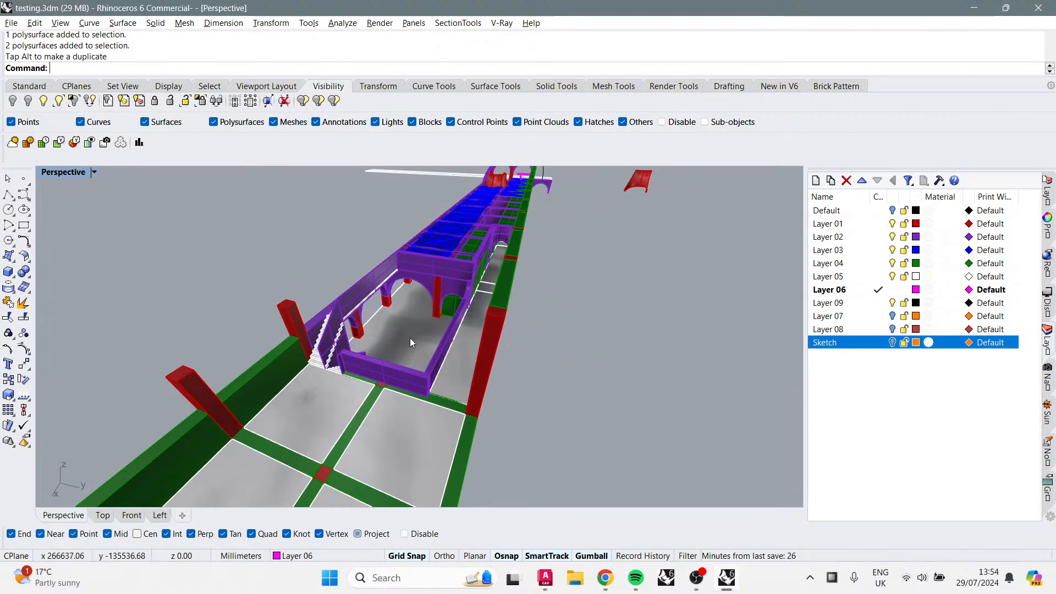
right_click_drag(409, 339, 663, 353)
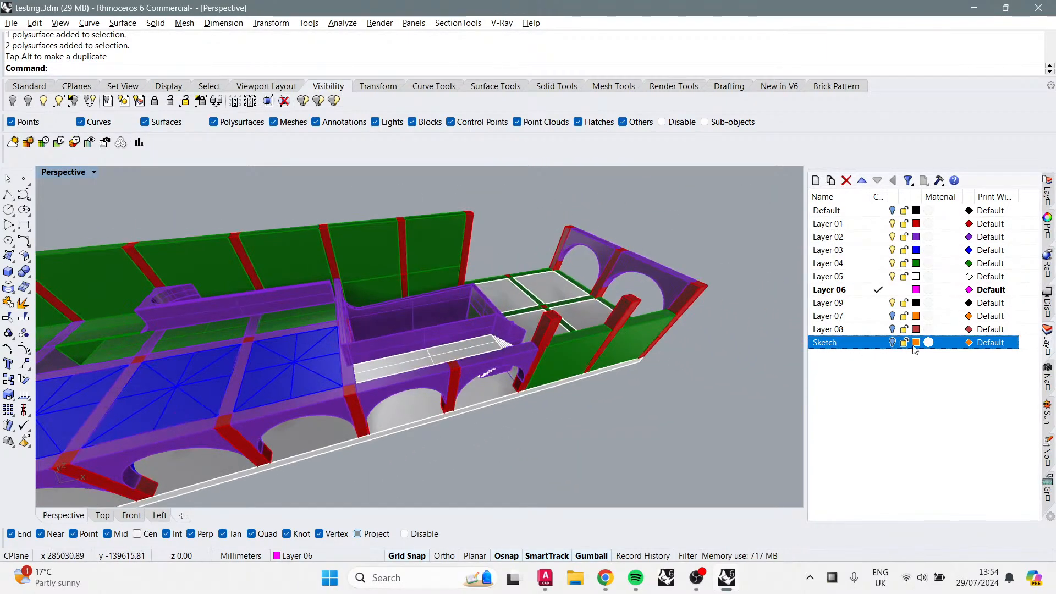
scroll(643, 332, "down", 4)
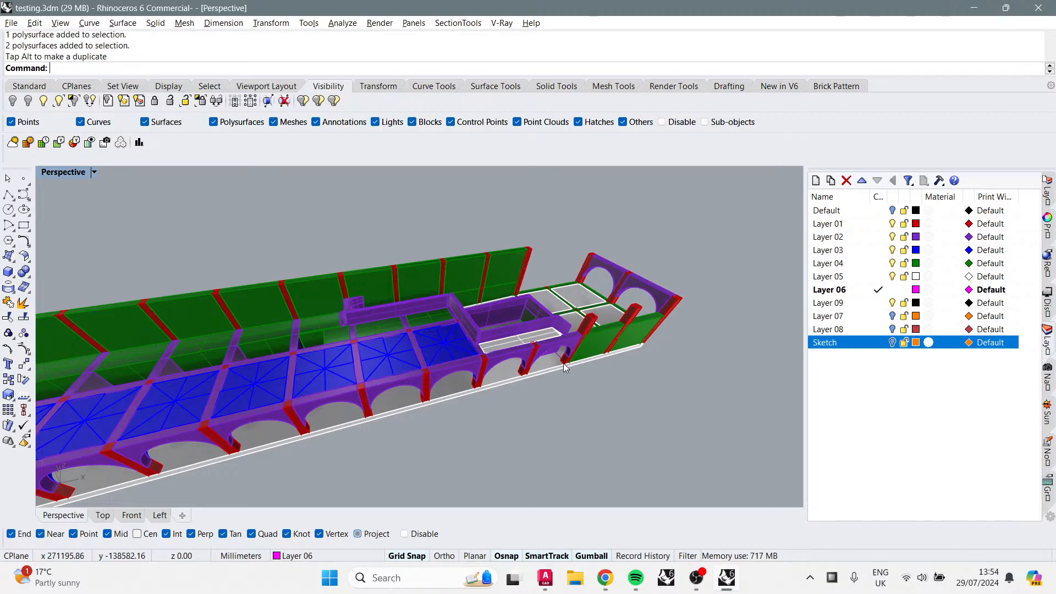
Step: Switch the Perspective viewport to CSShadows display mode
left_click(94, 172)
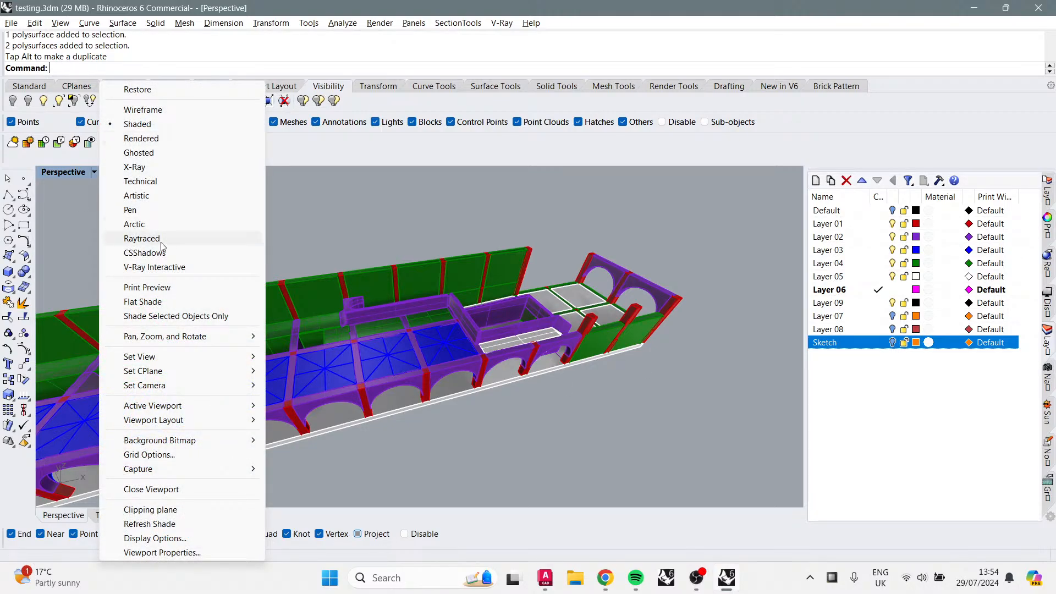
left_click(161, 254)
right_click_drag(544, 380, 281, 336)
scroll(369, 301, "up", 5)
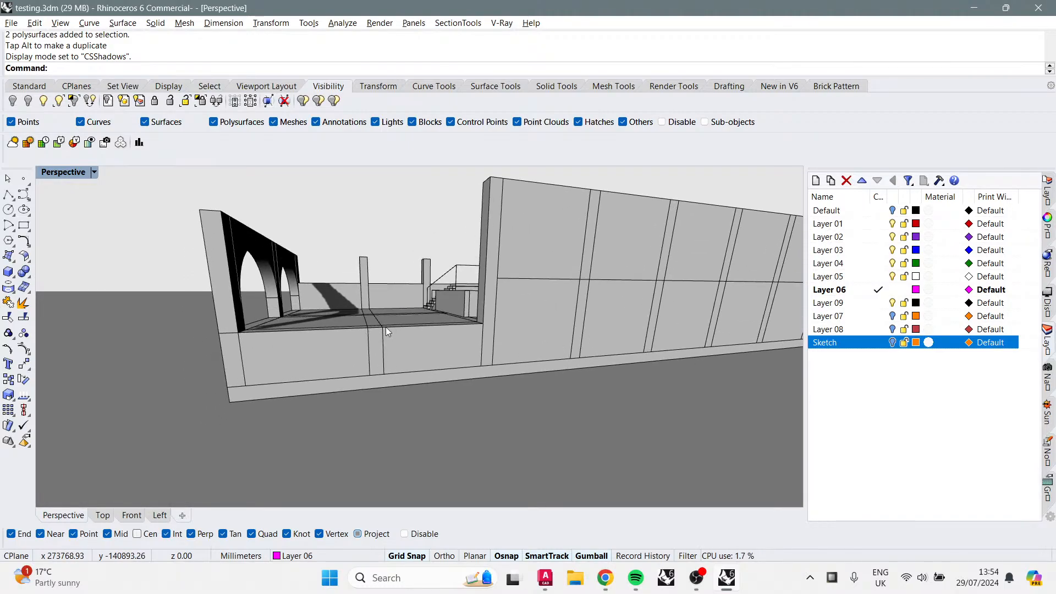
Step: Orbit around the end bay to examine the shadows on the stair, walls and arches
scroll(341, 324, "down", 6)
right_click_drag(346, 329, 337, 354)
right_click_drag(441, 294, 343, 283)
scroll(343, 332, "up", 5)
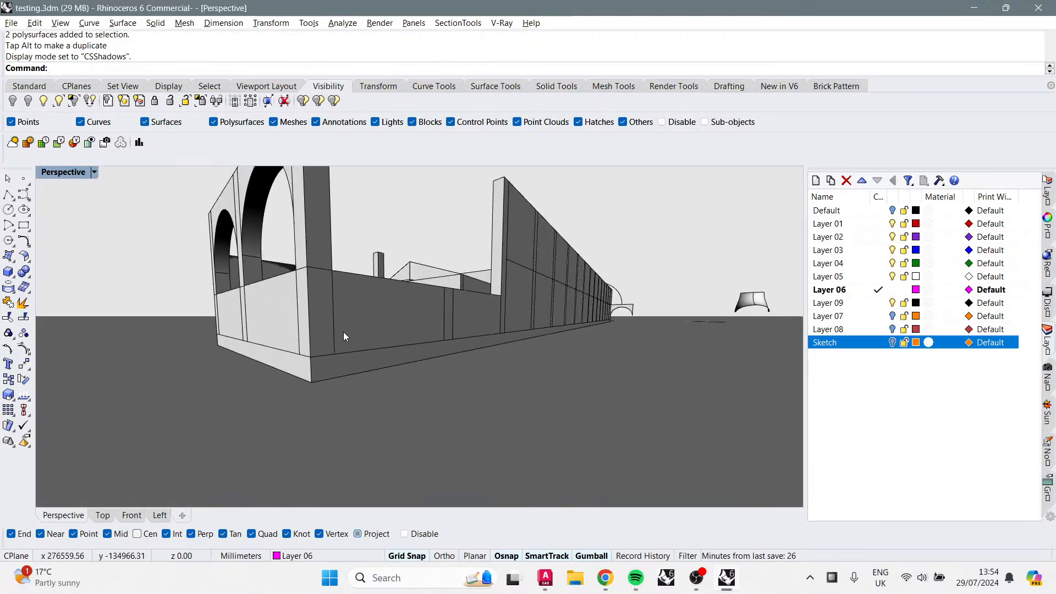
right_click_drag(361, 331, 248, 316)
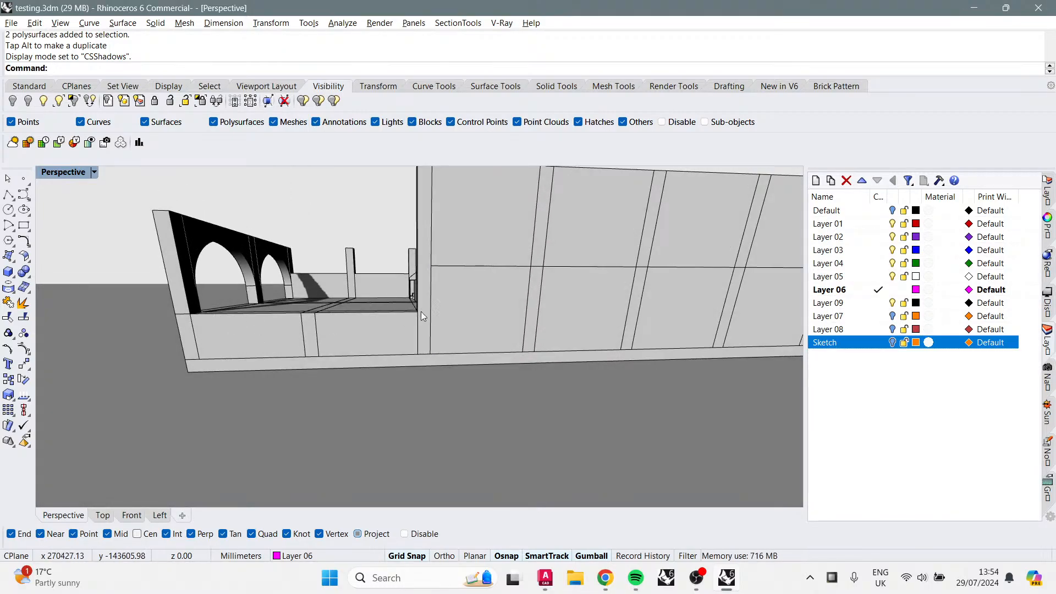
right_click_drag(365, 306, 432, 308)
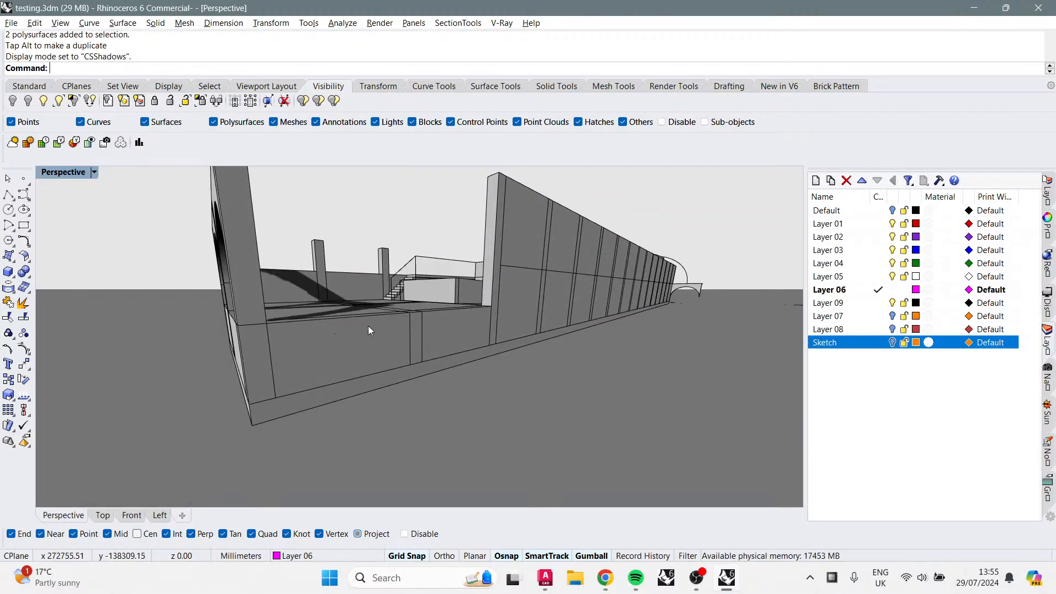
right_click_drag(368, 325, 320, 347)
right_click_drag(407, 310, 326, 362, "shift")
right_click_drag(364, 398, 422, 455, "shift")
scroll(365, 451, "up", 8)
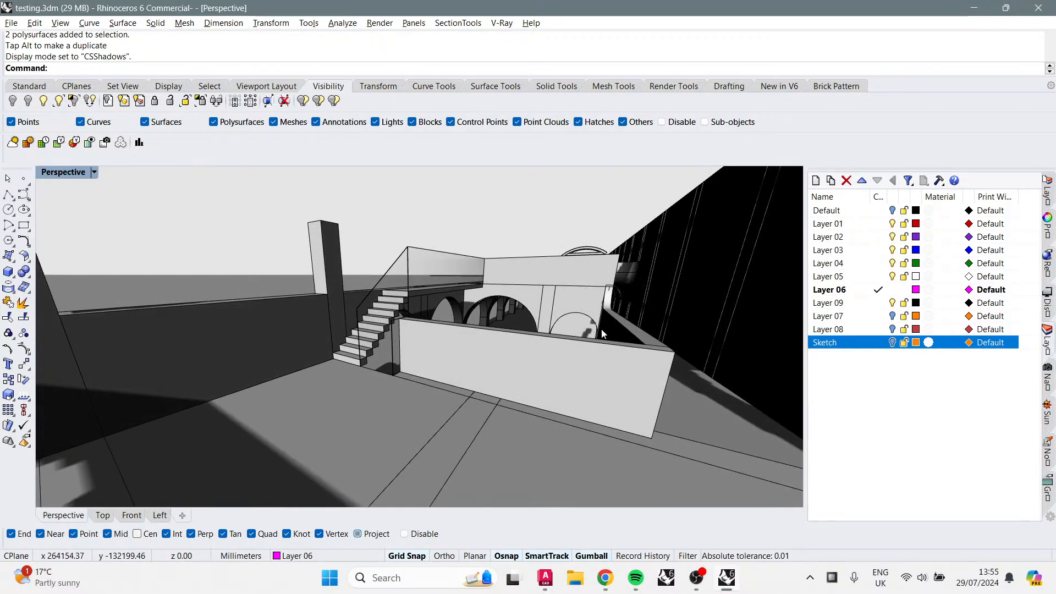
right_click_drag(601, 333, 572, 380, "shift")
right_click_drag(540, 332, 687, 323)
right_click_drag(395, 377, 622, 373, "shift")
right_click_drag(231, 346, 502, 356)
Step: Orbit and zoom along the roof and arch row to examine the shaded model
scroll(287, 348, "up", 3)
scroll(508, 331, "down", 3)
scroll(491, 351, "down", 5)
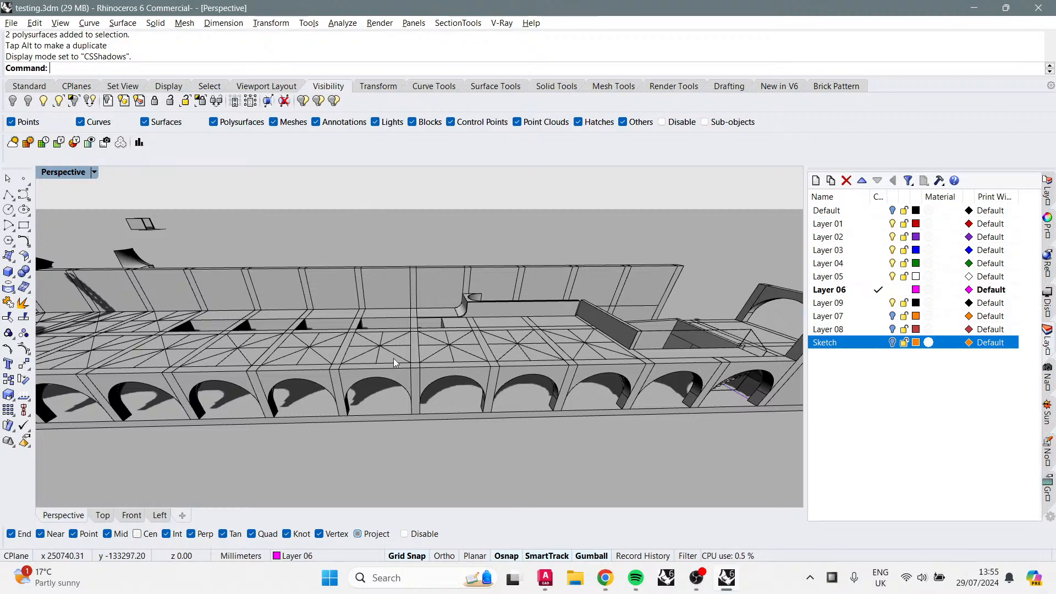
right_click_drag(498, 346, 519, 355, "shift")
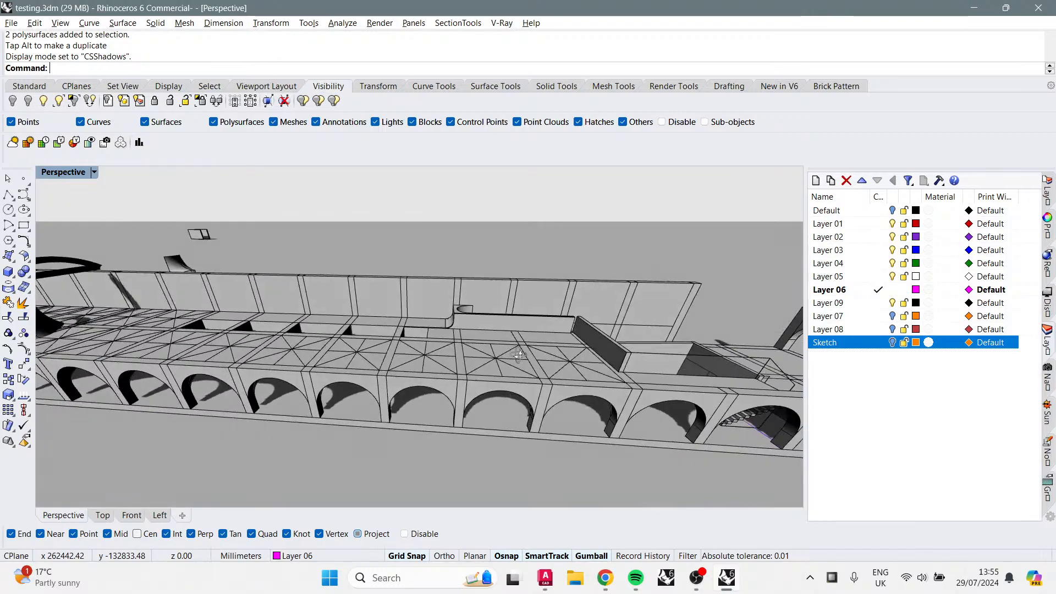
right_click_drag(270, 342, 407, 382)
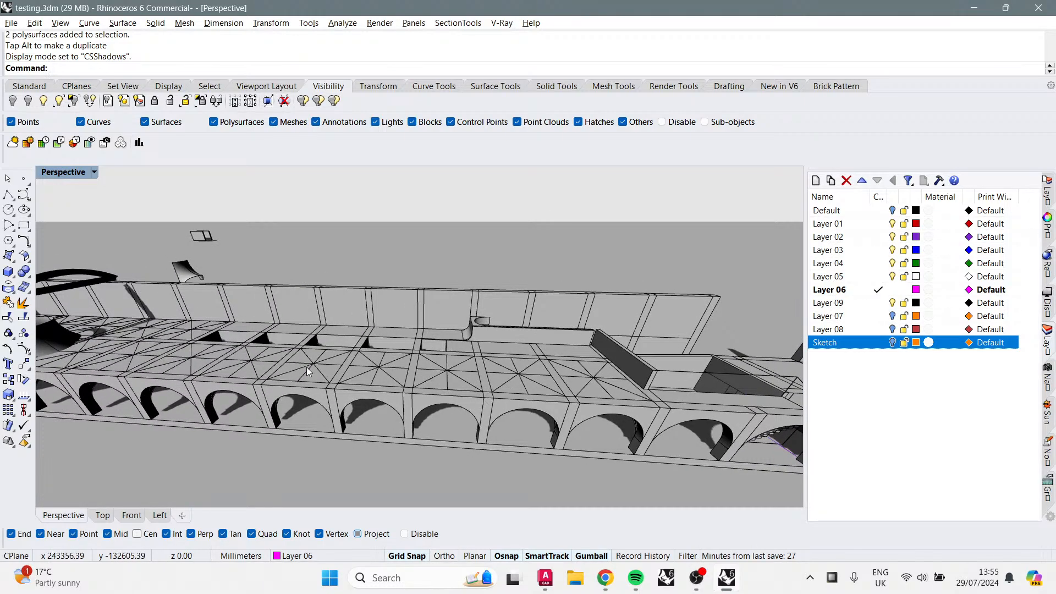
right_click_drag(306, 367, 484, 353)
right_click_drag(167, 345, 379, 357)
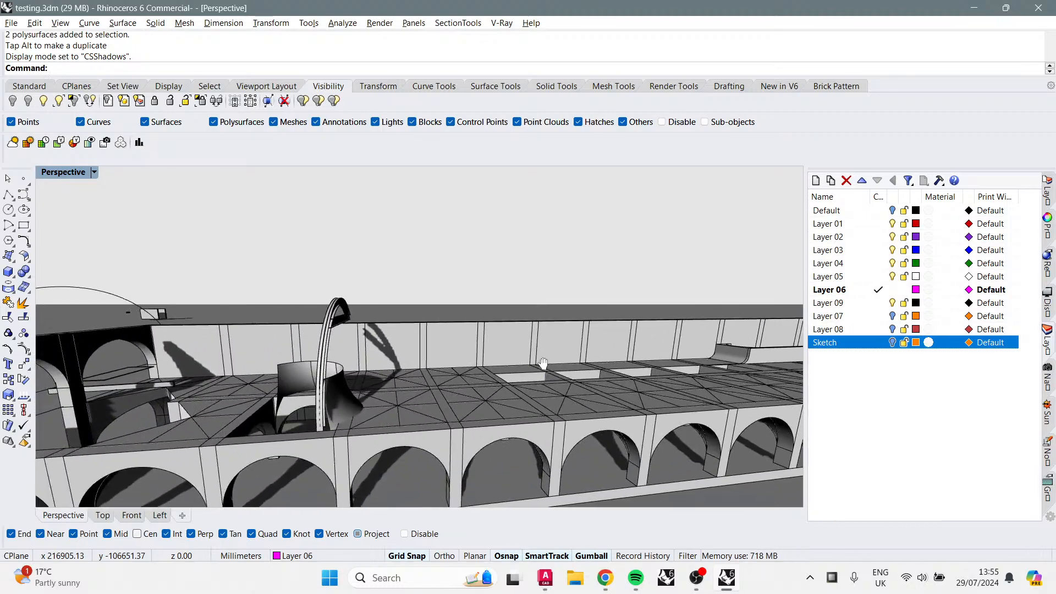
right_click_drag(204, 352, 348, 344)
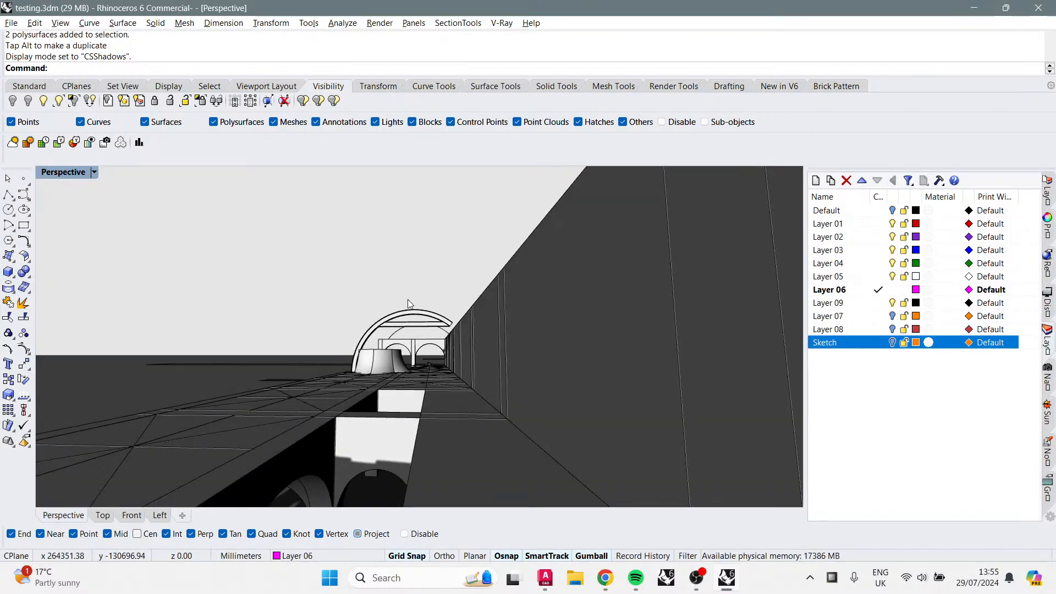
right_click_drag(440, 340, 474, 469)
right_click_drag(571, 440, 540, 423)
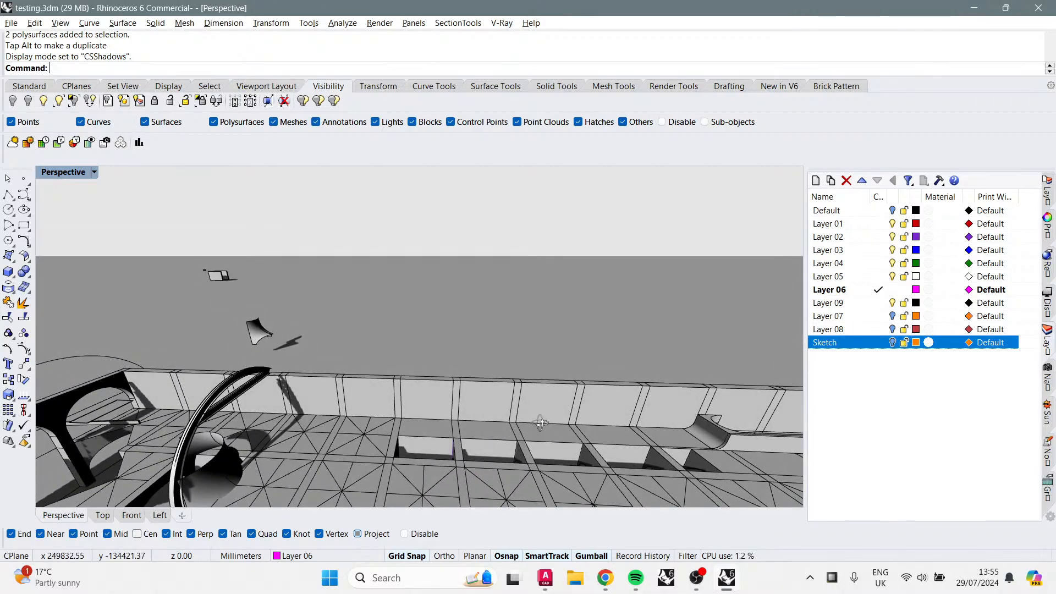
right_click_drag(523, 460, 272, 405)
scroll(408, 414, "up", 3)
scroll(407, 415, "down", 6)
right_click_drag(418, 412, 258, 410)
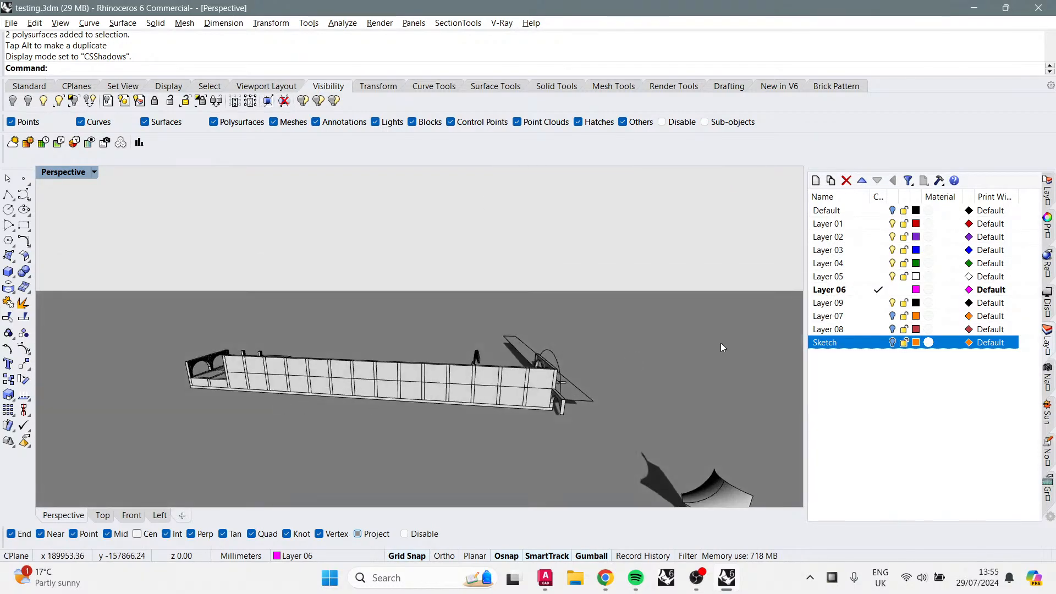
Step: Hide Layer 04 and orbit along the arcade to view the arches without the side wall
left_click(895, 264)
scroll(313, 393, "up", 8)
scroll(616, 384, "down", 3)
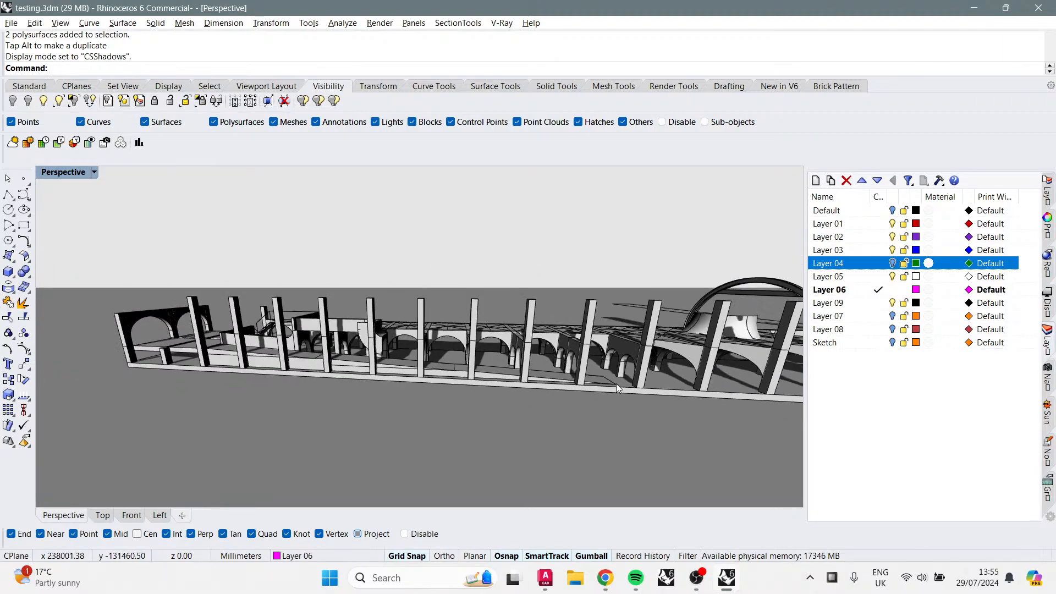
scroll(615, 383, "up", 5)
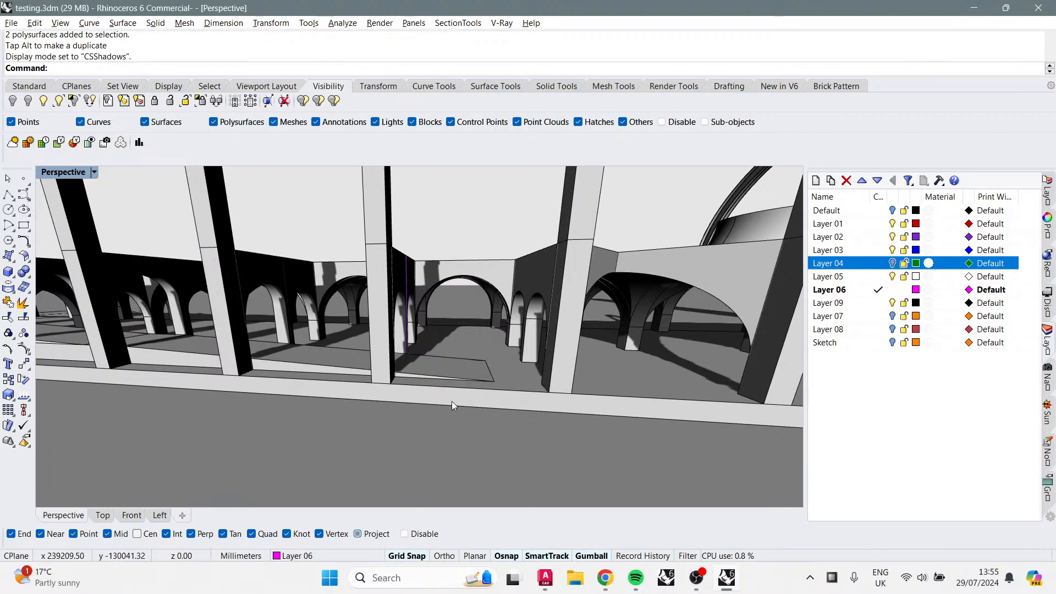
right_click_drag(451, 401, 700, 410)
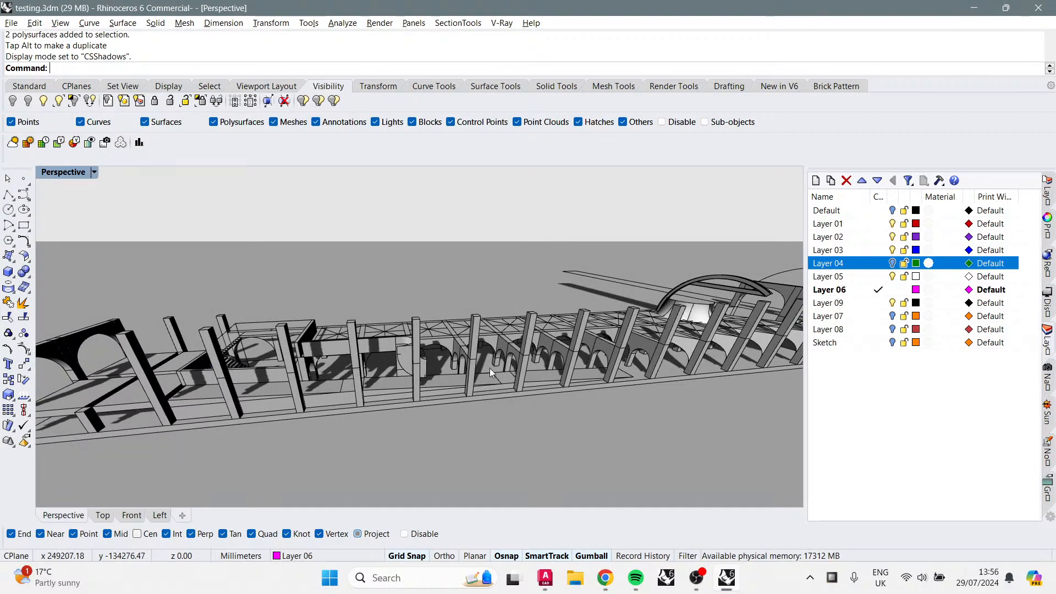
right_click_drag(489, 368, 476, 342)
right_click_drag(564, 326, 482, 319)
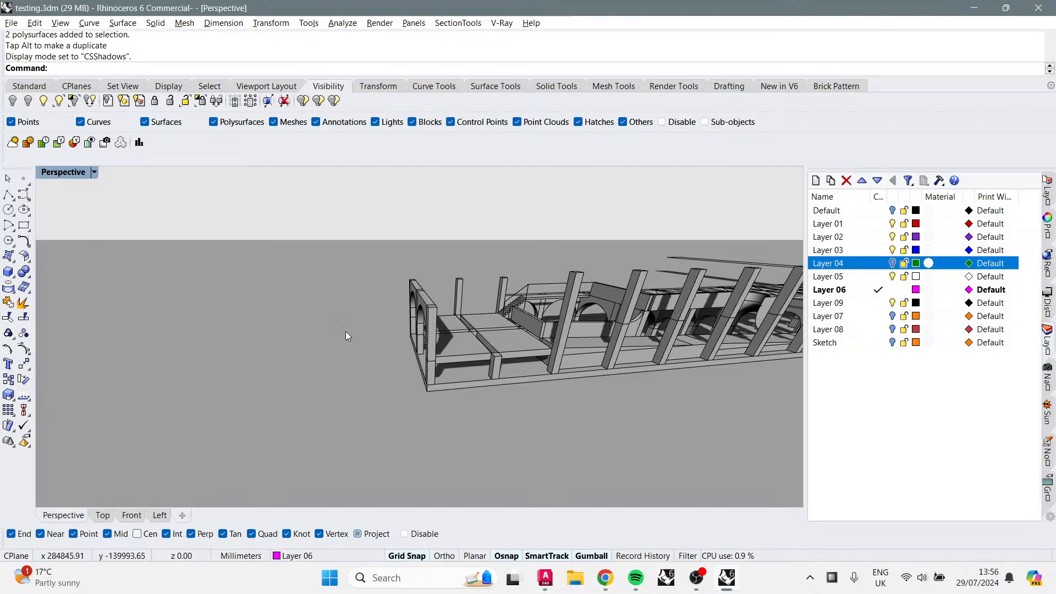
Step: Turn Layer 04 back on, orbit out over the model, and make Layer 05 the current layer
left_click(892, 262)
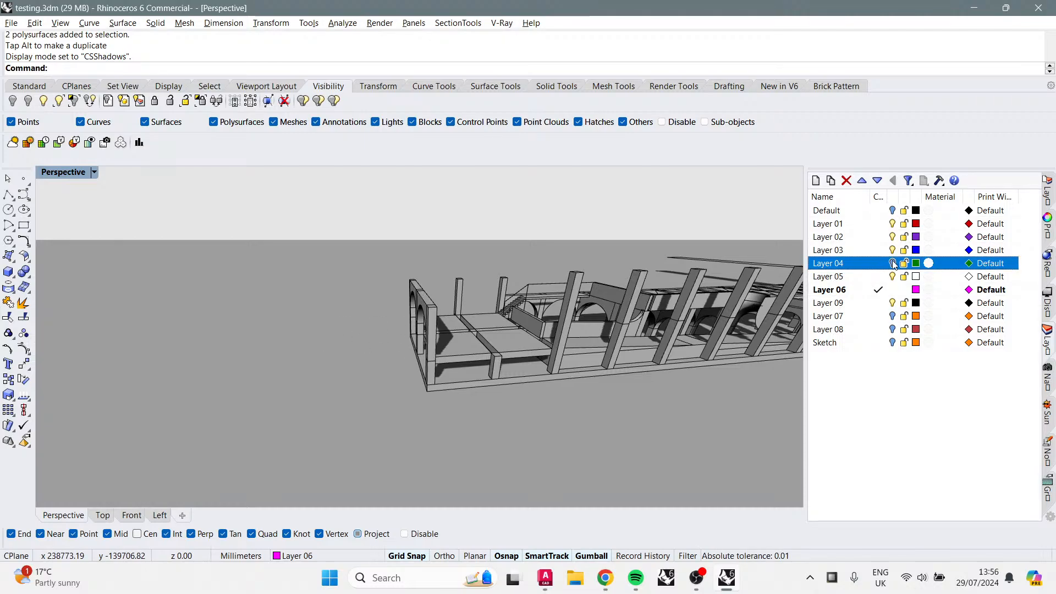
right_click_drag(634, 329, 564, 425, "shift")
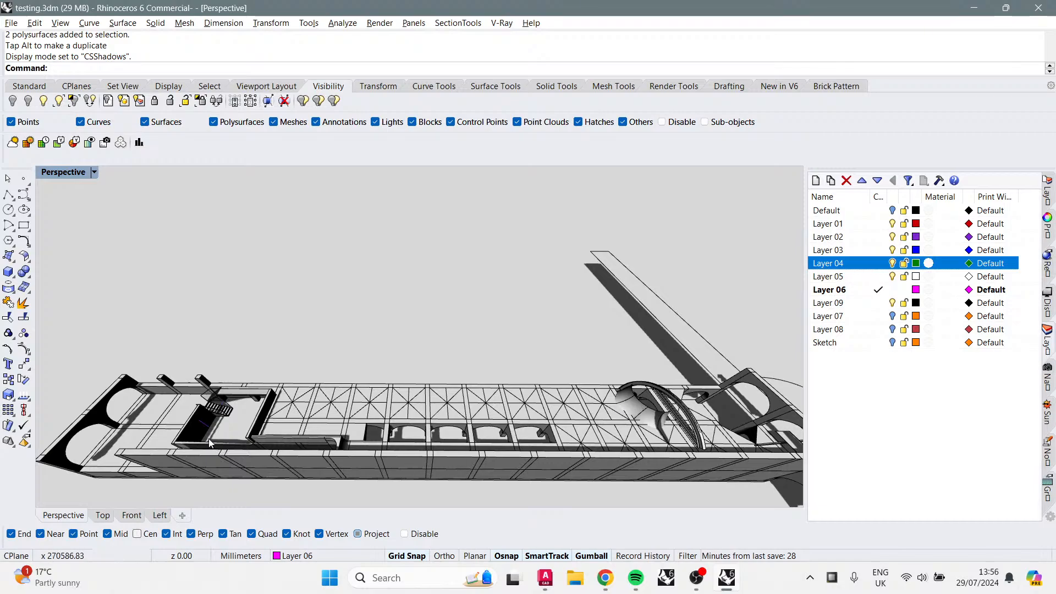
right_click_drag(401, 430, 561, 274)
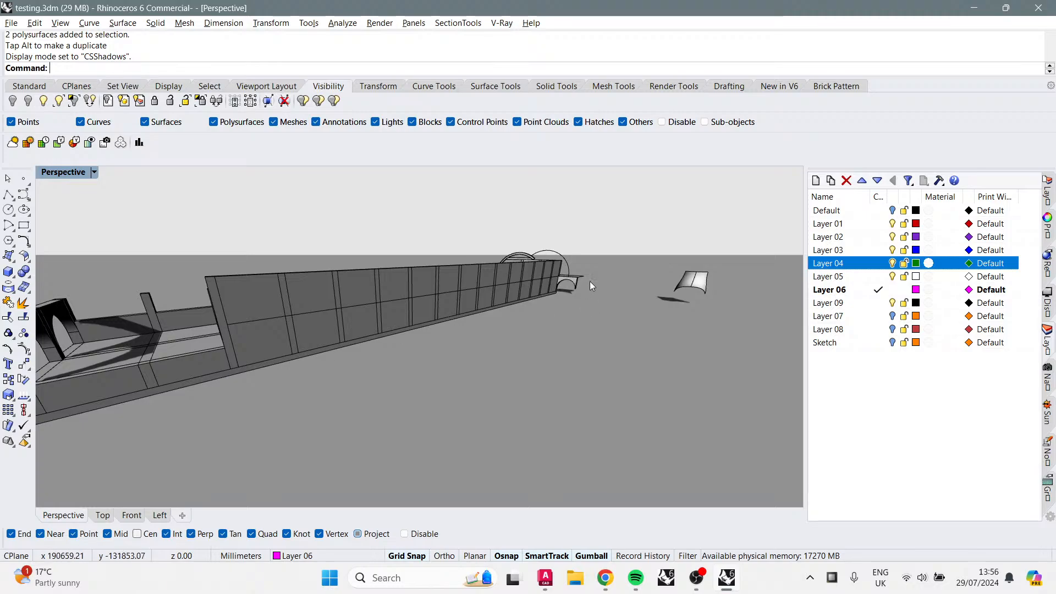
left_click(878, 277)
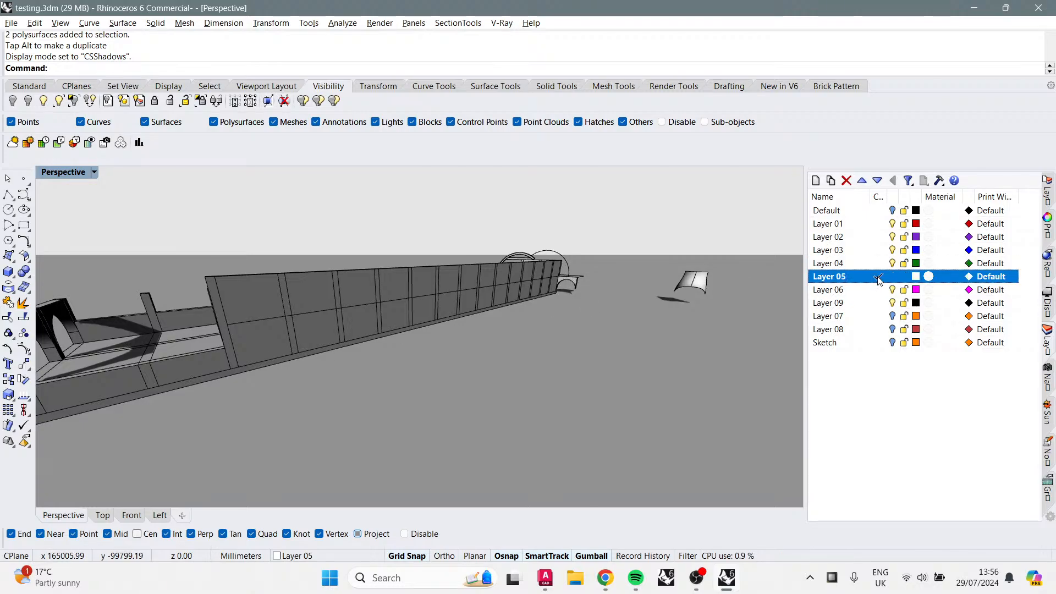
Step: Draw a three-point rectangular plane starting from the end arch's edge and extending along the arcade
left_click(15, 261)
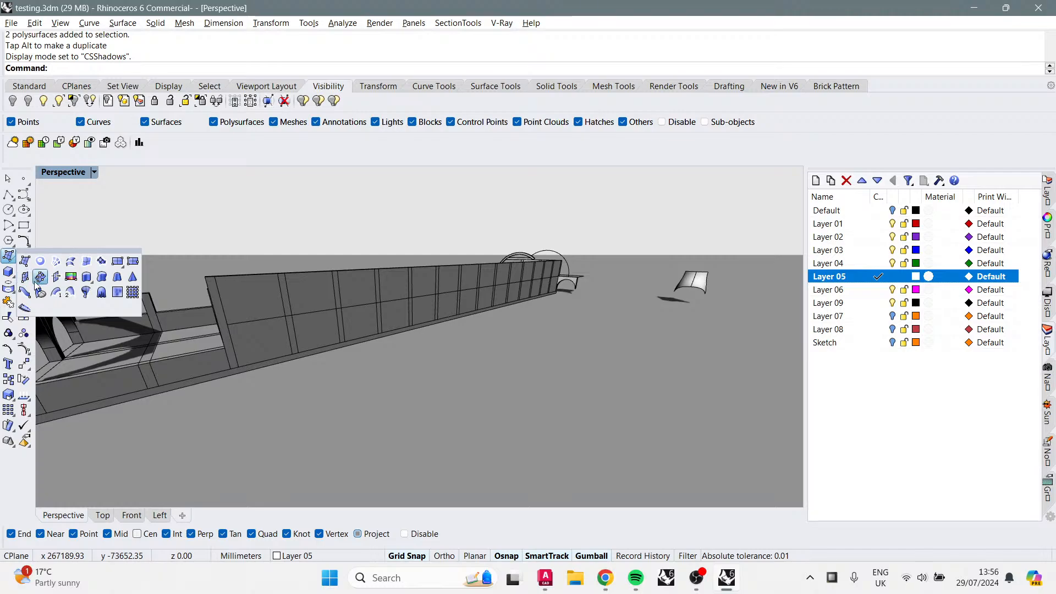
left_click(132, 262)
scroll(467, 263, "up", 3)
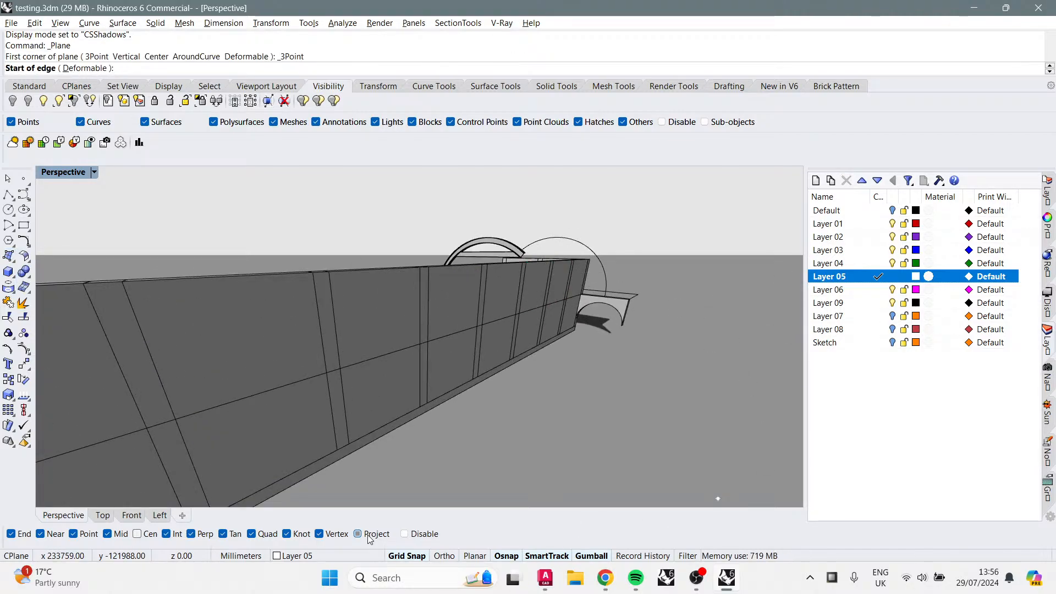
scroll(641, 352, "down", 3)
scroll(652, 322, "up", 6)
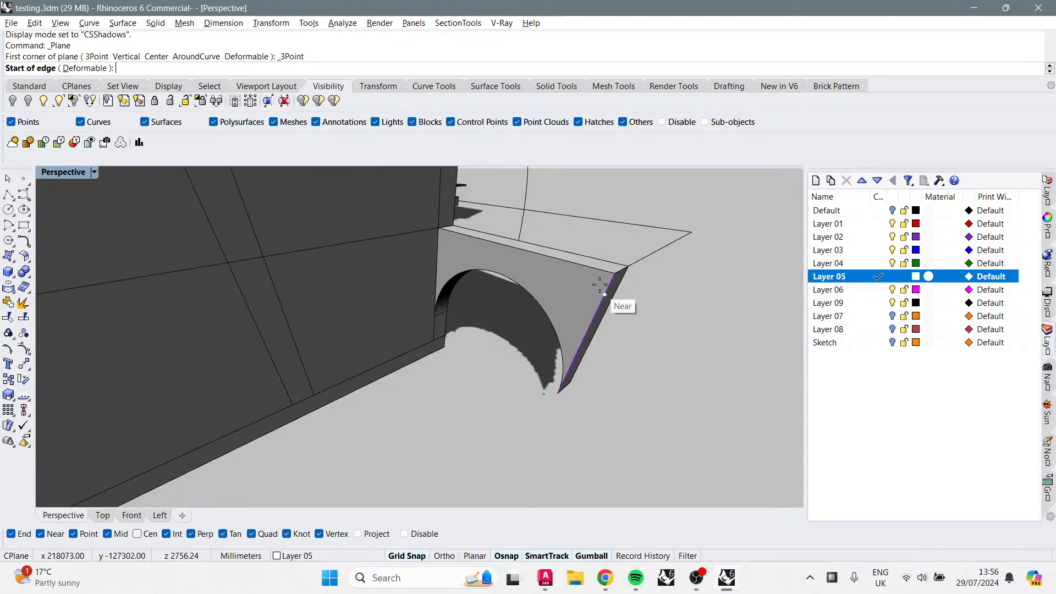
left_click(614, 273)
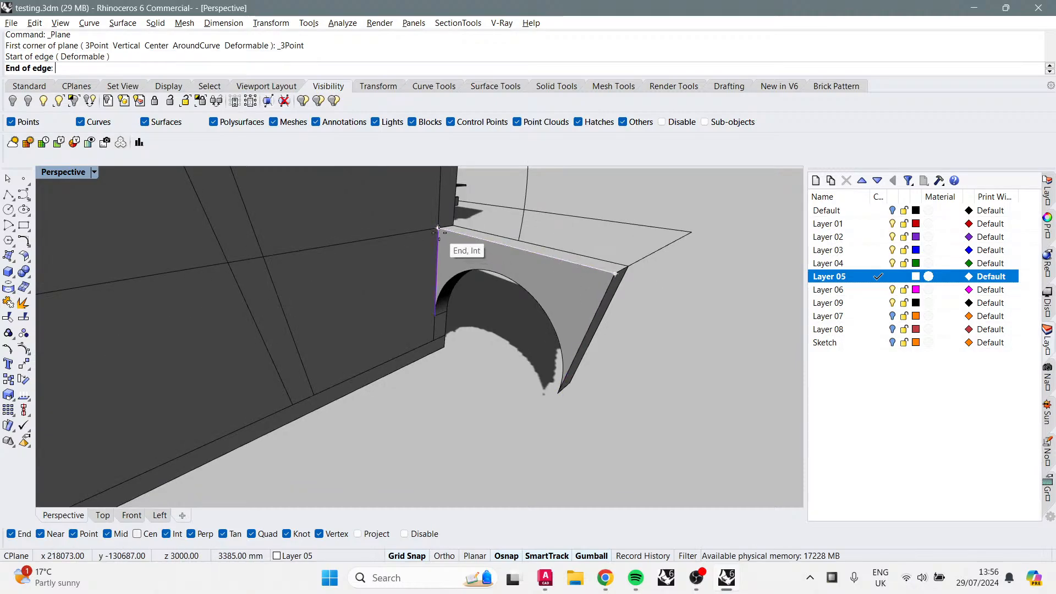
left_click(438, 228)
scroll(390, 310, "down", 6)
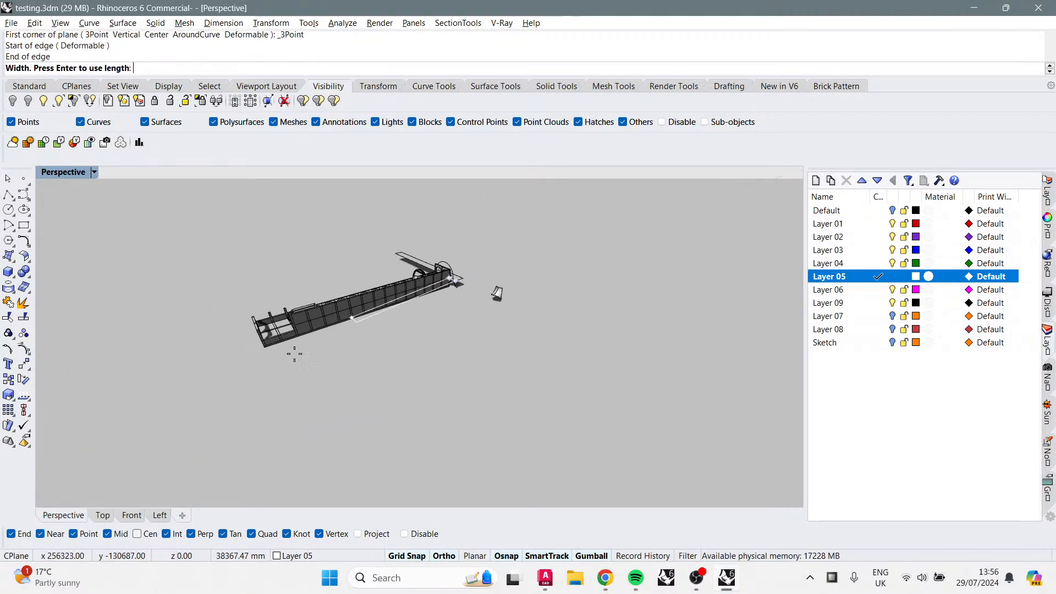
scroll(285, 352, "up", 4)
scroll(294, 333, "down", 2)
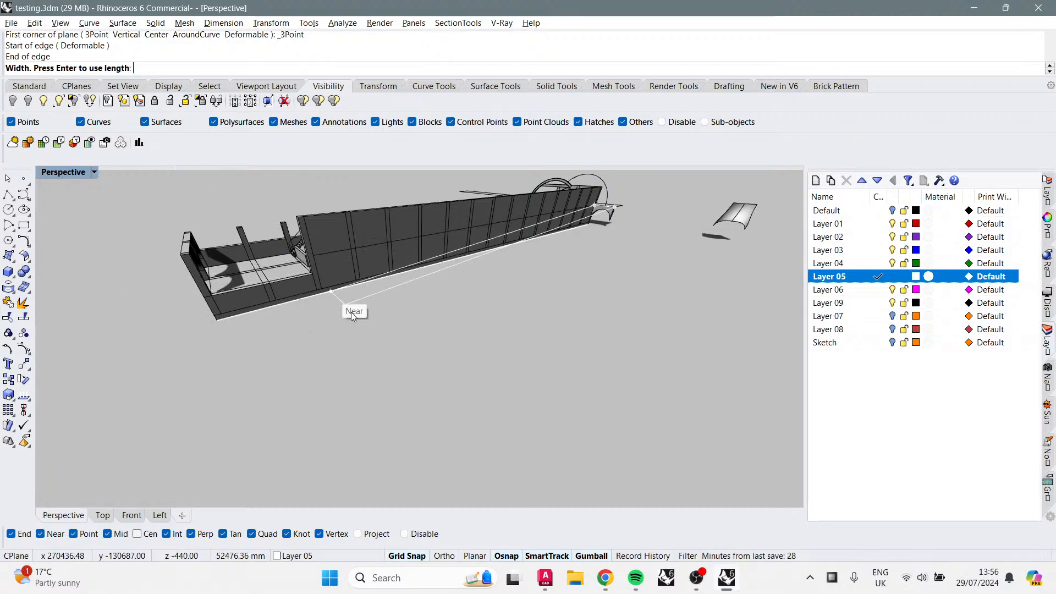
scroll(301, 300, "up", 3)
left_click(332, 267)
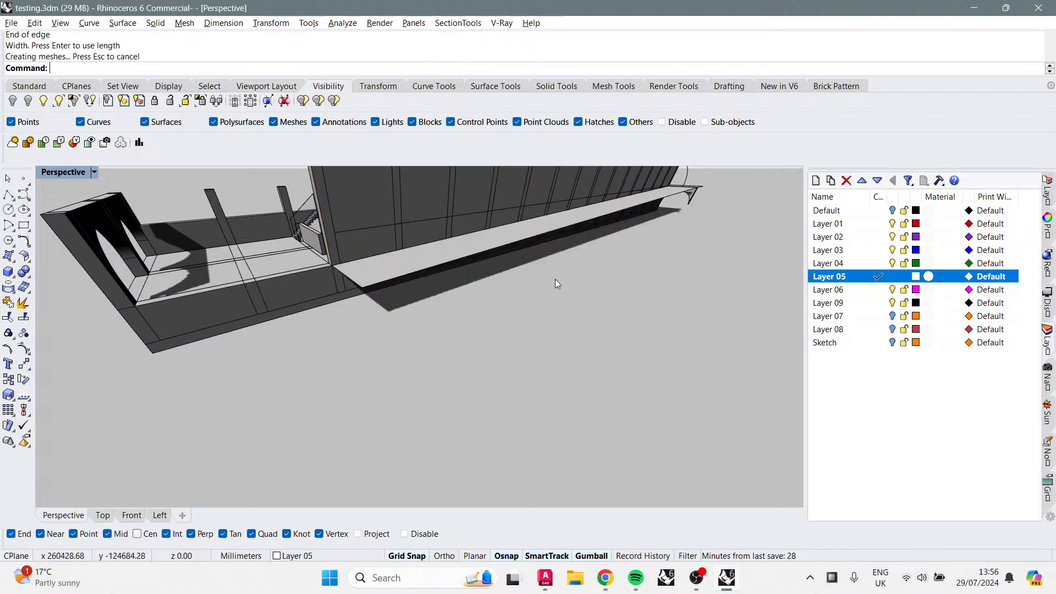
Step: Draw another three-point rectangular plane on the ground beside the arcade wall, starting from the wall's midpoint
mouse_move(556, 279)
right_mouse_down()
mouse_move(569, 265)
mouse_move(562, 277)
right_mouse_up()
right_click(402, 314)
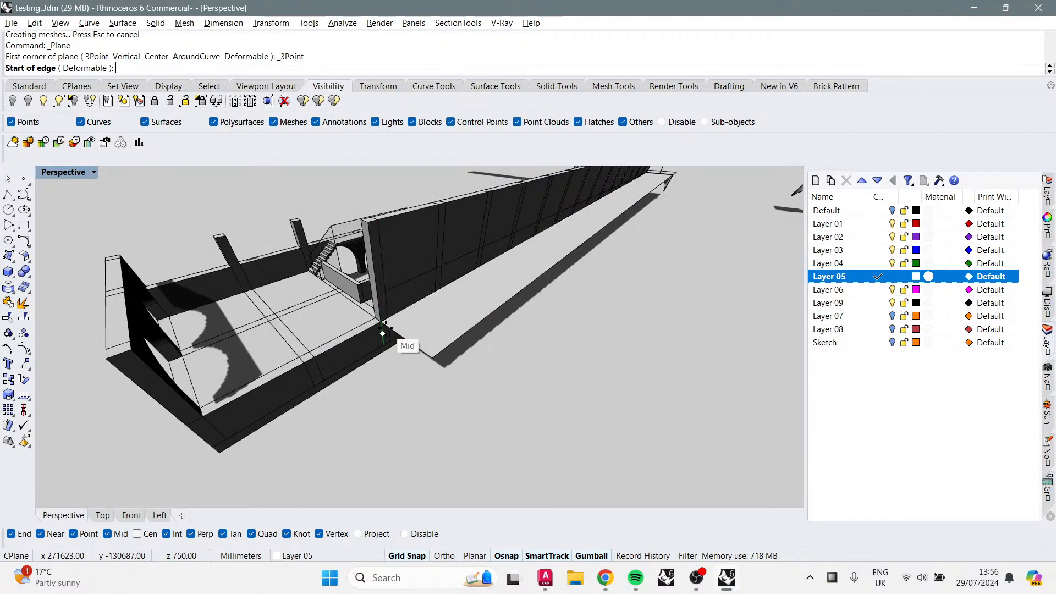
left_click(382, 325)
left_click(432, 357)
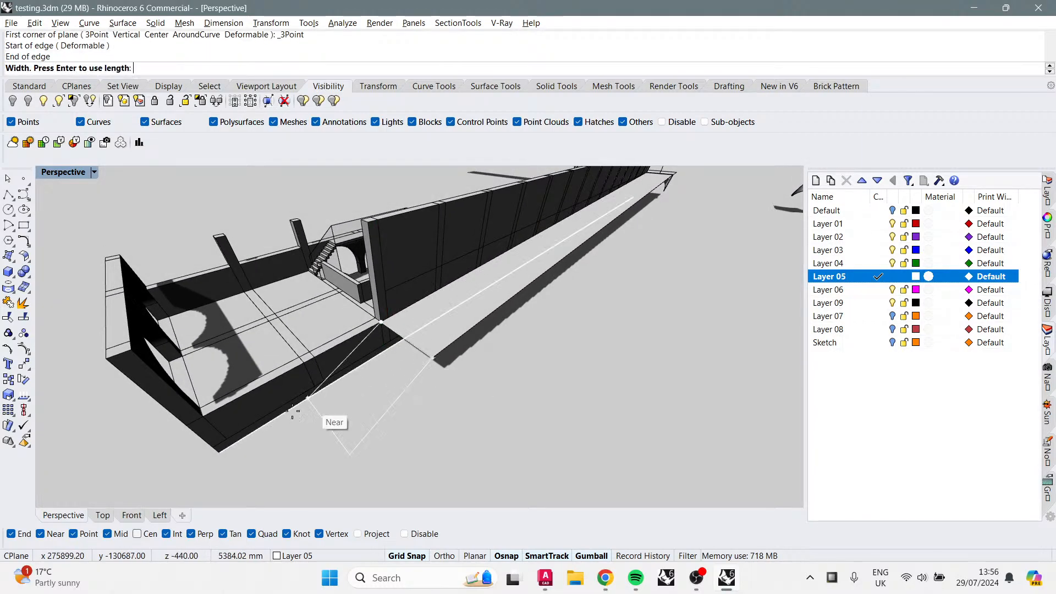
left_click(204, 419)
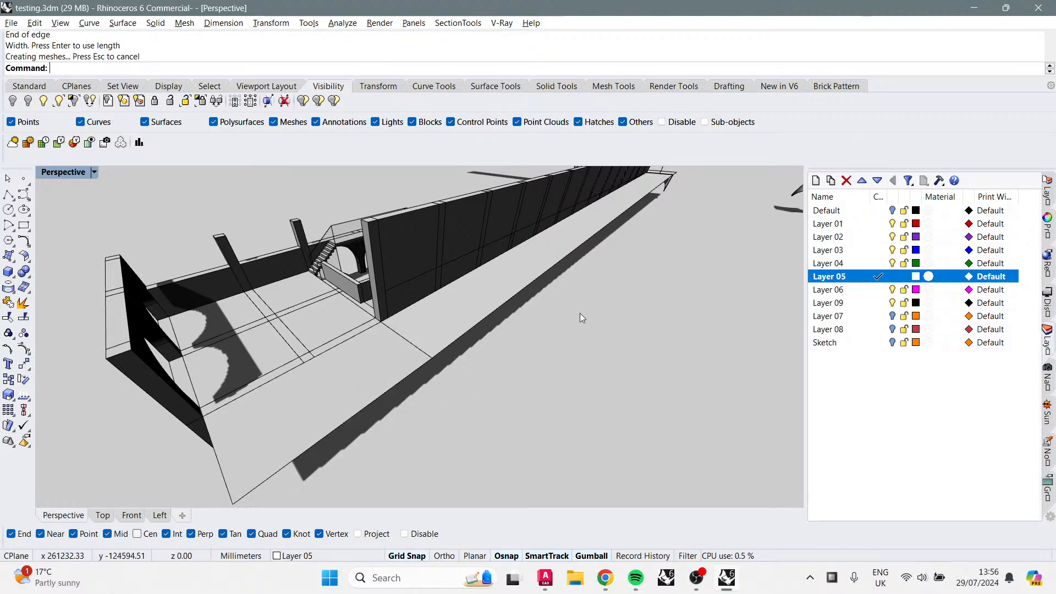
Step: Create a vertical clipping plane along the edge of the long channel beside the arcade
right_click_drag(581, 317, 545, 323)
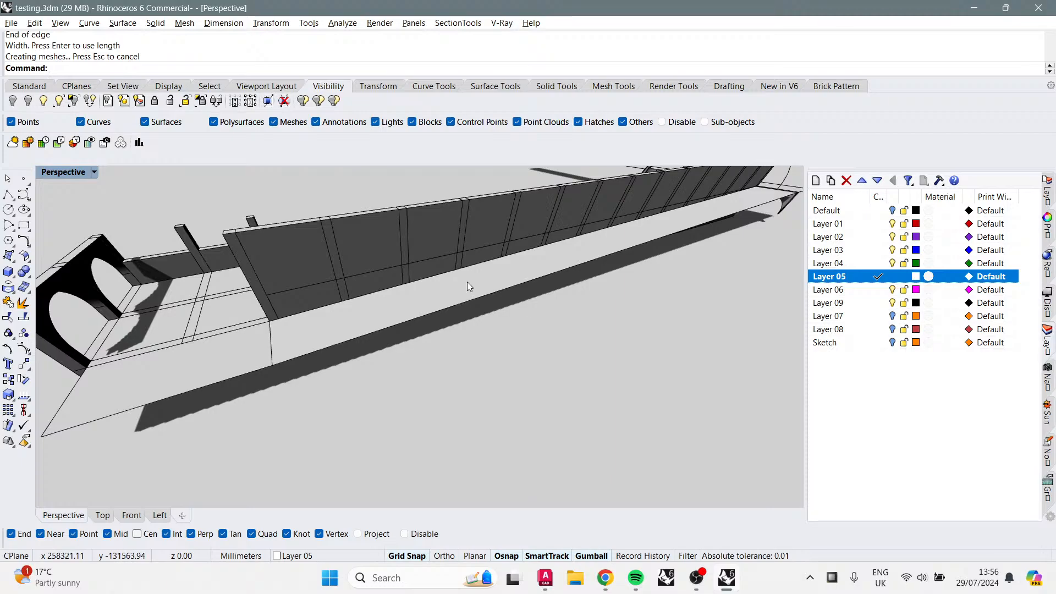
right_click_drag(542, 255, 423, 297)
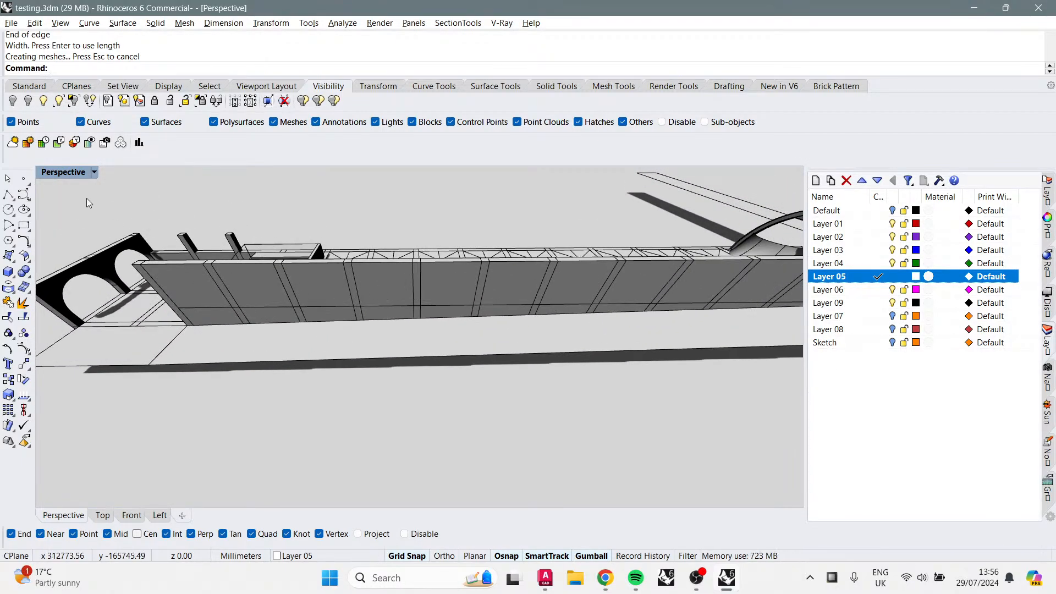
left_click(264, 102)
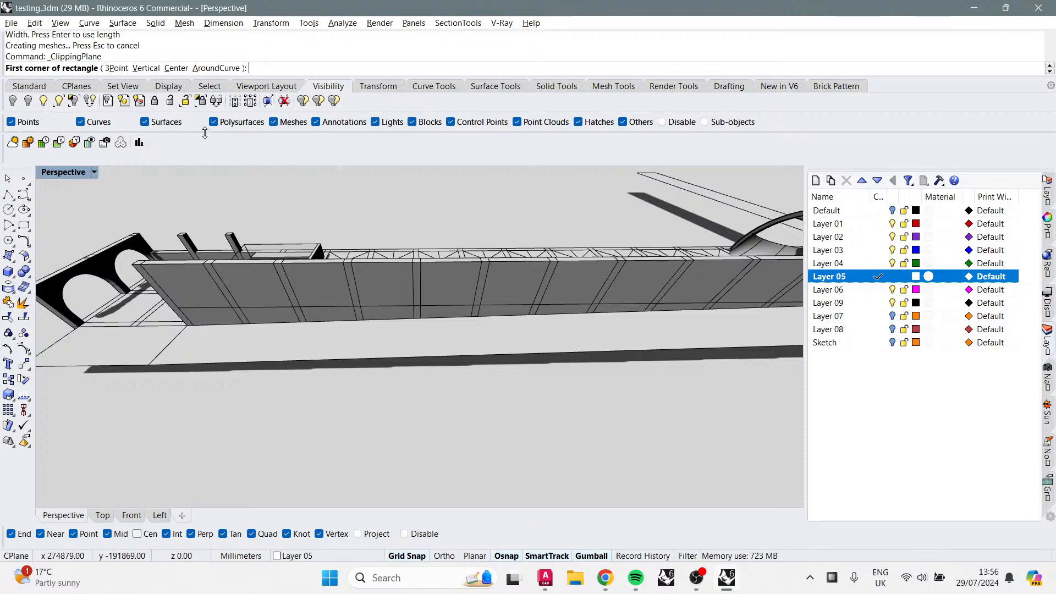
left_click(146, 69)
right_click_drag(259, 201, 352, 237)
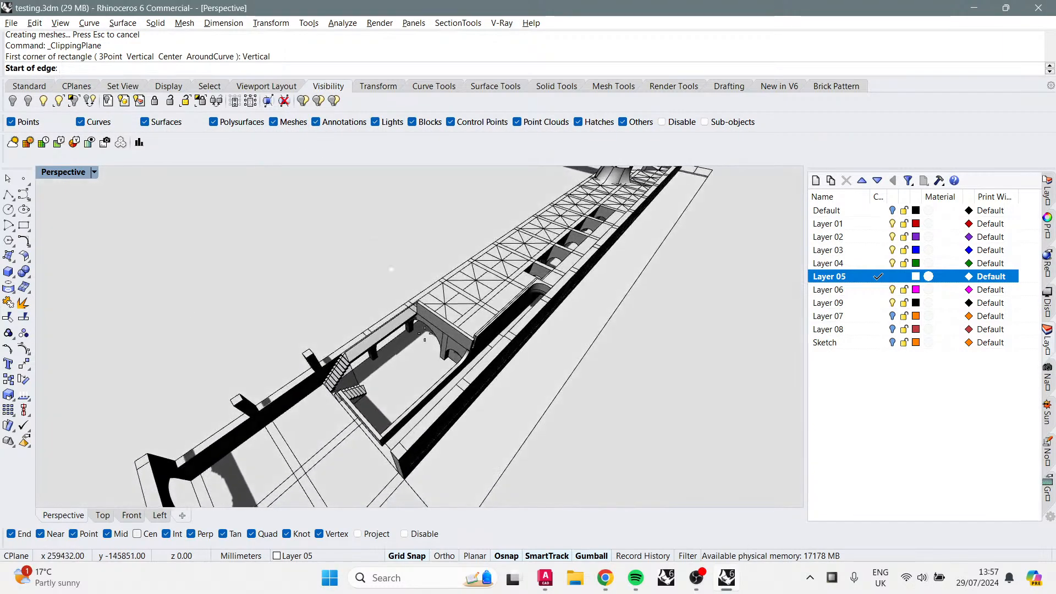
scroll(453, 441, "up", 5)
right_click_drag(453, 441, 491, 454)
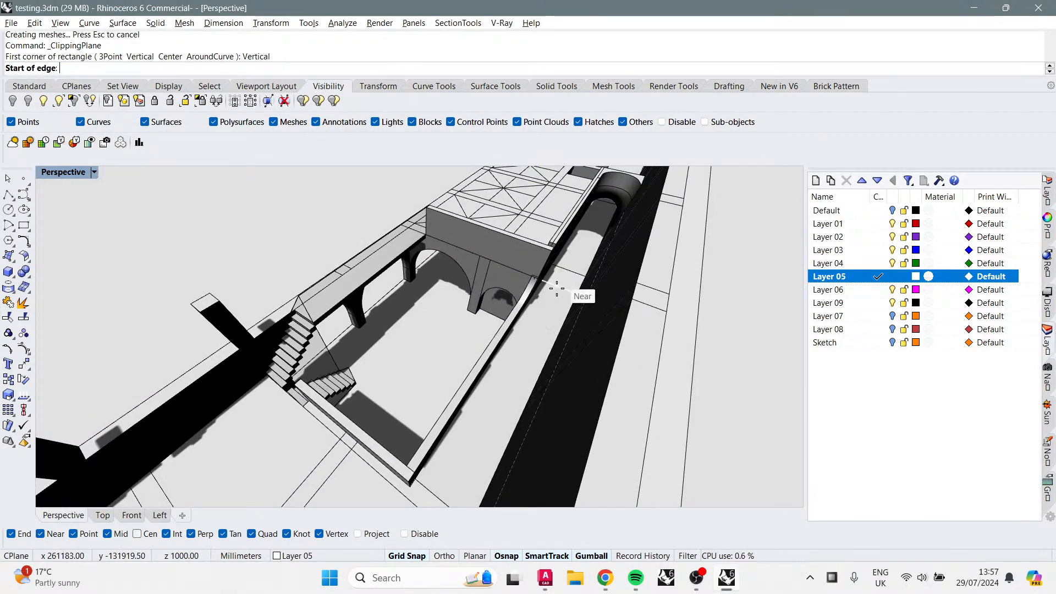
left_click(559, 287)
left_click(572, 271)
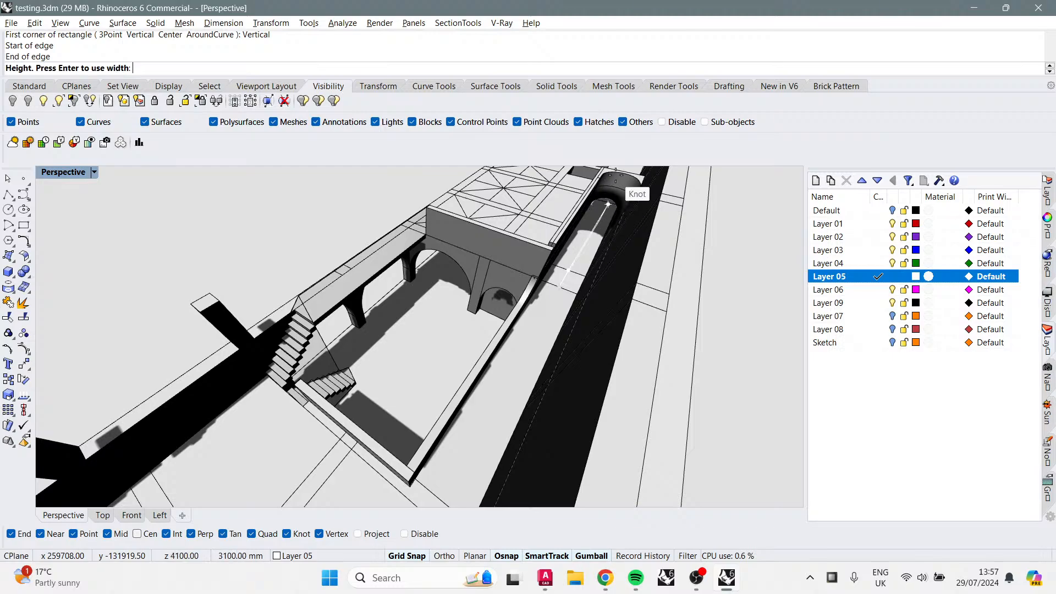
mouse_move(585, 253)
right_mouse_down()
mouse_move(583, 230)
mouse_move(578, 252)
right_mouse_up()
key("F8")
key("F8")
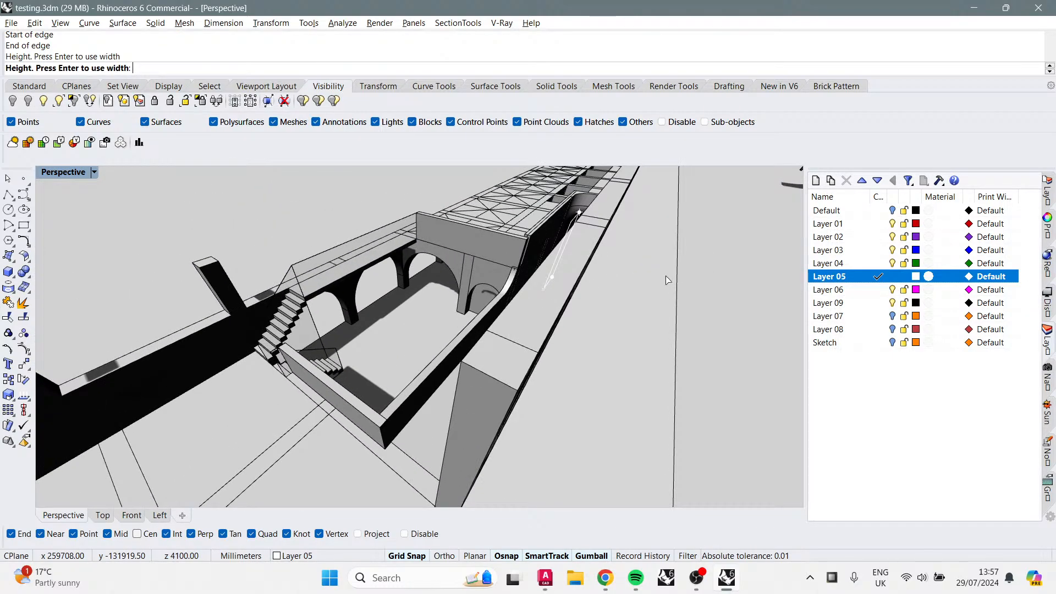
left_click(575, 253)
Step: Select the new clipping plane and hide it
right_click_drag(641, 302, 587, 280)
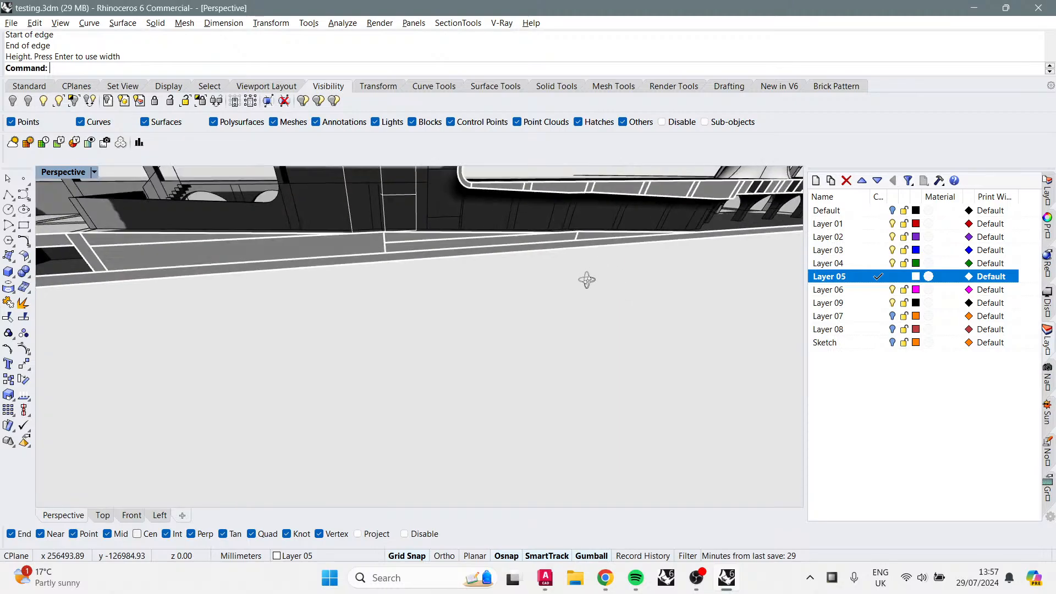
right_click_drag(429, 194, 437, 288, "shift")
scroll(408, 318, "down", 3)
left_click(402, 317)
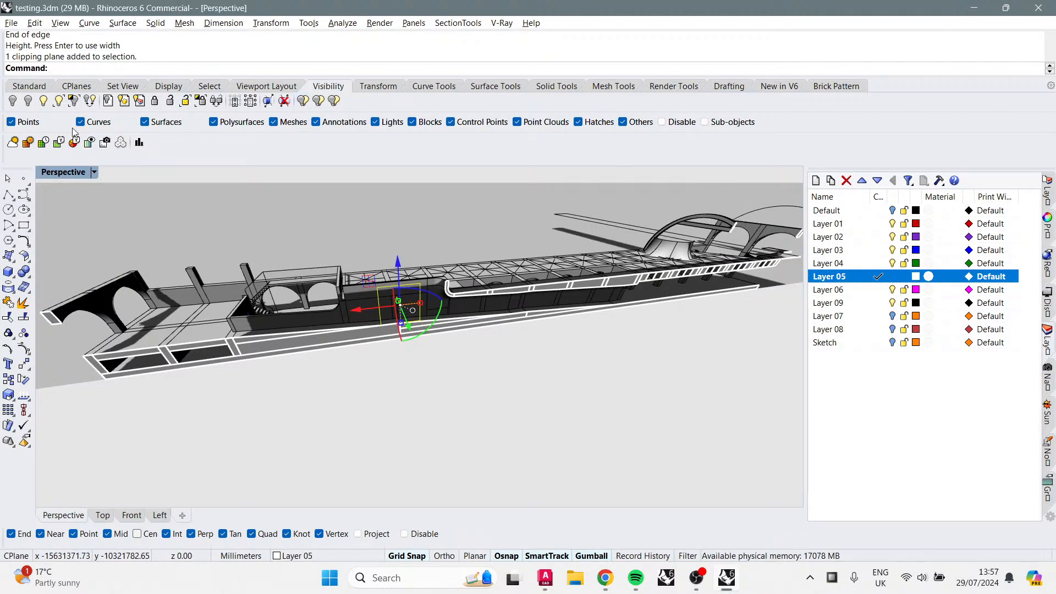
left_click(303, 100)
Step: Orbit and zoom along the clipped arcade to examine its section and shadows
right_click_drag(365, 288, 506, 384)
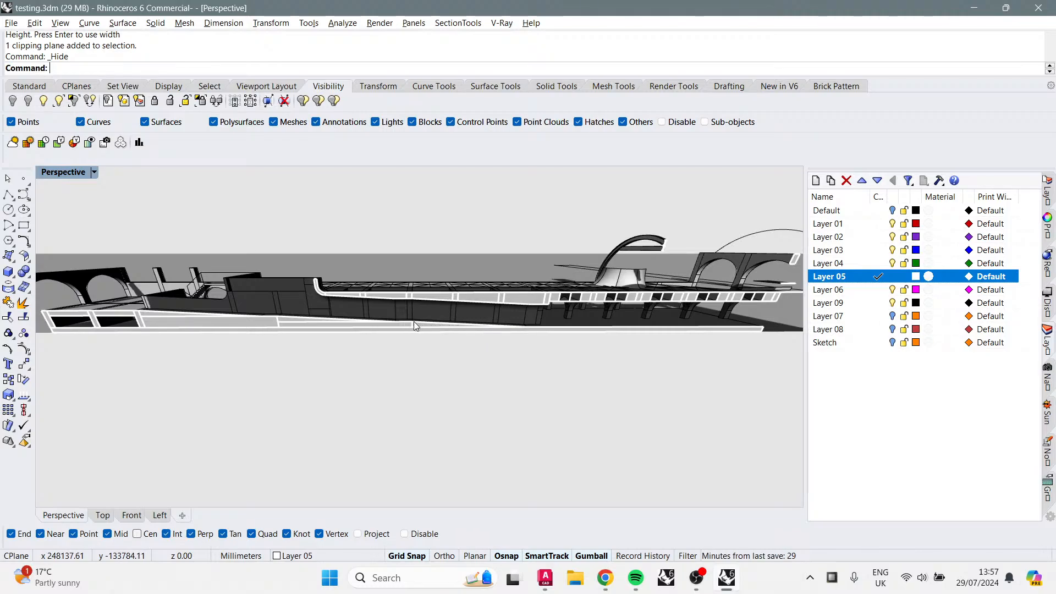
scroll(414, 321, "up", 8)
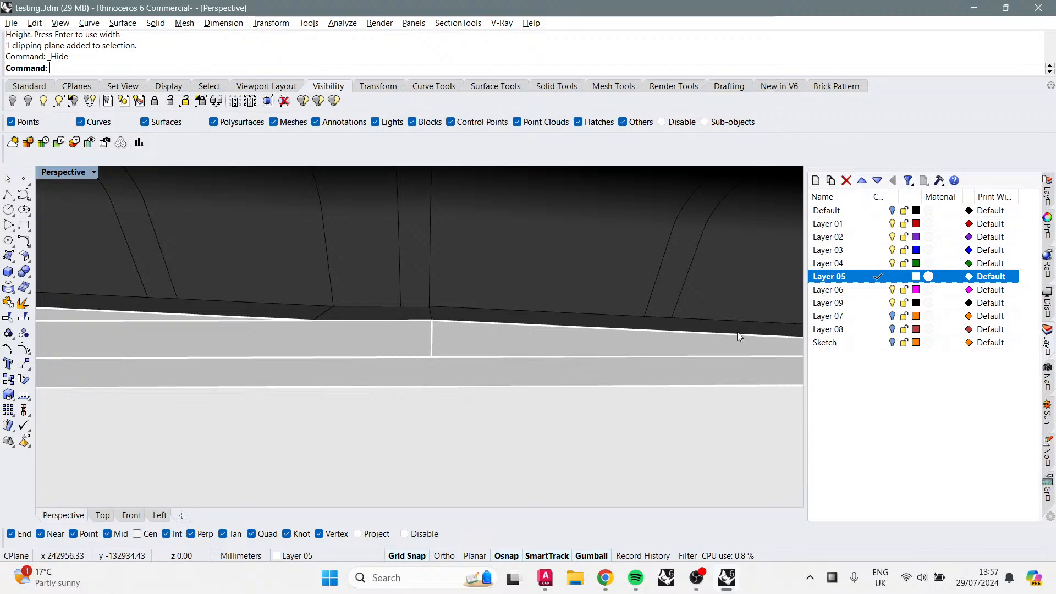
scroll(487, 340, "down", 5)
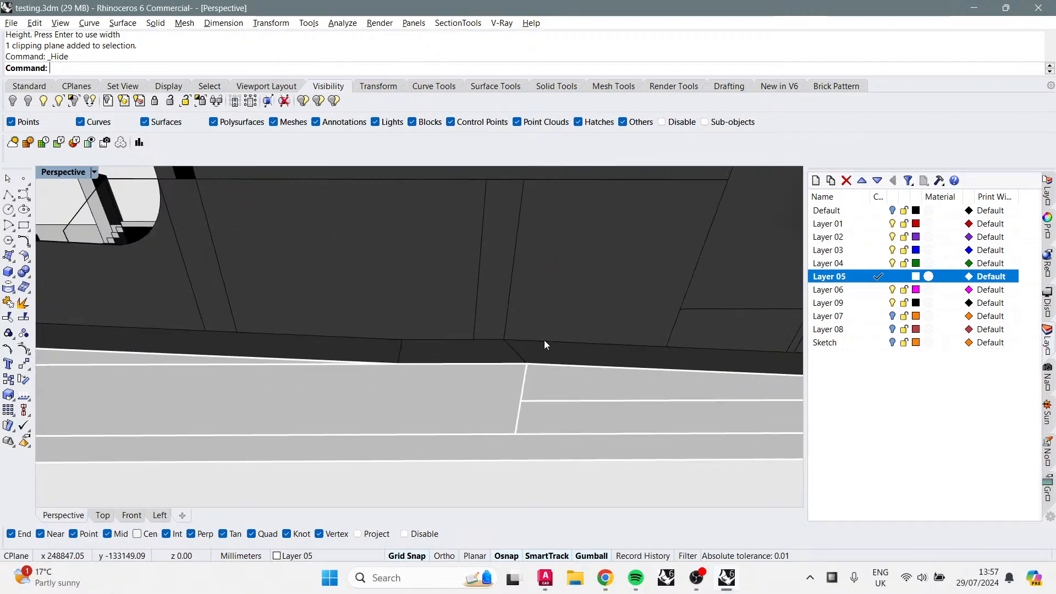
right_click_drag(758, 389, 568, 364, "shift")
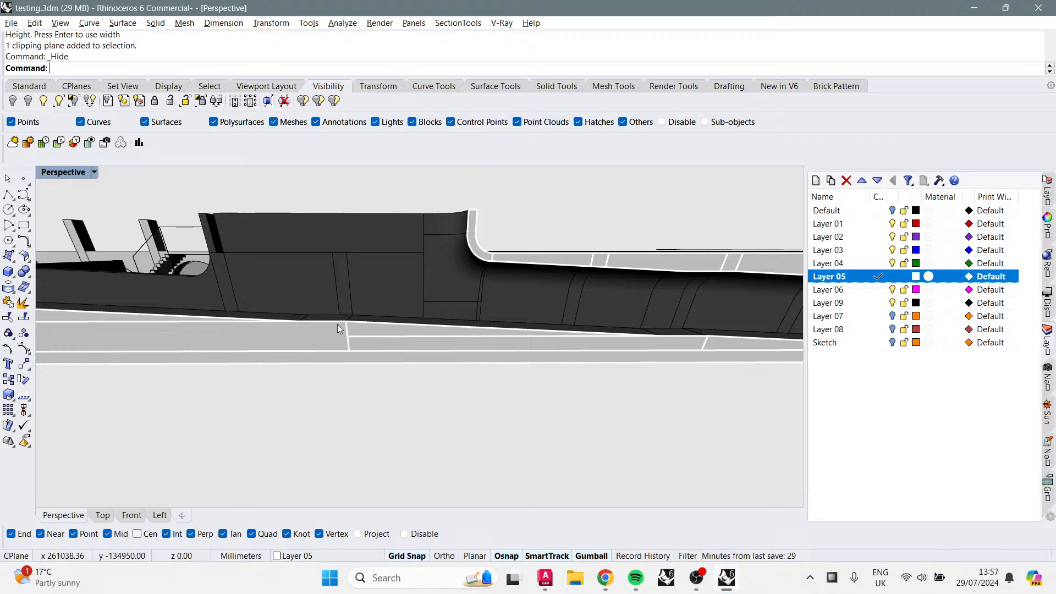
right_click_drag(338, 325, 359, 322, "shift")
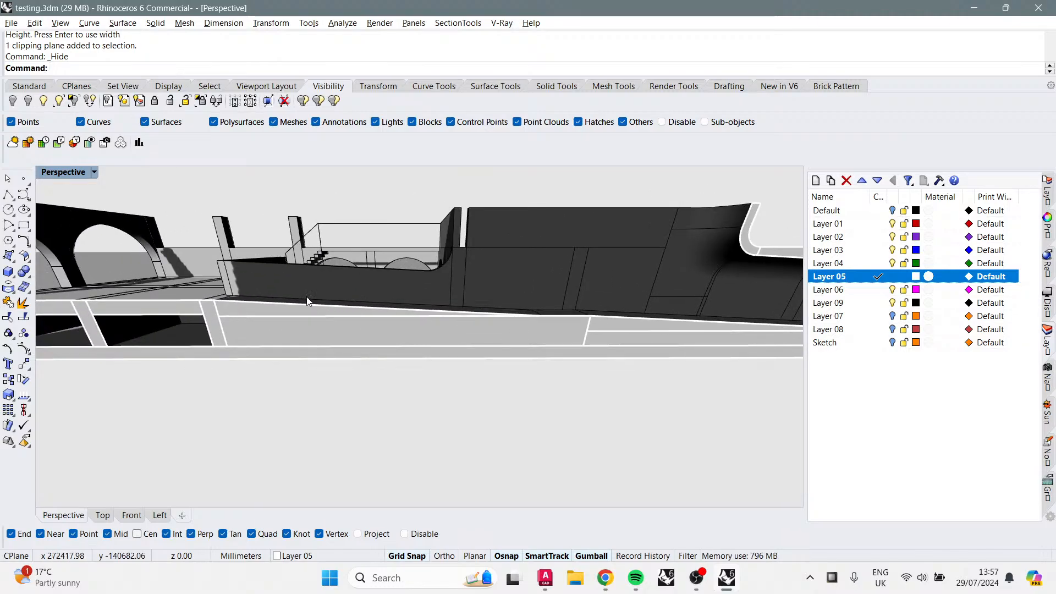
scroll(174, 315, "down", 5)
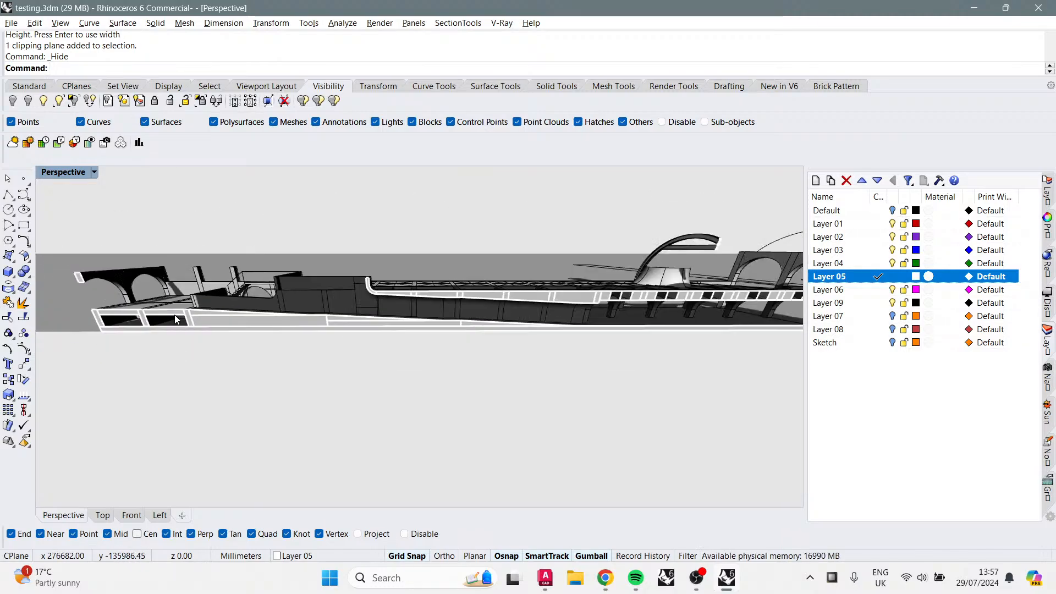
right_click_drag(175, 320, 372, 338)
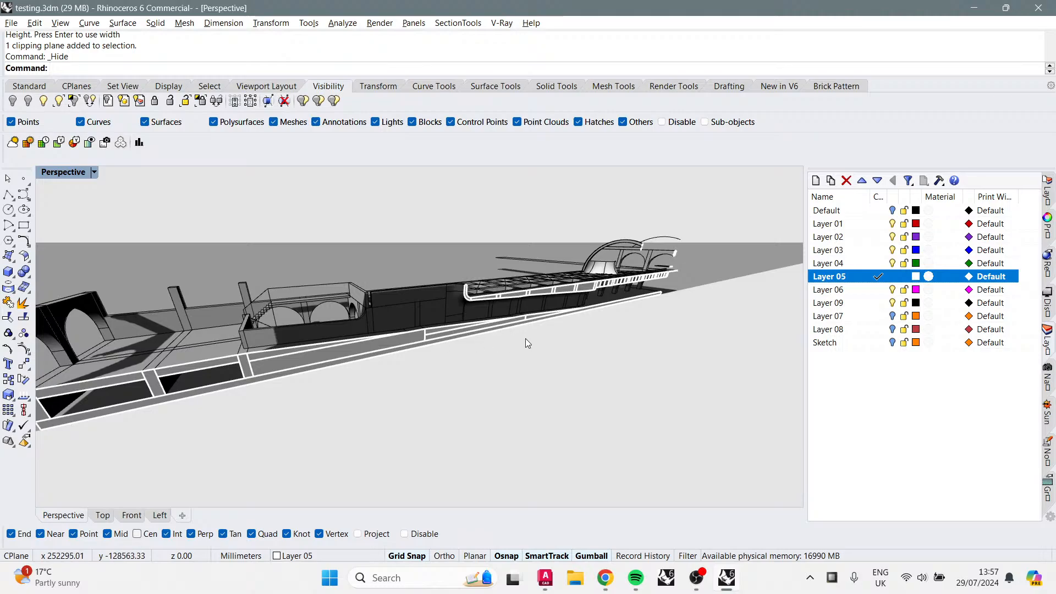
right_click_drag(525, 339, 606, 304)
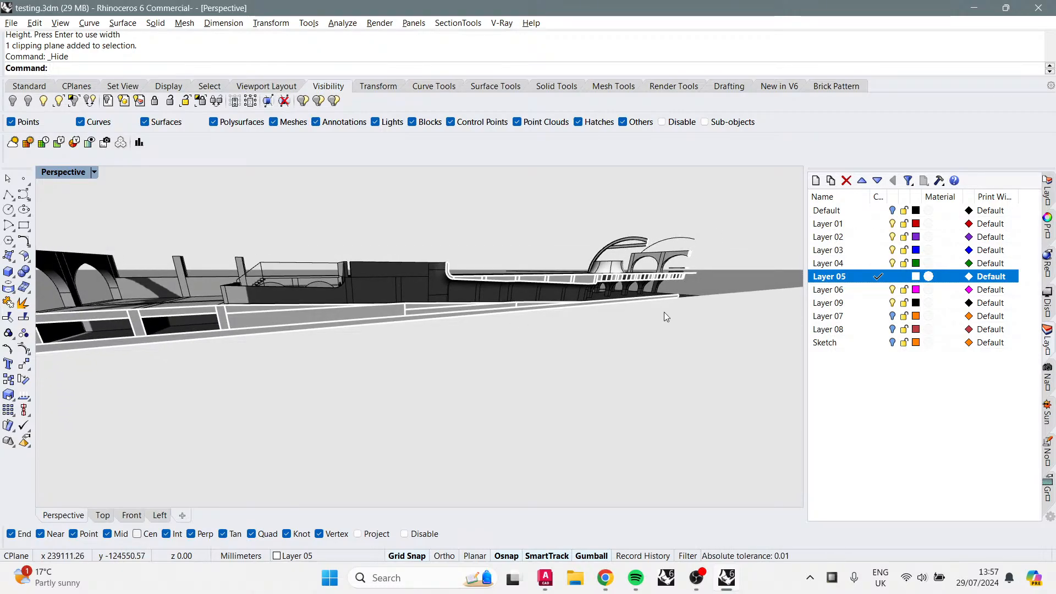
right_click_drag(632, 308, 579, 309)
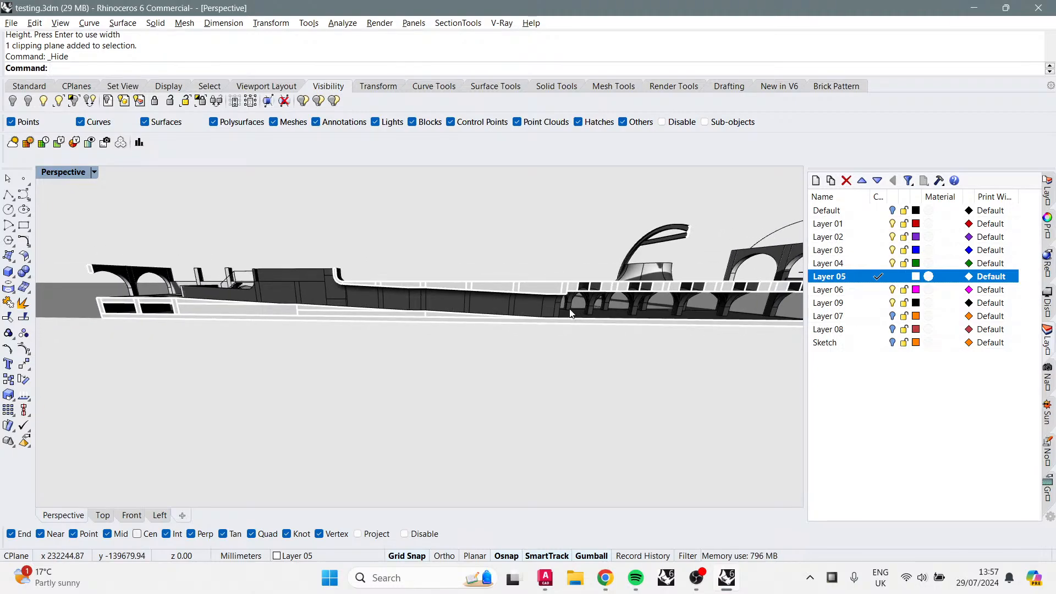
Step: Zoom in and orbit through the arch row and over the roof to inspect the clipped model
right_click_drag(438, 312, 473, 301)
scroll(490, 303, "up", 5)
right_click_drag(710, 323, 602, 325)
scroll(310, 269, "up", 5)
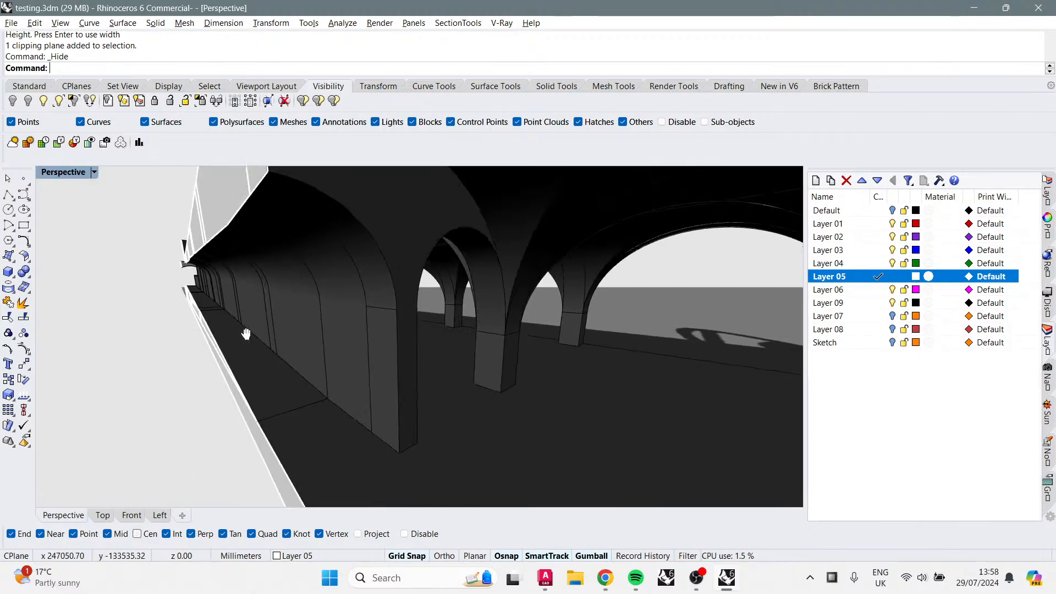
right_click_drag(276, 282, 510, 353)
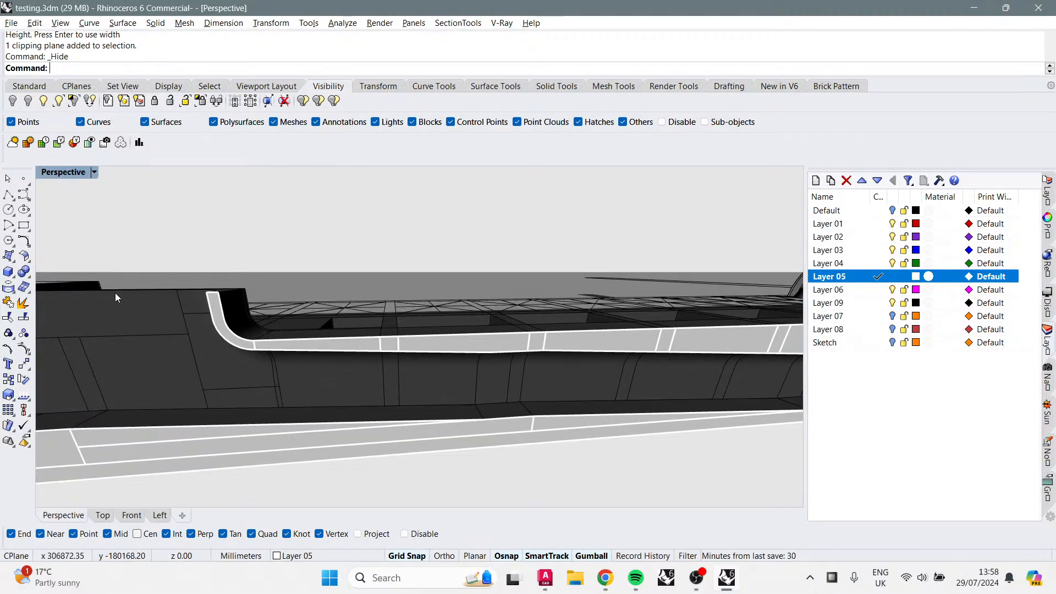
right_click_drag(115, 293, 427, 263)
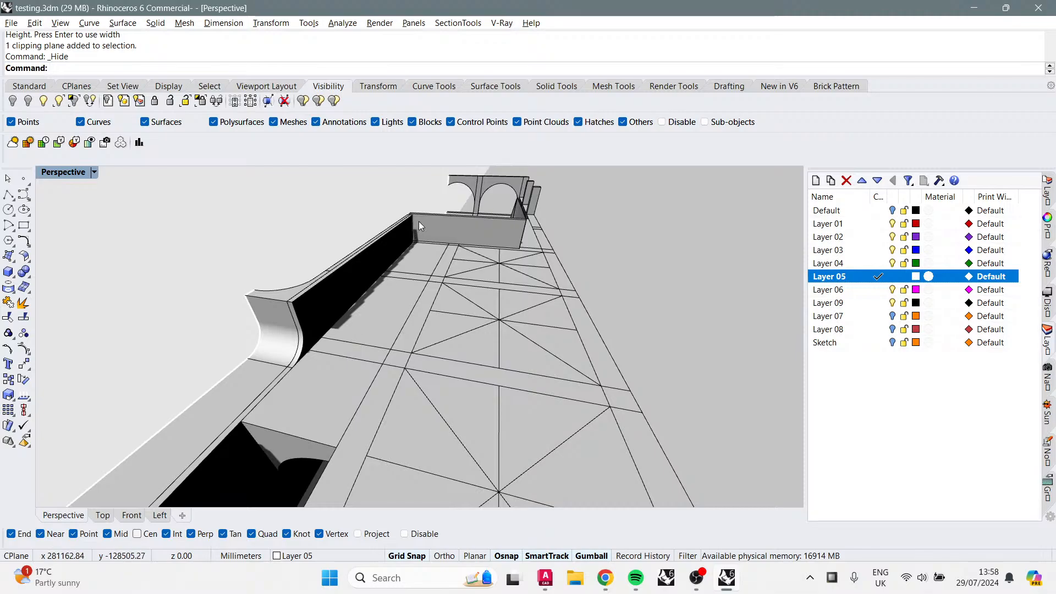
right_click_drag(362, 371, 649, 282)
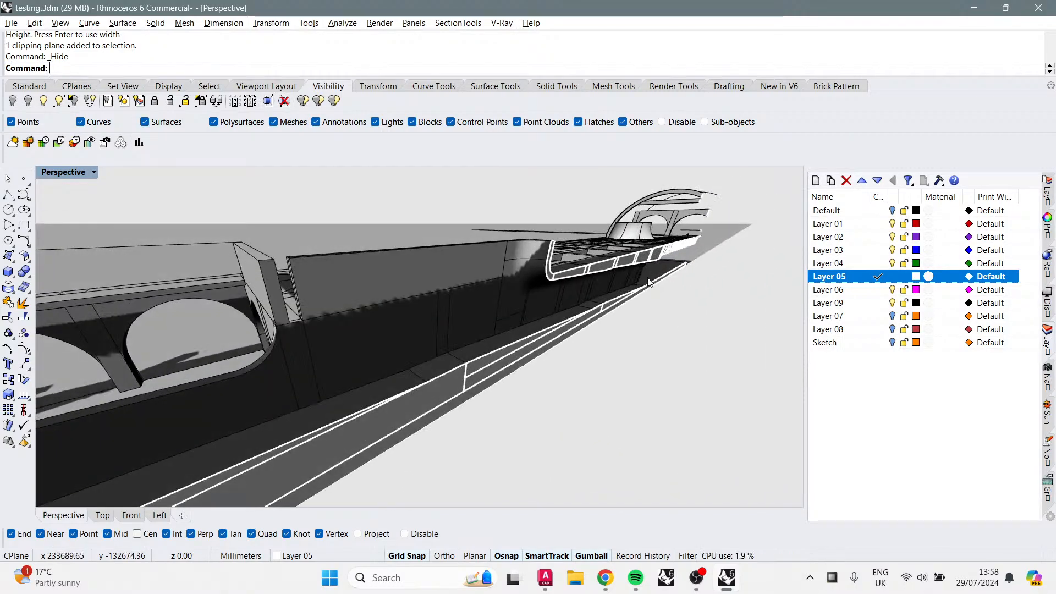
right_click_drag(487, 304, 568, 298)
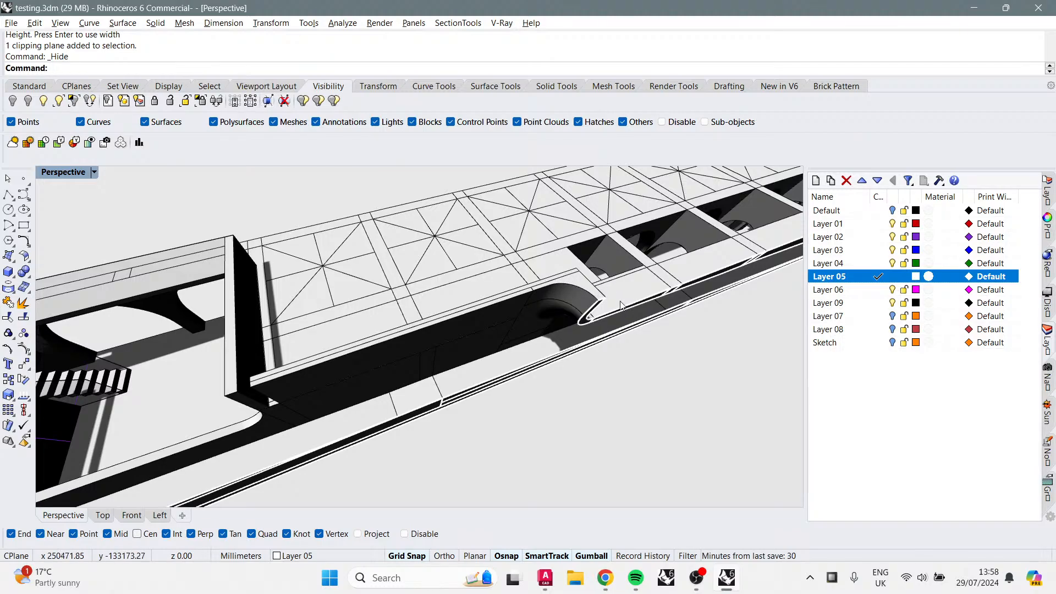
right_click_drag(500, 269, 594, 245)
Step: Undo the hide and the clipping plane creation
key("ctrl+z")
key("ctrl+z")
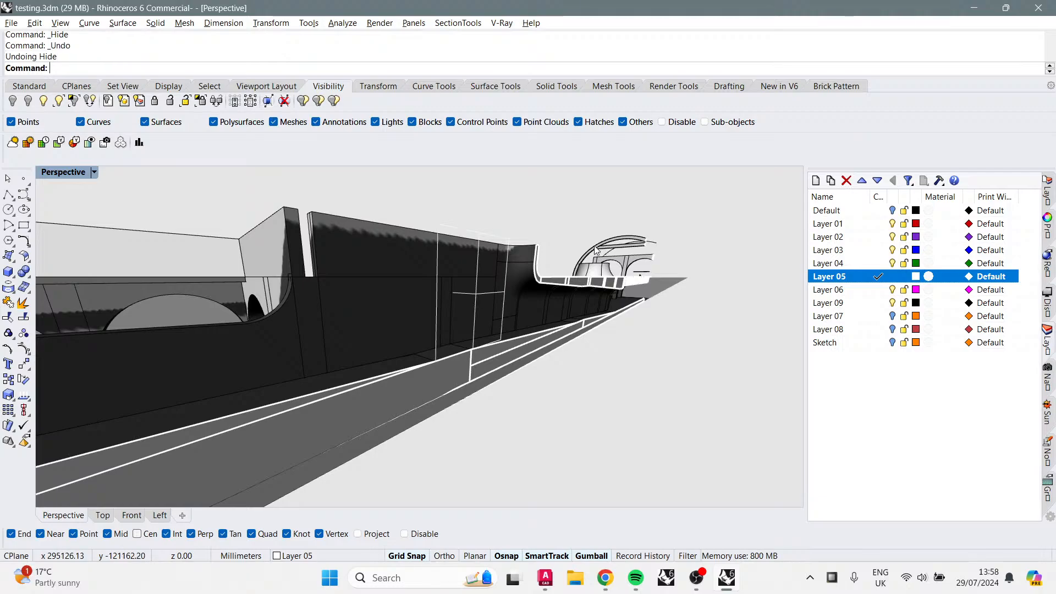
scroll(593, 327, "down", 10)
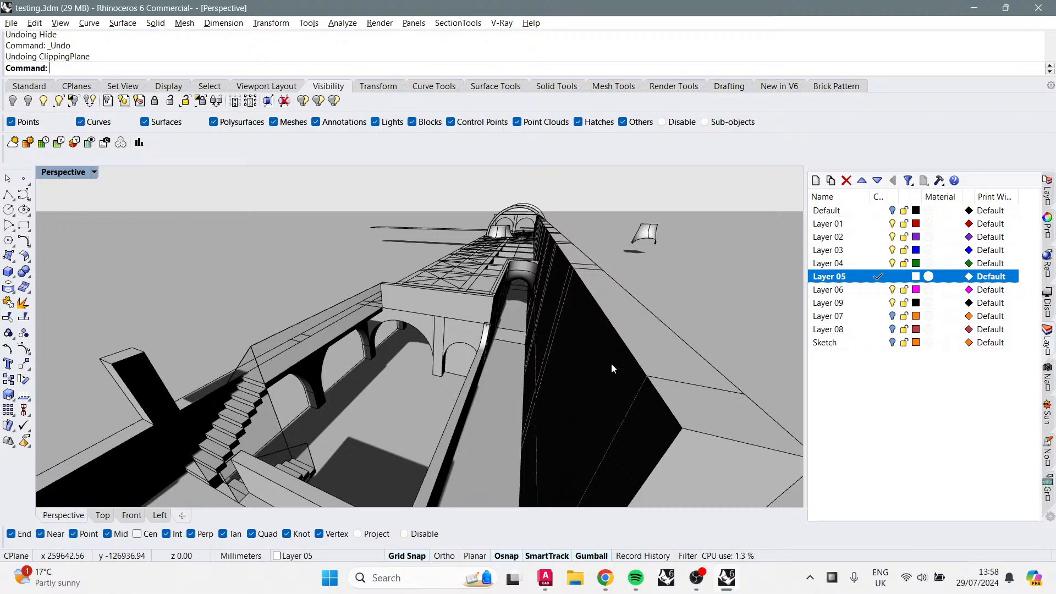
Step: Orbit and zoom around the stair and arches to examine the cast shadows in the clipped model
right_click_drag(564, 359, 602, 330)
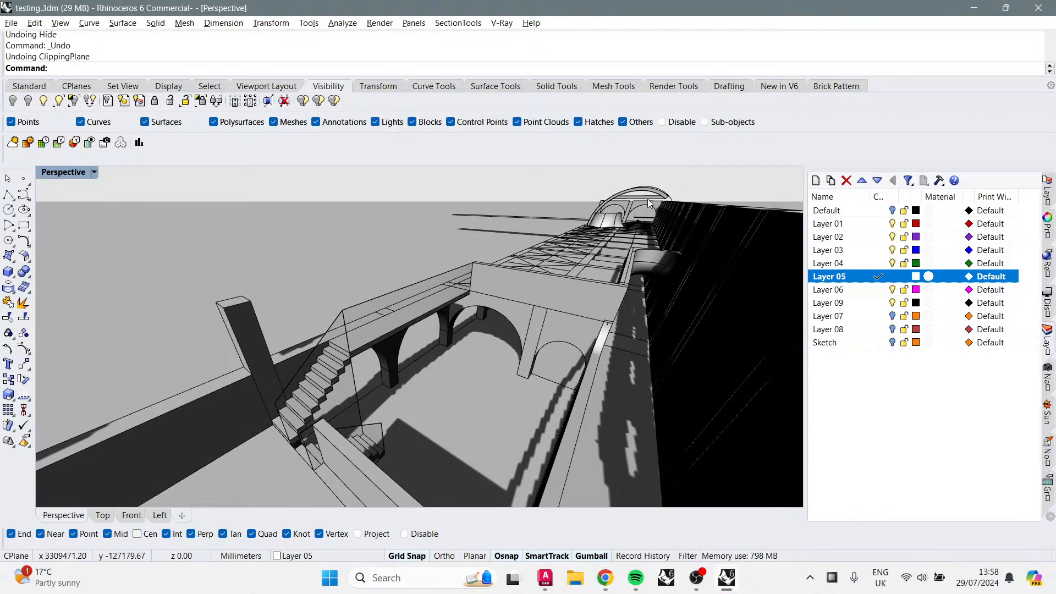
right_click_drag(421, 441, 483, 366)
scroll(328, 324, "up", 7)
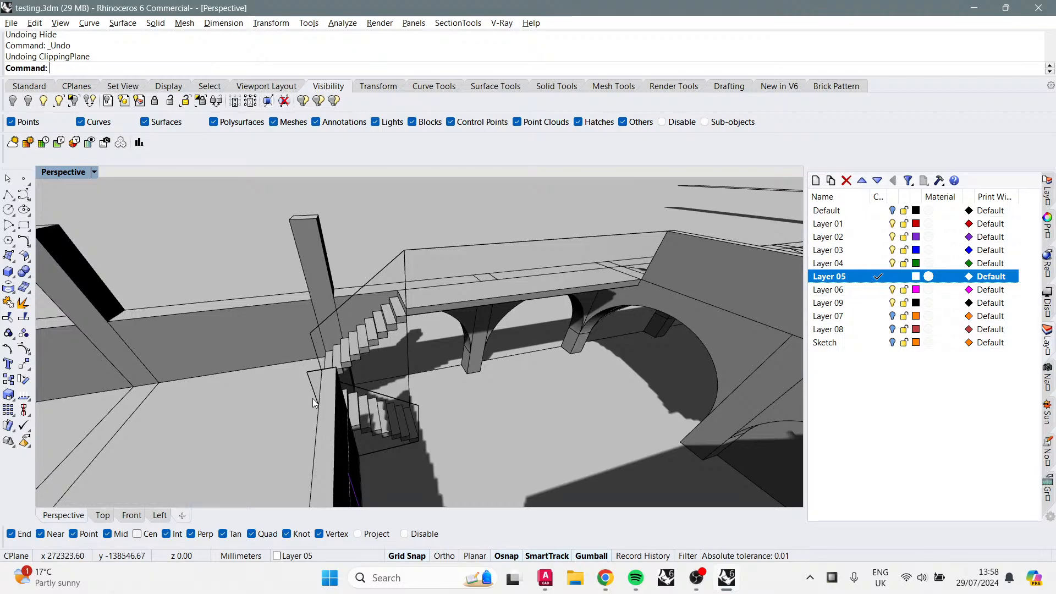
right_click_drag(594, 316, 387, 396)
right_click_drag(456, 372, 308, 342)
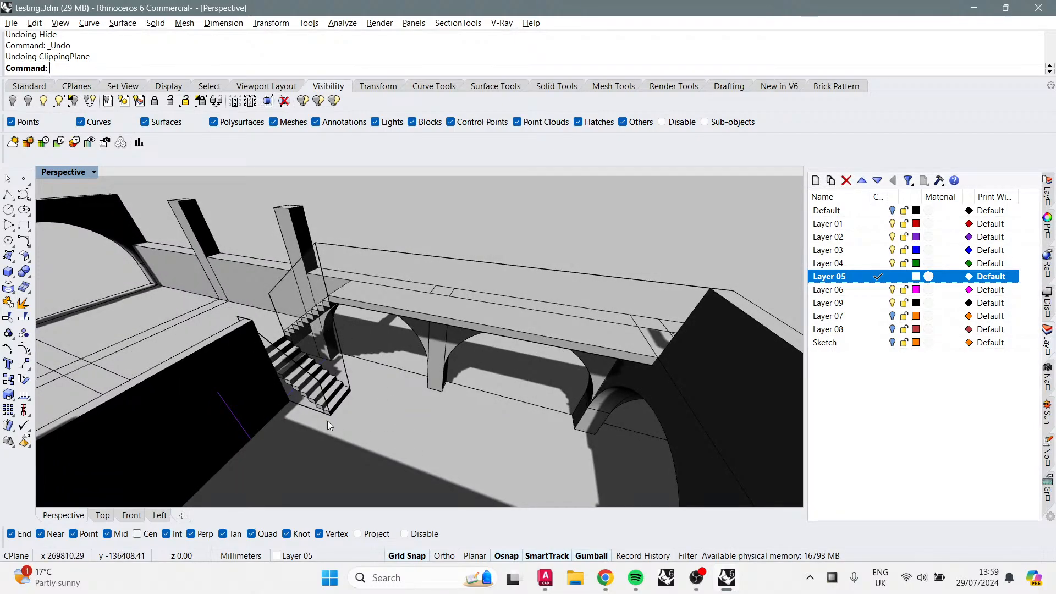
right_click_drag(328, 421, 284, 341)
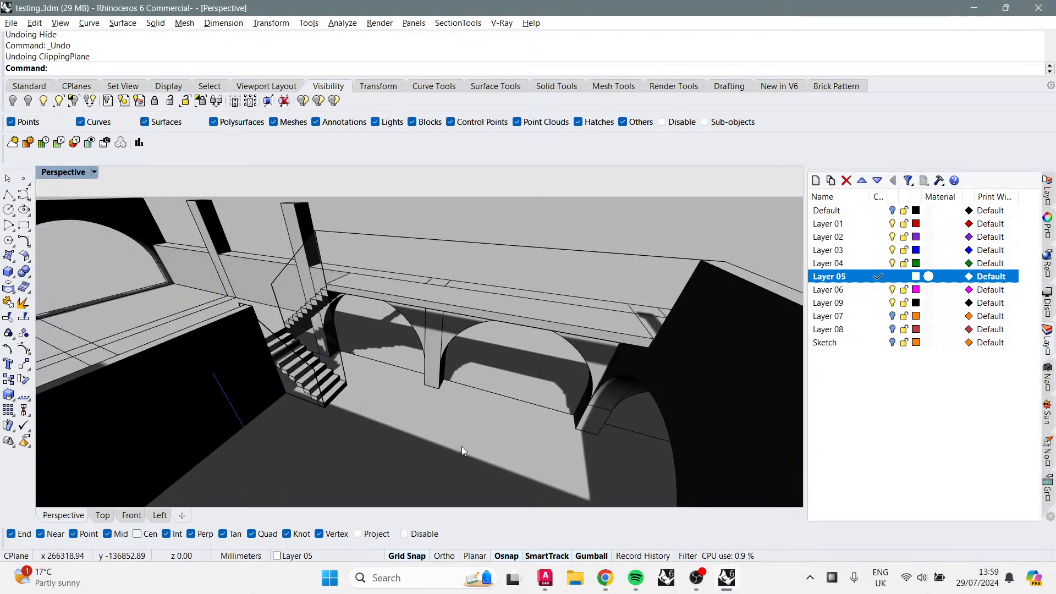
right_click_drag(460, 448, 439, 402)
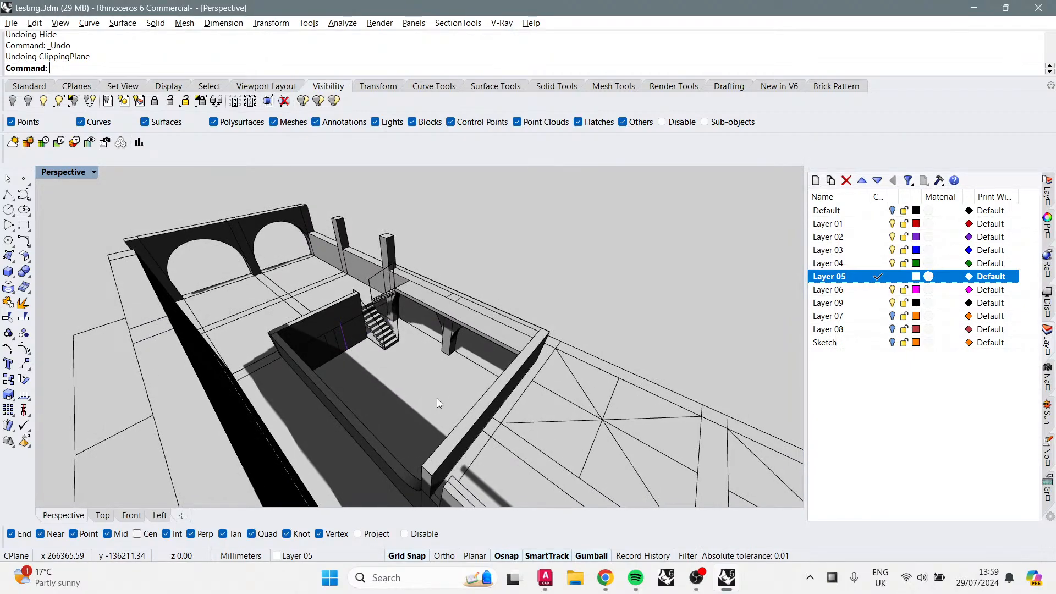
Step: Turn on the sun and set it to the current date and time at a location picked on the map
left_click(1046, 412)
left_click(829, 205)
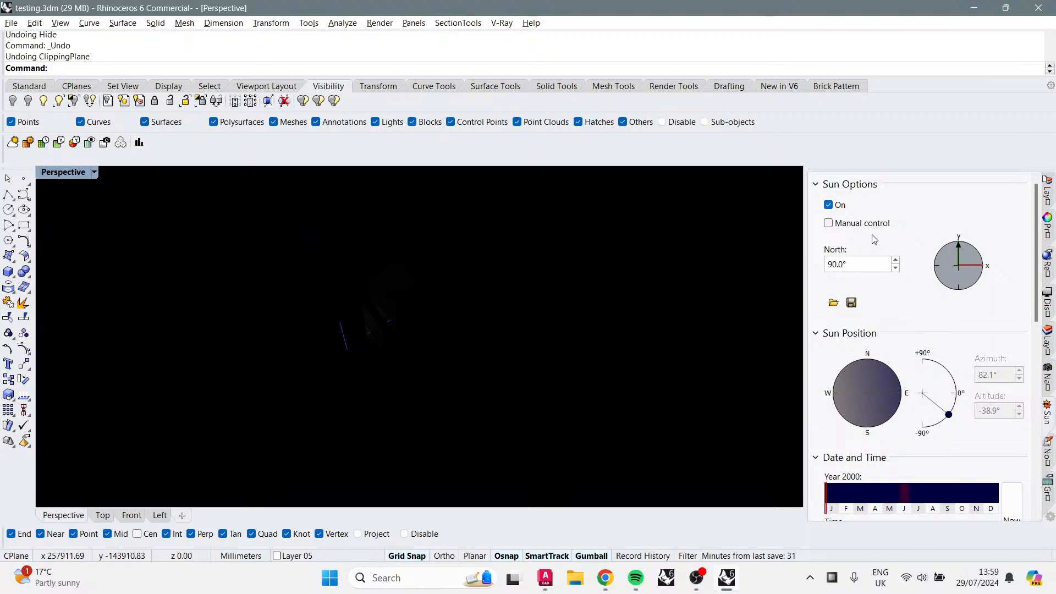
scroll(968, 362, "down", 3)
left_click(1008, 426)
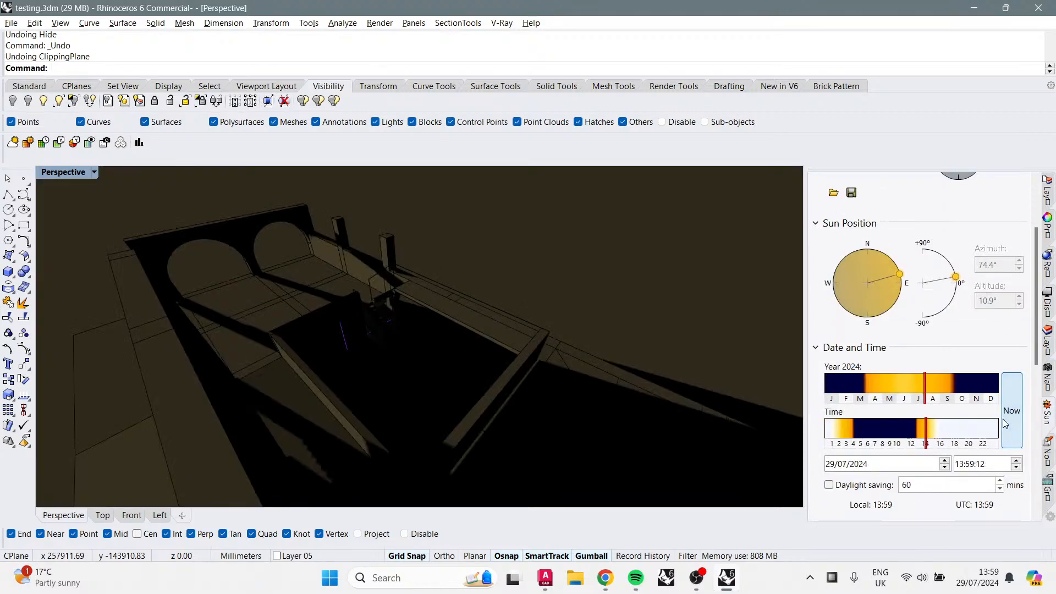
scroll(948, 452, "down", 3)
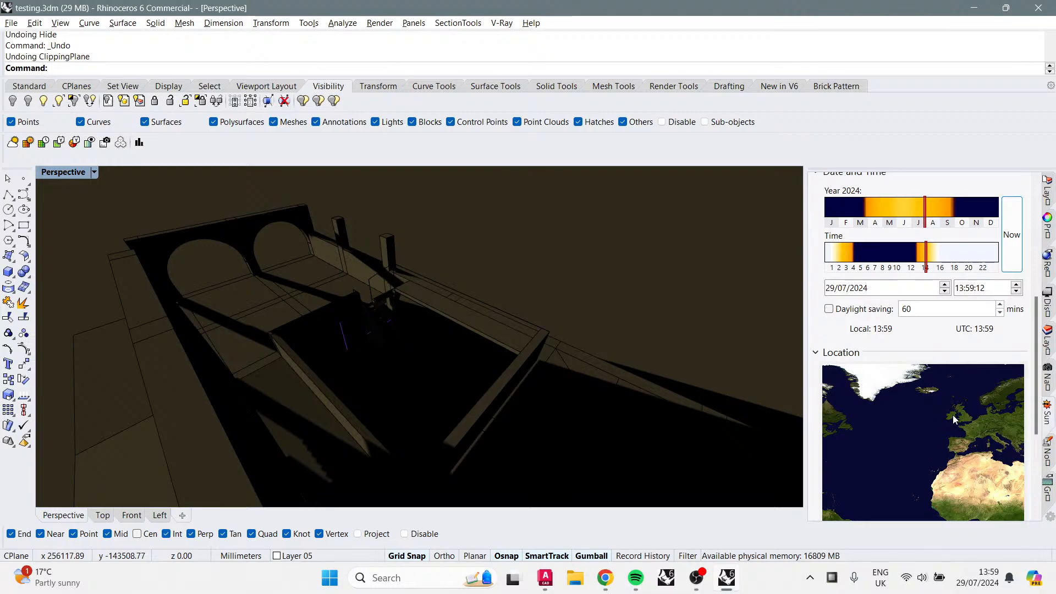
left_click(952, 413)
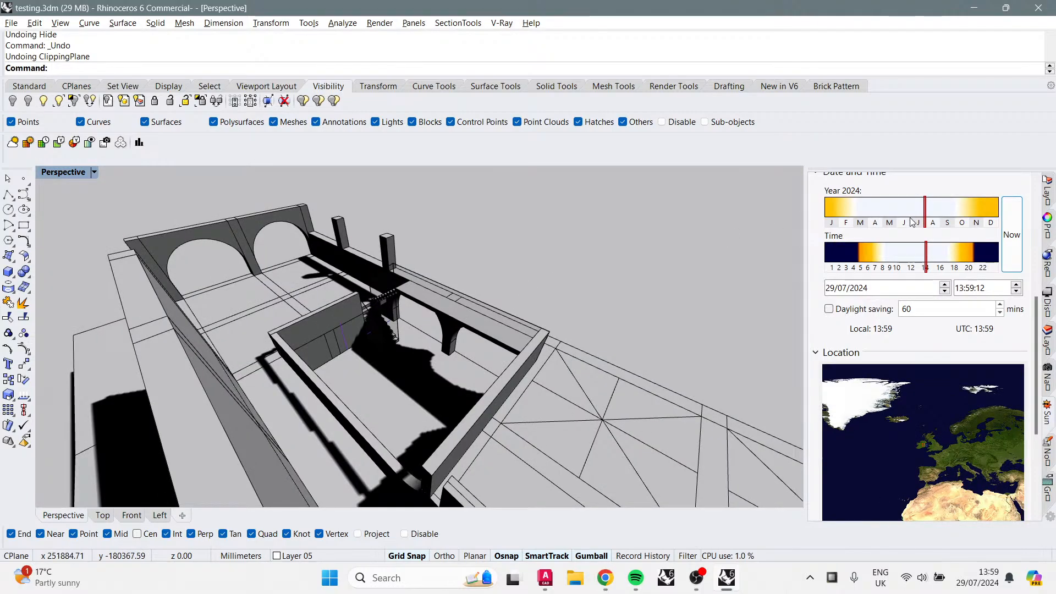
Step: Shift the sun's time of day to about 10:17 while orbiting to compare the shadows
right_click_drag(585, 262, 619, 255)
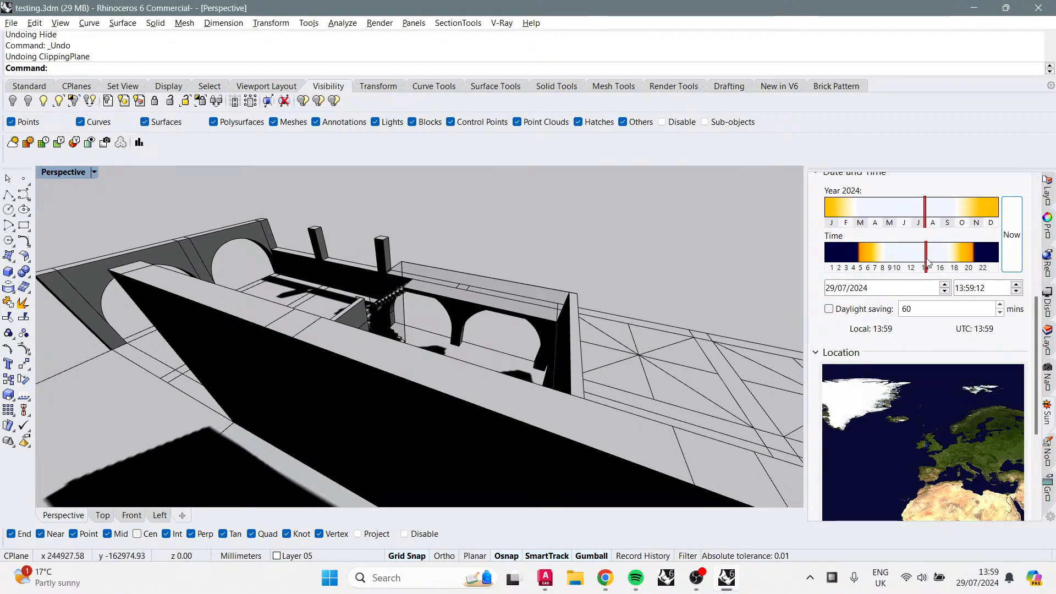
mouse_move(927, 263)
left_mouse_down()
mouse_move(949, 262)
mouse_move(917, 261)
left_mouse_up()
right_click_drag(686, 279, 643, 292)
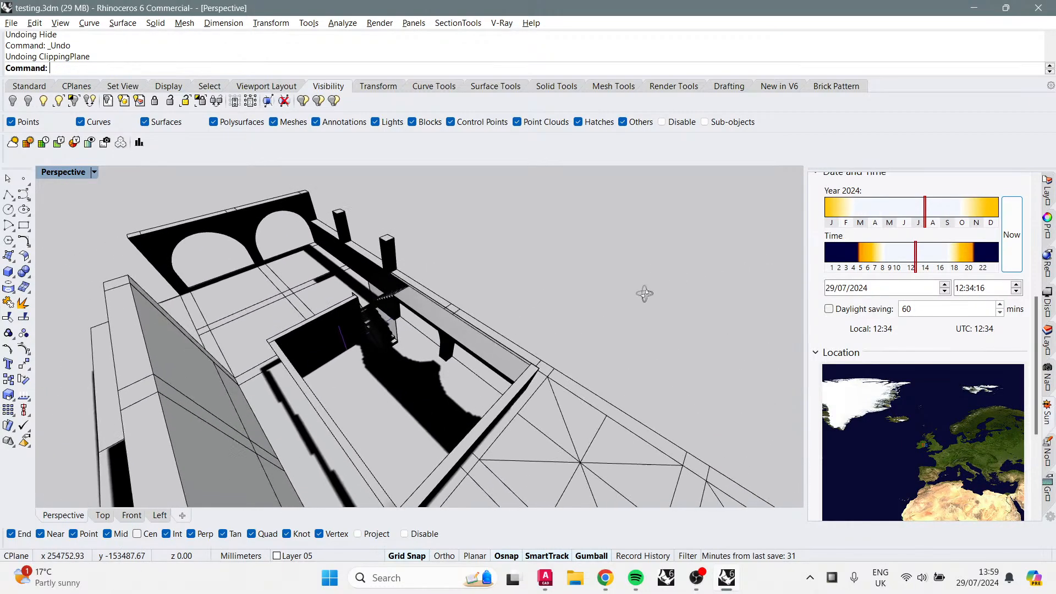
mouse_move(916, 258)
left_mouse_down()
mouse_move(880, 264)
mouse_move(901, 269)
left_mouse_up()
scroll(901, 269, "up", 5)
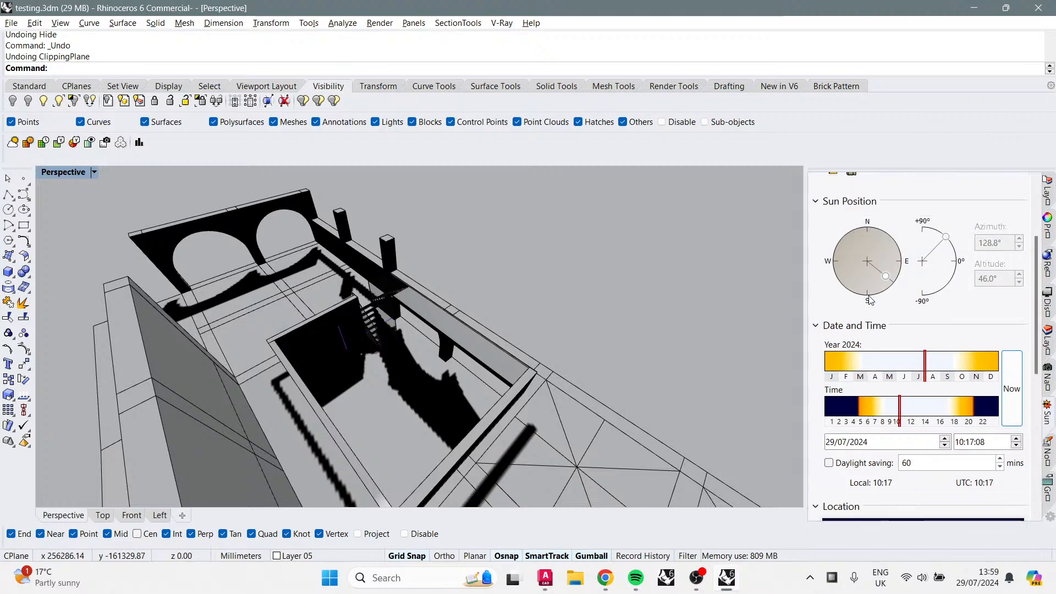
Step: Switch the Perspective viewport to Shaded display mode
right_click_drag(520, 431, 339, 415)
scroll(339, 414, "up", 5)
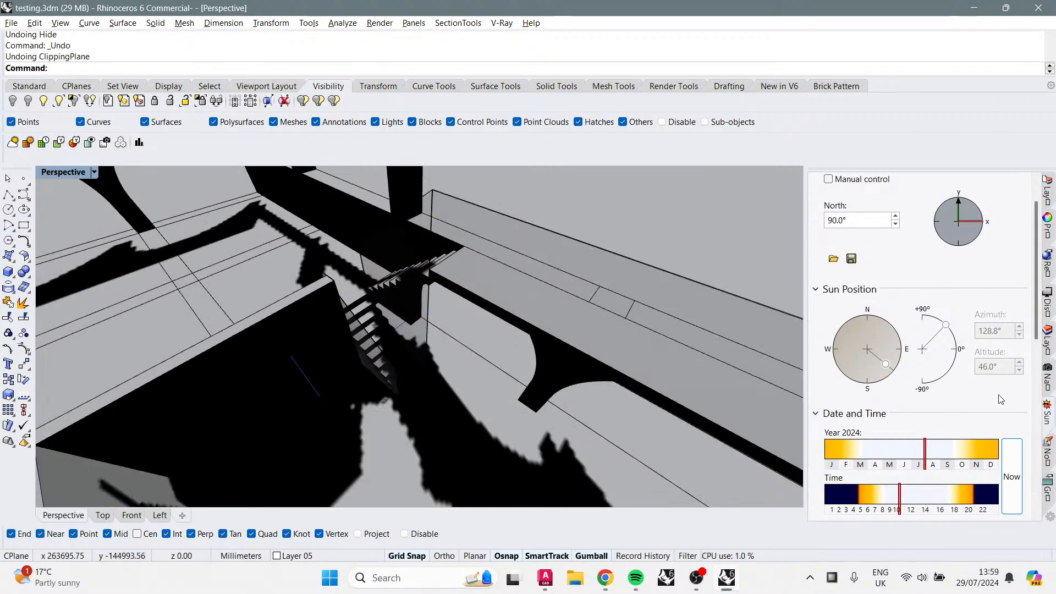
left_click(94, 173)
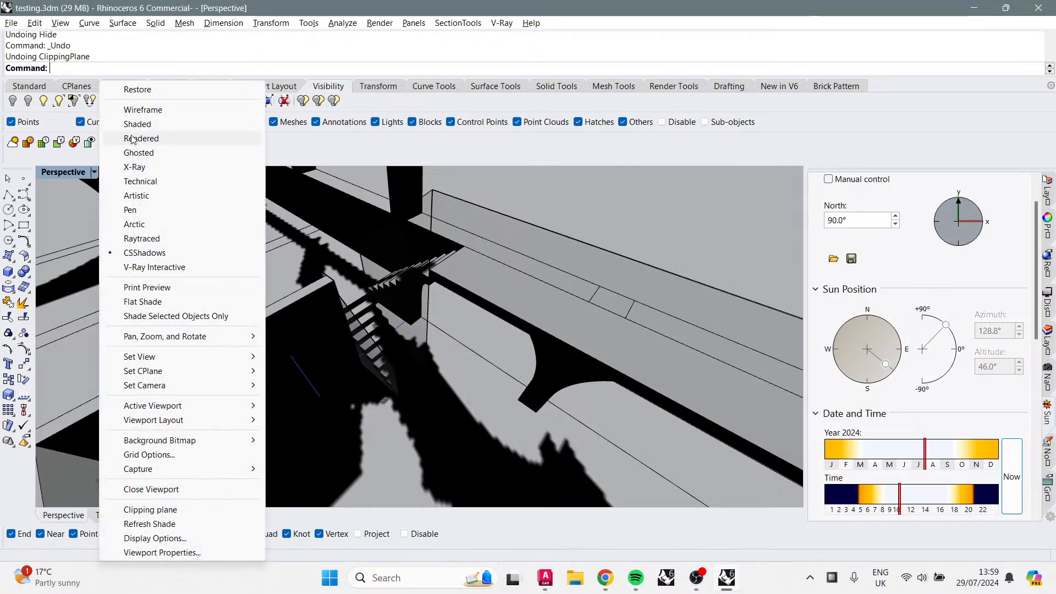
left_click(137, 124)
right_click_drag(388, 363, 410, 250)
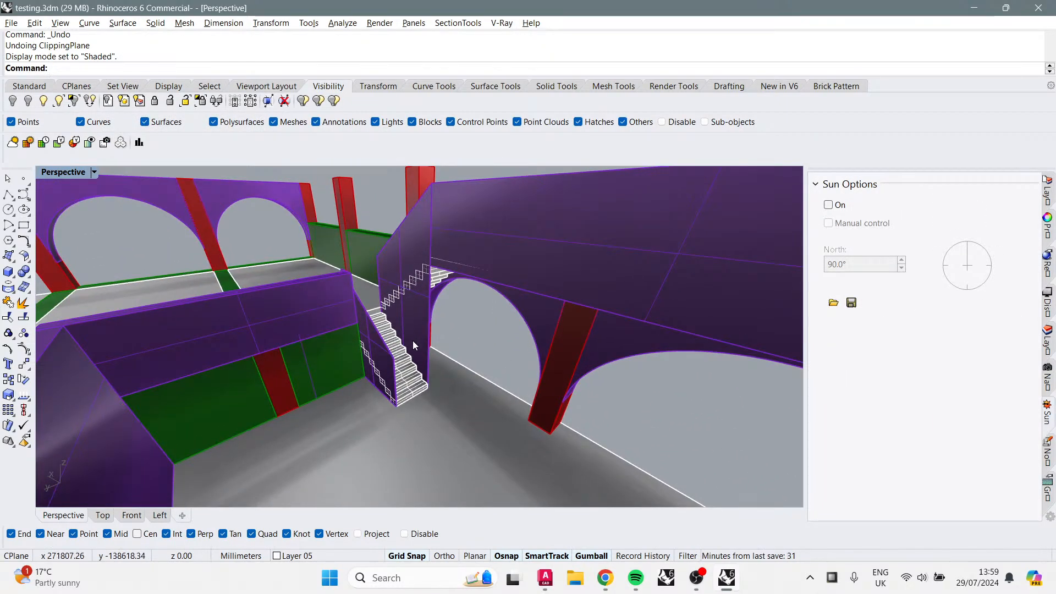
Step: Orbit, pan and zoom over the shaded arcade to inspect its roof bays and arches
right_click_drag(381, 342, 397, 373)
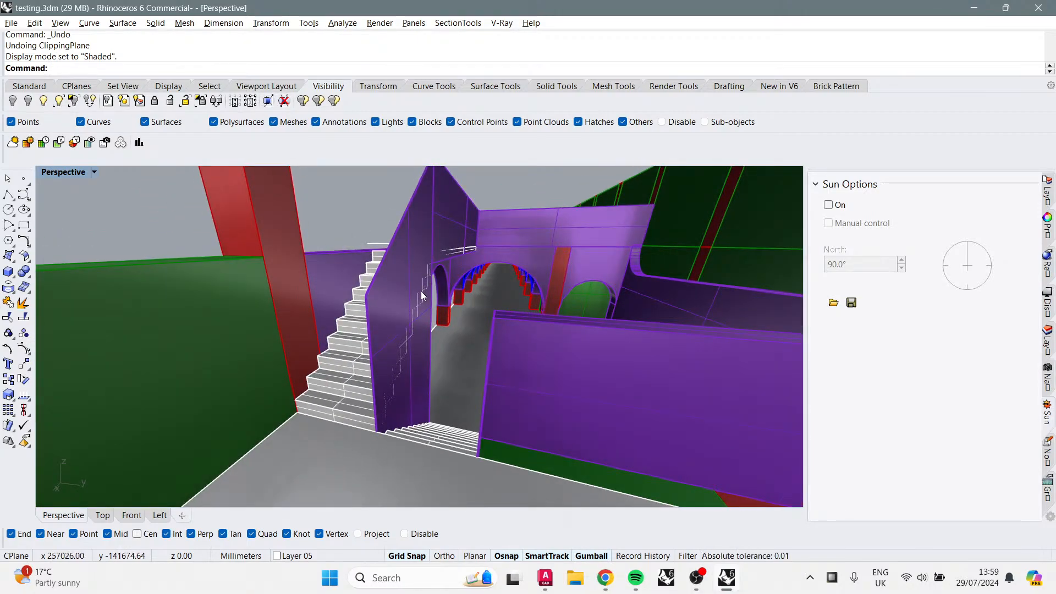
right_click_drag(421, 292, 465, 327)
scroll(465, 327, "up", 8)
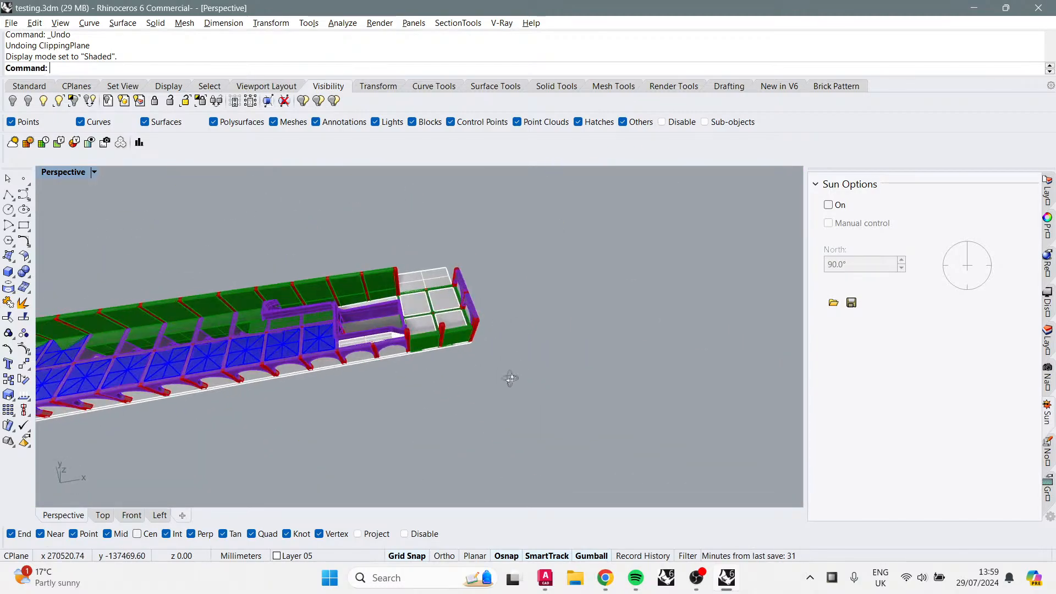
right_click_drag(509, 377, 510, 252)
scroll(498, 264, "up", 4)
scroll(506, 277, "up", 2)
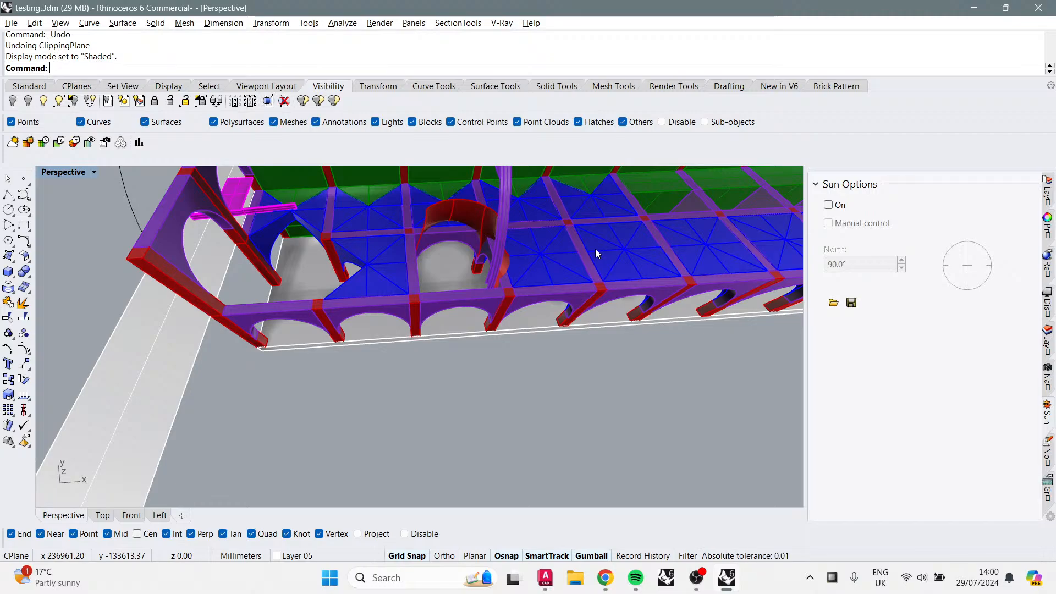
right_click_drag(397, 273, 482, 286)
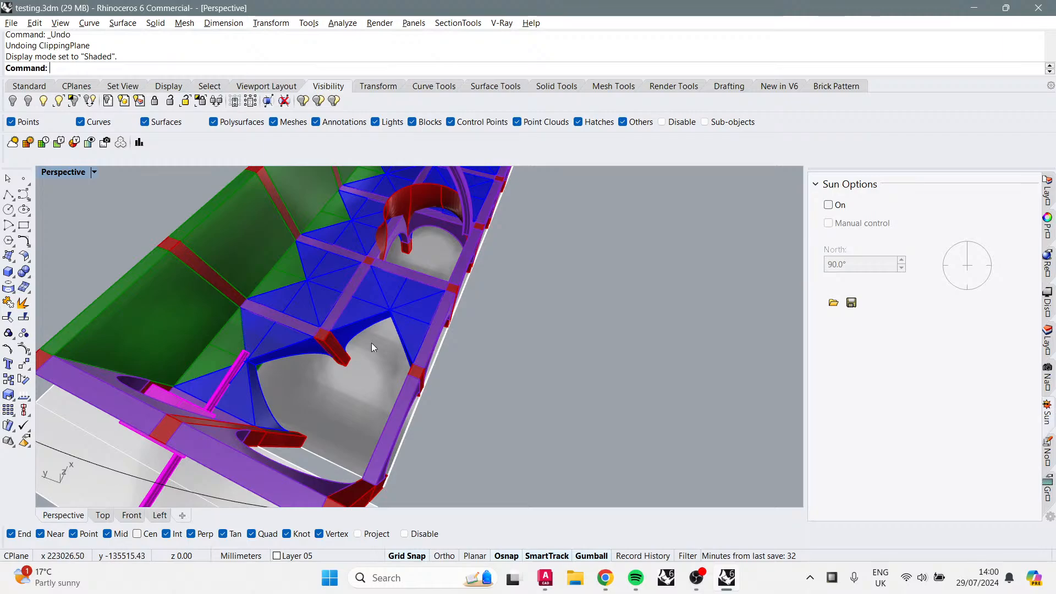
right_click_drag(371, 346, 529, 273)
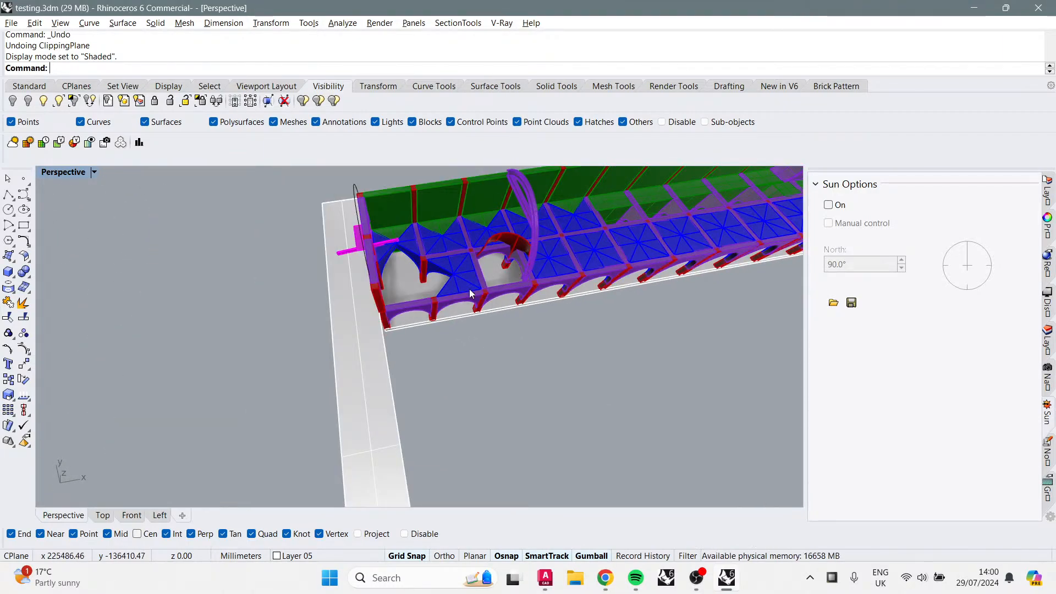
right_click_drag(470, 291, 555, 219)
scroll(382, 245, "up", 6)
Step: Select the two arch wall polysurfaces at the arcade's end, then clear the selection
left_click(327, 198)
left_click(246, 202, "shift")
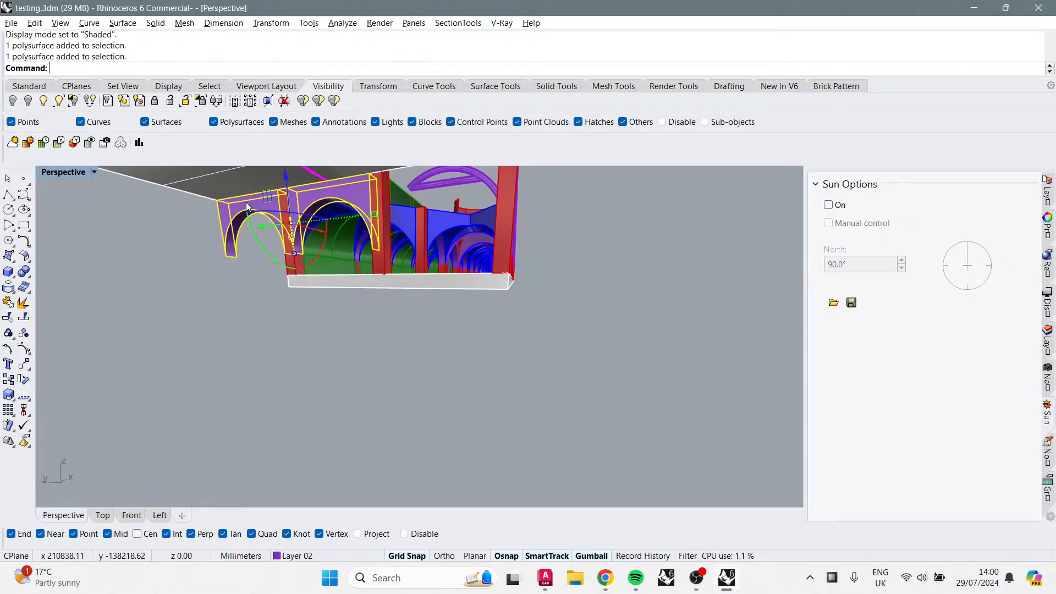
left_click(326, 372)
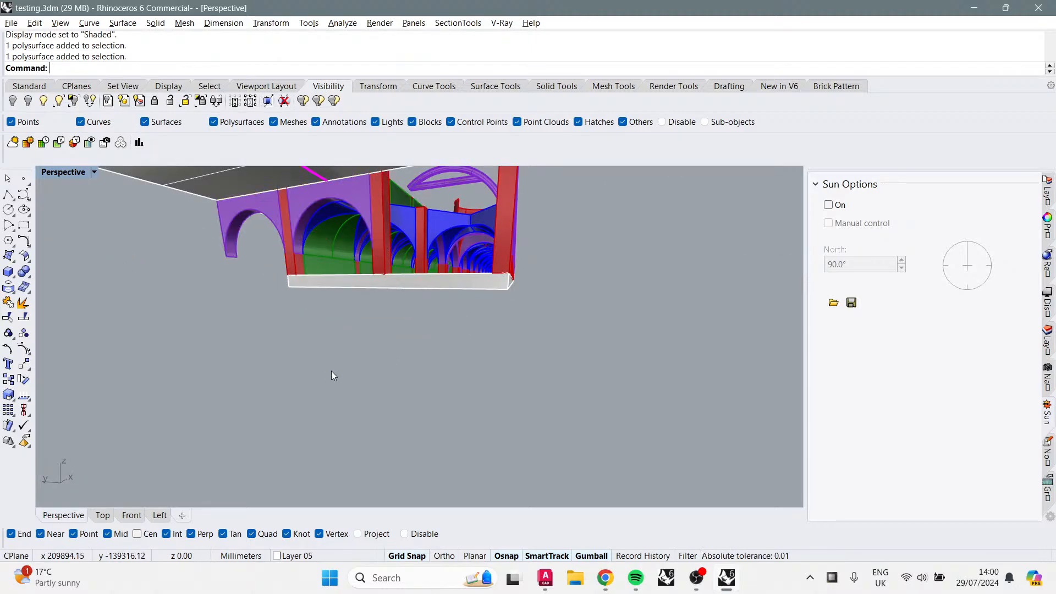
Step: Orbit and zoom into the arcade interior to examine the curved roof rib and wall
right_click_drag(331, 370, 384, 335)
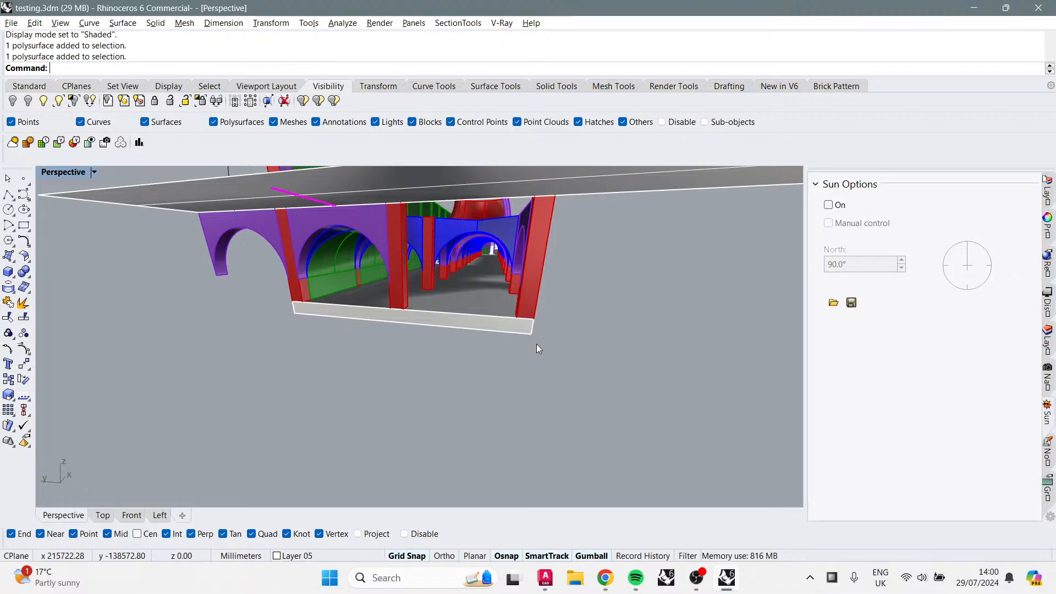
right_click_drag(557, 308, 461, 328)
right_click_drag(612, 304, 436, 368)
scroll(334, 243, "up", 5)
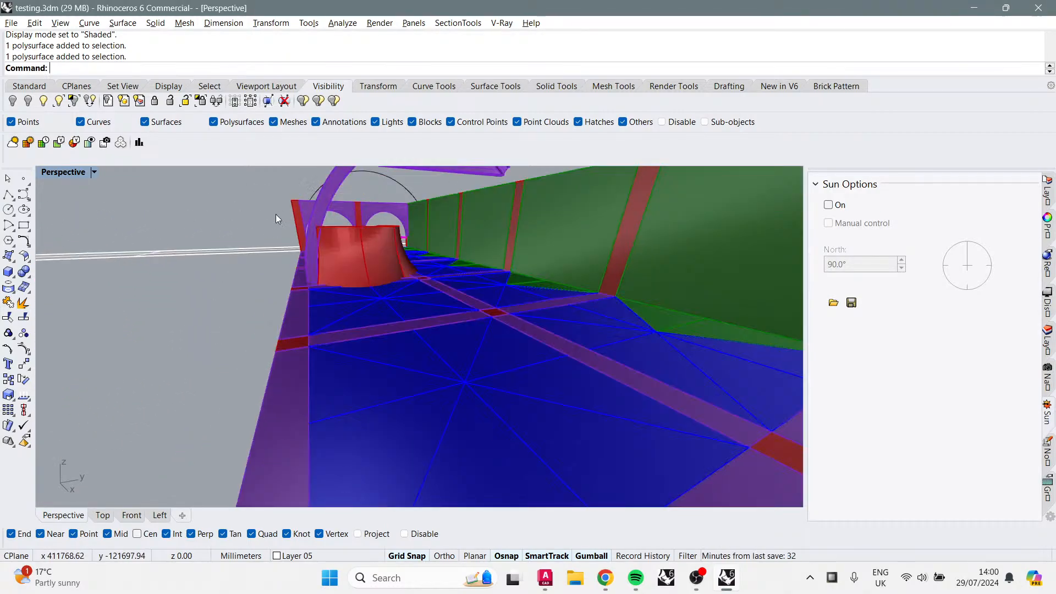
scroll(379, 234, "down", 3)
scroll(263, 364, "up", 5)
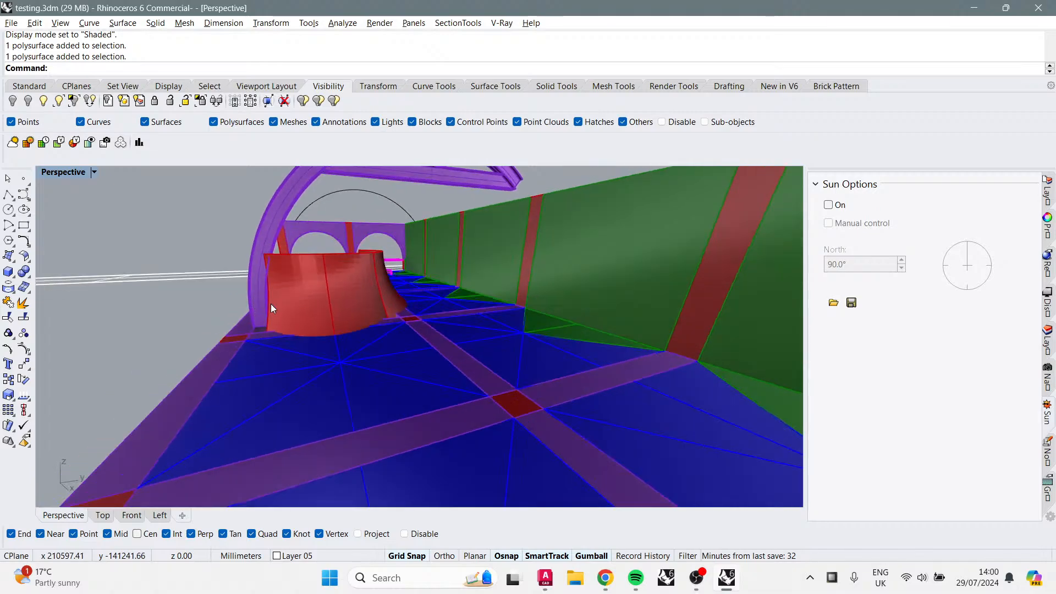
Step: Select the curved roof rib and its wall piece, orbit around them, then clear the selection
left_click(290, 216)
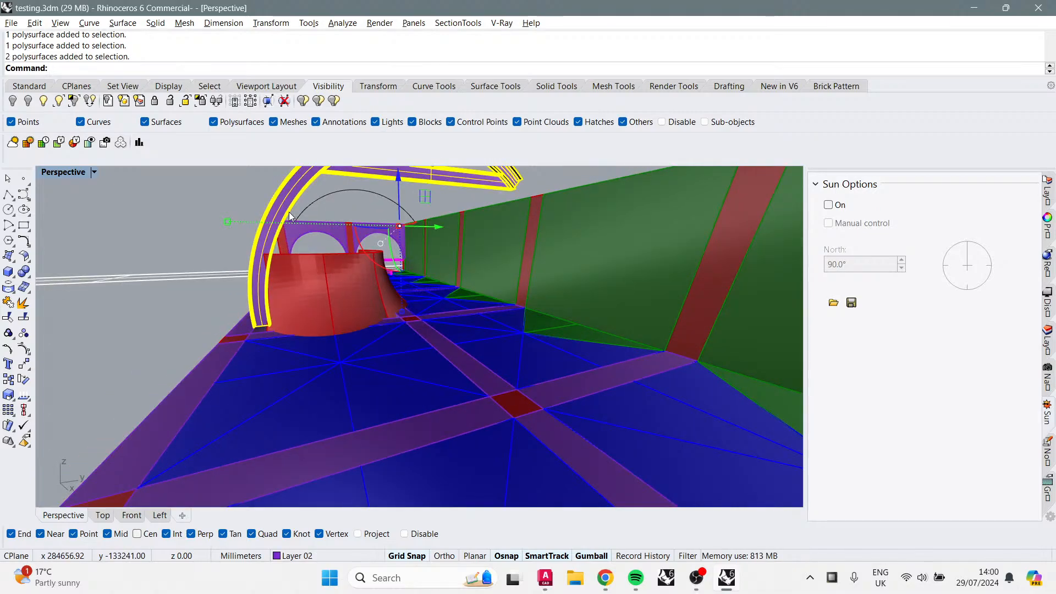
right_click_drag(285, 279, 249, 290)
right_click_drag(332, 288, 407, 314)
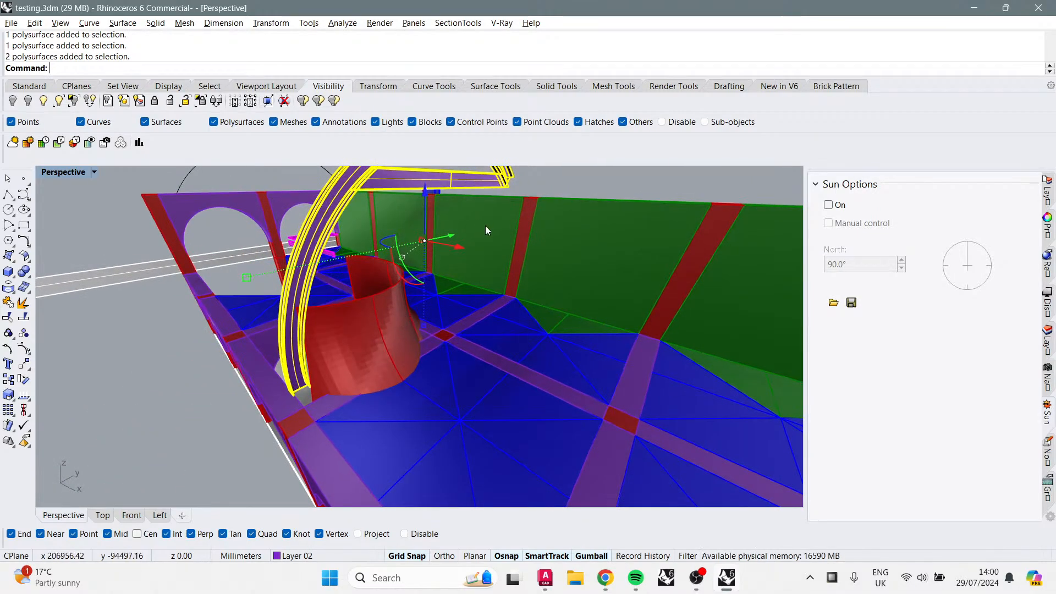
mouse_move(453, 253)
left_mouse_down()
mouse_move(478, 259)
mouse_move(454, 245)
left_mouse_up()
key("Escape")
Step: Zoom out and orbit to view the whole arcade on its site
right_click_drag(455, 245, 361, 343)
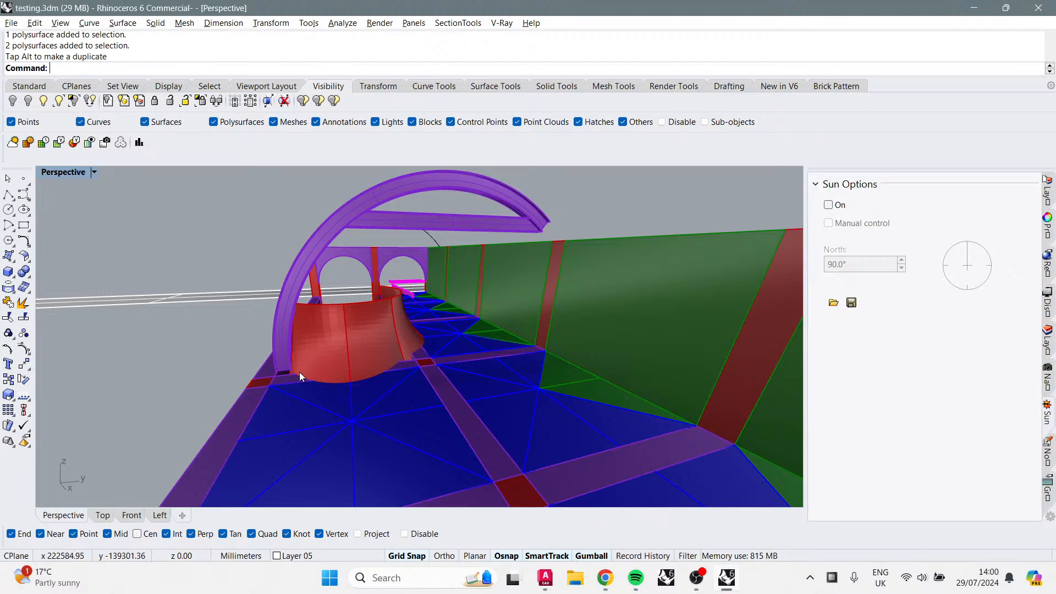
right_click_drag(274, 375, 528, 397)
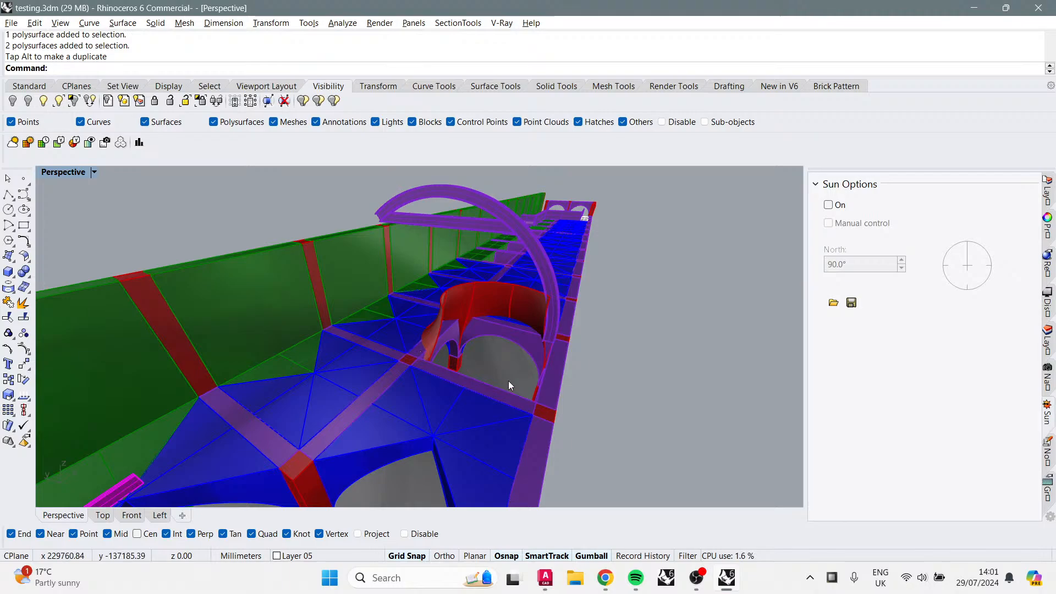
mouse_move(484, 402)
right_mouse_down()
mouse_move(523, 358)
mouse_move(488, 390)
right_mouse_up()
scroll(471, 384, "down", 10)
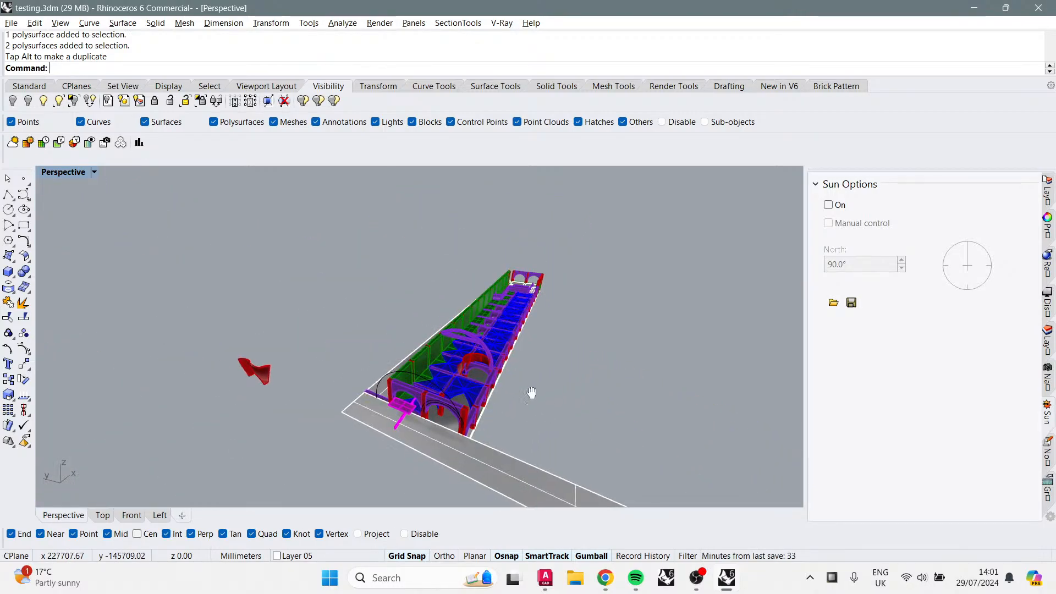
scroll(582, 339, "down", 3)
right_click_drag(583, 339, 688, 376)
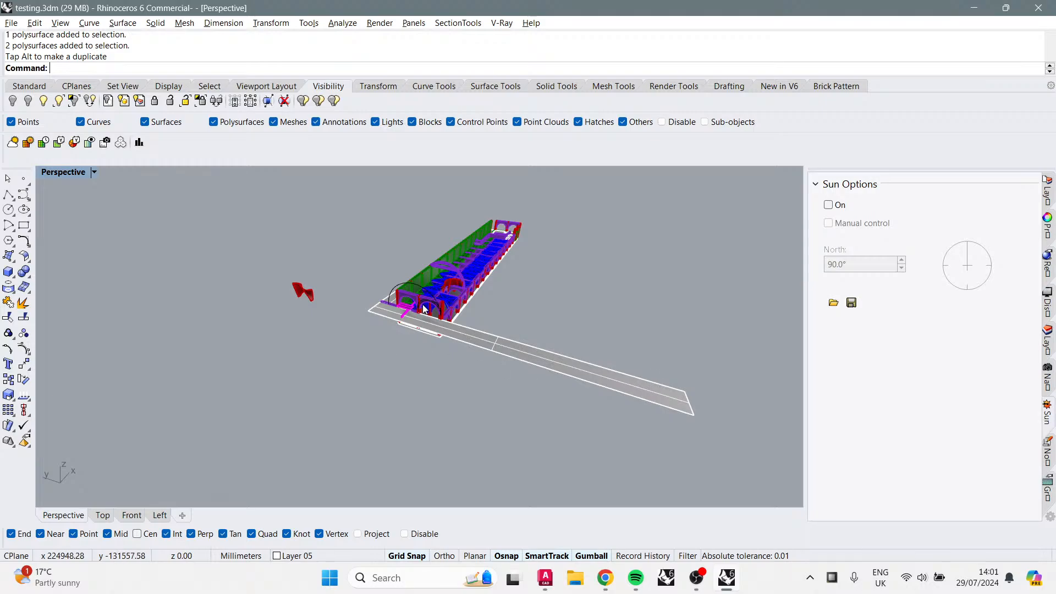
Step: Zoom in and orbit along the arch row and roof bays to inspect the model
scroll(421, 298, "up", 8)
scroll(466, 371, "down", 8)
right_click_drag(466, 371, 379, 388)
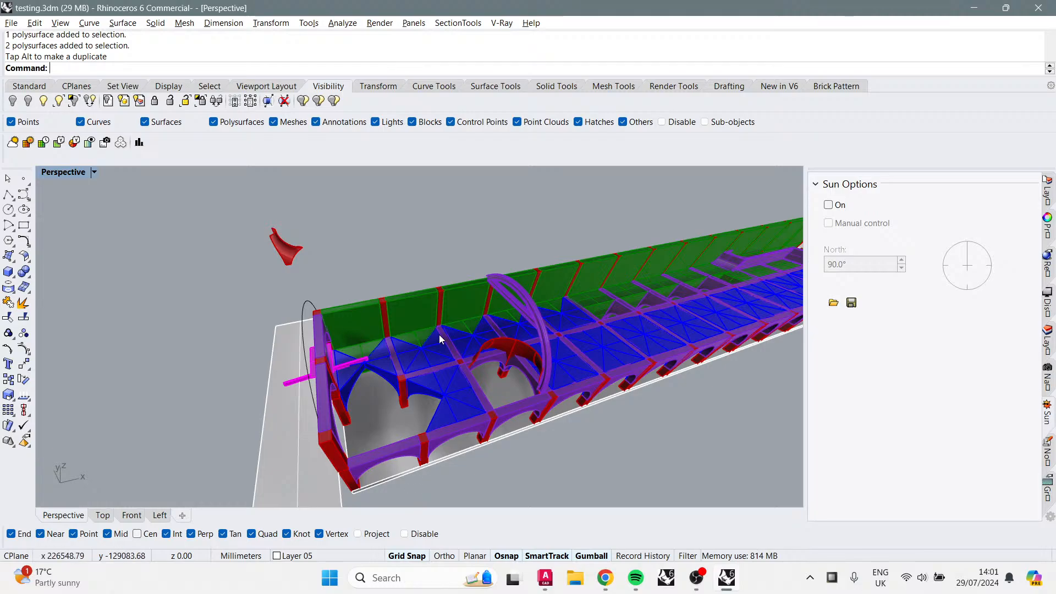
right_click_drag(386, 387, 406, 420)
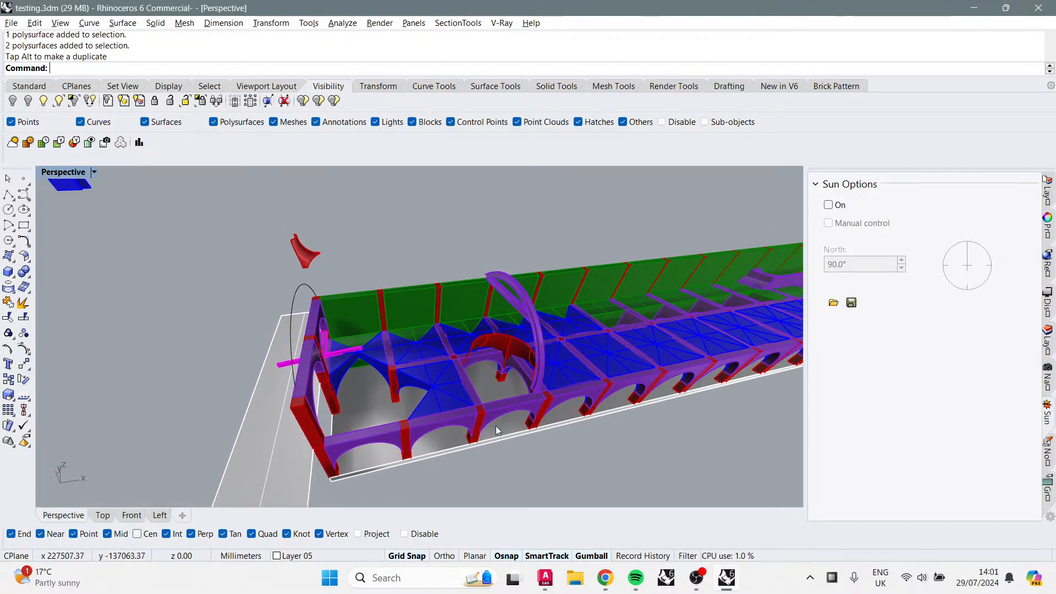
scroll(482, 418, "up", 6)
right_click_drag(480, 417, 506, 370)
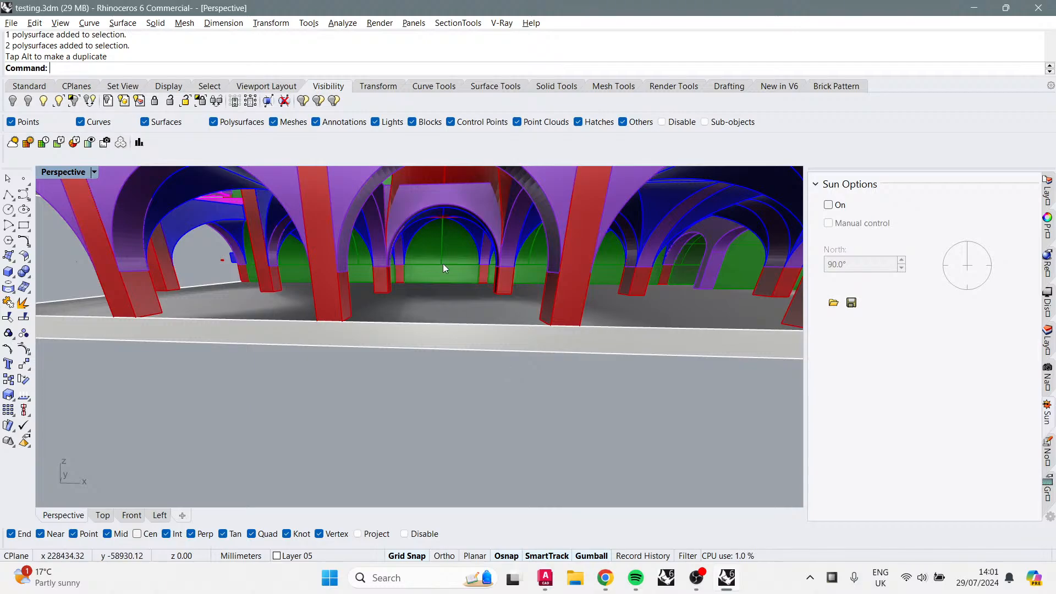
right_click_drag(424, 288, 409, 268)
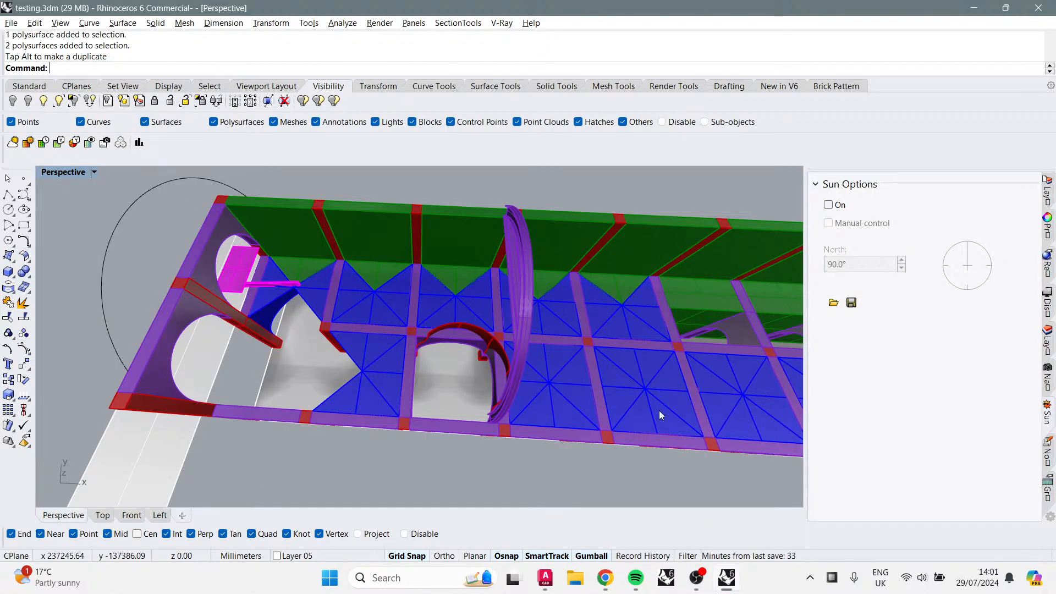
Step: Orbit and zoom around the arcade to inspect the arch row, the curved roof rib and the site strip
right_click_drag(621, 344, 664, 285)
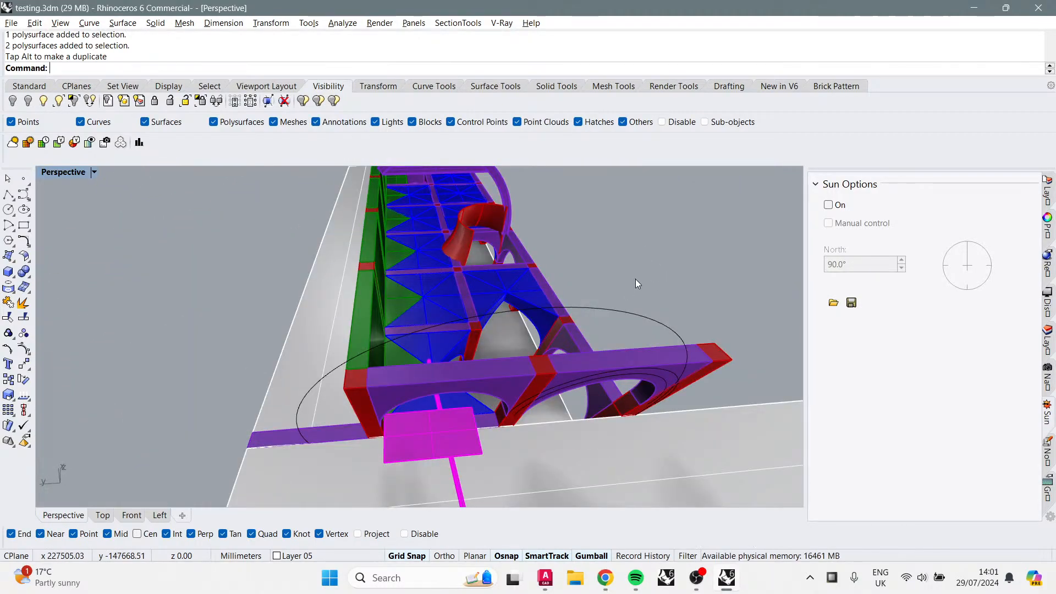
scroll(615, 270, "up", 3)
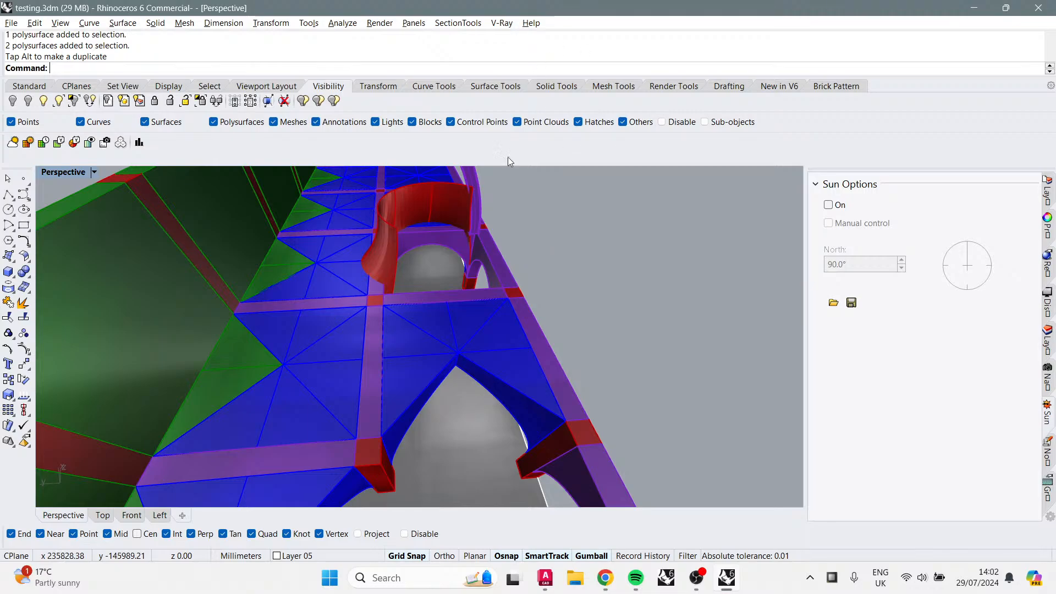
scroll(404, 266, "down", 6)
right_click_drag(396, 323, 318, 298)
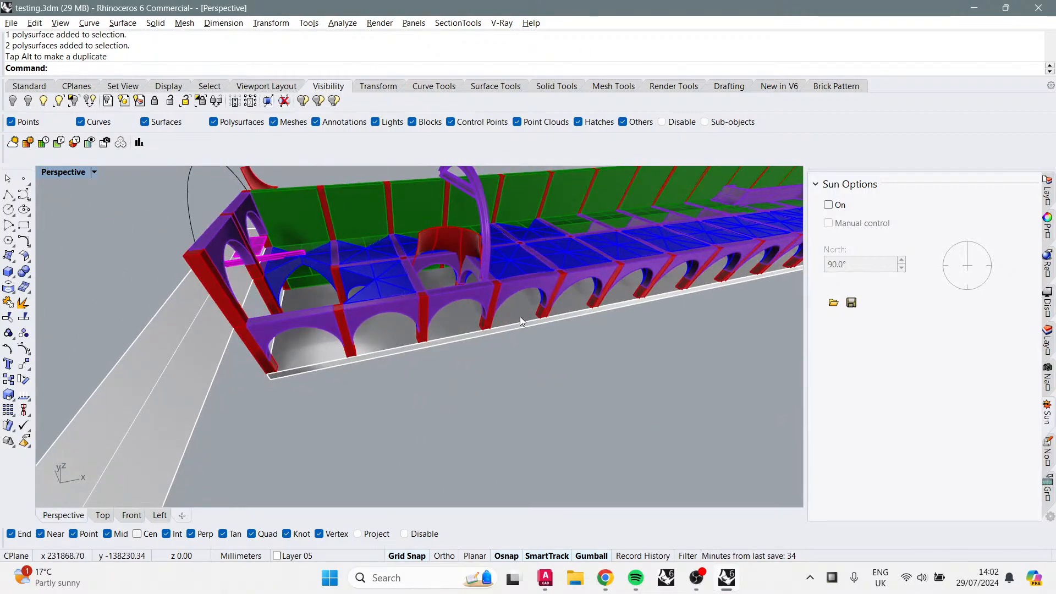
scroll(519, 316, "up", 4)
right_click_drag(520, 316, 482, 265)
right_click_drag(417, 241, 395, 273)
scroll(395, 273, "down", 6)
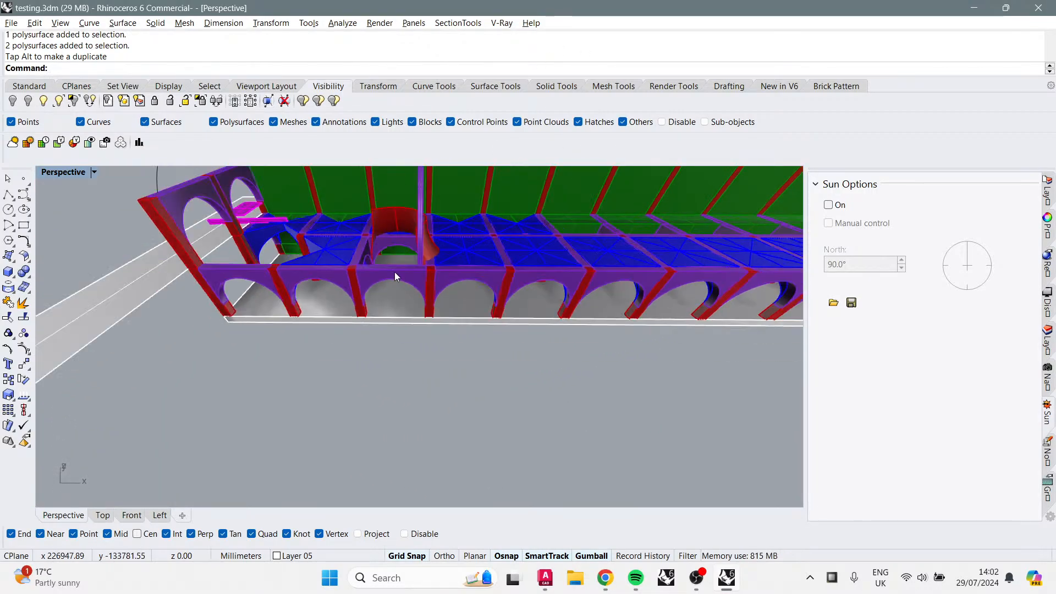
scroll(395, 273, "down", 3)
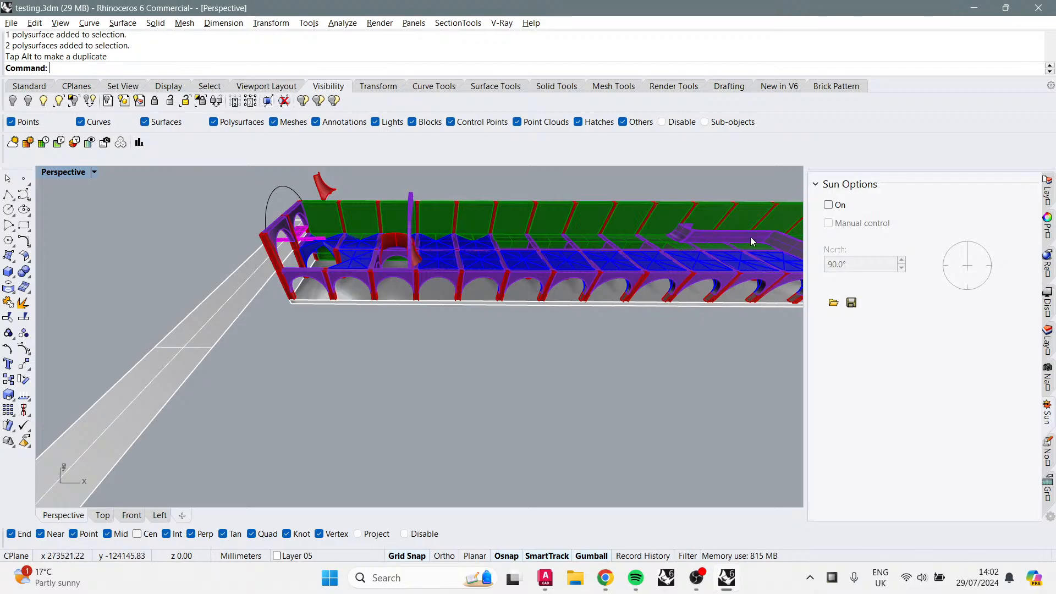
scroll(750, 237, "down", 5)
right_click_drag(750, 236, 767, 245)
right_click_drag(757, 294, 508, 284)
scroll(508, 284, "up", 10)
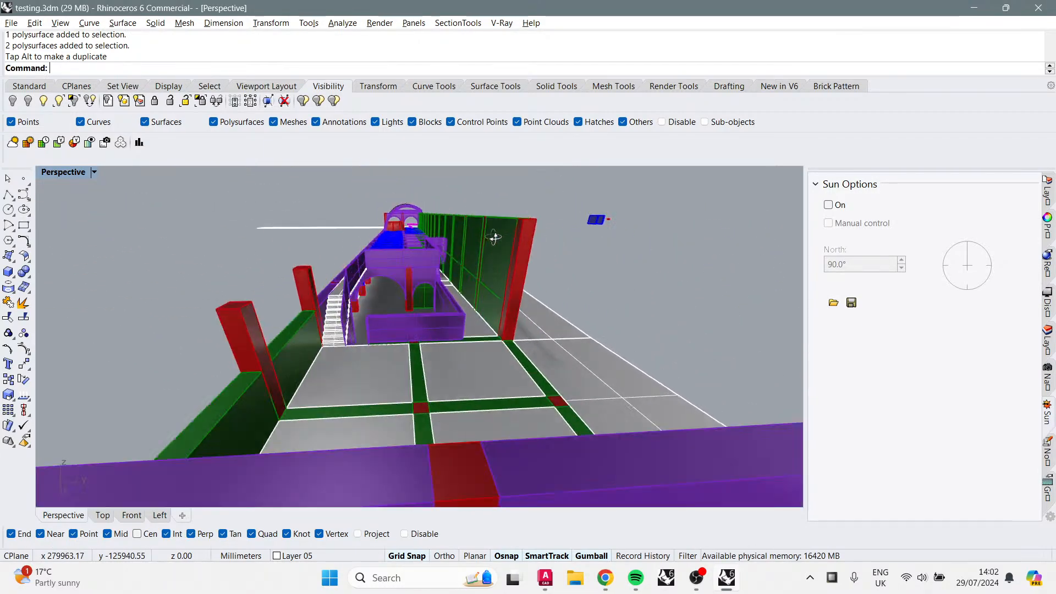
Step: Orbit along the long green wall and zoom into the roof bays around the curved rib
right_click_drag(636, 288, 451, 314)
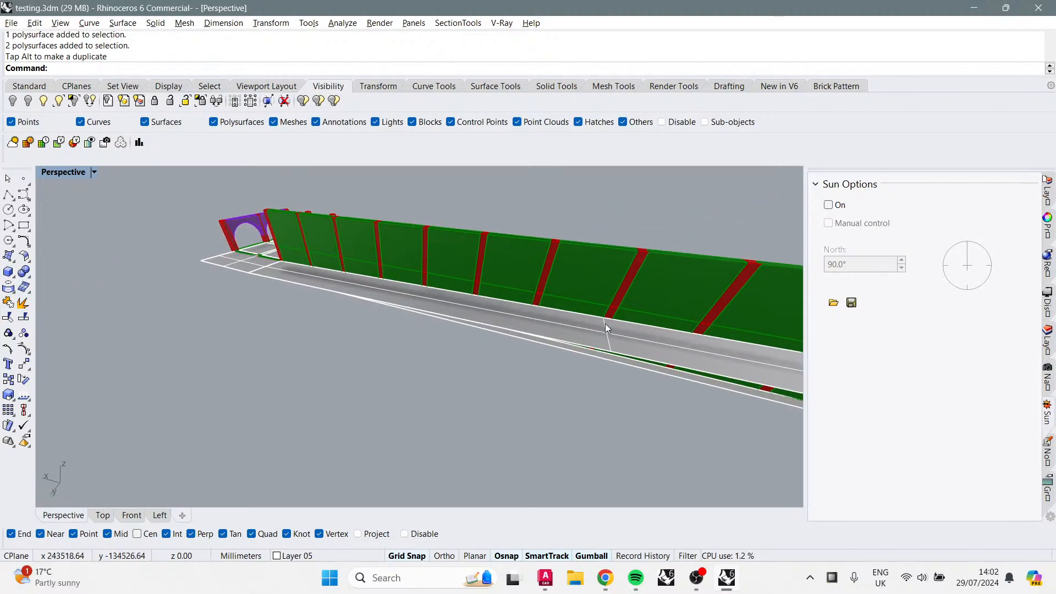
right_click_drag(607, 326, 363, 299, "shift")
scroll(526, 295, "up", 2)
scroll(525, 294, "down", 5)
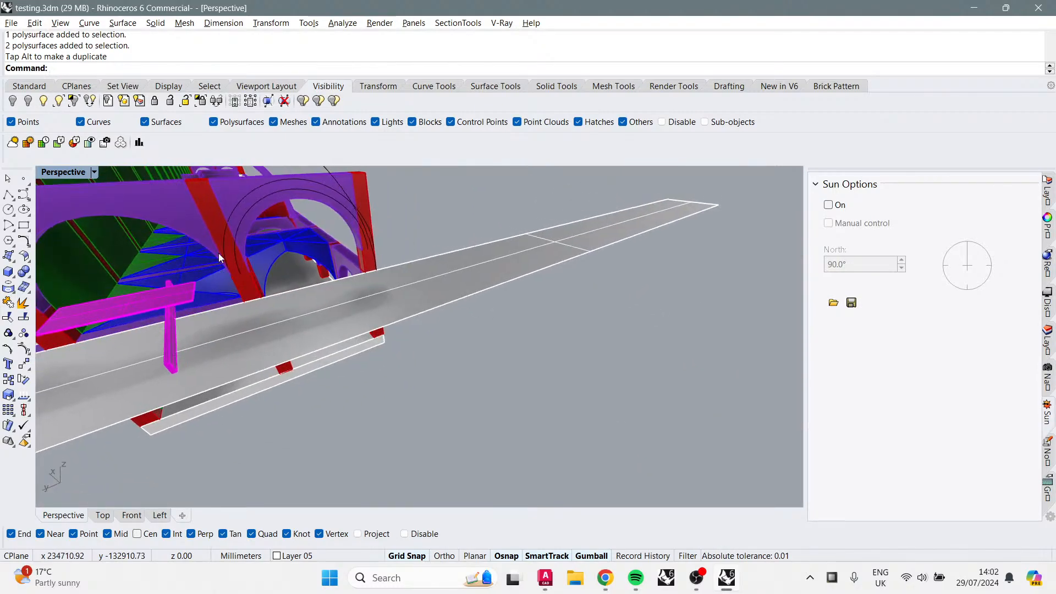
right_click_drag(219, 253, 476, 280)
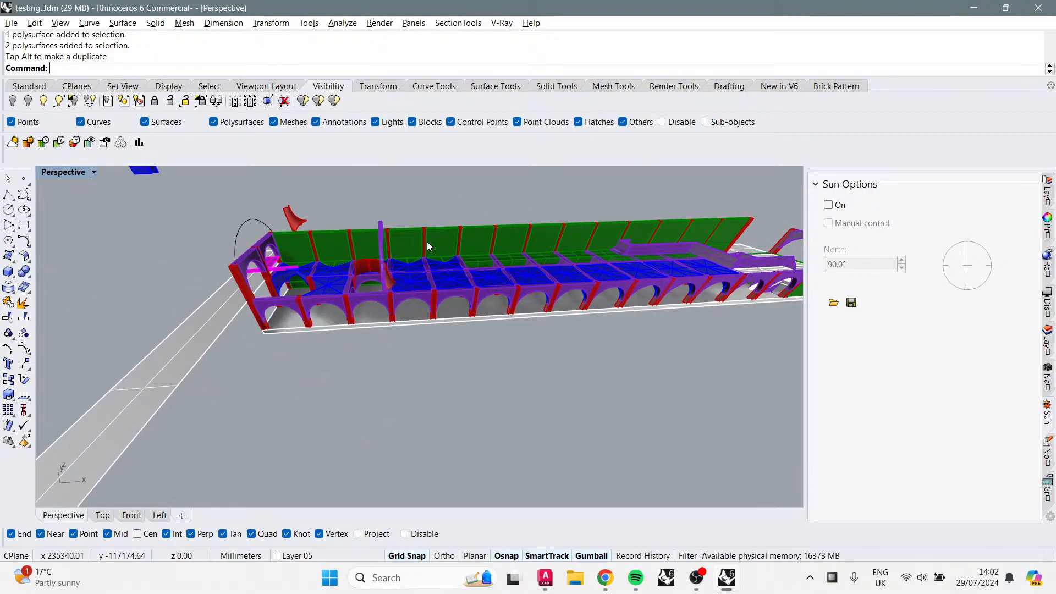
right_click_drag(427, 242, 425, 262)
scroll(416, 282, "up", 6)
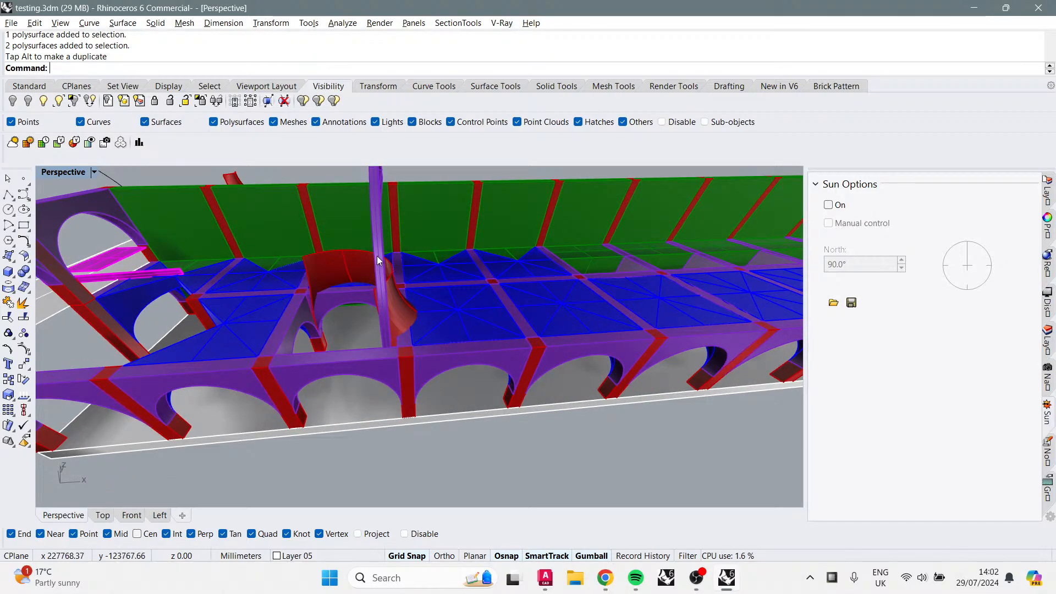
right_click_drag(446, 258, 368, 222)
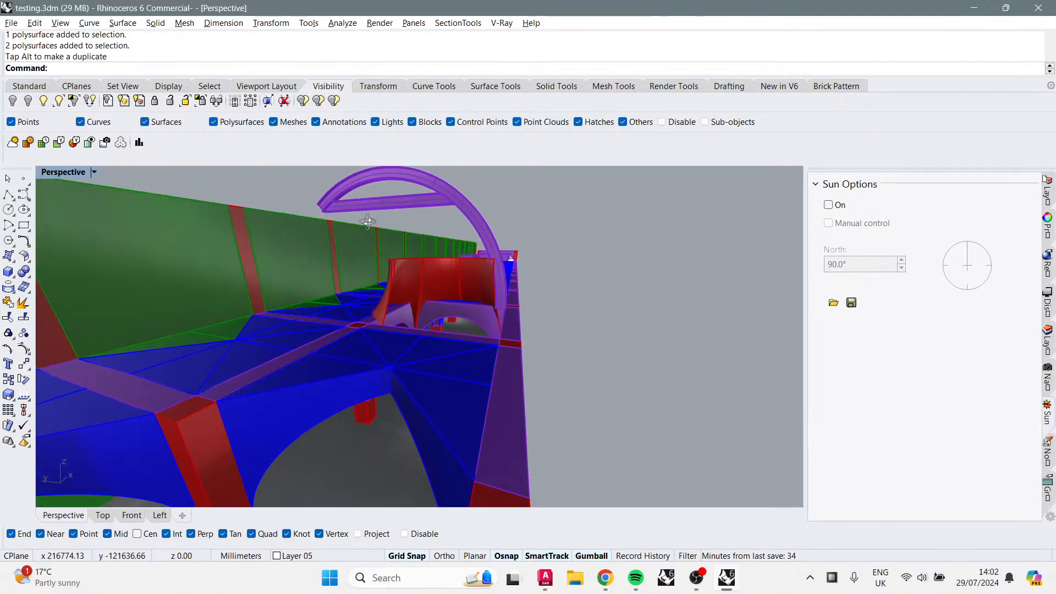
scroll(459, 285, "up", 2)
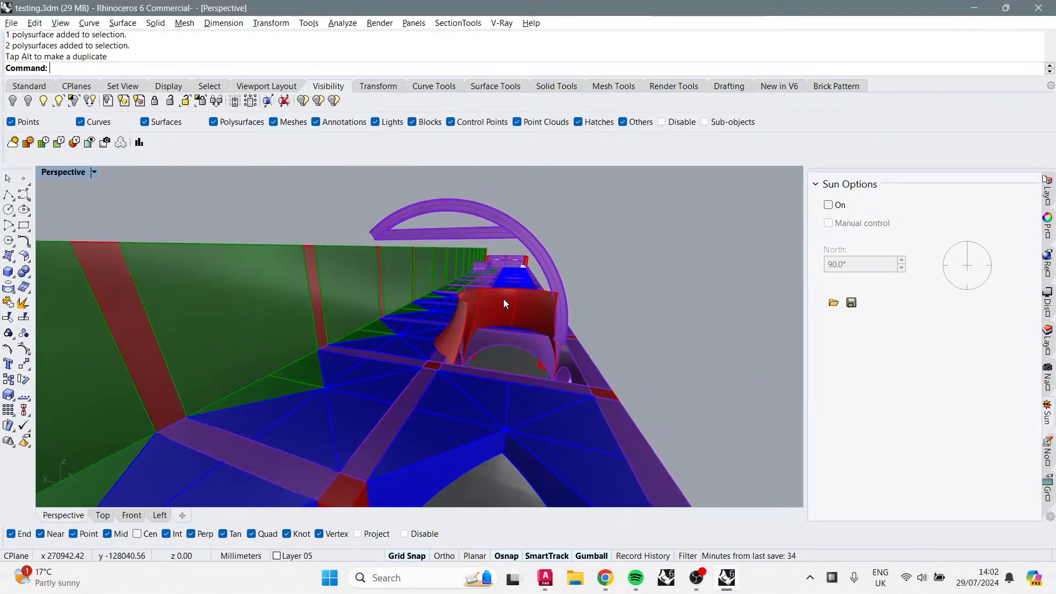
scroll(503, 298, "up", 2)
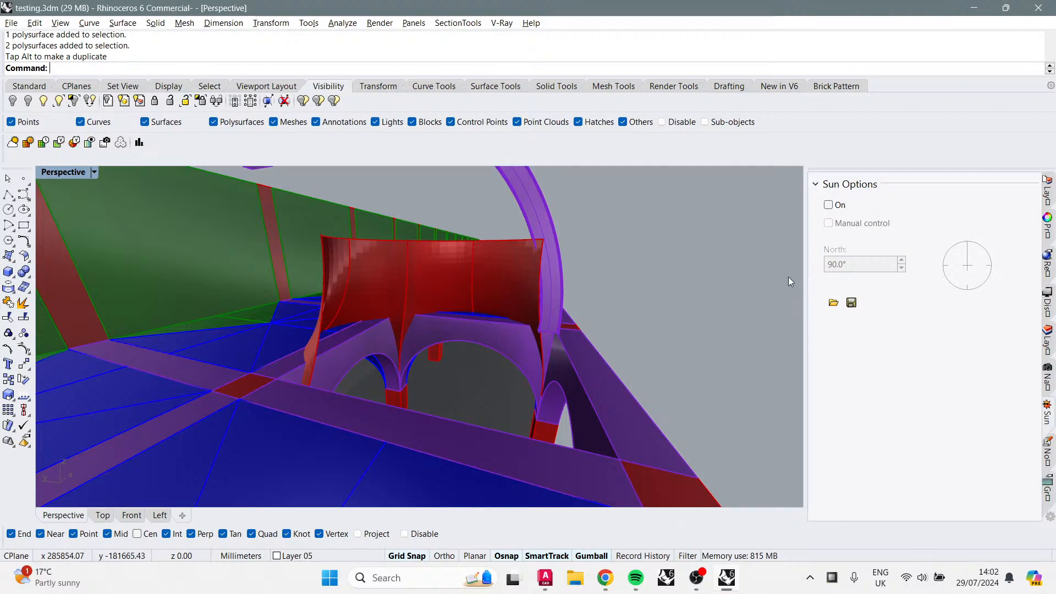
Step: Open the Layers panel and widen the side panel beside the viewport
left_click_drag(806, 275, 925, 242)
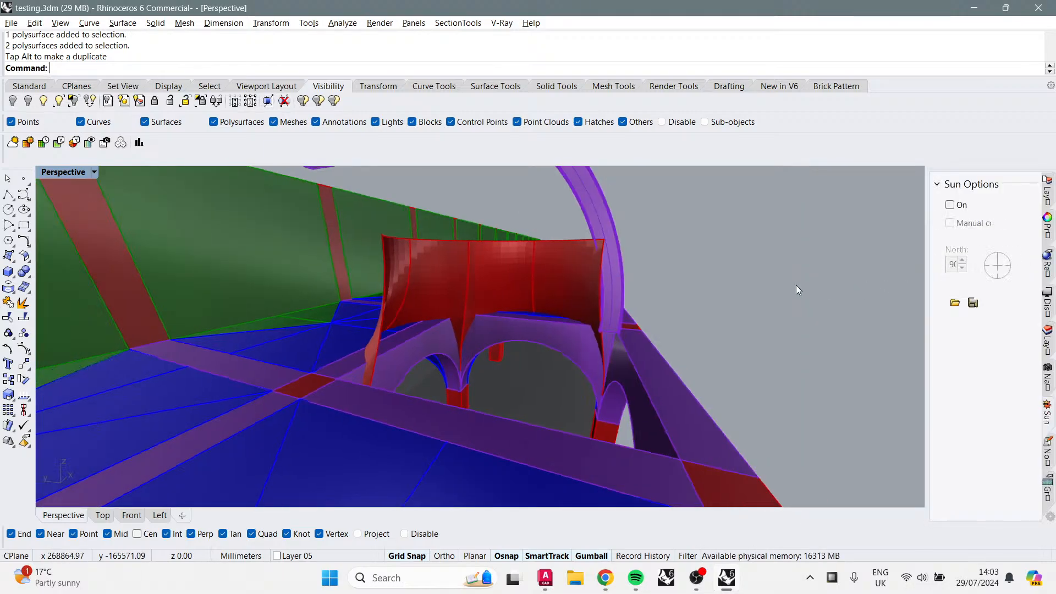
left_click(1049, 346)
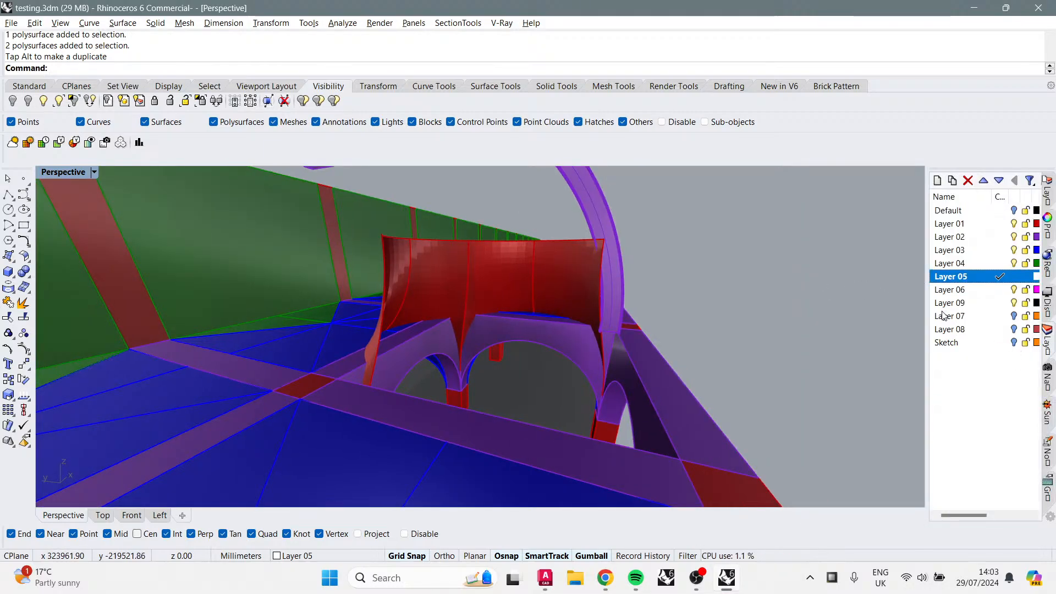
left_click_drag(927, 309, 899, 309)
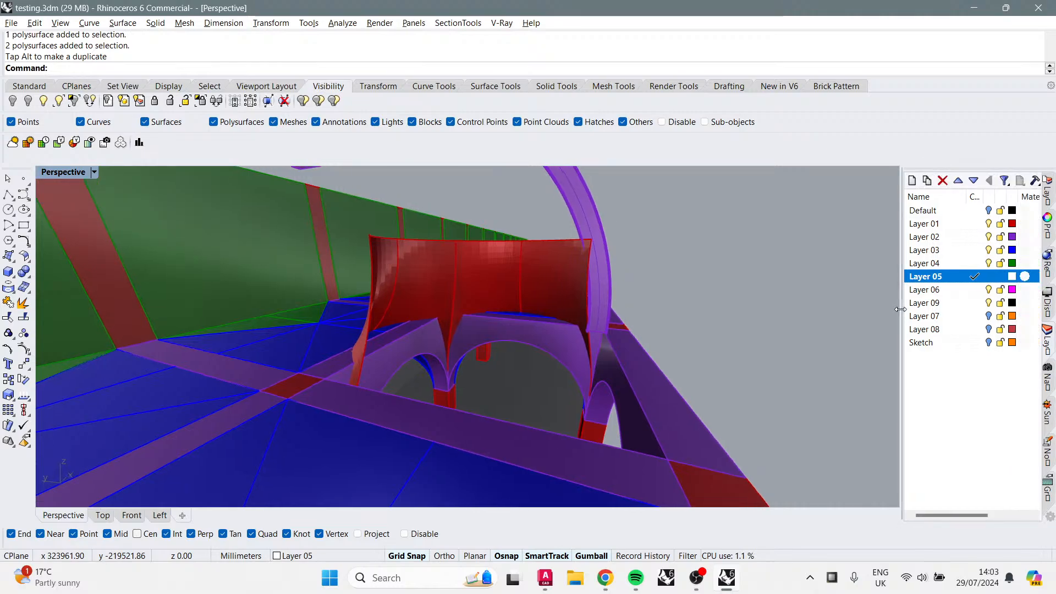
Step: Select the blue roof panel above an arch, orbit around it, then clear the selection
right_click_drag(894, 305, 516, 274)
scroll(516, 273, "up", 3)
left_click(588, 271)
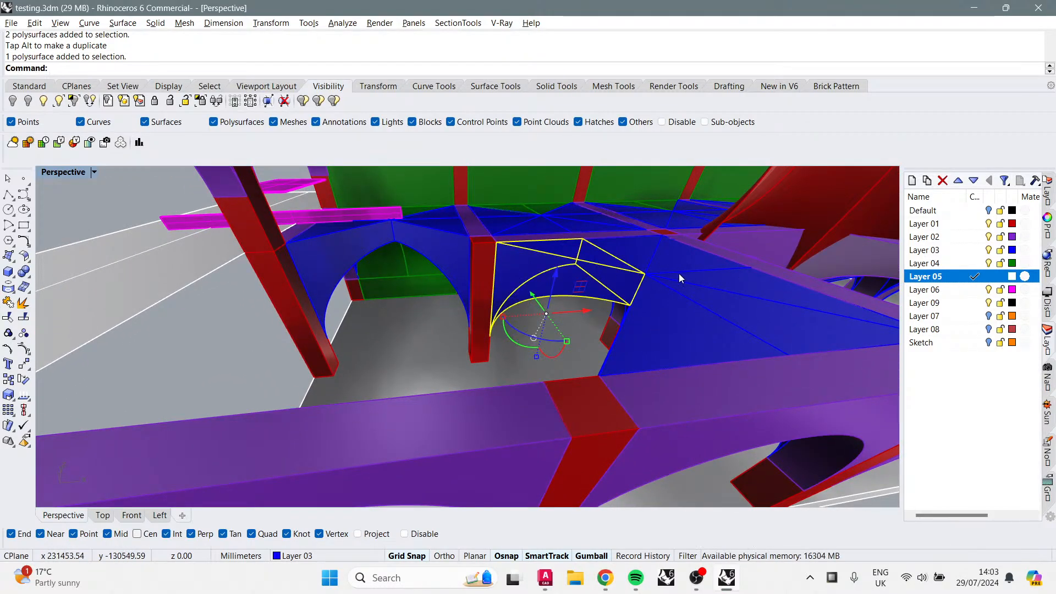
scroll(679, 272, "down", 5)
right_click_drag(550, 308, 384, 351)
left_click(266, 328)
right_click_drag(266, 328, 589, 314)
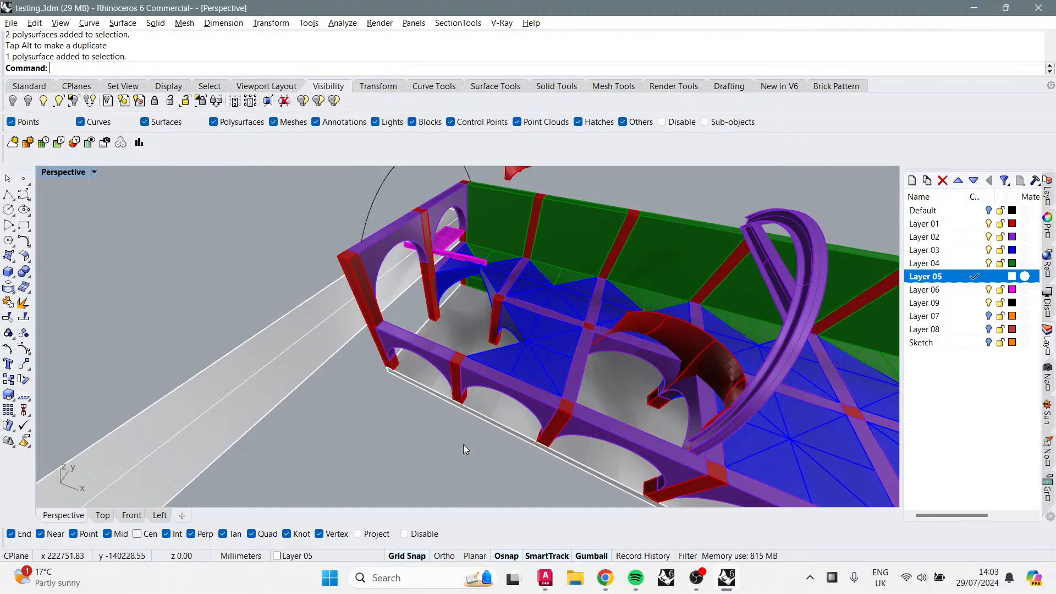
Step: Orbit and zoom out to view the arcade's end wall and entrance canopy on the site
right_click_drag(375, 401, 612, 417)
scroll(550, 317, "up", 5)
right_click_drag(584, 458, 601, 379, "shift")
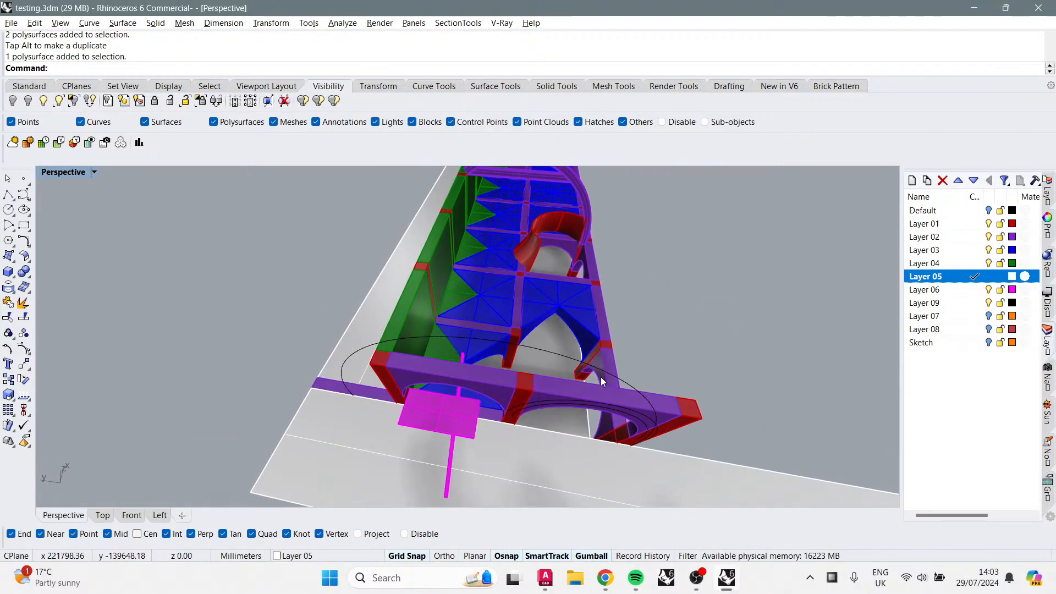
right_click_drag(599, 375, 635, 474)
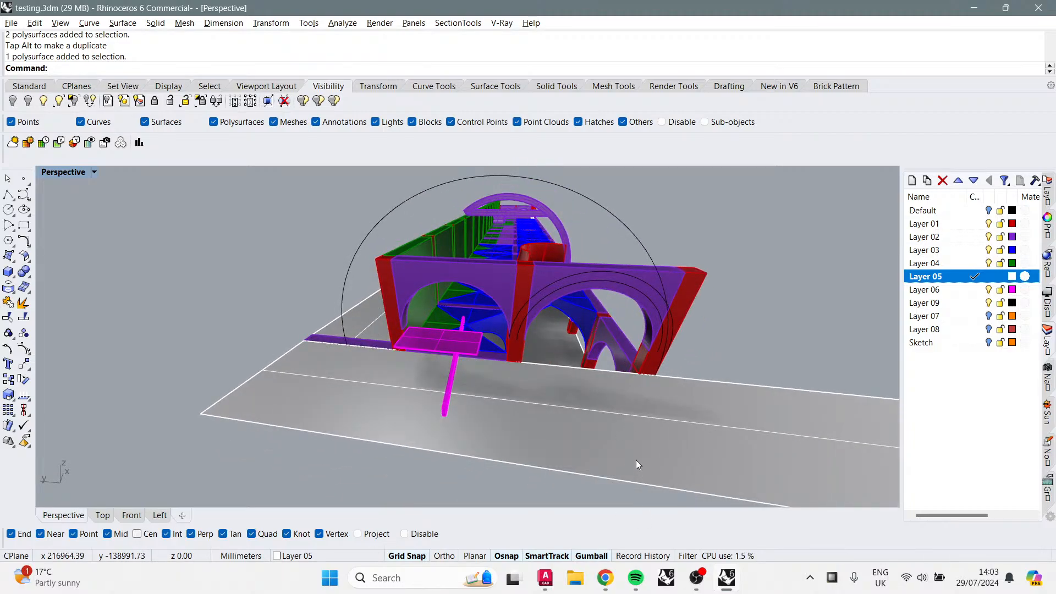
Step: Switch to Spotify and search for samurai cha
left_click(639, 580)
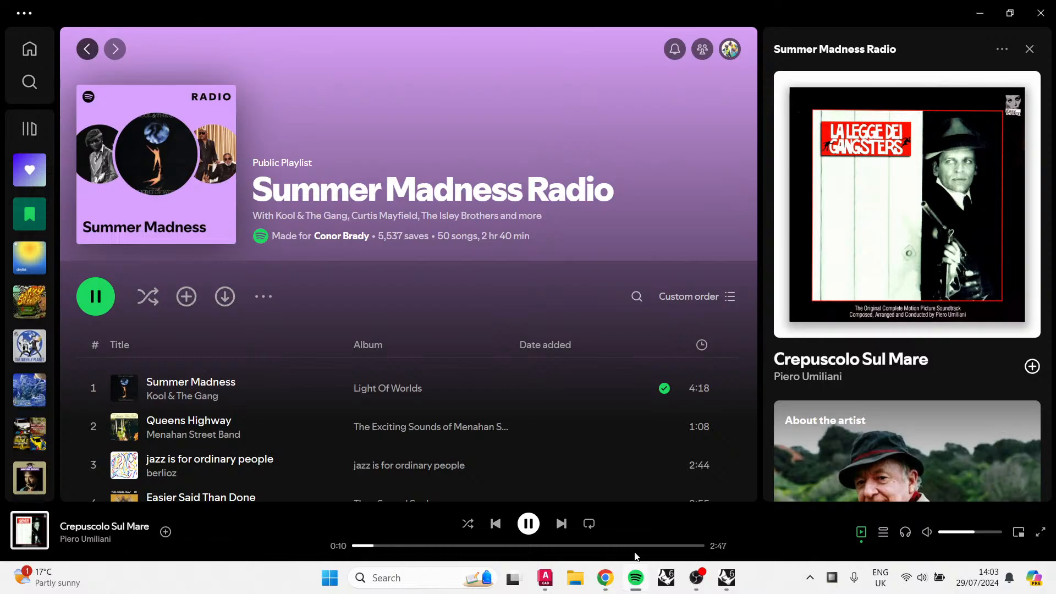
left_click(30, 82)
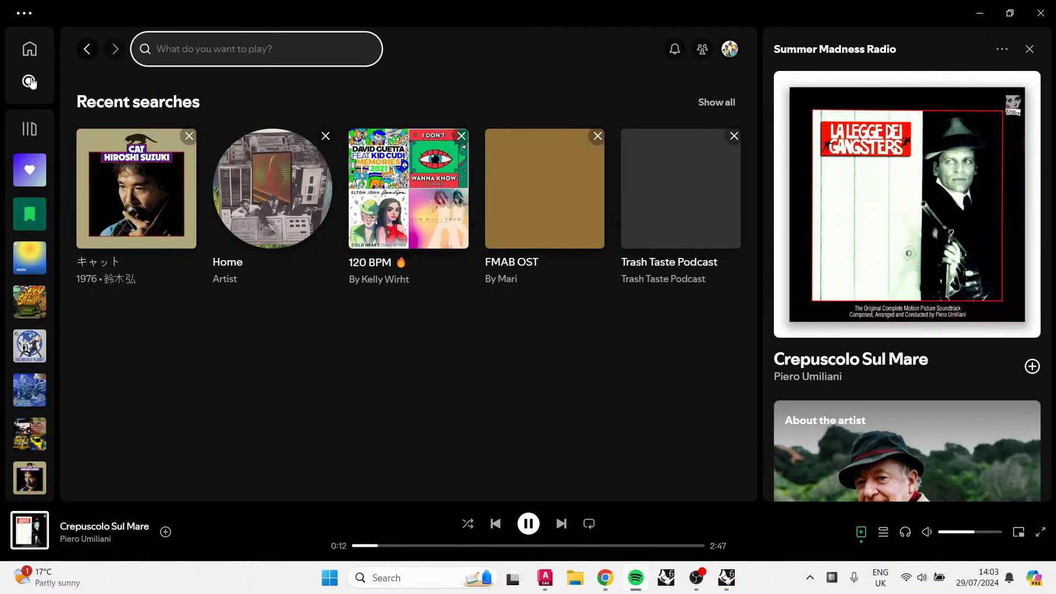
type("samu")
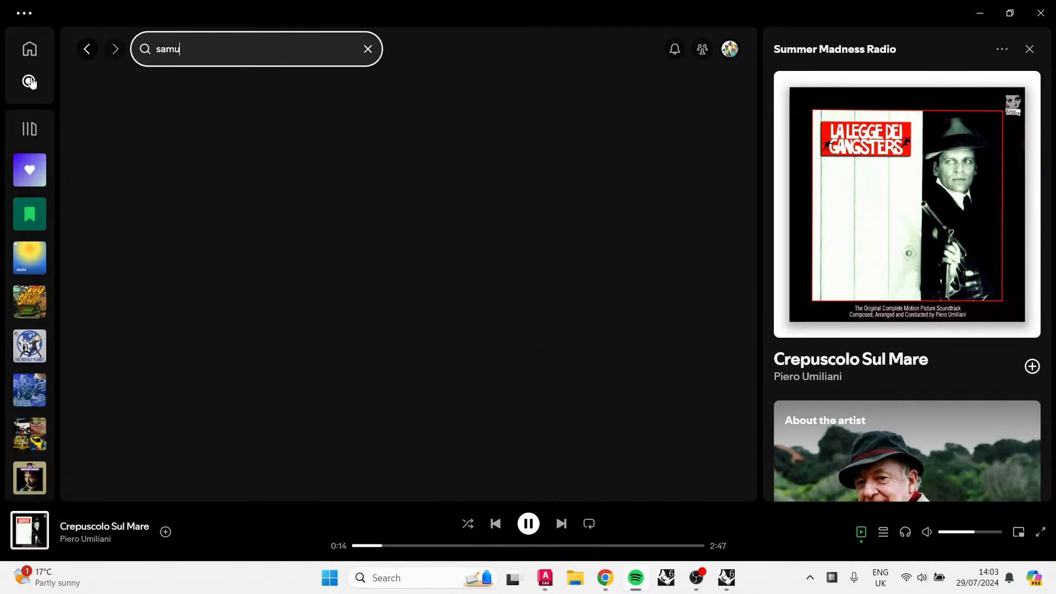
type("rai s")
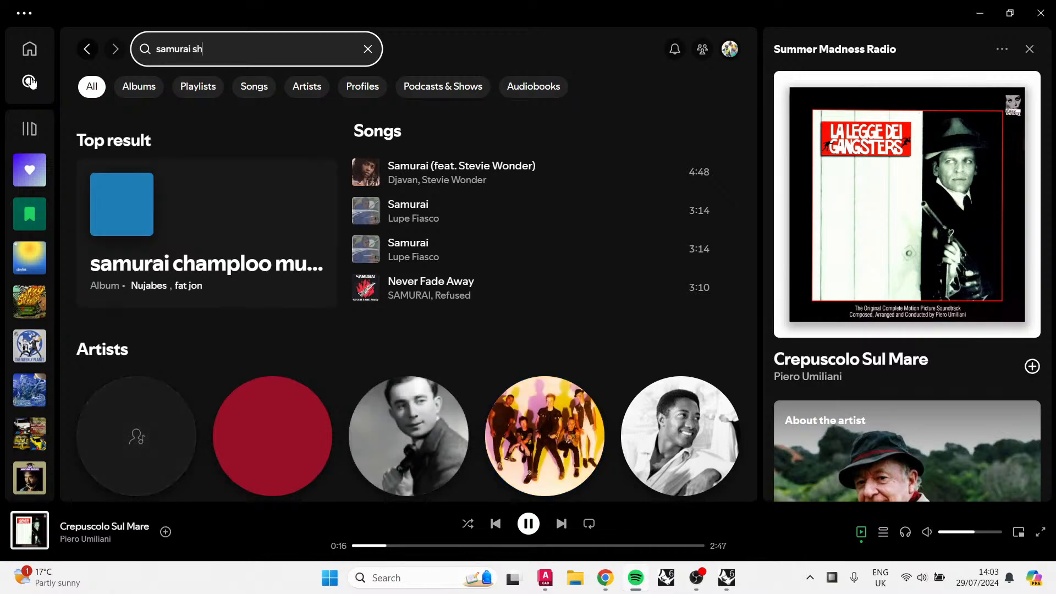
key("BackSpace")
type("cha")
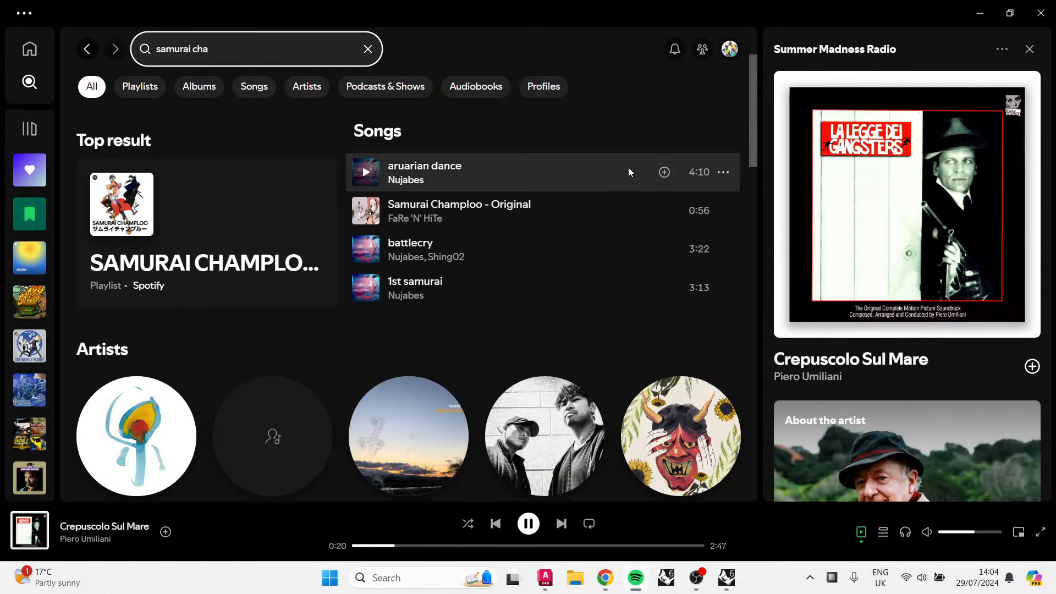
Step: Play the aruarian dance song radio from its first track and minimize the player
left_click(723, 173)
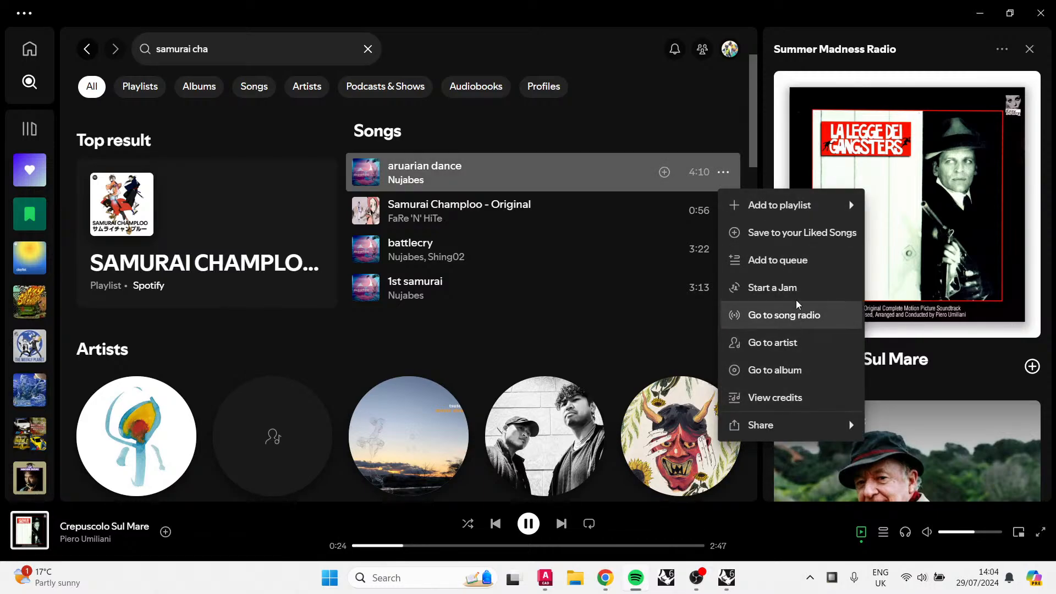
left_click(803, 314)
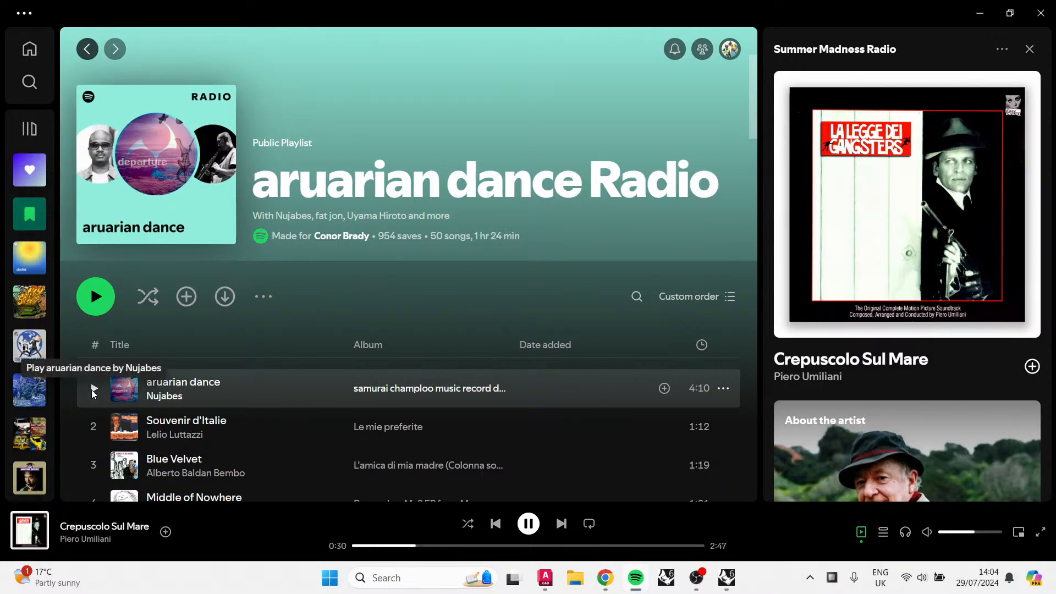
left_click(92, 389)
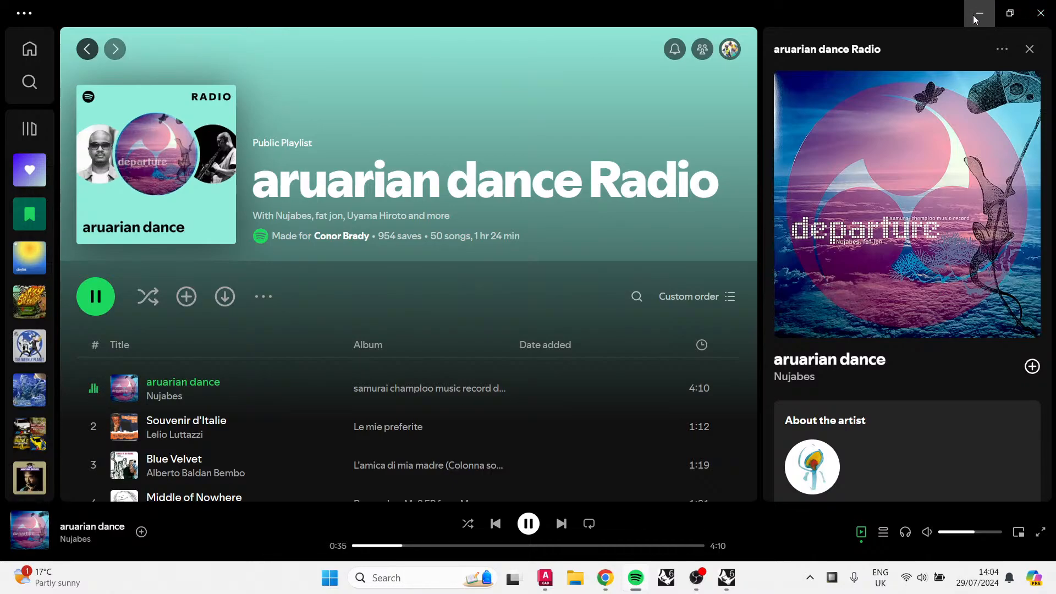
left_click(974, 13)
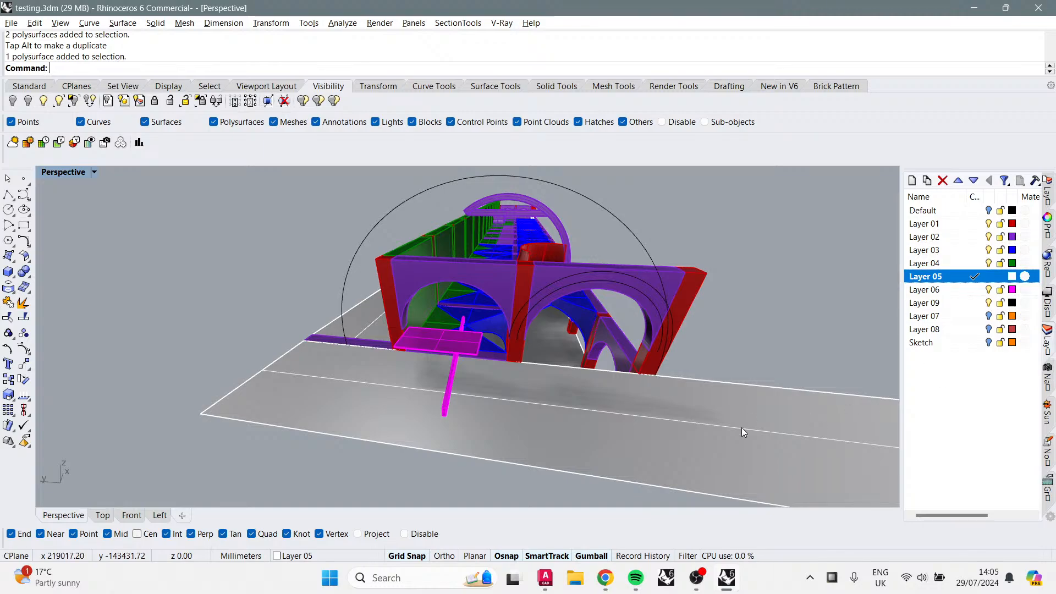
Step: Switch to Chrome and search Google for bubble burst in a new tab
left_click(605, 577)
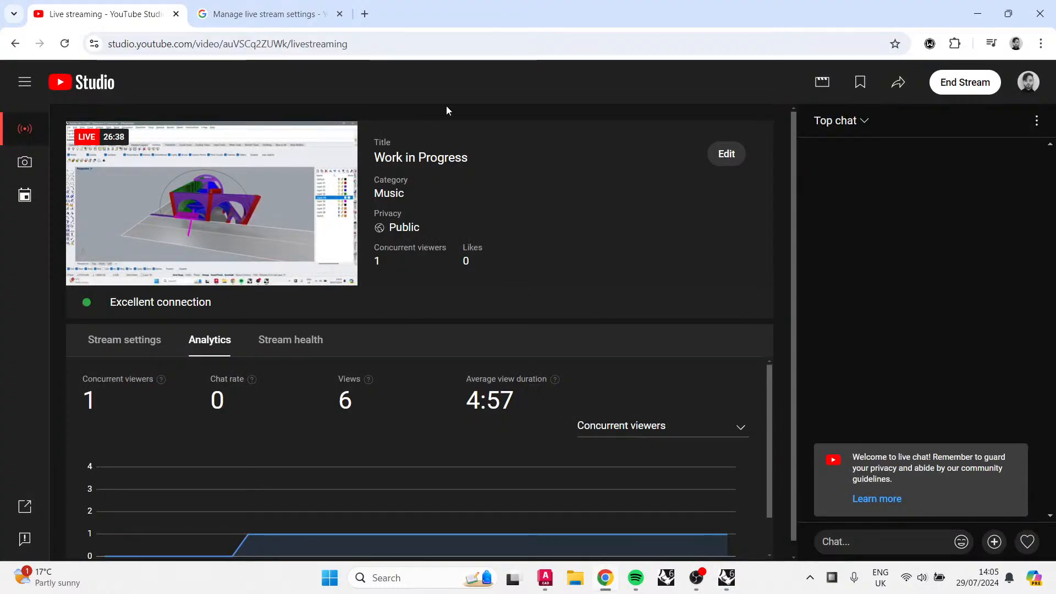
left_click(365, 14)
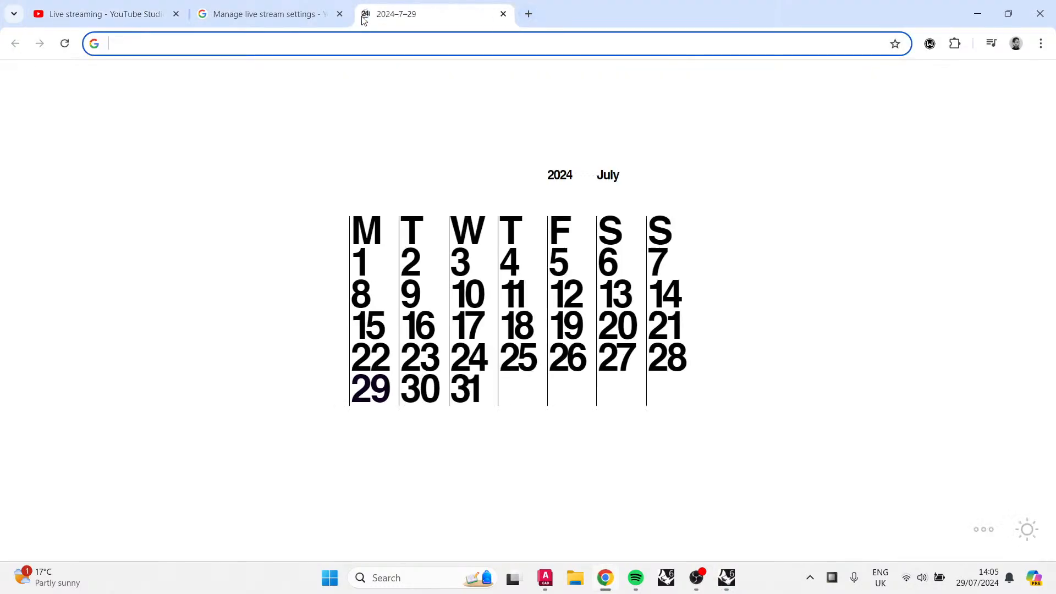
type("bubble bi")
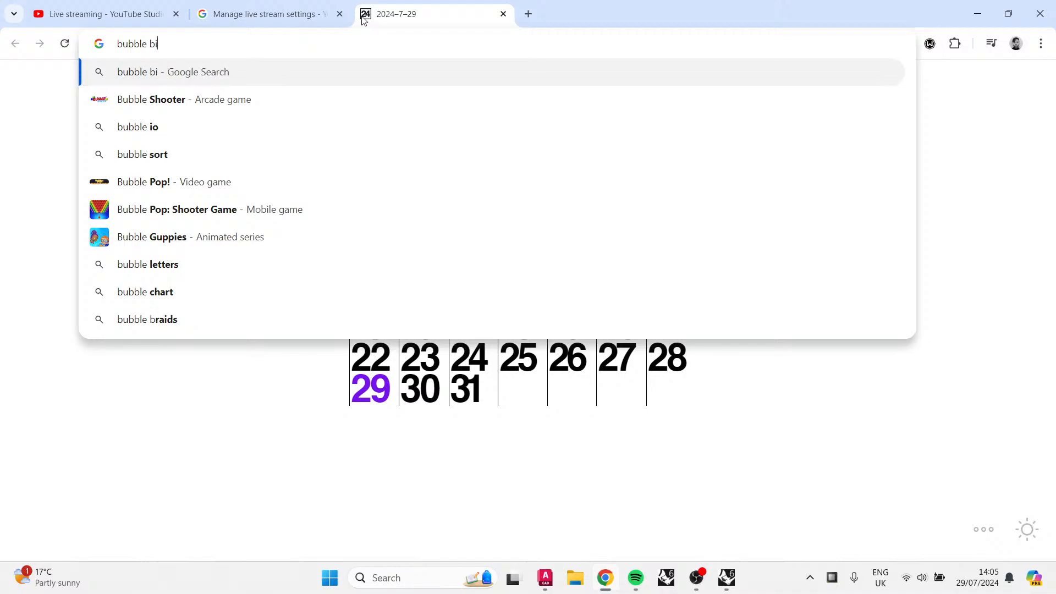
key("BackSpace")
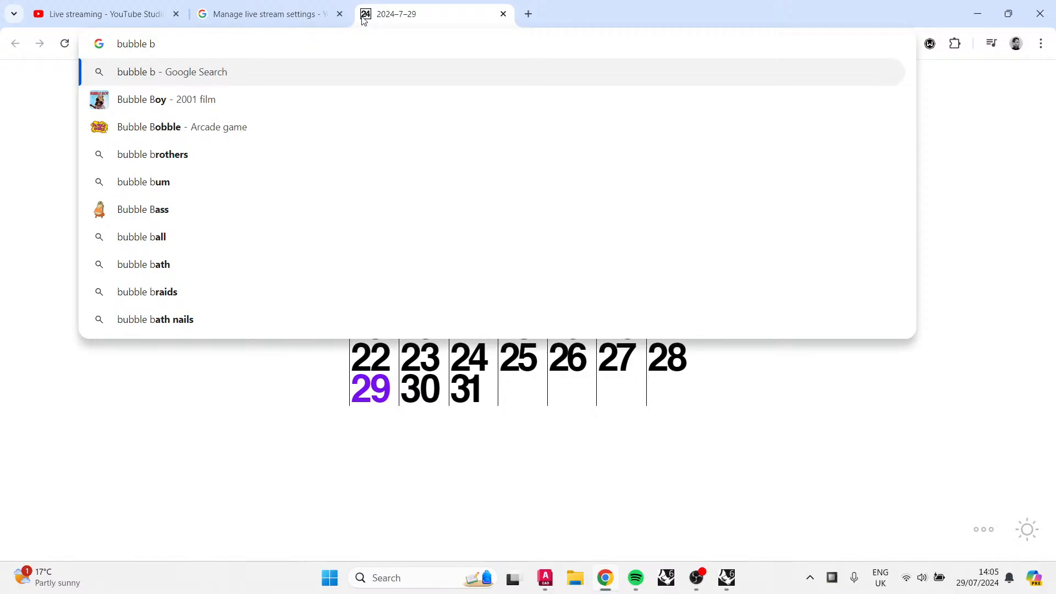
type("urst")
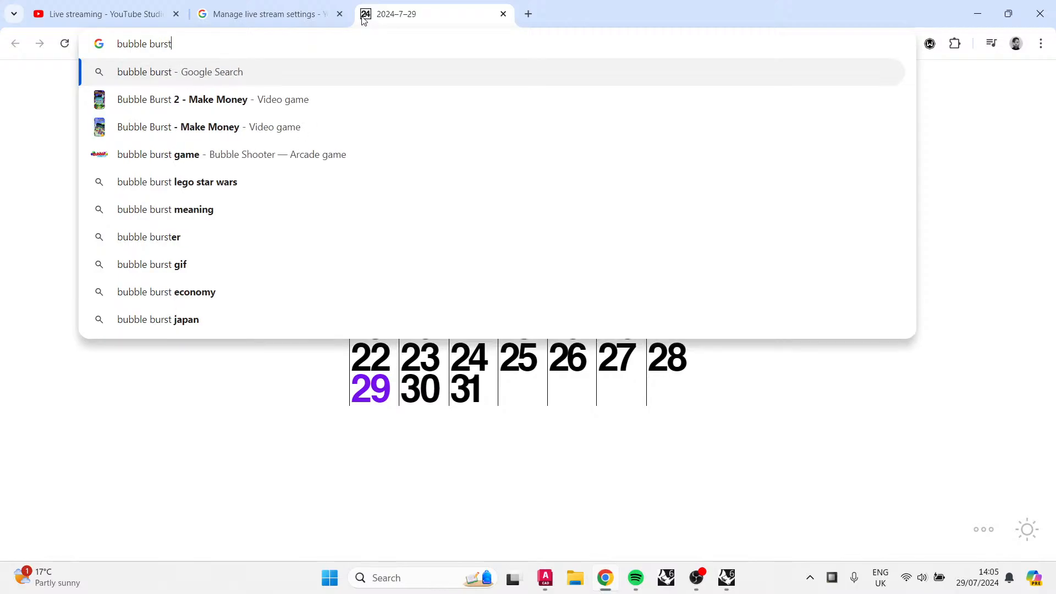
key("Return")
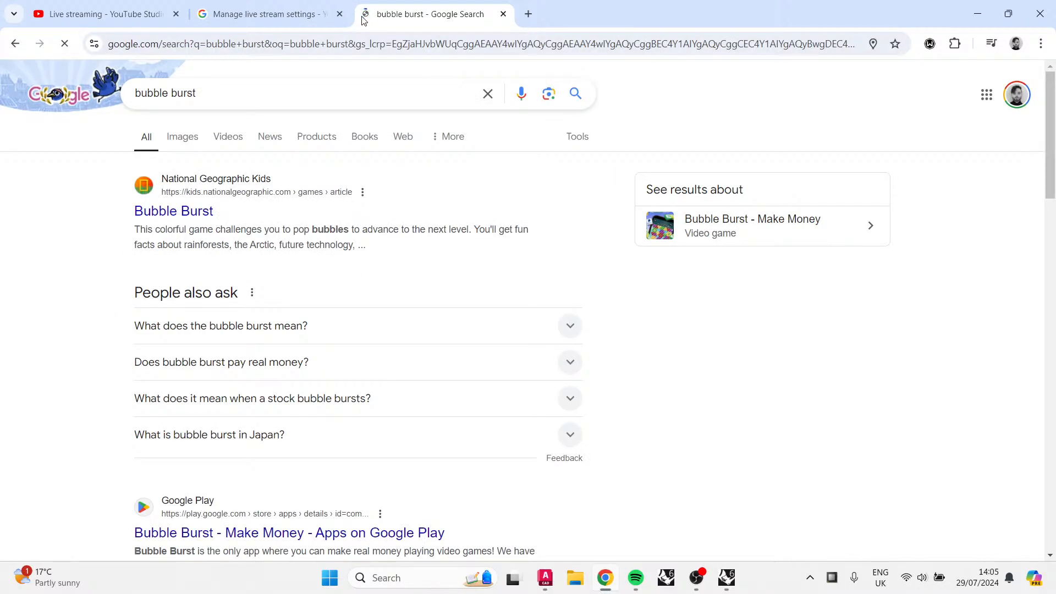
Step: Switch to image results and search for bubble burst game
left_click(171, 135)
left_click(221, 93)
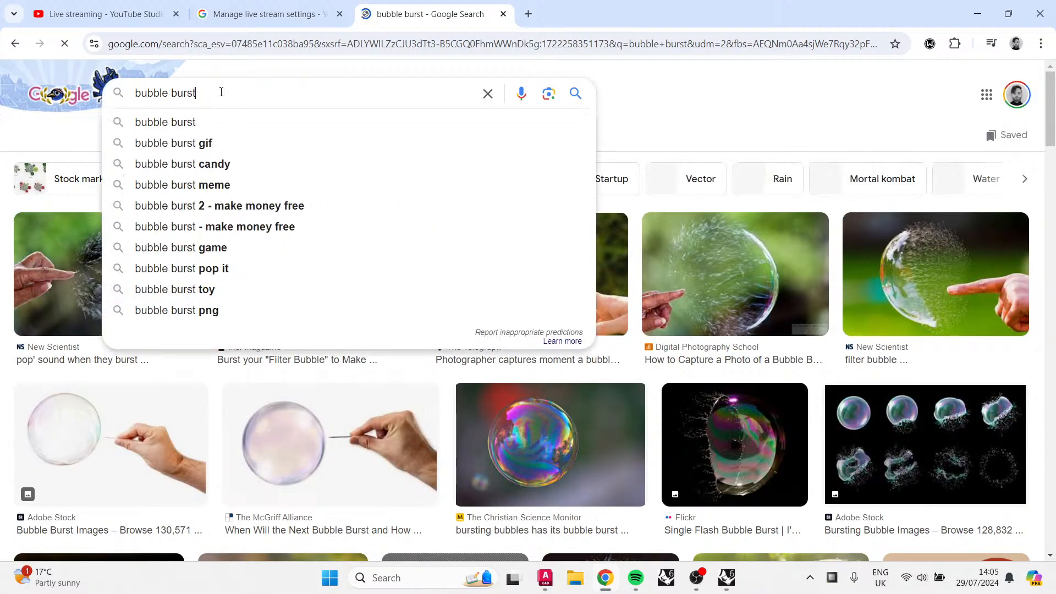
type("game")
key("Return")
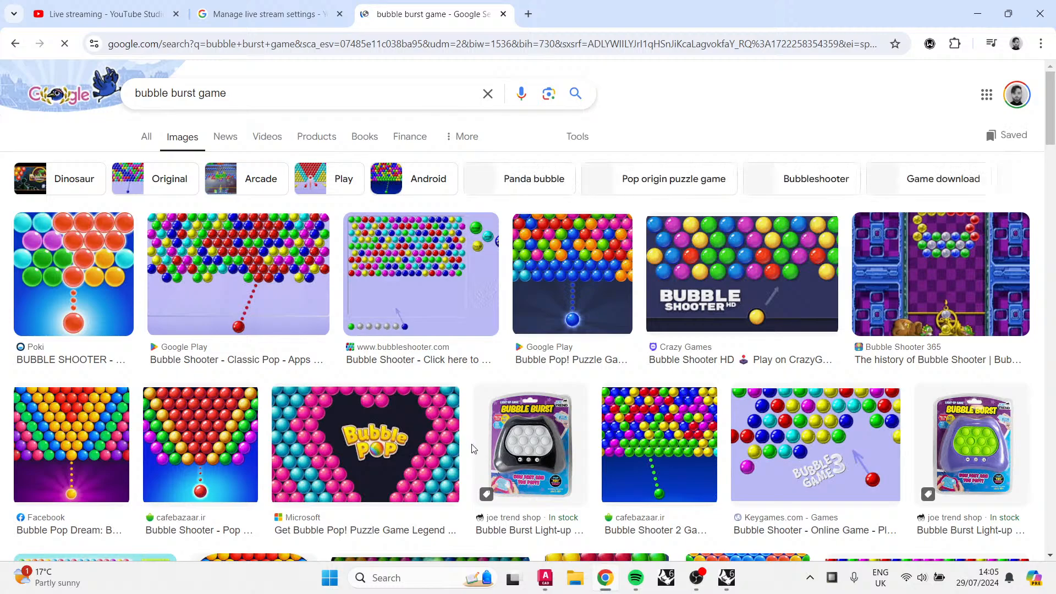
Step: Scroll through the bubble burst game image results
scroll(552, 414, "down", 1)
scroll(552, 413, "down", 6)
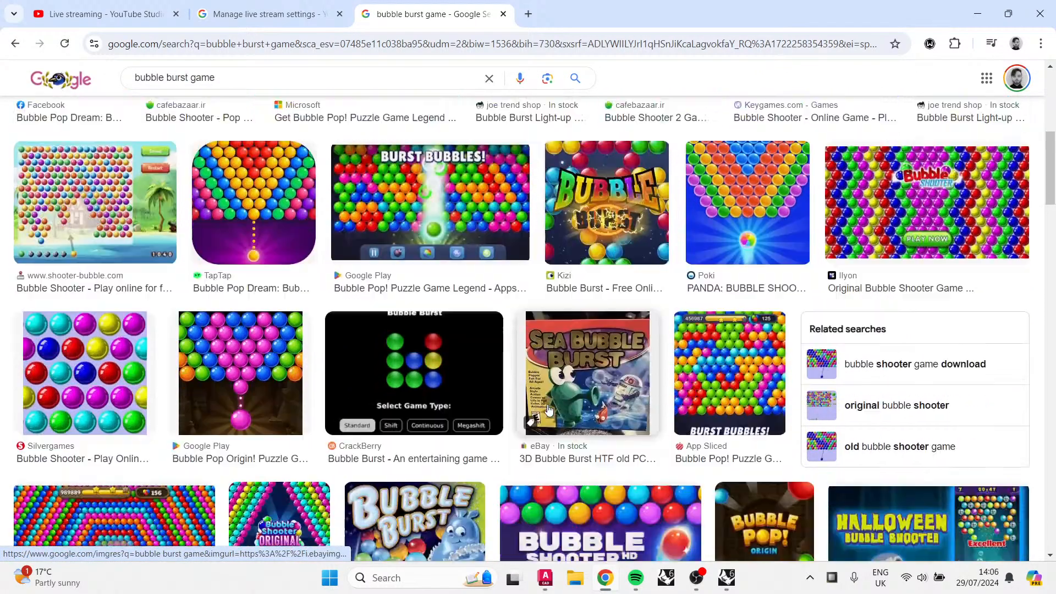
scroll(548, 407, "down", 3)
scroll(547, 405, "down", 2)
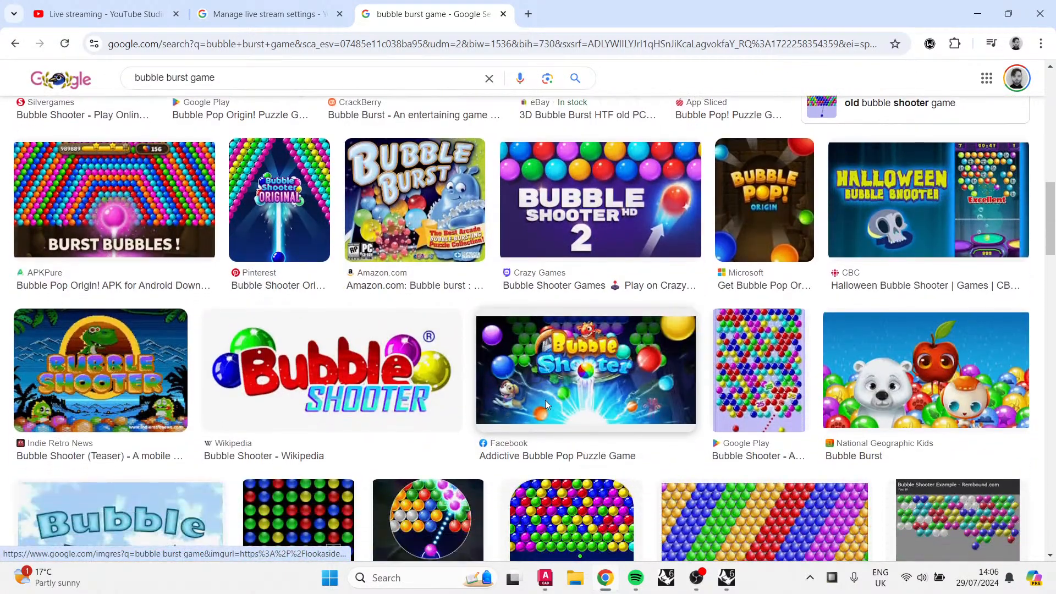
scroll(546, 404, "down", 5)
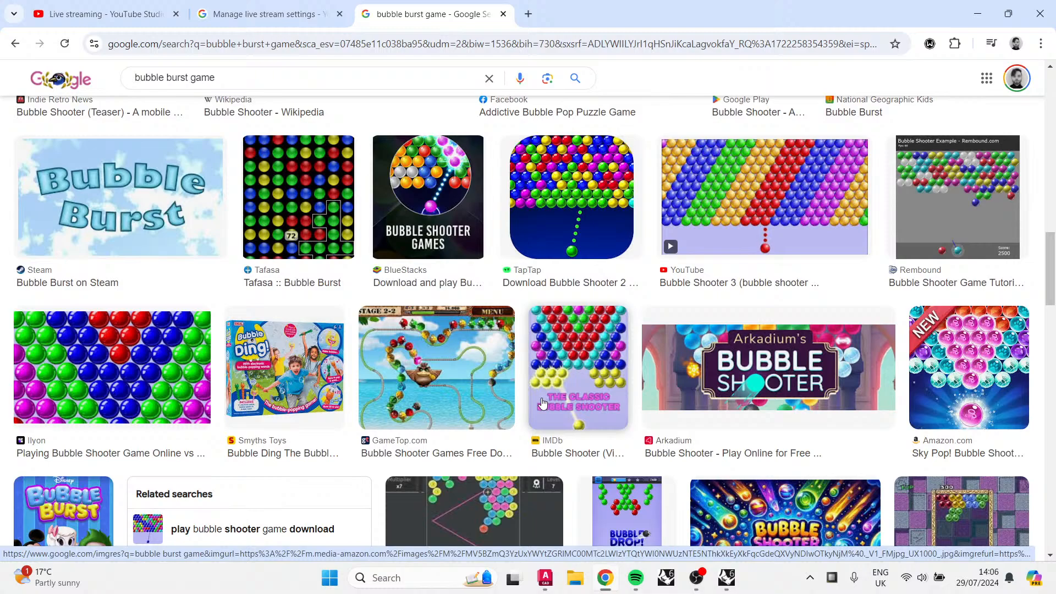
scroll(543, 403, "down", 5)
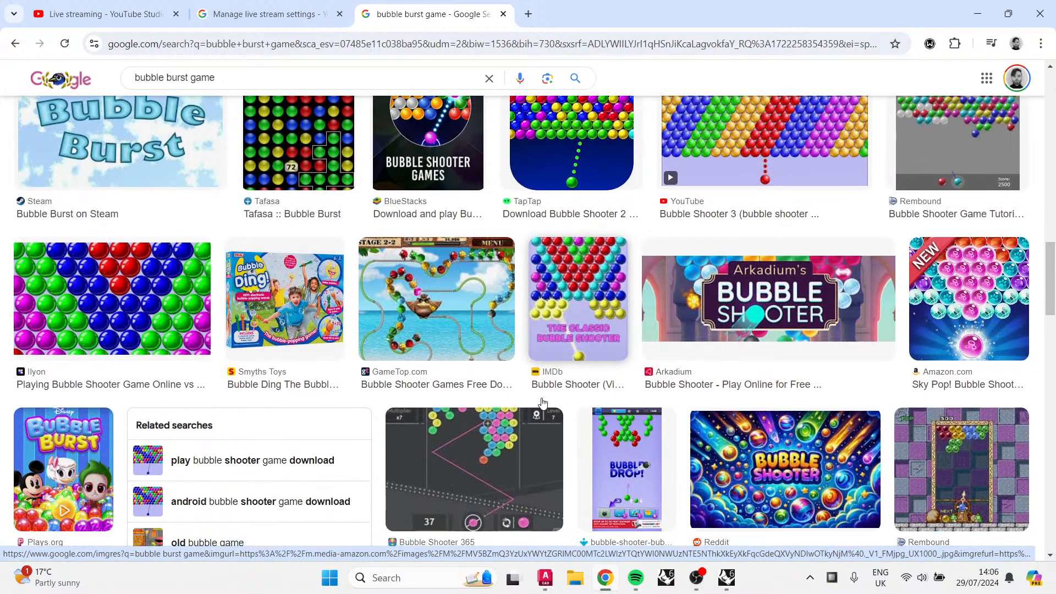
scroll(542, 403, "down", 3)
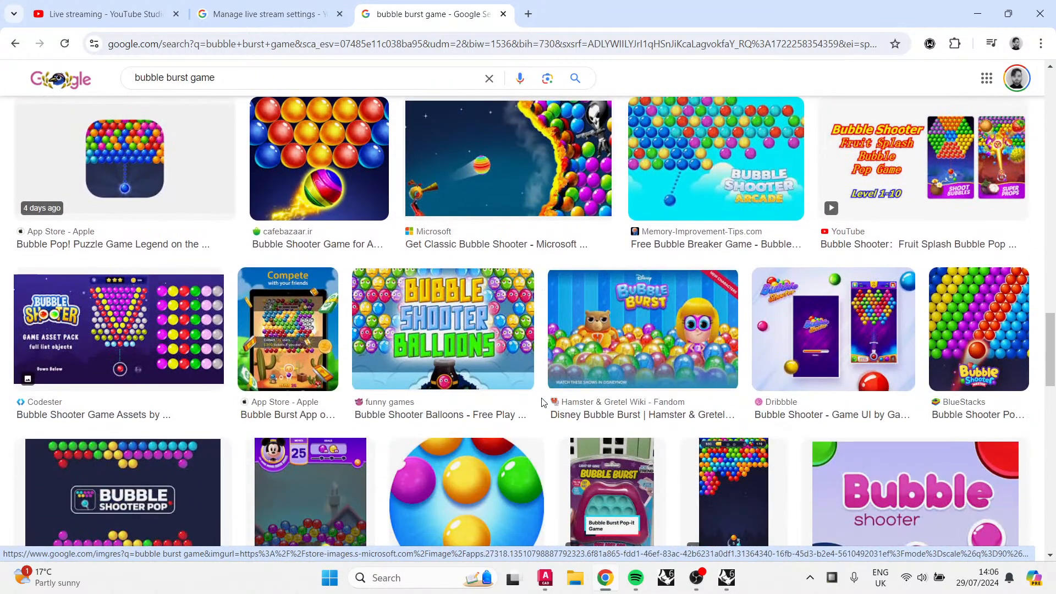
scroll(495, 385, "down", 6)
scroll(463, 372, "down", 8)
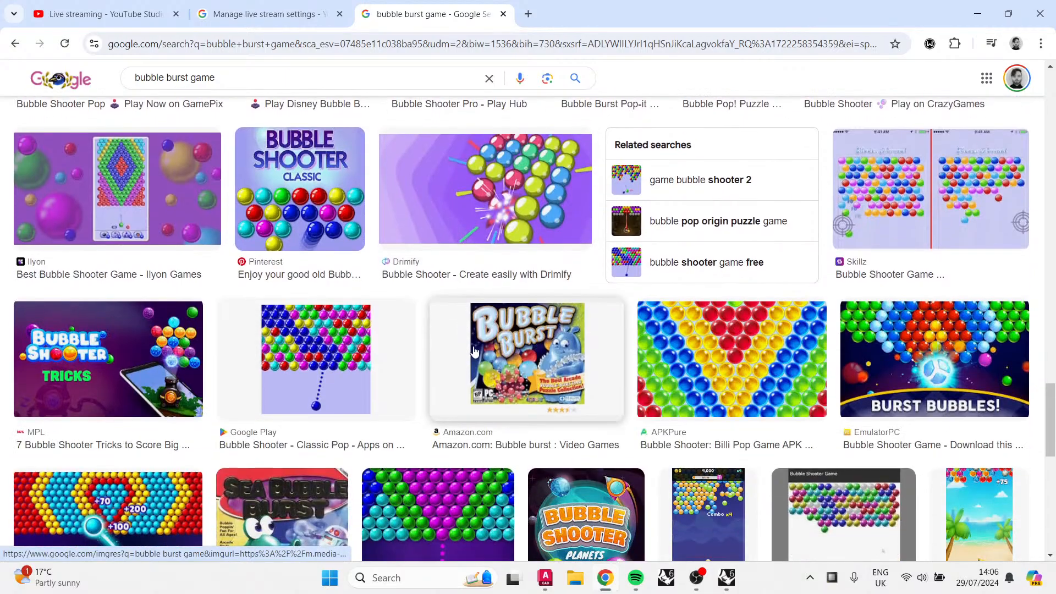
scroll(465, 355, "up", 3)
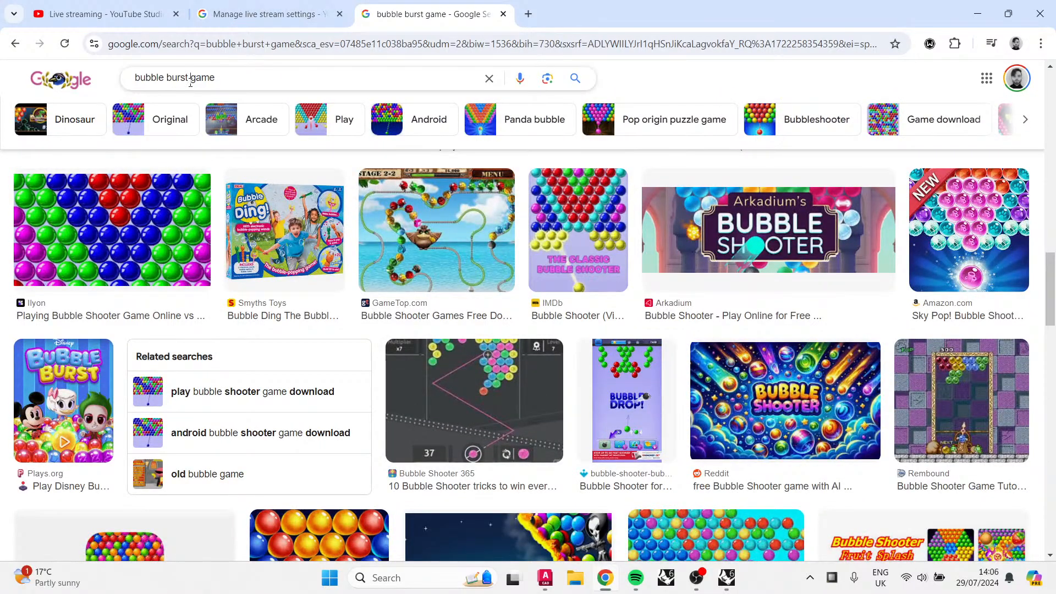
Step: Change the image search to bubble blast game
left_click_drag(190, 82, 162, 77)
key("BackSpace")
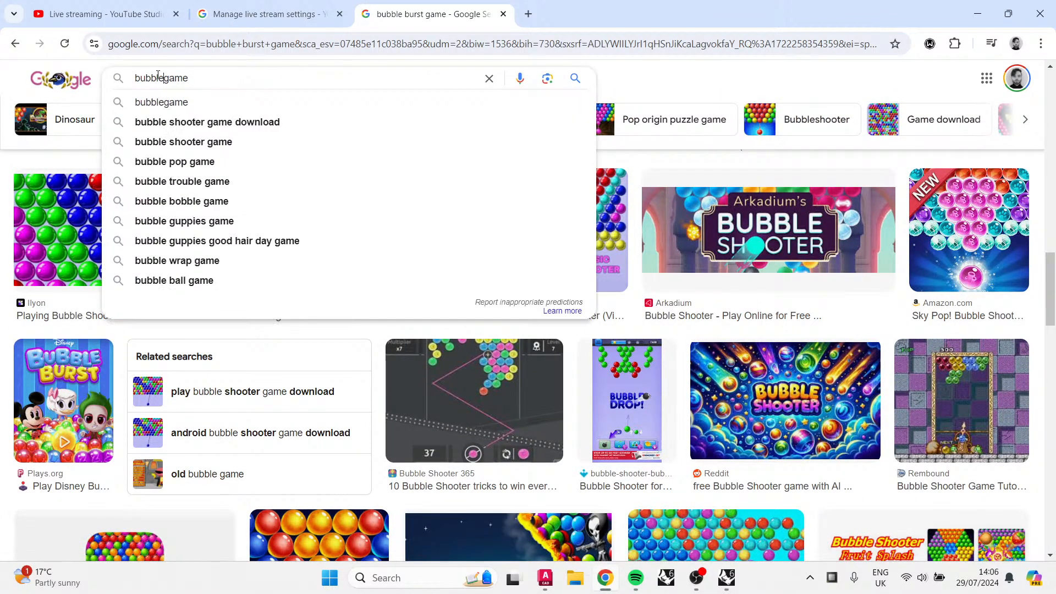
key("Delete")
type("blast")
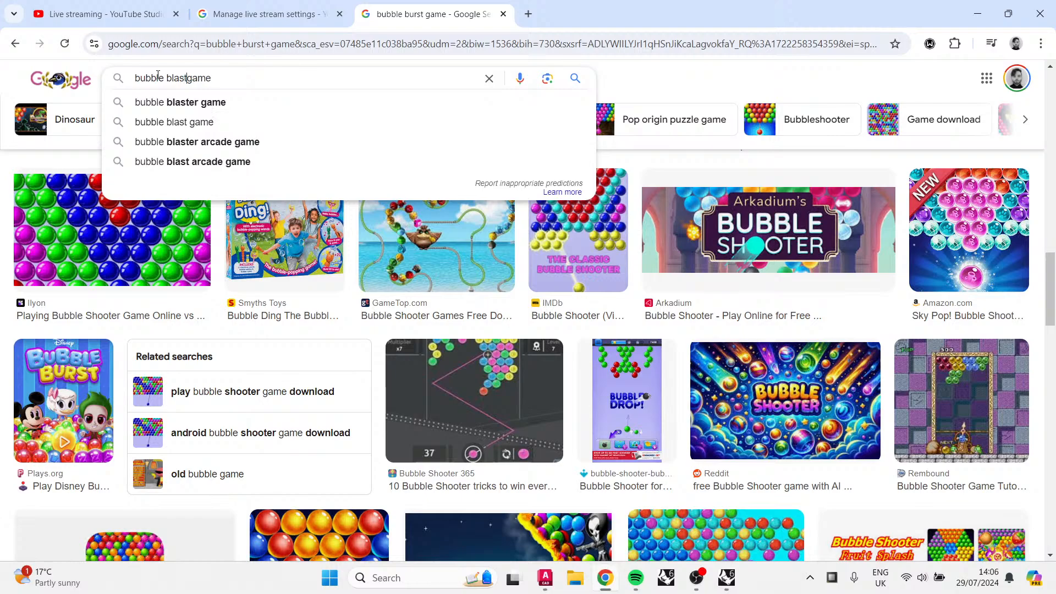
key("Return")
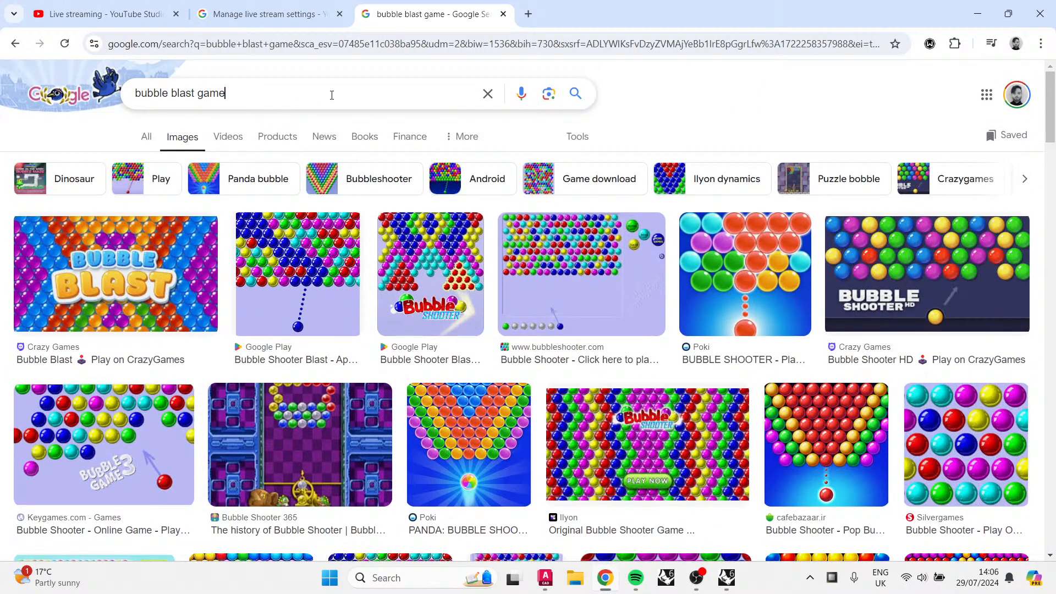
Step: Extend the image search to bubble blast game ps2
left_click(331, 95)
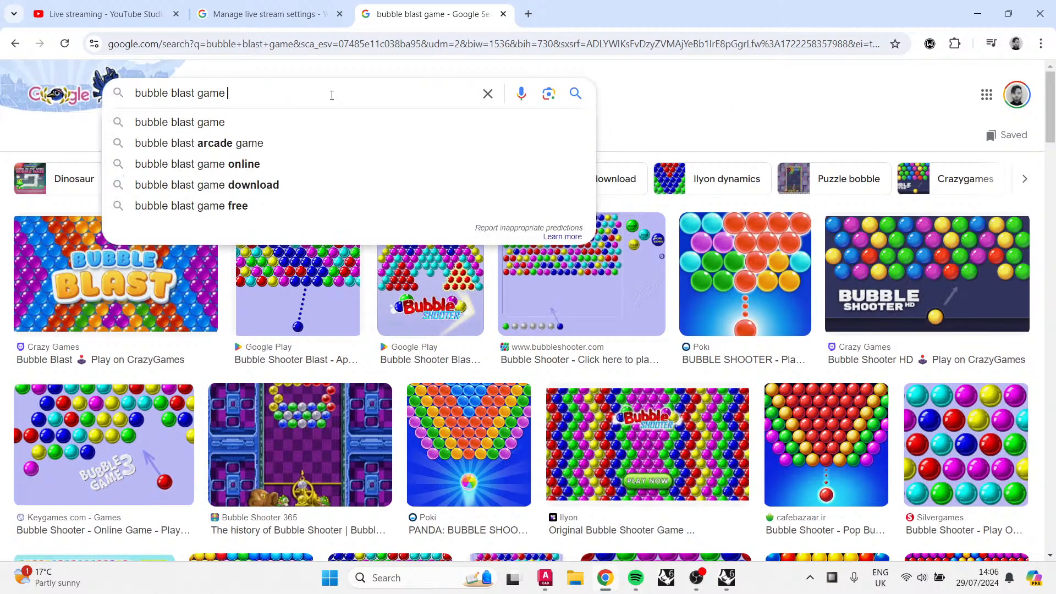
type("ps2")
key("Return")
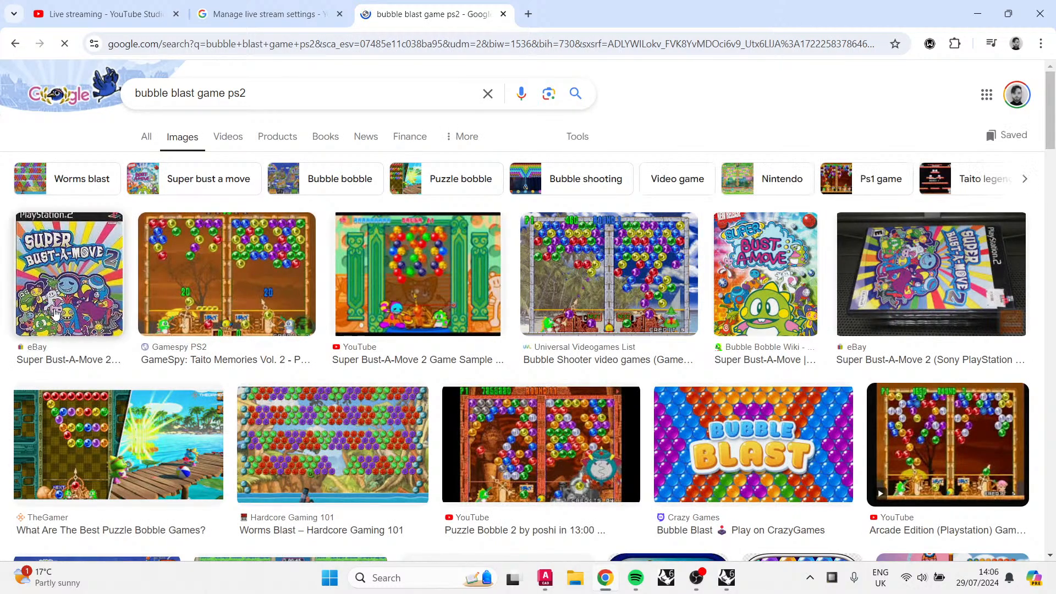
Step: Preview two Super Bust-A-Move cover images and narrow the results with the Super bust a move suggestion
left_click(61, 294)
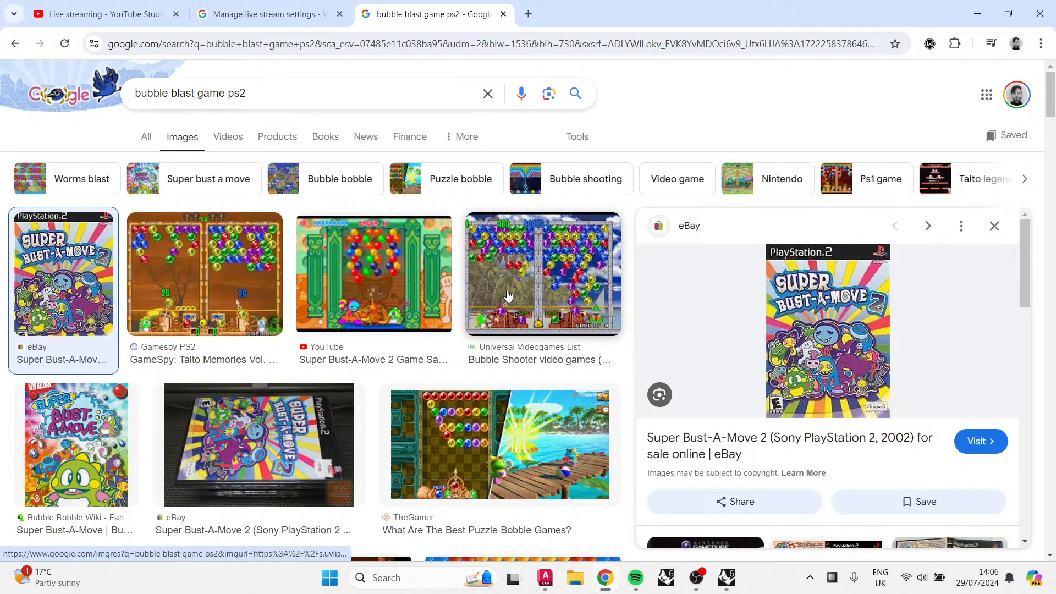
left_click(87, 451)
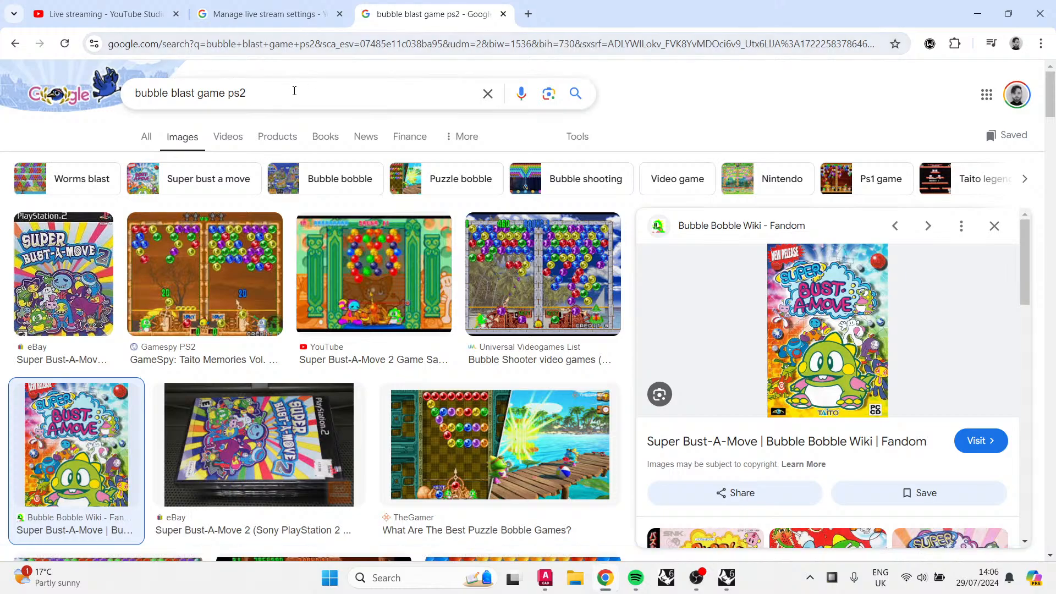
left_click(206, 188)
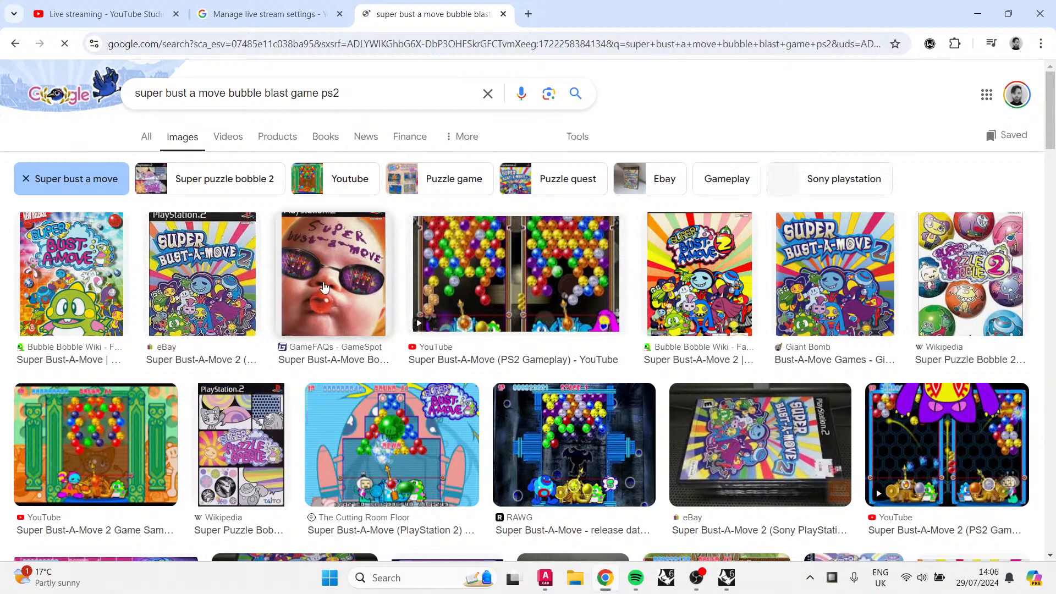
Step: Preview more Super Bust-A-Move covers and open the Bubble Bobble Wiki page for Super Bust-A-Move
left_click(324, 288)
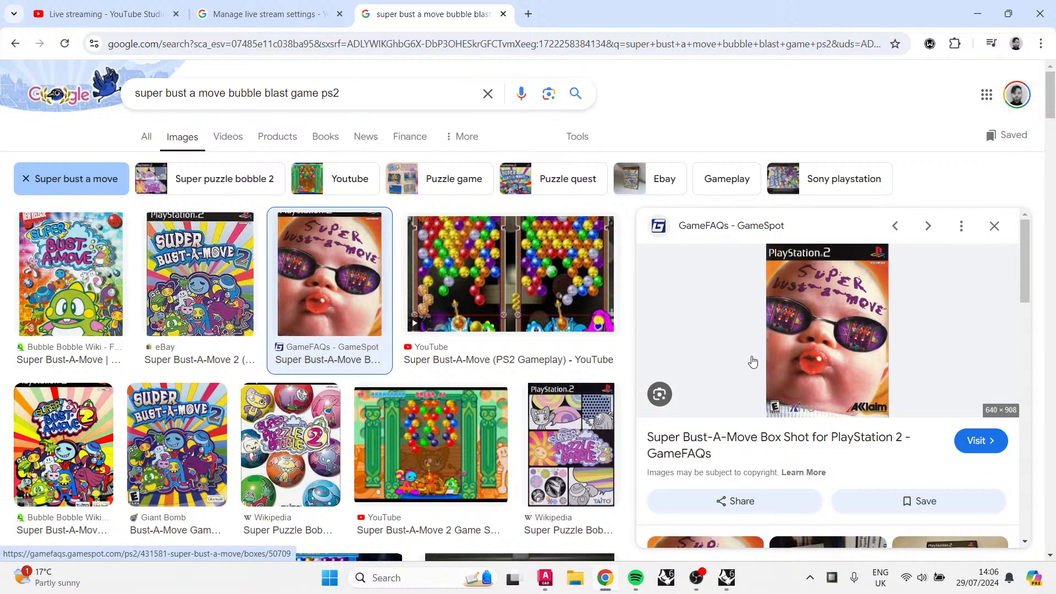
left_click(196, 309)
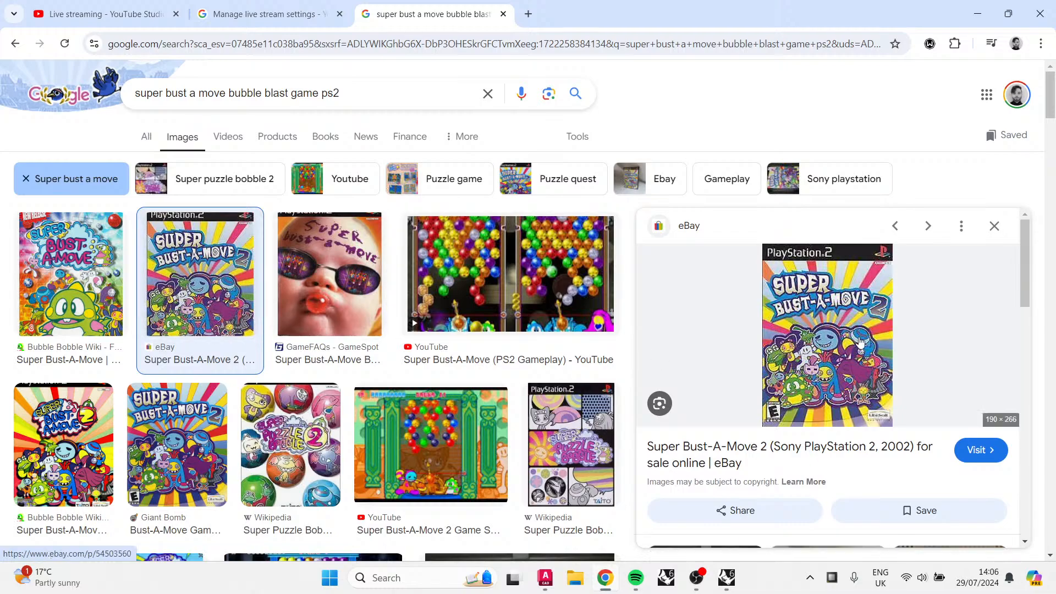
key("Left")
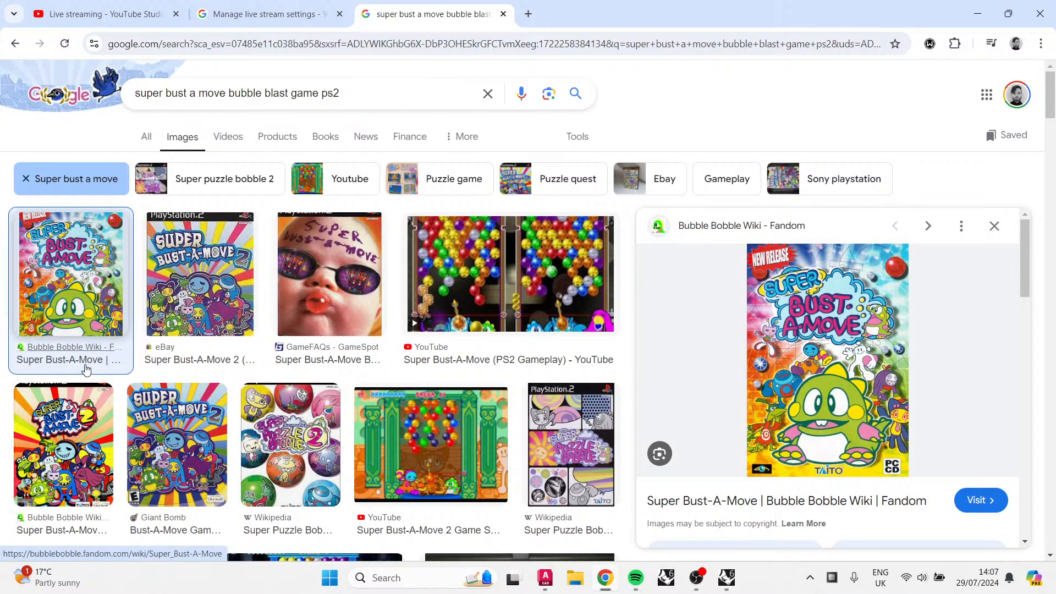
left_click(90, 347)
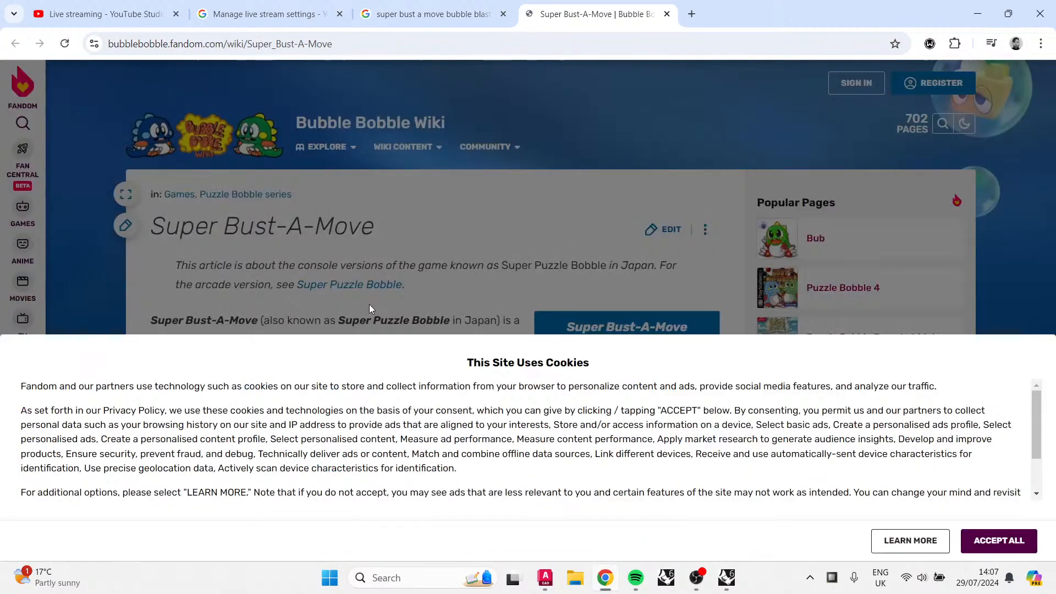
Step: Open the cookie preference settings and save and close them without changes
left_click(878, 534)
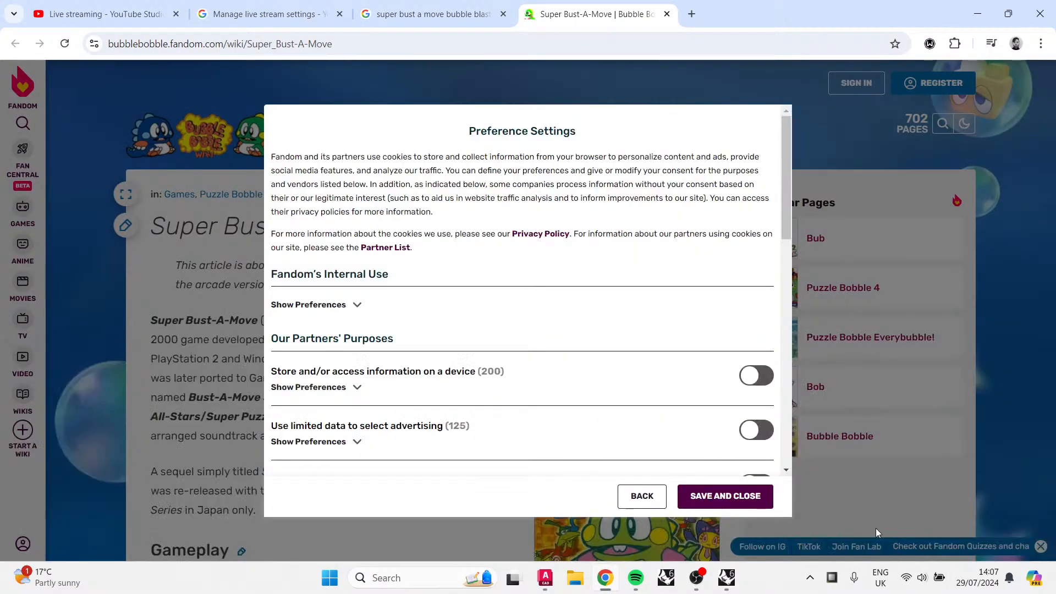
left_click(726, 497)
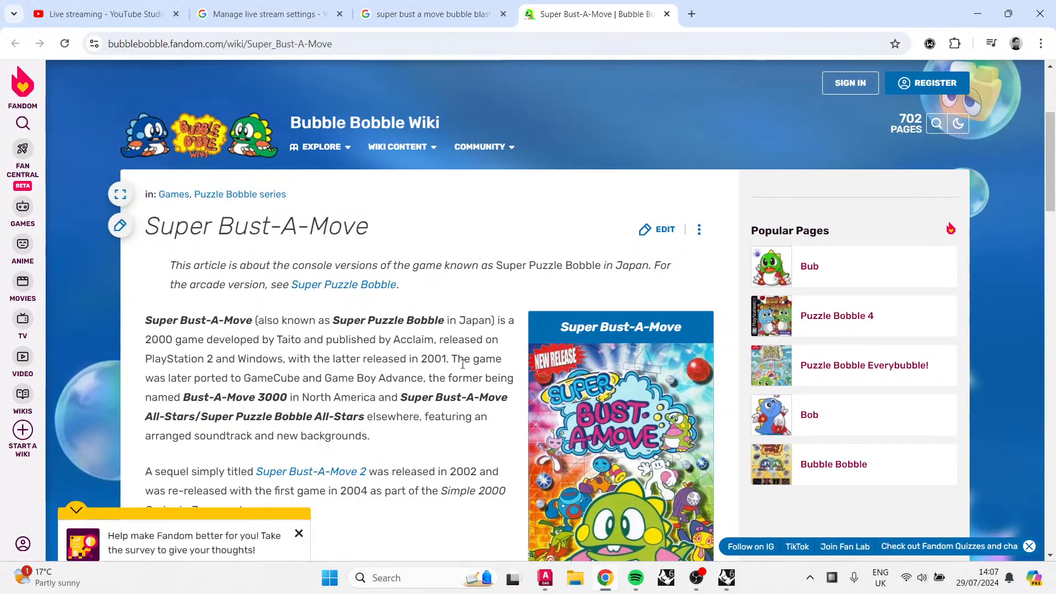
Step: Read down the Super Bust-A-Move article, closing the survey prompt along the way
scroll(301, 525, "down", 4)
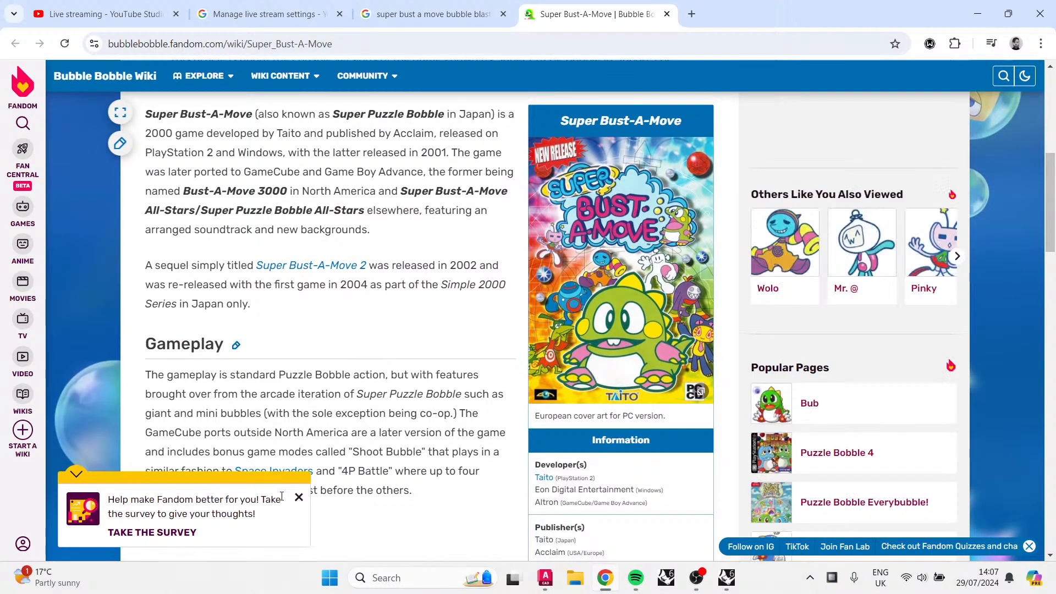
scroll(303, 501, "down", 4)
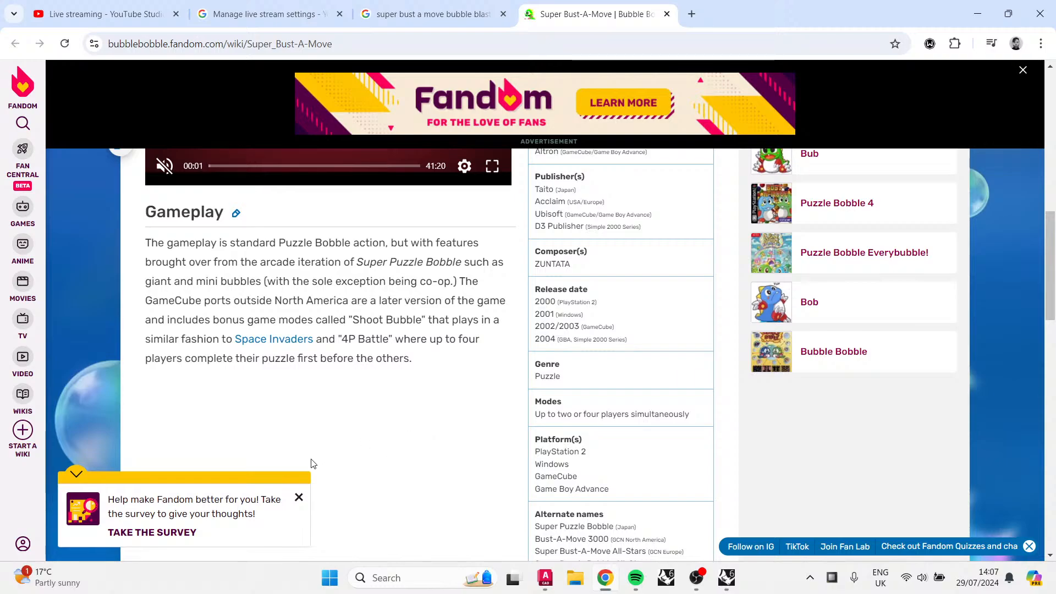
left_click(298, 498)
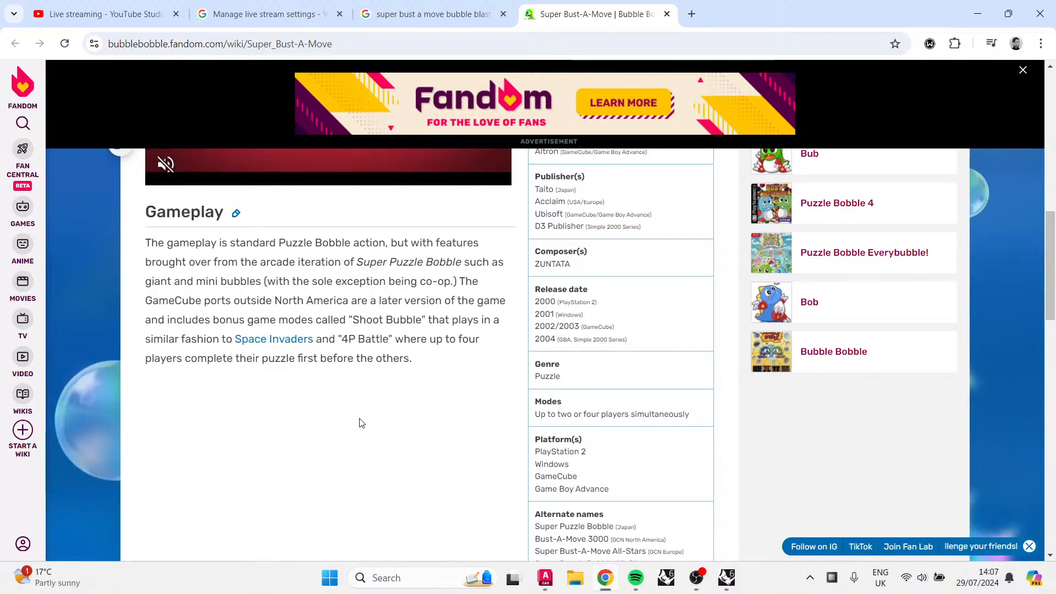
scroll(360, 422, "down", 8)
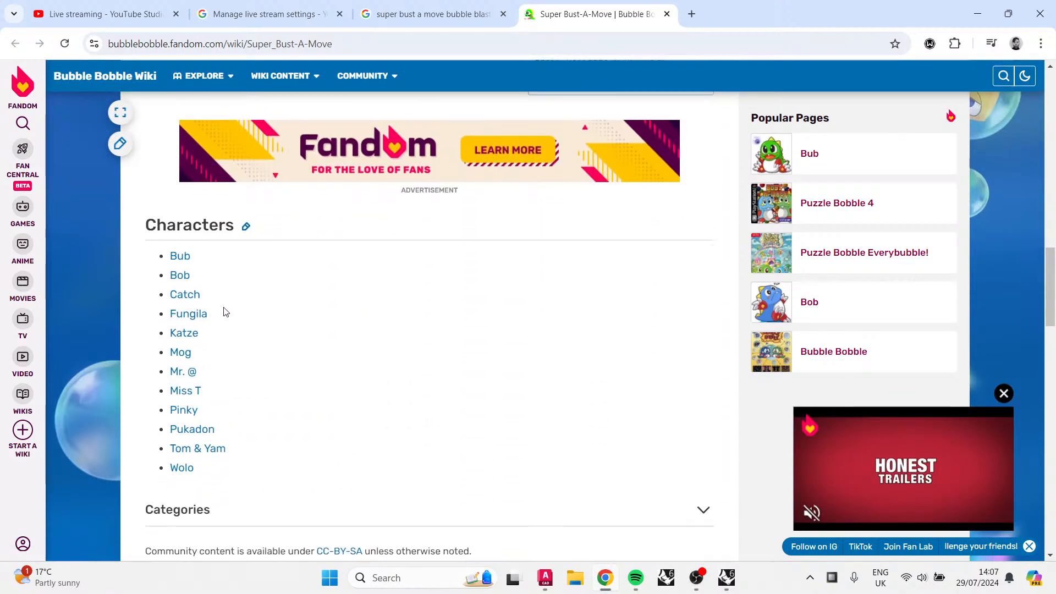
Step: Open the Bub character page from the characters list and return to the article
left_click(185, 257)
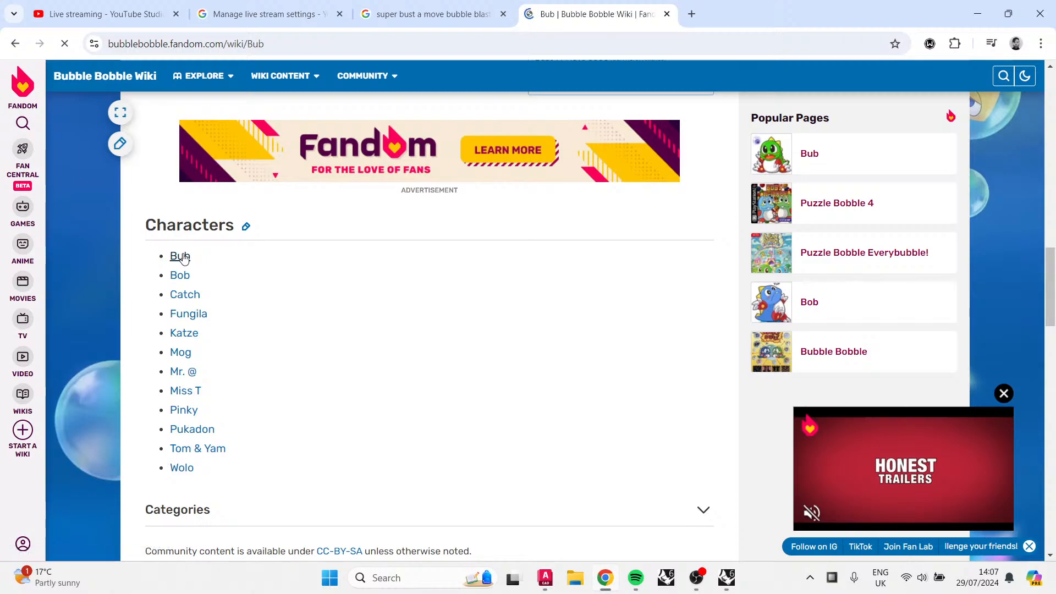
scroll(663, 435, "down", 3)
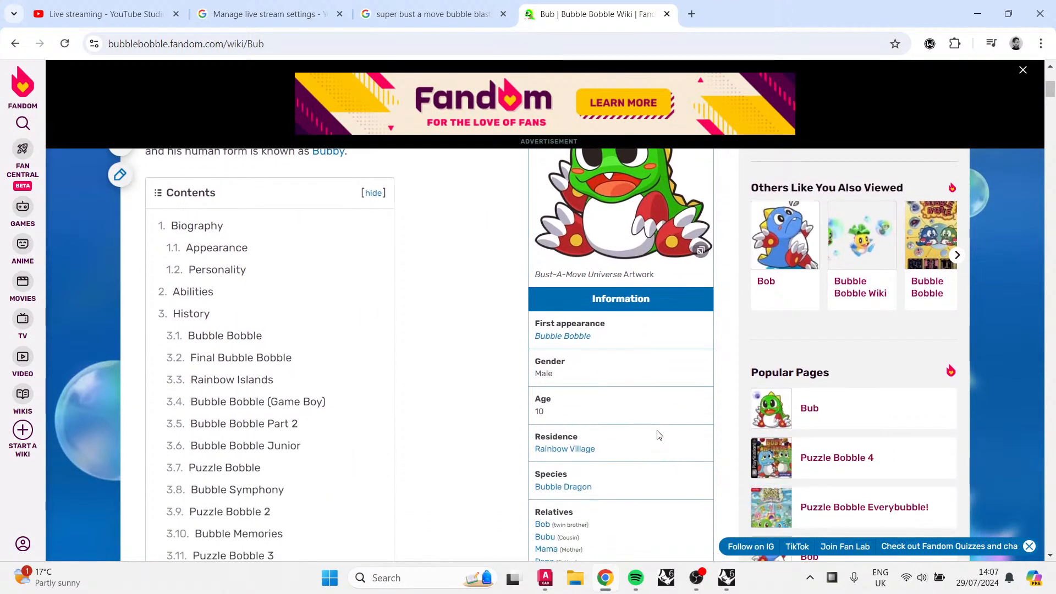
scroll(649, 418, "up", 3)
left_click(16, 44)
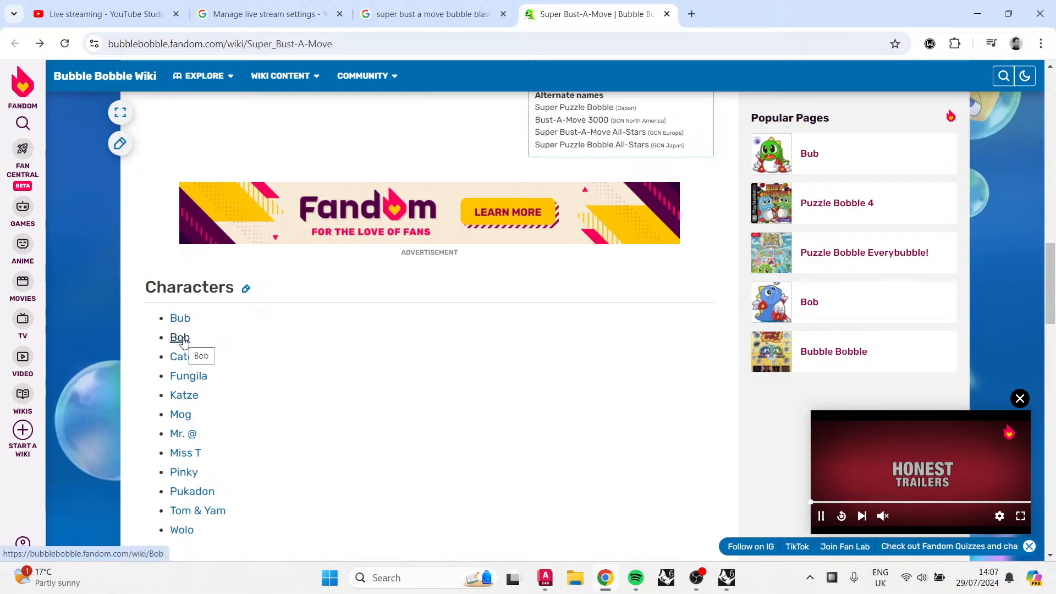
Step: Open the Fungila character page, then follow a related character link and read its page
left_click(190, 376)
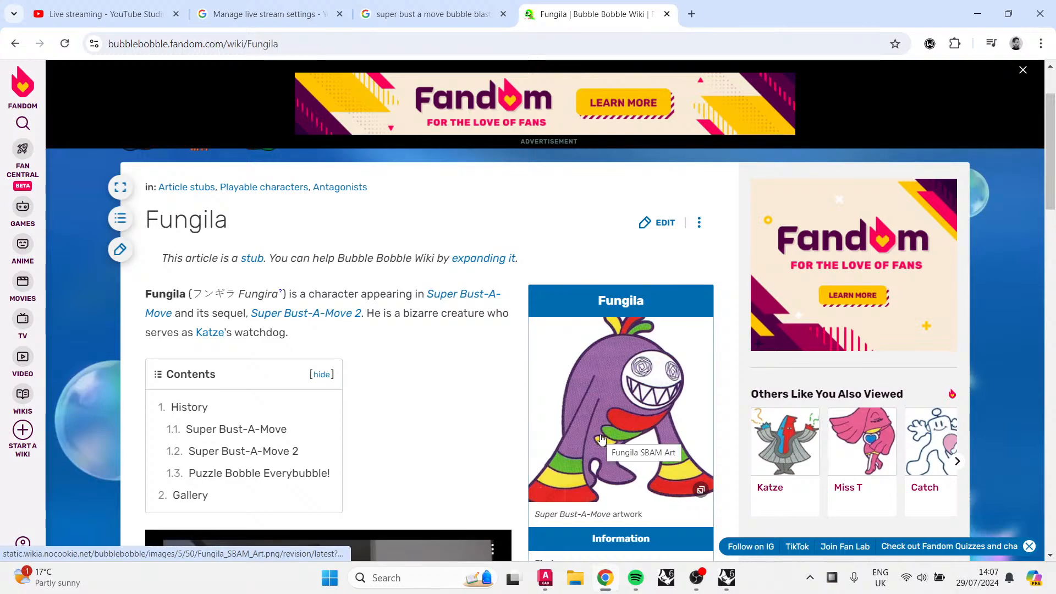
scroll(601, 438, "down", 1)
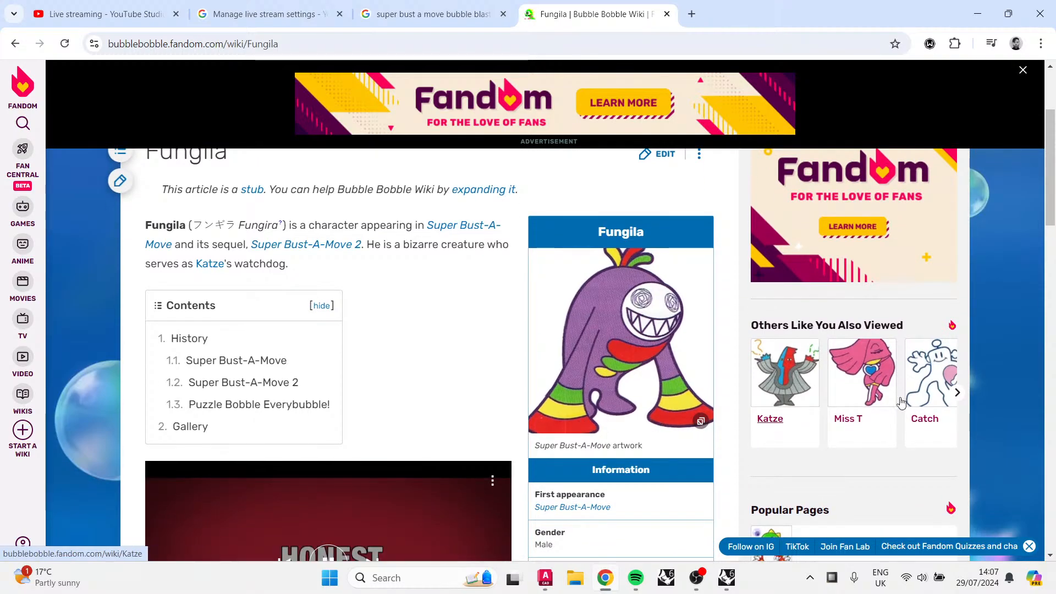
left_click(938, 389)
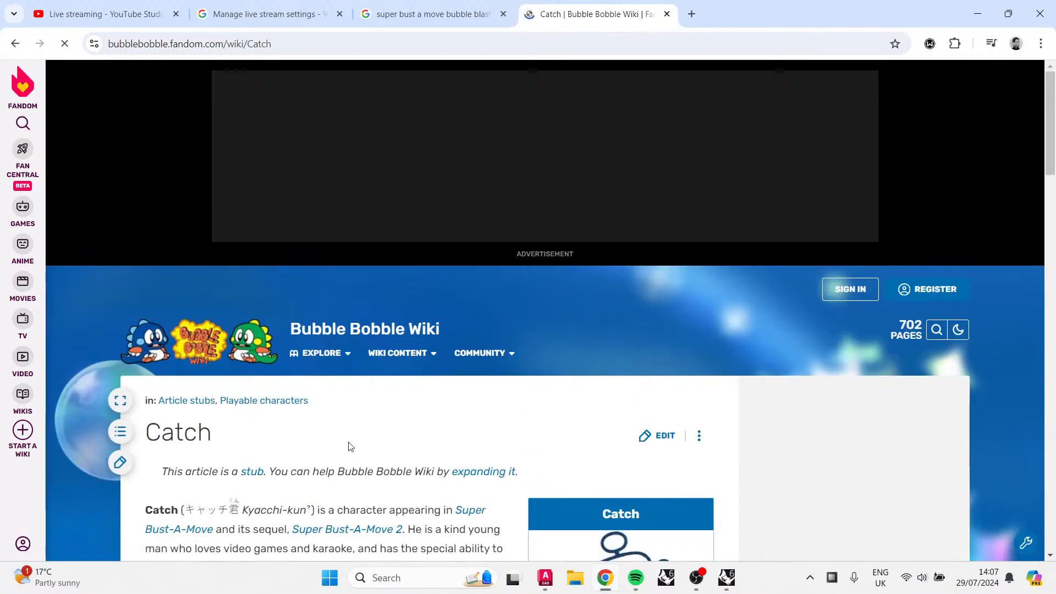
scroll(659, 427, "down", 3)
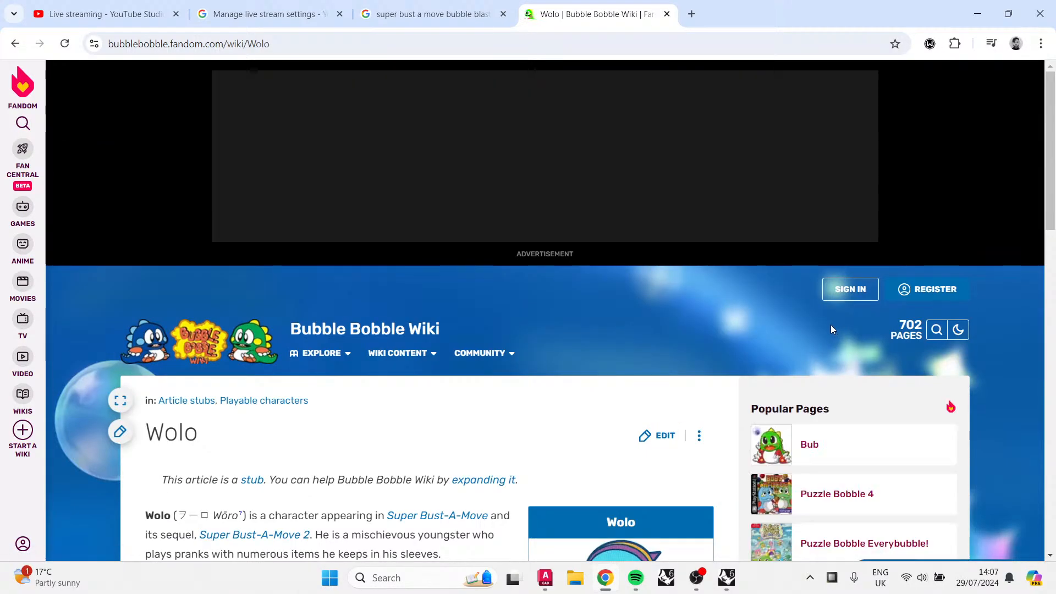
scroll(830, 324, "down", 3)
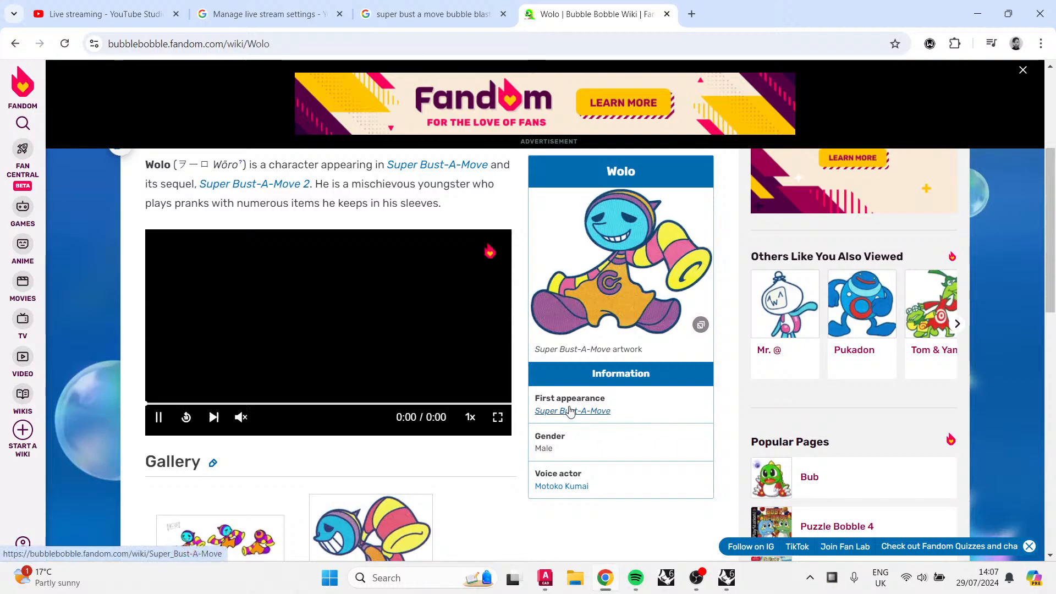
Step: Open the Puzzle Bobble 4 page from the popular pages, read through its contents, and go back to the Wolo page
scroll(569, 412, "down", 3)
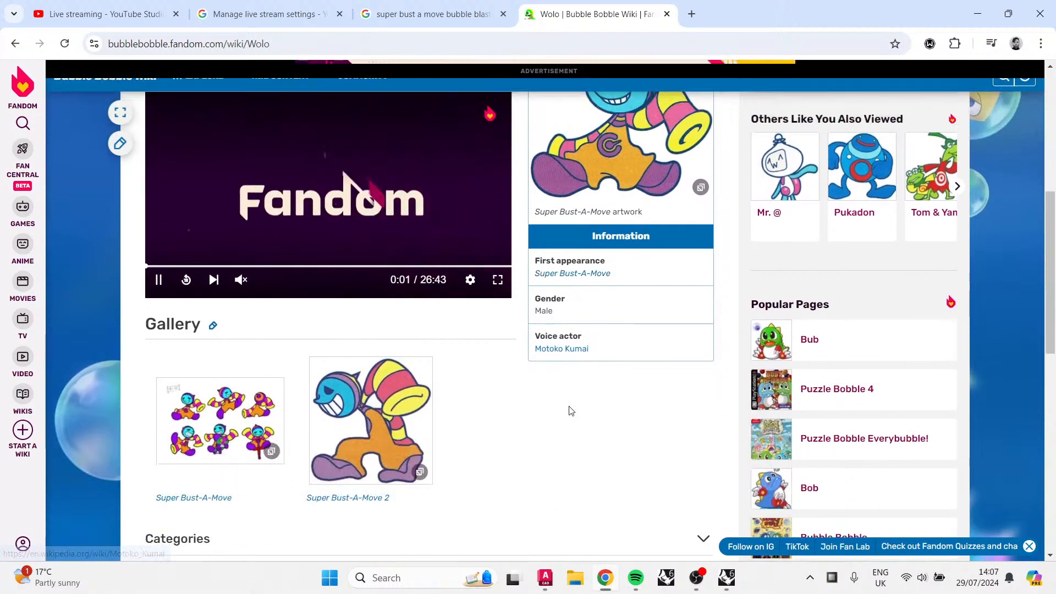
scroll(570, 411, "down", 1)
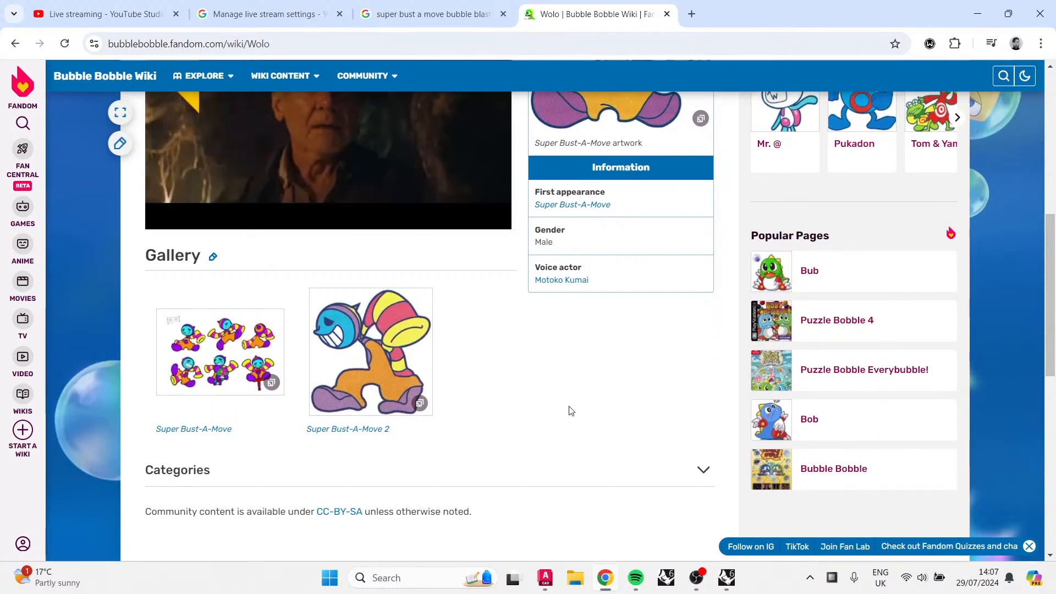
left_click(861, 323)
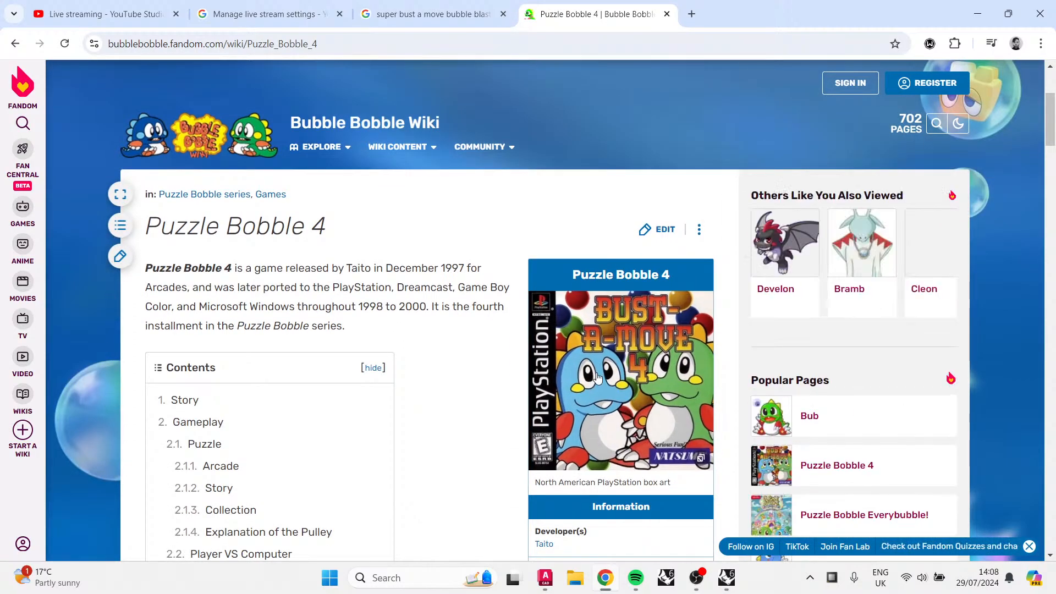
scroll(536, 387, "down", 3)
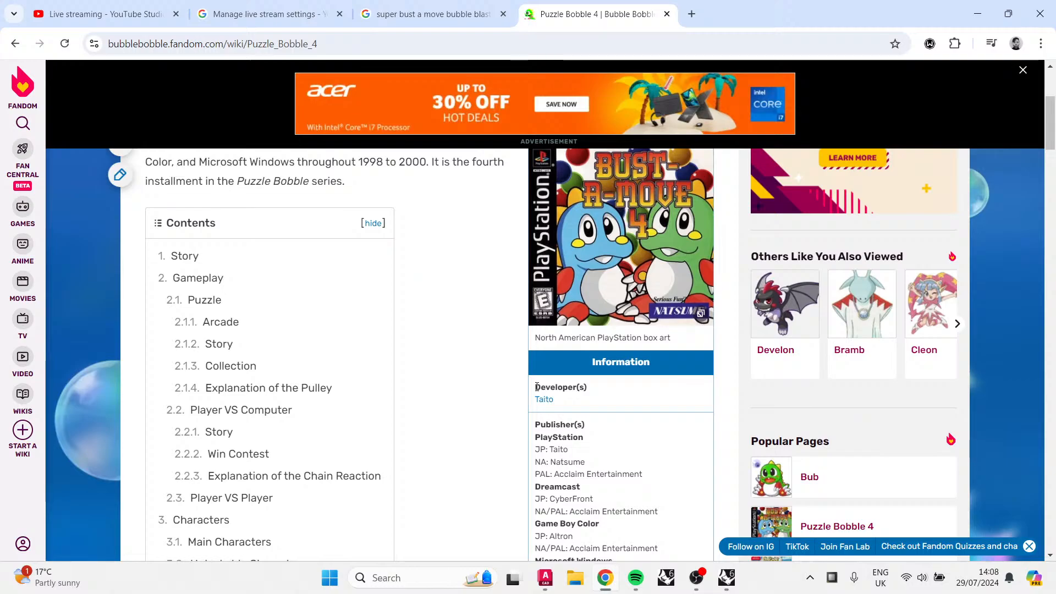
scroll(536, 387, "down", 3)
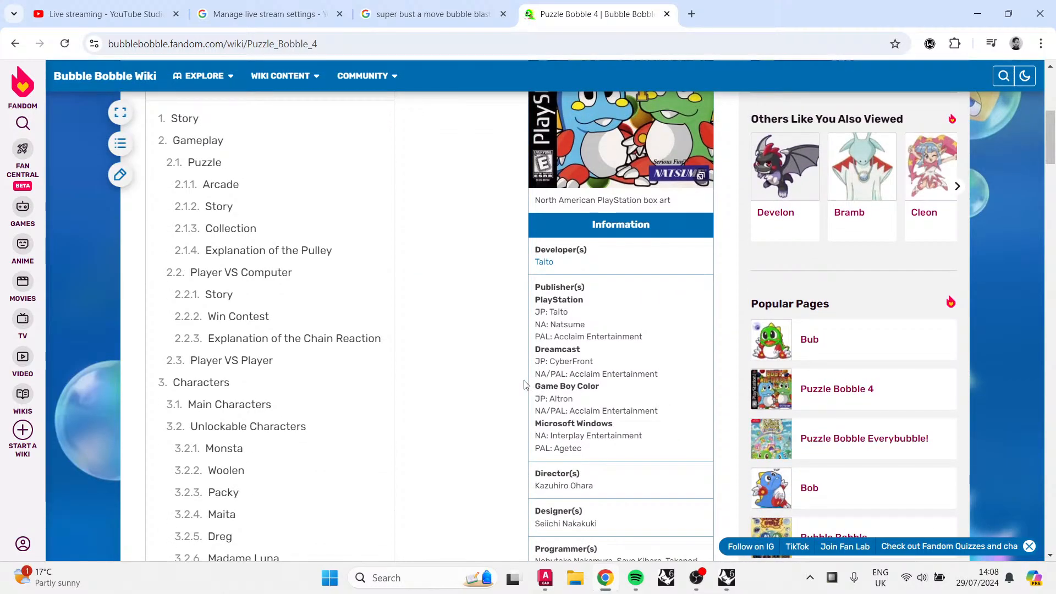
left_click(16, 44)
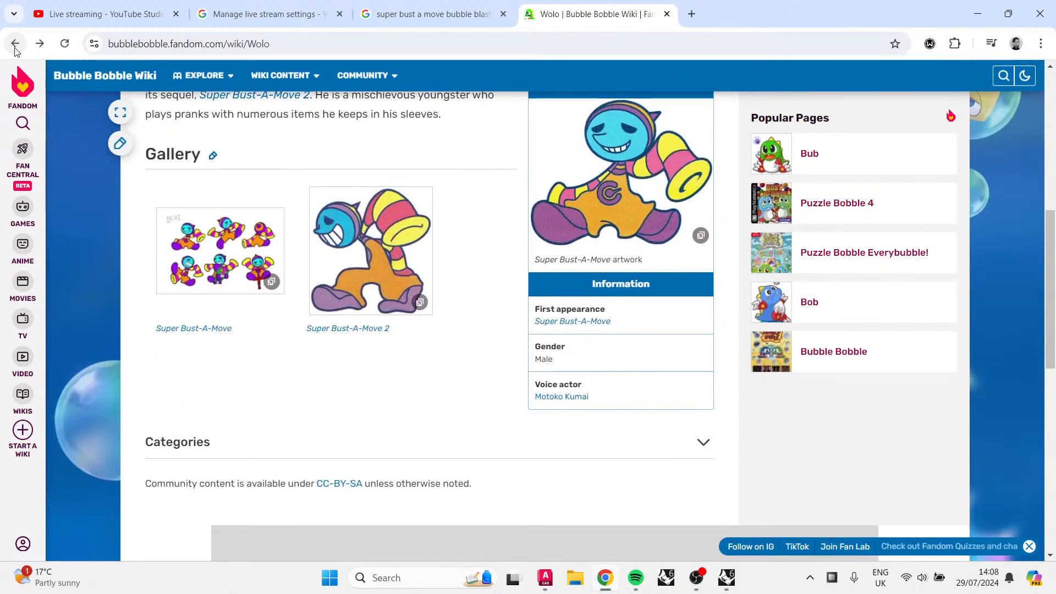
Step: Close the banner ad, go back to the Catch page, read its history, and open the Super Bust-A-Move 2 article
scroll(507, 337, "up", 3)
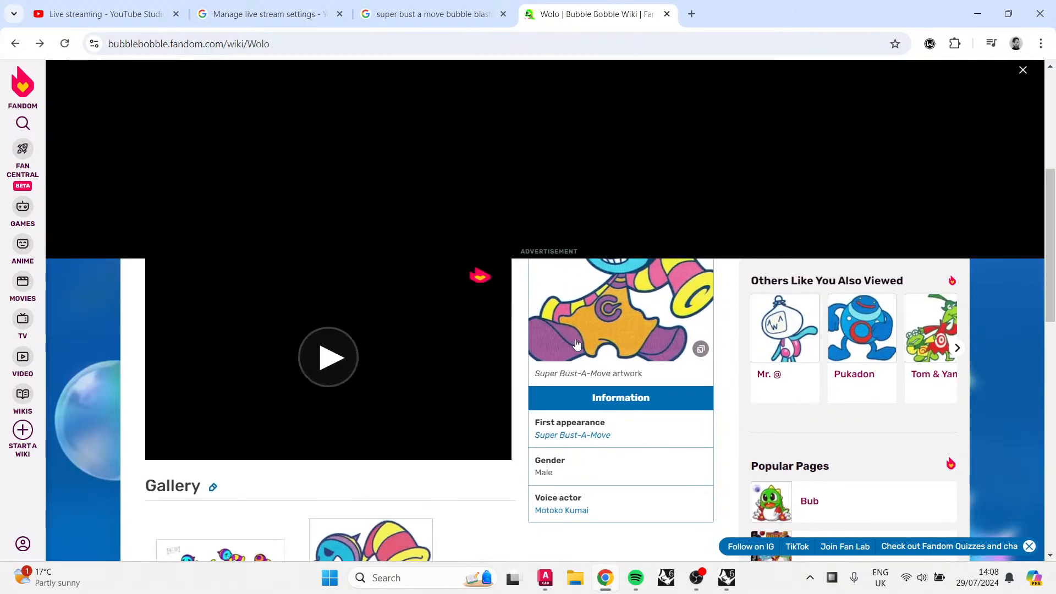
left_click(1023, 69)
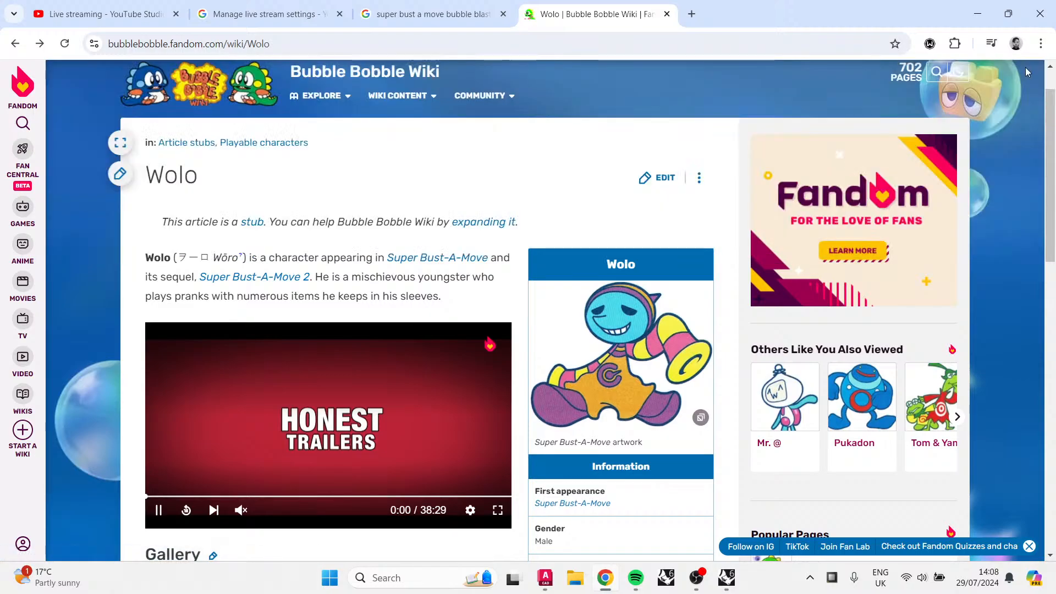
left_click(21, 47)
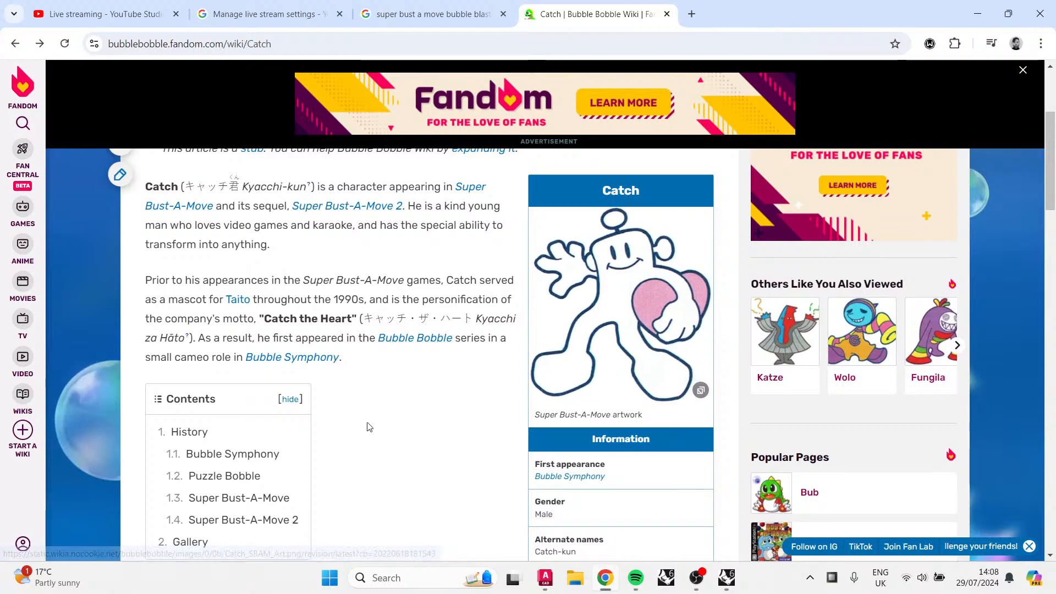
scroll(366, 432, "down", 10)
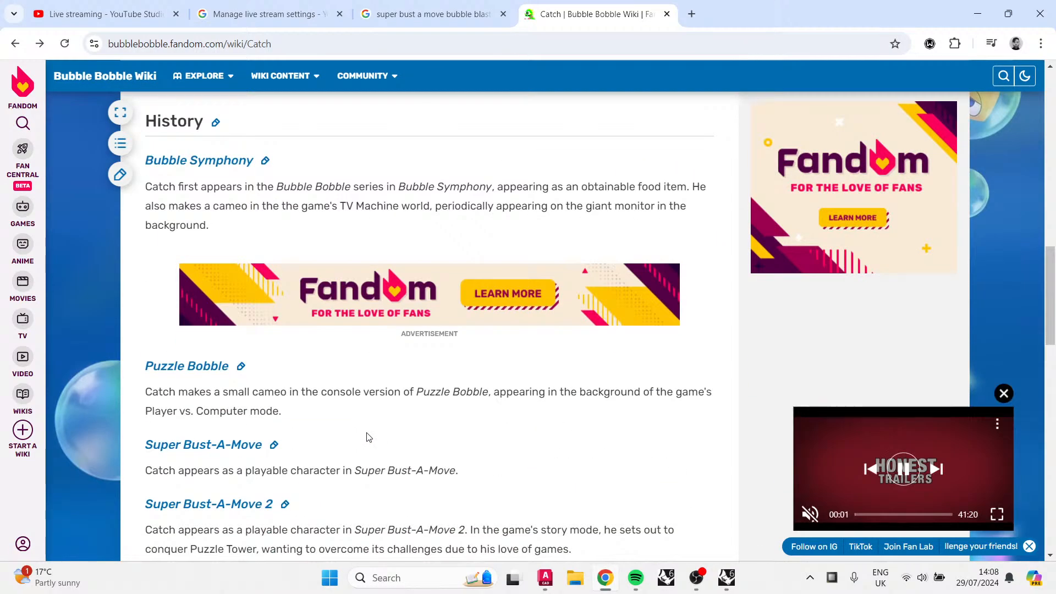
scroll(368, 437, "down", 4)
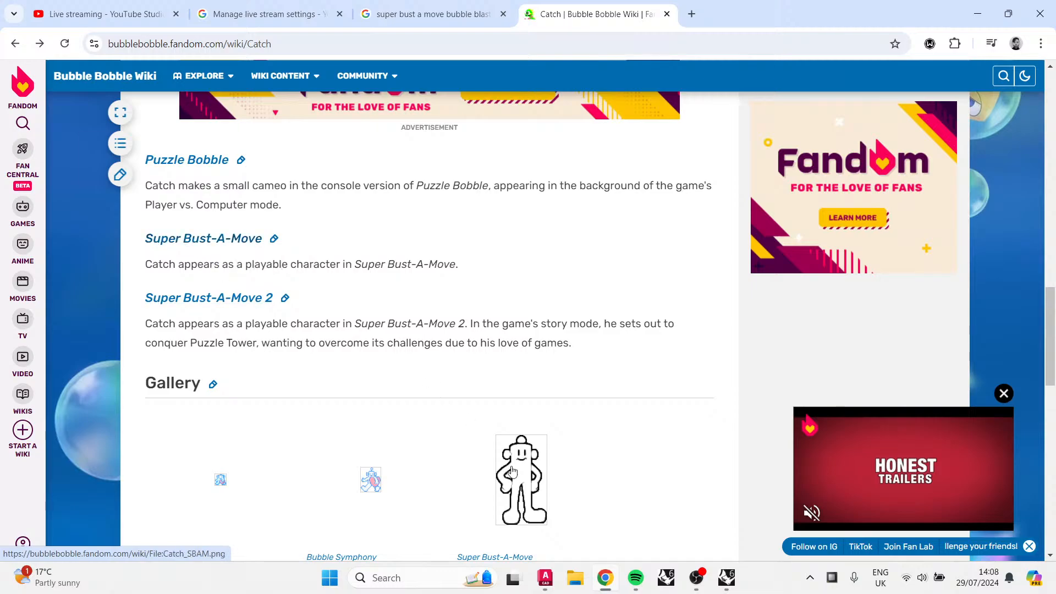
scroll(165, 237, "down", 1)
left_click(159, 231)
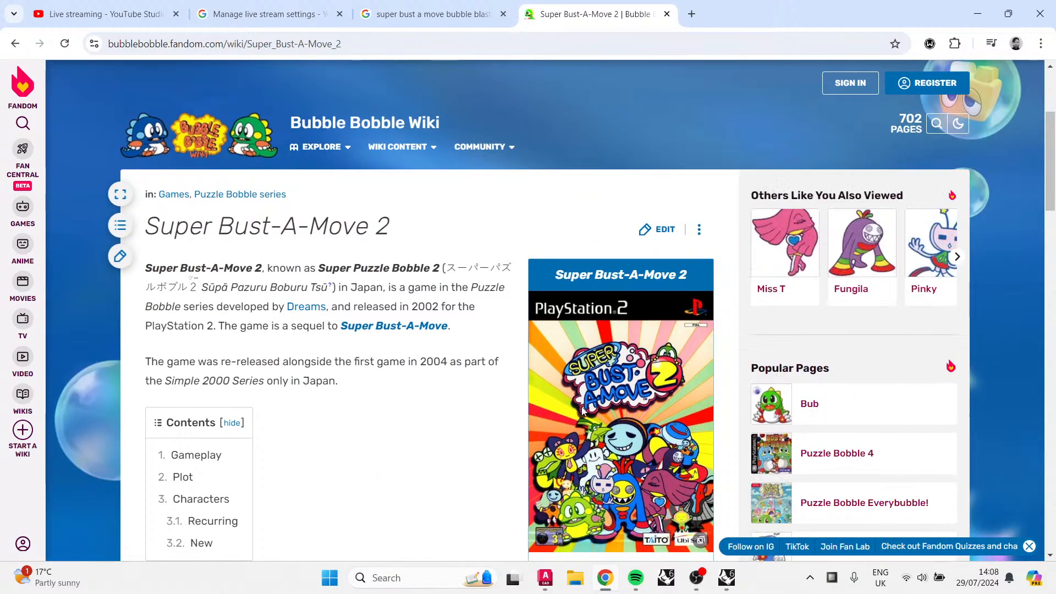
Step: Read down the Super Bust-A-Move 2 article, open the Pinky character page and read it
scroll(345, 430, "down", 2)
scroll(678, 406, "down", 7)
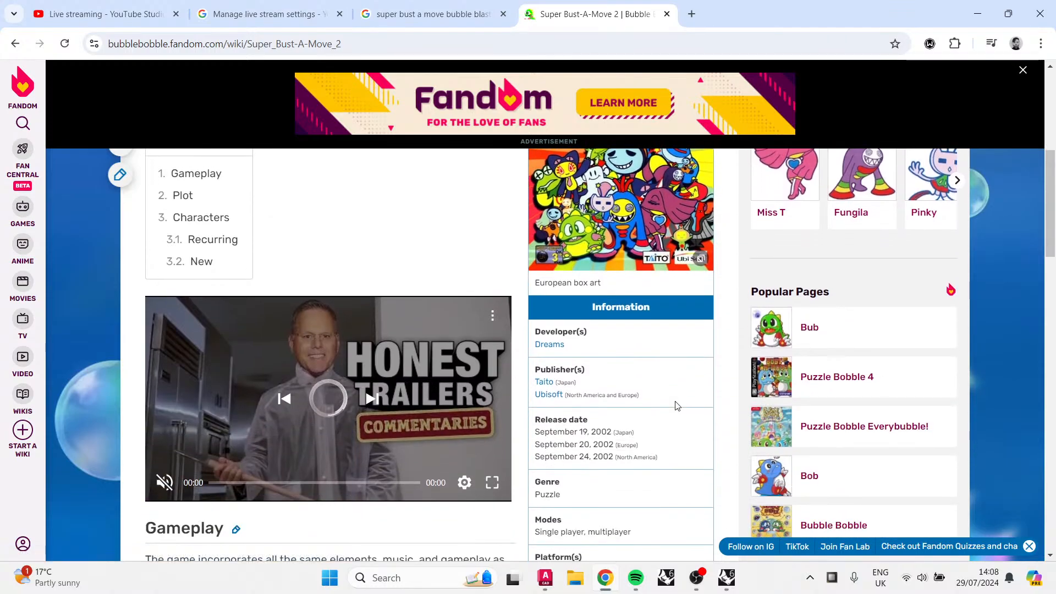
scroll(670, 405, "down", 12)
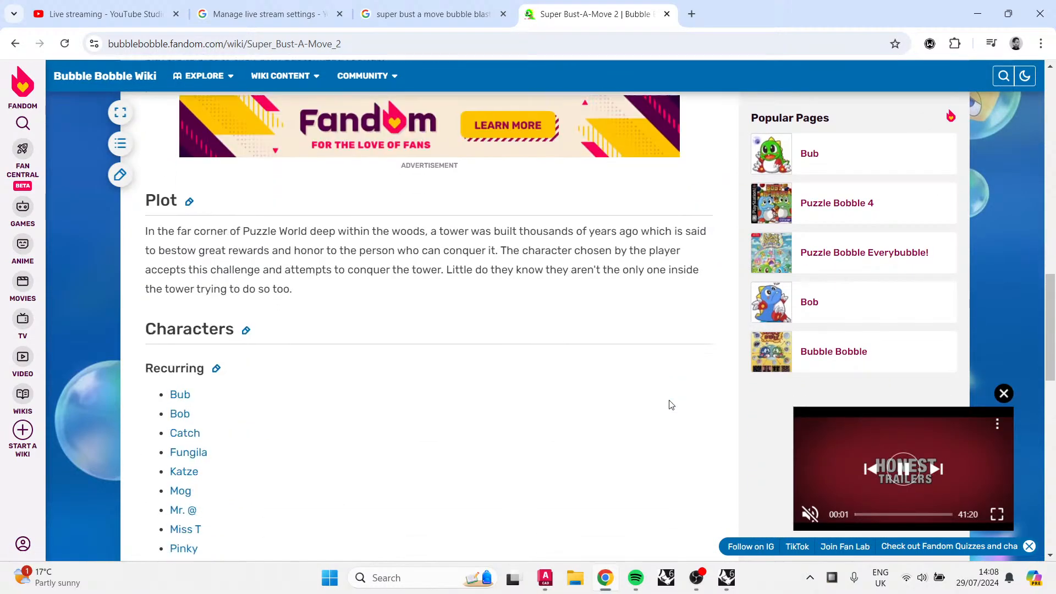
scroll(646, 402, "down", 7)
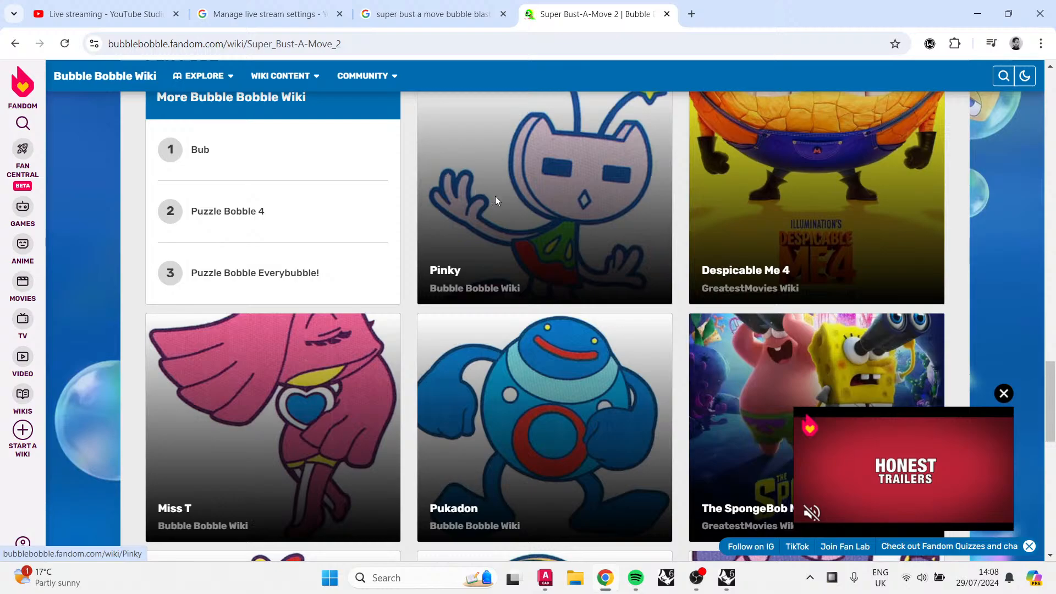
scroll(440, 347, "down", 6)
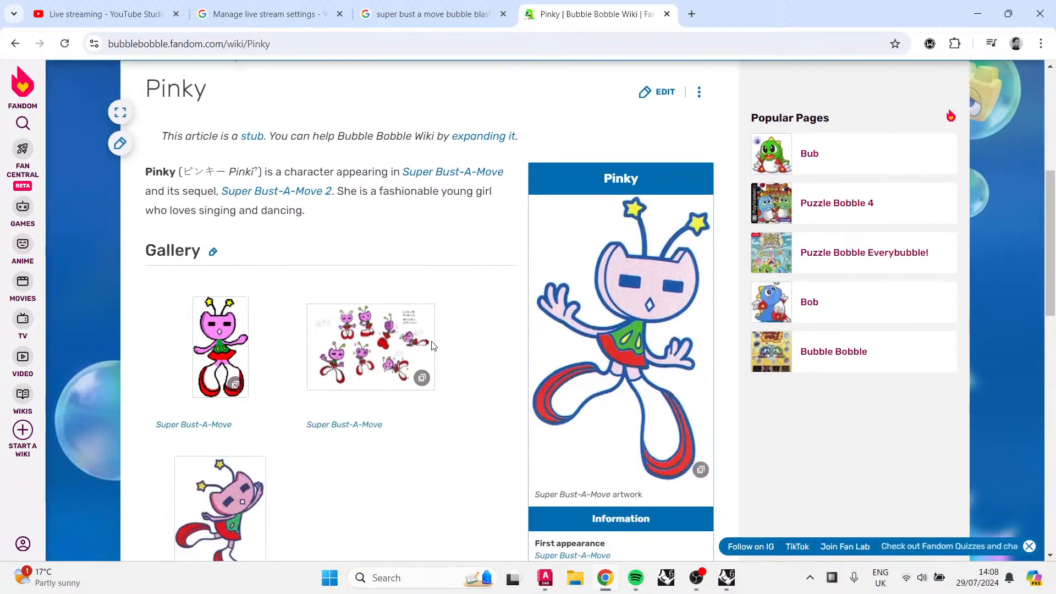
scroll(715, 387, "down", 3)
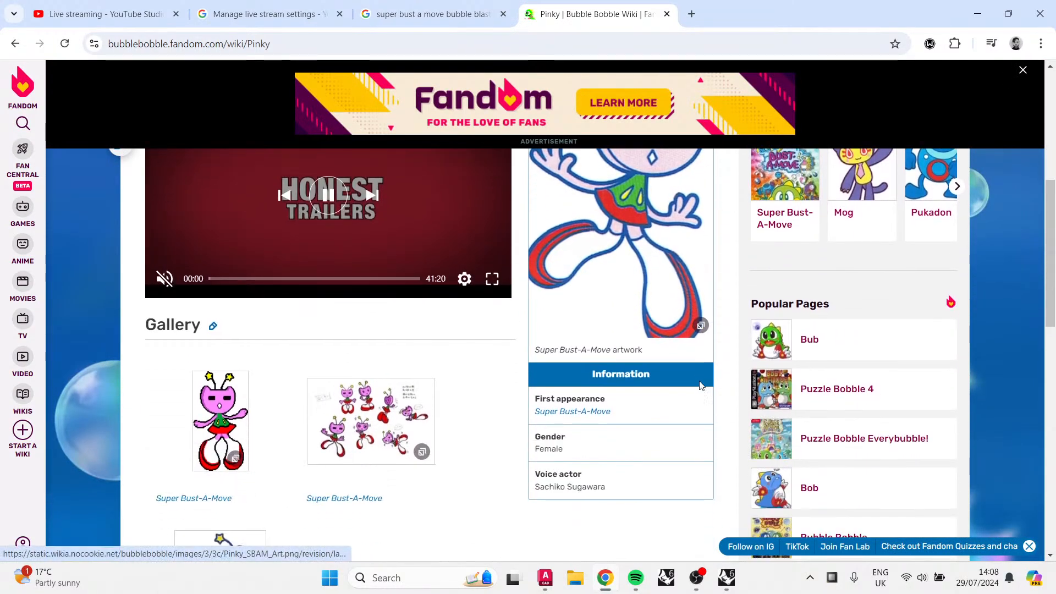
scroll(700, 385, "down", 3)
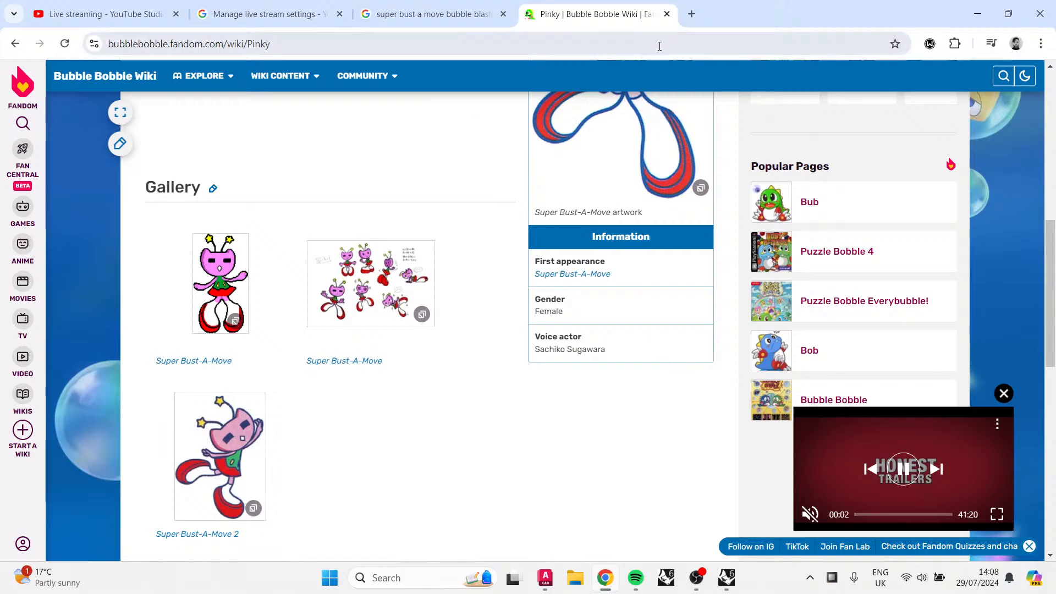
Step: Close the wiki tab, preview the GameFAQs box shot in the image results, and close the search tab
left_click(666, 15)
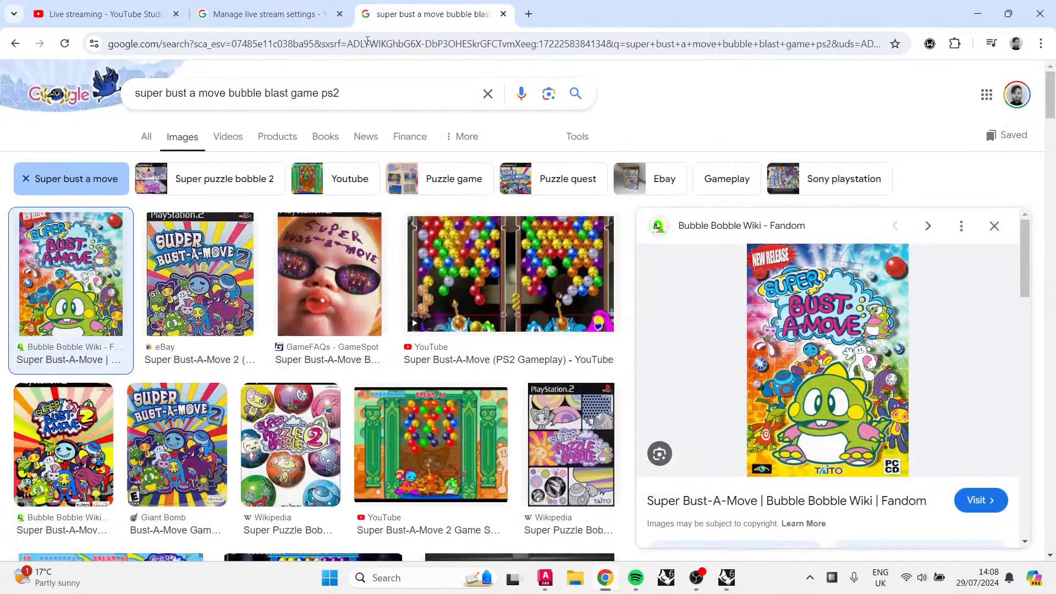
left_click(301, 312)
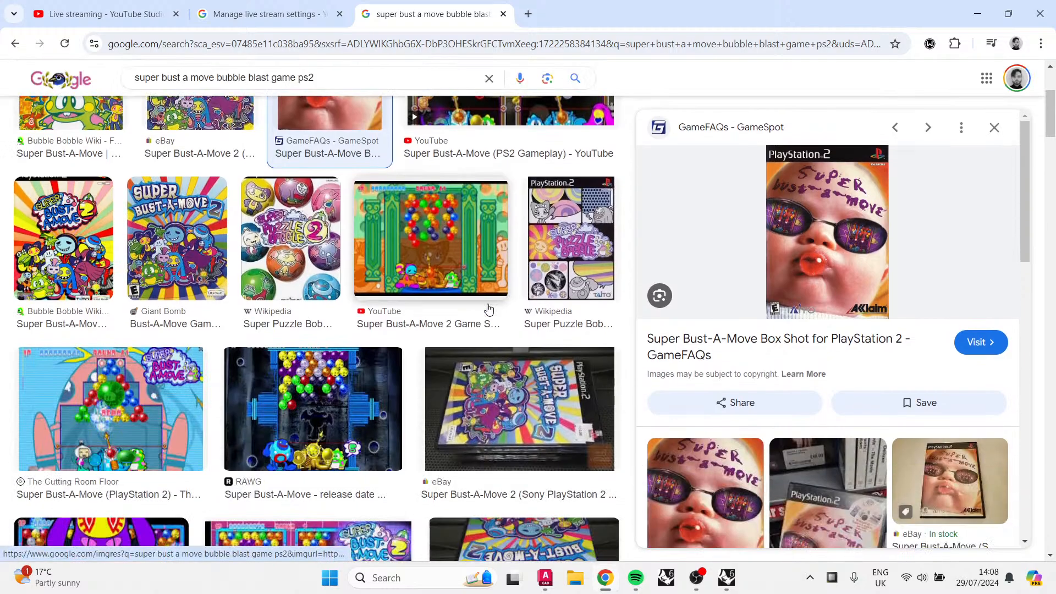
scroll(487, 306, "down", 3)
scroll(486, 307, "down", 3)
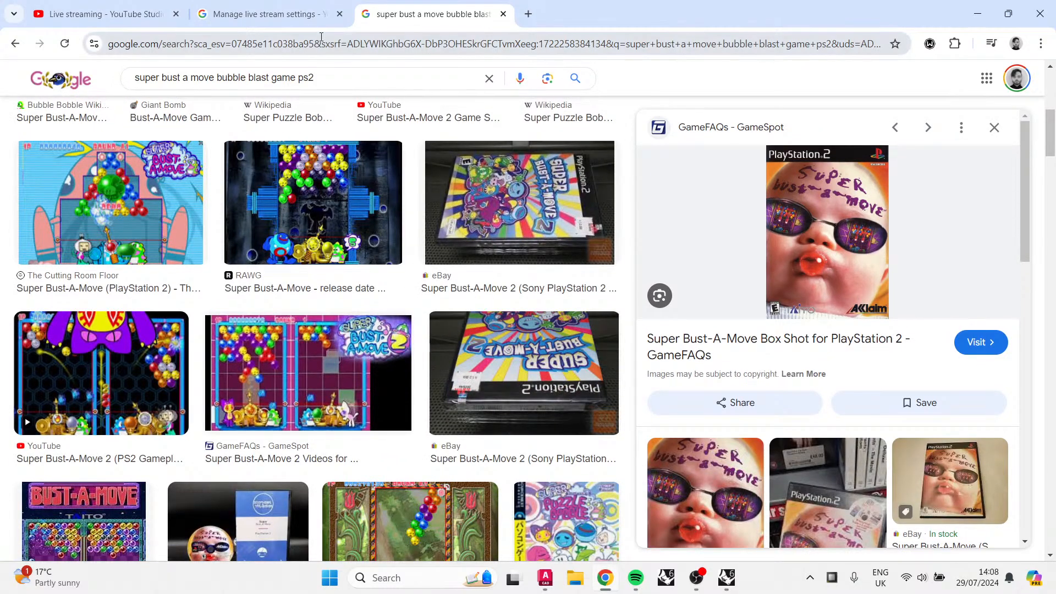
left_click(503, 13)
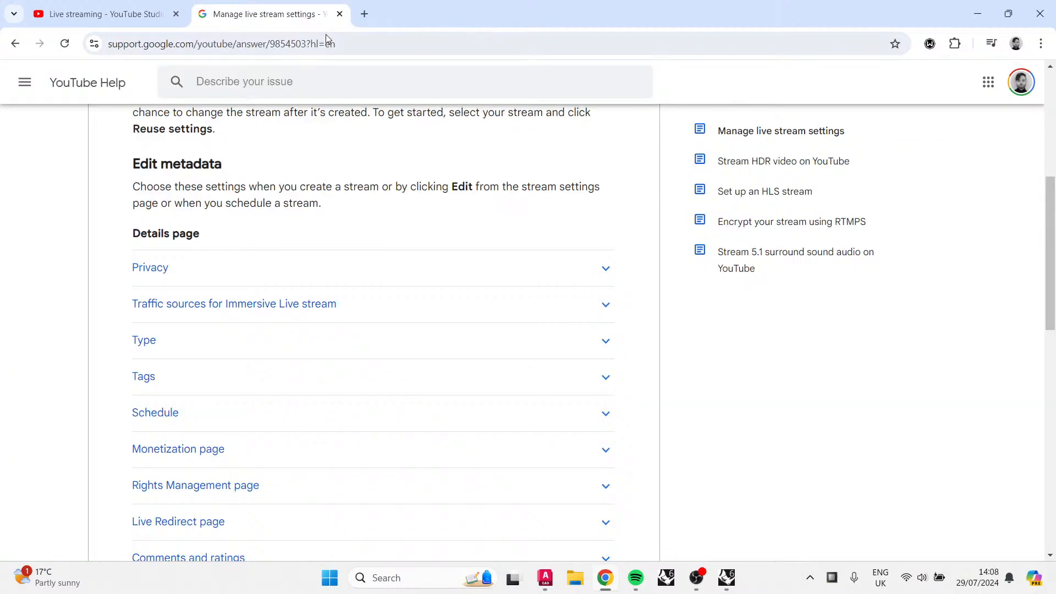
Step: Switch to Rhino and select the magenta plate near the arched opening in the perspective view
left_click(727, 577)
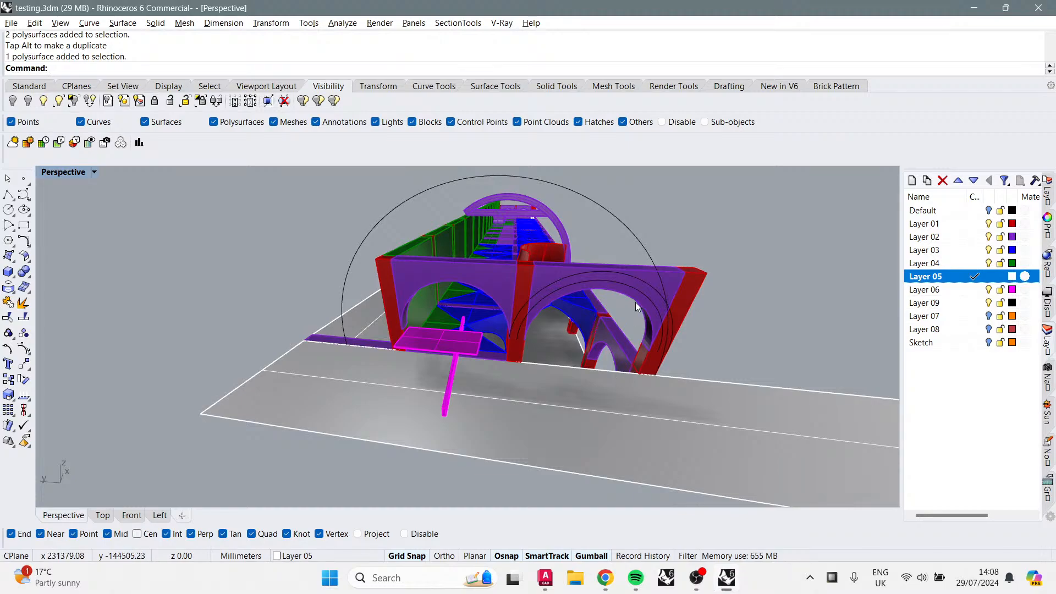
right_click_drag(635, 307, 445, 306)
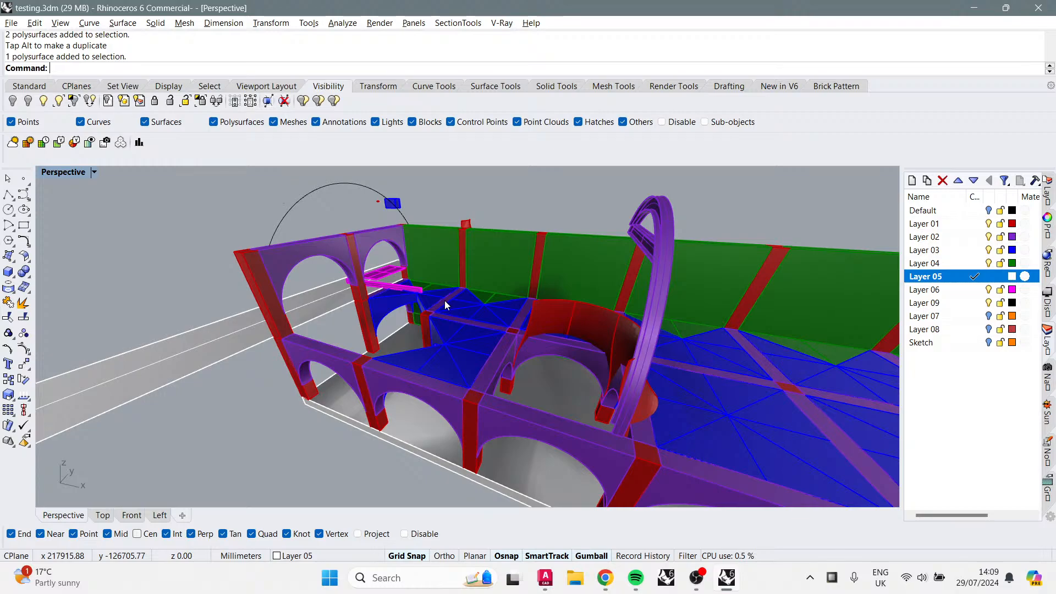
right_click_drag(434, 284, 436, 410)
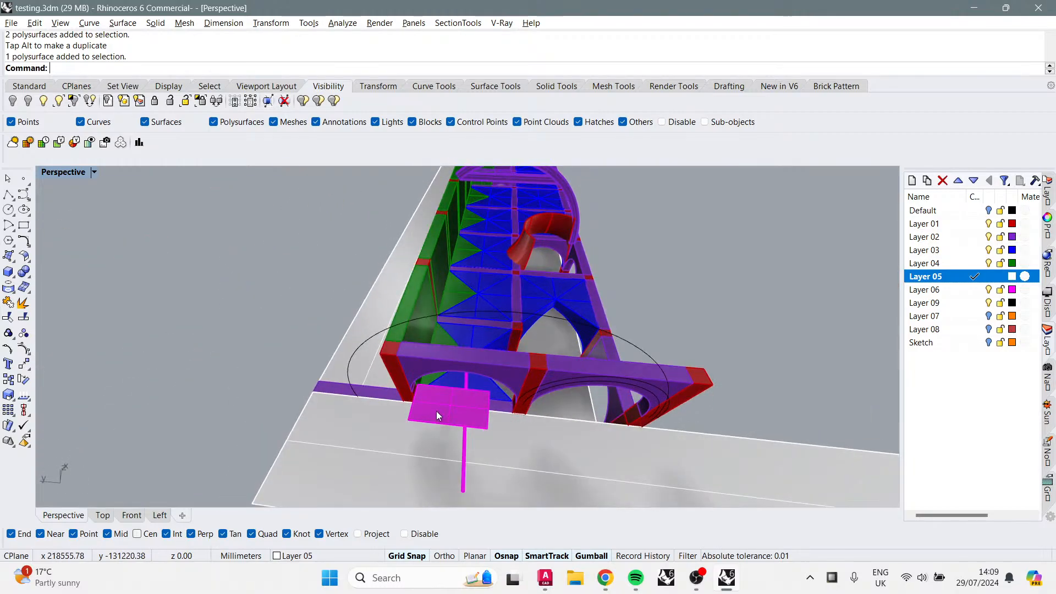
left_click(448, 403)
right_click_drag(583, 353, 401, 367)
left_click_drag(361, 318, 633, 215)
right_click_drag(754, 292, 564, 325, "shift")
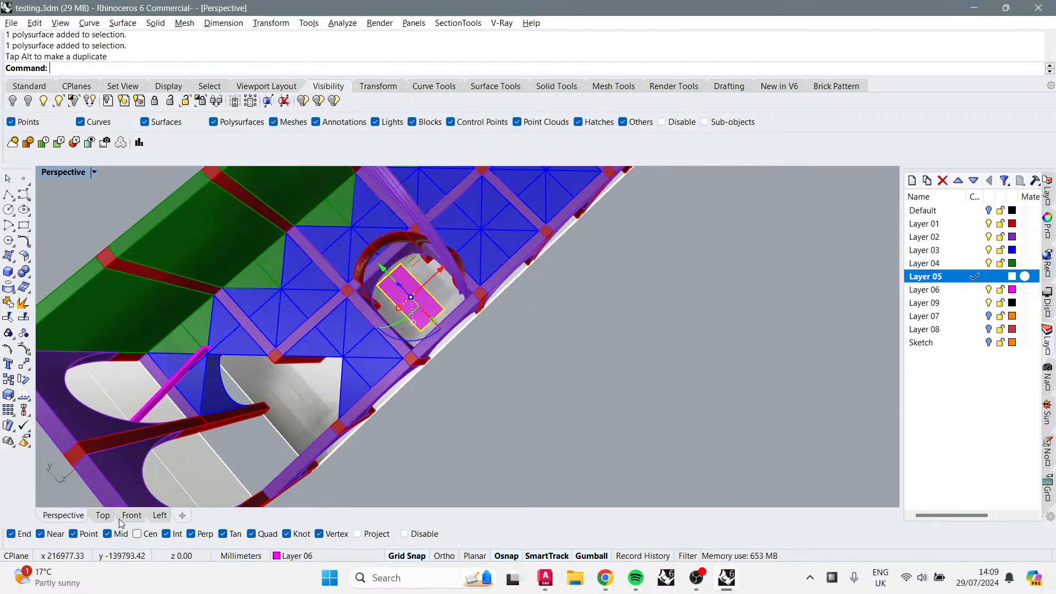
Step: In the Top view, move the magenta plate slightly up and right within the arched opening, then deselect it
left_click(102, 515)
scroll(513, 298, "down", 3)
scroll(339, 323, "up", 8)
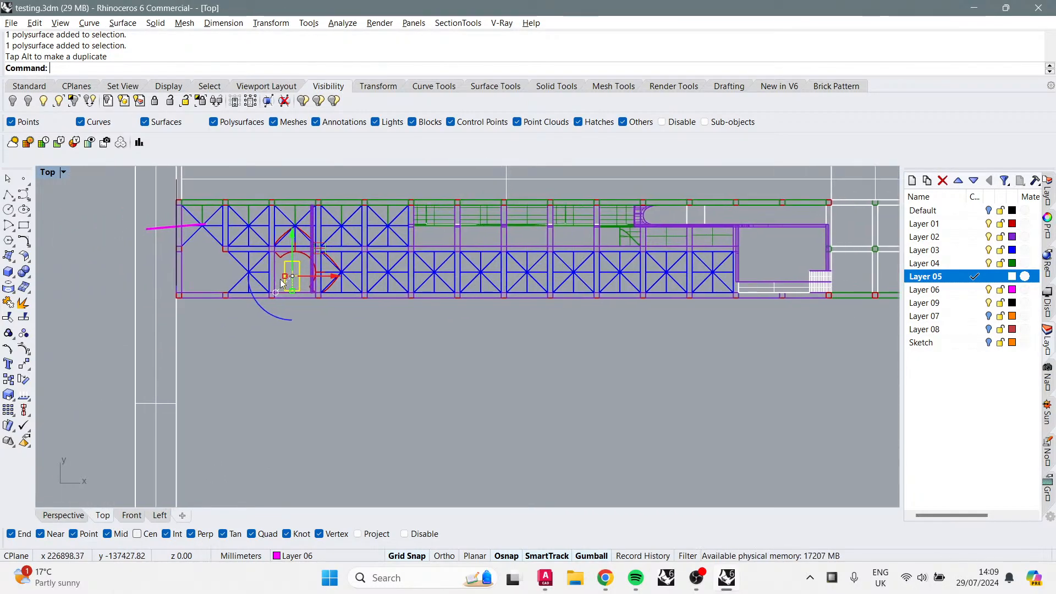
right_click_drag(345, 268, 398, 275)
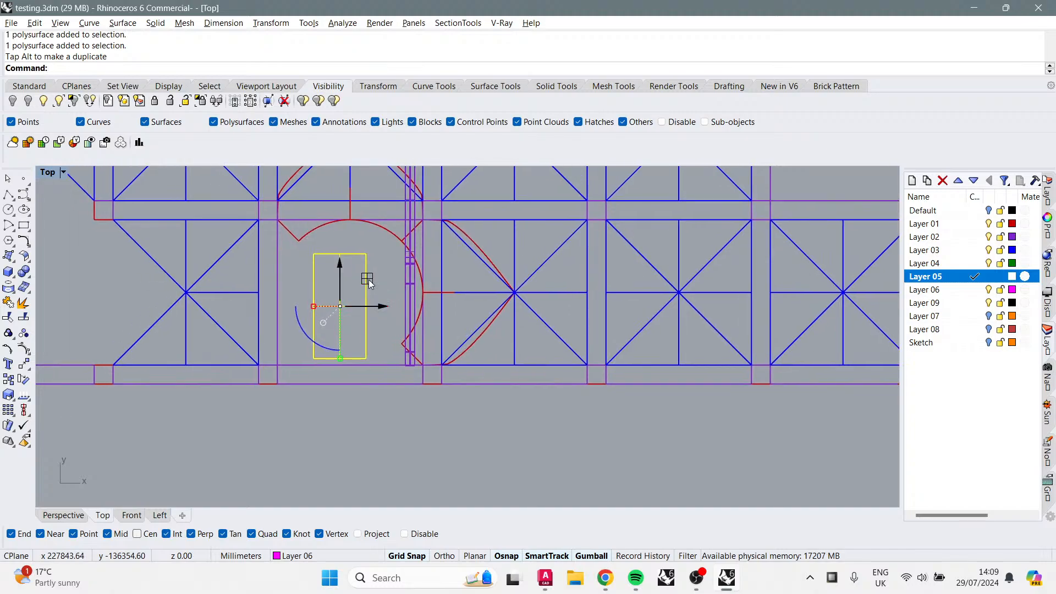
mouse_move(368, 278)
left_mouse_down()
mouse_move(379, 250)
mouse_move(379, 265)
left_mouse_up()
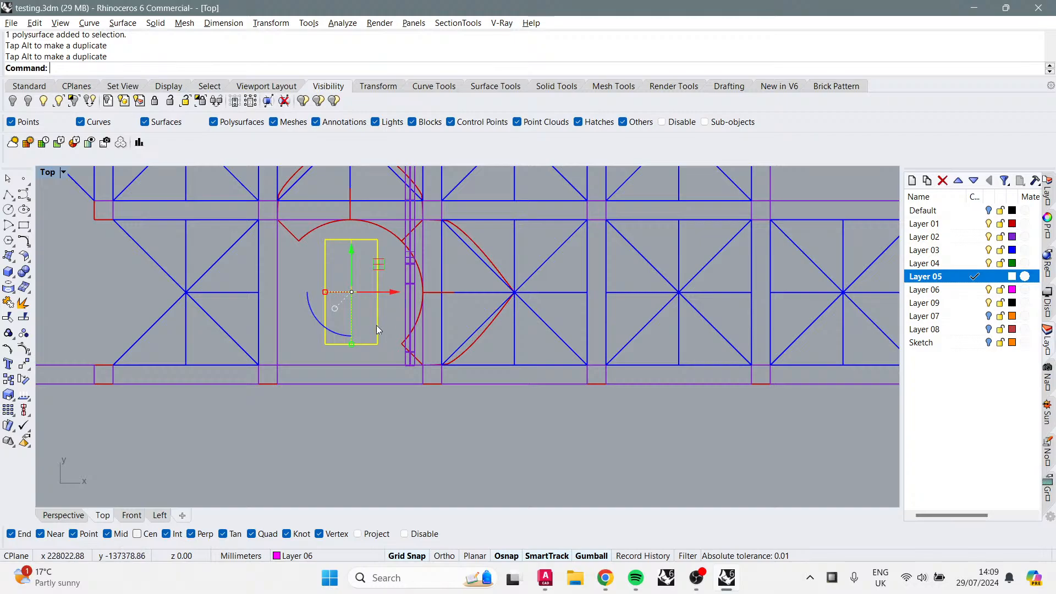
mouse_move(331, 327)
left_mouse_down()
mouse_move(314, 343)
mouse_move(366, 343)
mouse_move(389, 313)
mouse_move(361, 344)
mouse_move(326, 346)
left_mouse_up()
key("Escape")
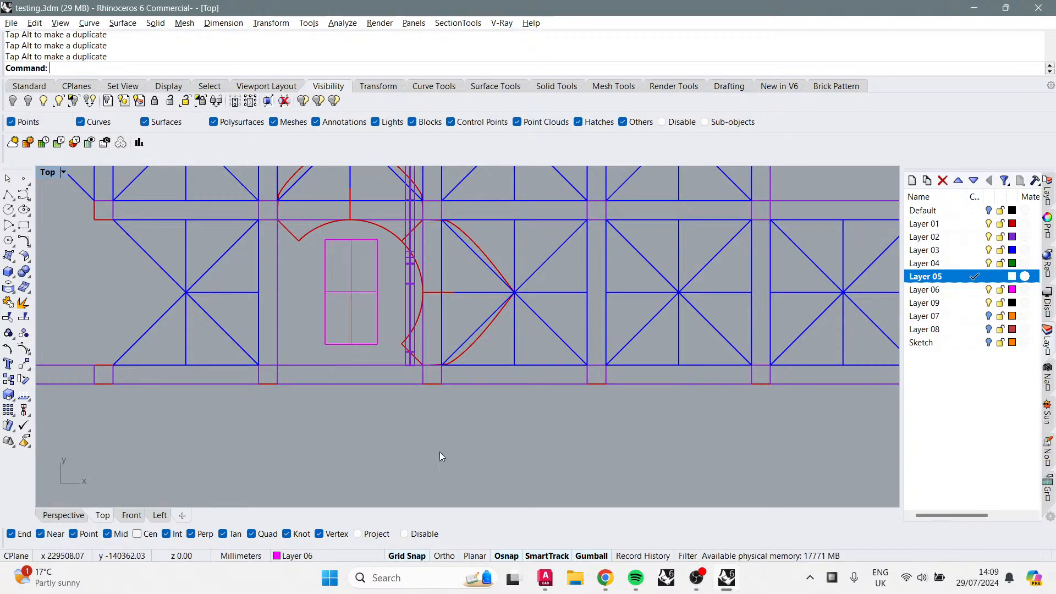
Step: Zoom and pan around the Top view to inspect the plate's position inside the arch
scroll(402, 380, "down", 3)
scroll(401, 379, "down", 3)
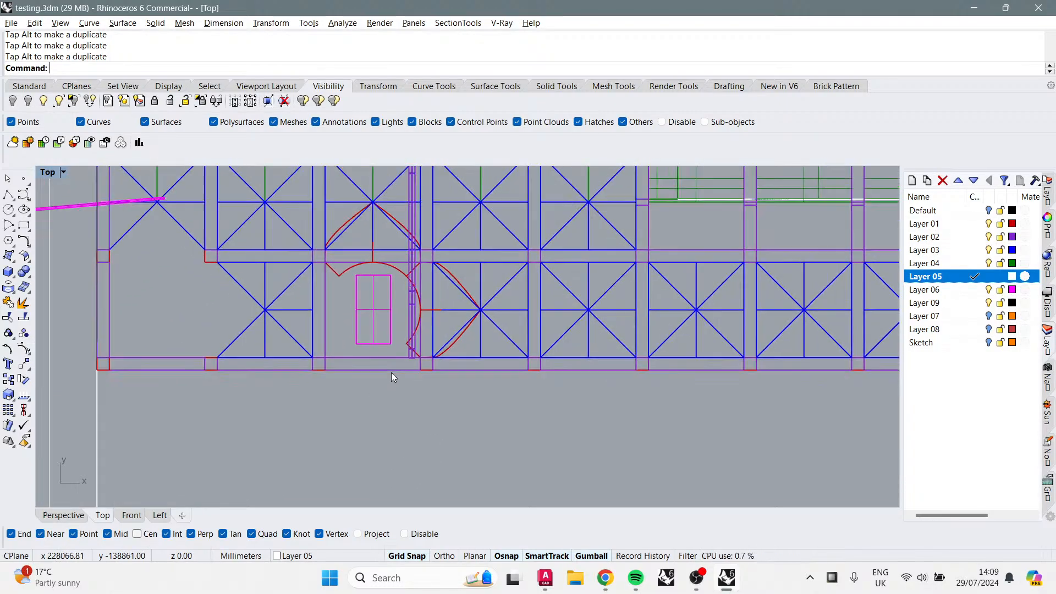
scroll(391, 372, "up", 2)
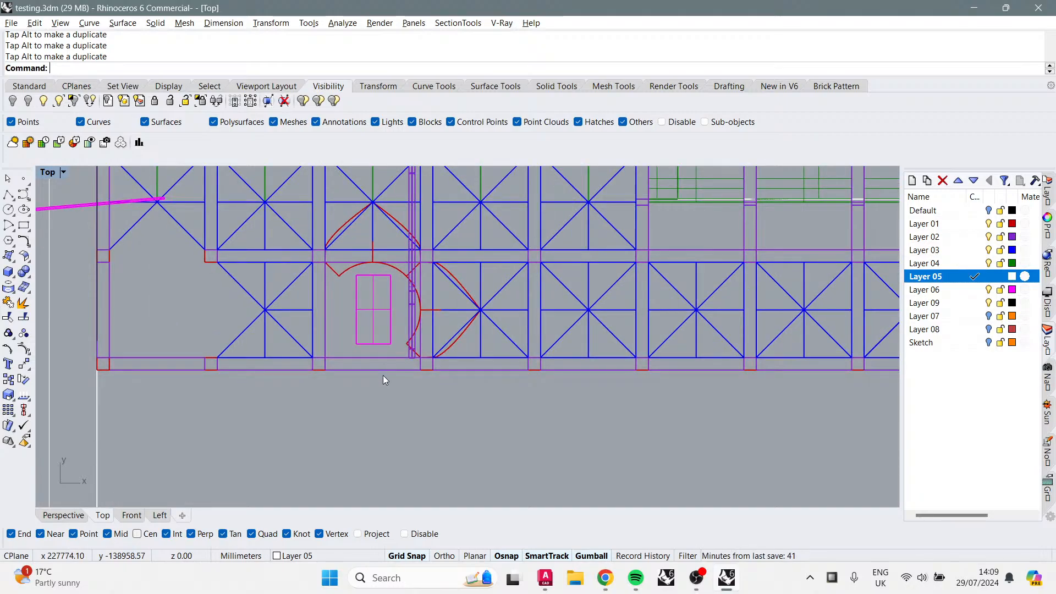
scroll(383, 375, "down", 2)
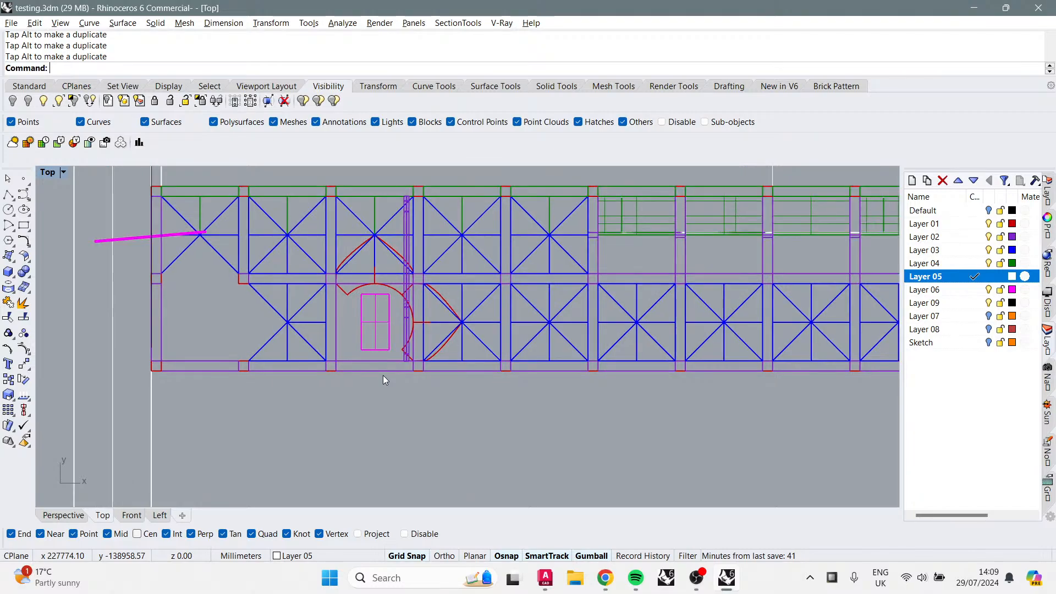
right_click_drag(384, 375, 336, 361)
scroll(335, 360, "down", 5)
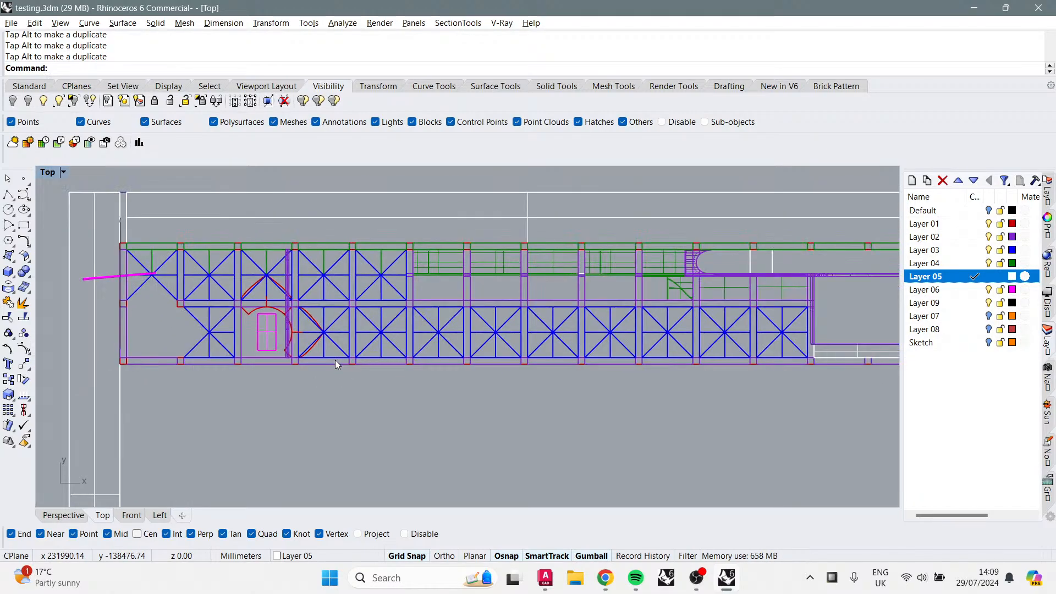
scroll(619, 223, "up", 3)
scroll(272, 333, "up", 6)
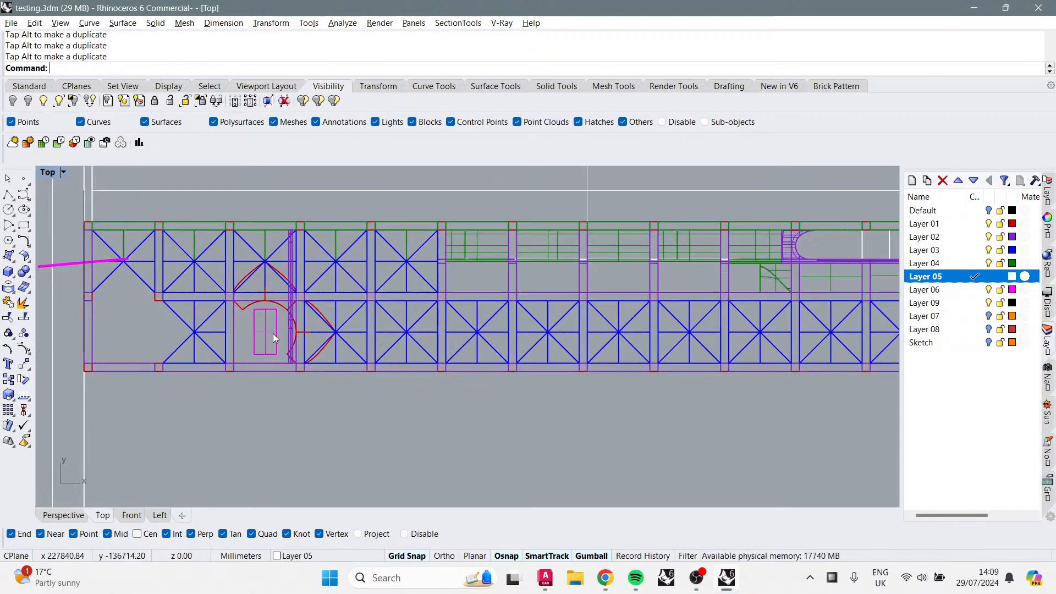
right_click_drag(300, 315, 390, 320)
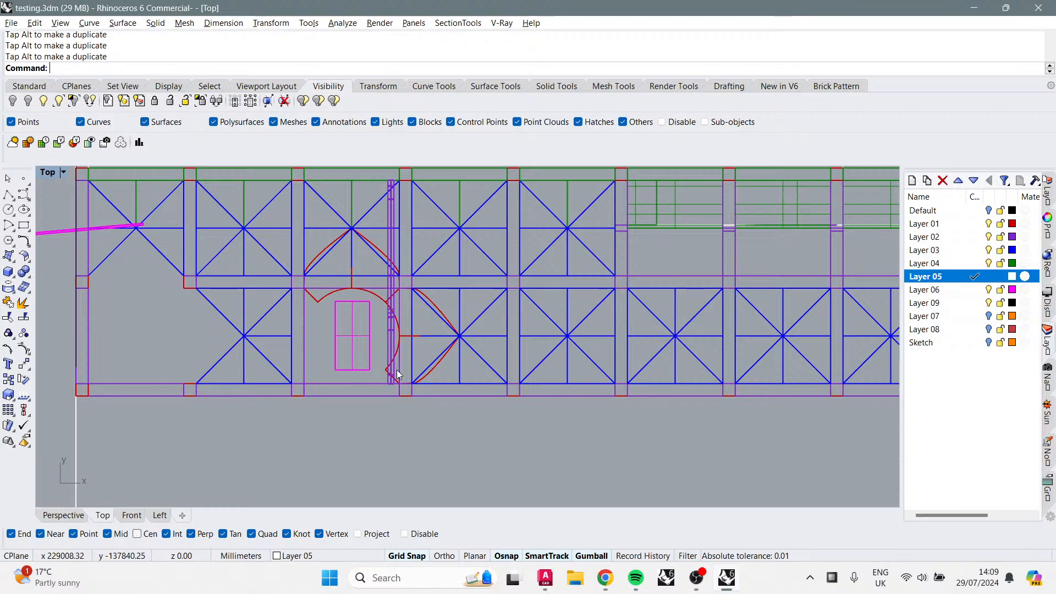
scroll(397, 369, "down", 3)
scroll(387, 365, "down", 2)
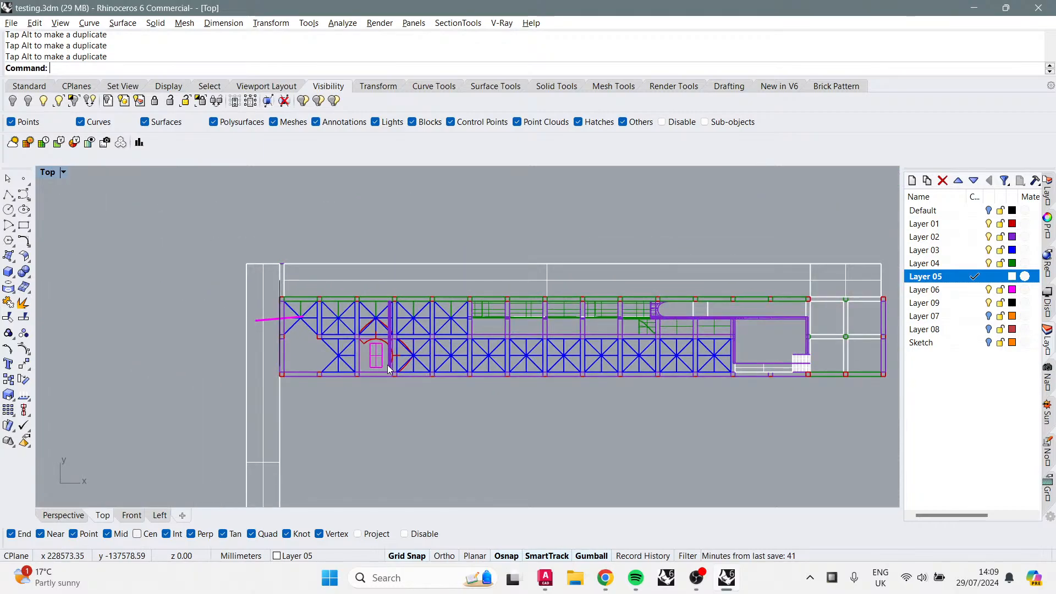
scroll(388, 364, "up", 5)
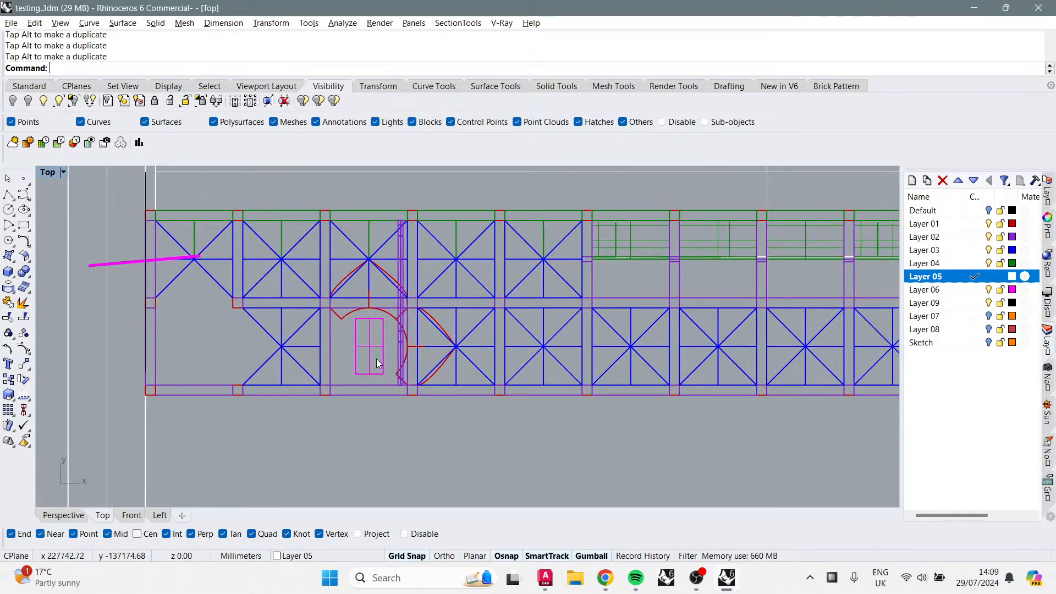
scroll(377, 359, "up", 2)
right_click_drag(368, 354, 385, 326)
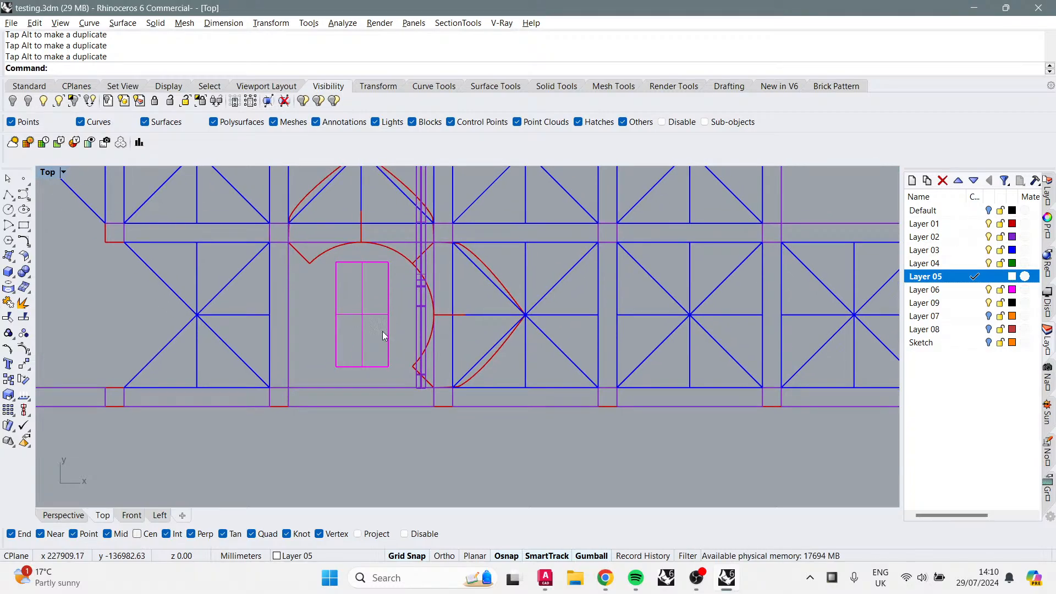
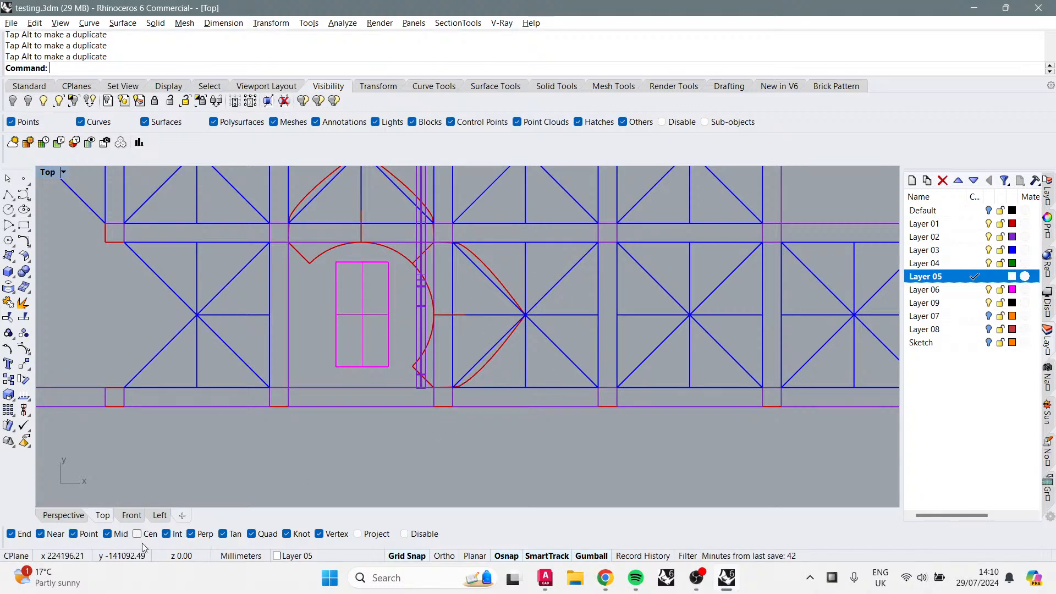
Step: Switch to the Perspective view and orbit around the arch and magenta plate to inspect them
left_click(83, 517)
right_click_drag(418, 308, 484, 233)
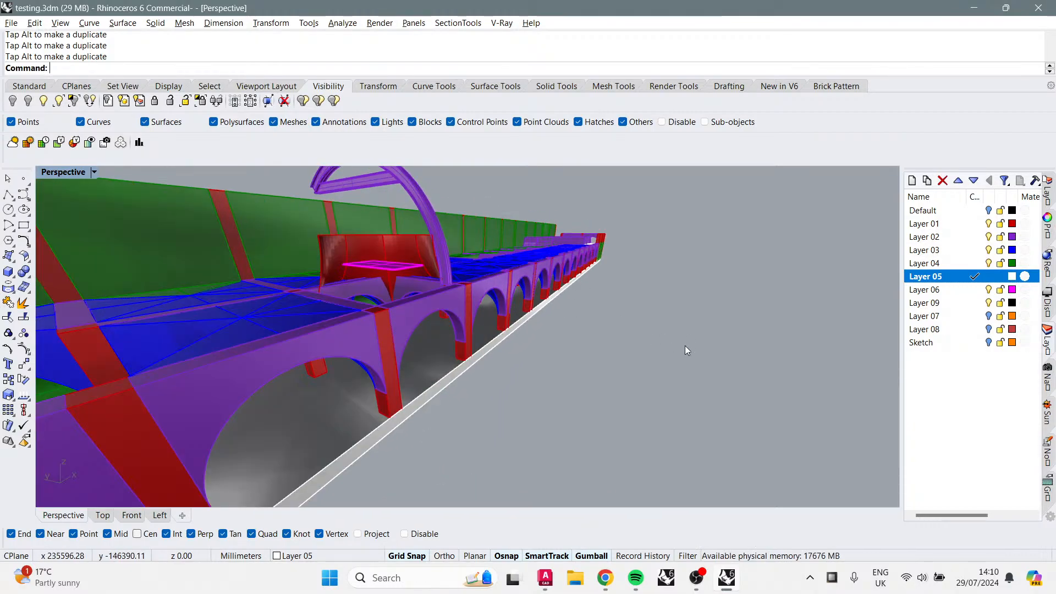
right_click_drag(685, 345, 374, 250)
right_click_drag(542, 272, 487, 257)
right_click_drag(474, 340, 494, 258)
left_click(495, 259)
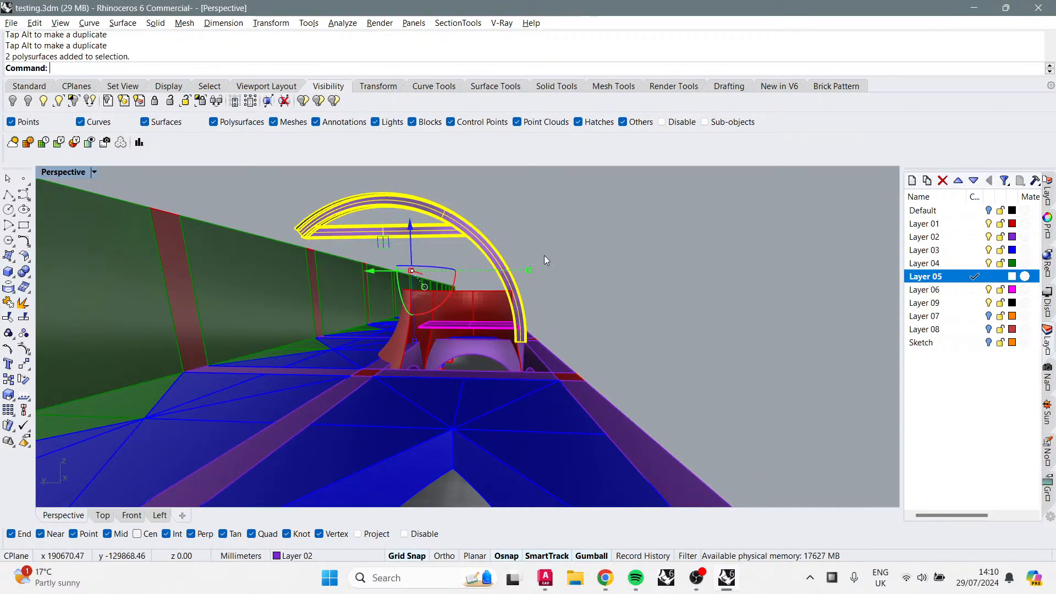
right_click_drag(588, 265, 528, 297)
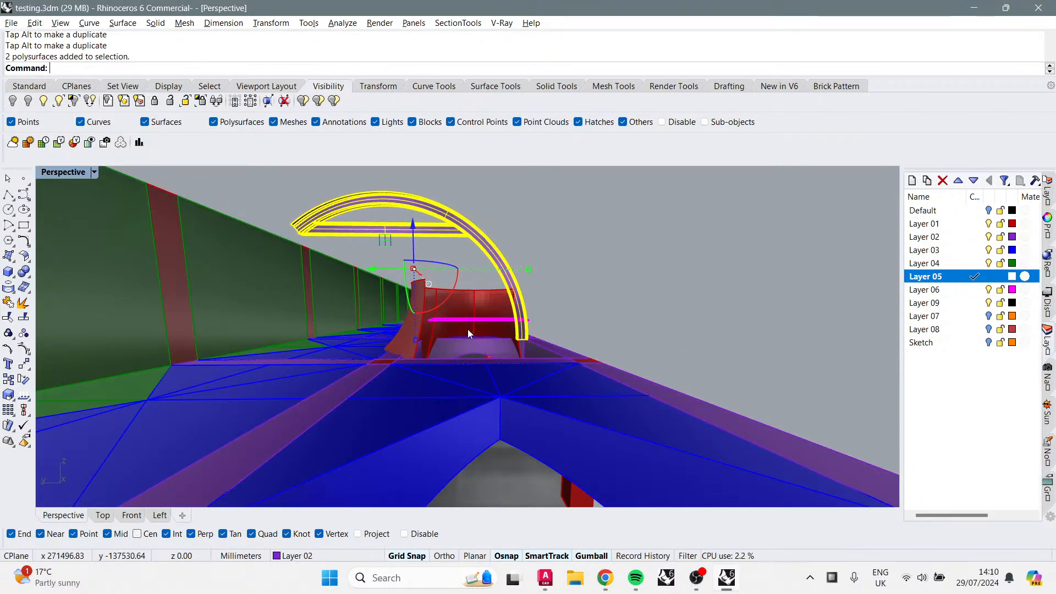
right_click_drag(605, 346, 585, 378)
left_click(585, 378)
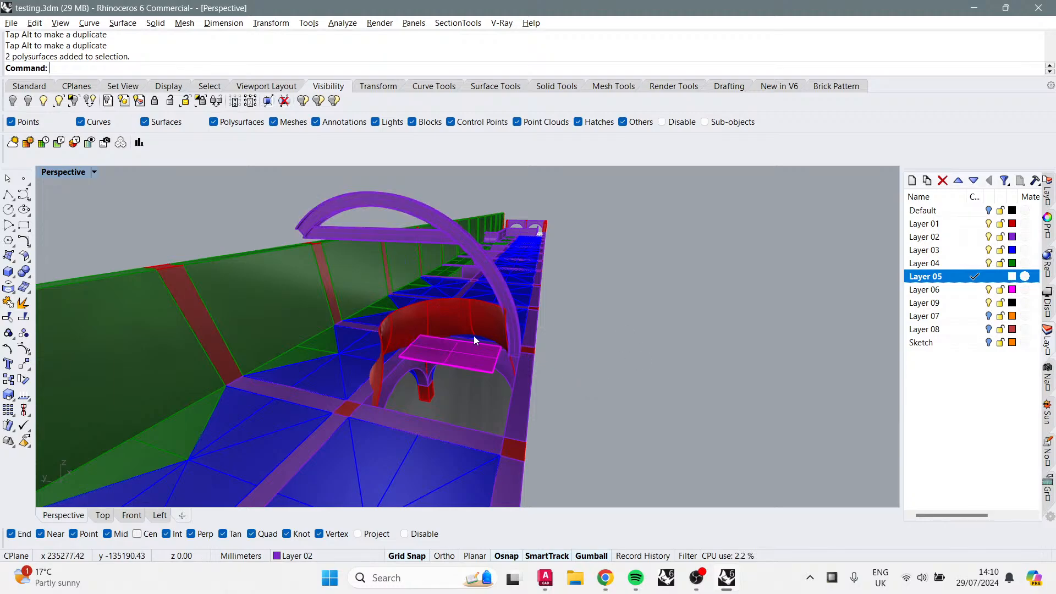
mouse_move(473, 336)
right_mouse_down()
mouse_move(255, 349)
mouse_move(218, 375)
mouse_move(370, 284)
mouse_move(596, 283)
mouse_move(459, 330)
right_mouse_up()
Step: Select the vault roof pieces in the bay beside the arched opening and delete them
left_click(460, 313)
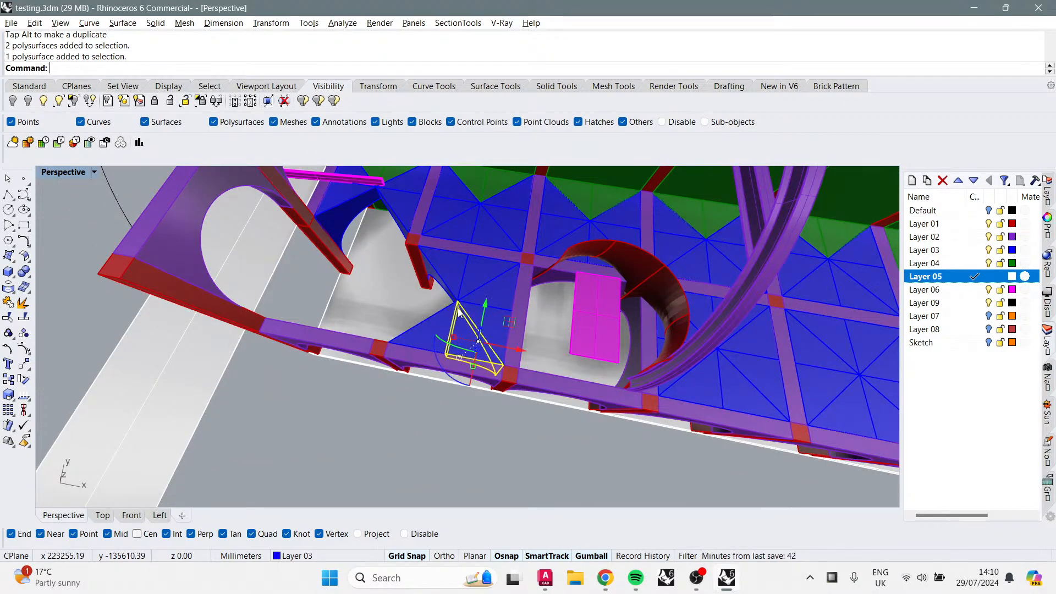
left_click(489, 272, "shift")
left_click(465, 280, "shift")
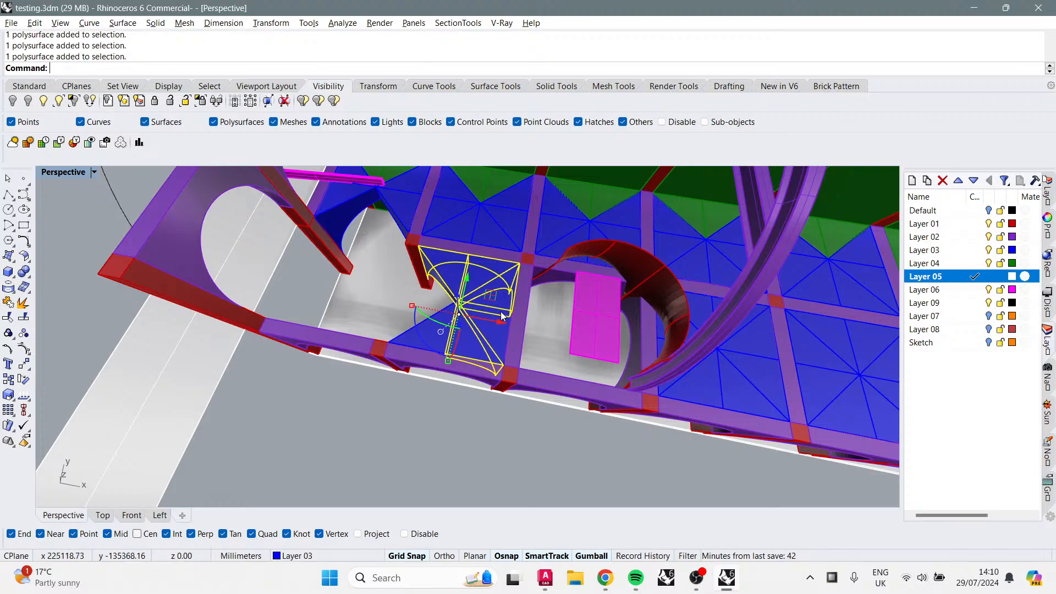
left_click(444, 346, "shift")
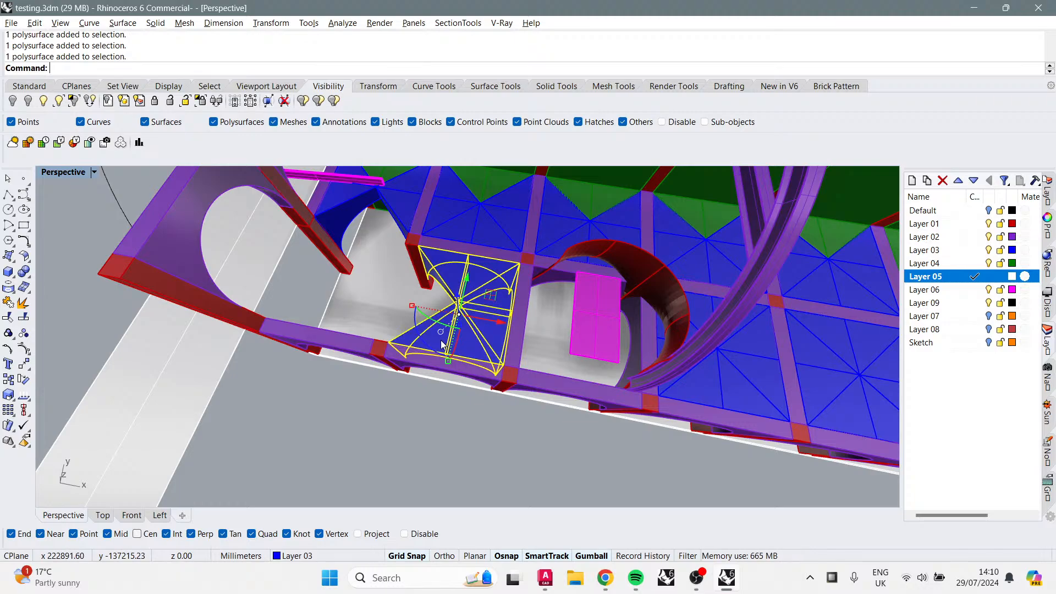
left_click(388, 205, "shift")
left_click(348, 214, "shift")
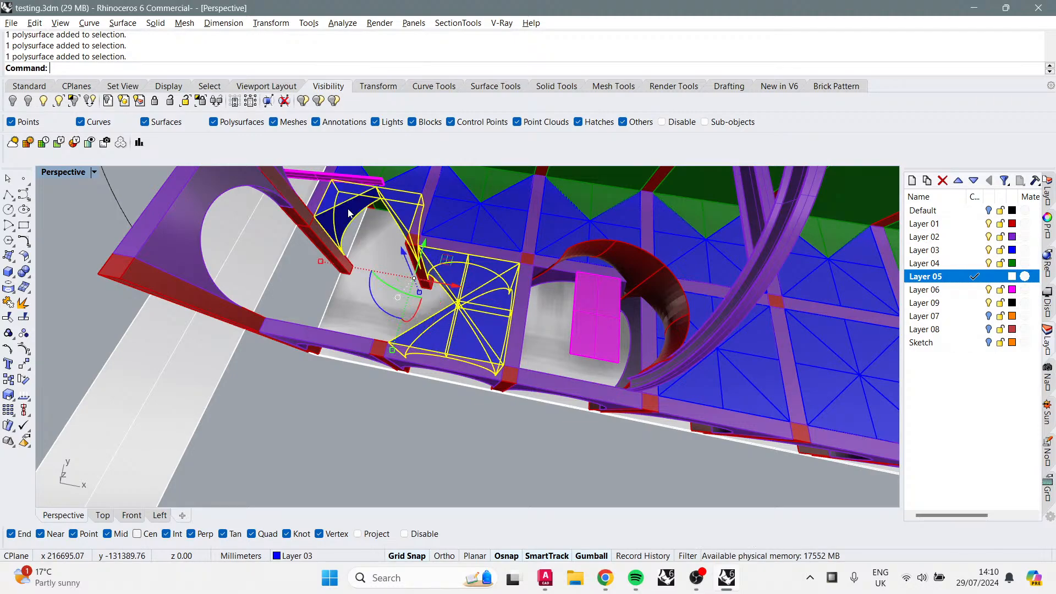
key("Delete")
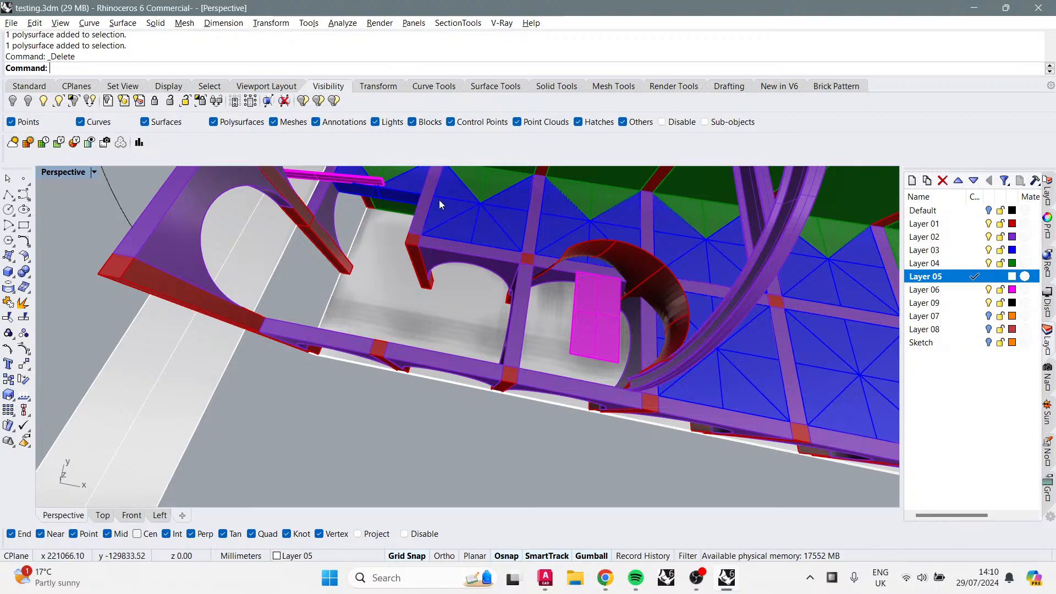
Step: Set the Perspective viewport's display mode to Shaded
left_click(443, 216)
key("ctrl+alt+s")
scroll(480, 227, "up", 4)
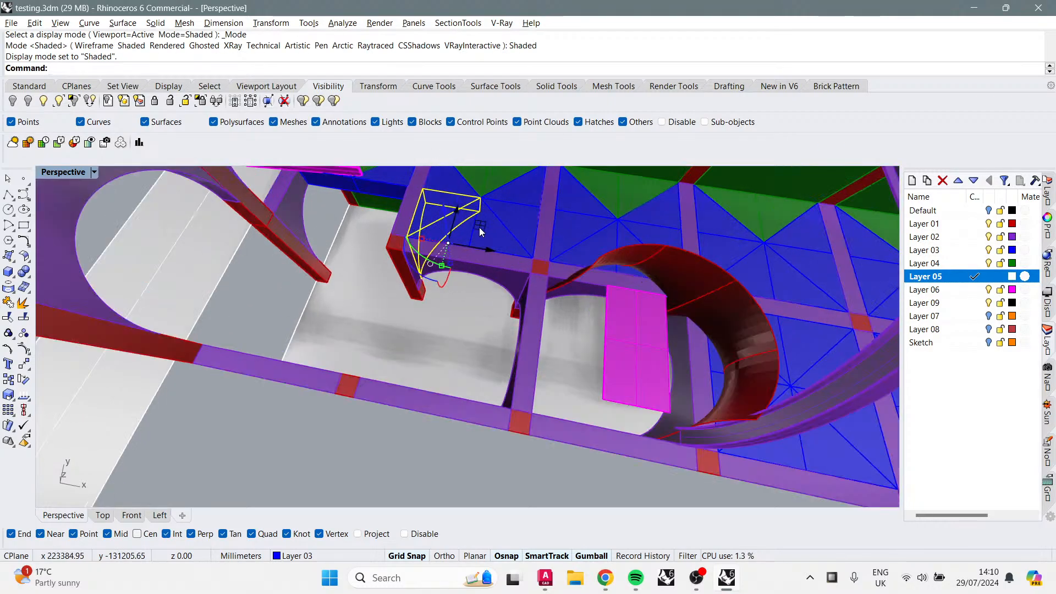
Step: Select the vault module pieces and copy them from one bay corner into the neighbouring bay
left_click(485, 206, "shift")
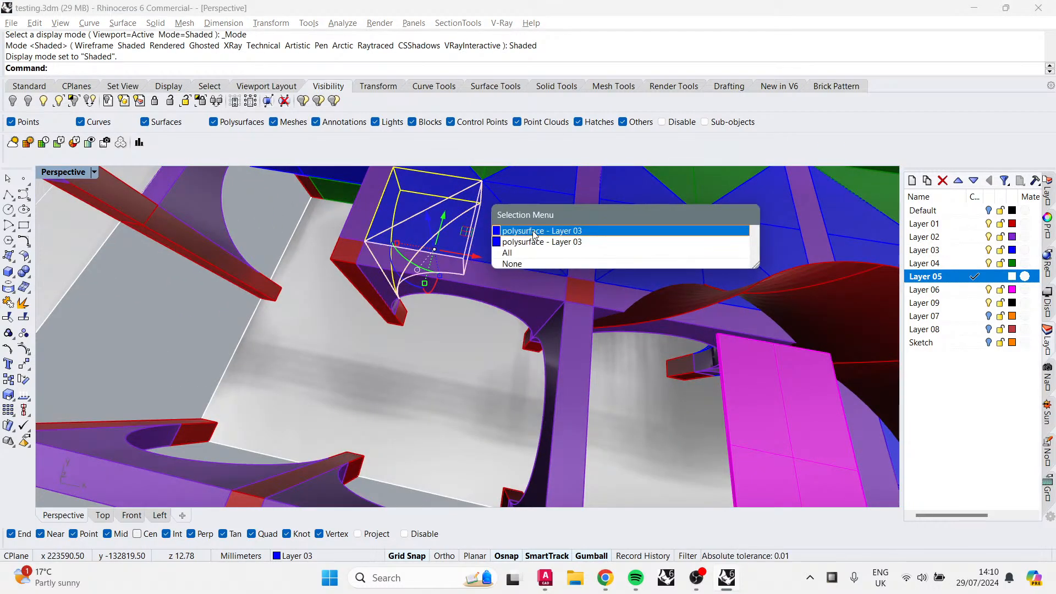
left_click(531, 230)
left_click(516, 244, "shift")
left_click(531, 214, "shift")
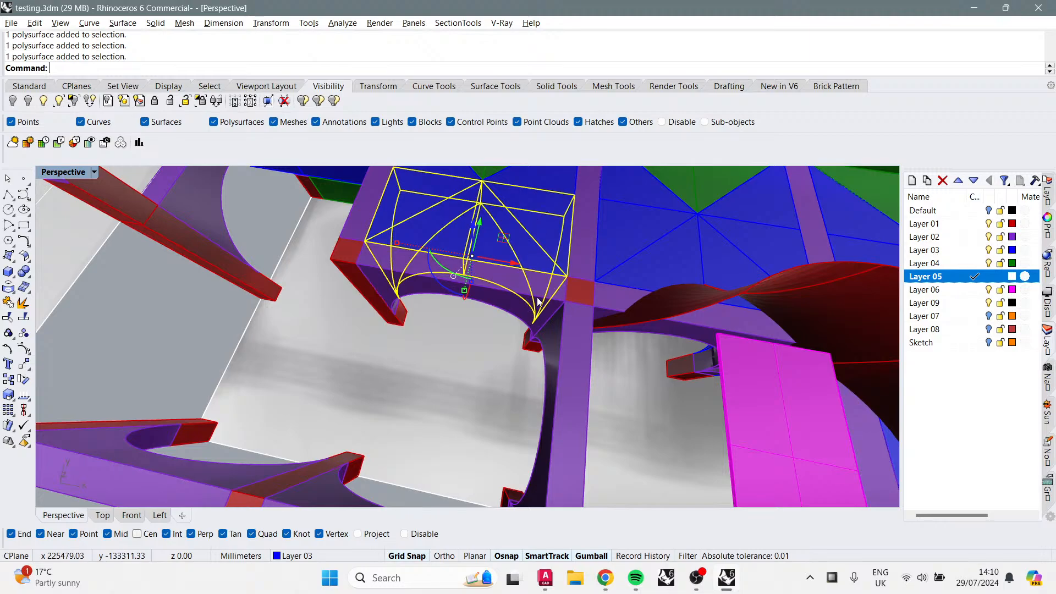
left_click(538, 300, "shift")
right_click_drag(538, 301, 541, 326)
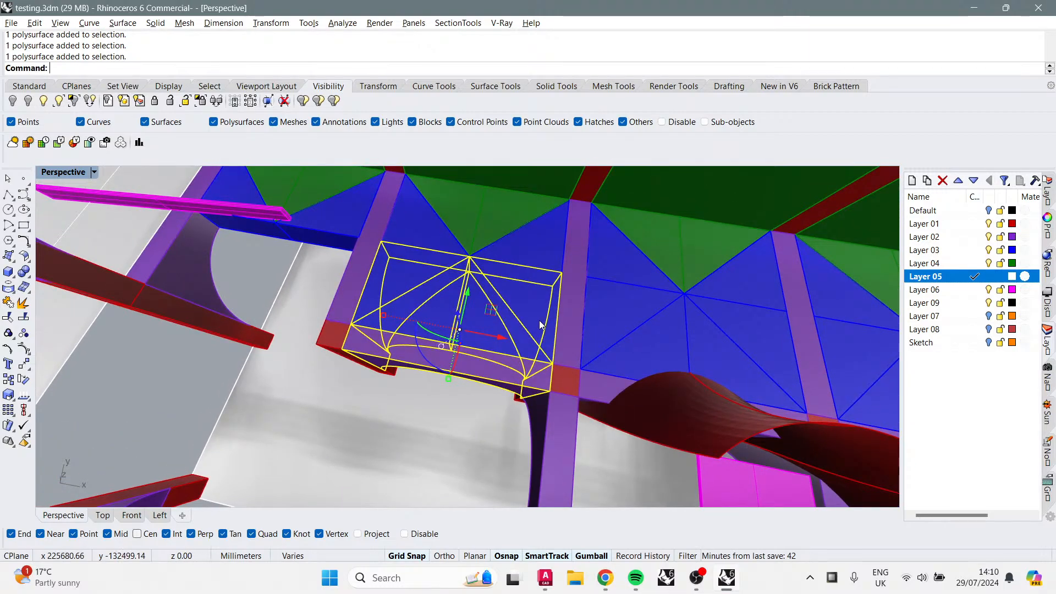
key("Return")
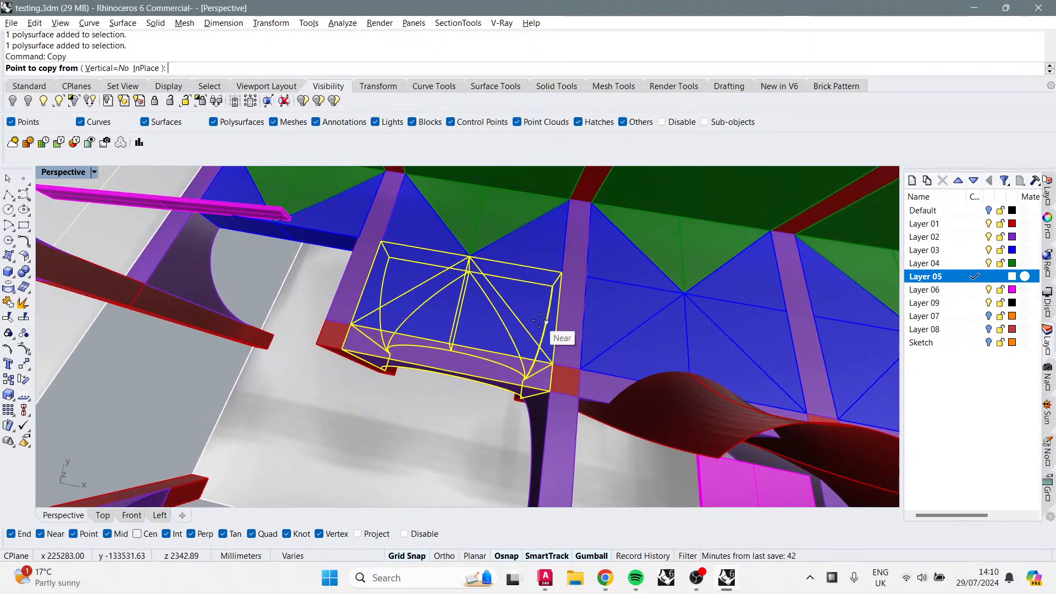
left_click(562, 272)
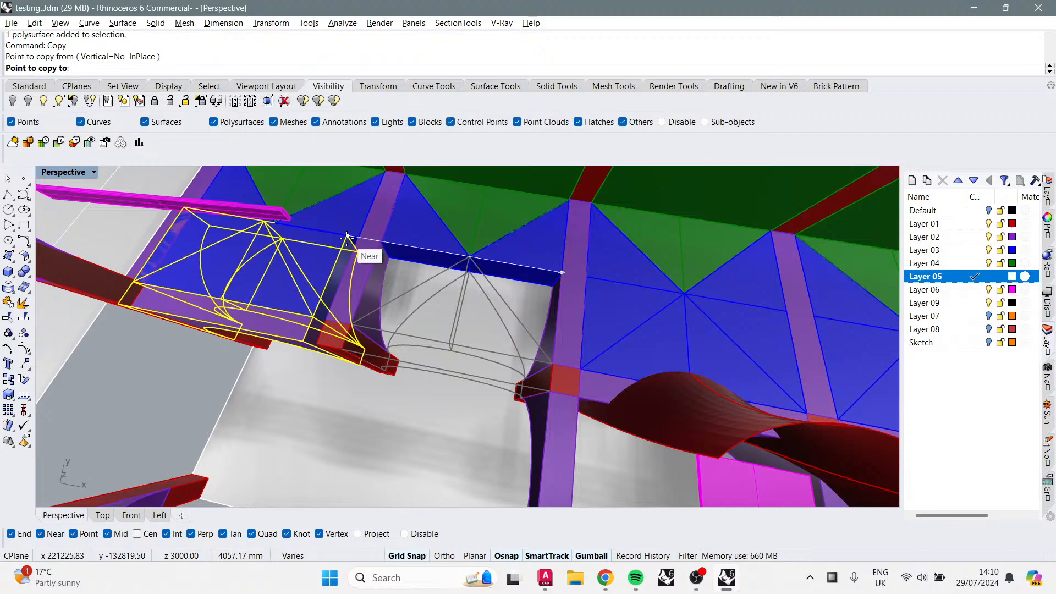
left_click(358, 236)
key("Return")
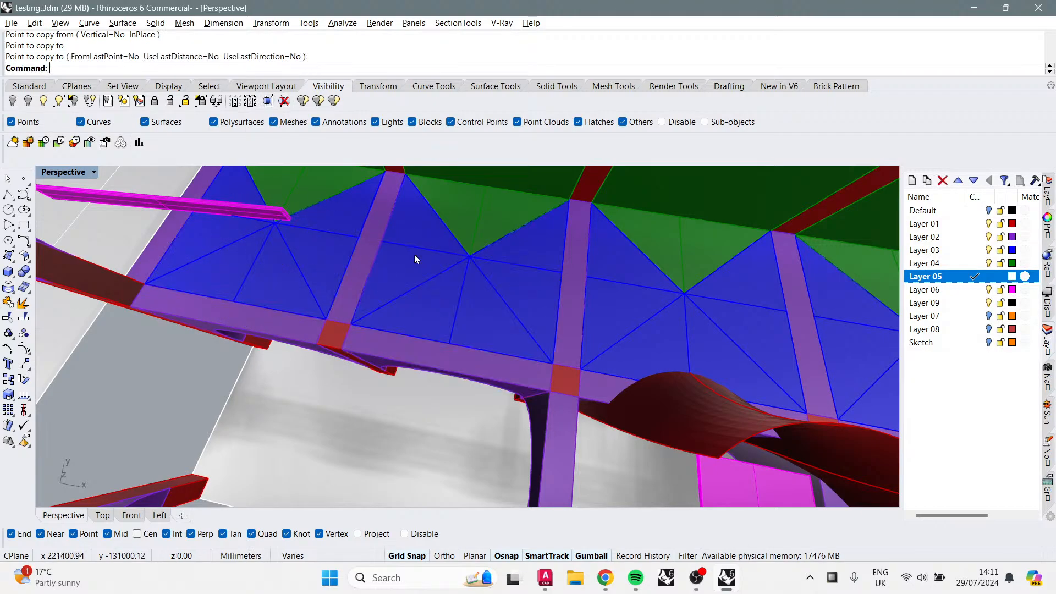
Step: Select a vault piece and copy it to another point further along the arcade
scroll(414, 255, "down", 3)
right_click_drag(424, 271, 531, 199)
left_click(516, 322)
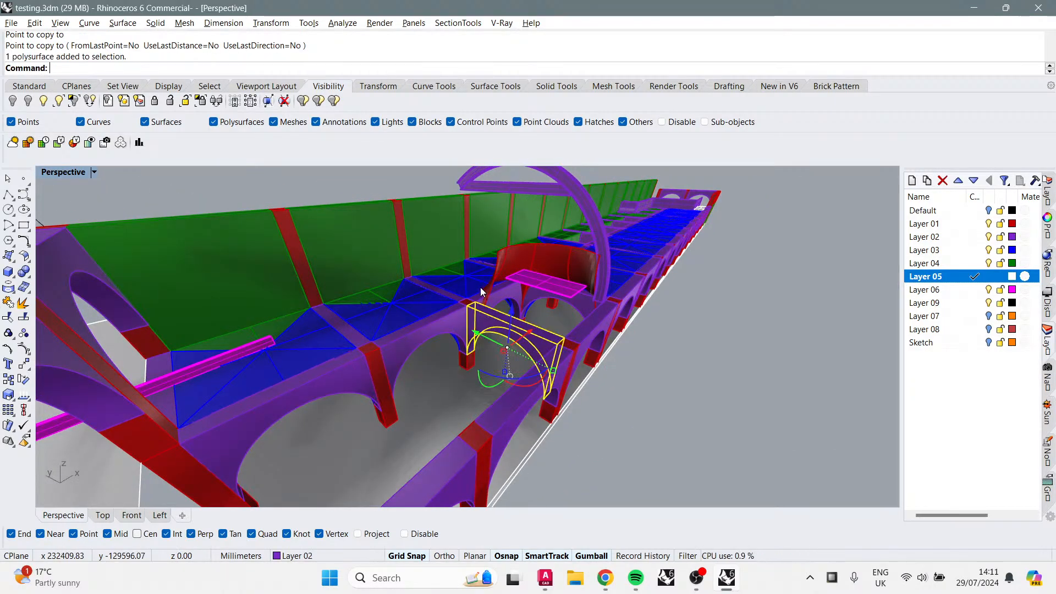
key("Return")
left_click(476, 301)
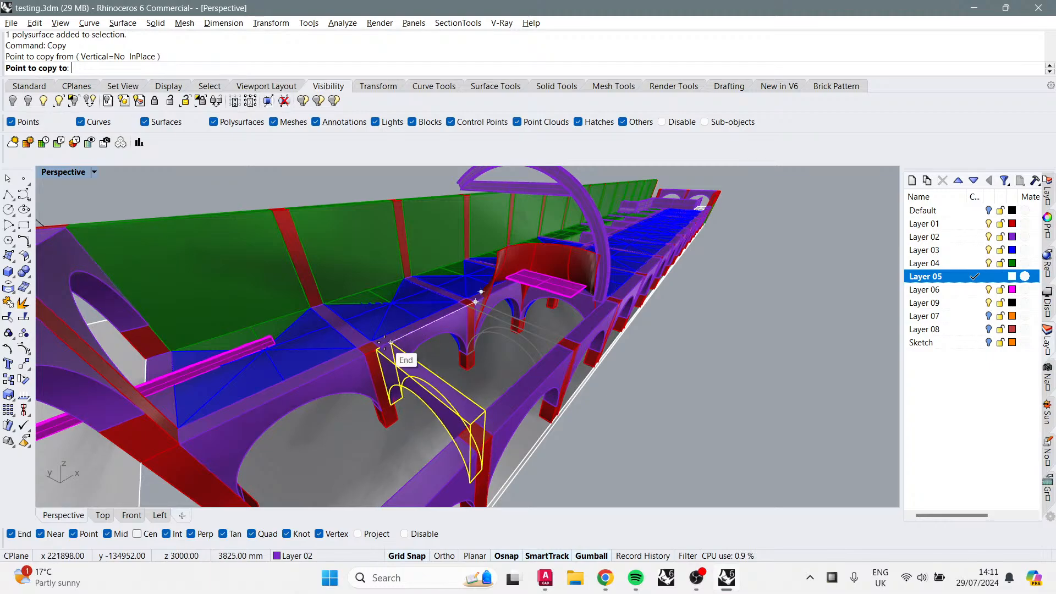
left_click(180, 444)
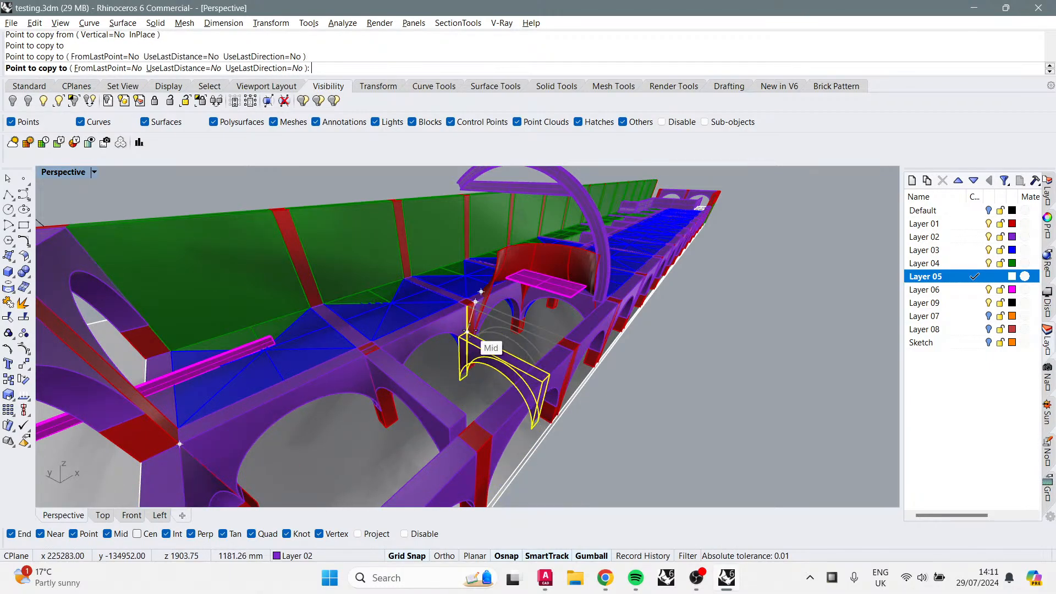
key("Return")
Step: Copy the selected vault piece a short distance to a nearby point
left_click(451, 415)
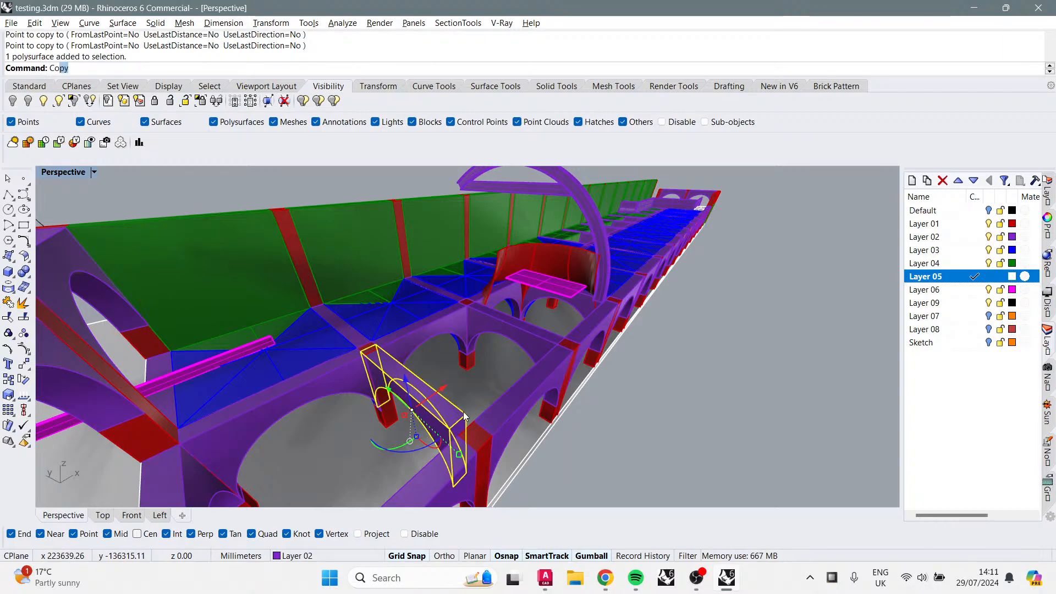
type("Co")
key("Return")
left_click(465, 414)
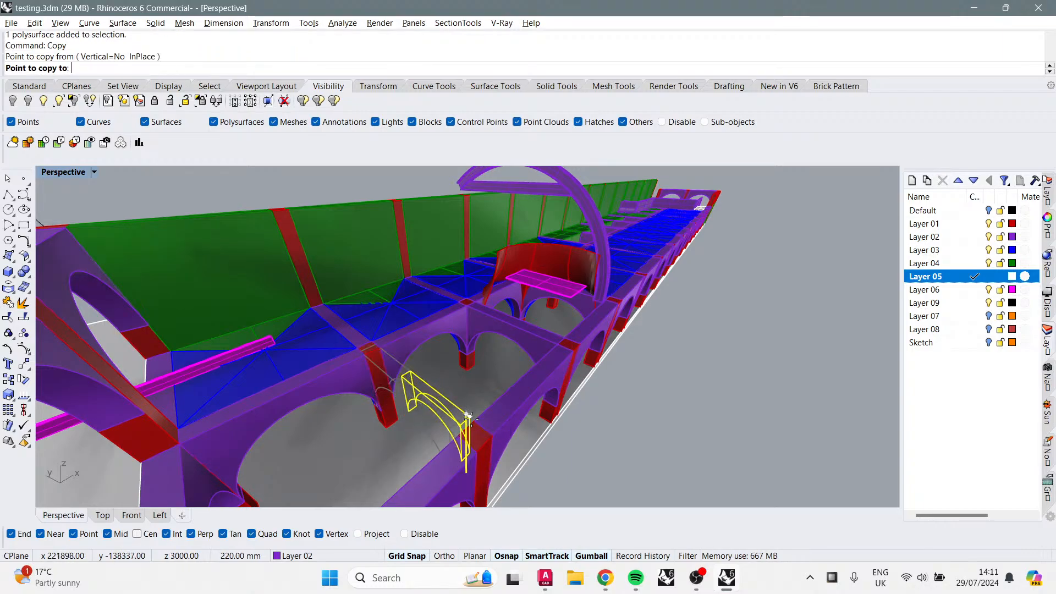
left_click(468, 416)
key("Return")
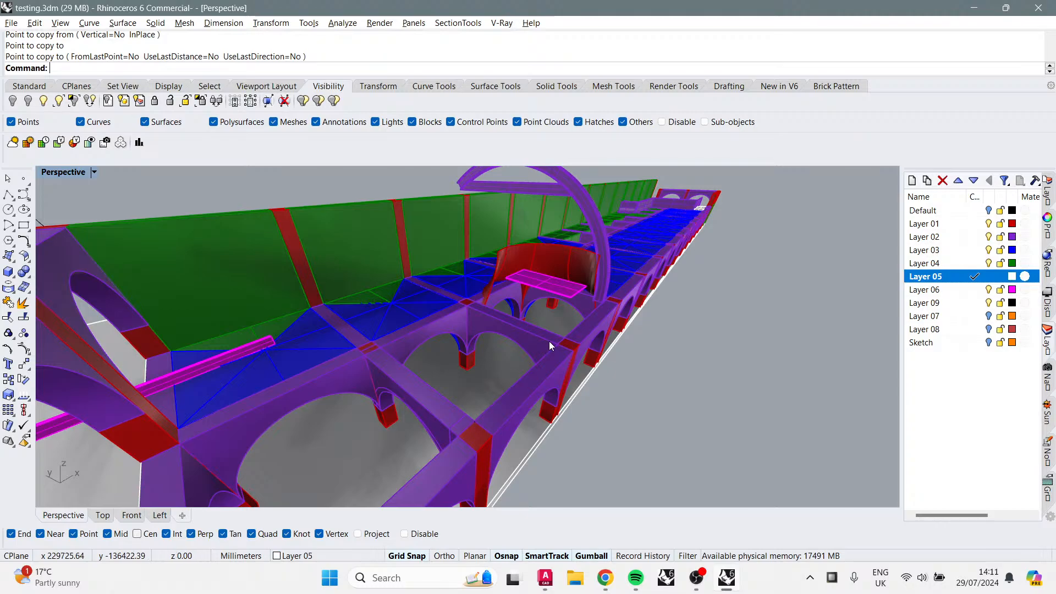
Step: Select the vault piece inside the arch and delete it
scroll(375, 366, "up", 3)
left_click(418, 379)
left_click(427, 392)
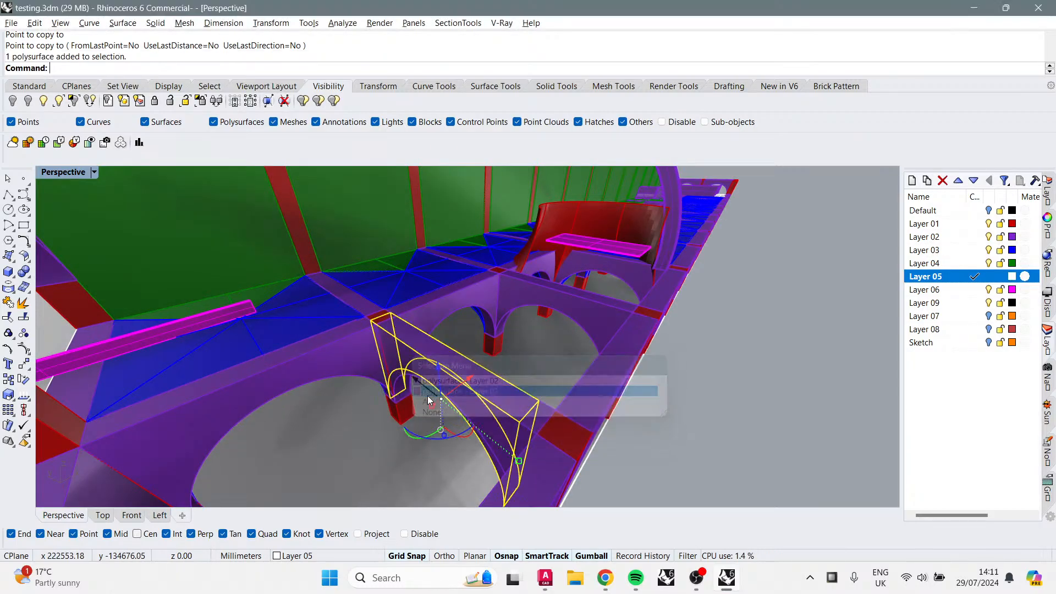
key("Delete")
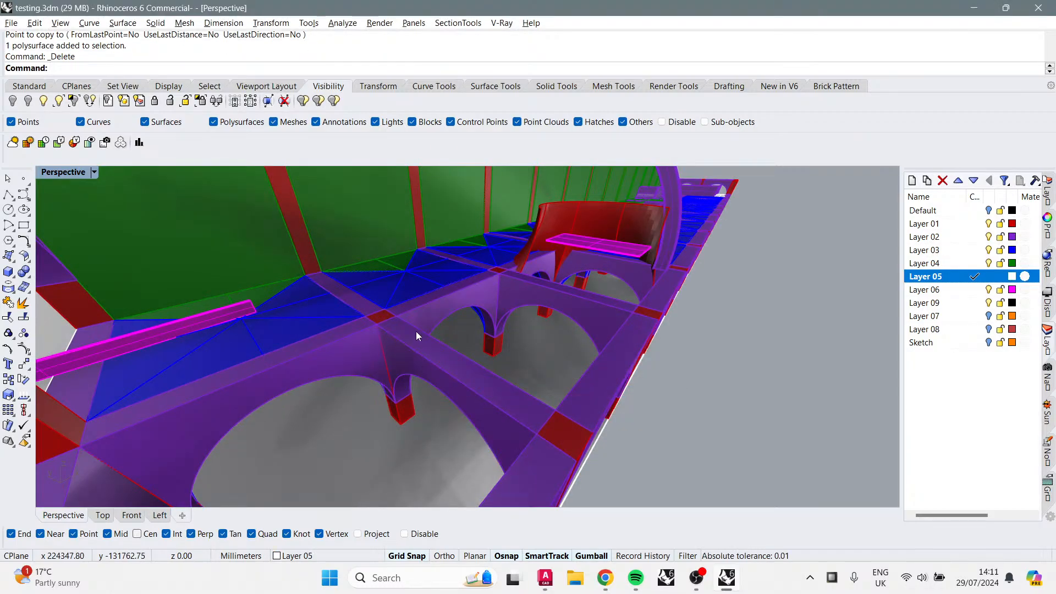
Step: Copy the eight-piece vault module from its bay into the two bays on the other side of the arch
scroll(417, 336, "down", 5)
right_click_drag(447, 354, 551, 348)
left_click(627, 338)
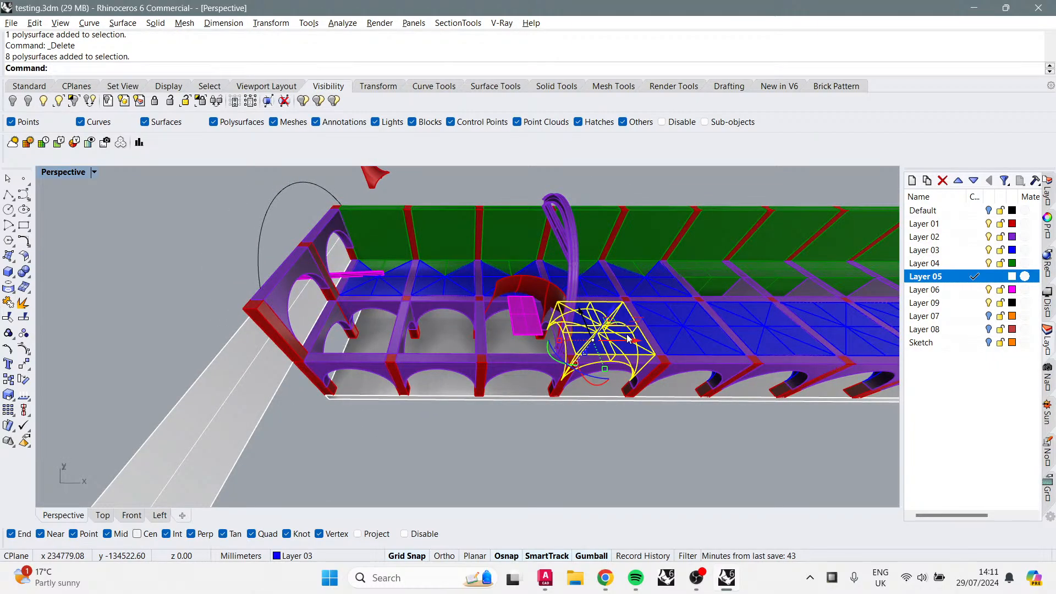
key("Return")
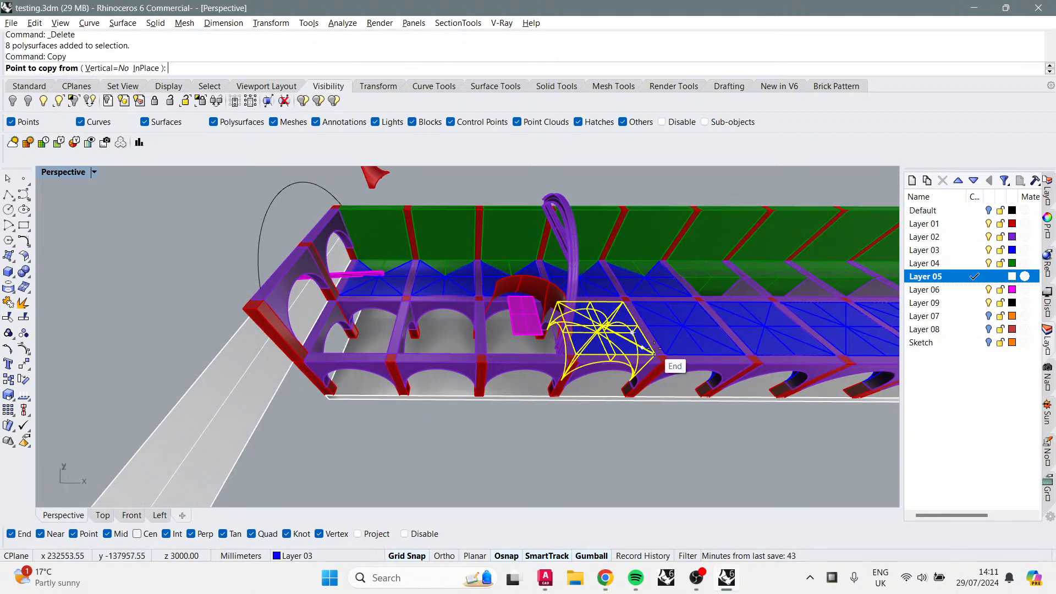
scroll(657, 353, "up", 2)
left_click(655, 355)
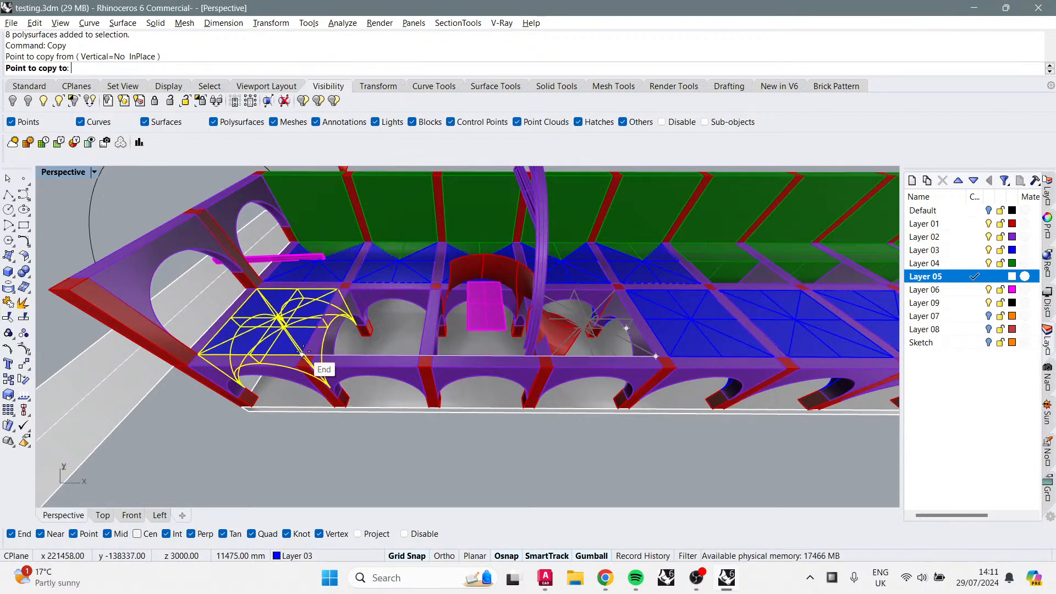
left_click(303, 352)
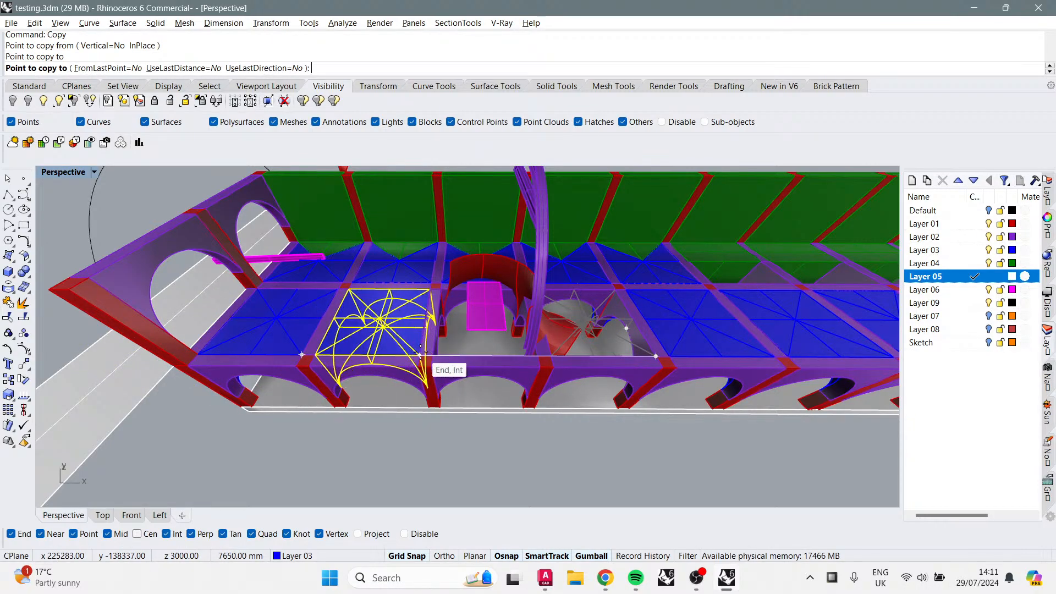
left_click(419, 353)
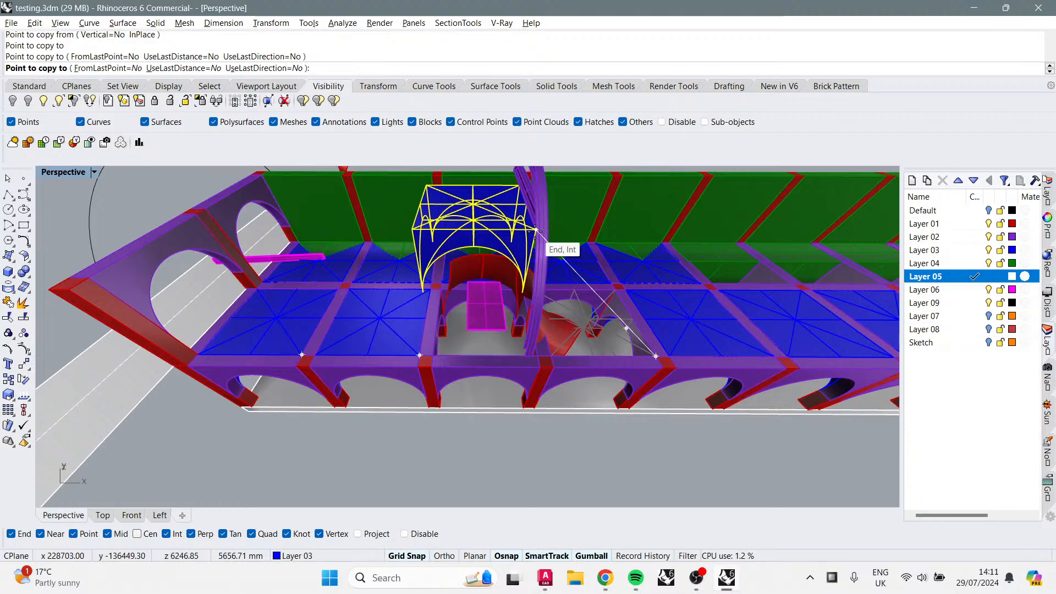
key("Return")
key("Escape")
right_click_drag(484, 384, 533, 355)
Step: Switch to the YouTube Studio live streaming page and scroll down to review the stream analytics
key("alt+Tab")
key("Tab")
key("Tab")
key("Tab")
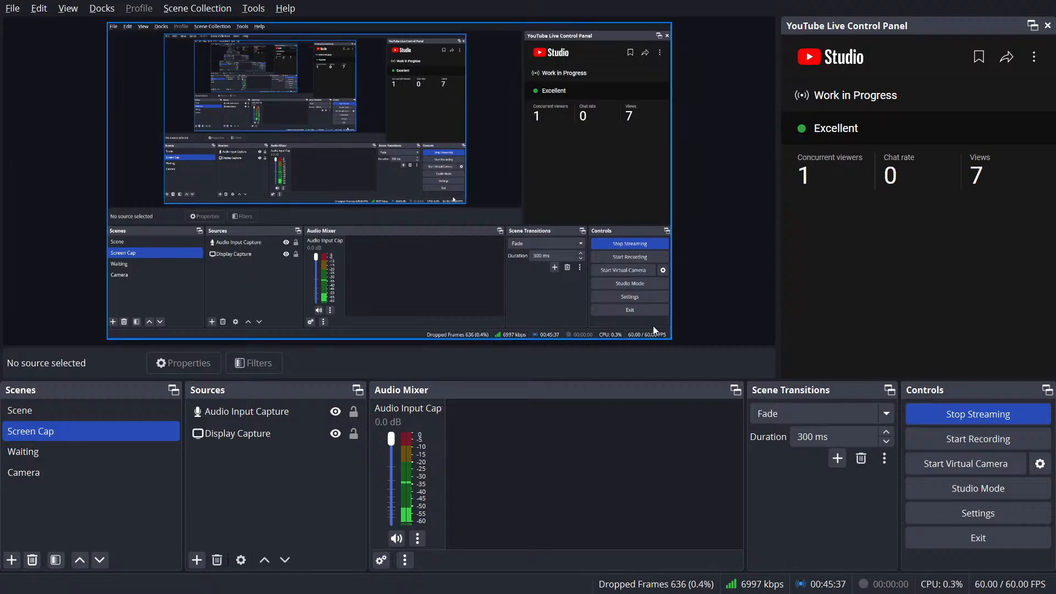
key("alt+Tab")
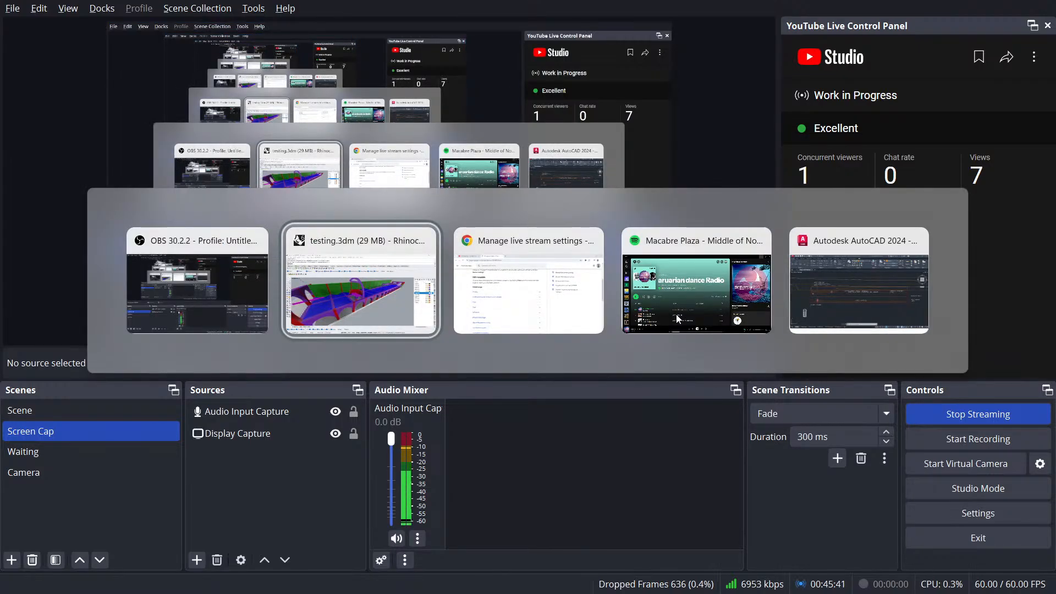
key("Tab")
key("Tab")
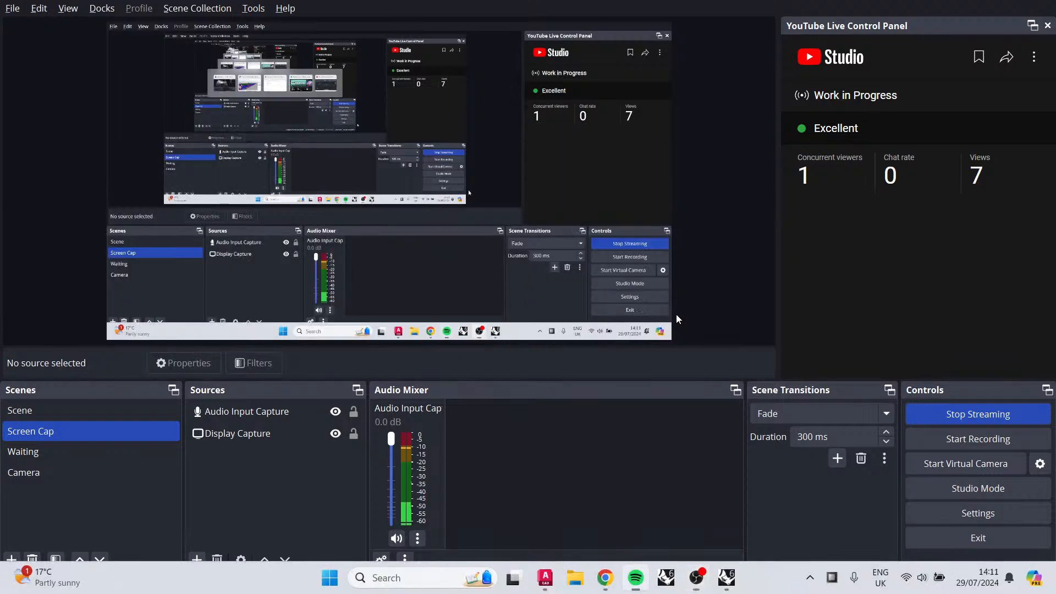
key("alt+Tab")
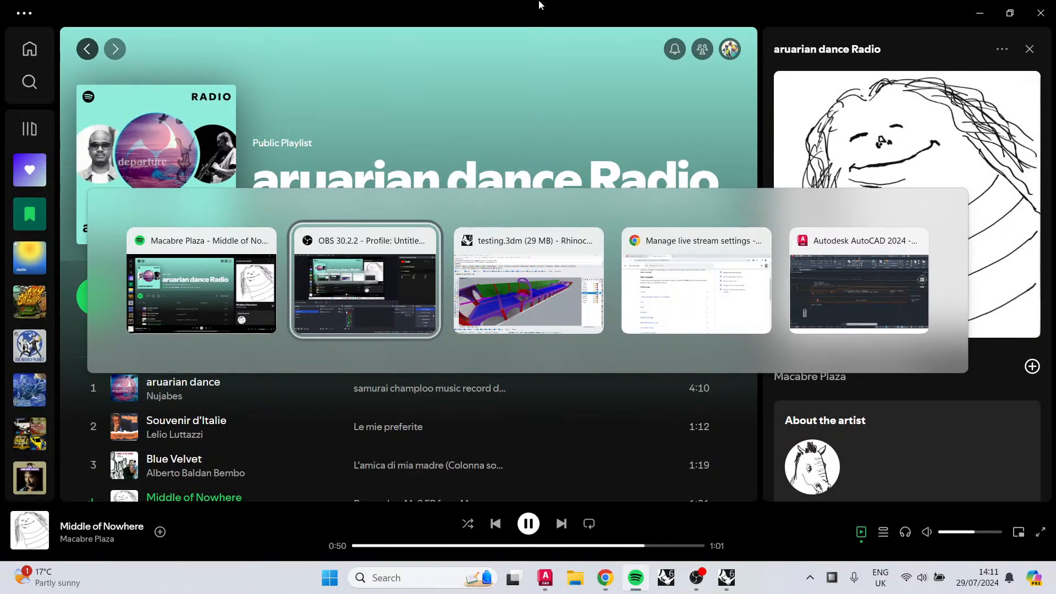
key("Tab")
key("Tab")
left_click(69, 12)
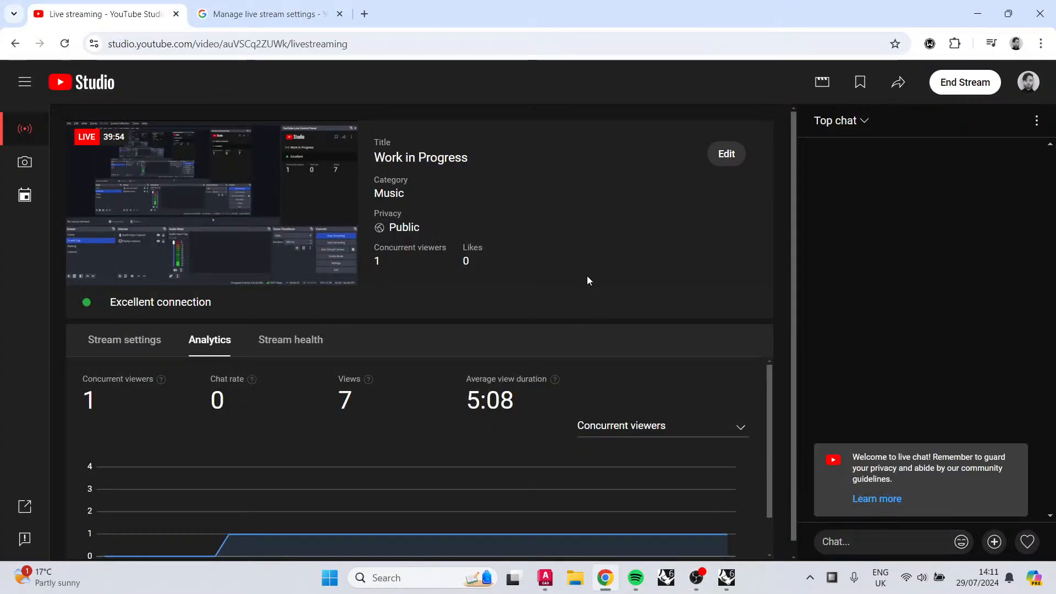
scroll(321, 458, "down", 1)
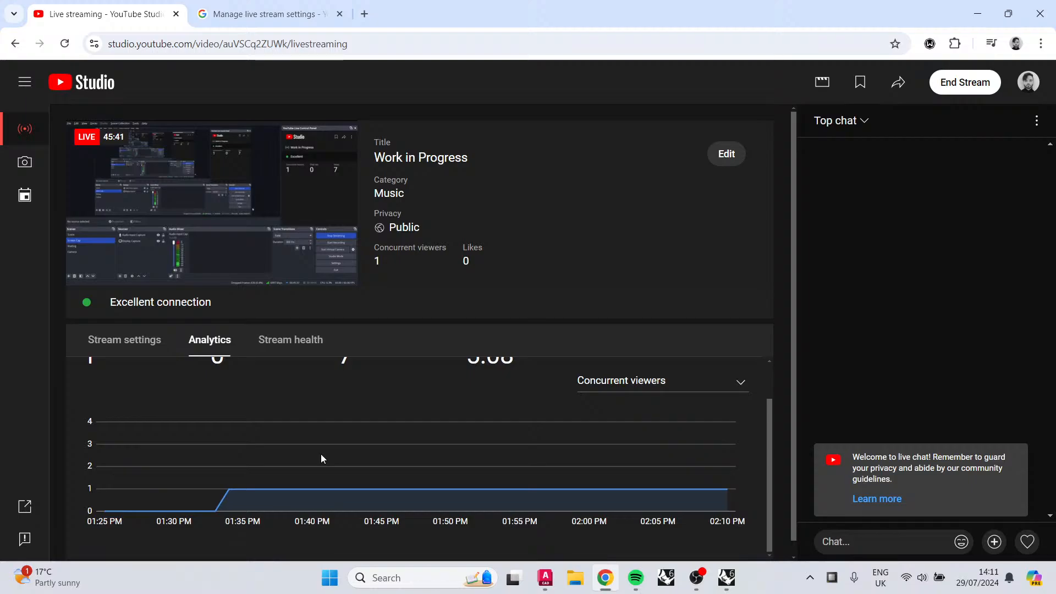
Step: Switch back to Rhino and drag the two selected arch pieces to a new position next to the vault
key("alt+Tab")
key("Tab")
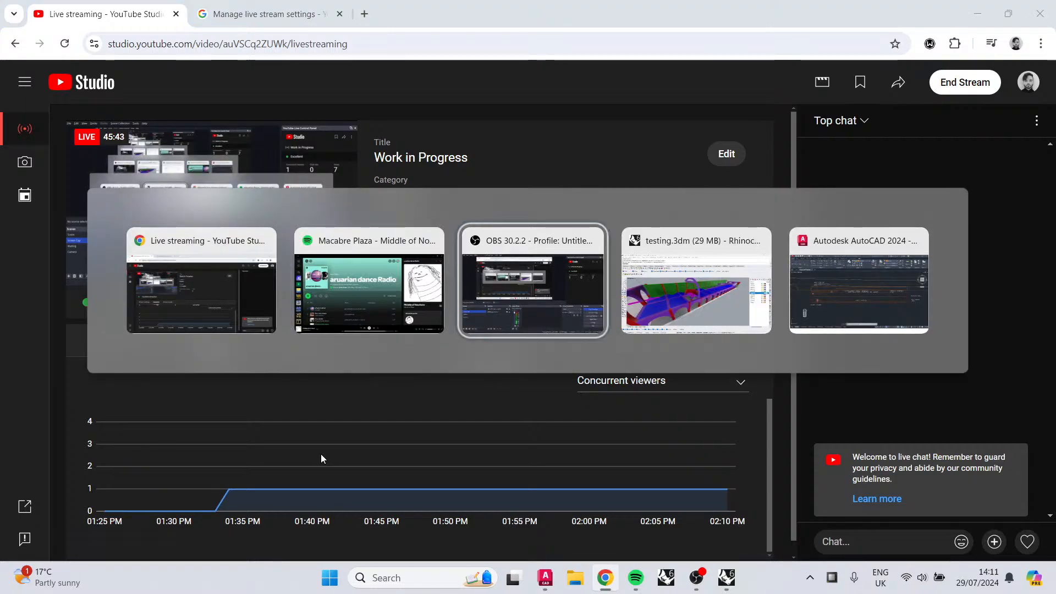
key("Tab")
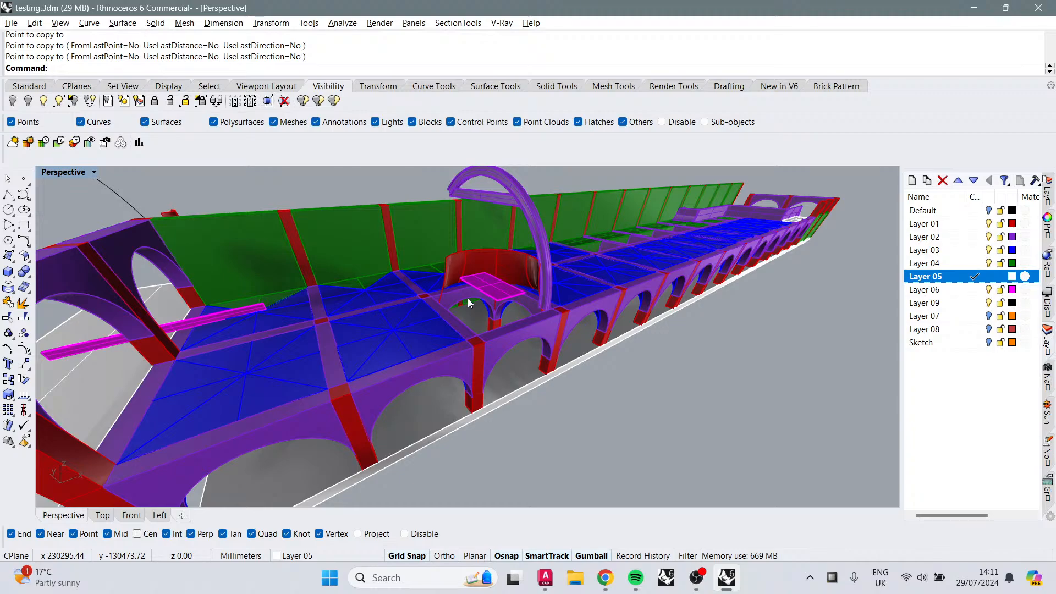
right_click_drag(543, 261, 521, 246)
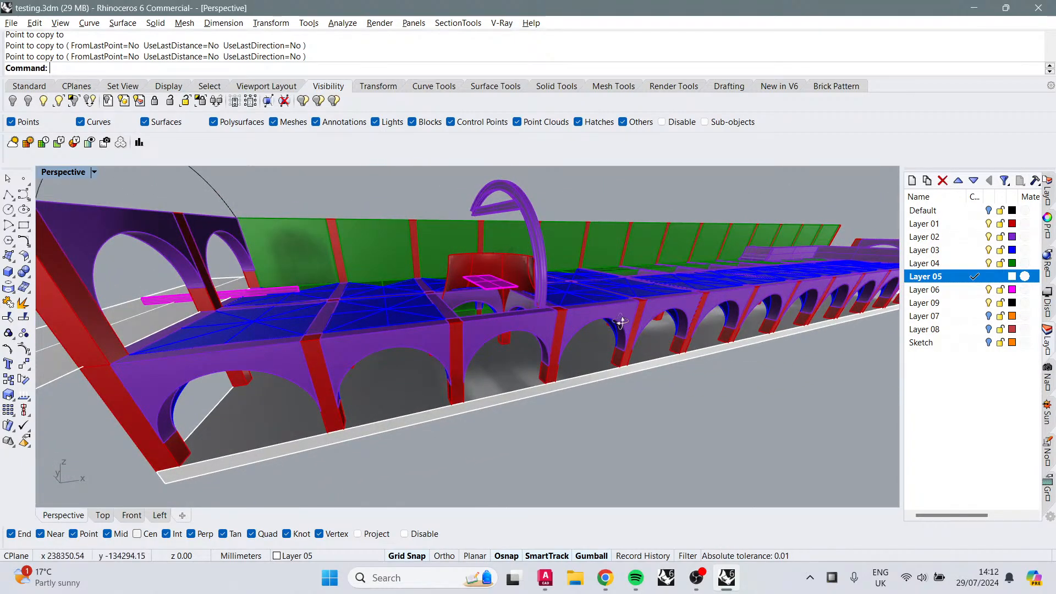
right_click_drag(620, 321, 535, 271)
scroll(590, 339, "up", 3)
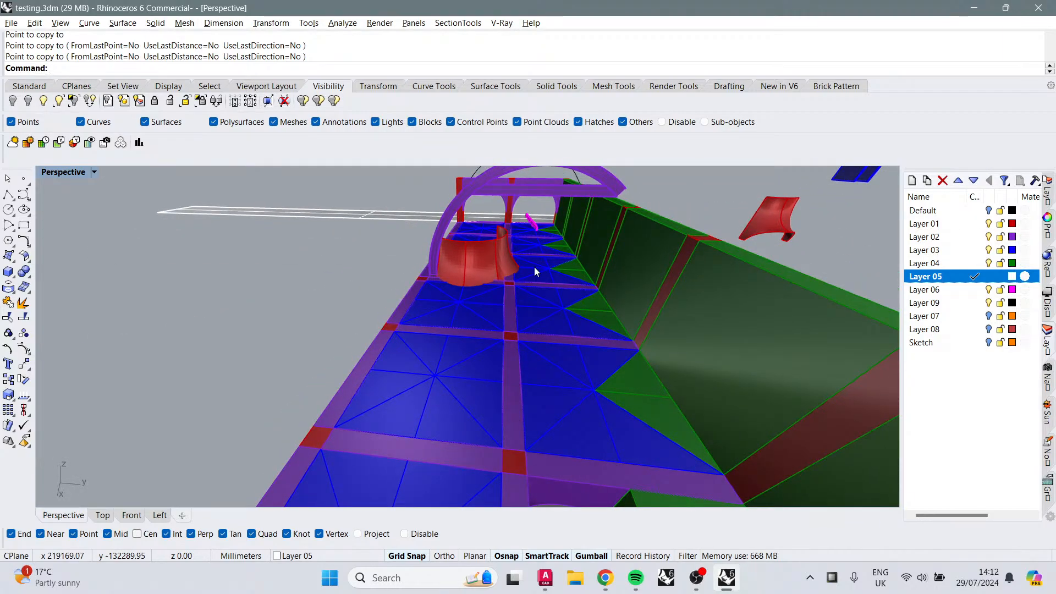
right_click_drag(477, 223, 508, 267)
left_click(480, 300)
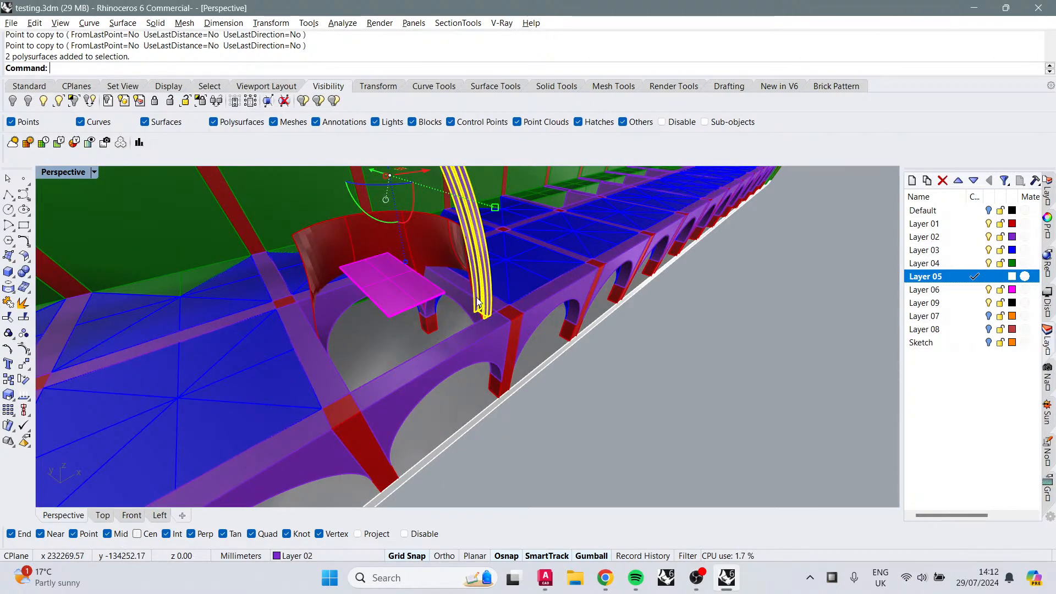
right_click_drag(494, 266, 452, 290)
left_click_drag(491, 273, 466, 282)
right_click_drag(539, 321, 612, 381)
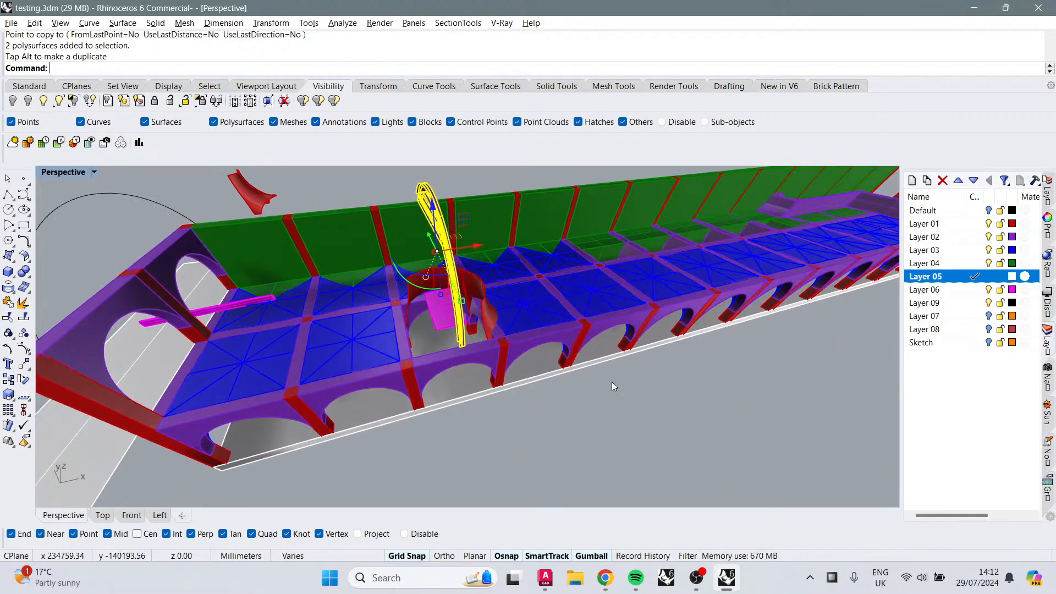
left_click(683, 404)
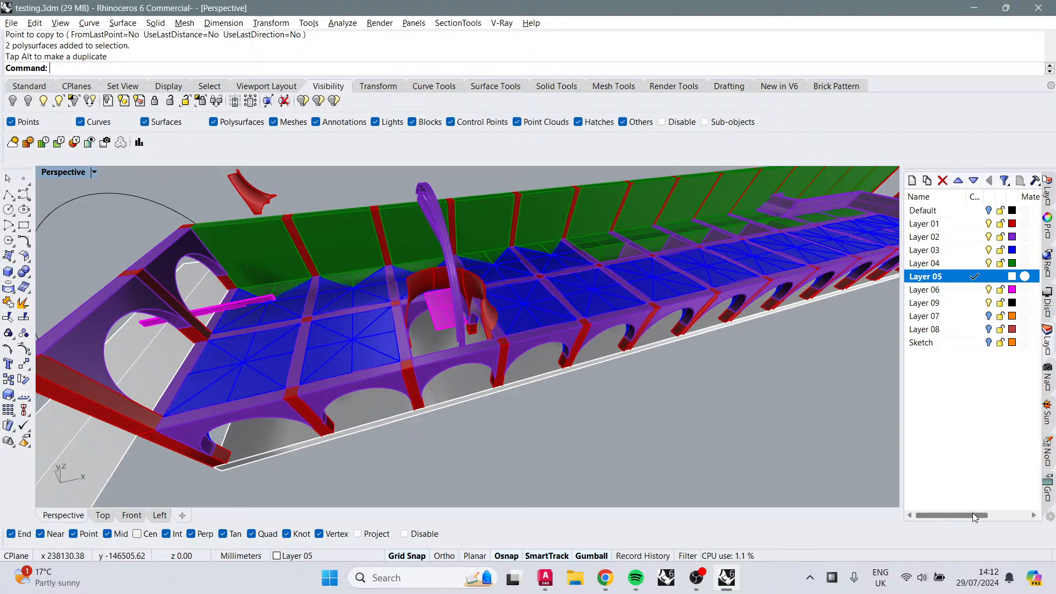
Step: Examine the arcade from Perspective and the Left view, selecting the large circle curve over the arches
right_click_drag(557, 325, 477, 330)
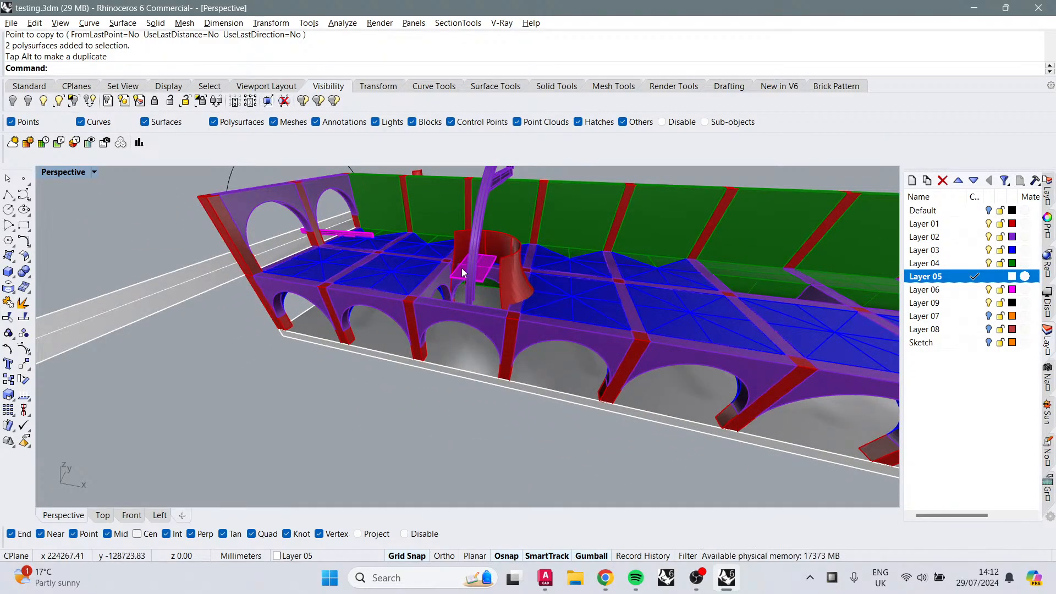
right_click_drag(464, 266, 449, 339)
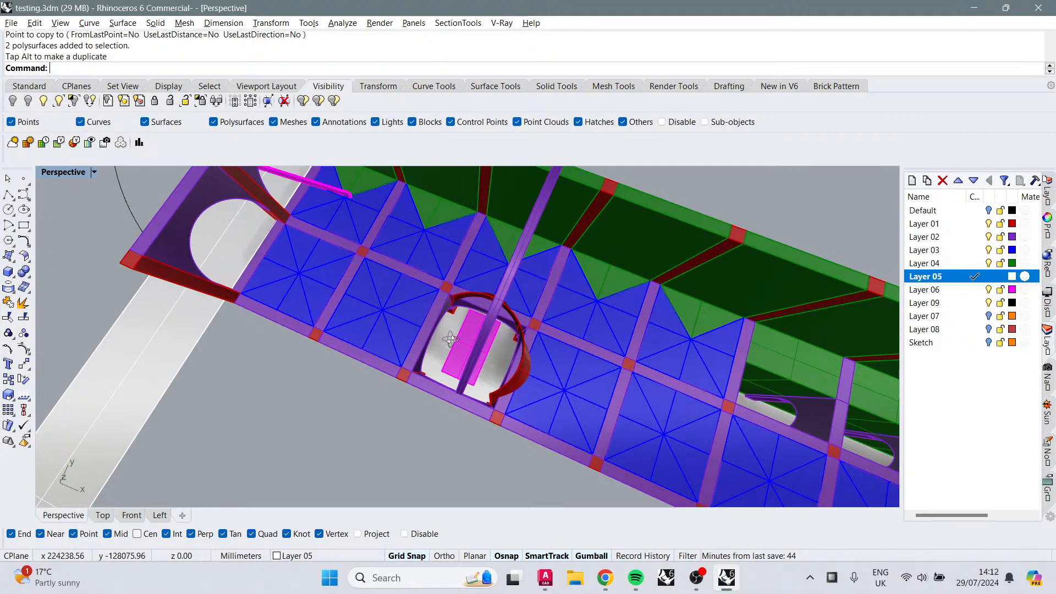
right_click_drag(425, 266, 777, 290)
right_click_drag(699, 335, 491, 482)
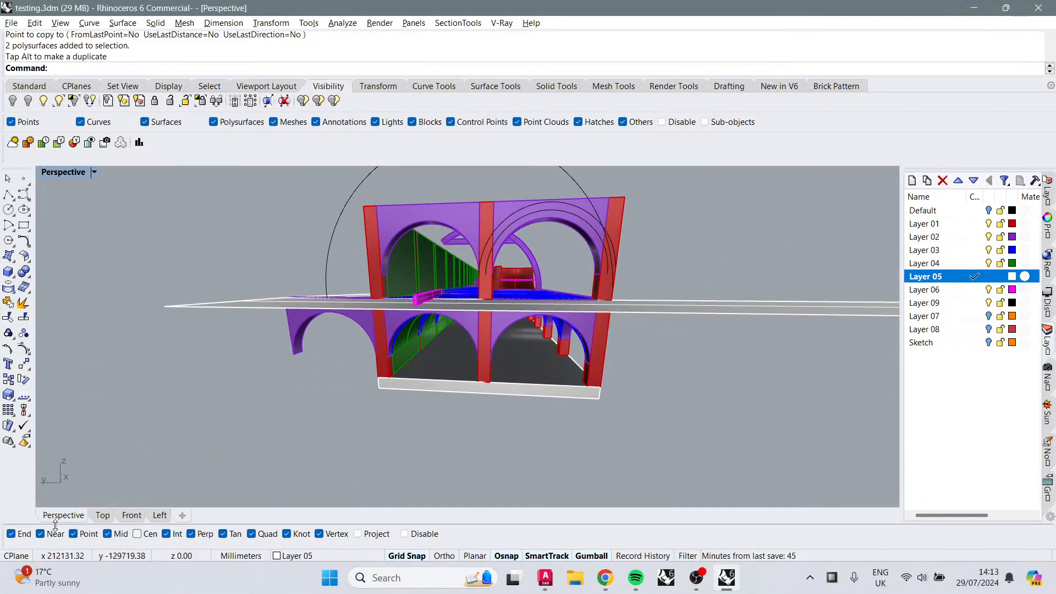
left_click(160, 516)
scroll(491, 425, "down", 4)
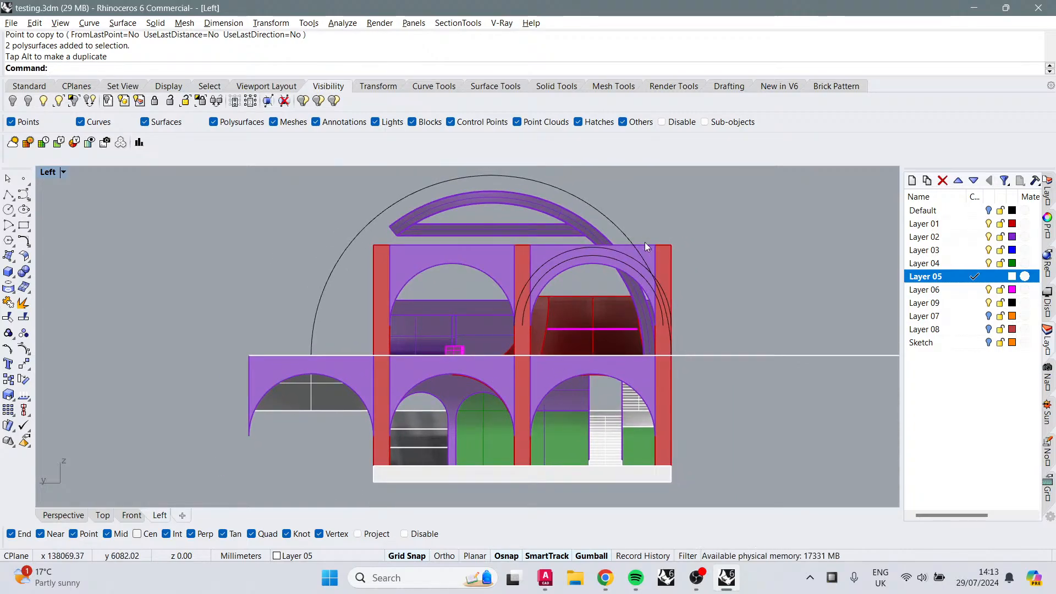
left_click(619, 222)
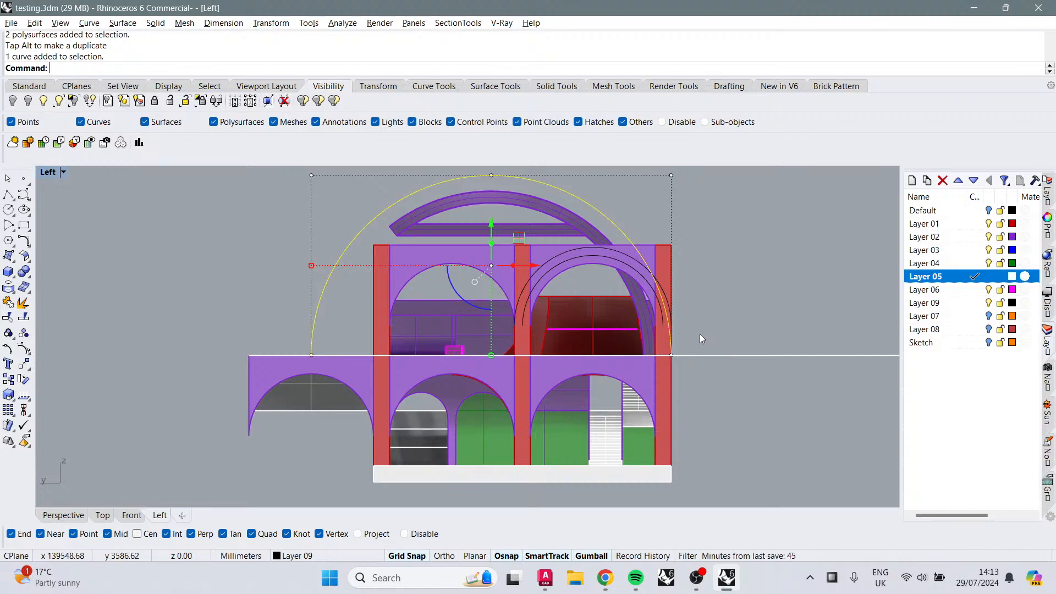
Step: Switch to Spotify and scroll through the current aruarian dance Radio playlist
left_click(636, 578)
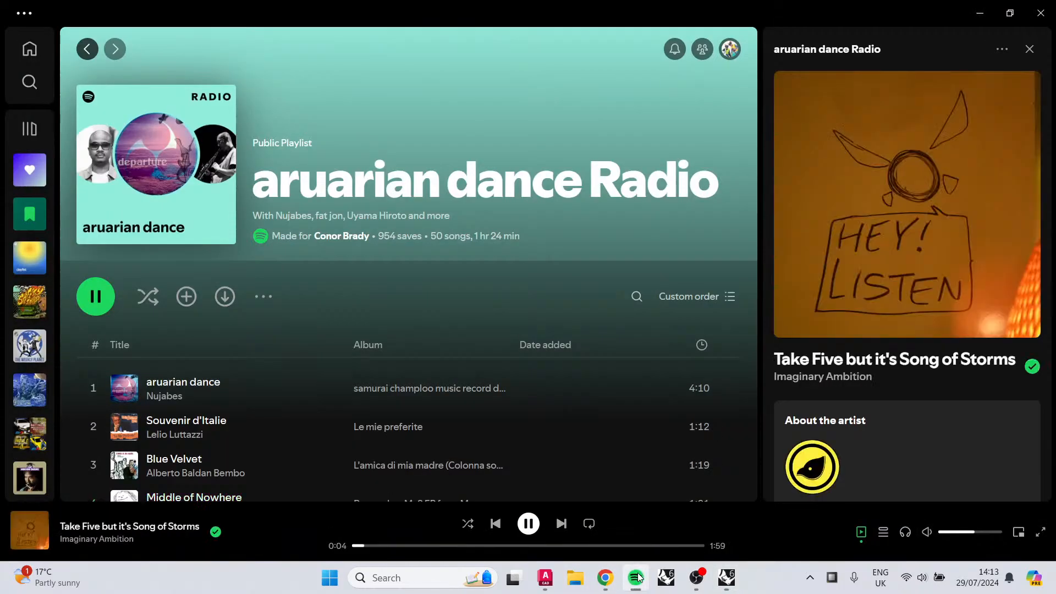
scroll(578, 411, "down", 4)
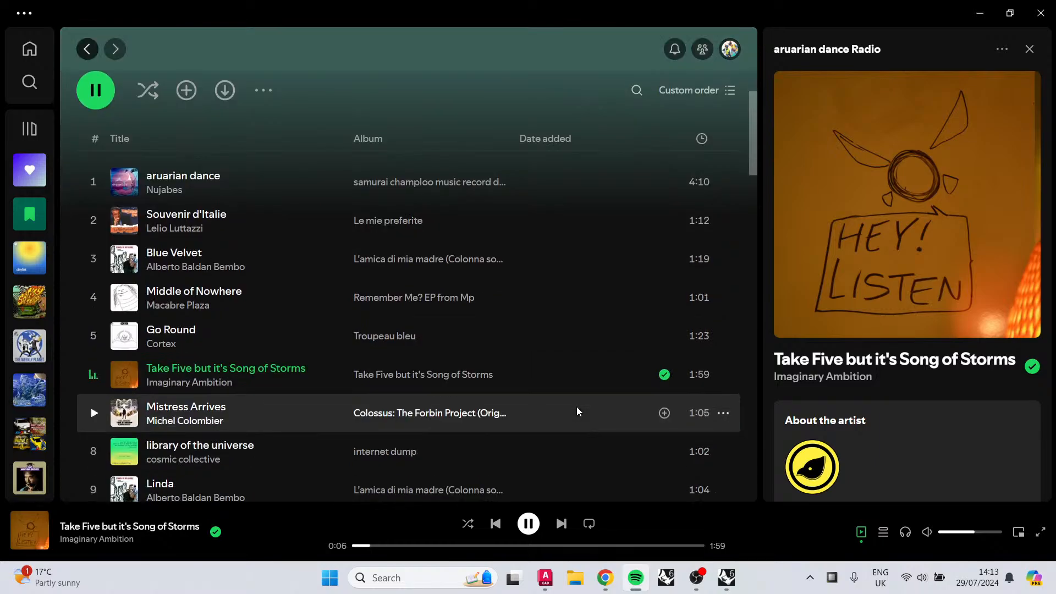
scroll(569, 414, "down", 2)
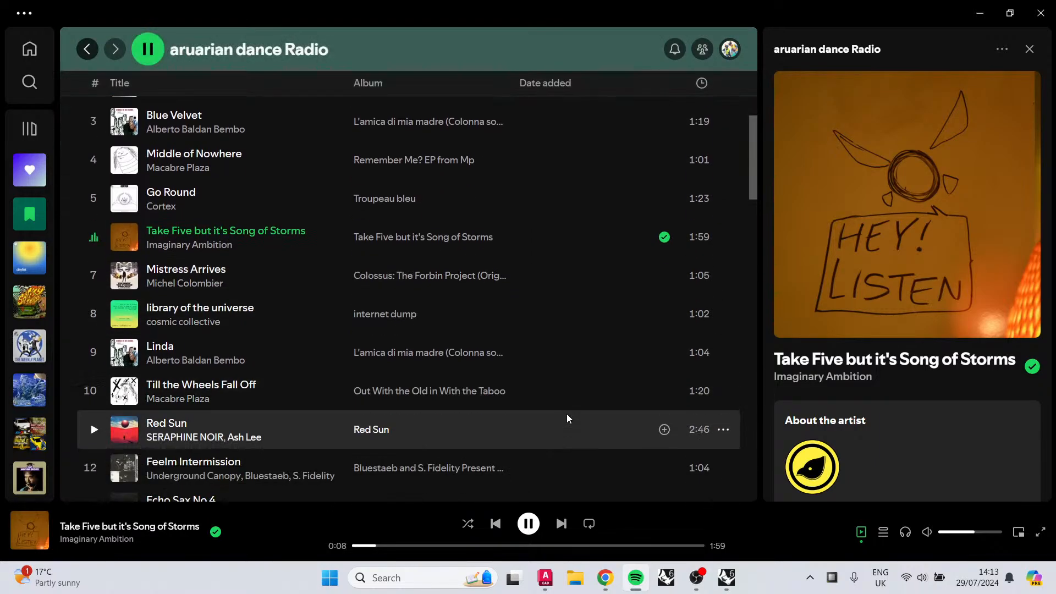
scroll(562, 410, "up", 1)
scroll(559, 409, "up", 5)
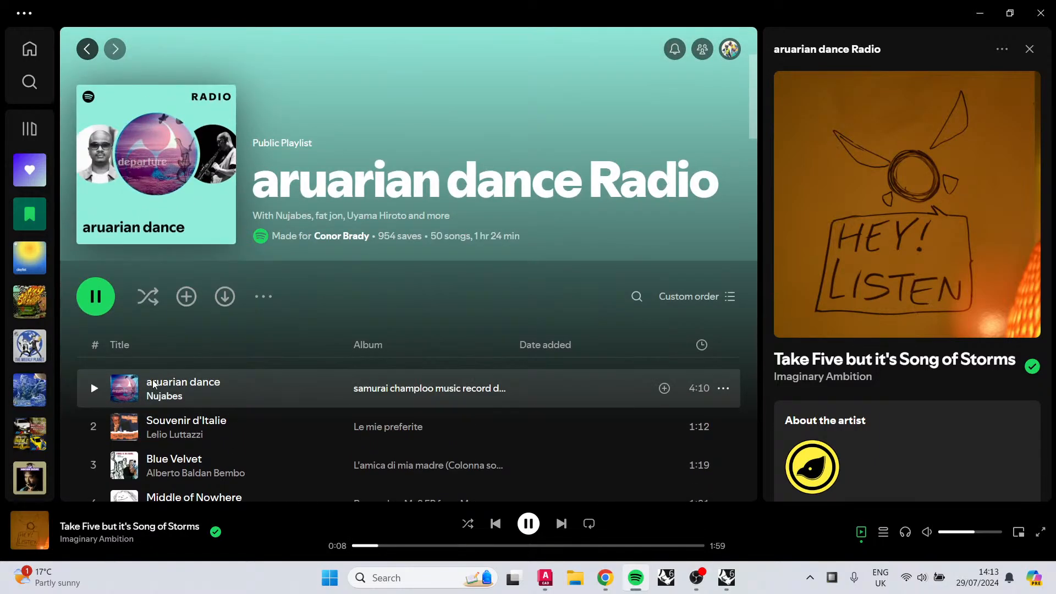
scroll(202, 402, "down", 3)
scroll(207, 365, "up", 3)
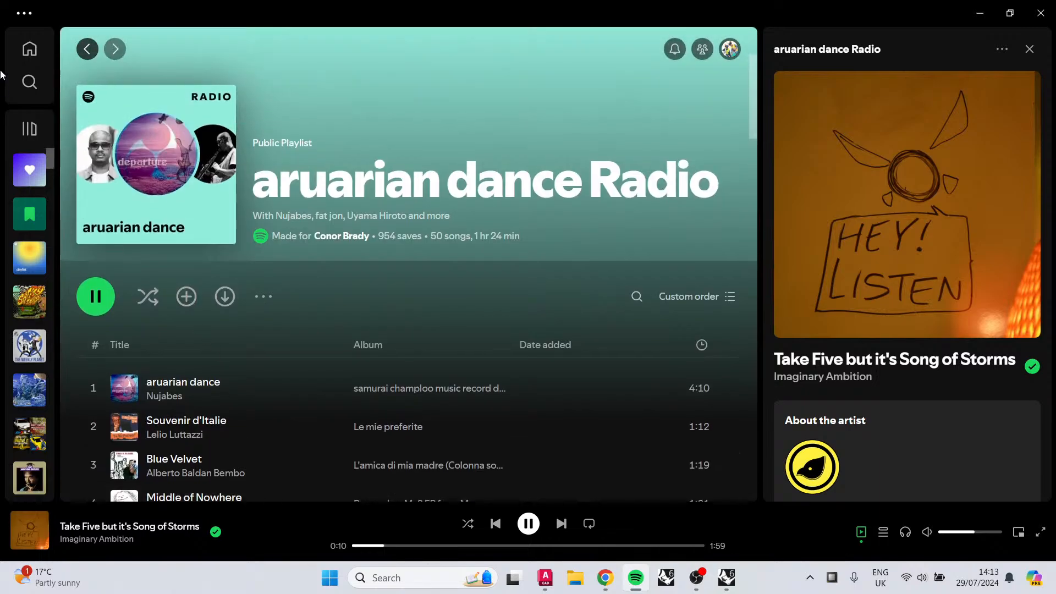
Step: Search Spotify for lofi cowboy and play the first track of the Lofi Cowboy Bebop playlist
left_click(29, 82)
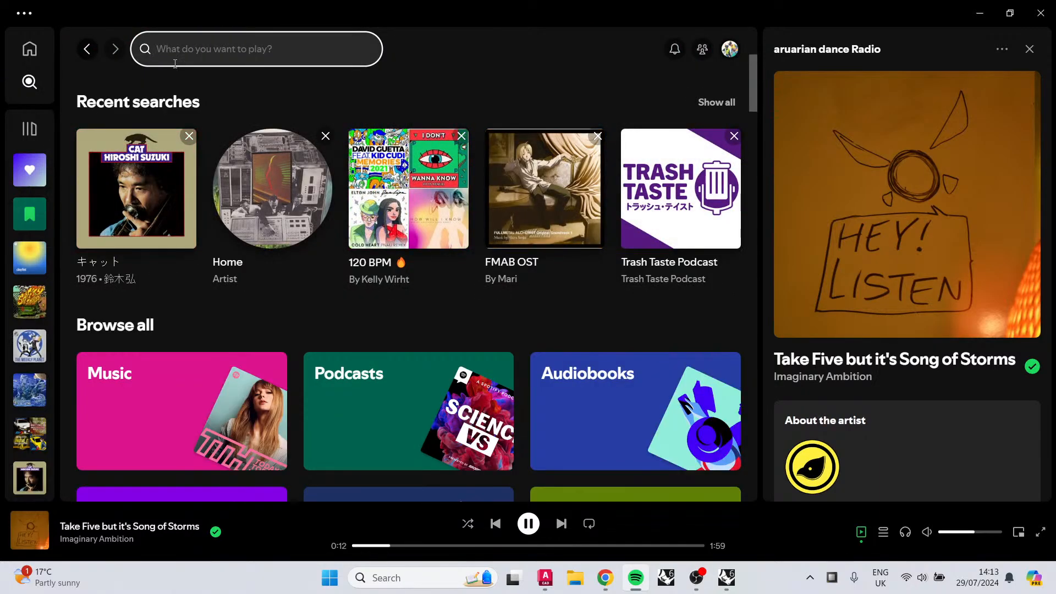
type("lofi c")
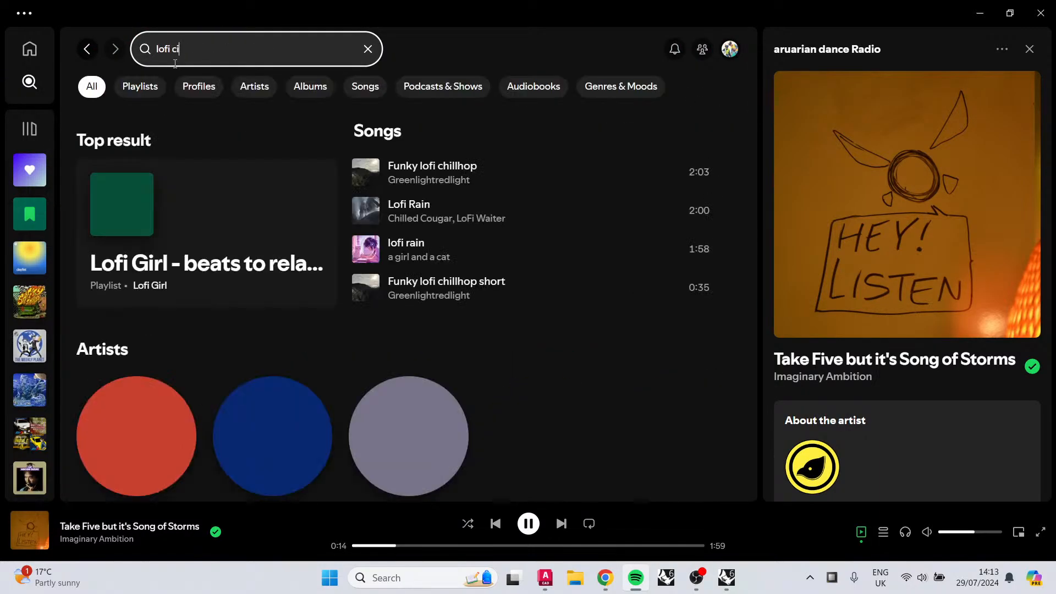
type("owboy")
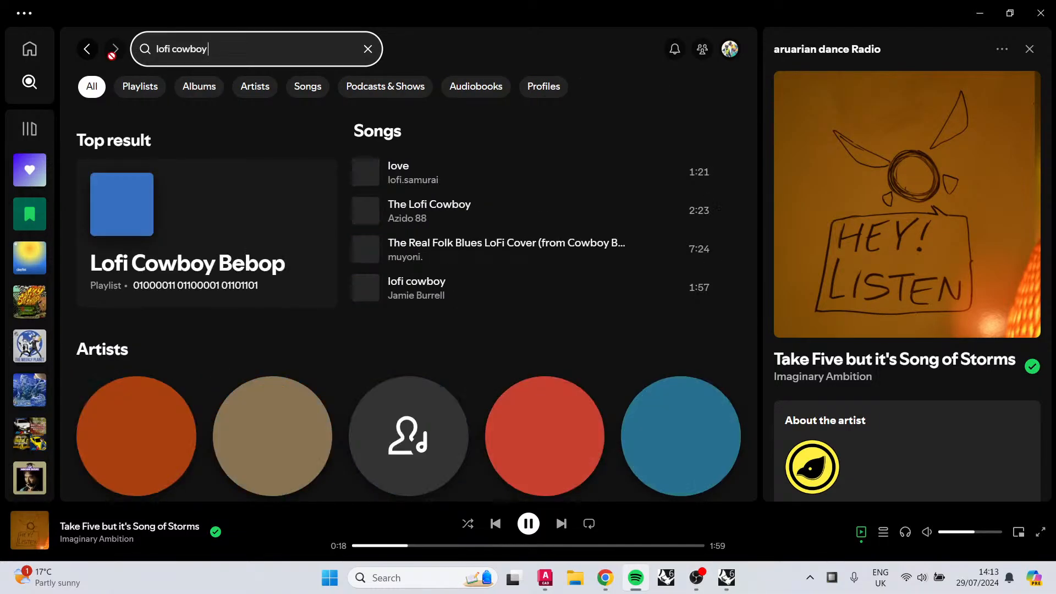
left_click(226, 295)
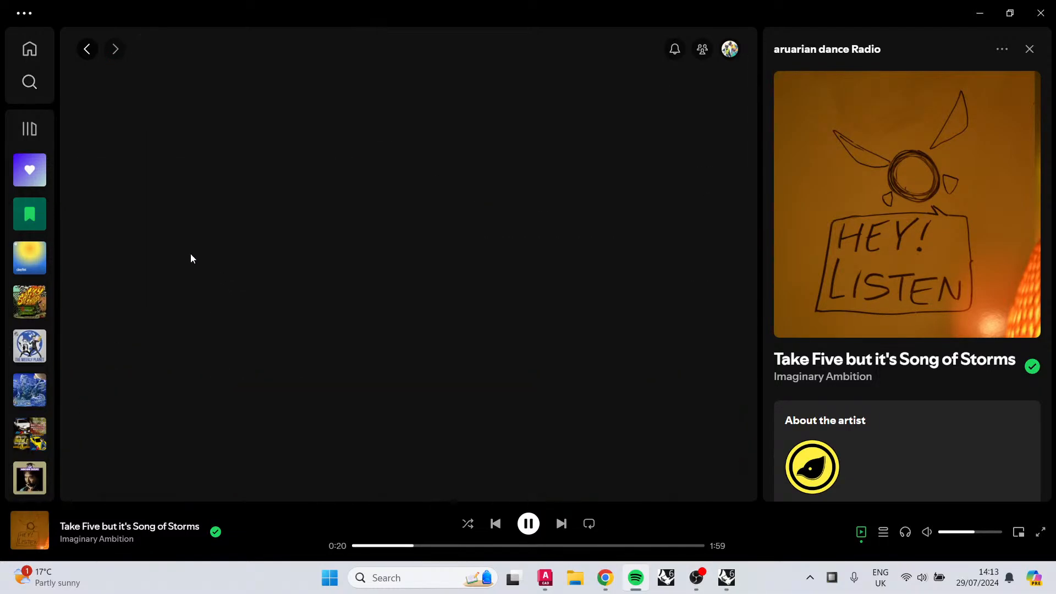
left_click(86, 50)
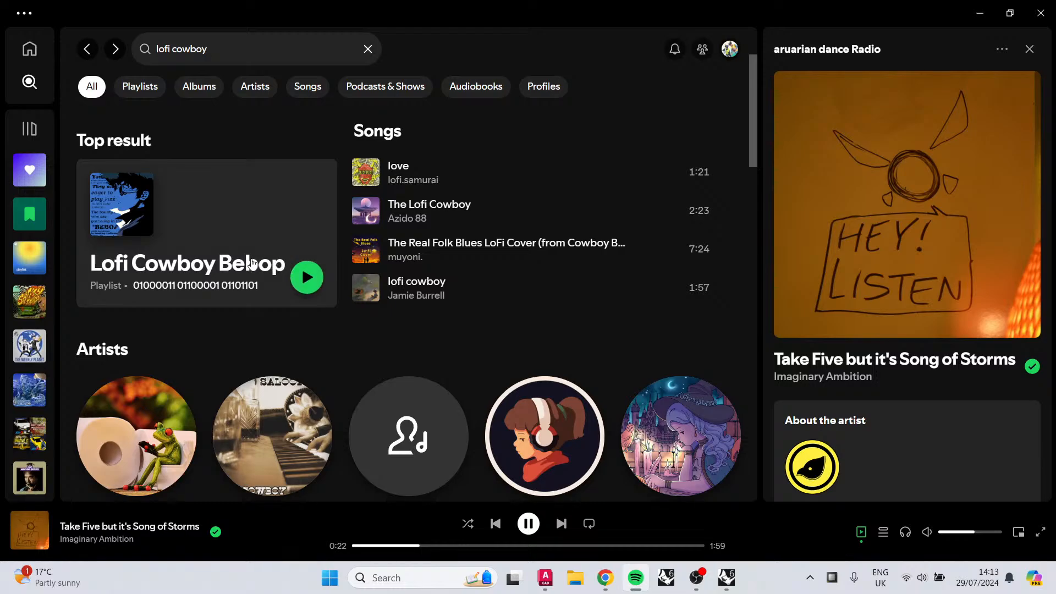
left_click(252, 263)
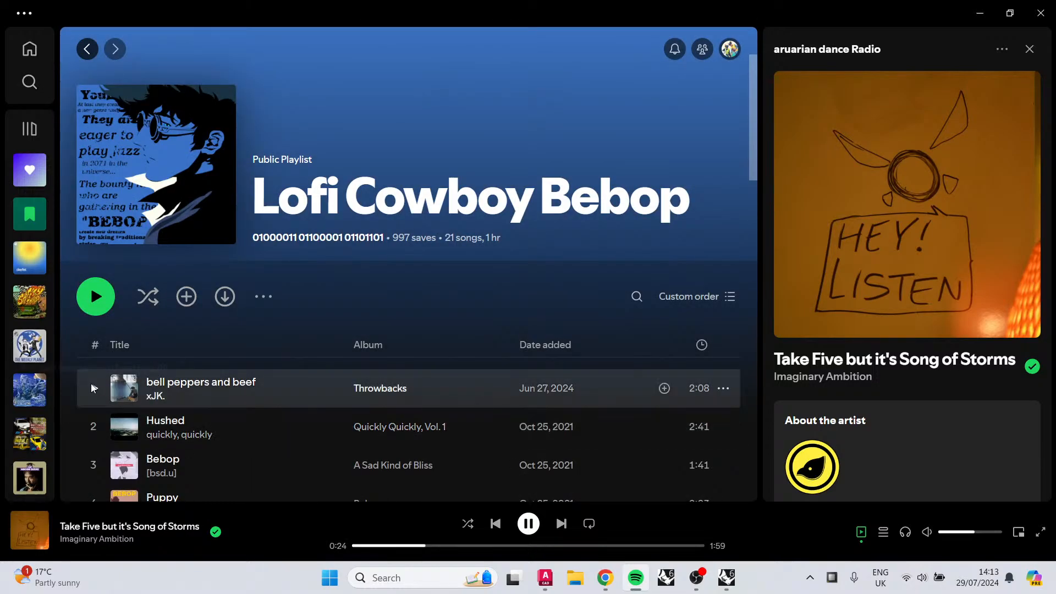
left_click(97, 387)
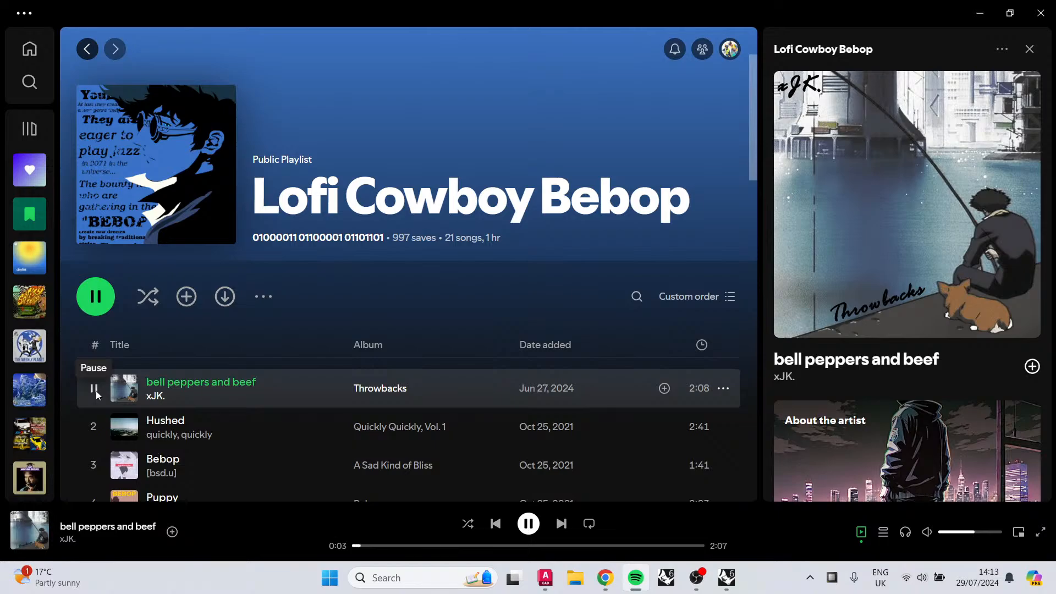
Step: Return to Rhino and inspect the circle curve and lower arch pieces in the Left view by selecting them
key("alt+Tab")
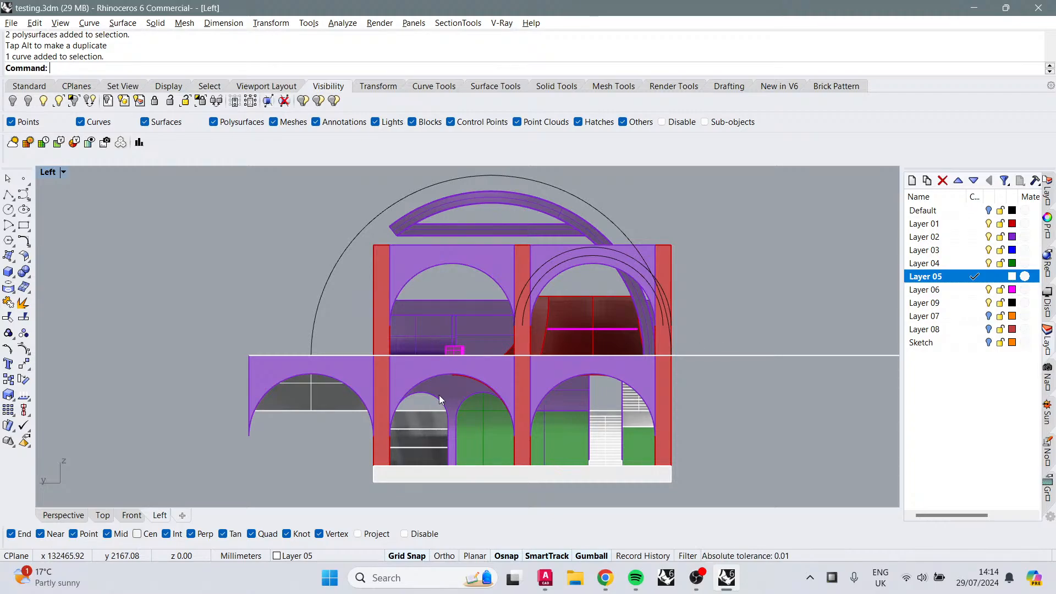
left_click(521, 176)
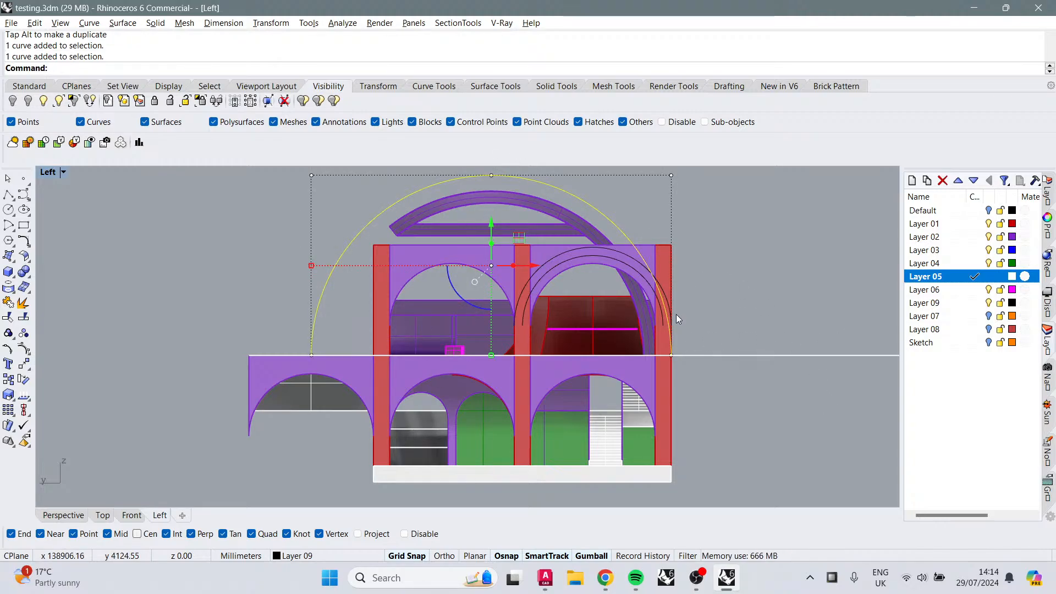
left_click(726, 293)
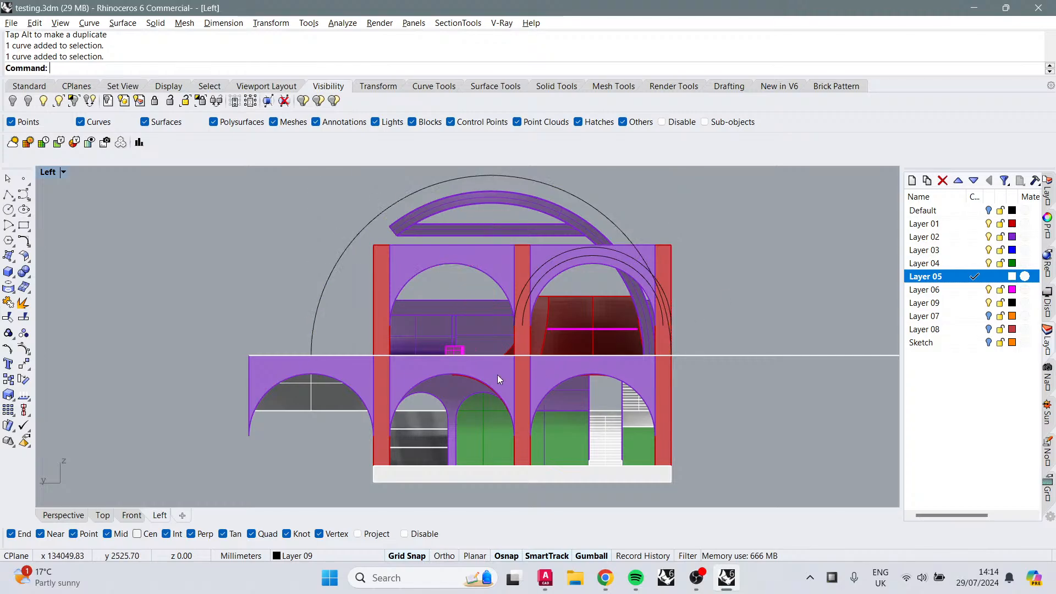
left_click(462, 391)
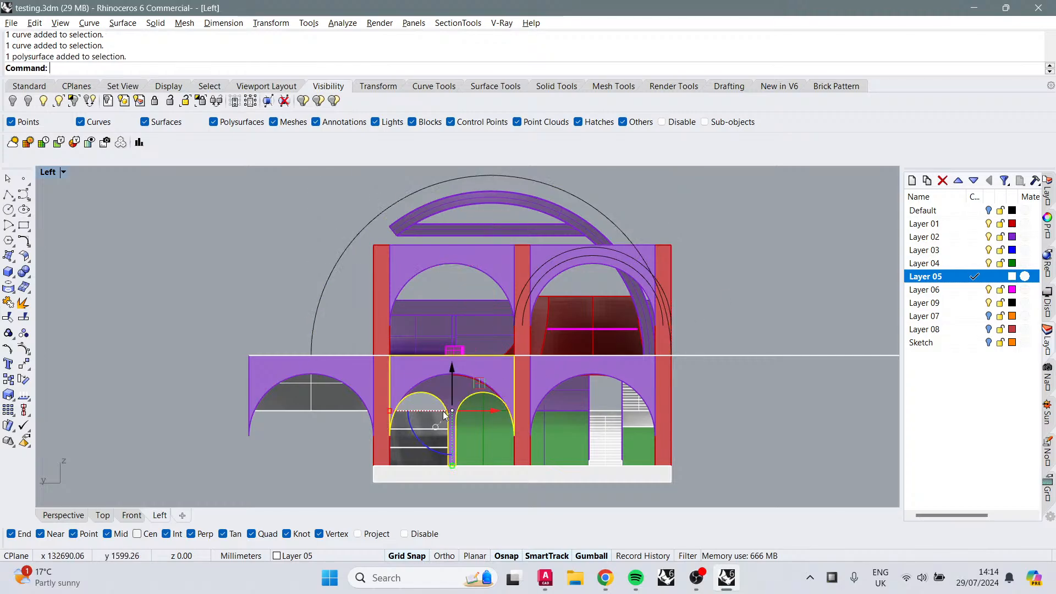
left_click(473, 371)
left_click(436, 369)
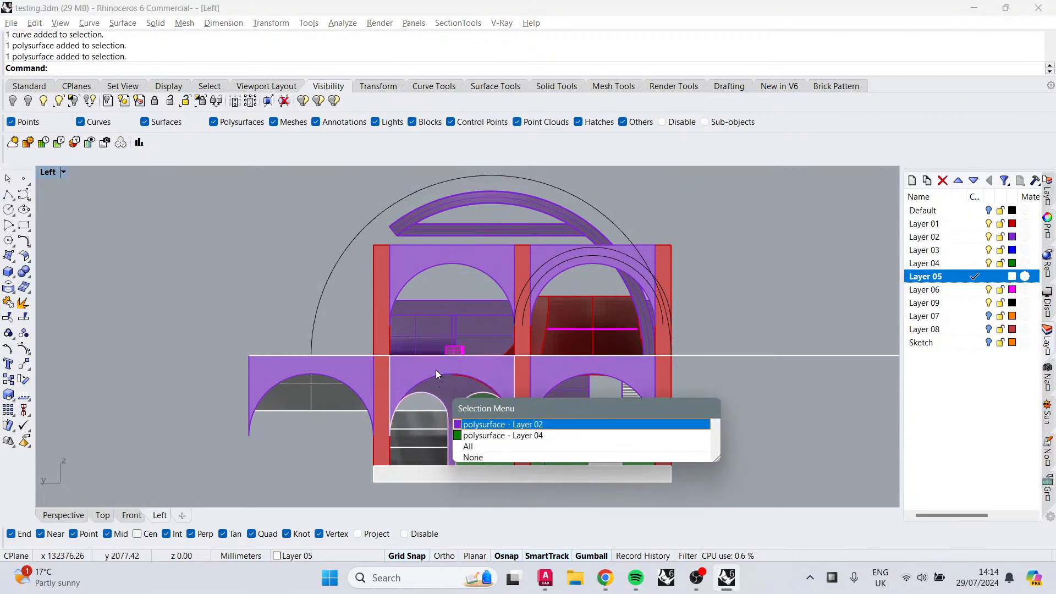
left_click(479, 425)
left_click(781, 284)
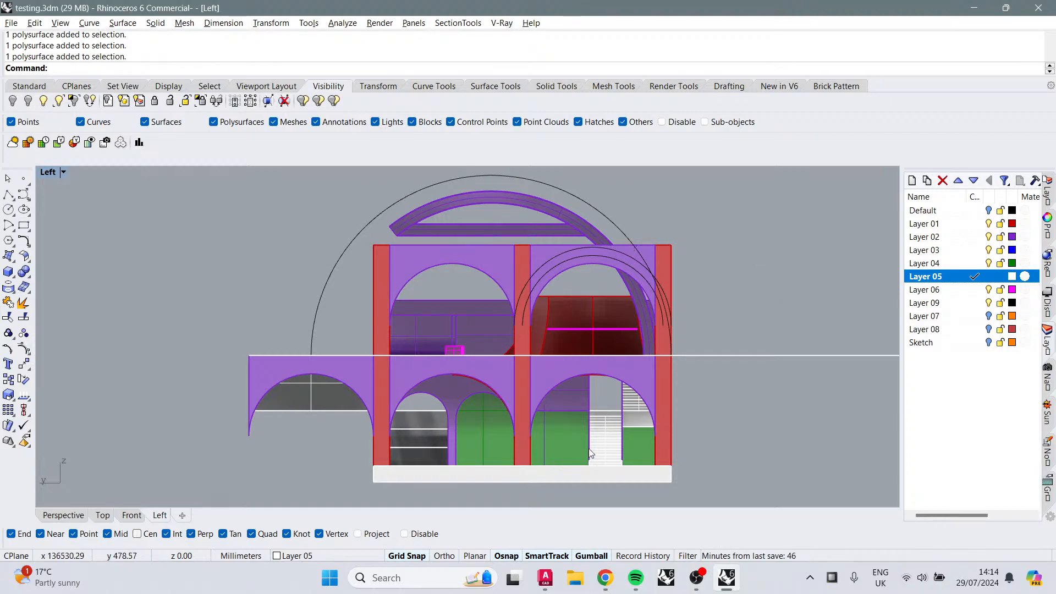
Step: Open a new browser tab and search Google Images for gothic windows
left_click(605, 577)
key("ctrl+t")
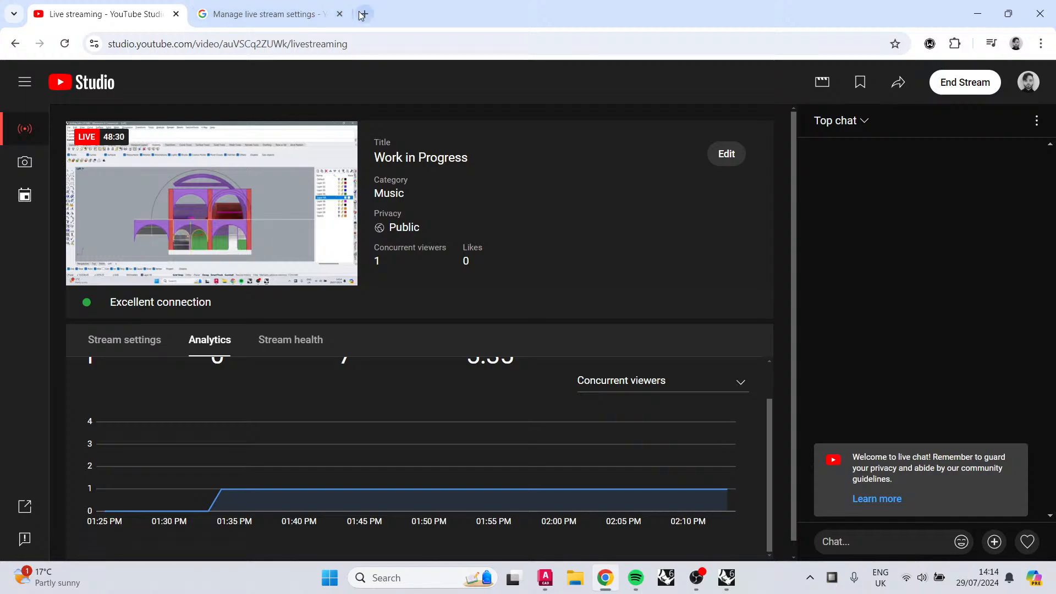
type("gothic windows")
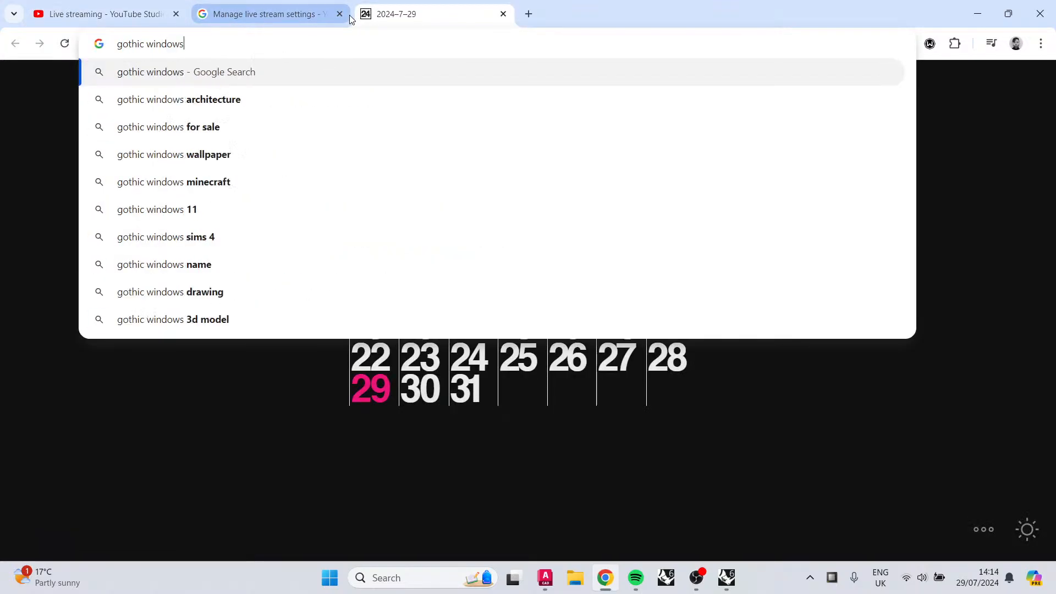
key("Return")
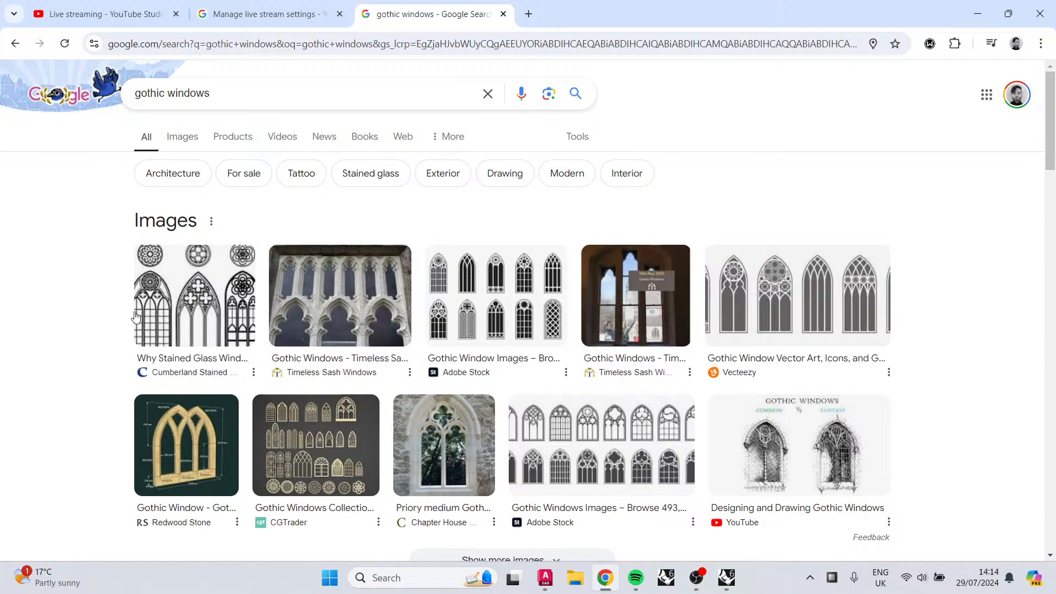
left_click(182, 137)
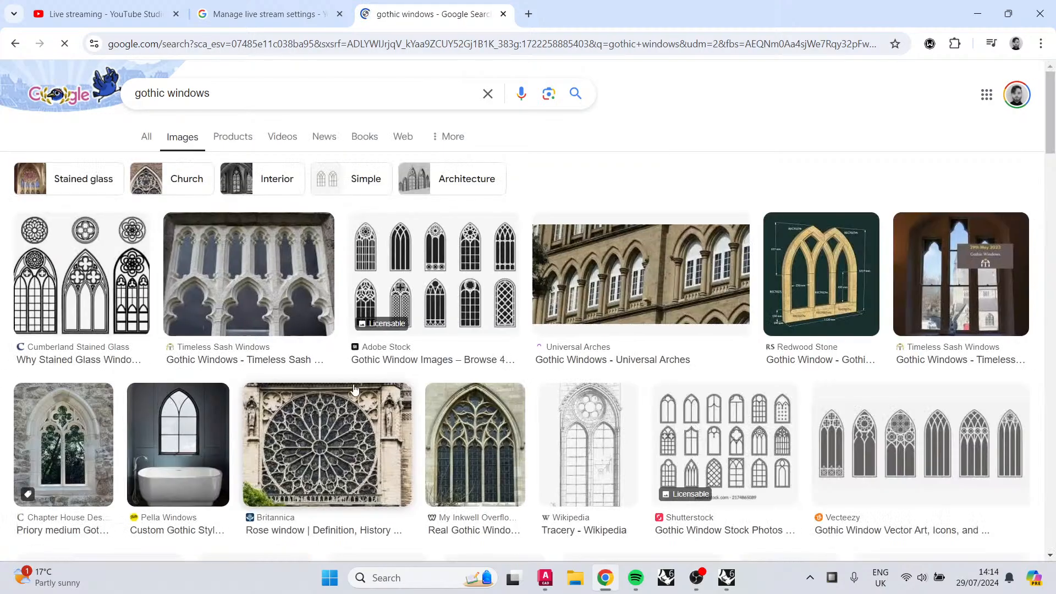
scroll(351, 353, "down", 1)
scroll(351, 354, "down", 2)
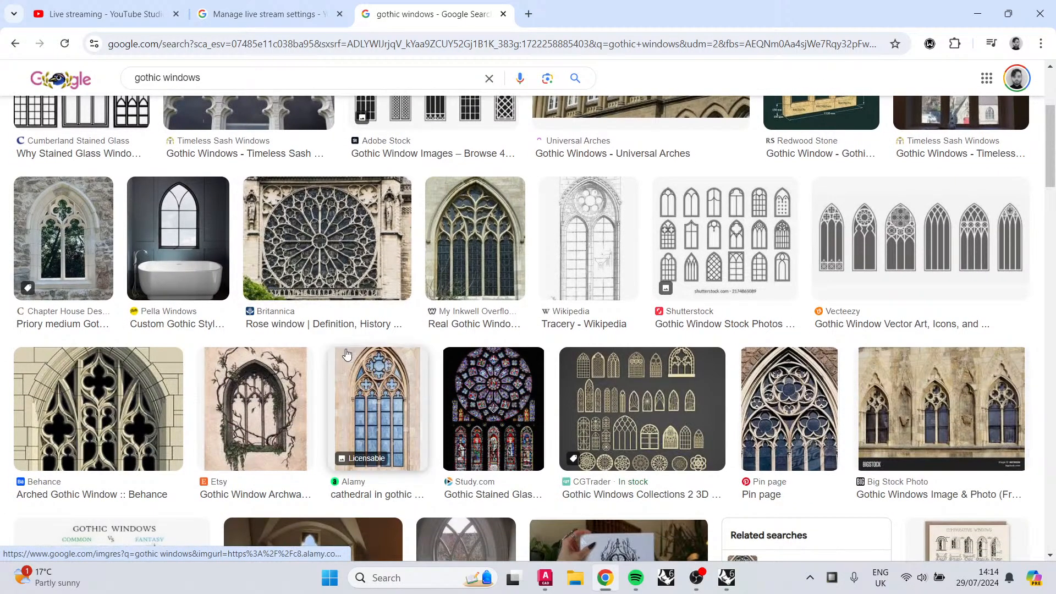
Step: Scroll through the gothic windows image results
scroll(346, 354, "down", 1)
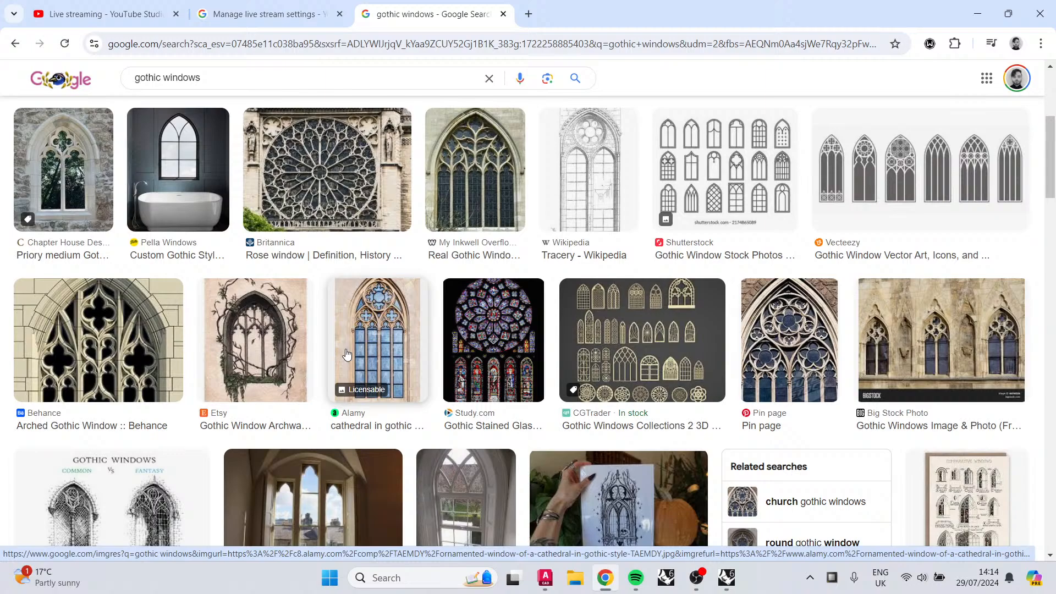
scroll(341, 349, "down", 2)
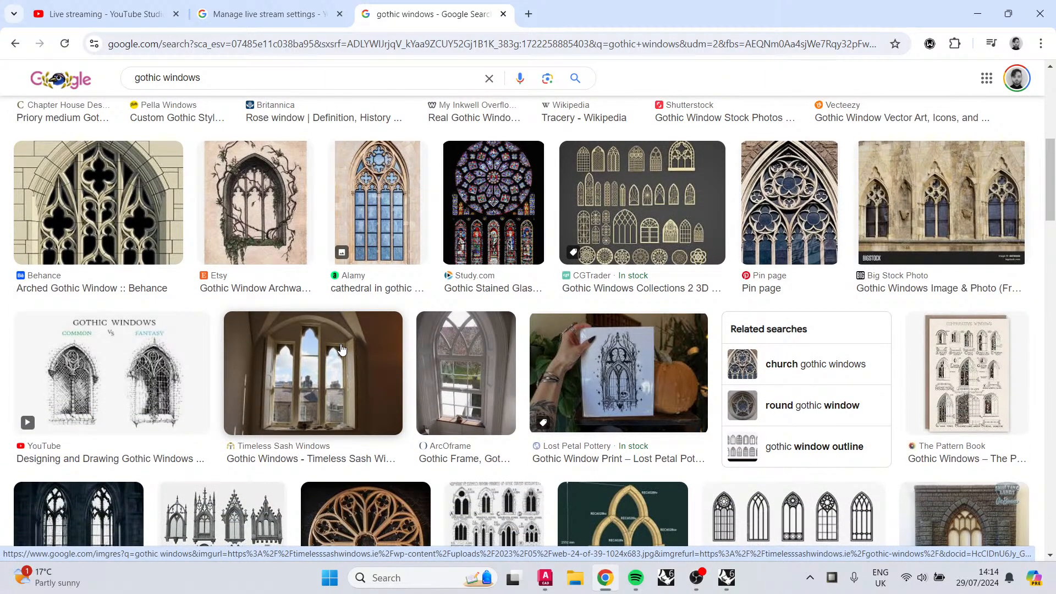
scroll(340, 349, "down", 2)
scroll(341, 349, "down", 1)
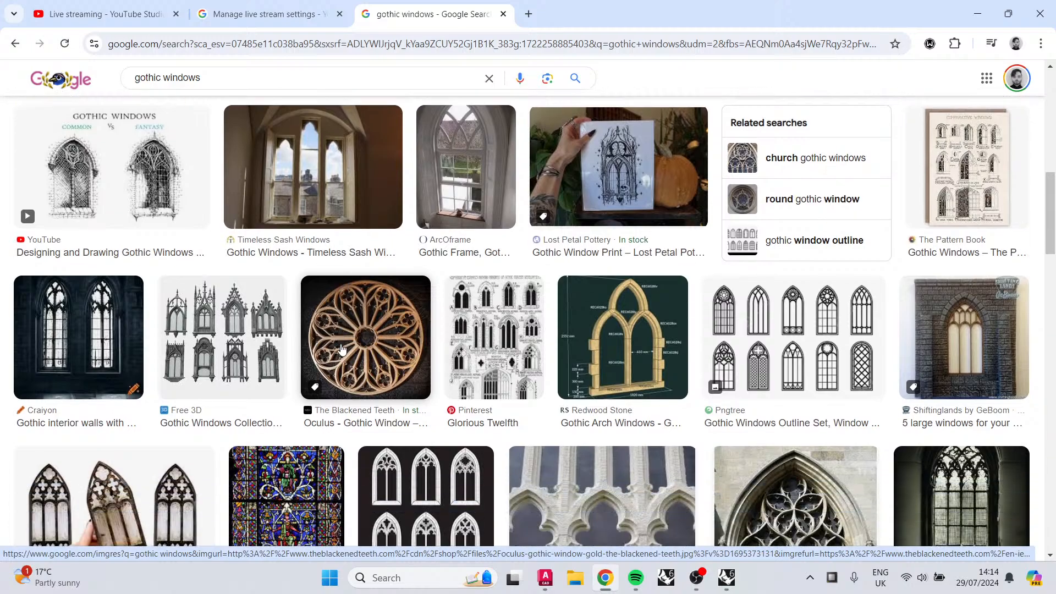
scroll(341, 349, "down", 4)
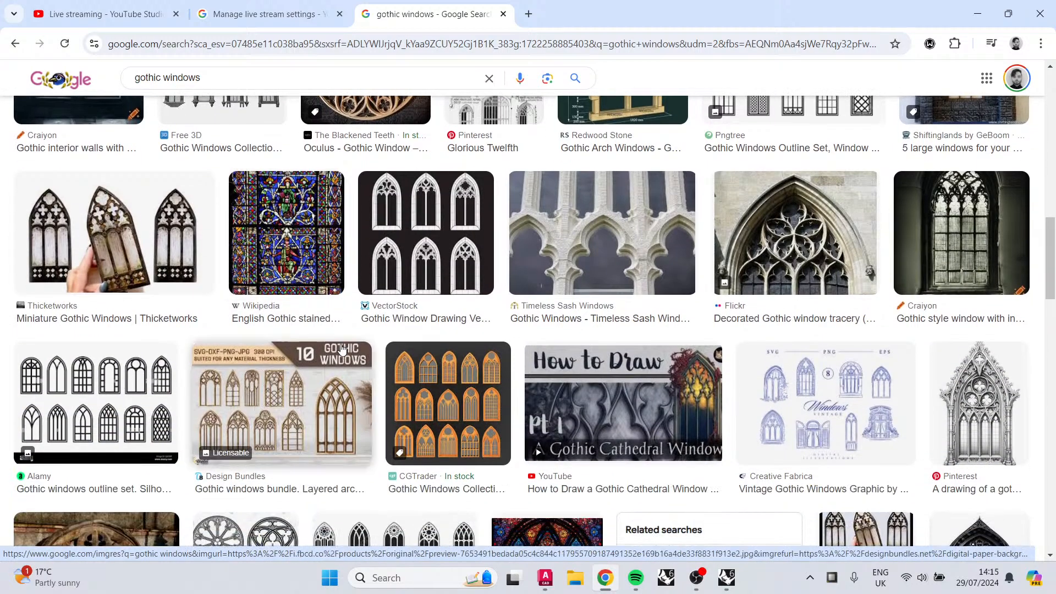
scroll(341, 349, "down", 5)
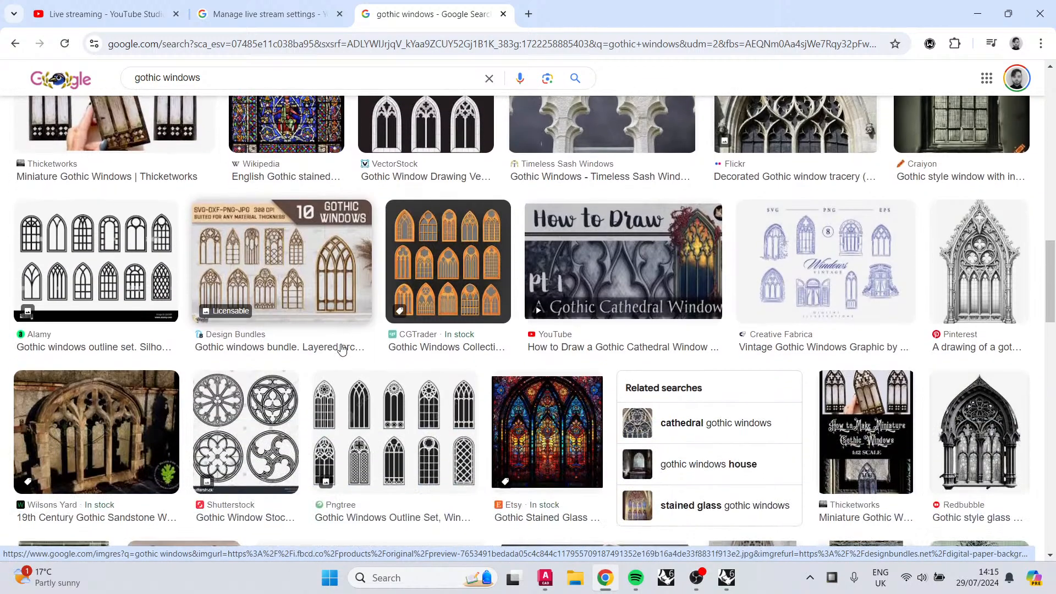
scroll(330, 345, "down", 4)
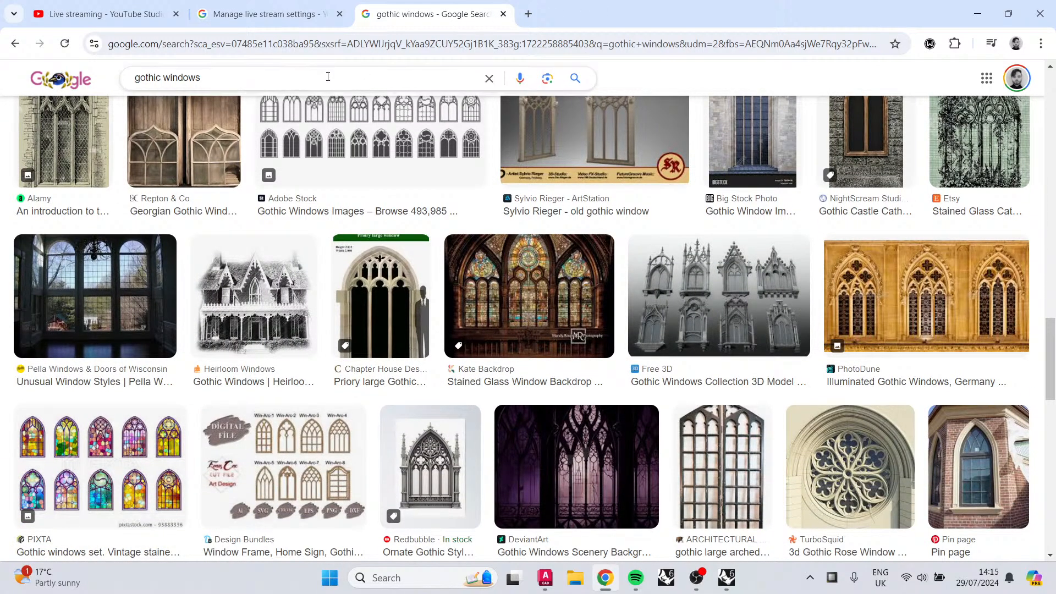
Step: Replace the image search with islamic arches
left_click_drag(328, 76, 21, 126)
type("i")
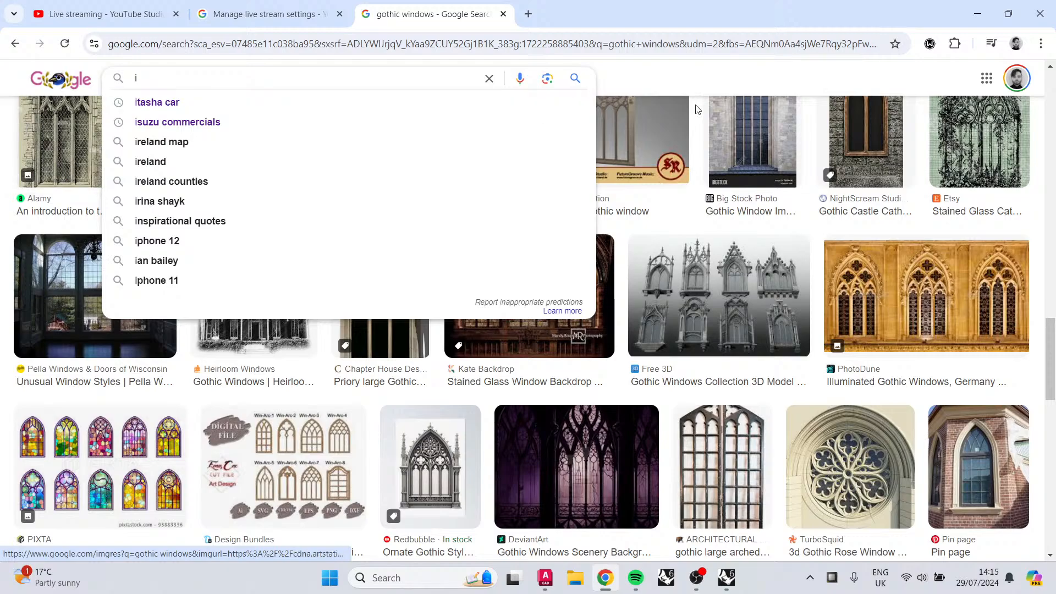
type("slami")
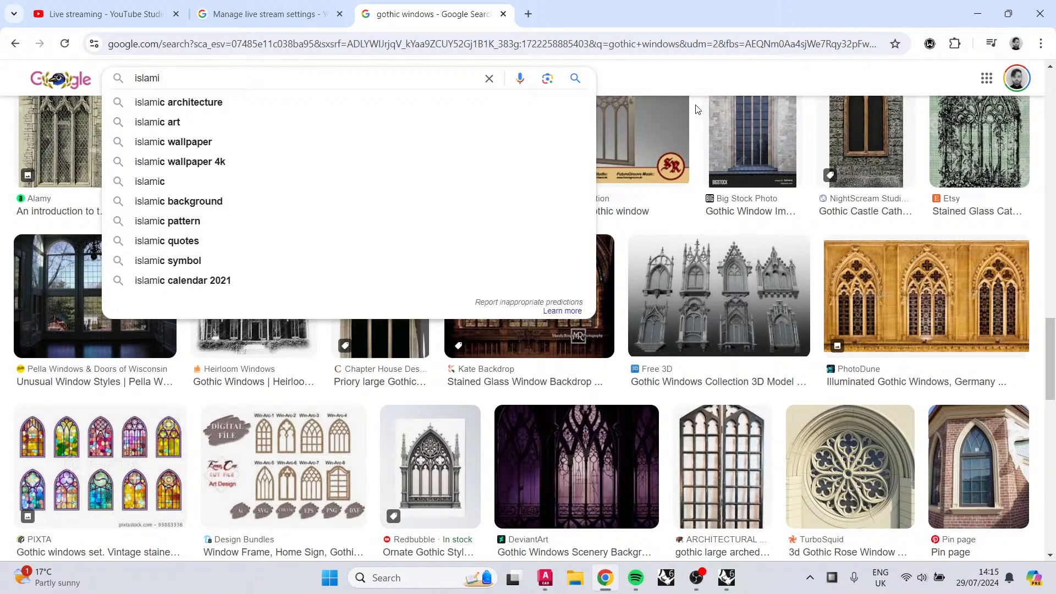
type("c arches")
key("Return")
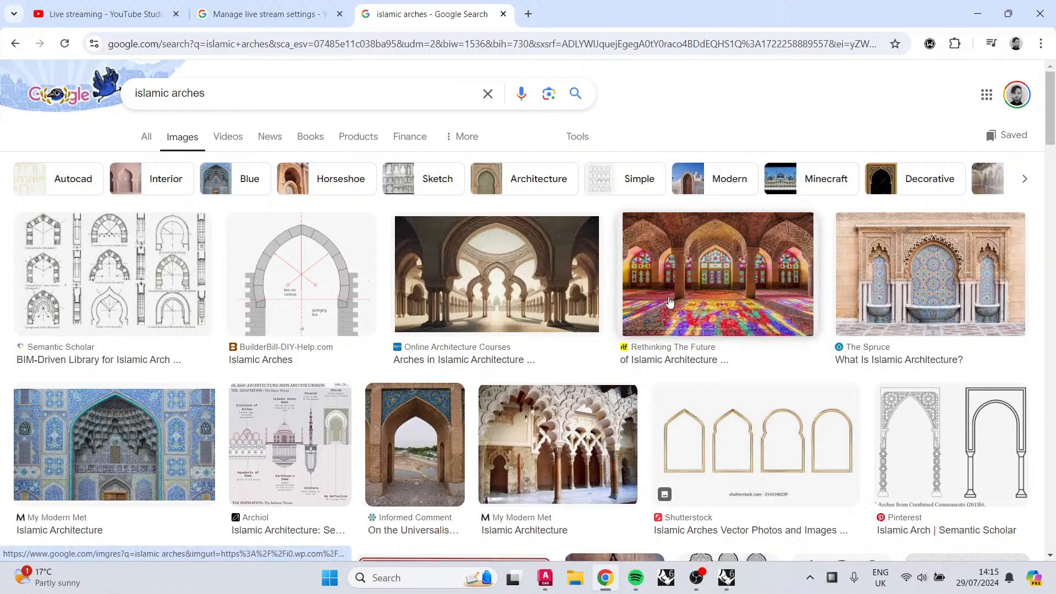
Step: Browse the islamic arches results and open the Wikipedia Islamic architecture image preview
scroll(668, 297, "down", 5)
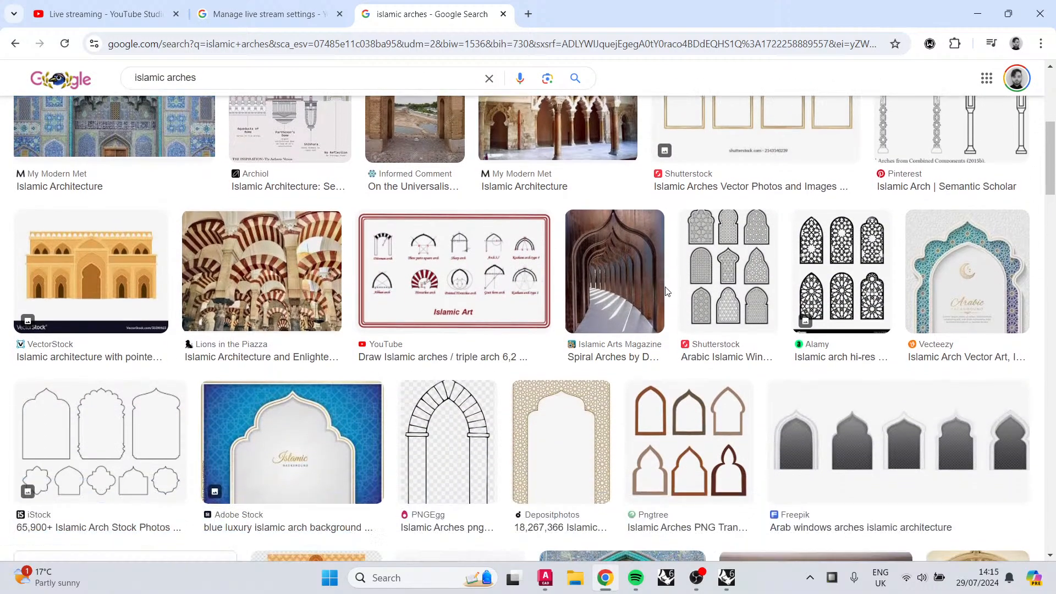
scroll(665, 291, "down", 5)
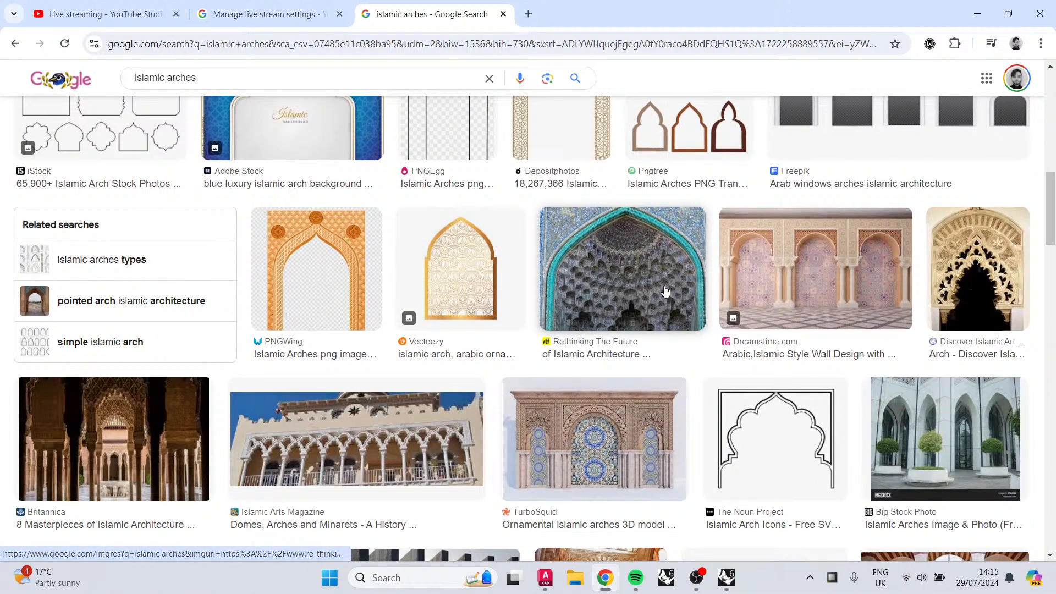
scroll(665, 292, "down", 5)
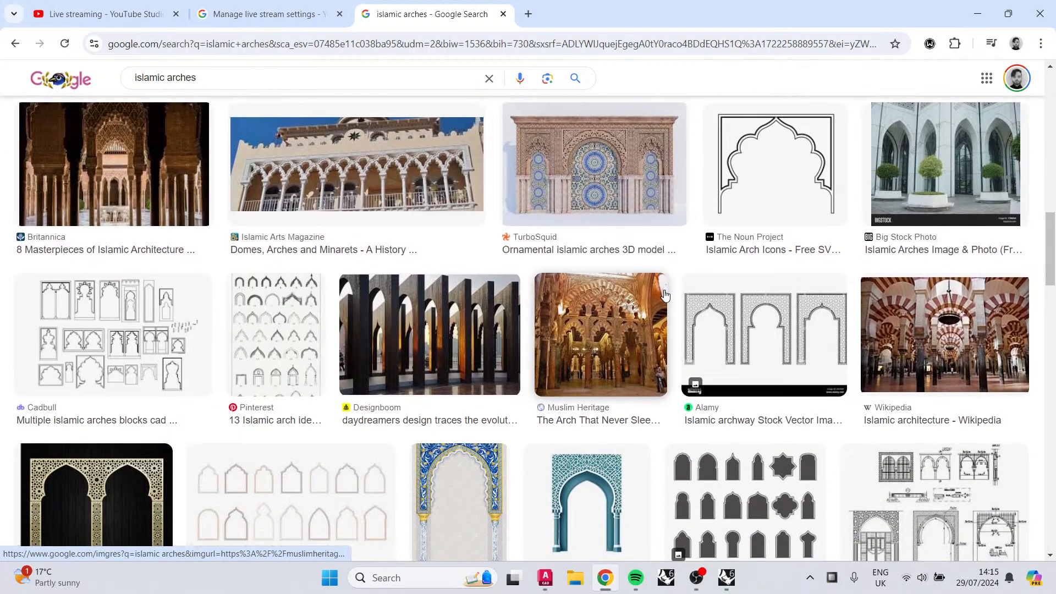
left_click(984, 333)
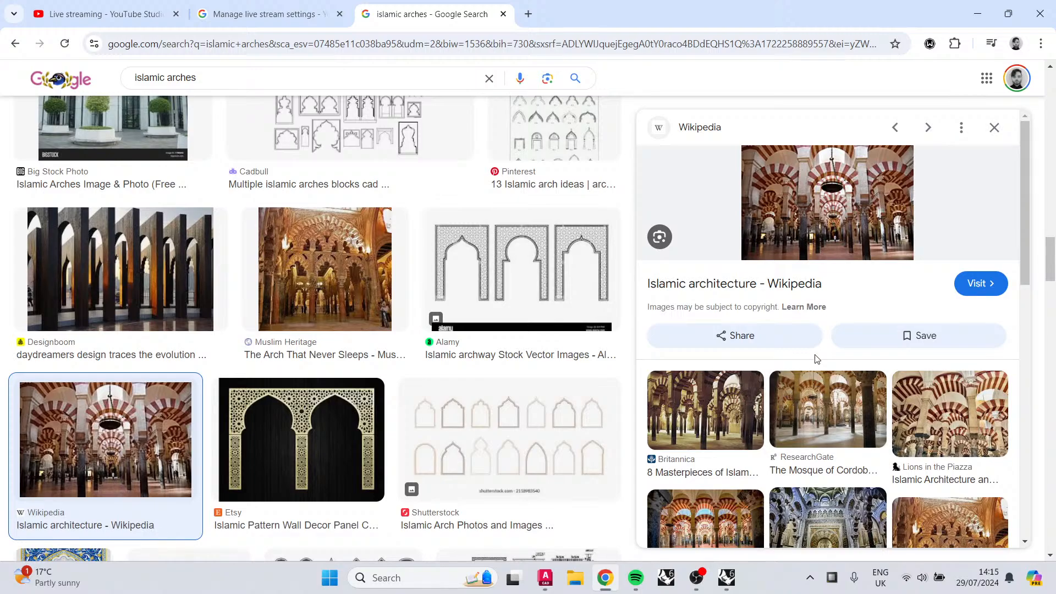
scroll(321, 435, "down", 7)
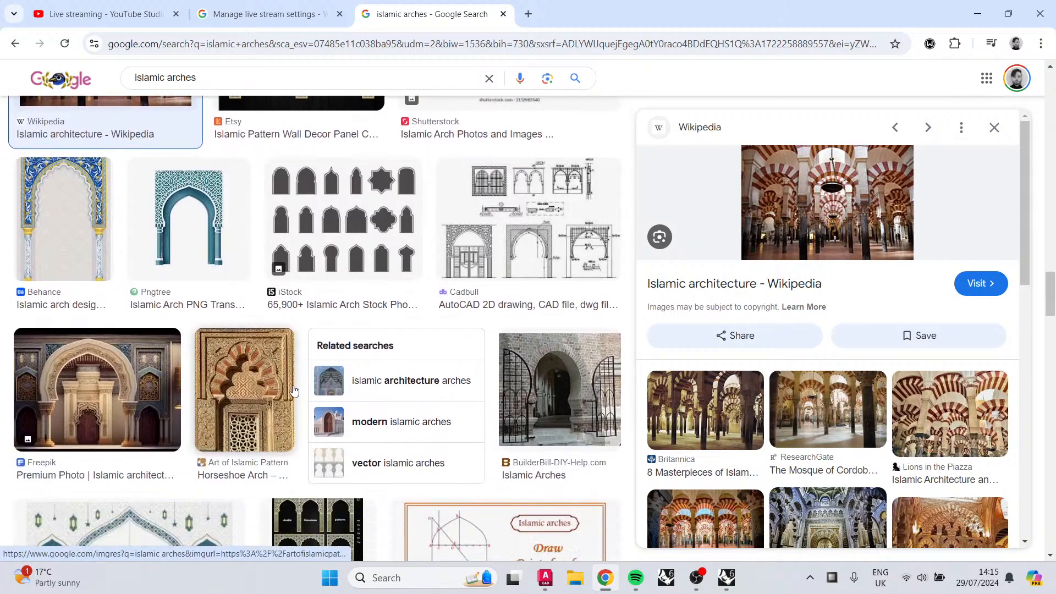
scroll(294, 390, "down", 5)
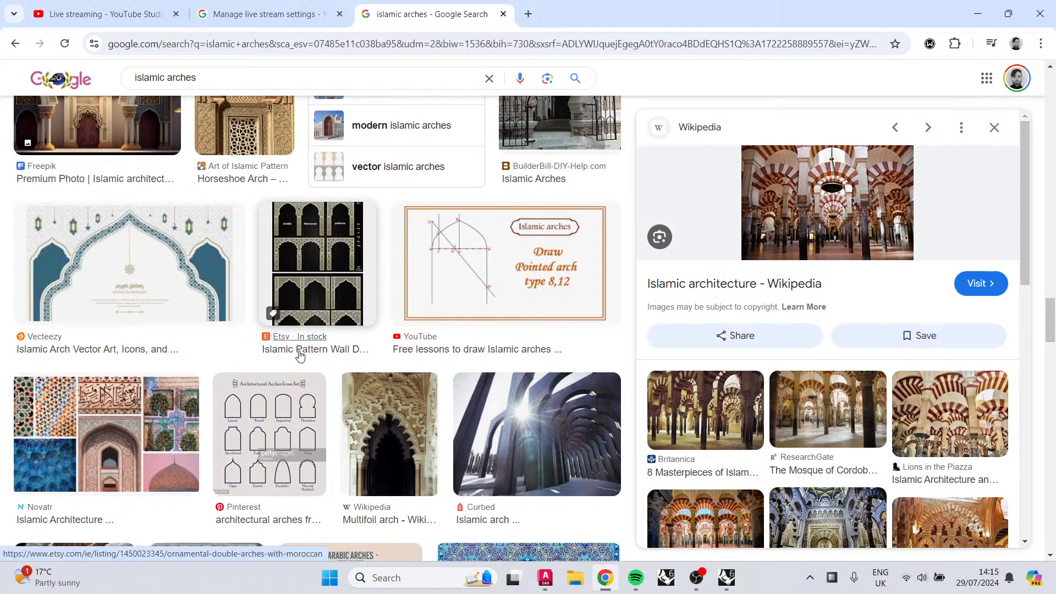
scroll(279, 337, "down", 6)
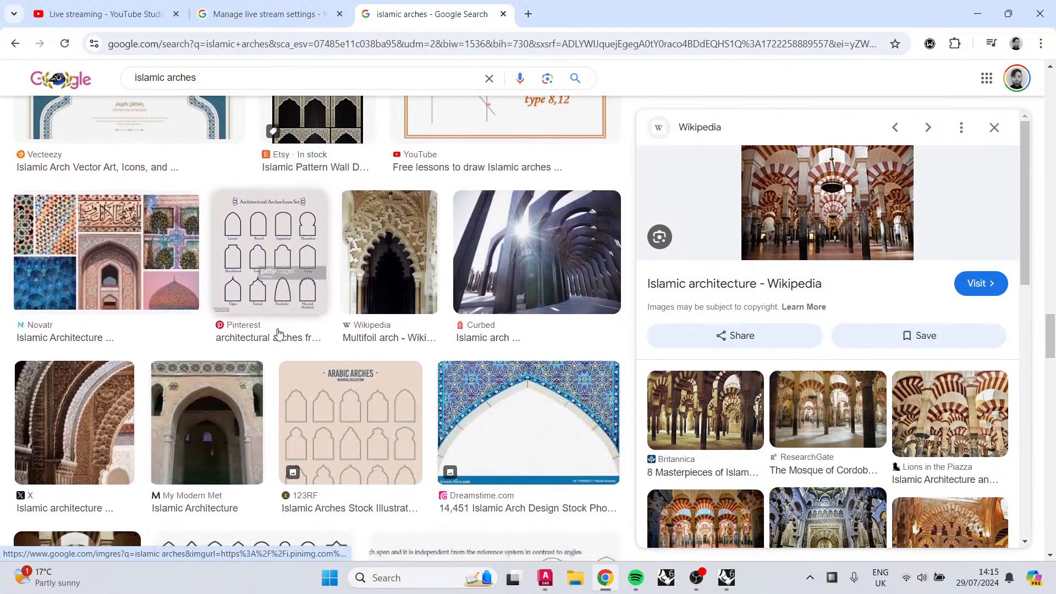
scroll(278, 333, "down", 3)
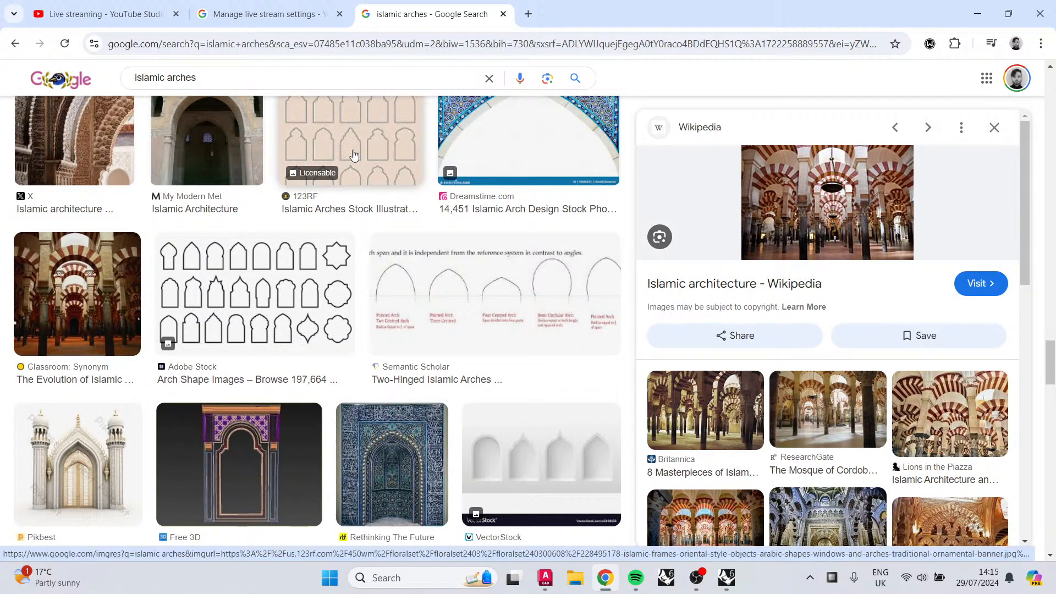
Step: Search Google Images for sims 4 arch windows and scroll through the results
left_click(264, 78)
type("sims")
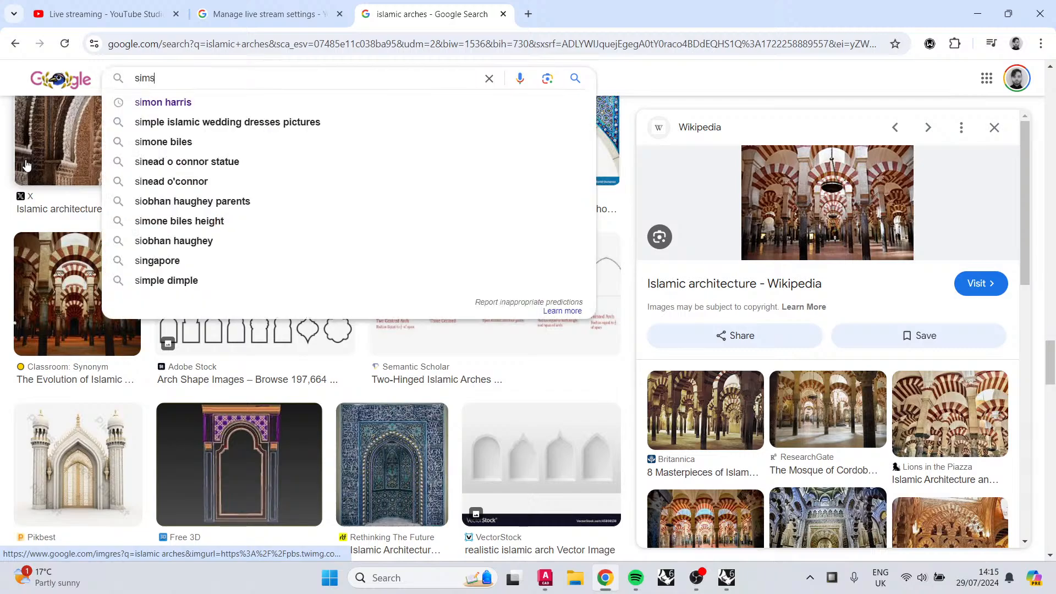
type(" 4 ar")
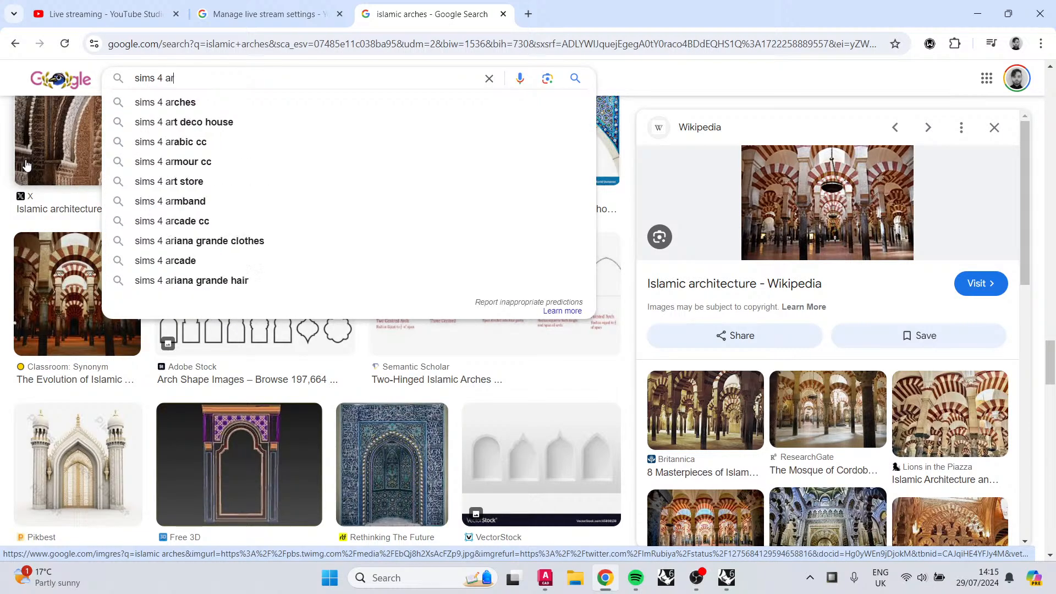
type("ch windows")
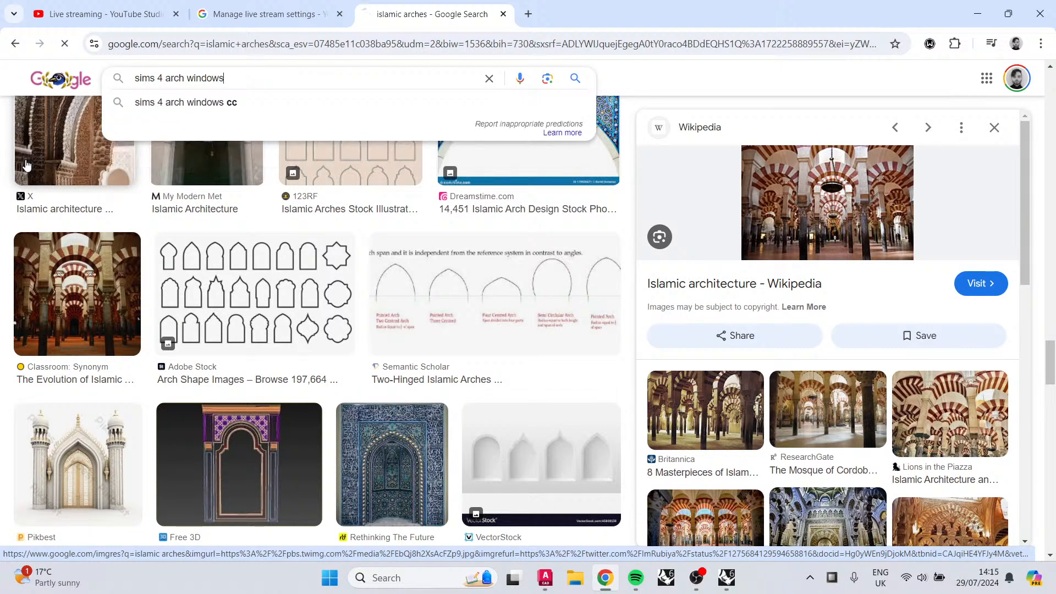
key("Return")
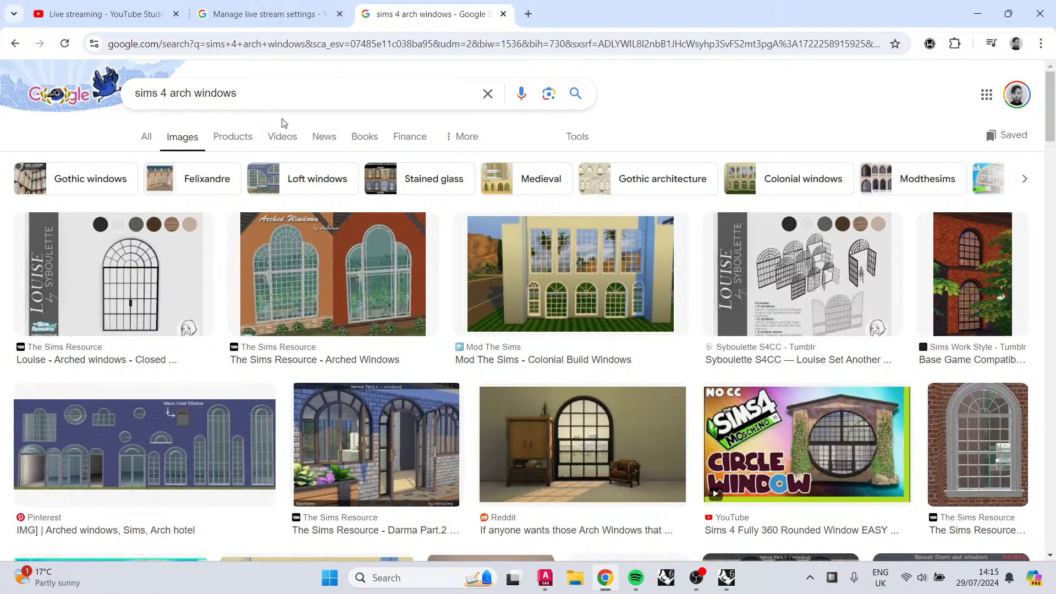
scroll(283, 123, "down", 8)
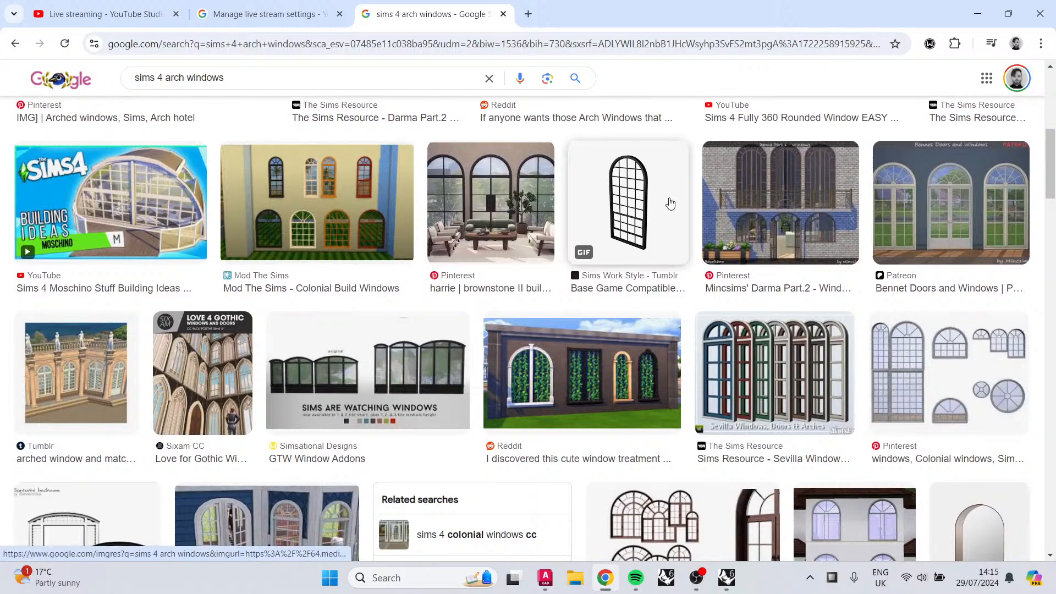
scroll(626, 258, "down", 4)
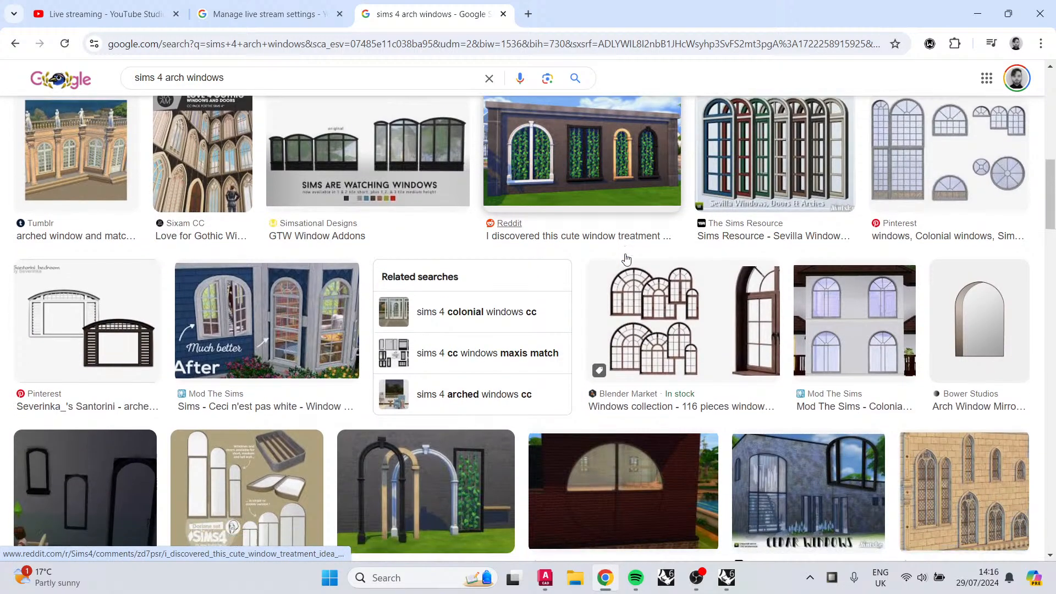
scroll(626, 258, "down", 5)
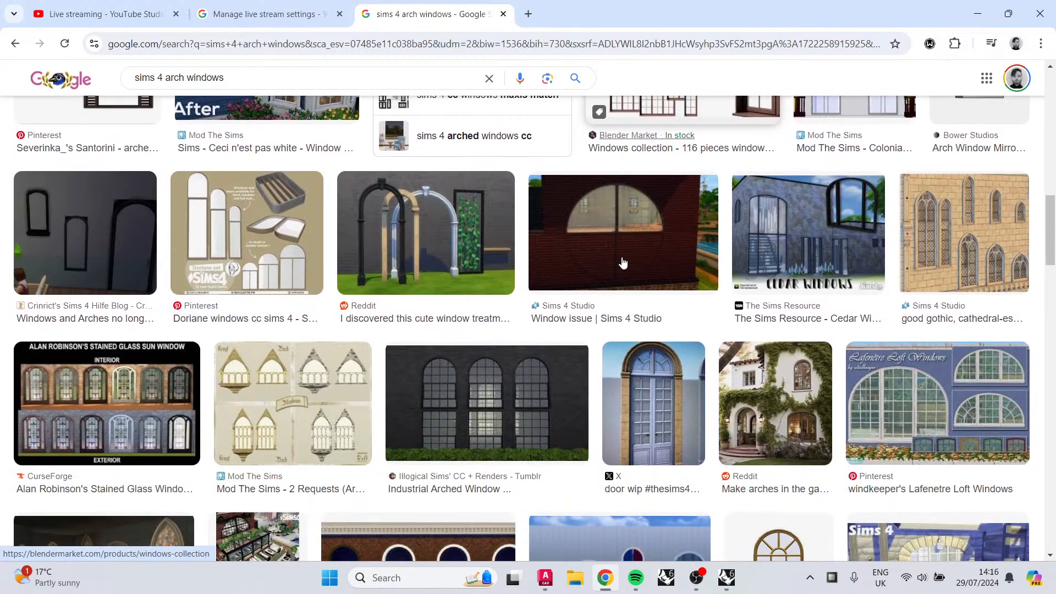
scroll(623, 263, "down", 7)
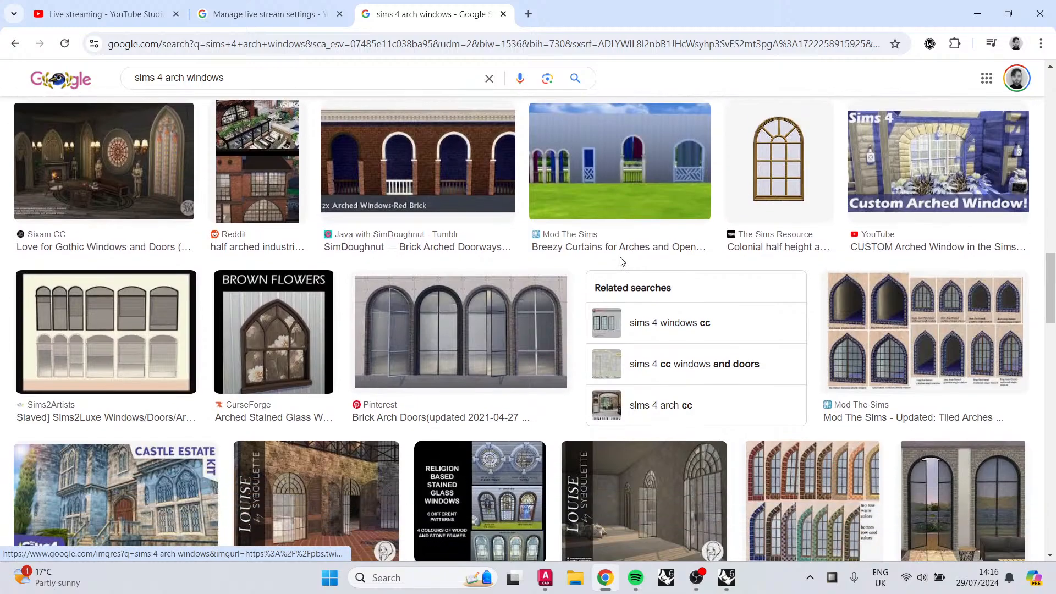
scroll(622, 262, "down", 6)
Step: Return to Rhino and select a lower arch polysurface on Layer 02 in the Left view, then clear the selection
key("alt+Tab")
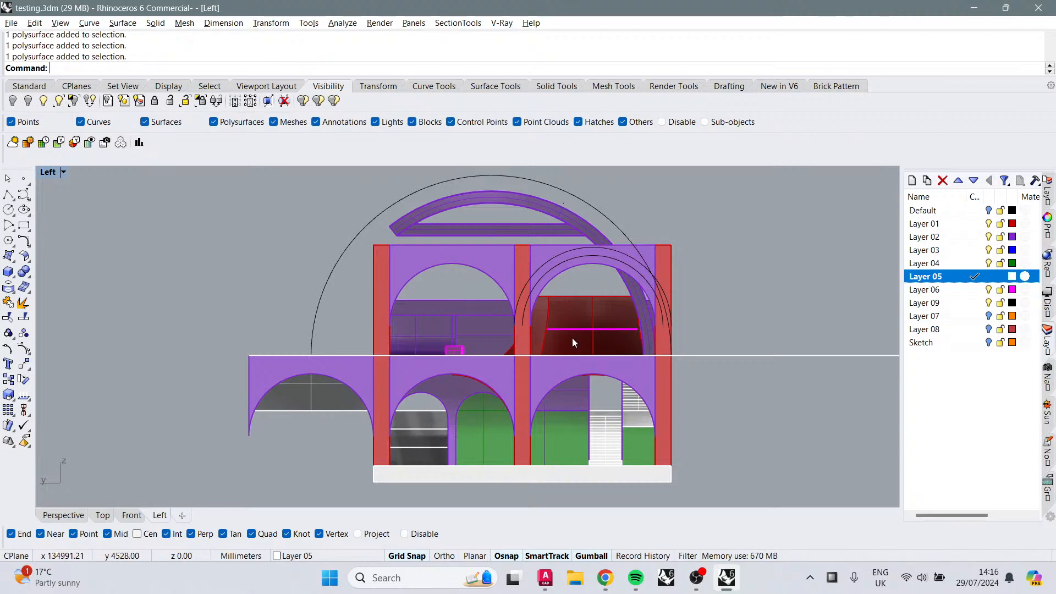
right_click_drag(453, 490, 443, 468)
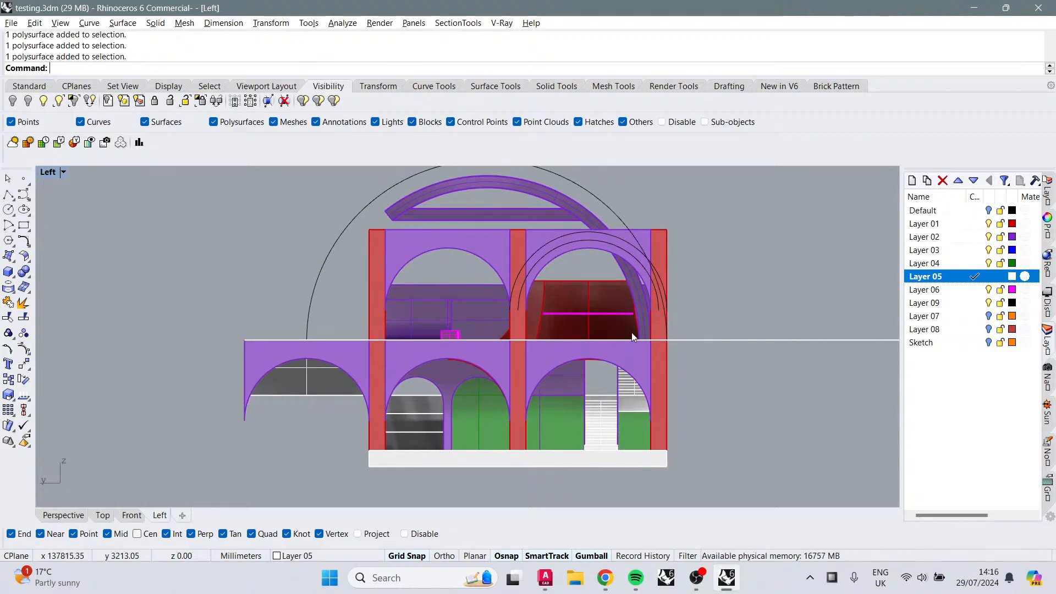
right_click_drag(631, 333, 651, 360)
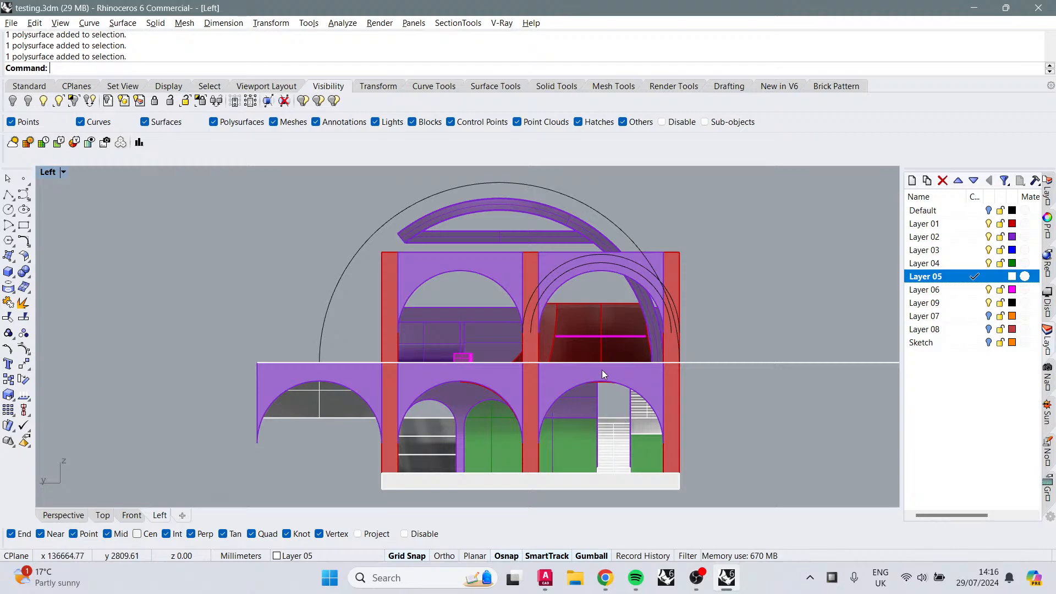
left_click(598, 387)
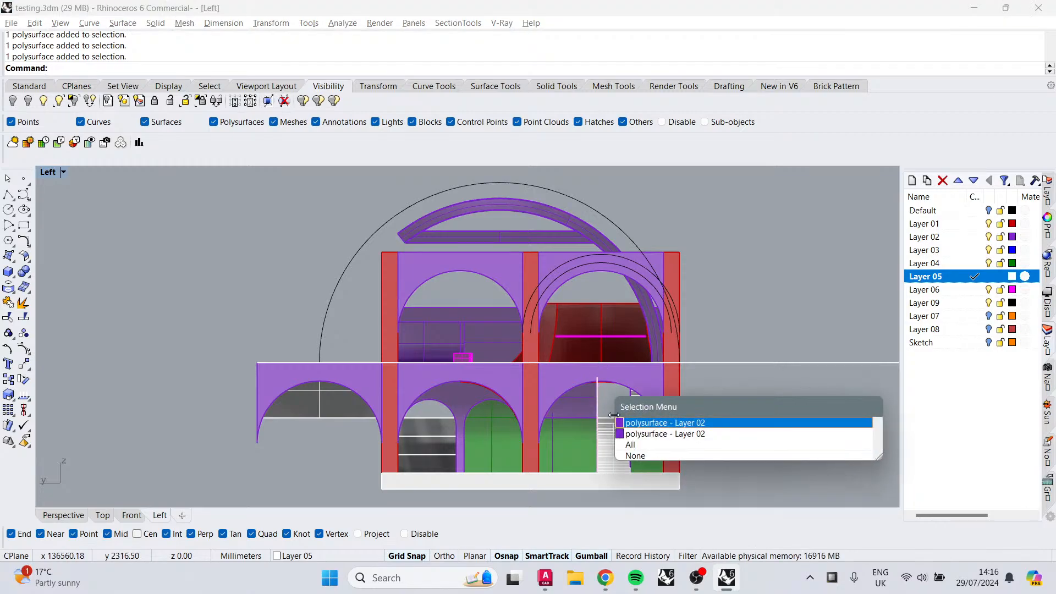
left_click(639, 423)
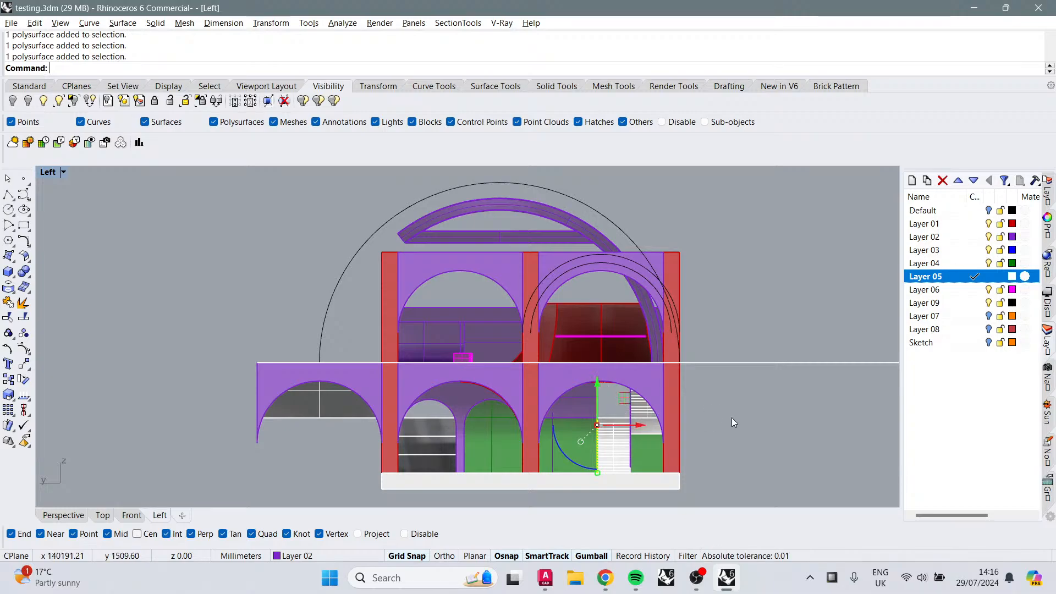
left_click(773, 325)
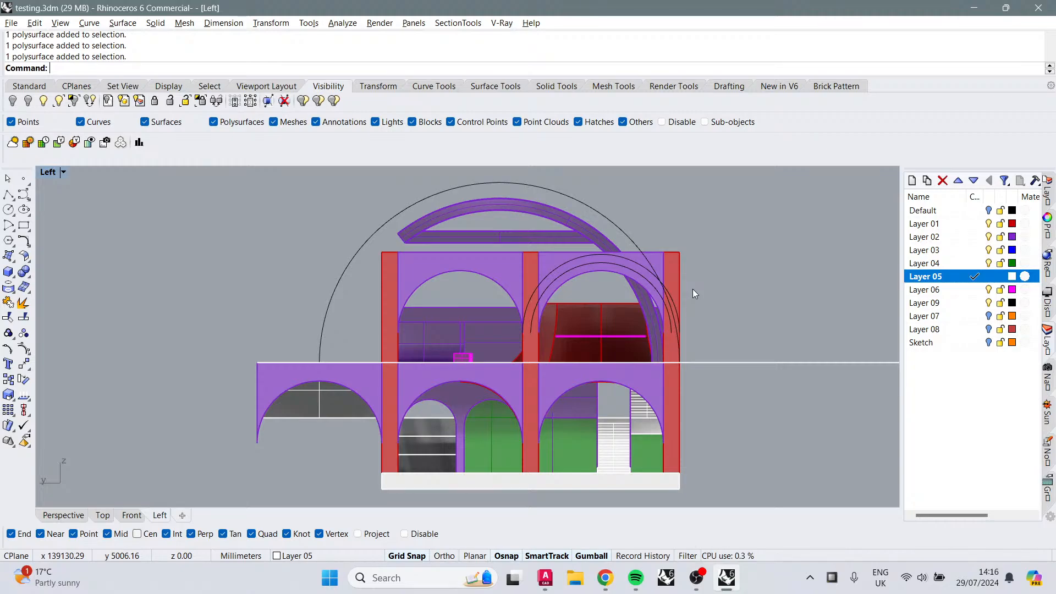
Step: Switch to the Perspective view and toggle Layers 04, 03 and 02 off and back on to inspect the arcade
left_click(68, 513)
right_click_drag(346, 420, 1052, 293)
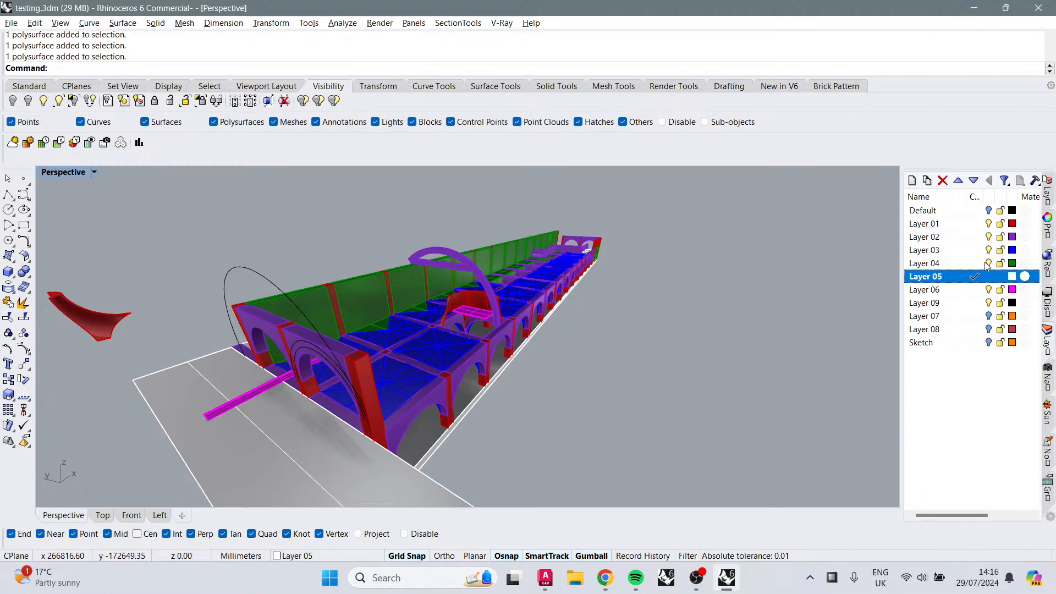
left_click(988, 263)
left_click(988, 264)
left_click(988, 250)
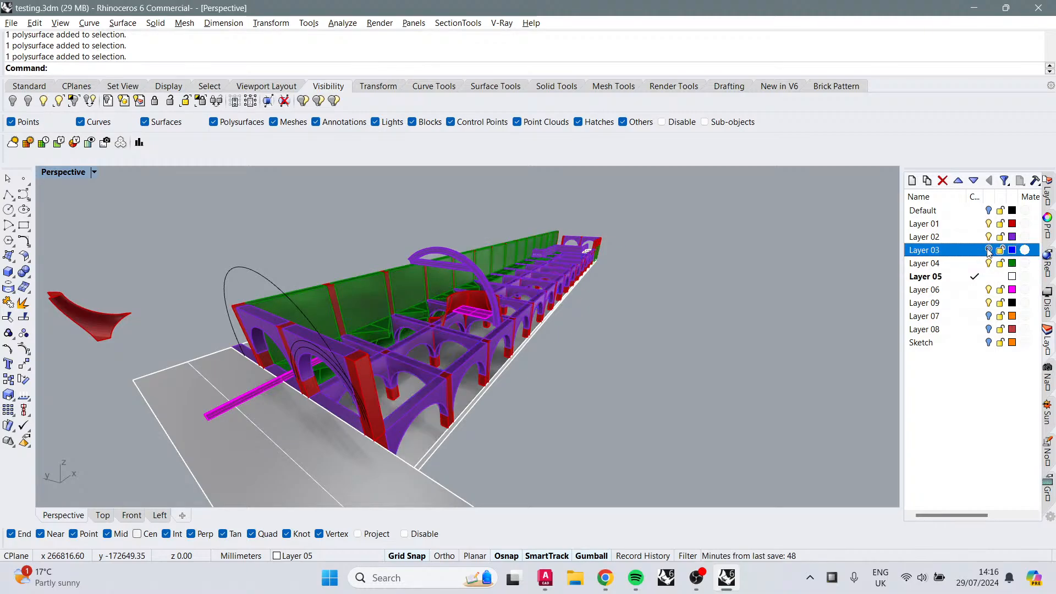
left_click(989, 250)
left_click(988, 237)
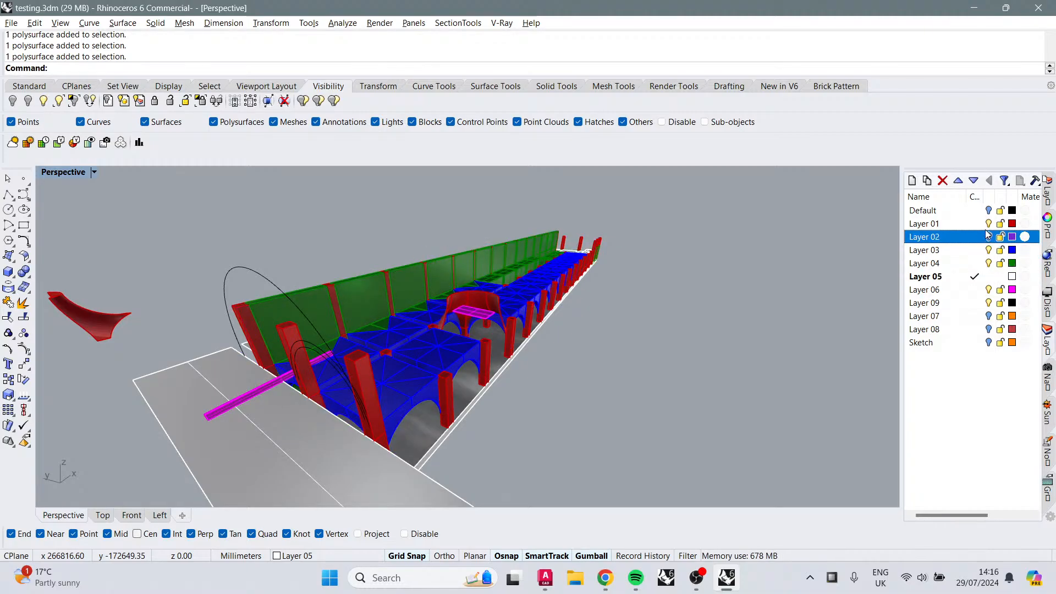
left_click(988, 237)
right_click_drag(539, 281, 642, 290)
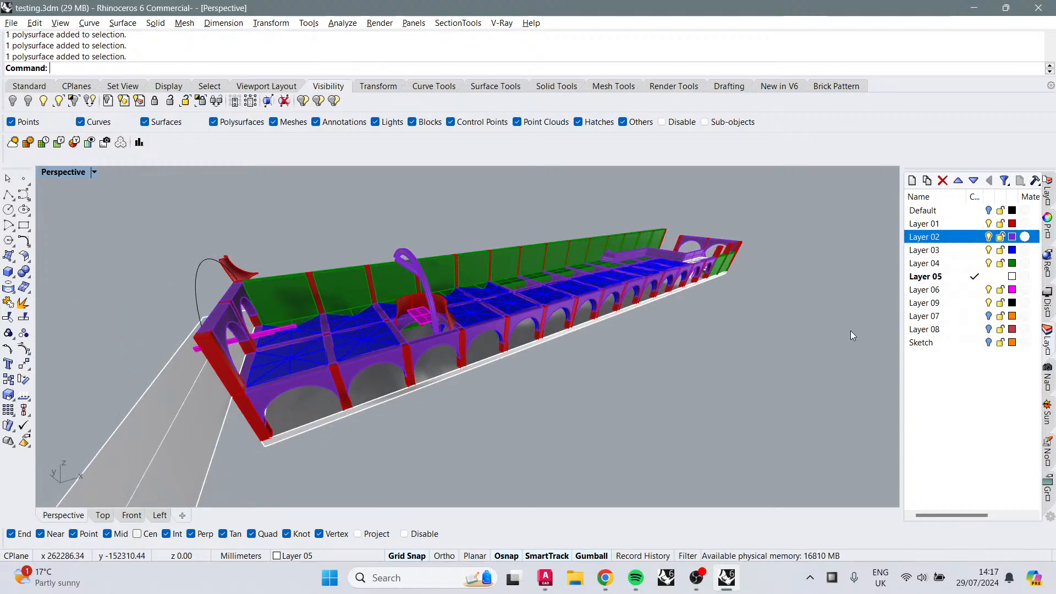
Step: Orbit and zoom into the arcade roof to examine where the vaults meet the arch walls
right_click_drag(650, 343, 708, 321)
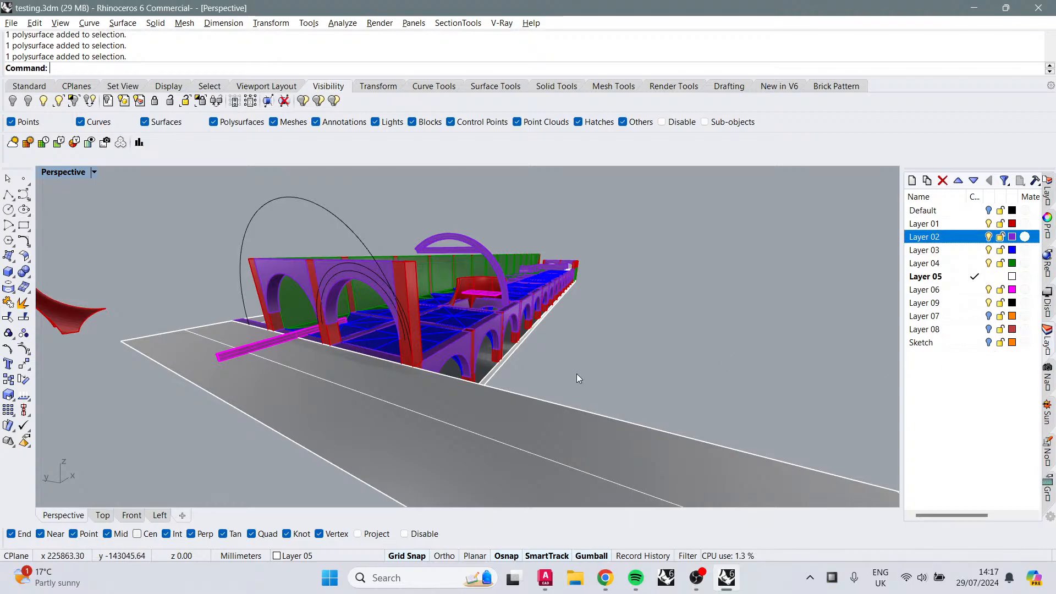
right_click_drag(573, 377, 746, 362)
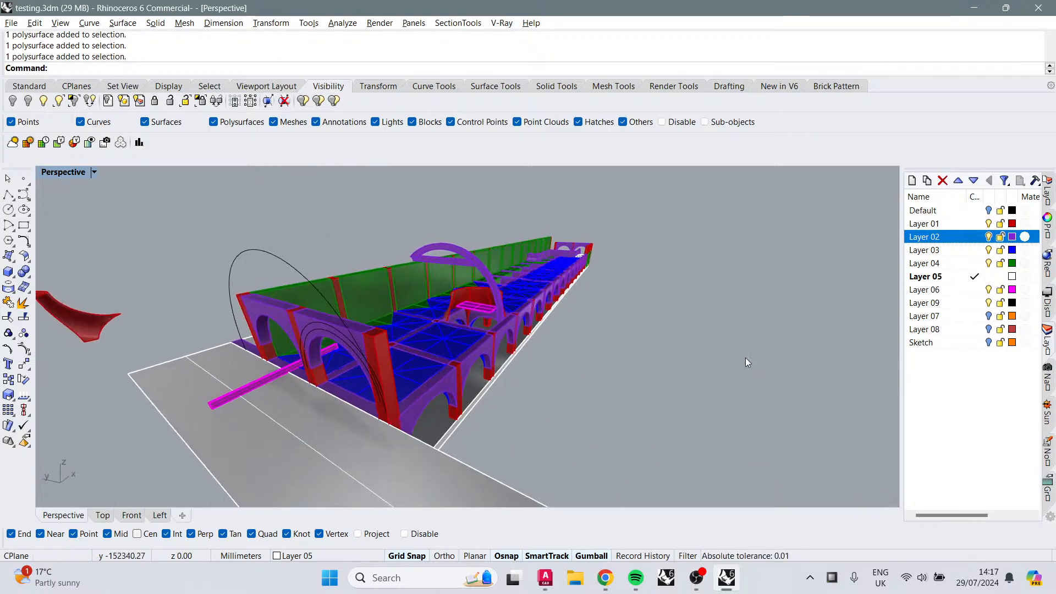
left_click(988, 343)
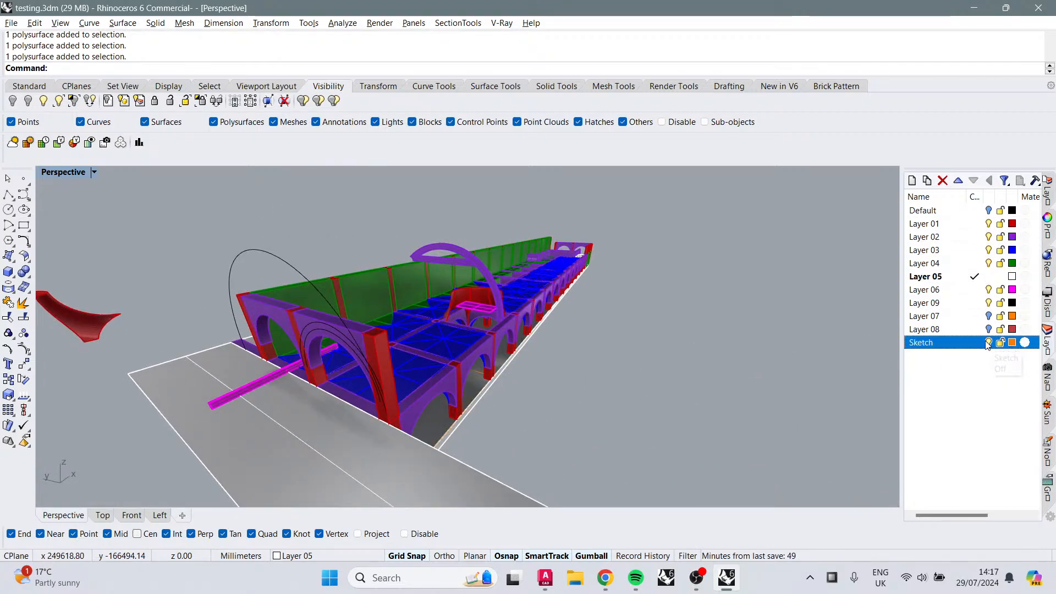
left_click(989, 318)
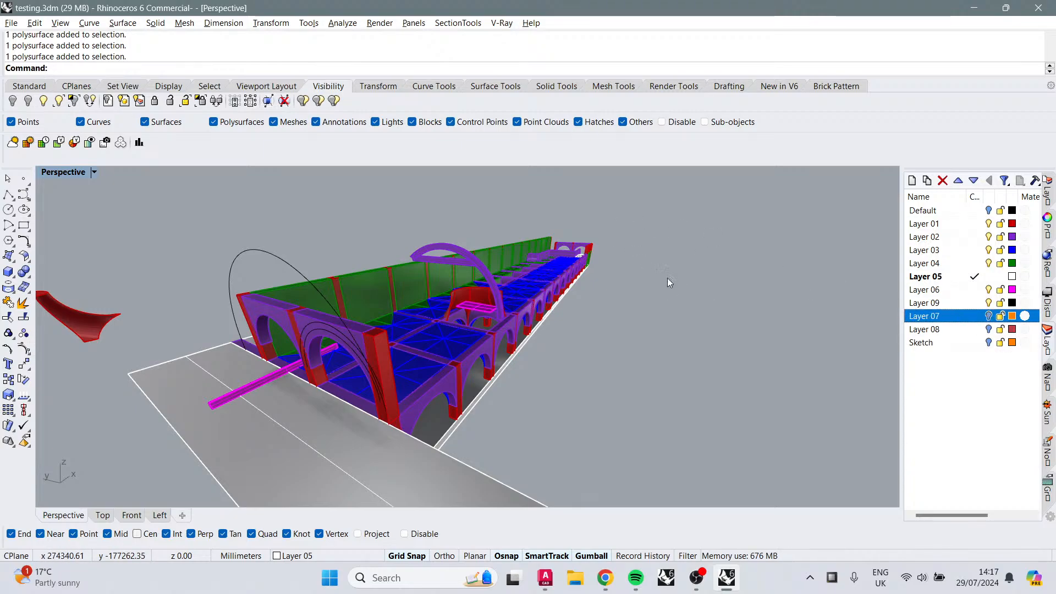
scroll(621, 264, "up", 7)
type("z")
key("Return")
left_click_drag(584, 267, 489, 233)
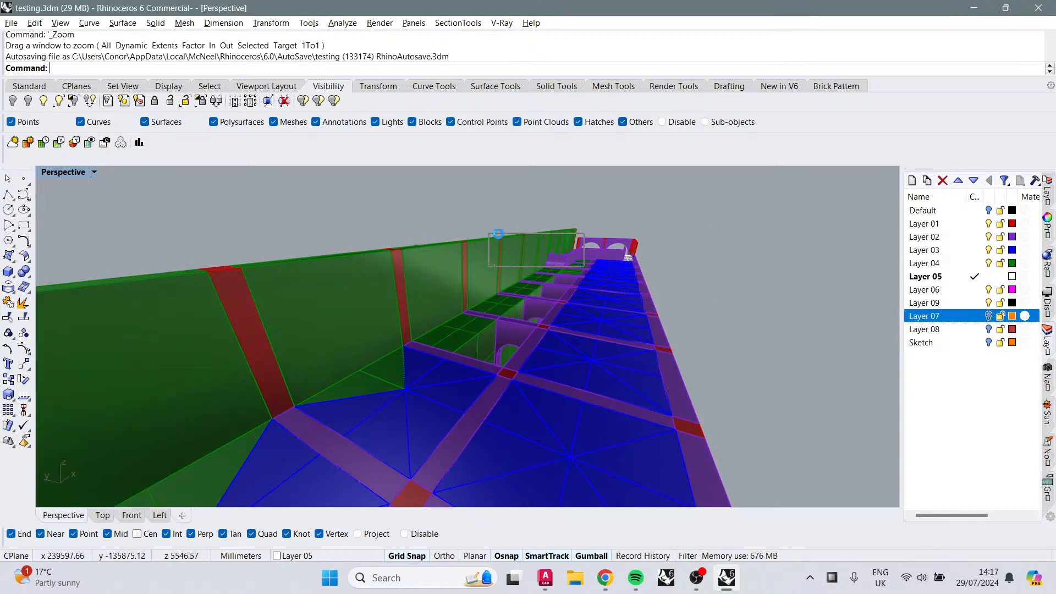
scroll(566, 309, "down", 3)
type("z")
key("Return")
left_click_drag(598, 333, 520, 266)
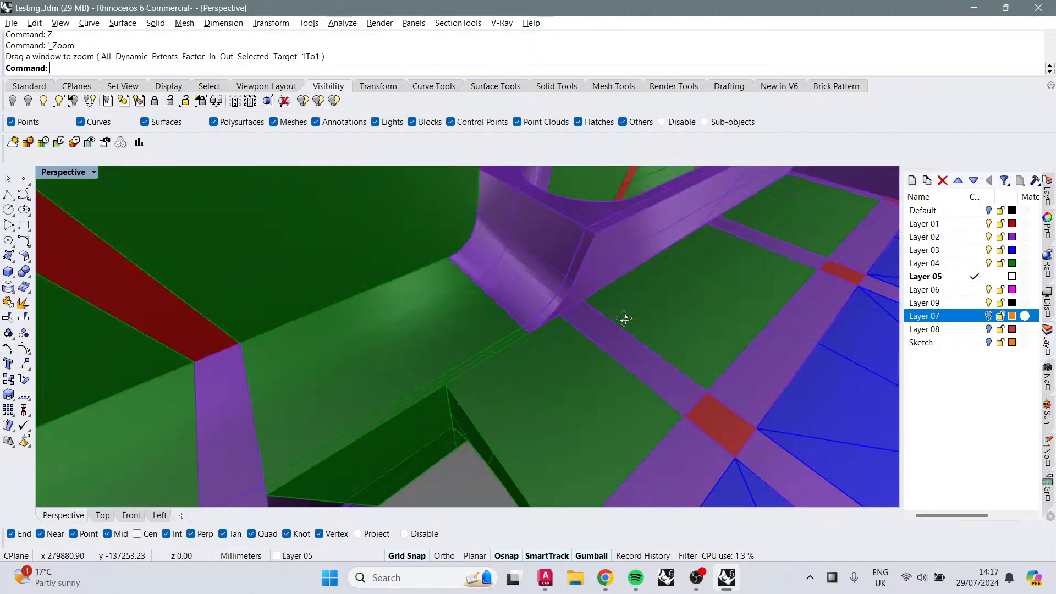
scroll(624, 319, "down", 4)
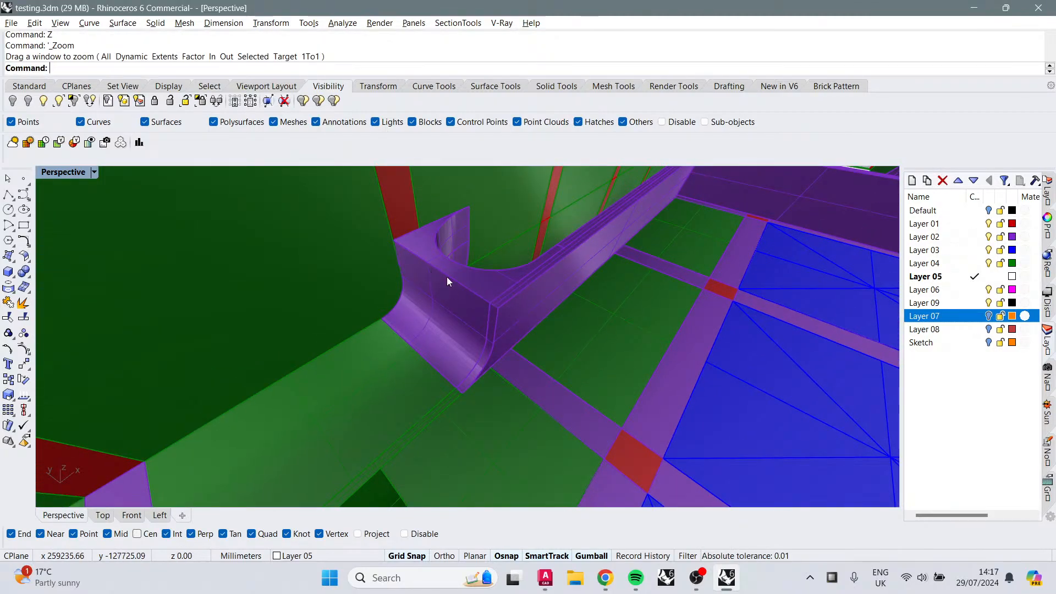
Step: Select the curved Layer 02 corner piece on the roof, inspect it from several angles, and clear the selection
right_click_drag(446, 278, 515, 328)
left_click(514, 328)
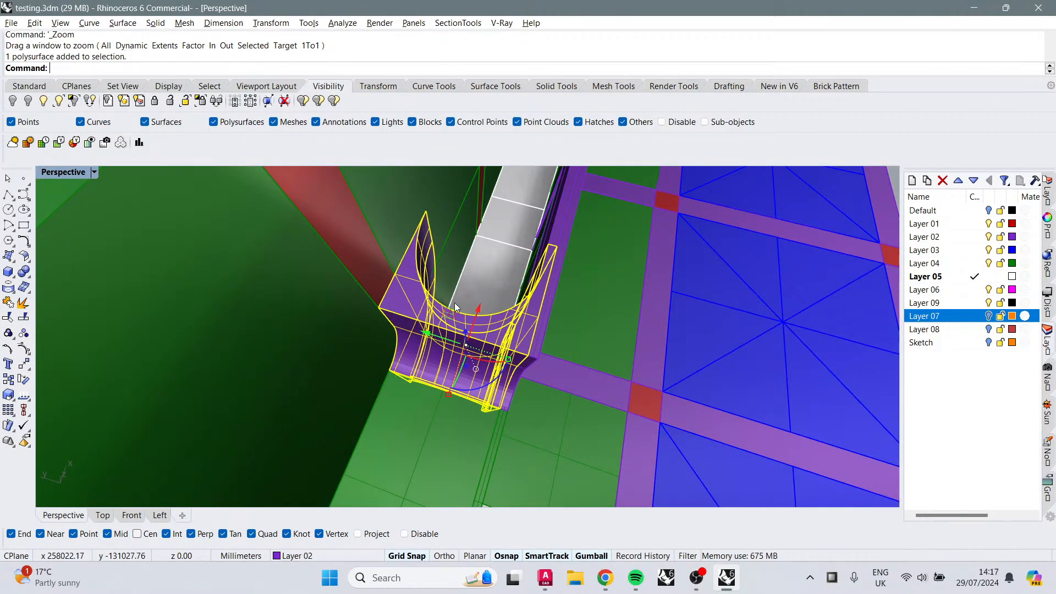
scroll(455, 307, "up", 8)
scroll(456, 307, "down", 8)
right_click_drag(544, 379, 425, 224)
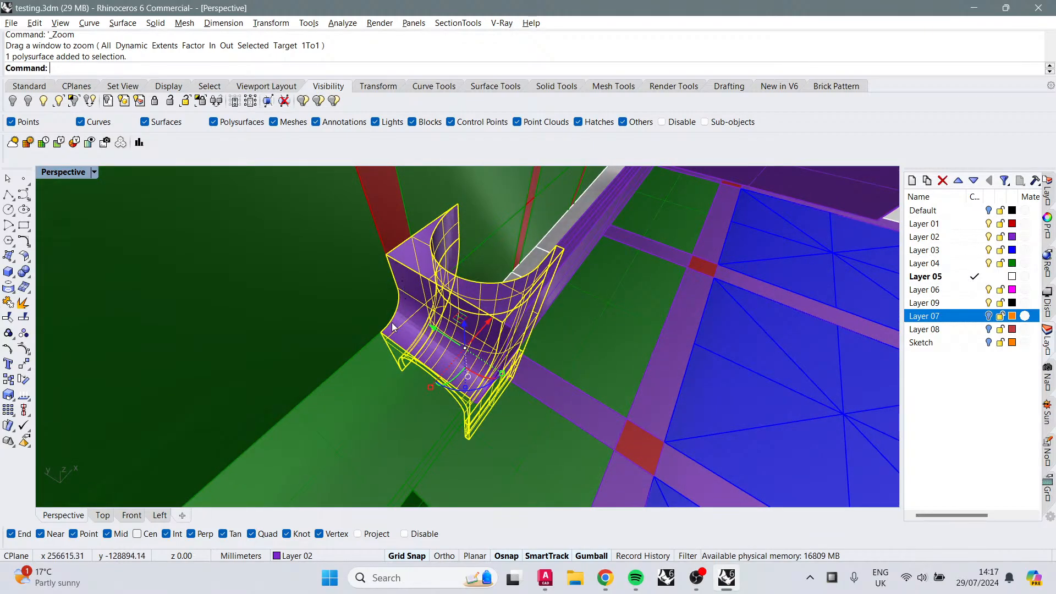
right_click_drag(605, 238, 615, 281)
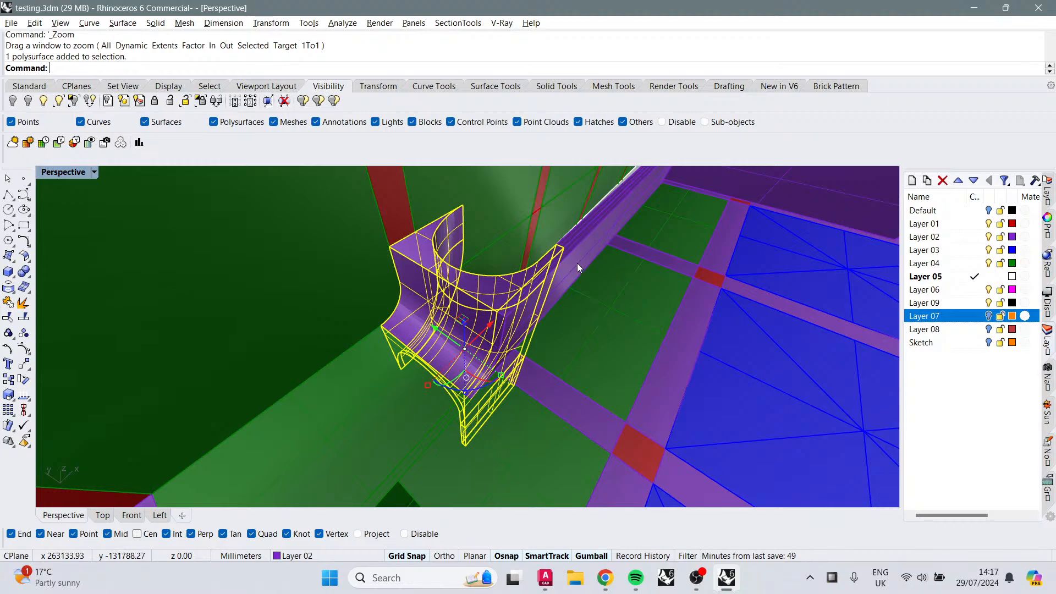
key("Escape")
scroll(562, 290, "down", 10)
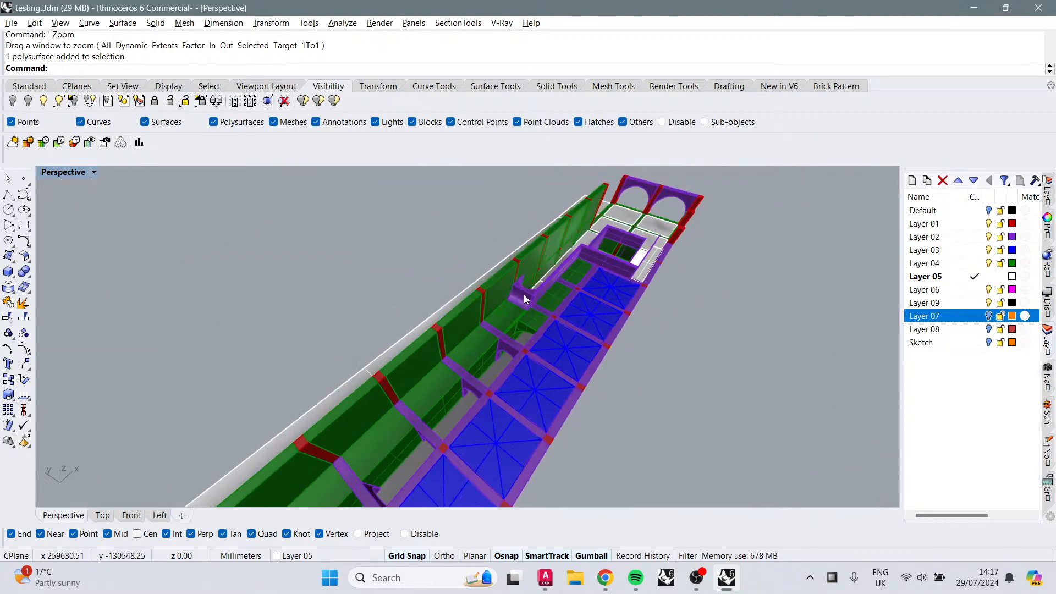
Step: Select the two Layer 02 arch pieces at the arcade's end and delete them
right_click_drag(524, 295, 499, 273)
scroll(583, 312, "up", 8)
scroll(582, 312, "down", 8)
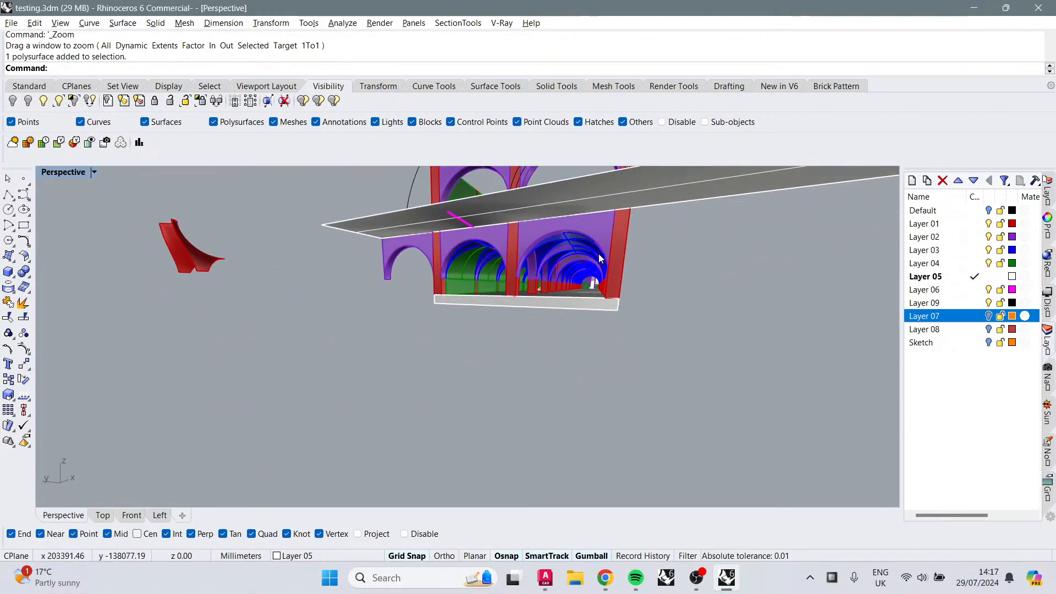
left_click(473, 241)
left_click(539, 228, "shift")
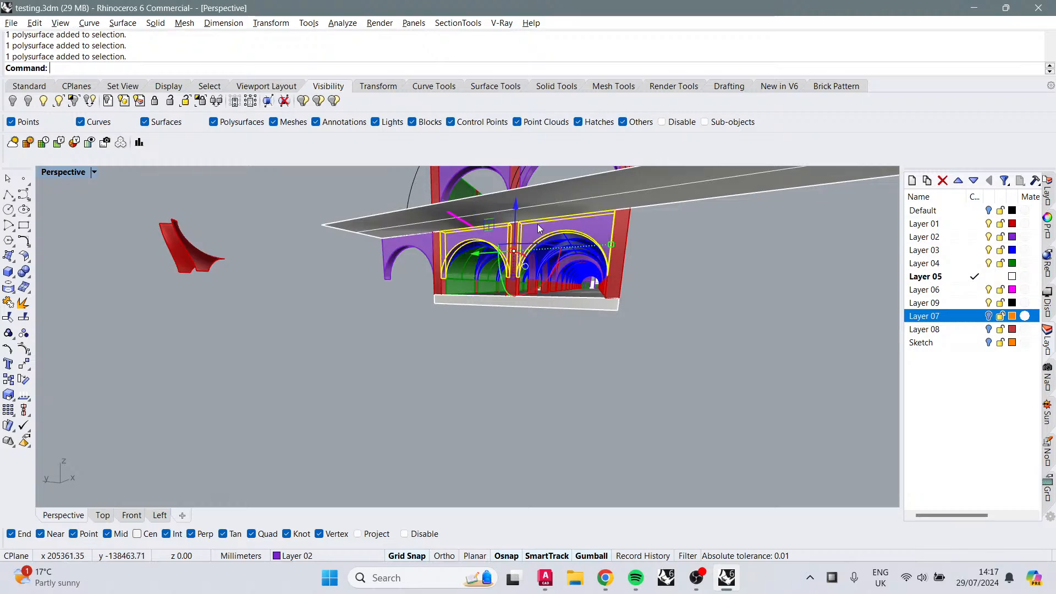
key("Delete")
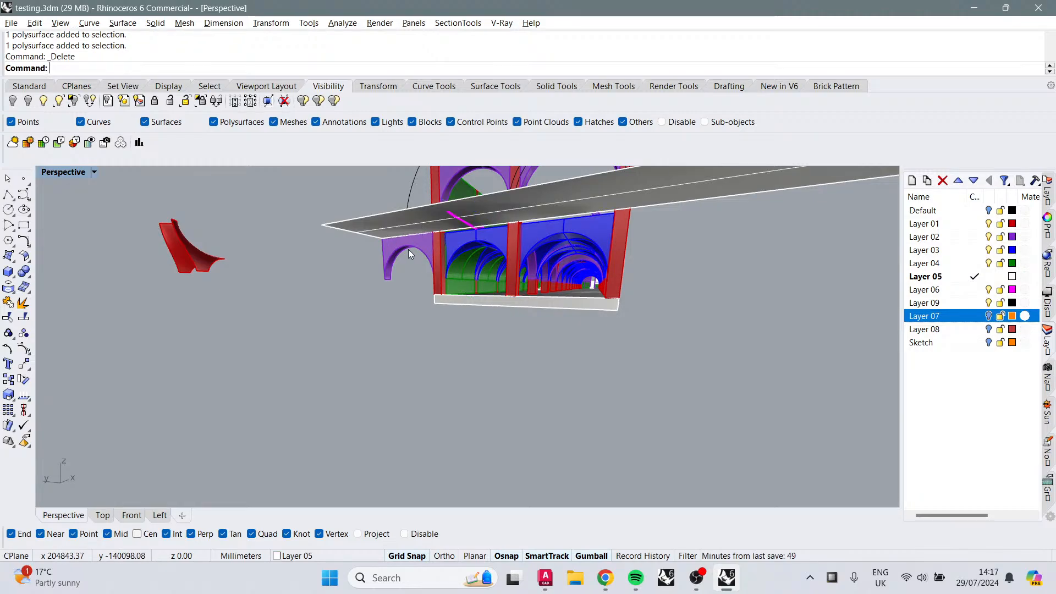
Step: Select two Layer 04 vault surfaces near the arcade's end and mirror copies of them across the bay
right_click_drag(495, 264, 435, 256)
left_click(293, 263)
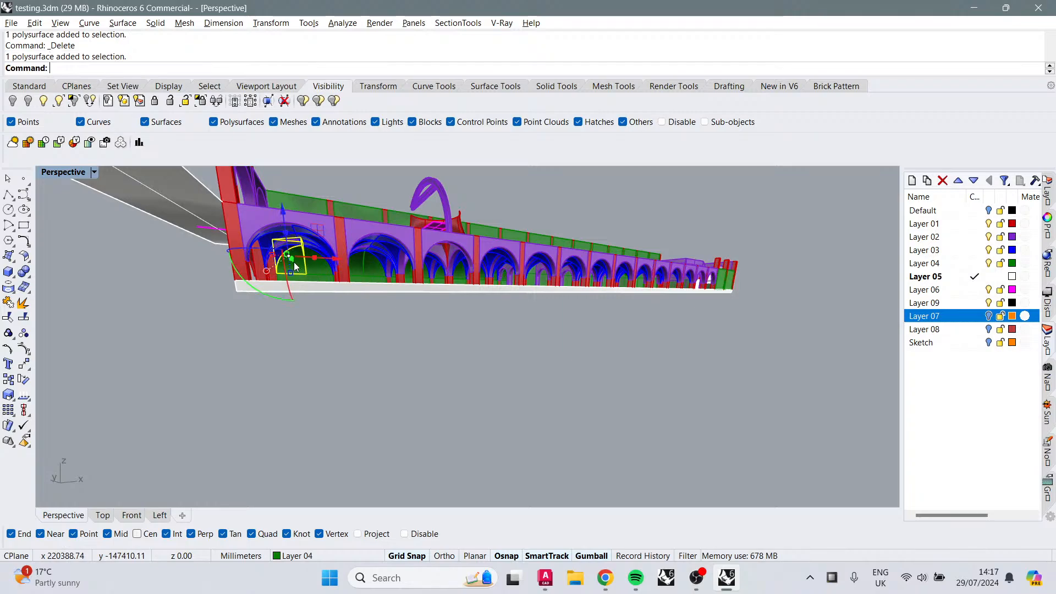
right_click_drag(295, 262, 528, 311)
scroll(352, 295, "up", 5)
scroll(603, 307, "up", 8)
left_click(424, 280, "shift")
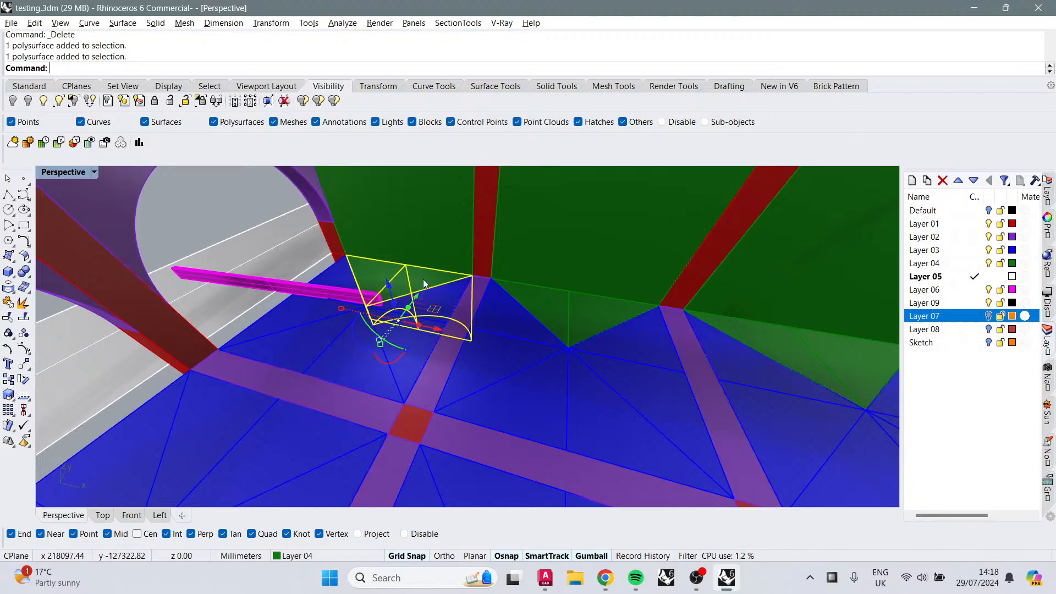
left_click(550, 292, "shift")
left_click(626, 300, "shift")
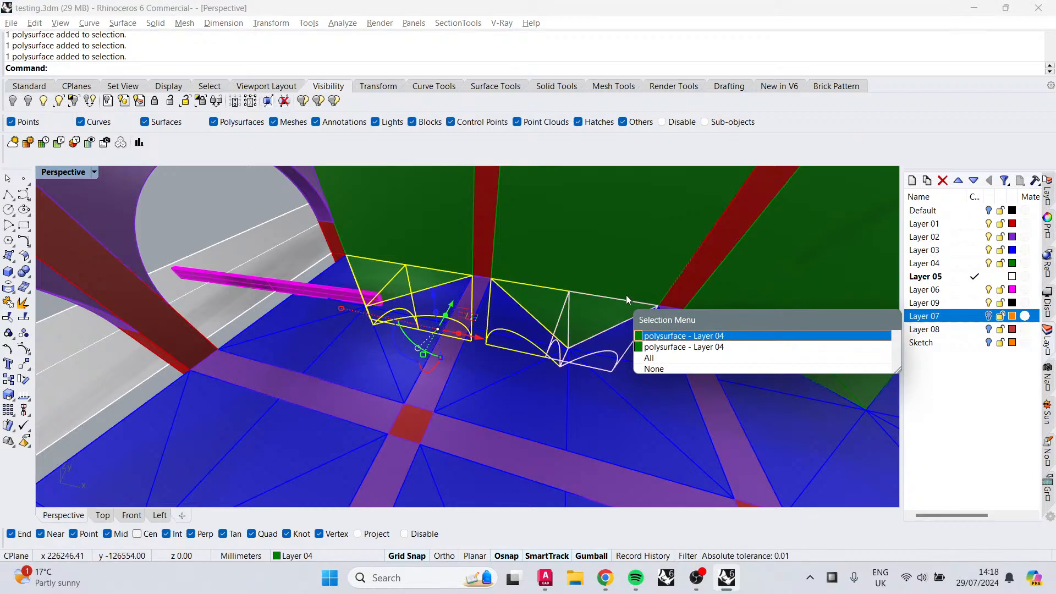
left_click(668, 338)
key("Return")
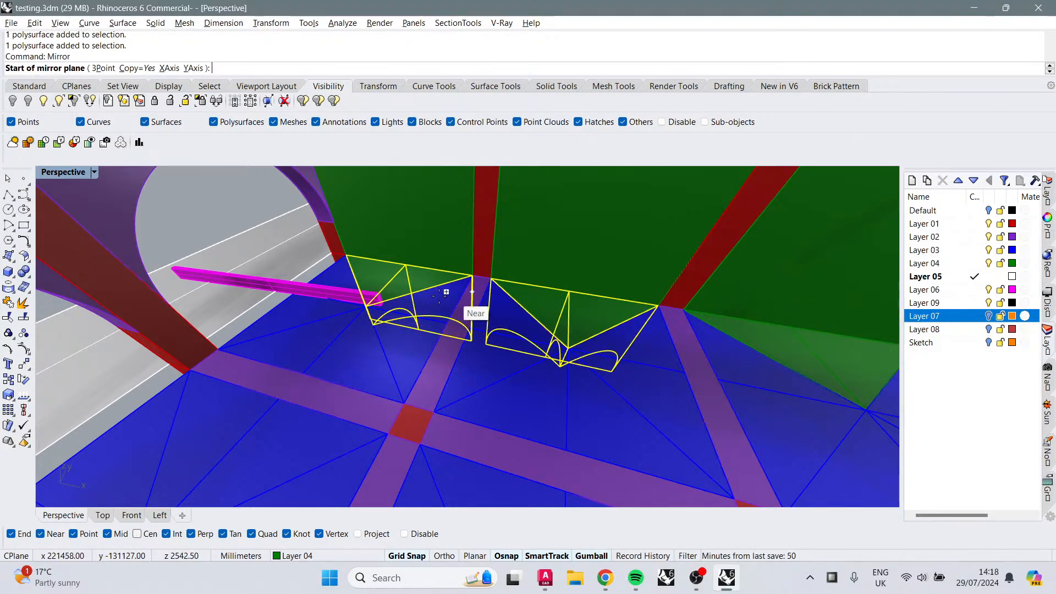
left_click(352, 266)
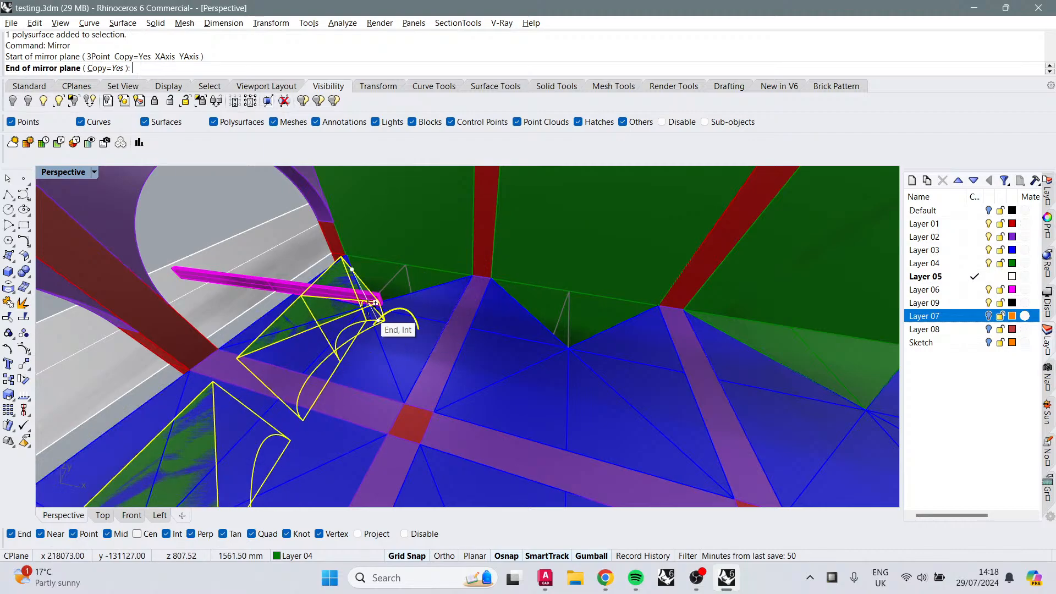
left_click(358, 310)
key("Escape")
Step: Select the grouped Layer 03 vault in the end corner bay and ungroup it
scroll(384, 325, "down", 5)
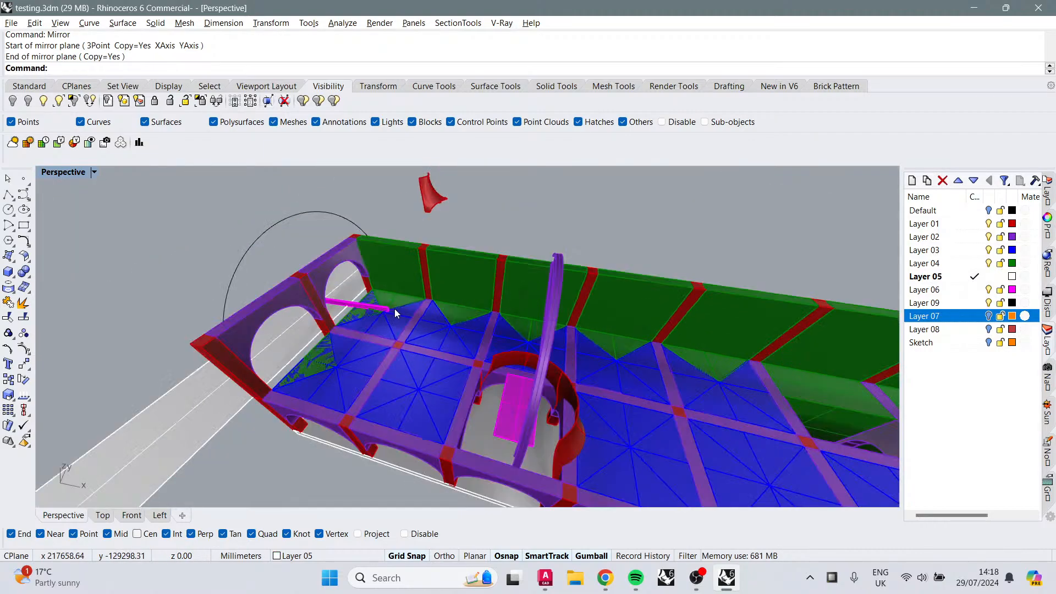
left_click(370, 330)
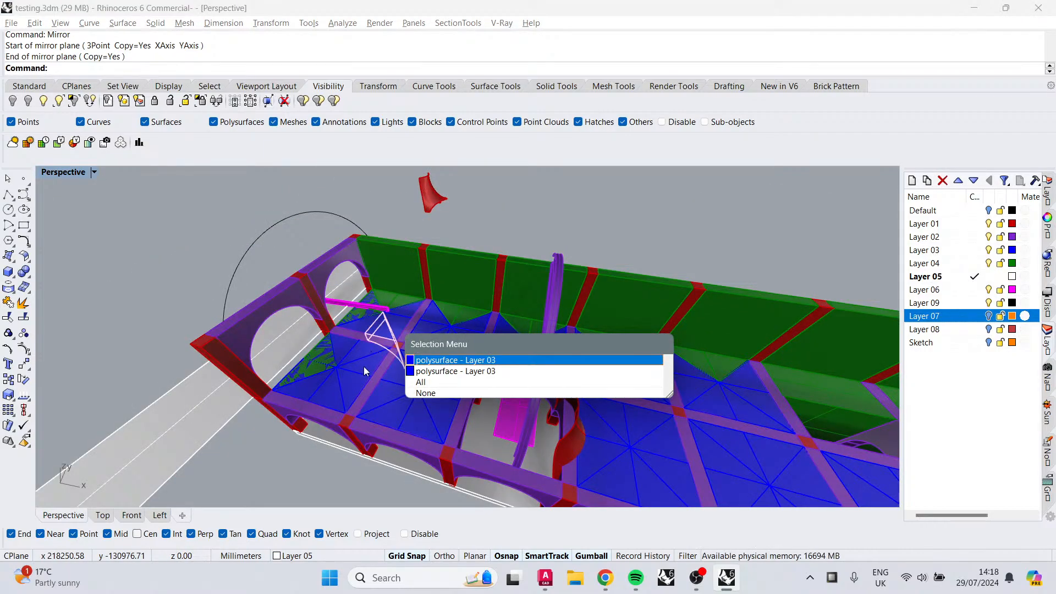
left_click(345, 351)
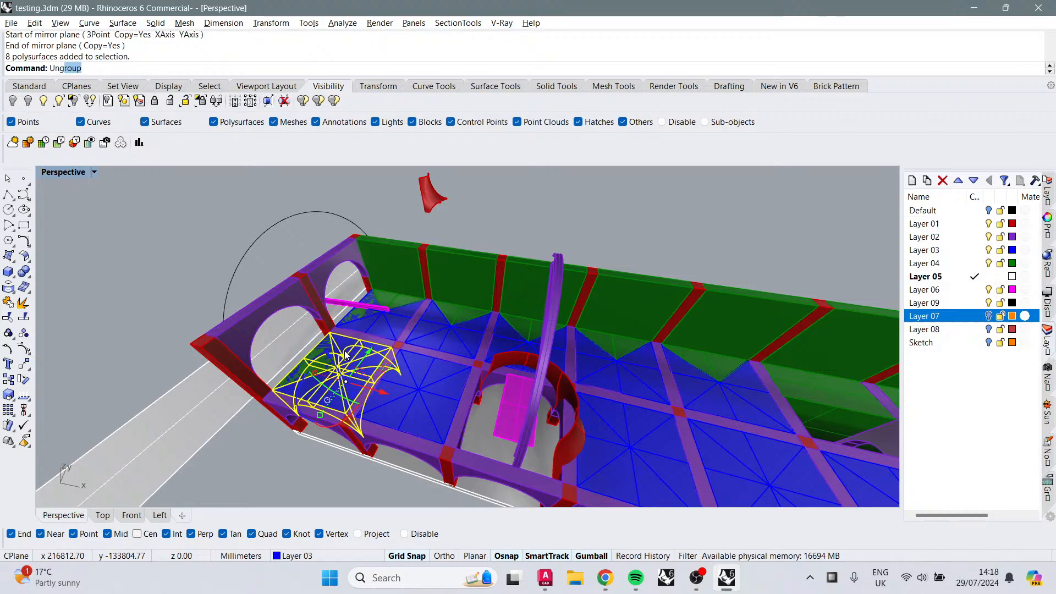
type("Ung")
key("Return")
Step: Hide Layer 04 to delete a small Layer 03 vault piece in the corner bay, then show Layer 04 again
left_click(989, 263)
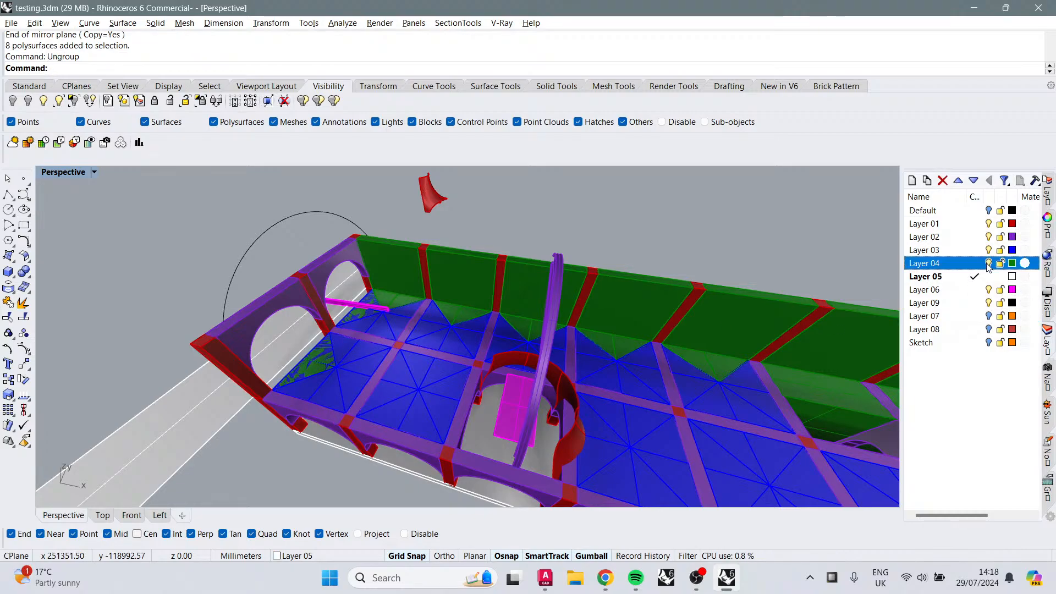
left_click(338, 355)
left_click(328, 357)
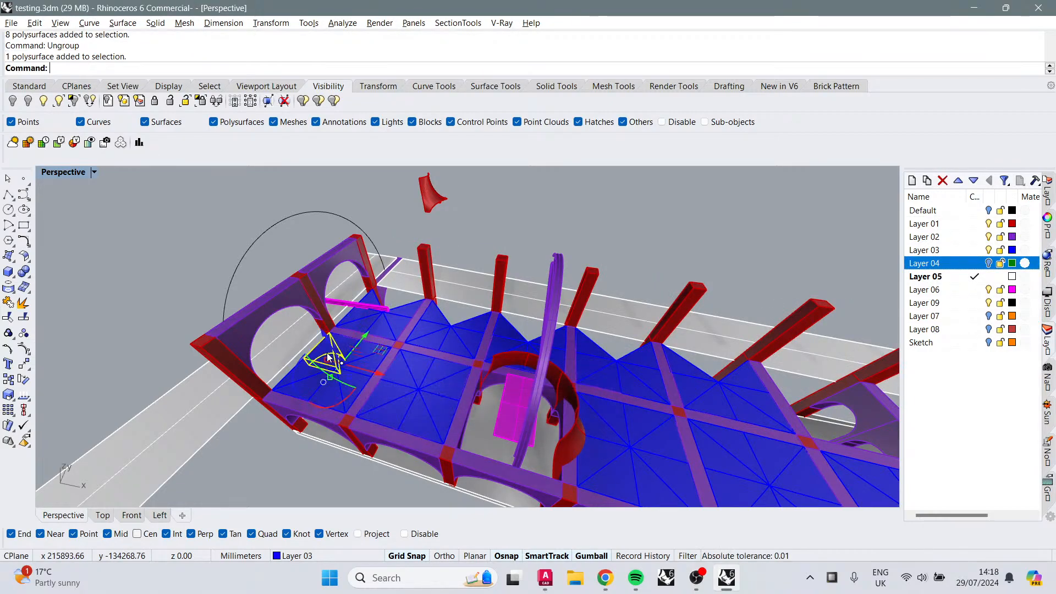
key("Delete")
left_click(364, 315)
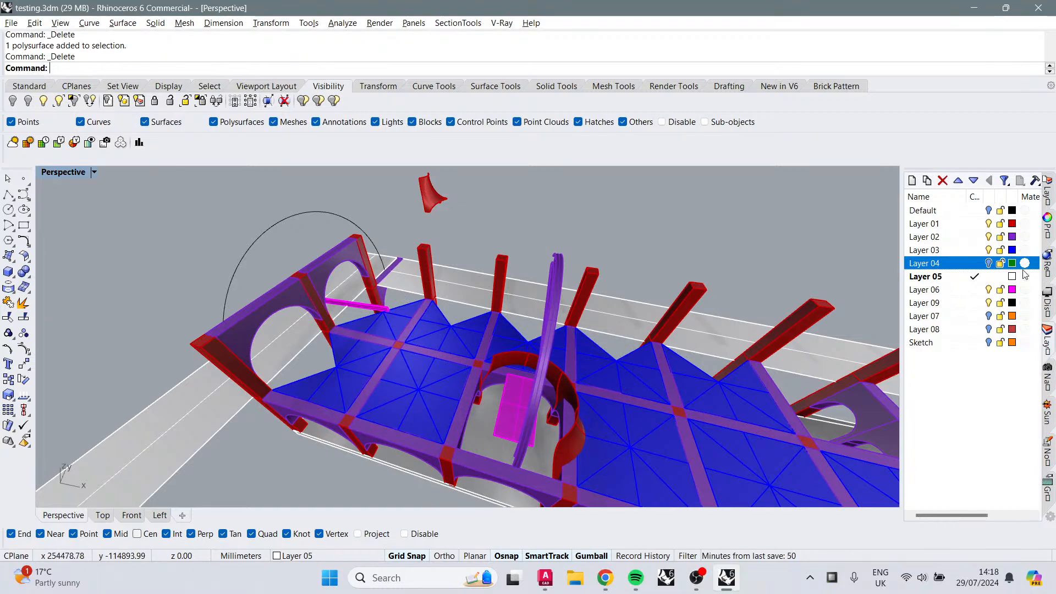
left_click(988, 263)
Step: Select the Layer 04 wall panels at the arcade's far end and mirror copies of them across the end bay
scroll(400, 407, "down", 4)
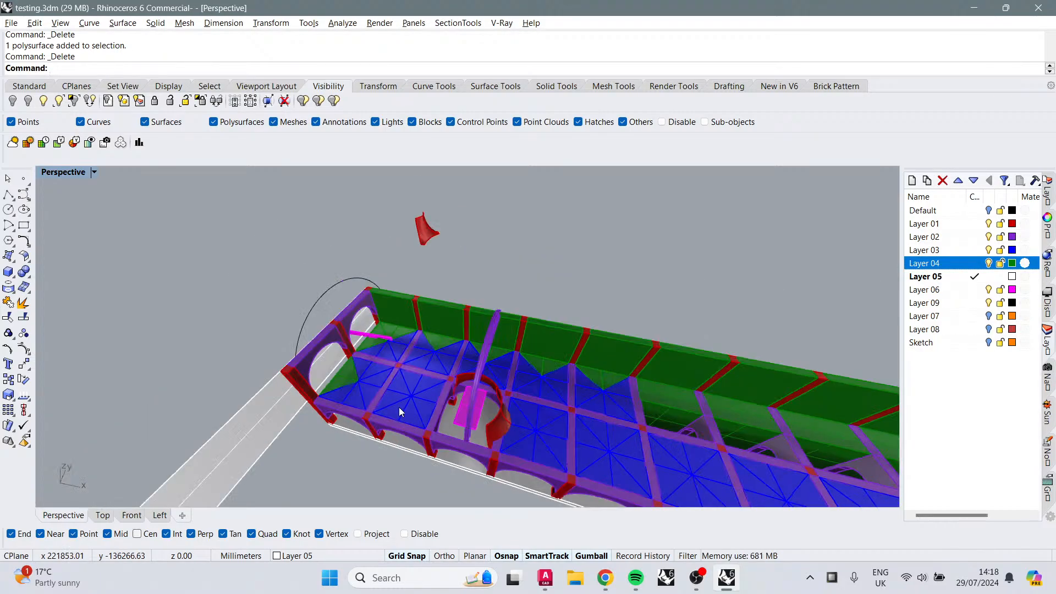
scroll(363, 385, "up", 7)
right_click_drag(362, 384, 403, 376)
scroll(403, 375, "down", 10)
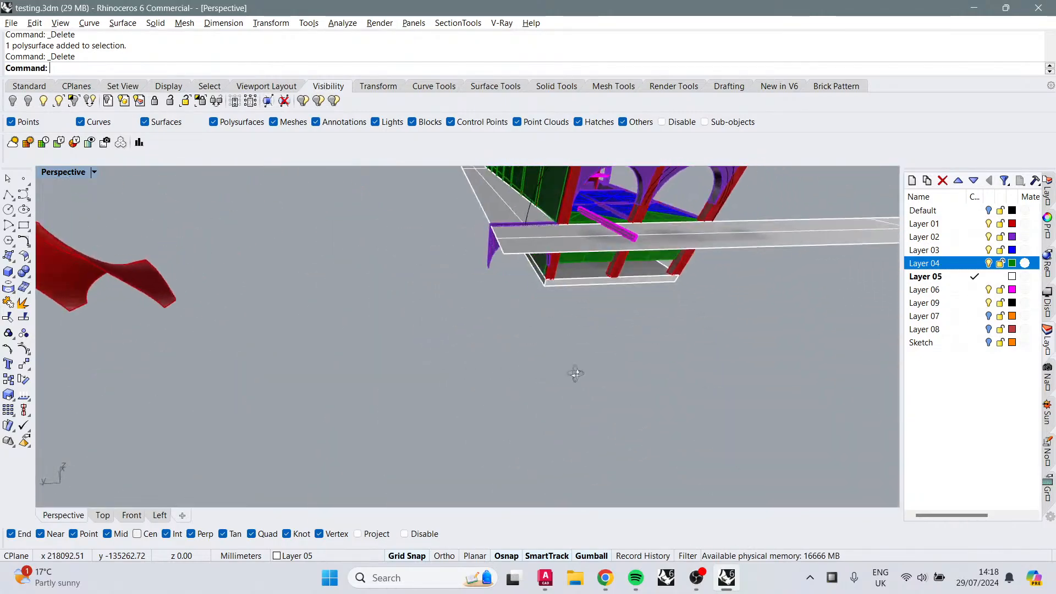
left_click(491, 212)
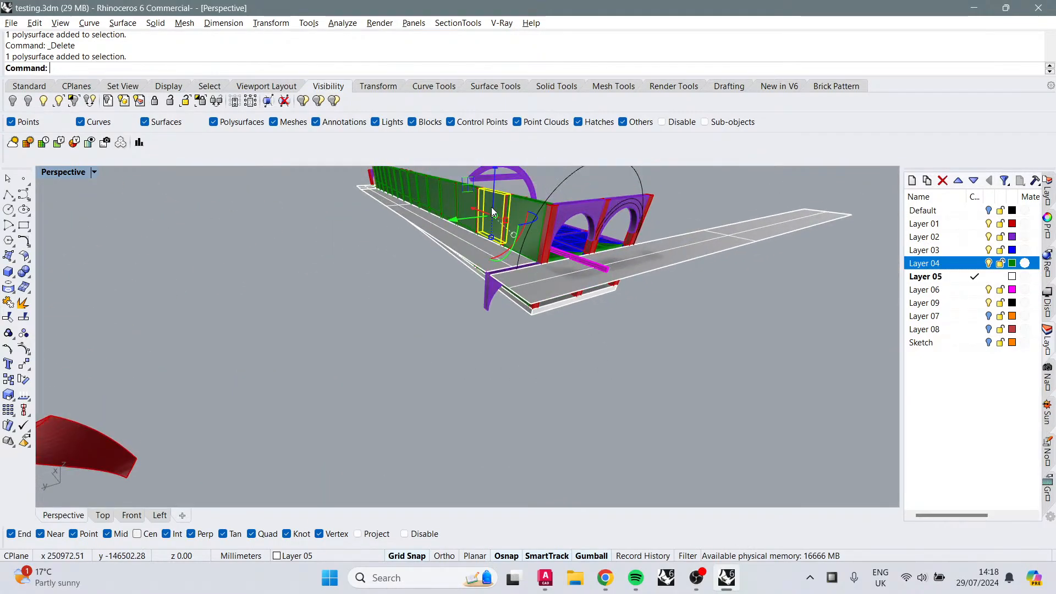
left_click(525, 206, "shift")
right_click_drag(547, 278, 558, 243)
left_click(496, 277)
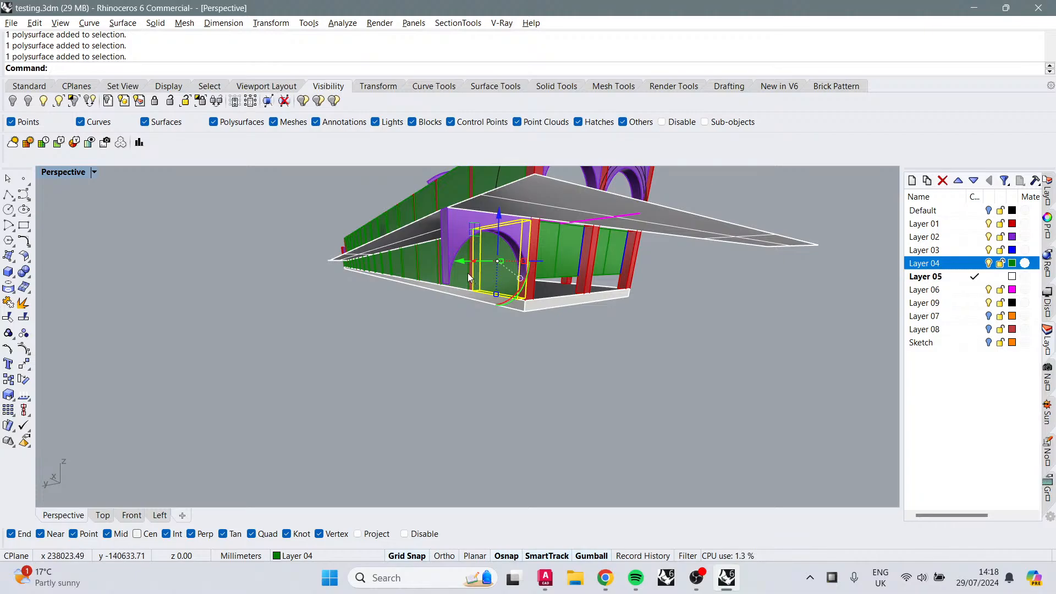
scroll(467, 273, "up", 8)
right_click_drag(457, 276, 452, 330)
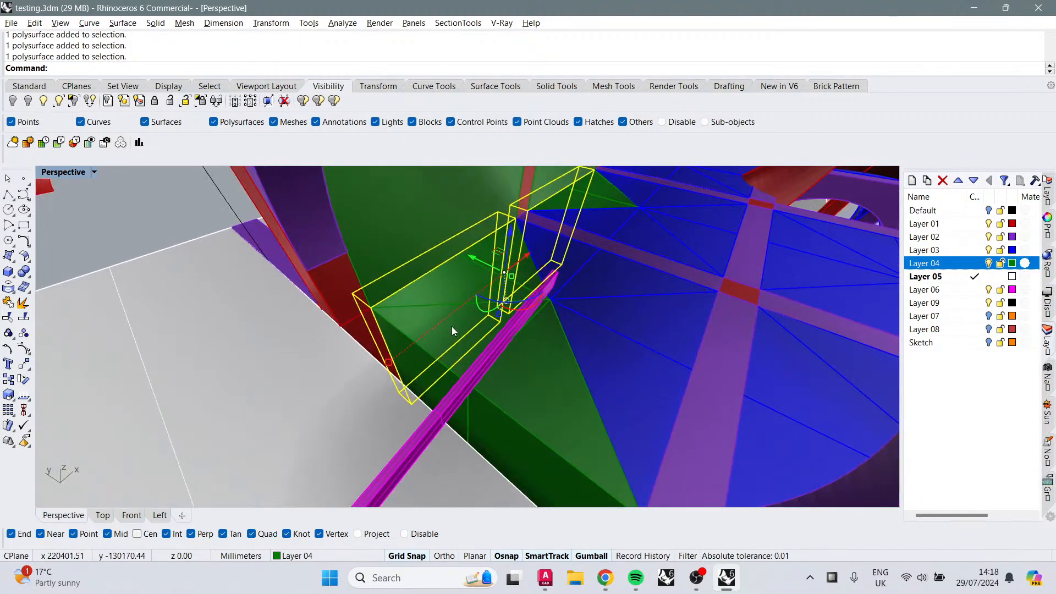
key("Return")
left_click(453, 301)
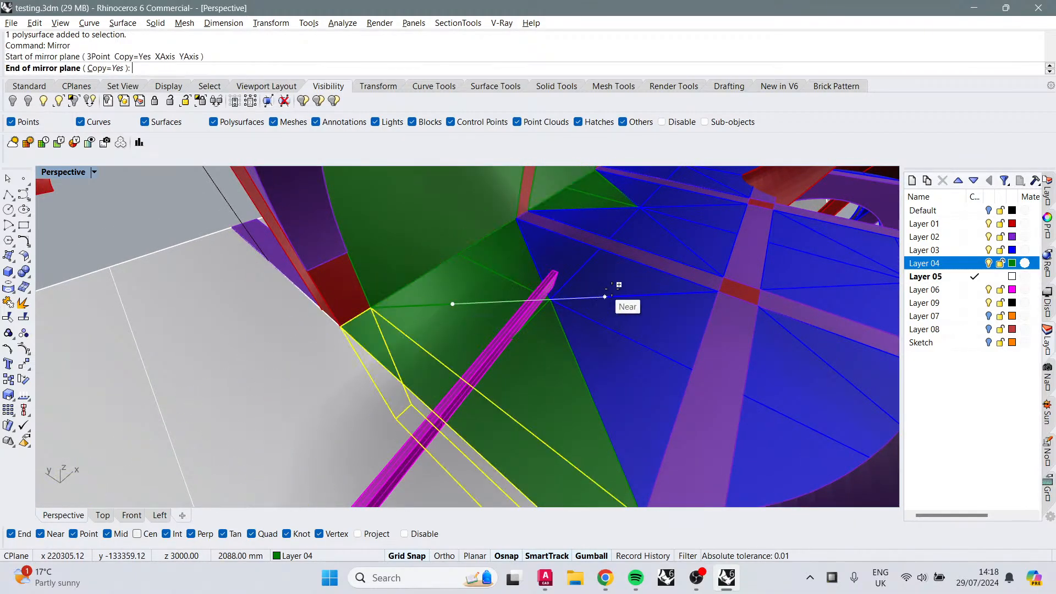
left_click(610, 297)
Step: Turn on the Default layer and orbit around the arcade to review all its elements
scroll(603, 300, "down", 7)
left_click(707, 388)
right_click_drag(707, 388, 571, 347)
scroll(492, 339, "down", 5)
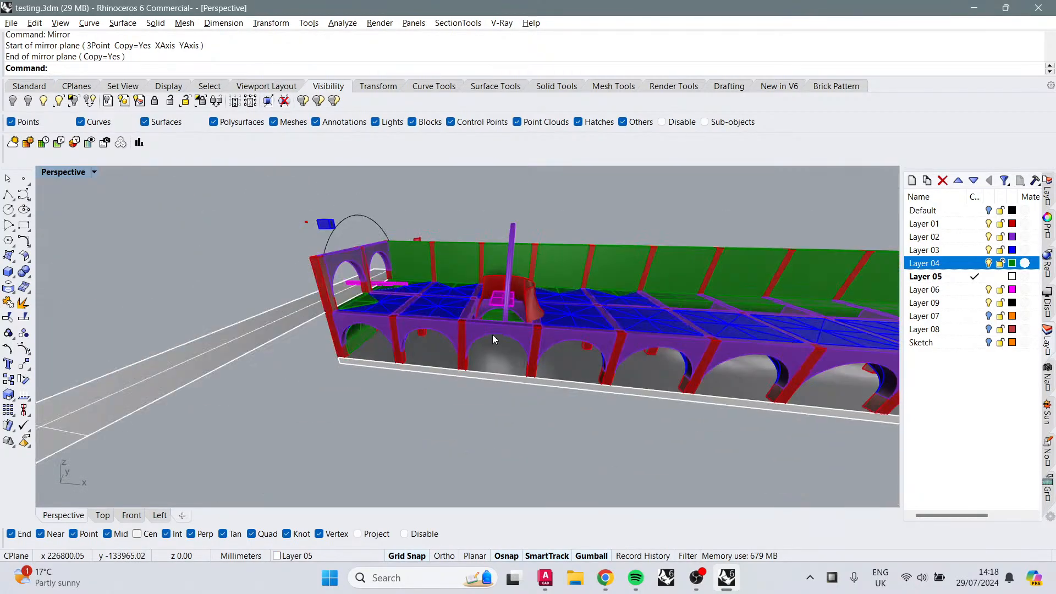
left_click(988, 212)
right_click_drag(599, 284, 668, 282)
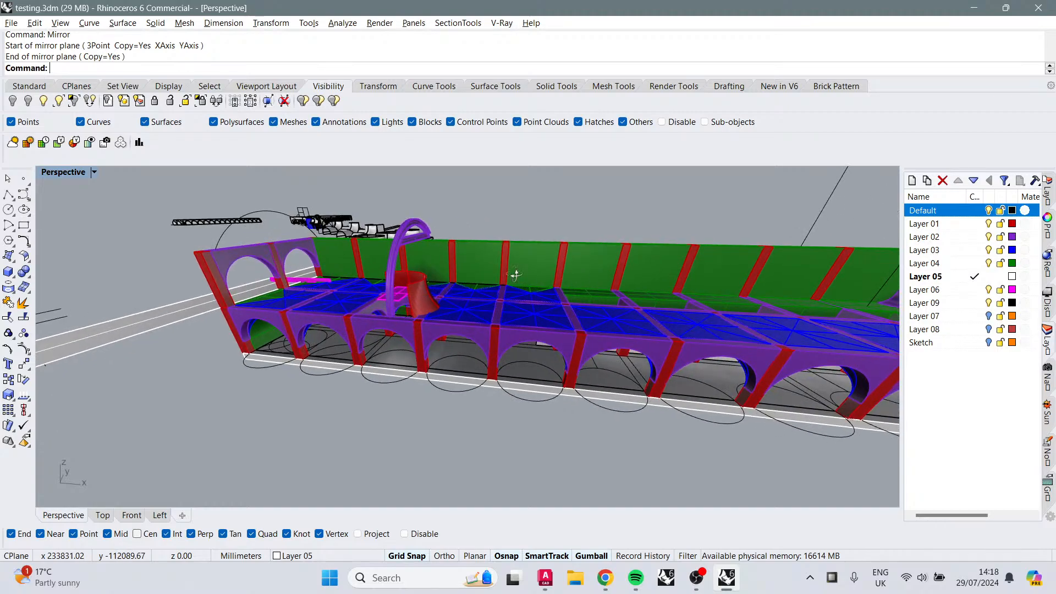
right_click_drag(516, 275, 675, 230)
right_click_drag(646, 267, 636, 312)
right_click_drag(604, 353, 633, 286)
left_click(767, 216)
right_click_drag(817, 248, 694, 259)
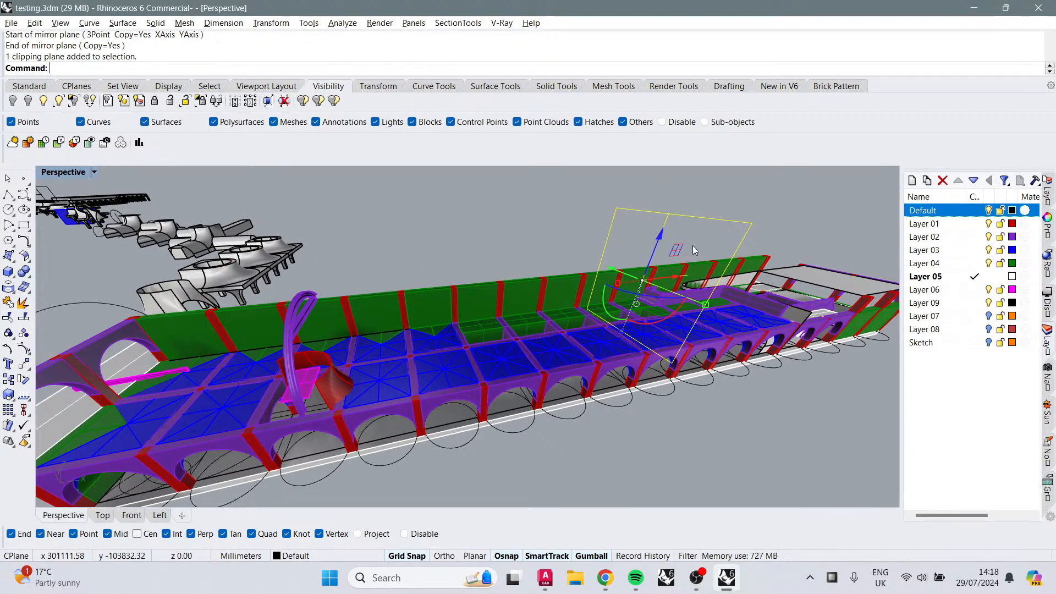
Step: Select a blue vault group and isolate it to inspect it on its own
left_click(455, 368)
scroll(456, 408, "up", 5)
right_click_drag(456, 406, 525, 394)
type("Isolate")
key("Return")
key("Escape")
scroll(525, 391, "up", 5)
mouse_move(429, 419)
right_mouse_down()
mouse_move(436, 396)
mouse_move(426, 405)
right_mouse_up()
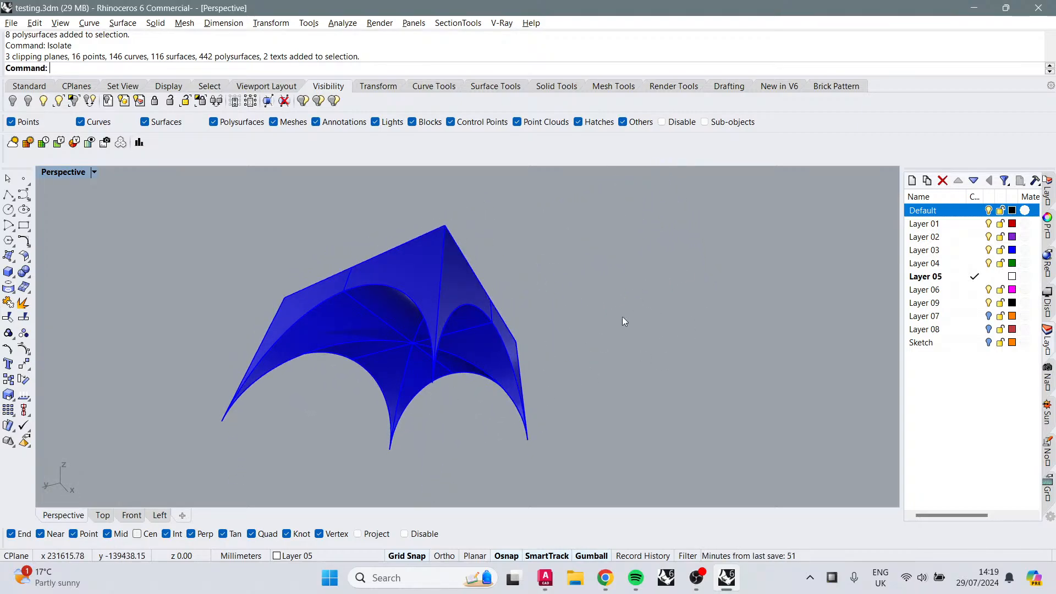
Step: Undo the isolate to bring the whole arcade model back into view
right_click_drag(622, 322, 487, 293)
key("ctrl+z")
scroll(433, 370, "up", 12)
scroll(395, 357, "down", 10)
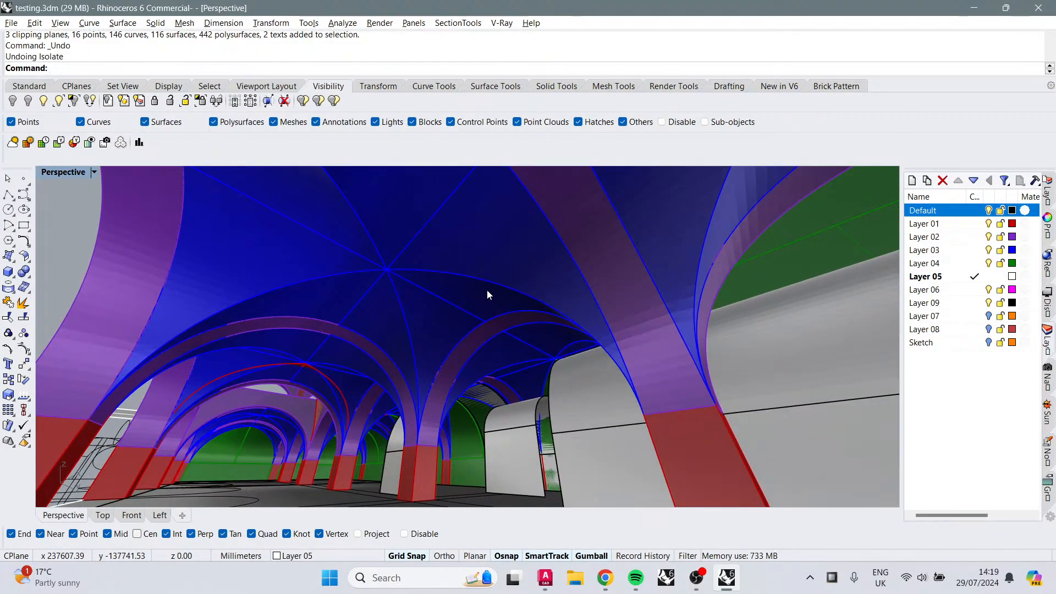
Step: Orbit and zoom through the arcade interior to inspect the vaults, arches and columns
right_click_drag(576, 351, 576, 306)
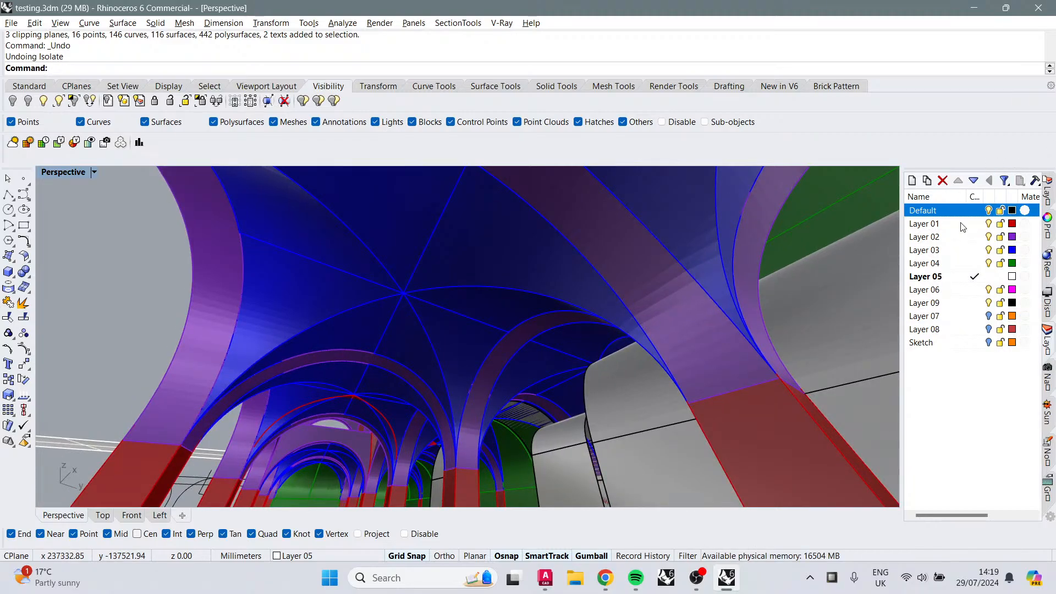
right_click_drag(495, 429, 388, 411)
right_click_drag(270, 359, 424, 355)
scroll(528, 373, "up", 4)
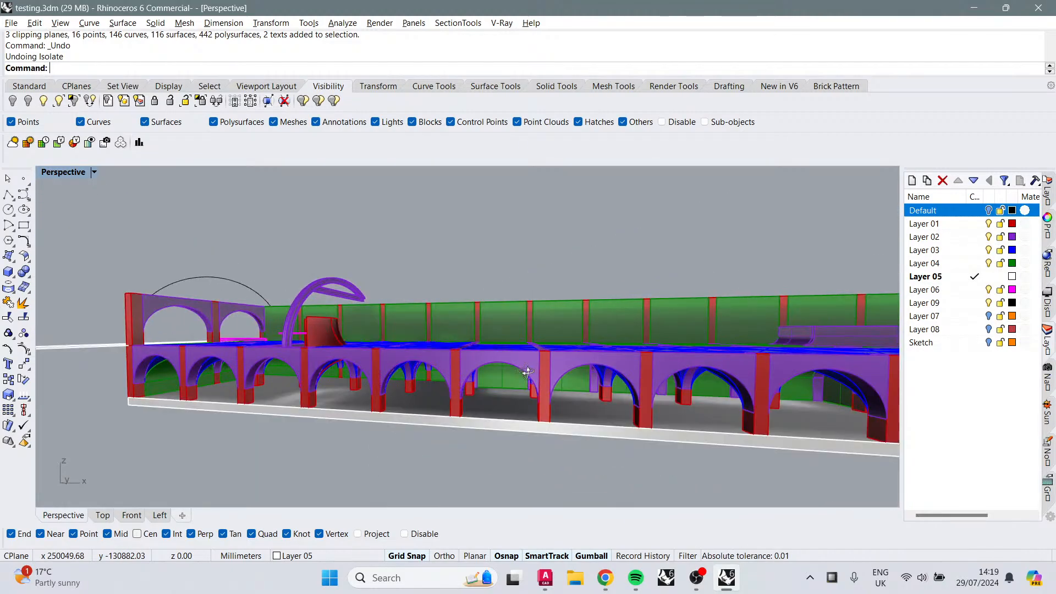
right_click_drag(540, 375, 471, 382)
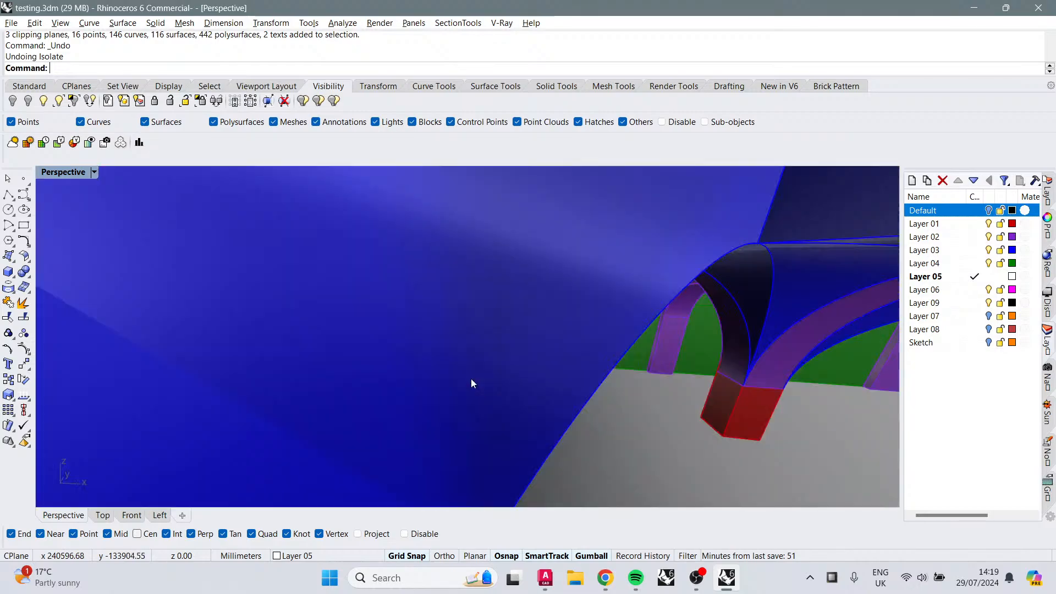
right_click_drag(556, 413, 419, 347)
right_click_drag(493, 344, 475, 330)
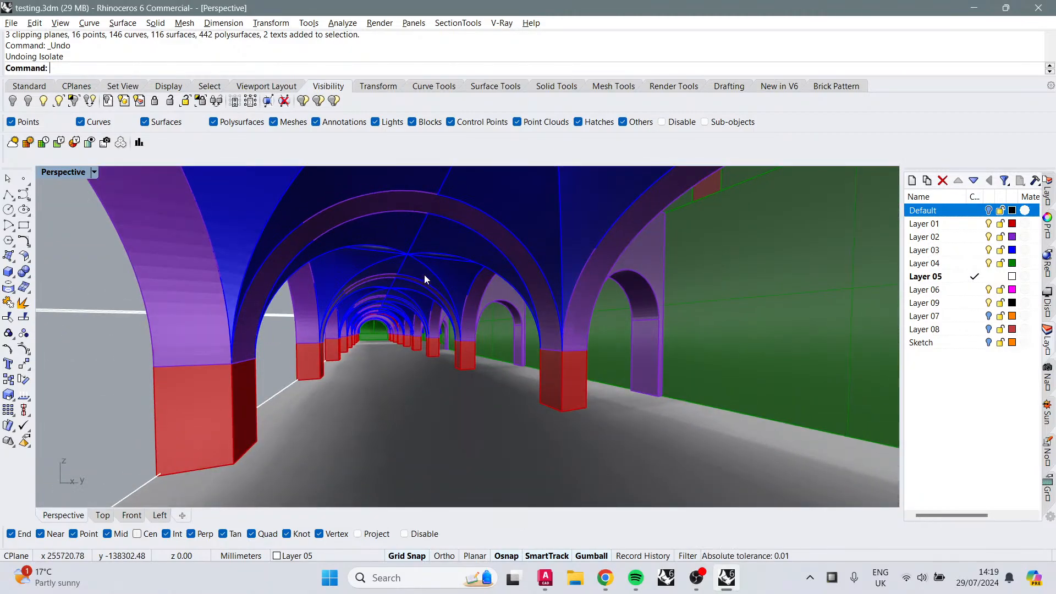
scroll(429, 277, "up", 2)
scroll(430, 259, "down", 2)
right_click_drag(428, 286, 647, 275, "shift")
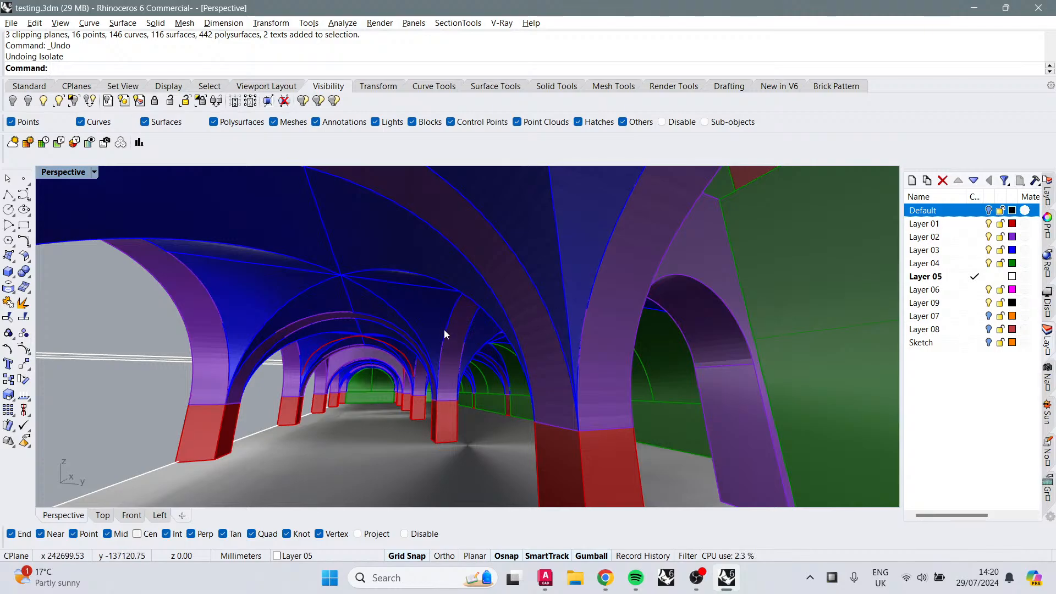
right_click_drag(444, 329, 455, 275, "shift")
Step: Zoom and orbit around the arcade's outer bays to examine how the vaults meet the walls
type("z")
key("Return")
left_click_drag(394, 320, 493, 380)
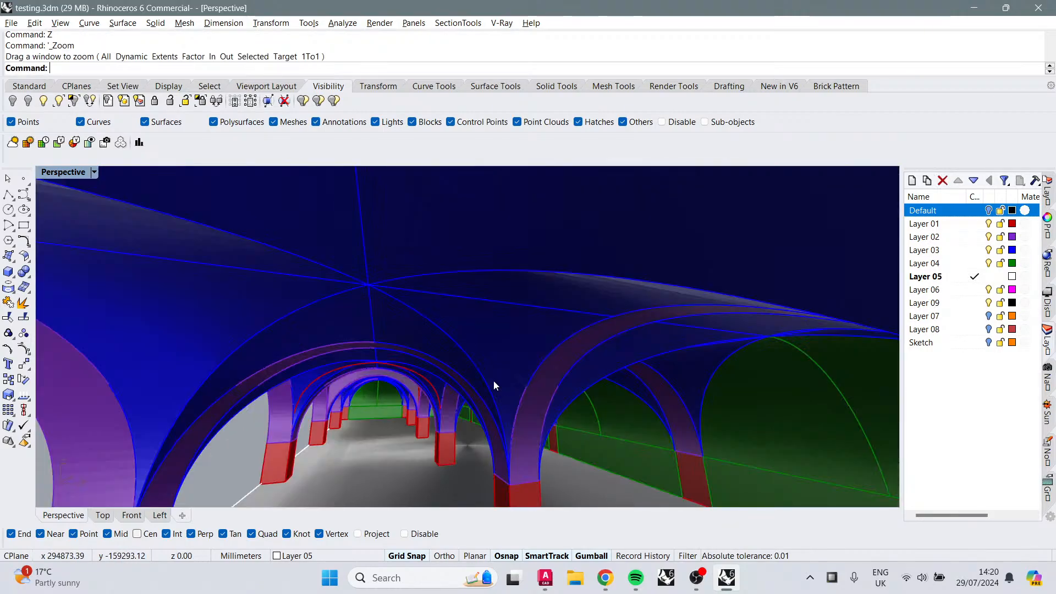
right_click_drag(493, 381, 500, 278, "shift")
scroll(420, 322, "down", 4)
right_click_drag(420, 322, 135, 370, "shift")
scroll(422, 287, "down", 5)
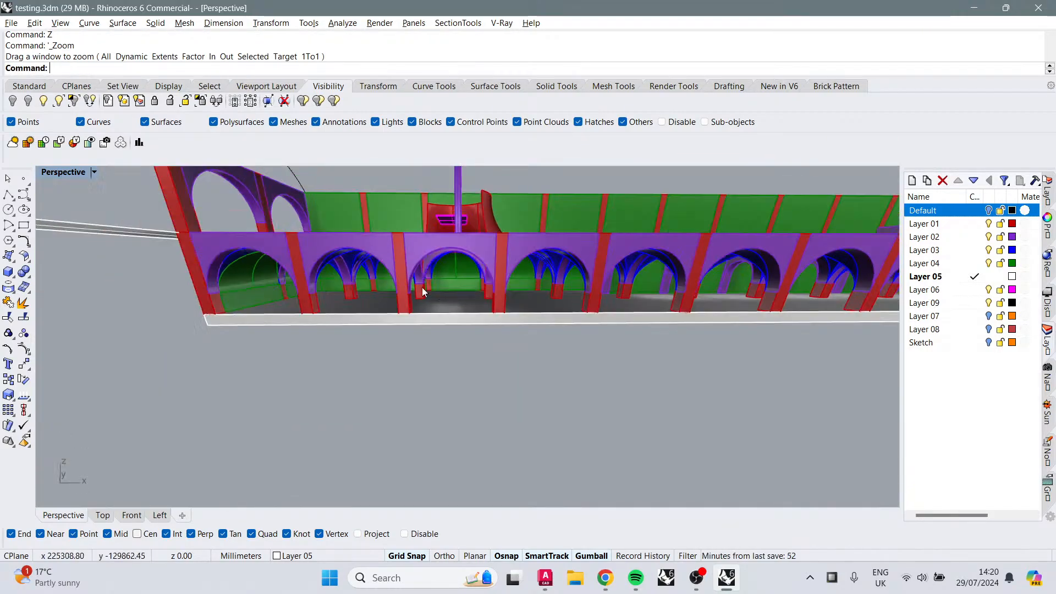
right_click_drag(421, 287, 441, 274)
scroll(434, 283, "up", 5)
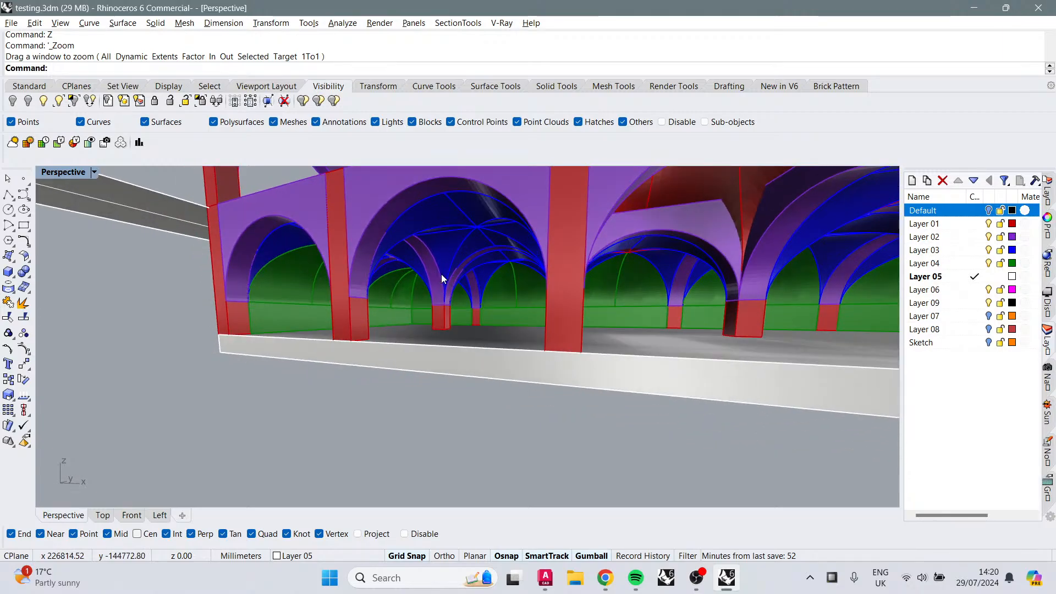
scroll(502, 326, "up", 6)
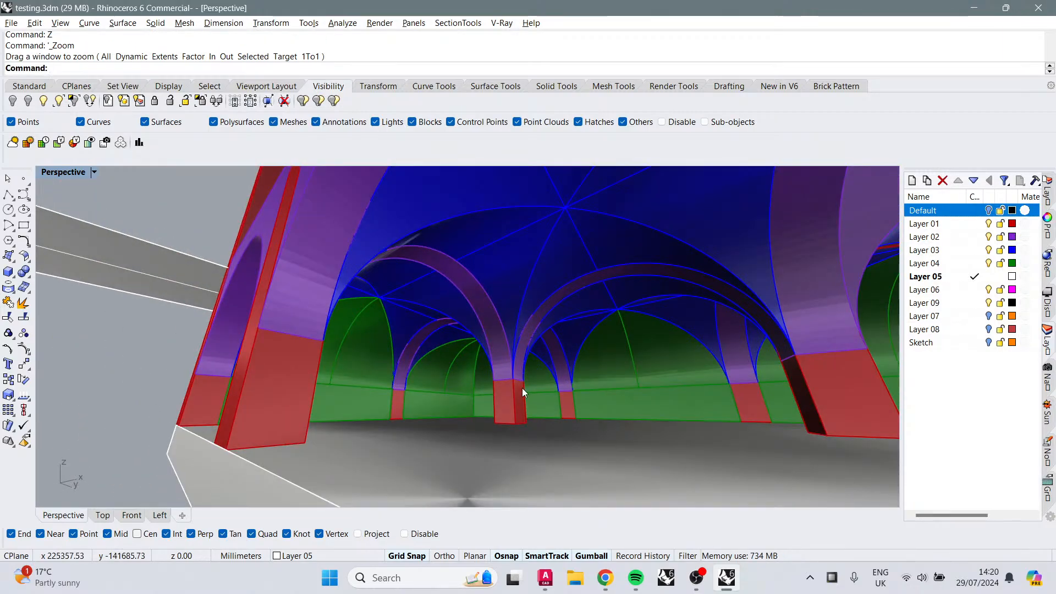
type("Z")
key("Return")
left_click_drag(470, 379, 457, 364)
right_click_drag(457, 364, 557, 377, "shift")
scroll(598, 368, "down", 5)
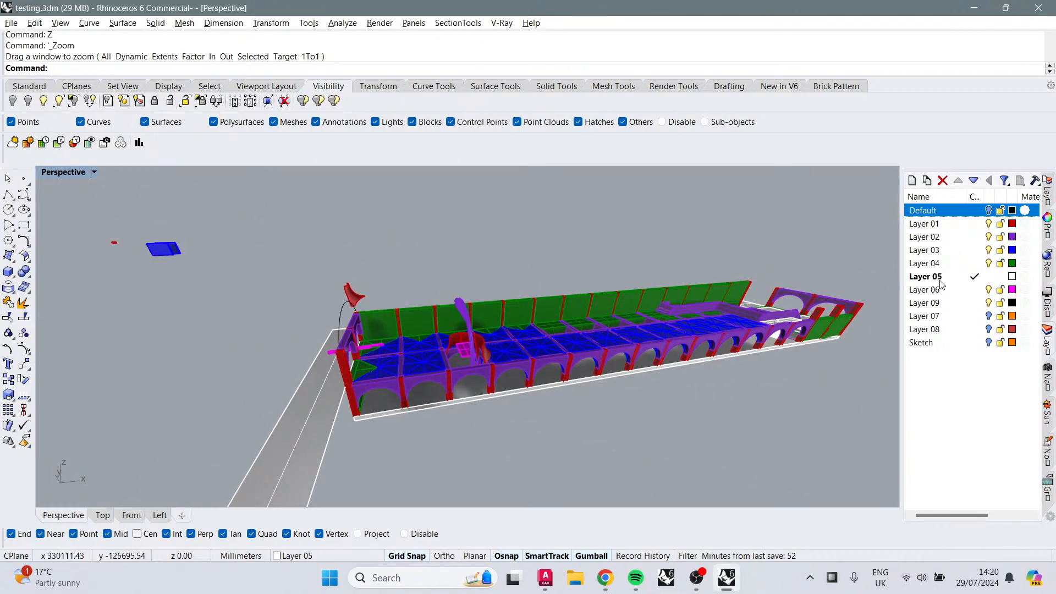
Step: Add a vertical clipping plane across the arcade near the raised red vault section
left_click(250, 102)
left_click(146, 68)
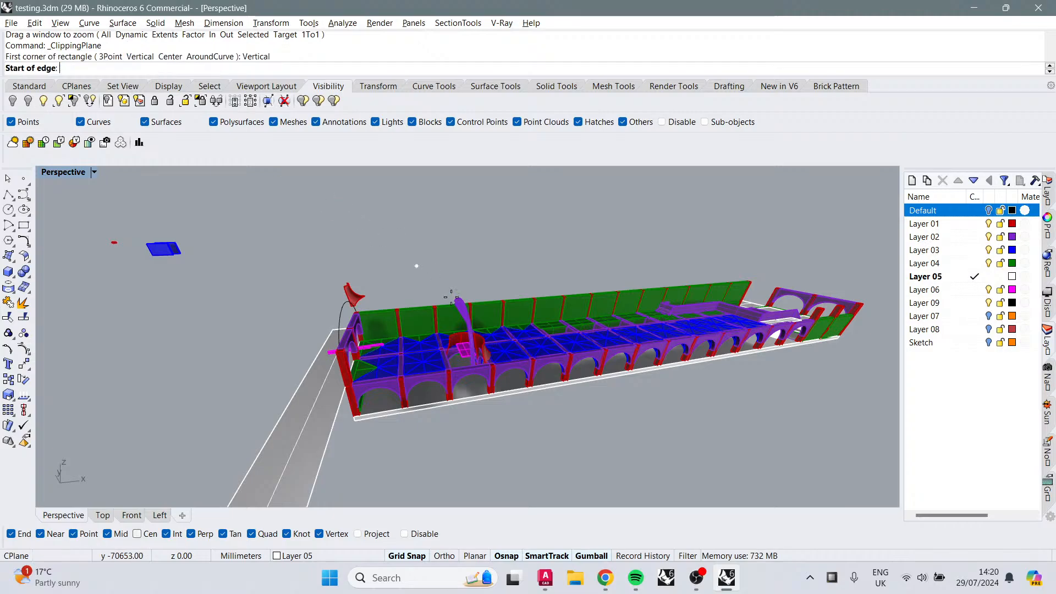
scroll(410, 407, "up", 3)
left_click(387, 332)
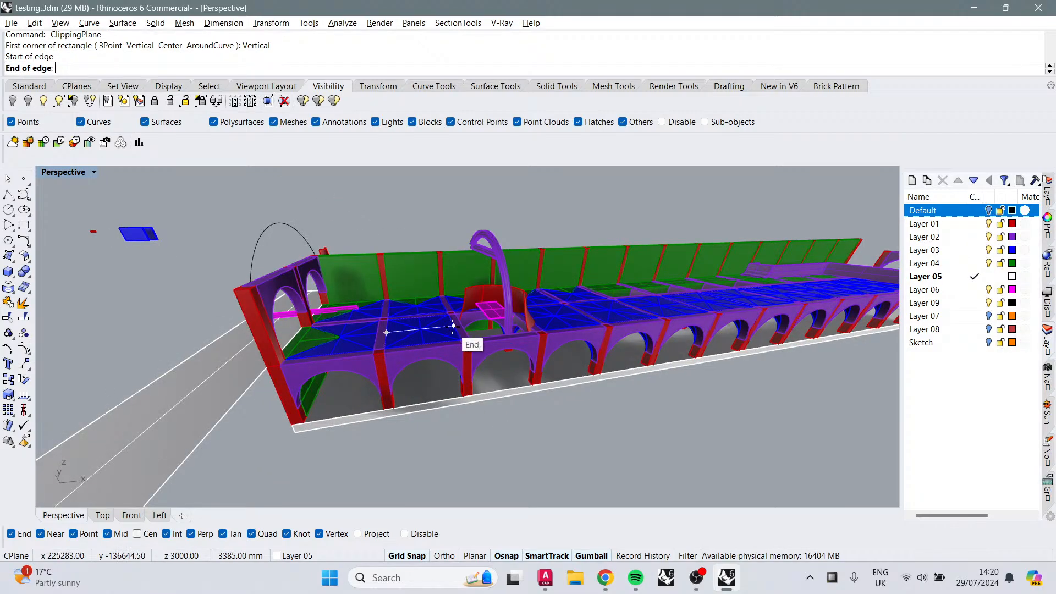
left_click(453, 326)
left_click(437, 219)
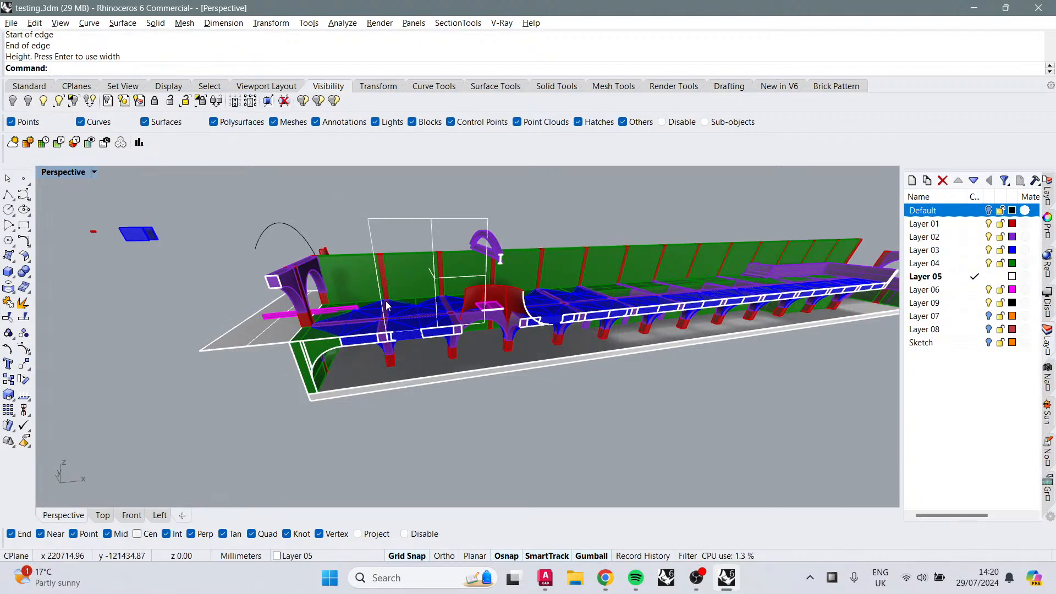
right_click_drag(386, 305, 393, 319)
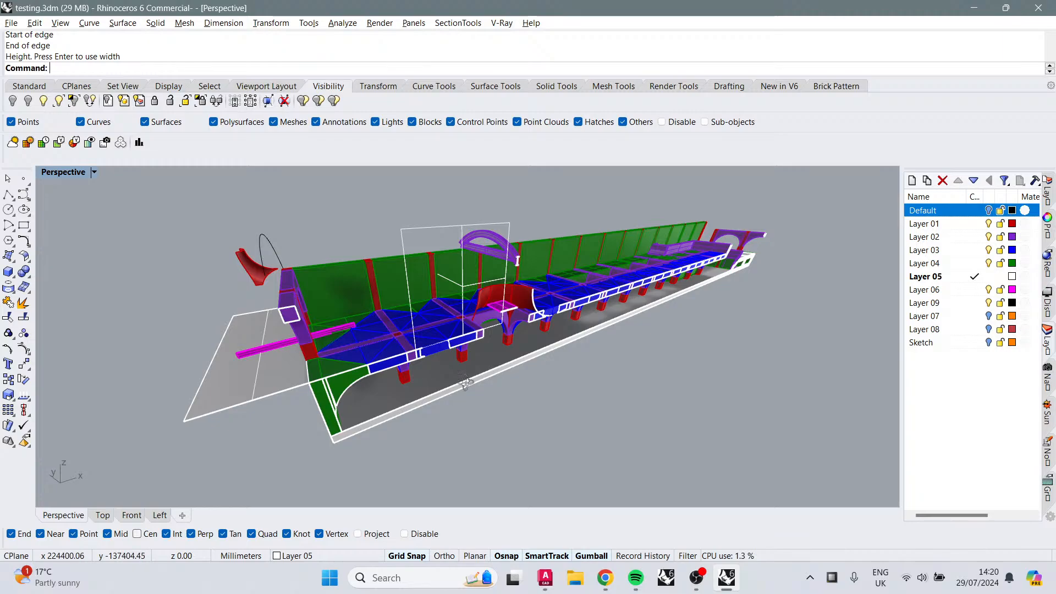
right_click_drag(465, 382, 371, 309)
Step: Orbit and zoom around the clipped arcade to examine the cut section
scroll(431, 318, "up", 8)
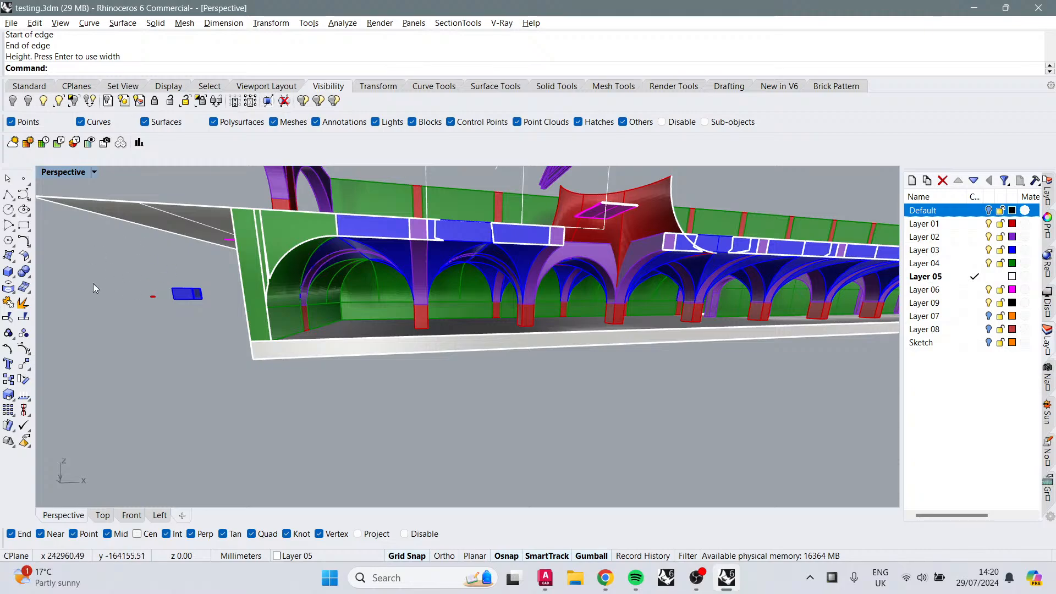
right_click_drag(144, 300, 440, 370)
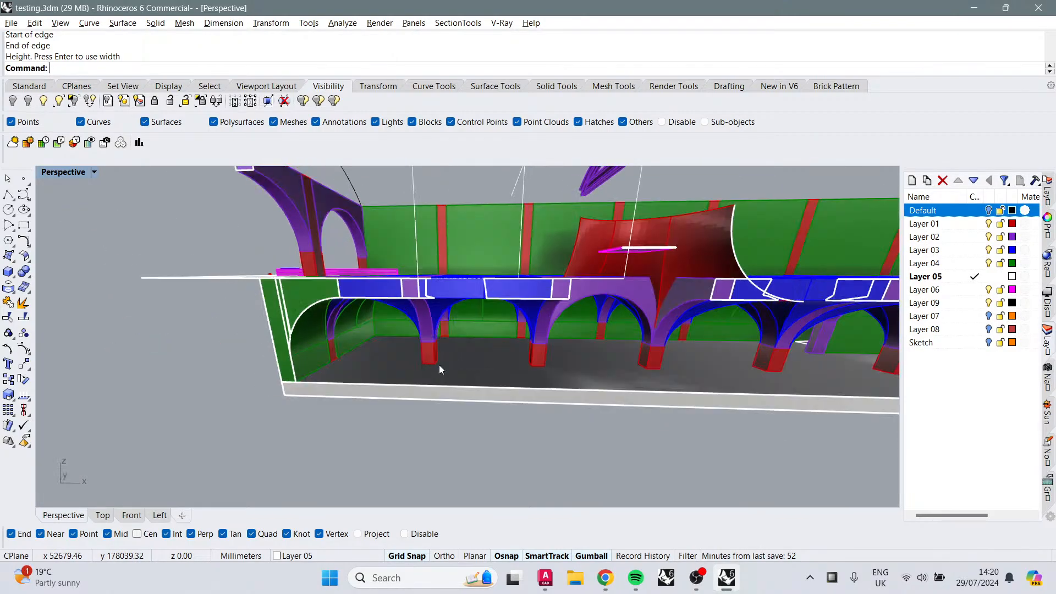
right_click_drag(564, 367, 482, 298)
right_click_drag(583, 338, 486, 273)
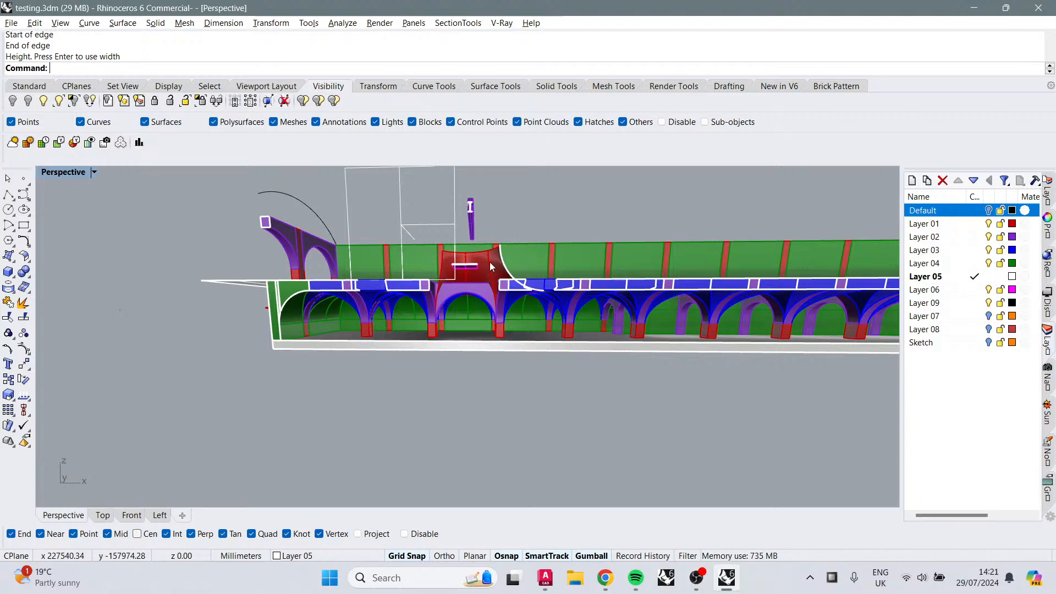
right_click_drag(450, 300, 534, 290)
right_click_drag(566, 322, 443, 279)
scroll(417, 327, "down", 3)
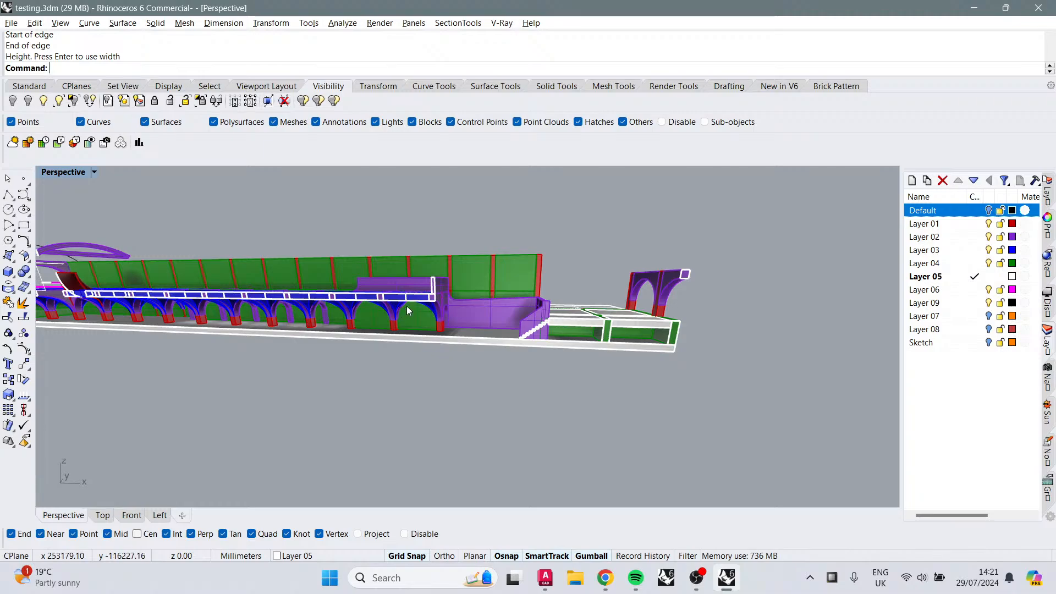
right_click_drag(441, 273, 257, 295)
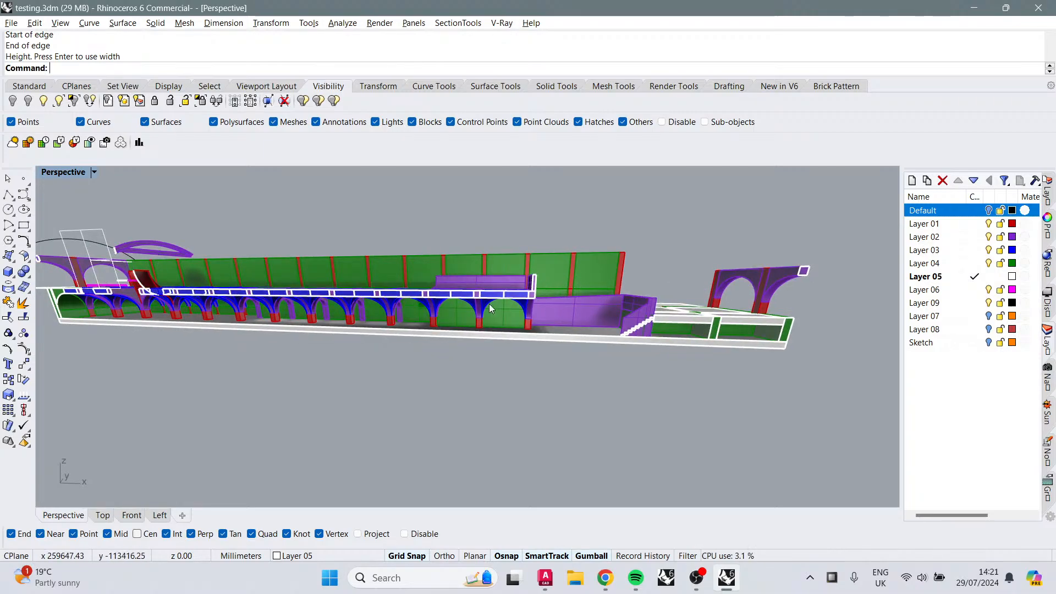
right_click_drag(592, 279, 55, 237)
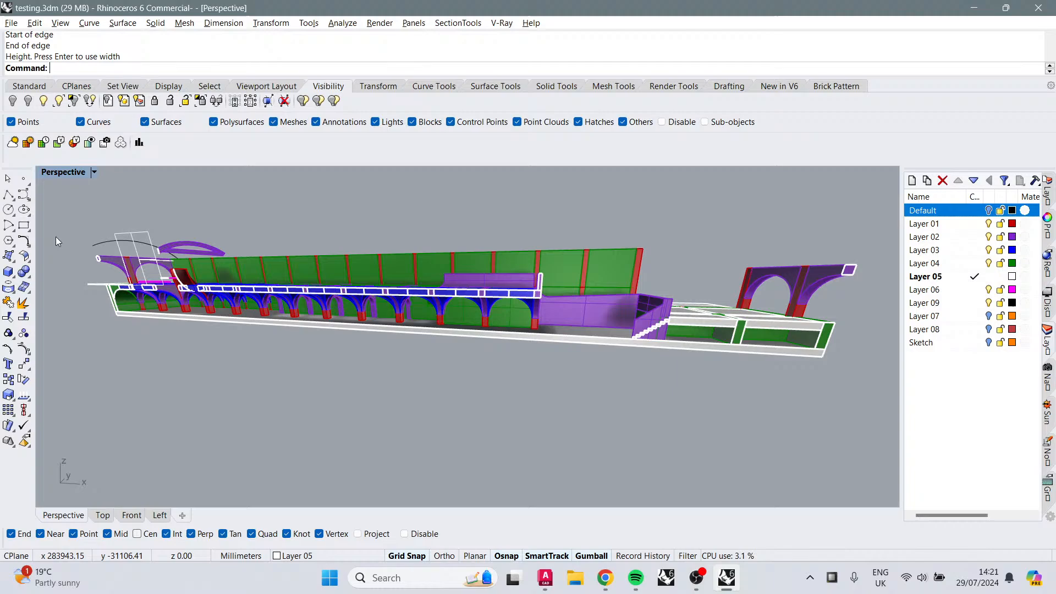
Step: Select the clipping plane, disable it and delete it
left_click(134, 260)
left_click(165, 291)
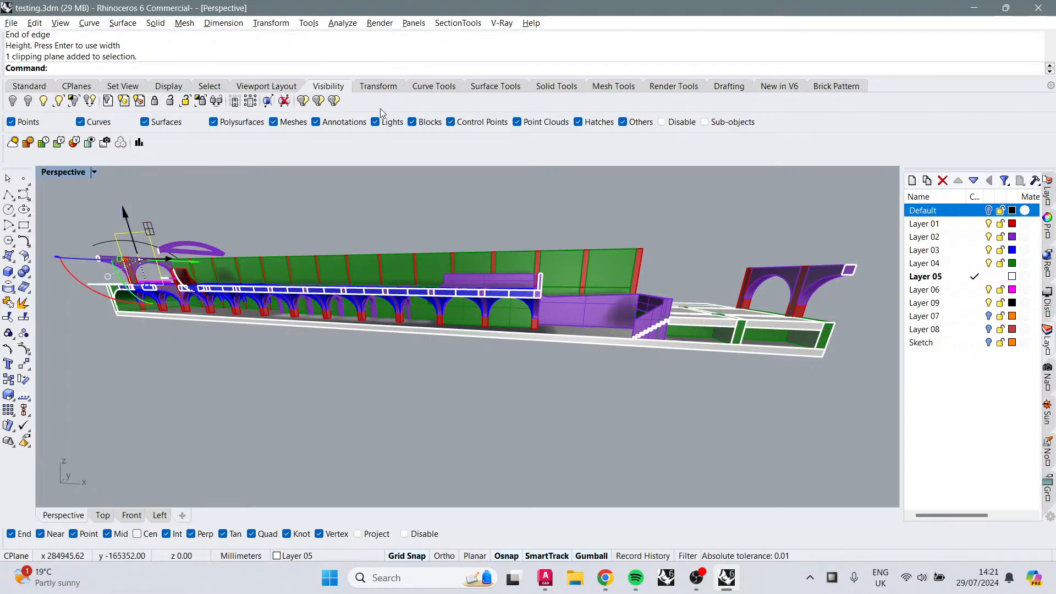
left_click(283, 101)
key("Delete")
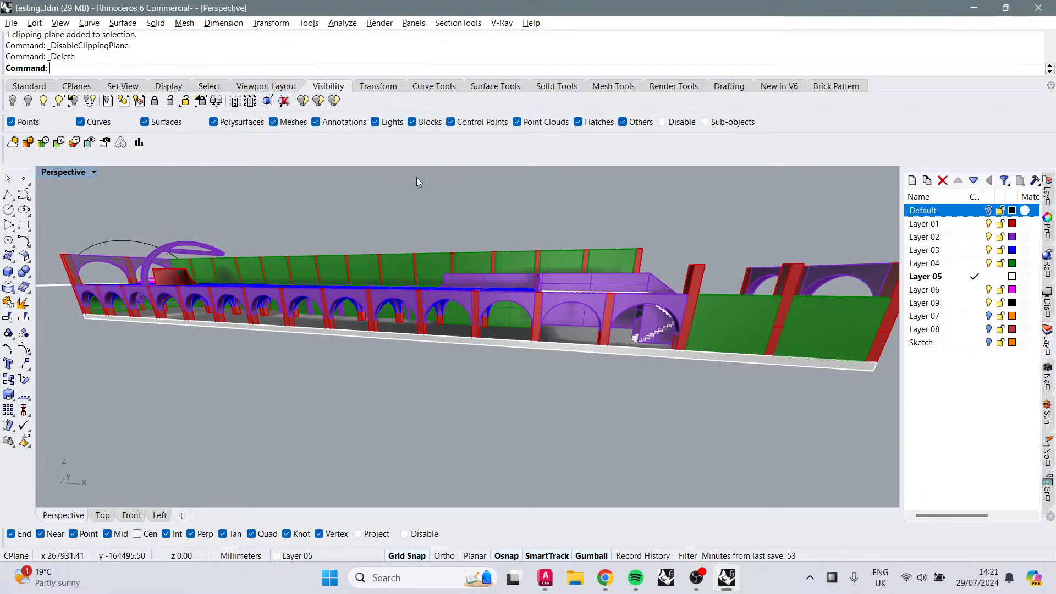
Step: Orbit over the arcade's roof and stair end to review the overall layout
right_click_drag(533, 160, 524, 326)
scroll(620, 323, "down", 3)
scroll(463, 343, "up", 5)
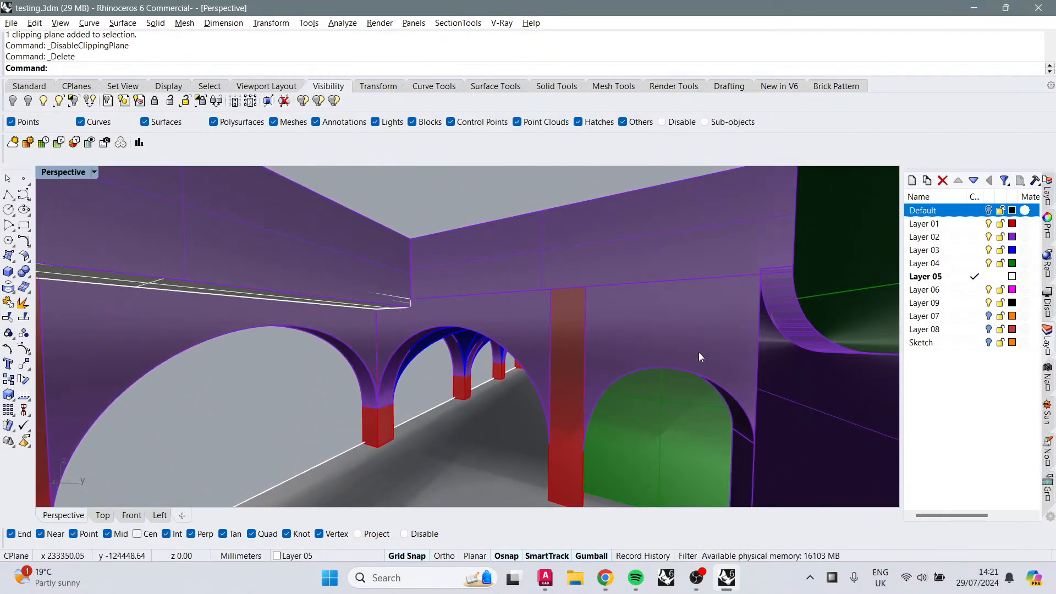
scroll(567, 382, "down", 5)
right_click_drag(567, 384, 615, 385)
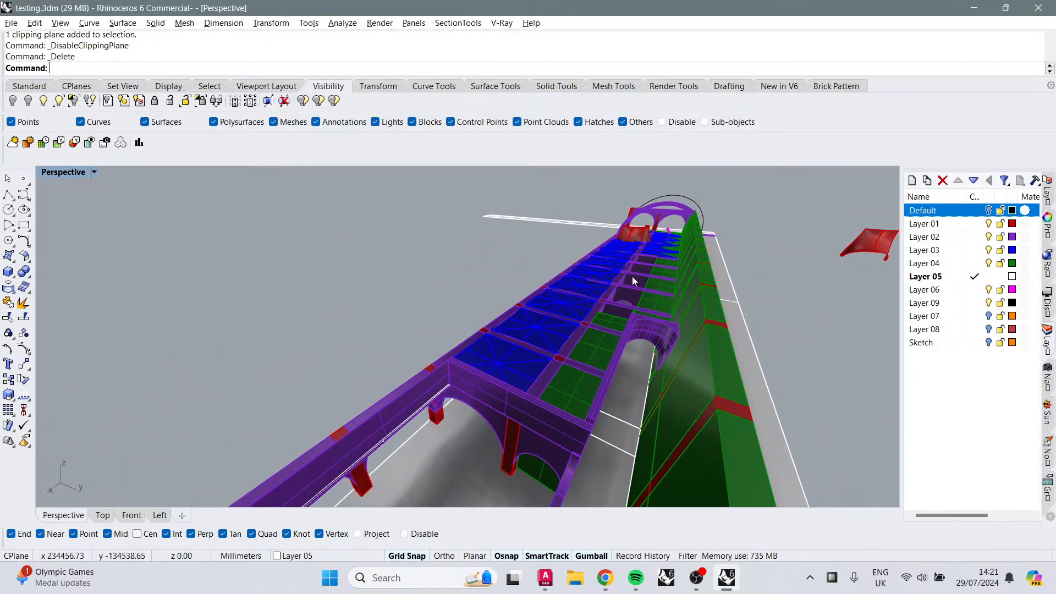
right_click_drag(631, 276, 495, 316)
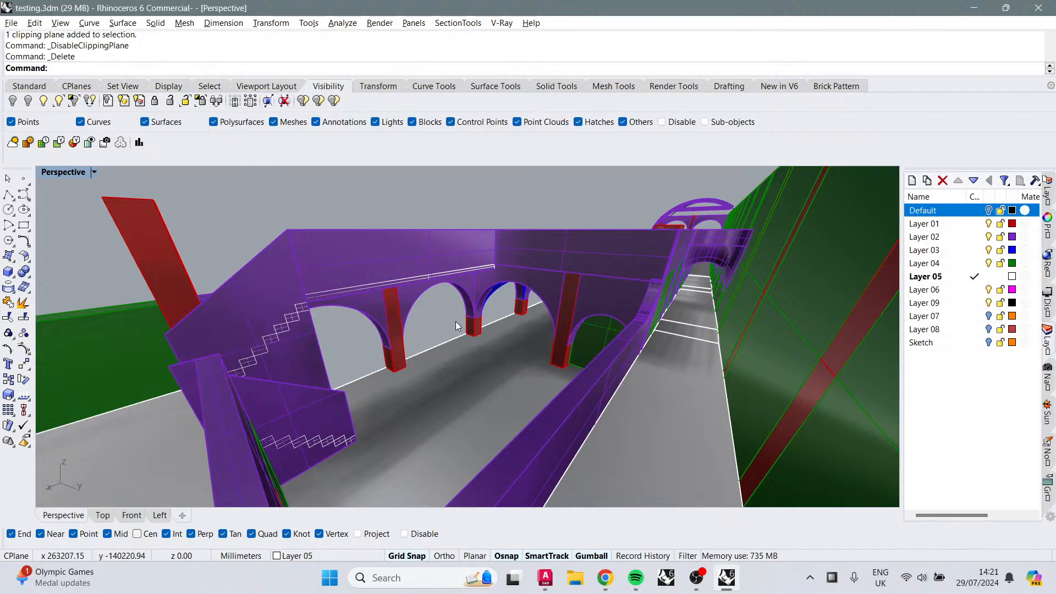
right_click_drag(438, 331, 506, 359)
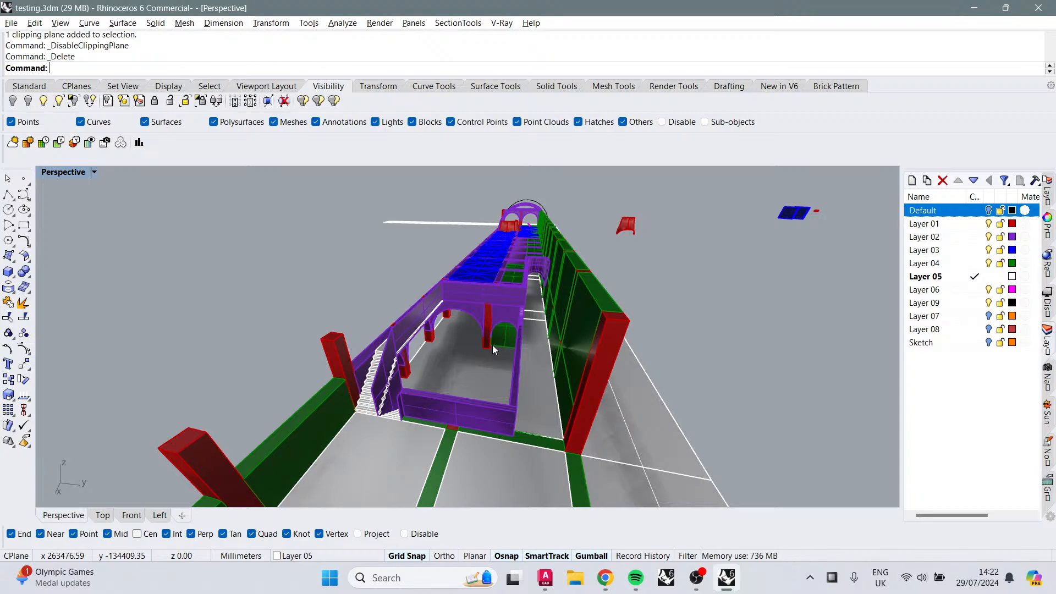
right_click_drag(493, 346, 510, 329)
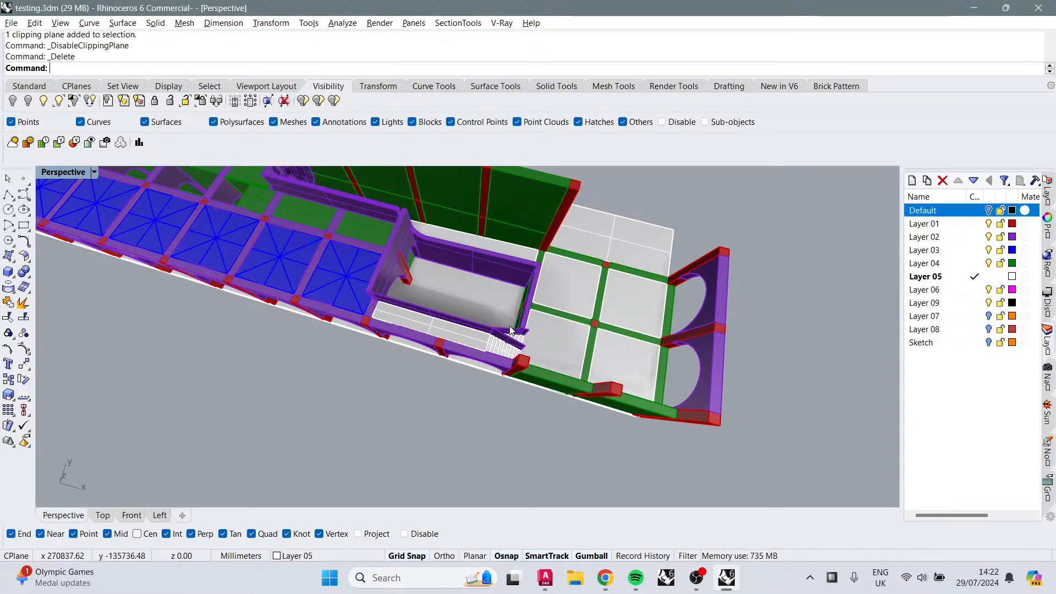
right_click_drag(516, 320, 457, 360)
scroll(457, 360, "up", 1)
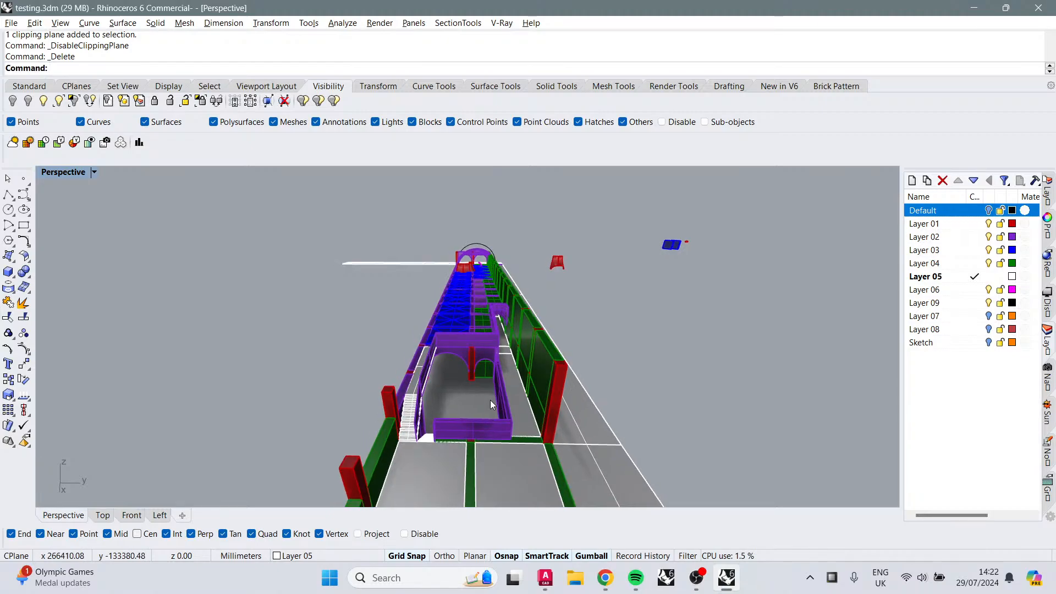
scroll(489, 400, "up", 5)
scroll(489, 320, "down", 5)
right_click_drag(488, 320, 368, 246)
scroll(440, 316, "up", 4)
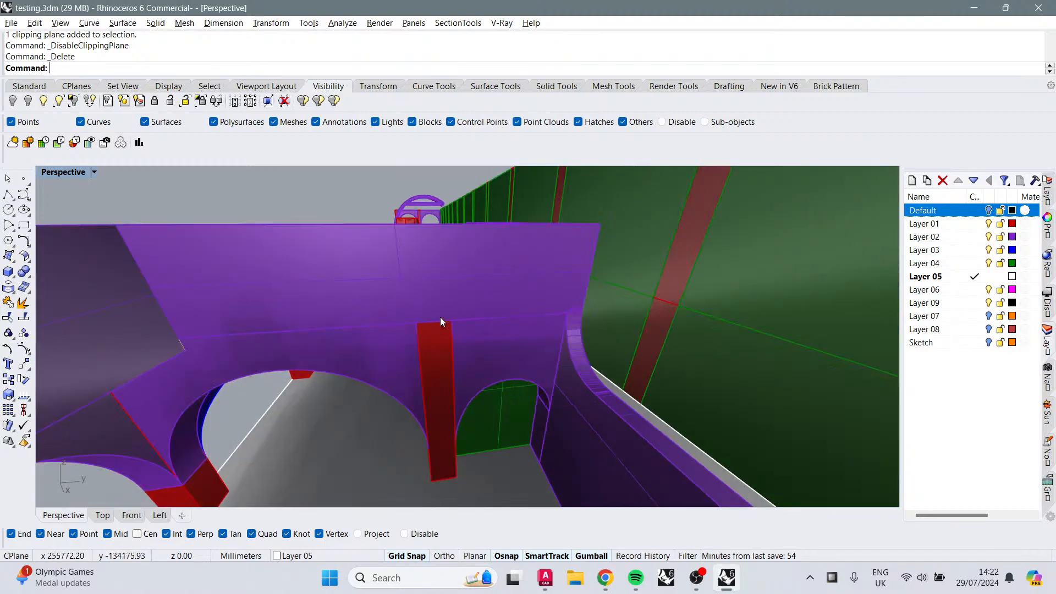
right_click_drag(440, 317, 578, 277)
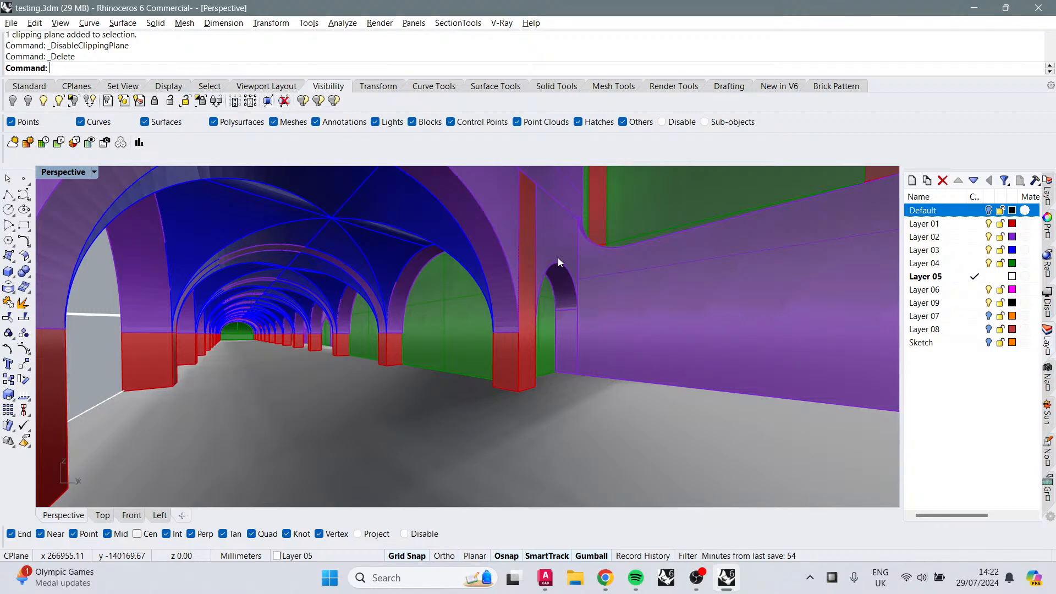
Step: Orbit and zoom inside and along the arcade to review the vaulted corridor
right_click_drag(493, 301, 443, 295, "shift")
scroll(444, 295, "up", 2)
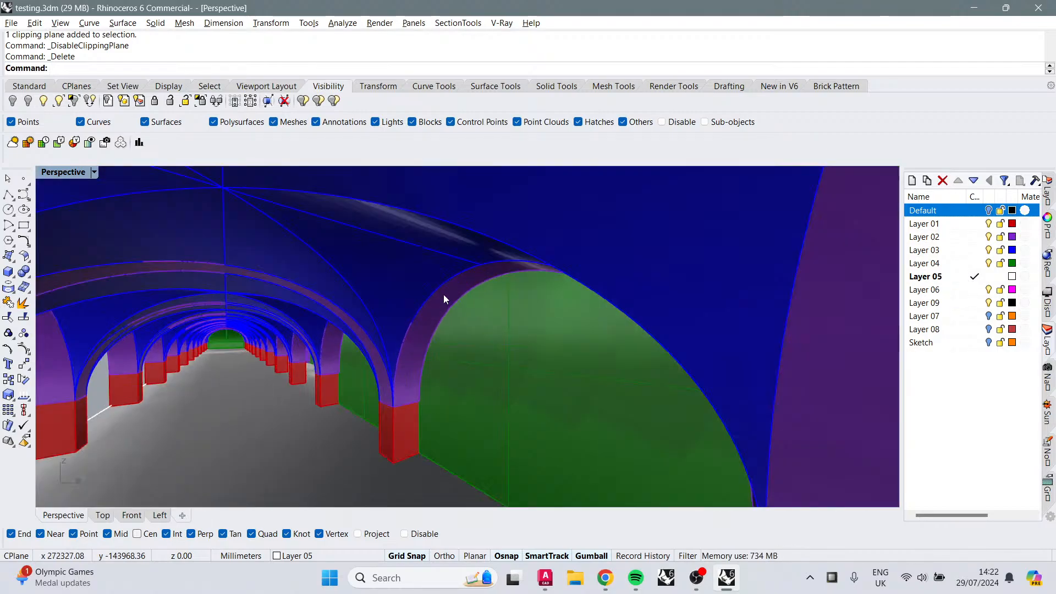
scroll(441, 291, "down", 1)
scroll(441, 291, "up", 1)
scroll(440, 291, "down", 2)
right_click_drag(544, 306, 577, 270, "shift")
right_click_drag(767, 324, 720, 334)
scroll(513, 342, "down", 3)
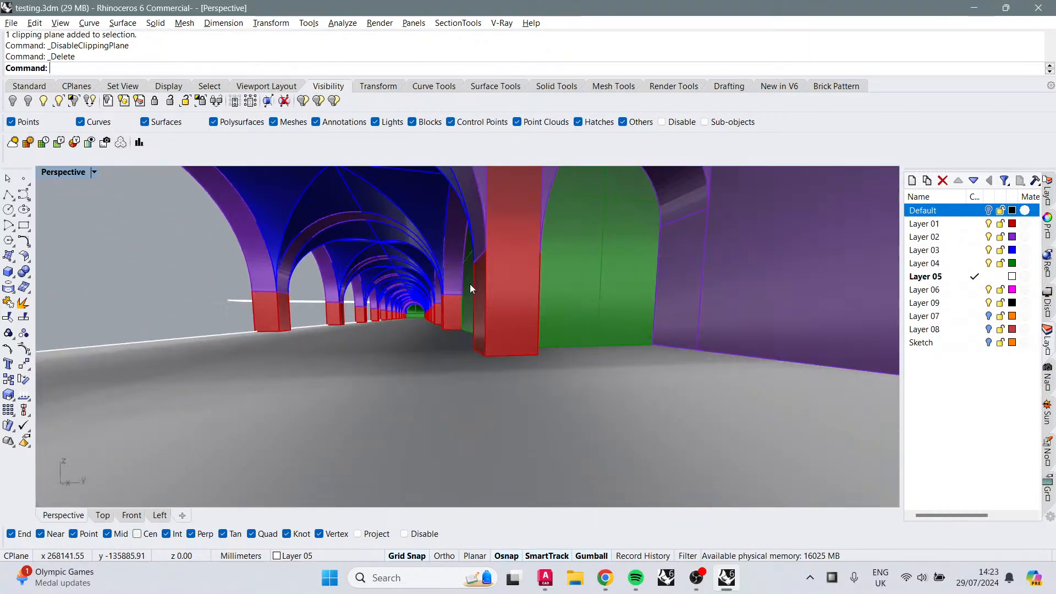
right_click_drag(470, 284, 444, 325)
scroll(444, 325, "down", 5)
scroll(440, 312, "up", 8)
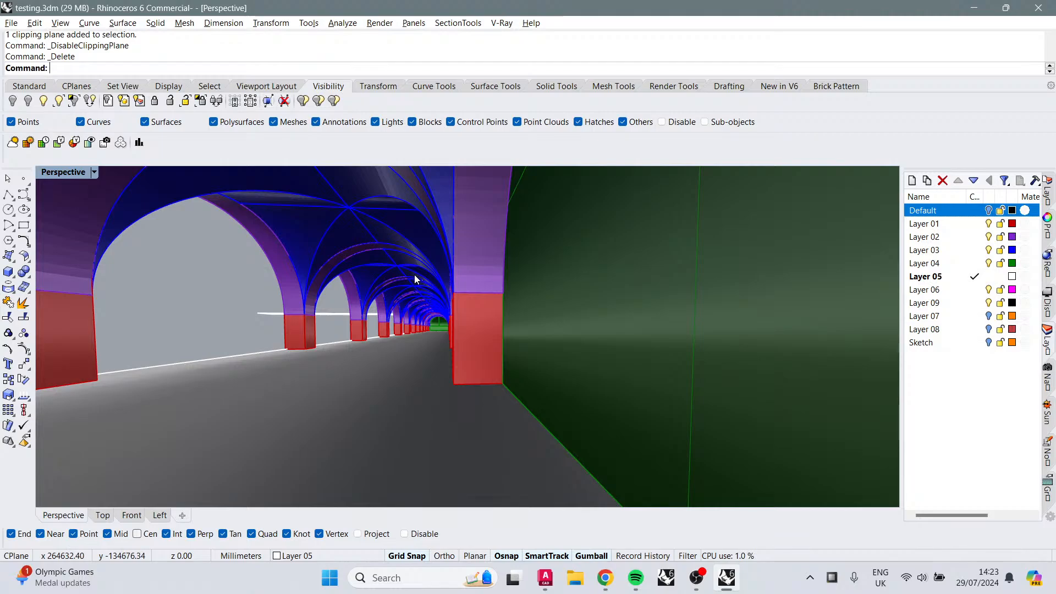
scroll(414, 275, "up", 3)
right_click_drag(414, 275, 537, 318)
scroll(552, 358, "down", 5)
scroll(472, 314, "up", 3)
scroll(466, 308, "down", 3)
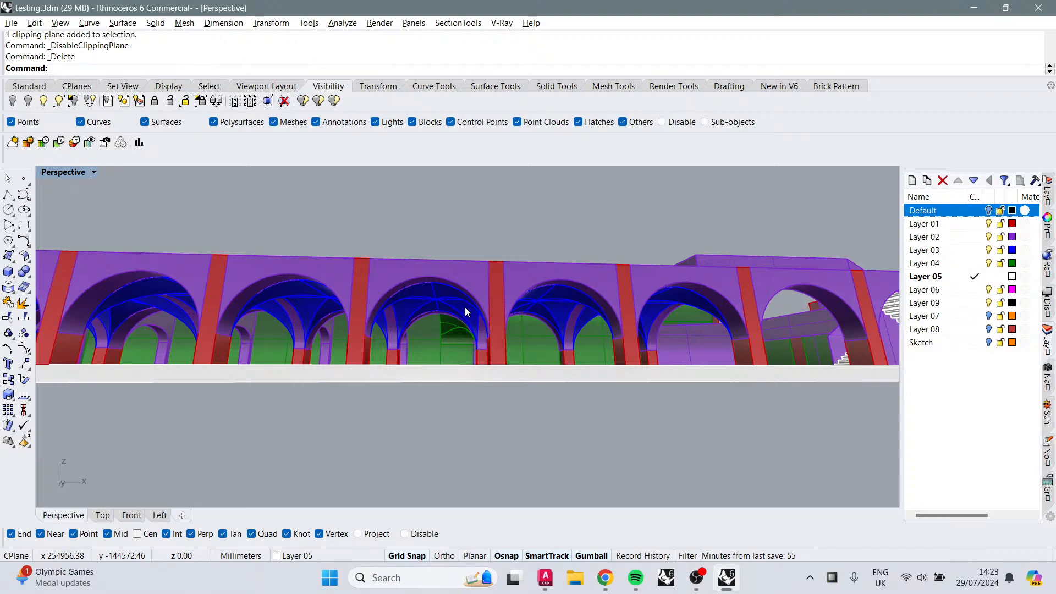
Step: Zoom and orbit through the arches and along the corridor to inspect the vaults and wall junctions
right_click_drag(456, 314, 500, 279)
scroll(461, 341, "up", 5)
scroll(461, 343, "up", 2)
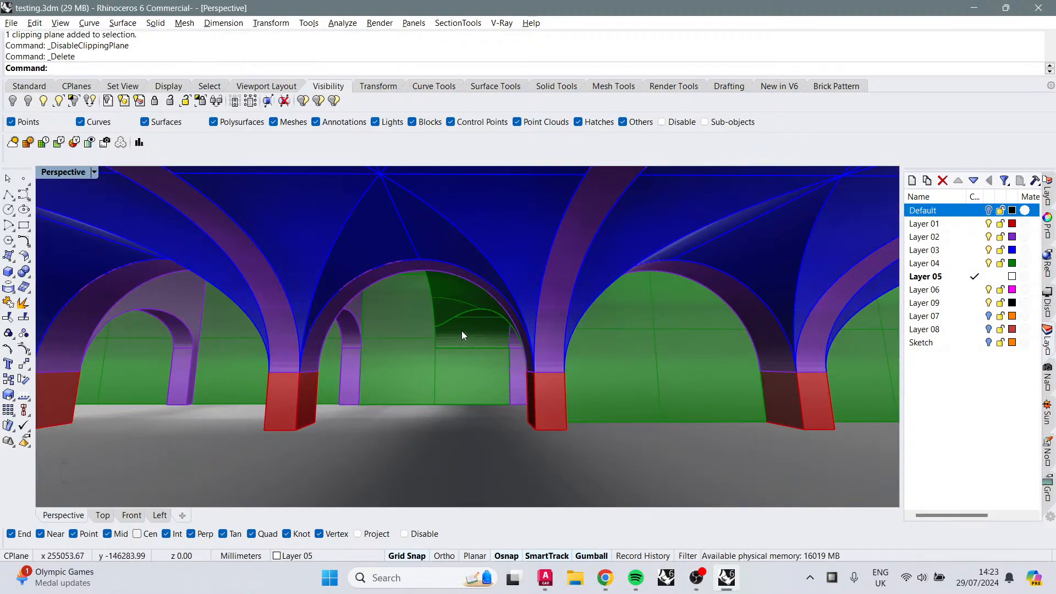
scroll(505, 308, "down", 6)
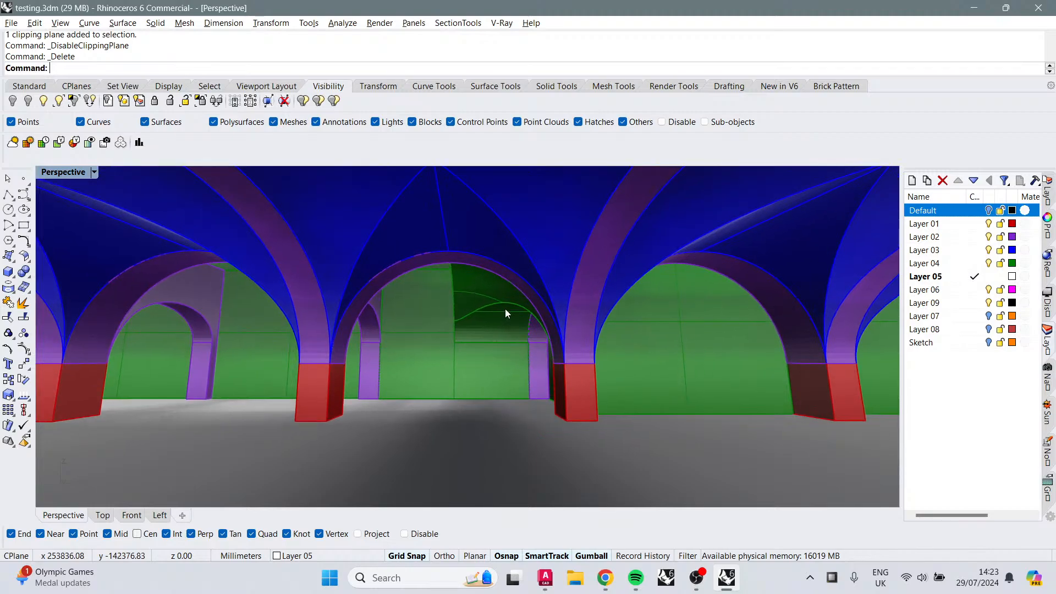
right_click_drag(487, 305, 517, 286)
scroll(777, 302, "up", 8)
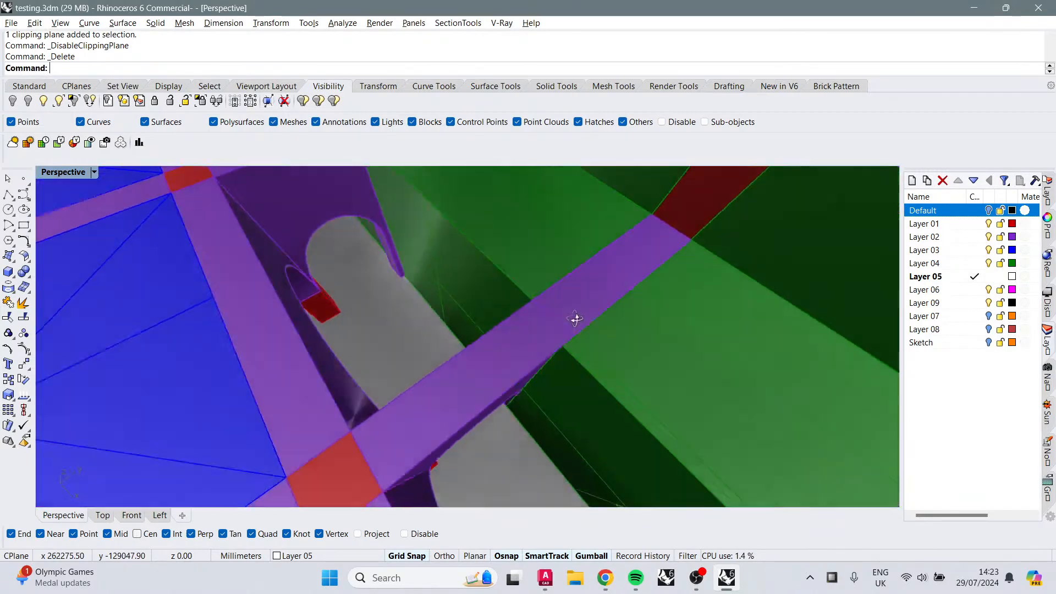
right_click_drag(575, 319, 481, 228)
scroll(565, 287, "down", 4)
right_click_drag(559, 283, 520, 326)
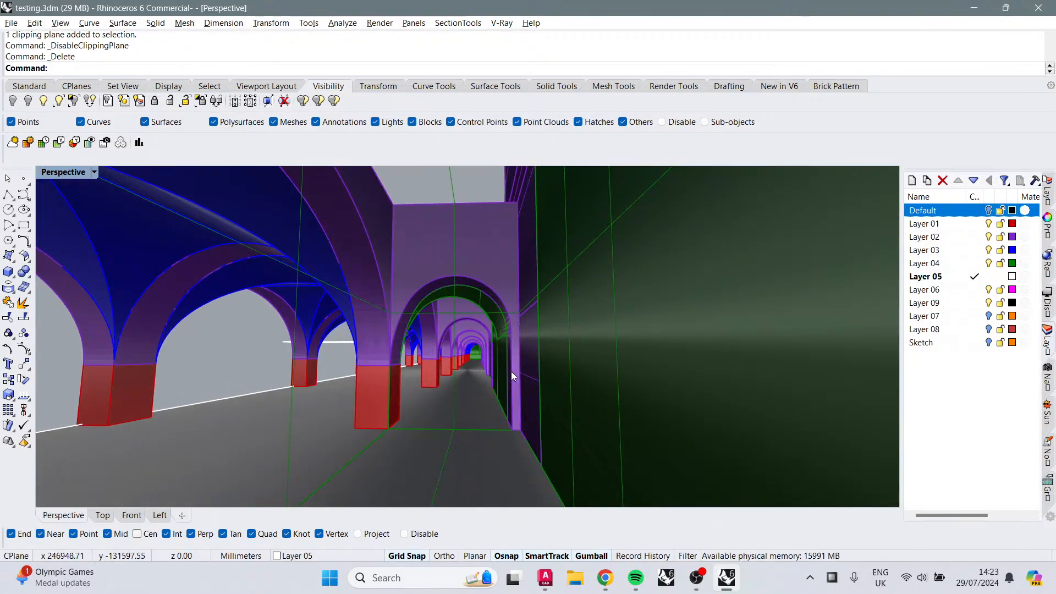
right_click_drag(510, 371, 500, 341)
scroll(490, 356, "up", 2)
scroll(467, 363, "up", 2)
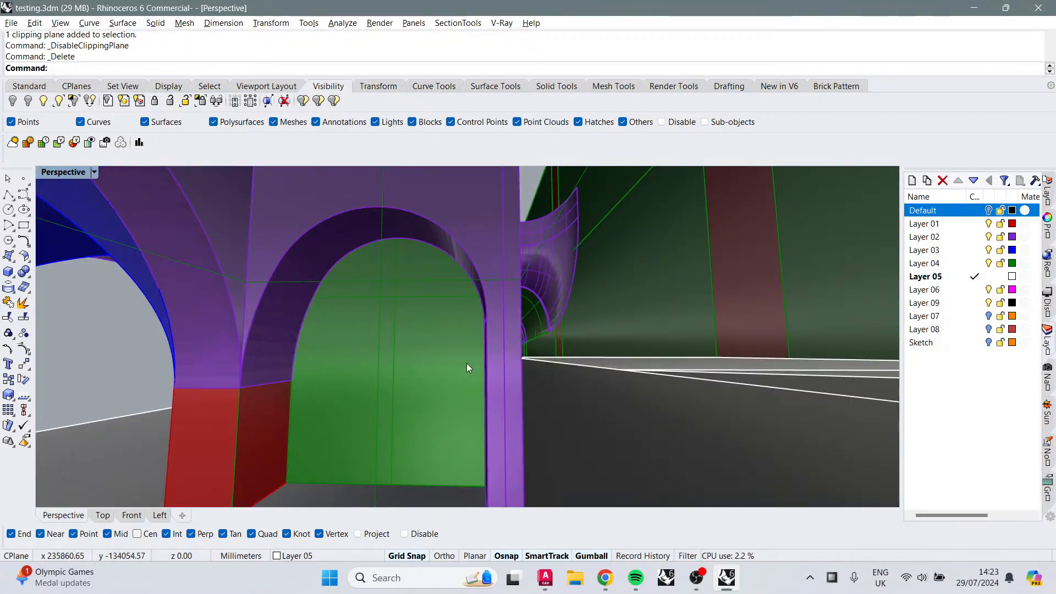
scroll(510, 368, "up", 5)
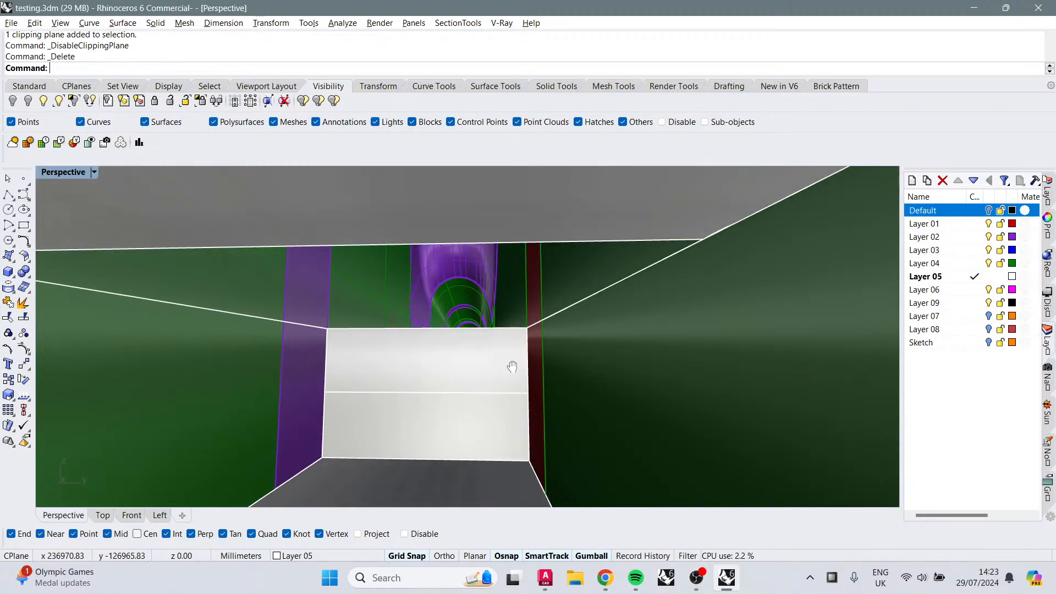
right_click_drag(512, 366, 523, 414, "shift")
right_click_drag(421, 398, 520, 370)
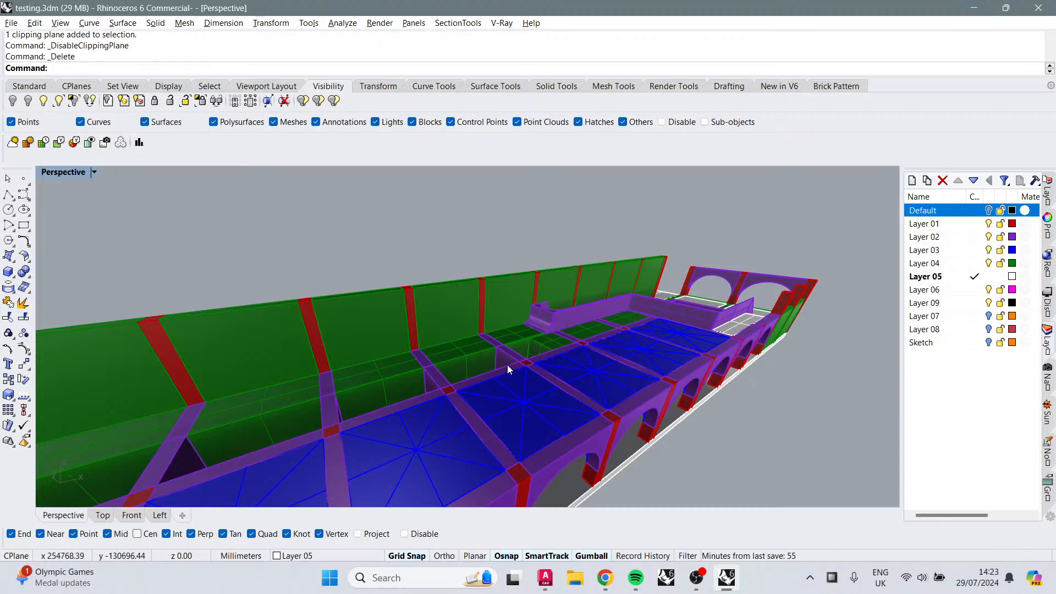
Step: Orbit over the blue roof vaults to inspect the arcade from above and at its end
right_click_drag(507, 365, 575, 397)
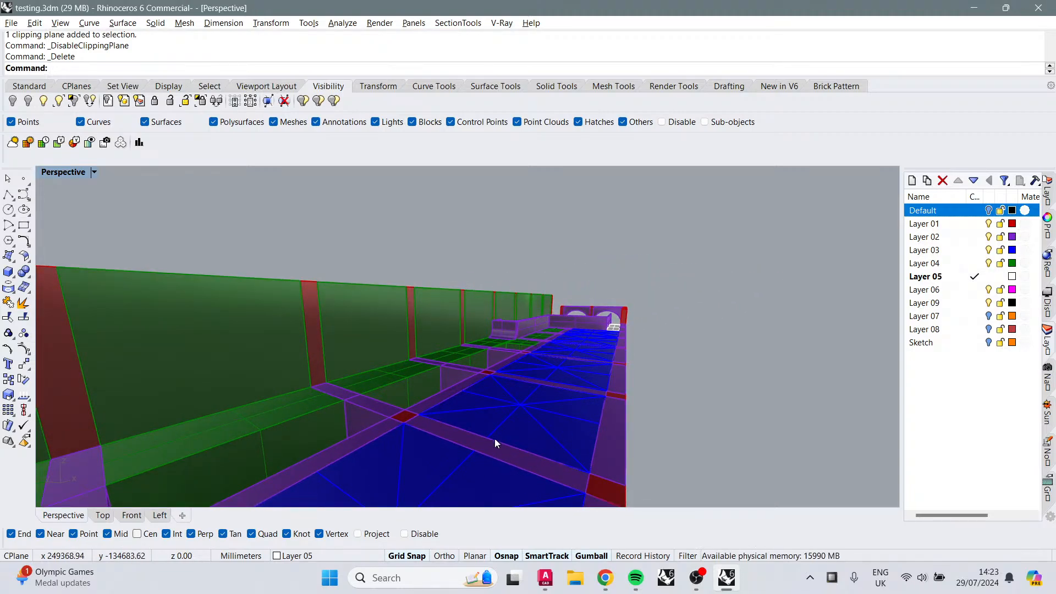
right_click_drag(497, 411, 491, 361)
right_click_drag(661, 358, 522, 349)
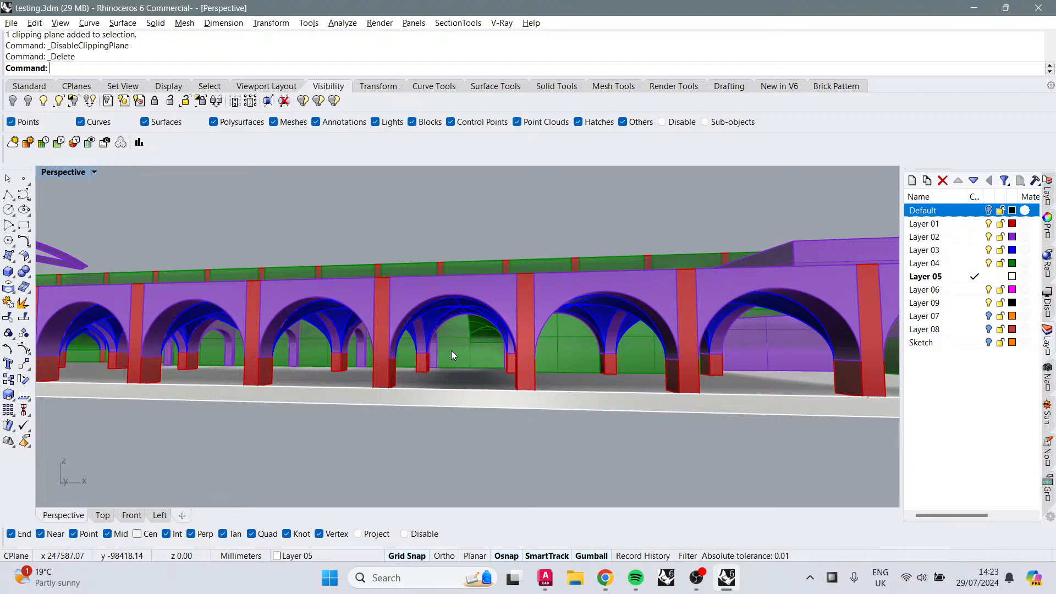
right_click_drag(502, 348, 531, 300, "shift")
right_click_drag(531, 259, 529, 303)
right_click_drag(478, 337, 601, 421)
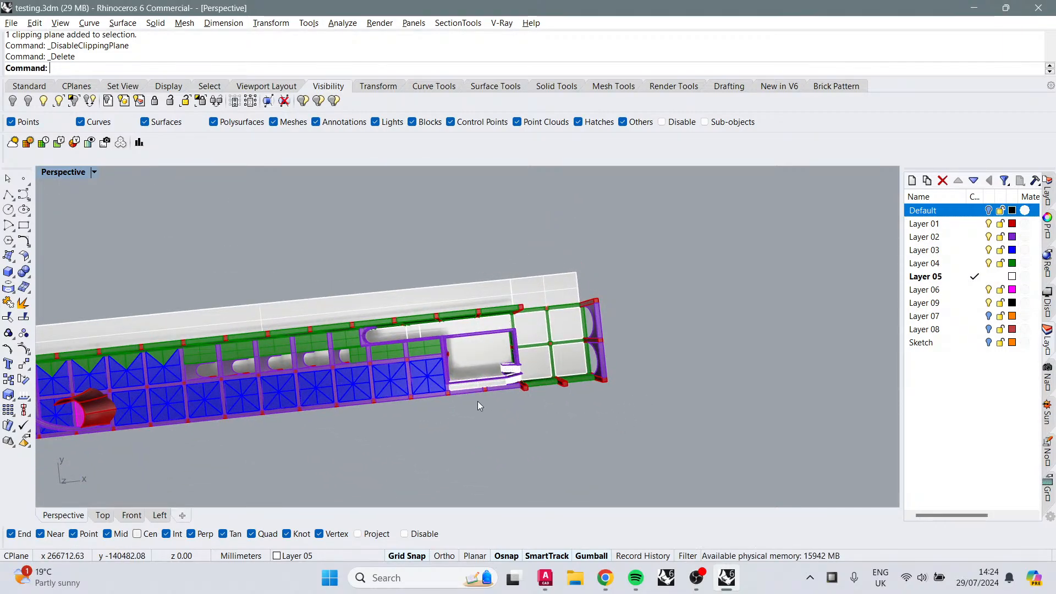
right_click_drag(373, 371, 377, 275)
scroll(390, 408, "up", 5)
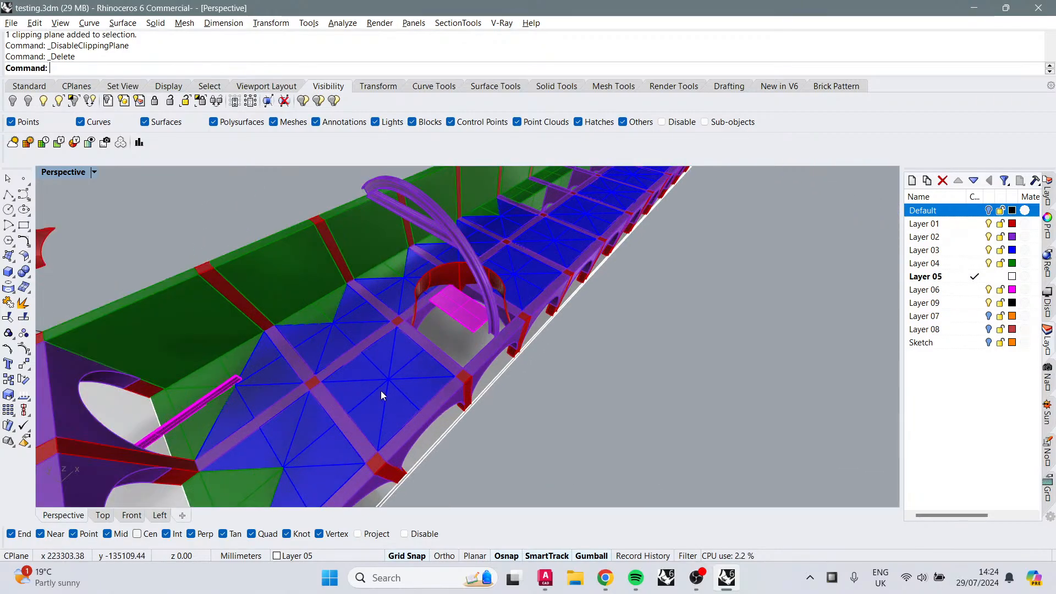
right_click_drag(381, 390, 441, 336)
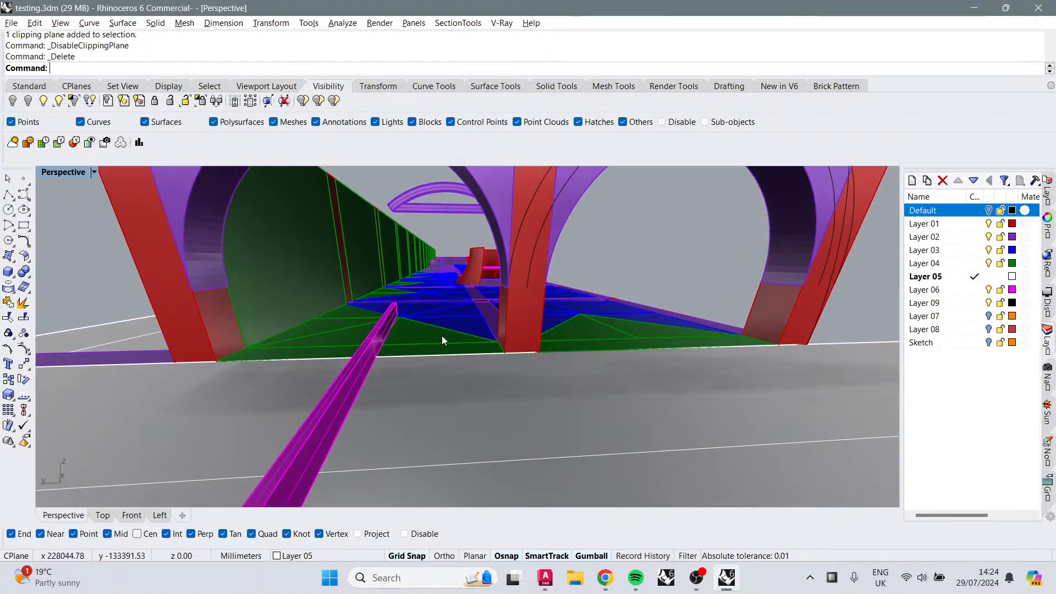
Step: Select the magenta beam projecting from the arcade's end and orbit out to view it
left_click(391, 316)
left_click_drag(364, 303, 363, 281)
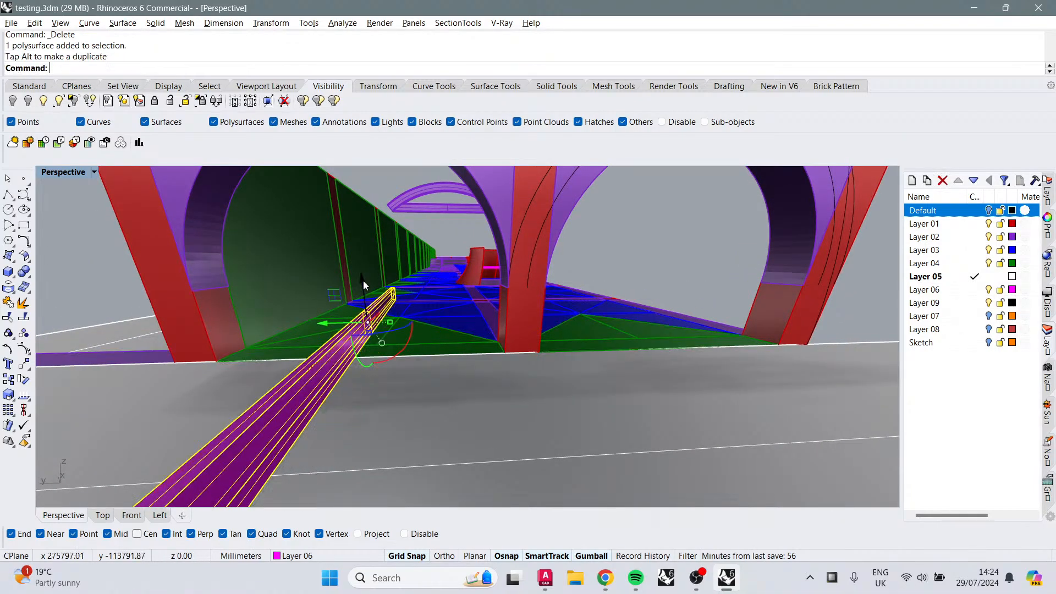
right_click_drag(476, 306, 609, 513)
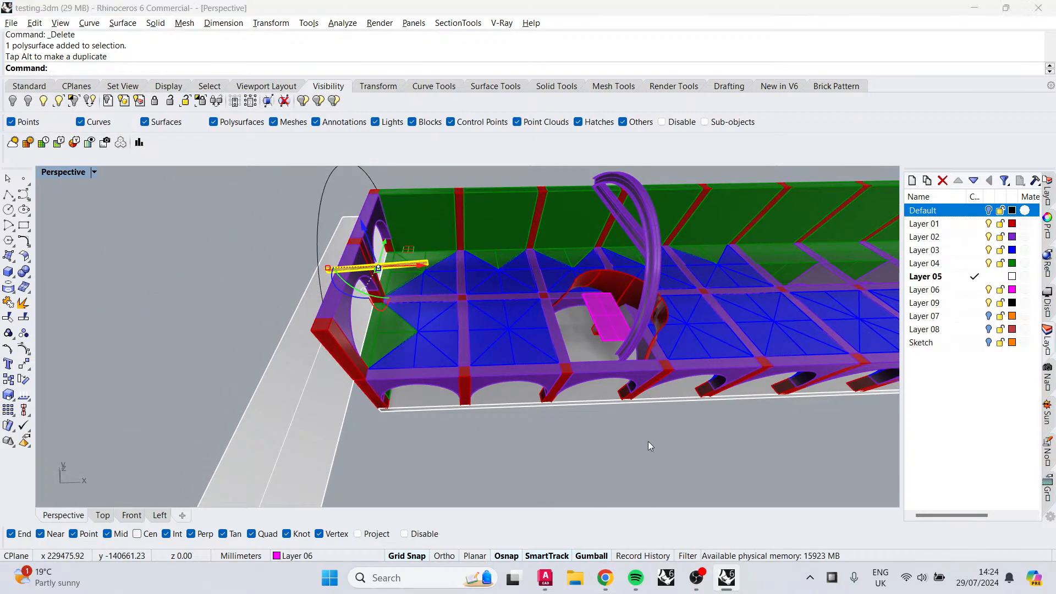
key("alt+Tab")
key("alt+Tab")
key("alt+Tab")
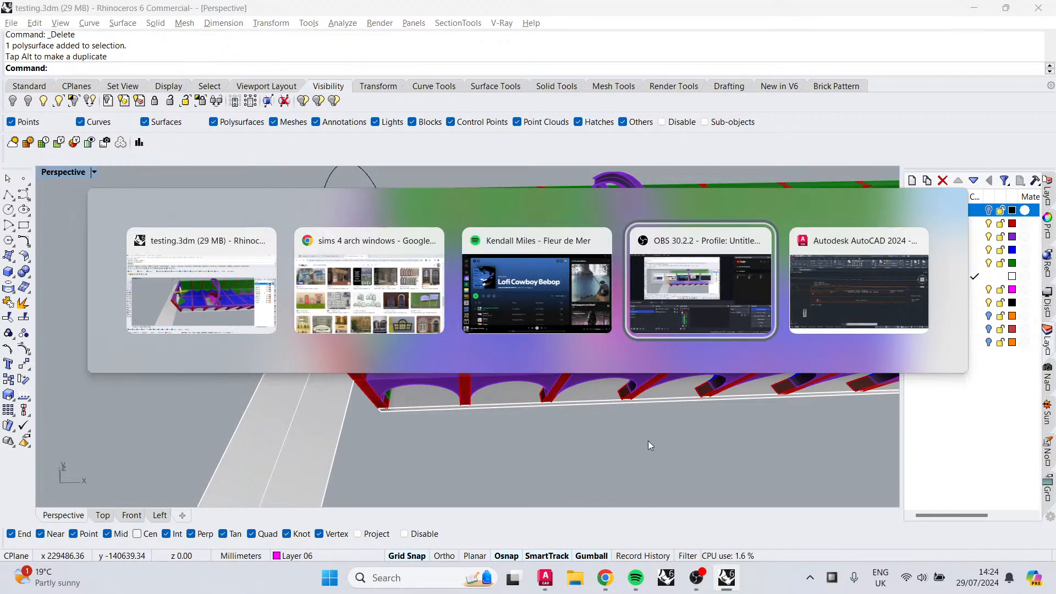
key("alt+Tab")
key("alt+Tab")
key("alt+Tab")
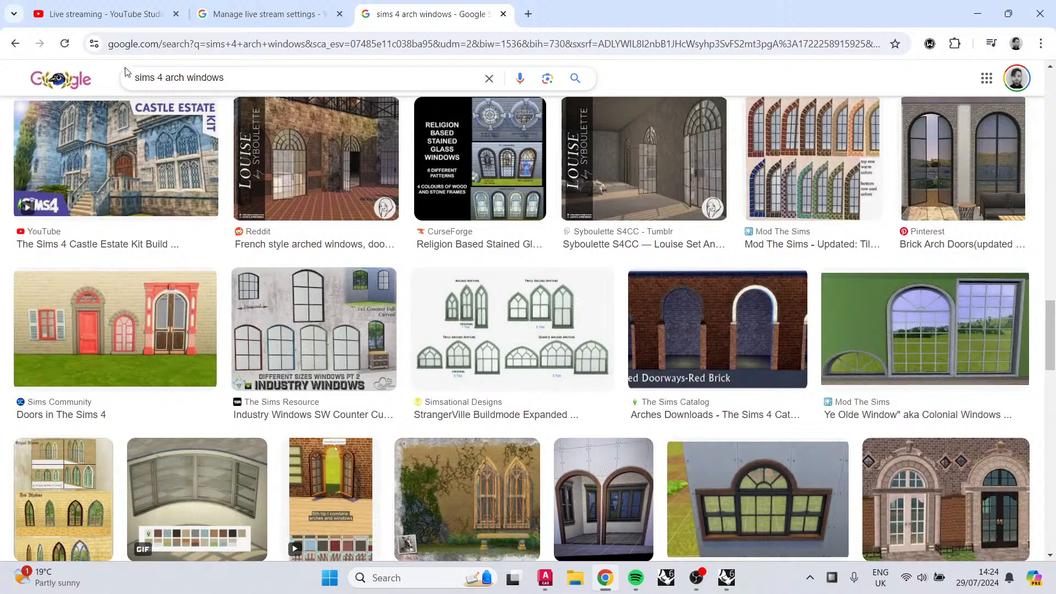
left_click(117, 15)
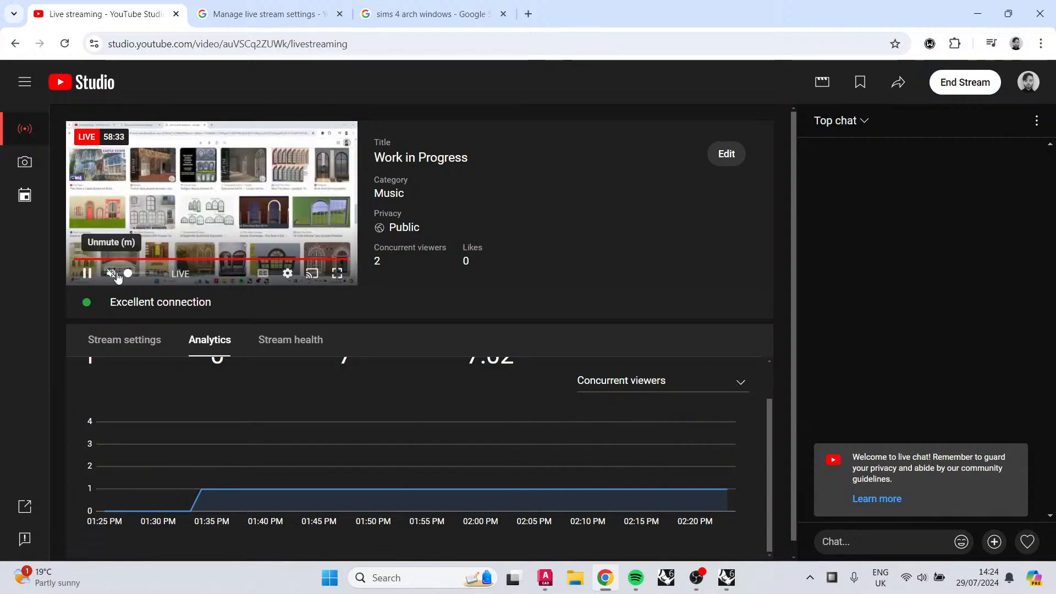
key("alt+Tab")
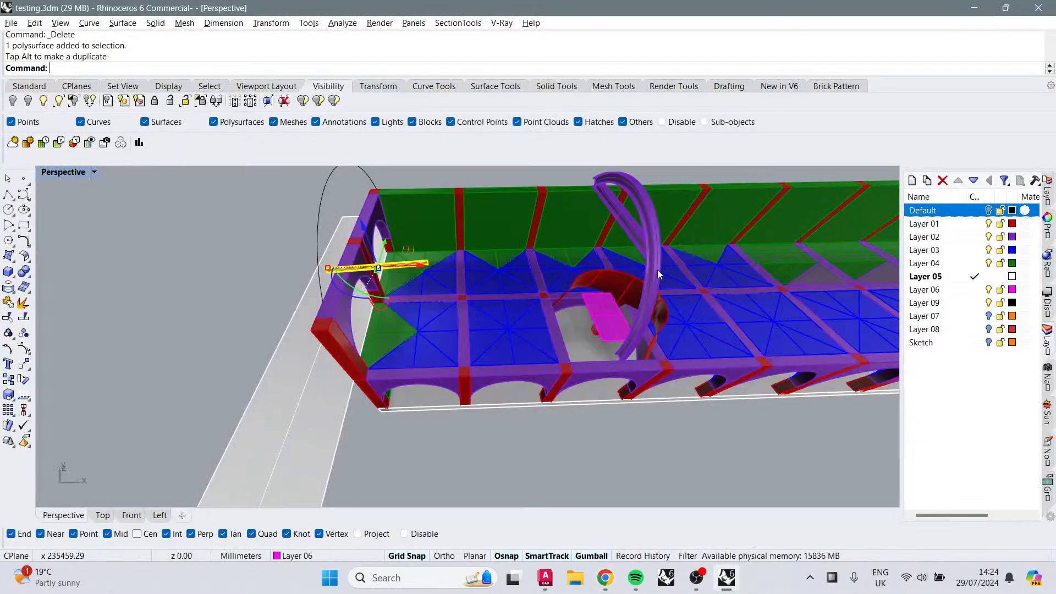
Step: Orbit and zoom out to view the whole arcade model
right_click_drag(585, 266, 719, 388)
right_click_drag(652, 311, 550, 375)
right_click_drag(678, 407, 612, 369)
scroll(613, 368, "down", 4)
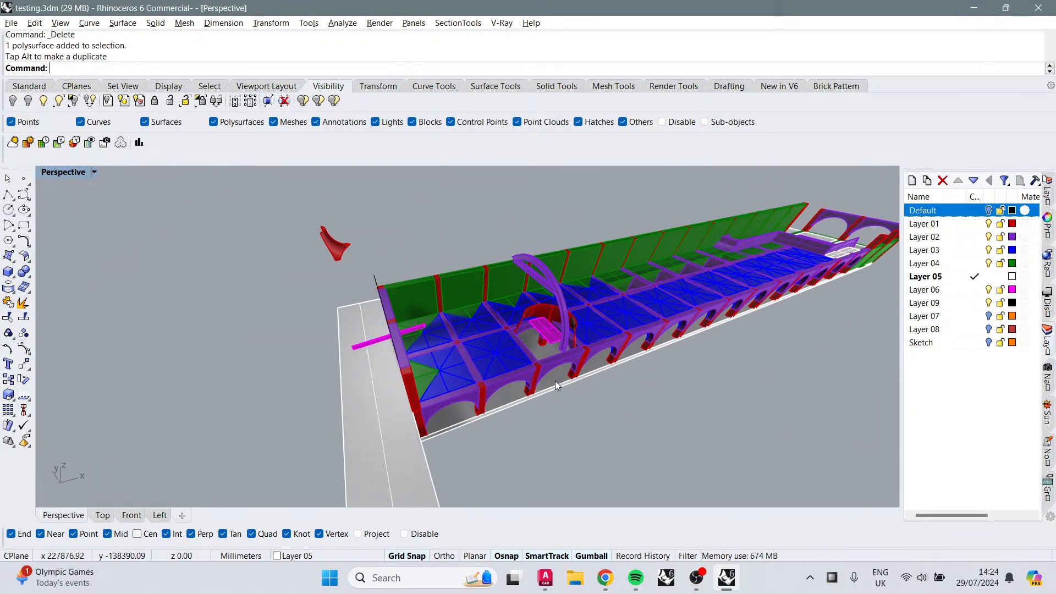
key("alt+Tab")
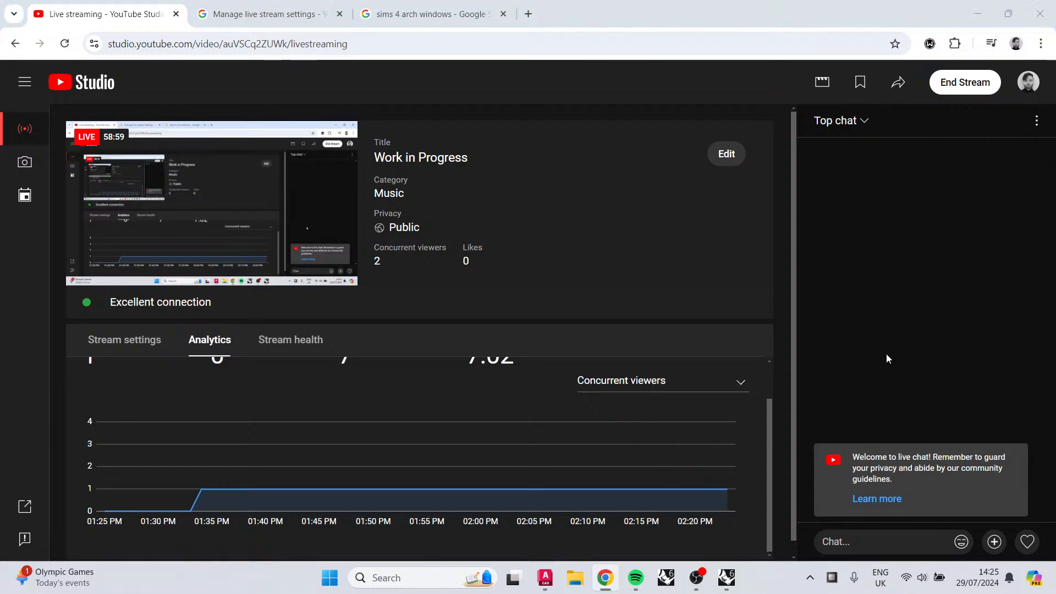
key("alt+Tab")
right_click_drag(580, 288, 560, 315)
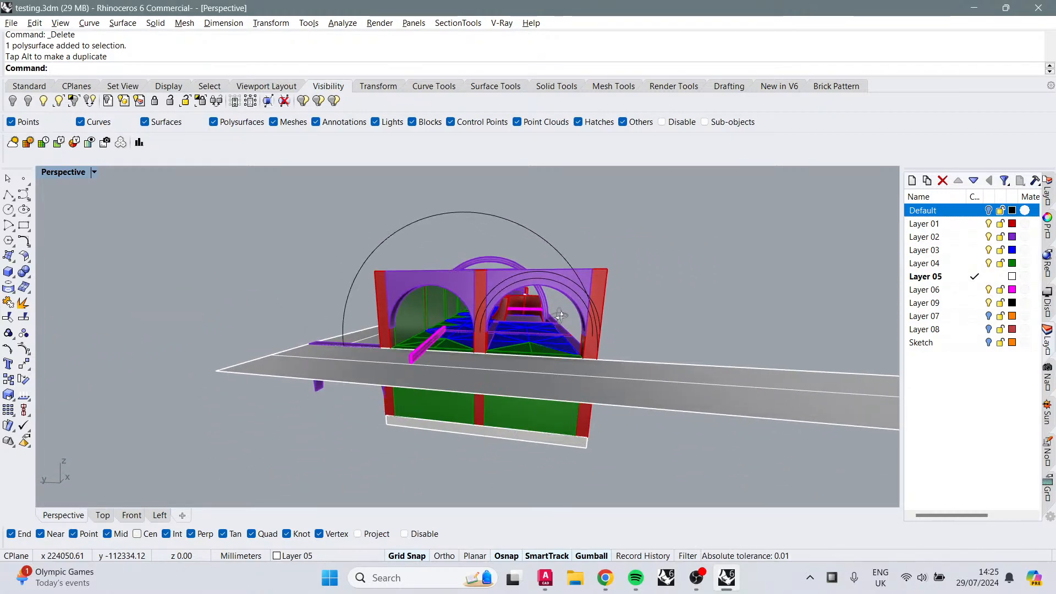
key("alt+Tab")
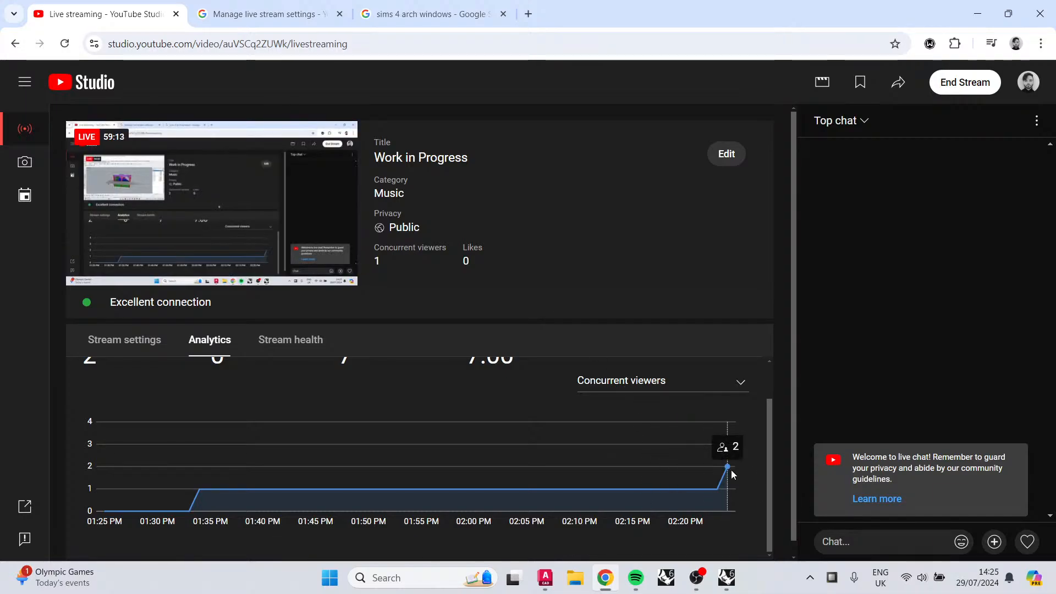
key("alt+Tab")
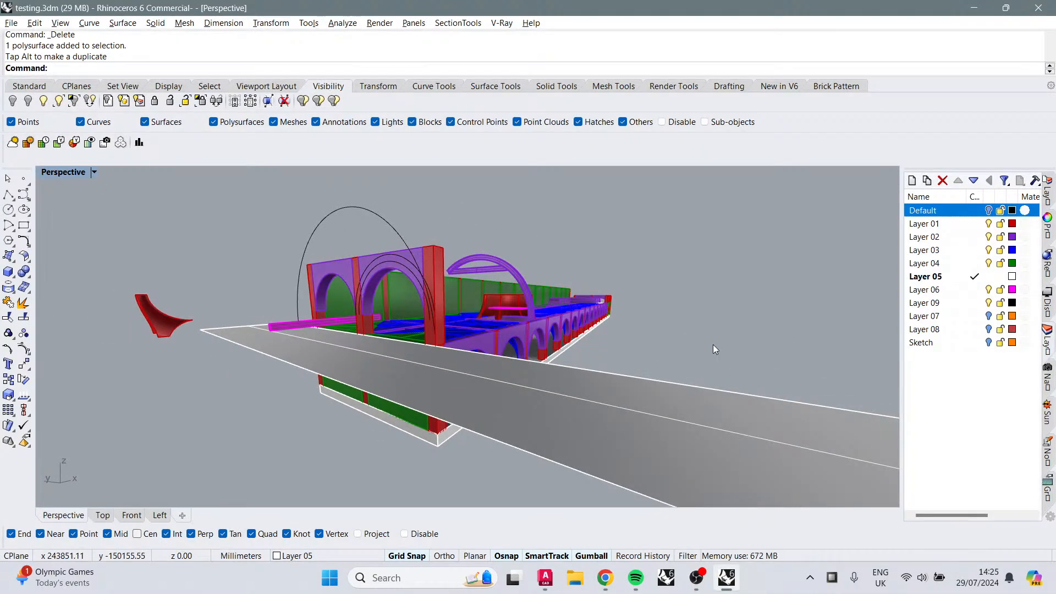
Step: Orbit and zoom along the arcade's length to review its exterior
right_click_drag(713, 344, 629, 395)
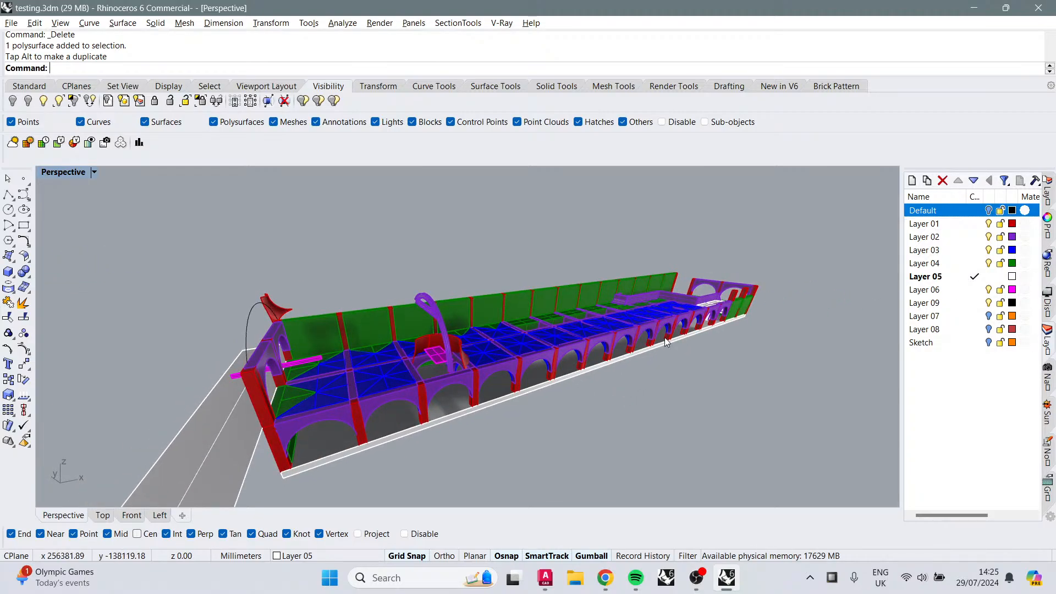
right_click_drag(666, 342, 546, 301)
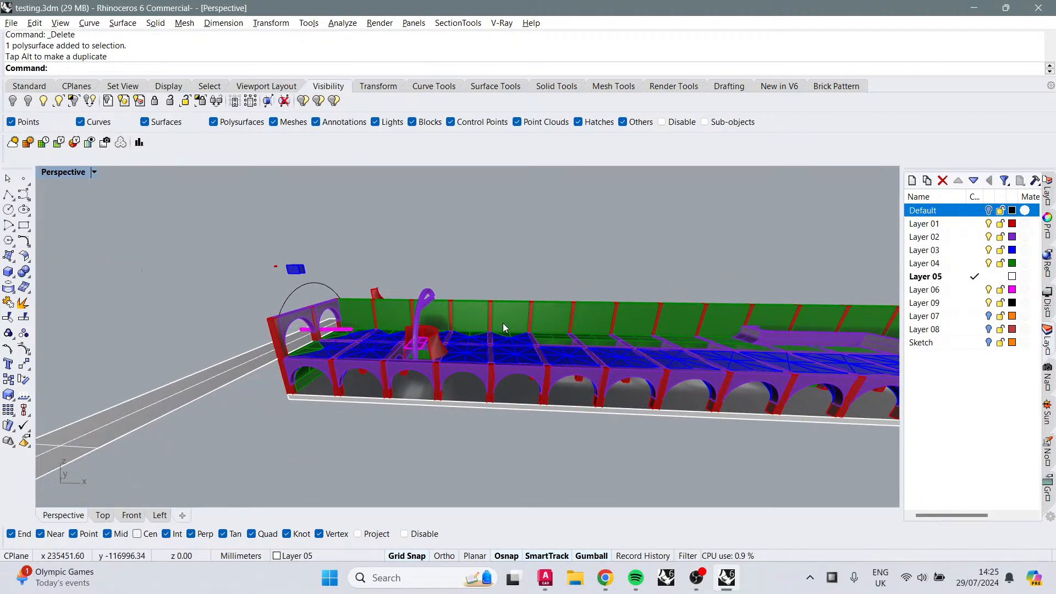
scroll(331, 352, "up", 3)
scroll(339, 335, "down", 1)
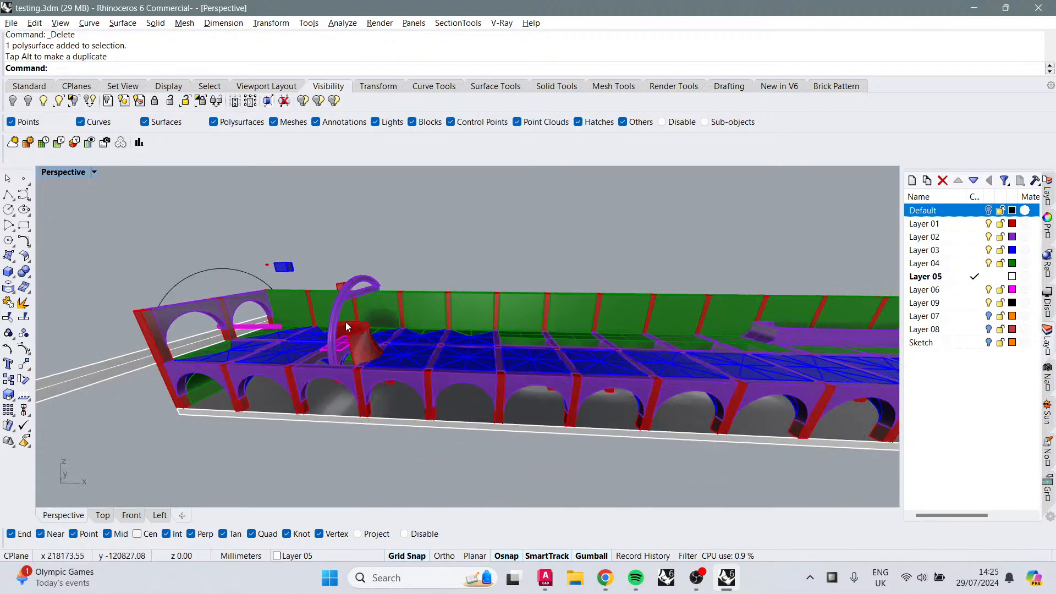
scroll(346, 323, "down", 2)
right_click_drag(460, 349, 710, 253)
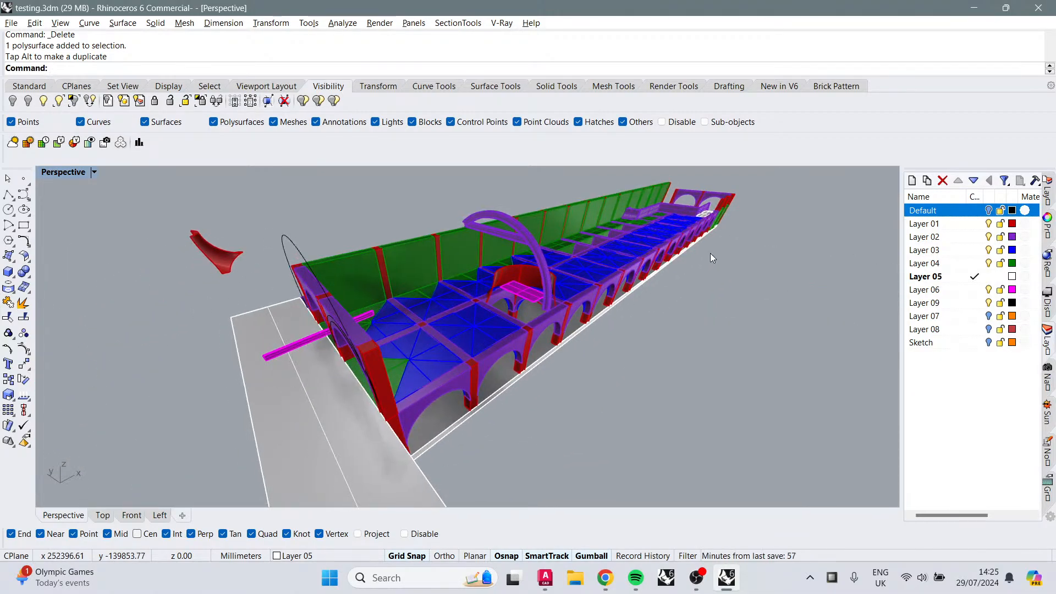
key("alt+Tab")
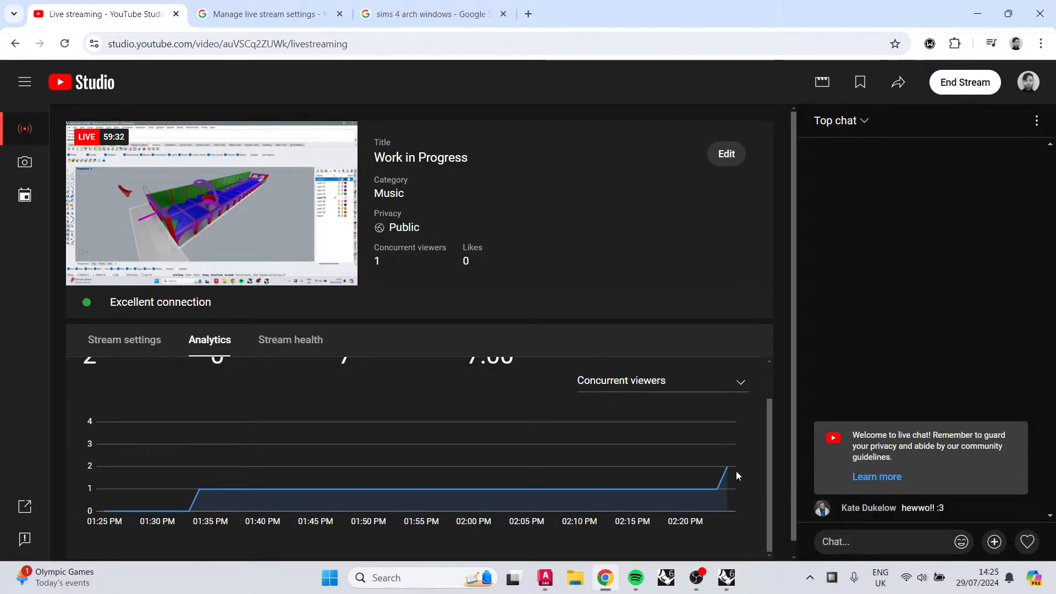
key("alt+Tab")
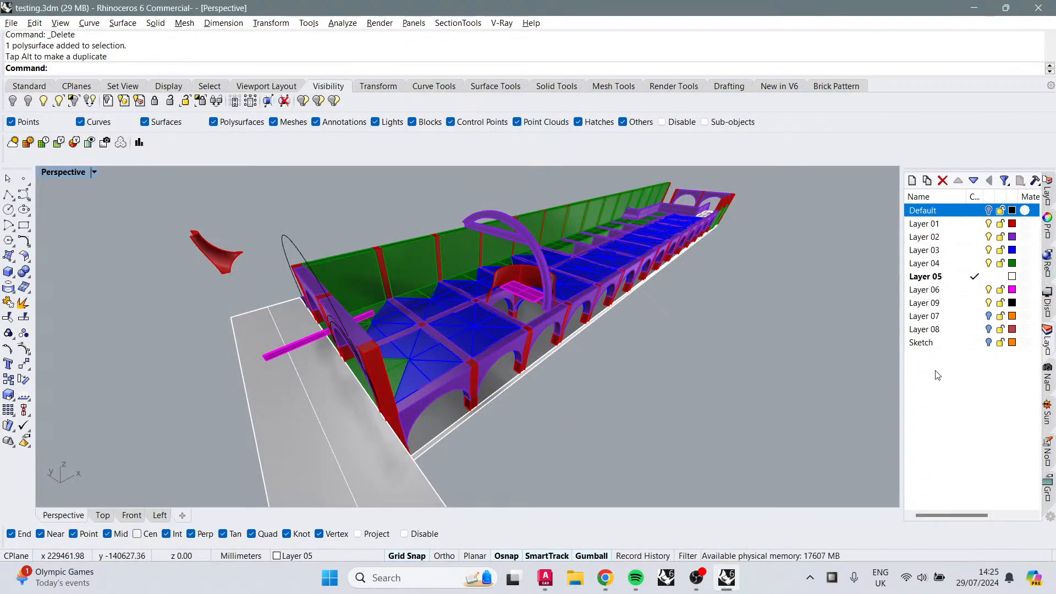
right_click_drag(566, 337, 633, 302)
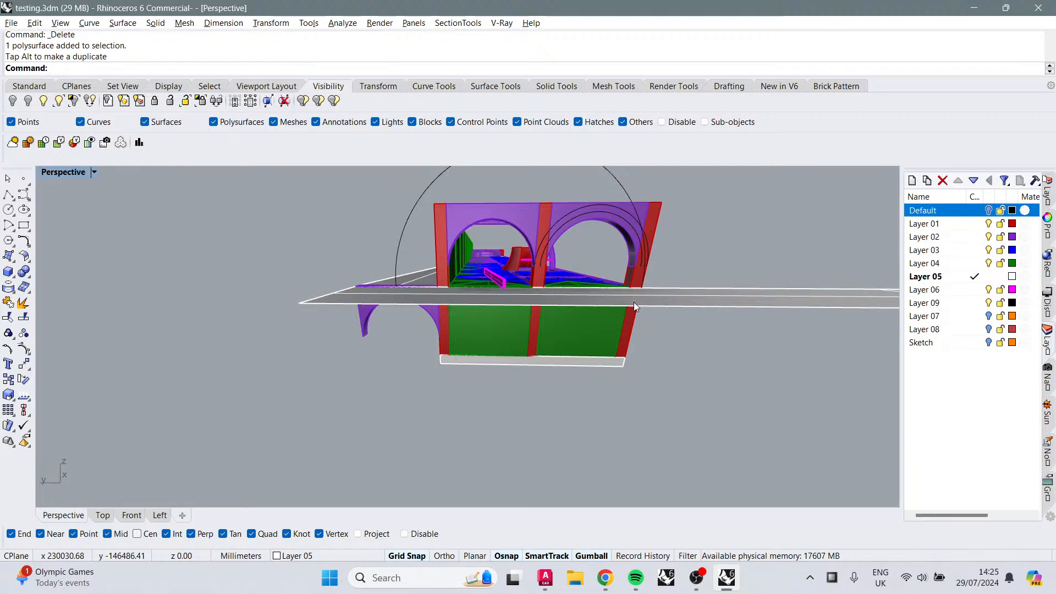
key("alt+Tab")
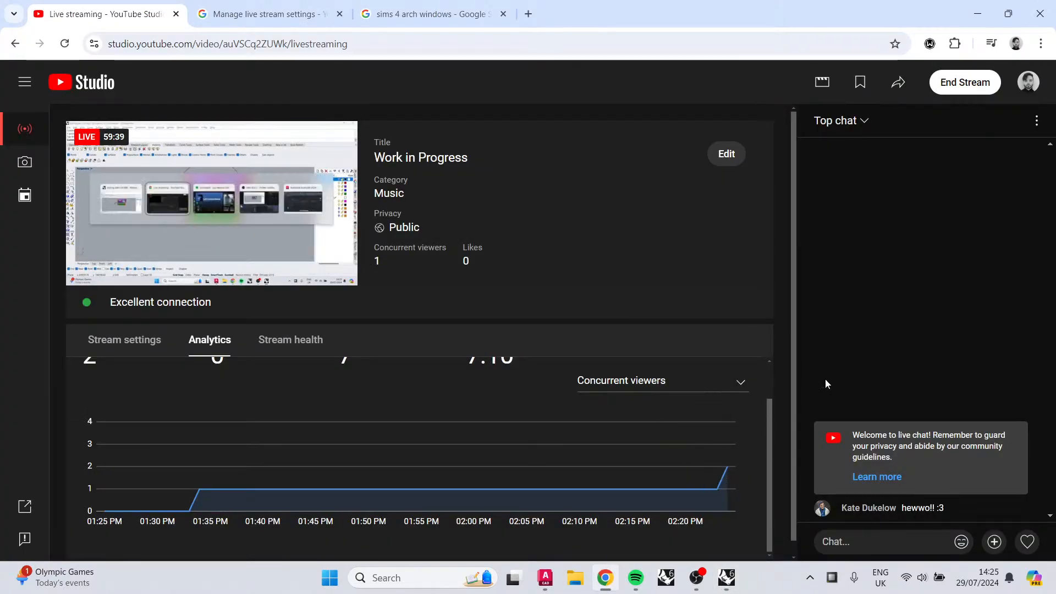
scroll(401, 495, "down", 1)
scroll(413, 440, "up", 2)
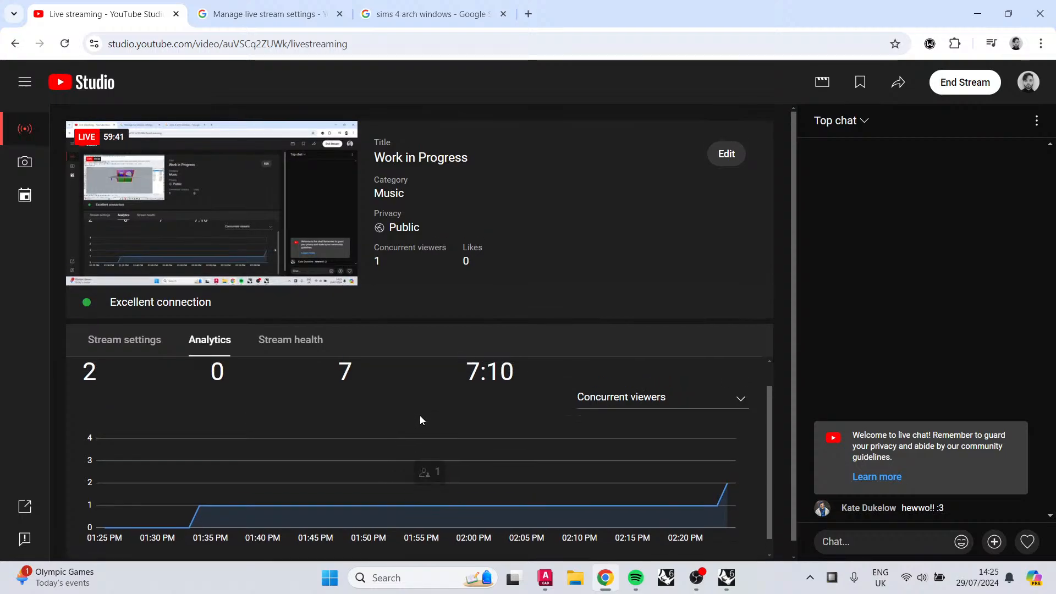
key("alt+Tab")
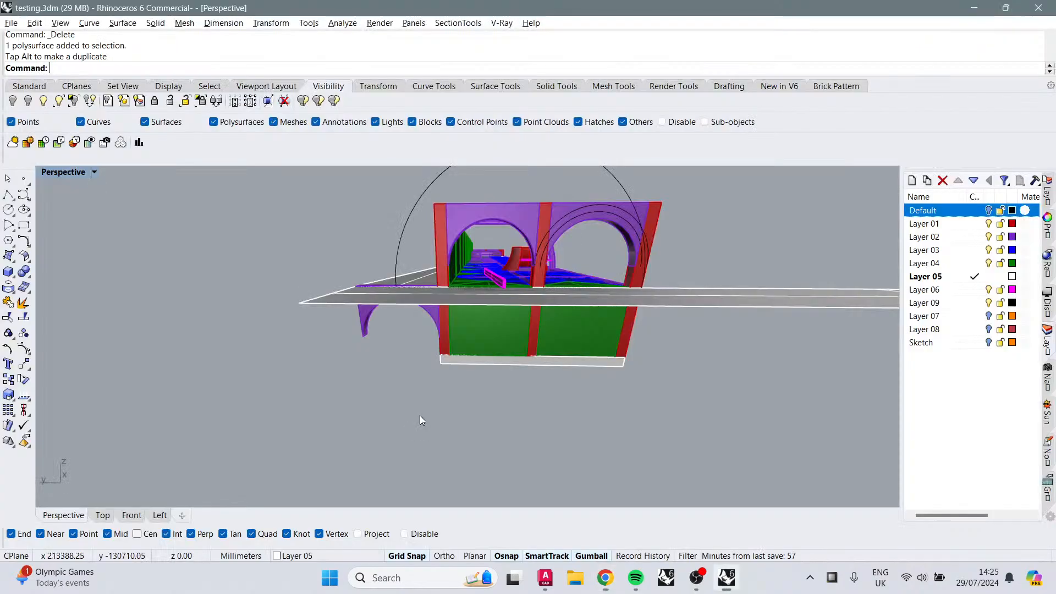
Step: Orbit and zoom along the arcade's side to review the outer arches and piers
right_click_drag(421, 415, 454, 403)
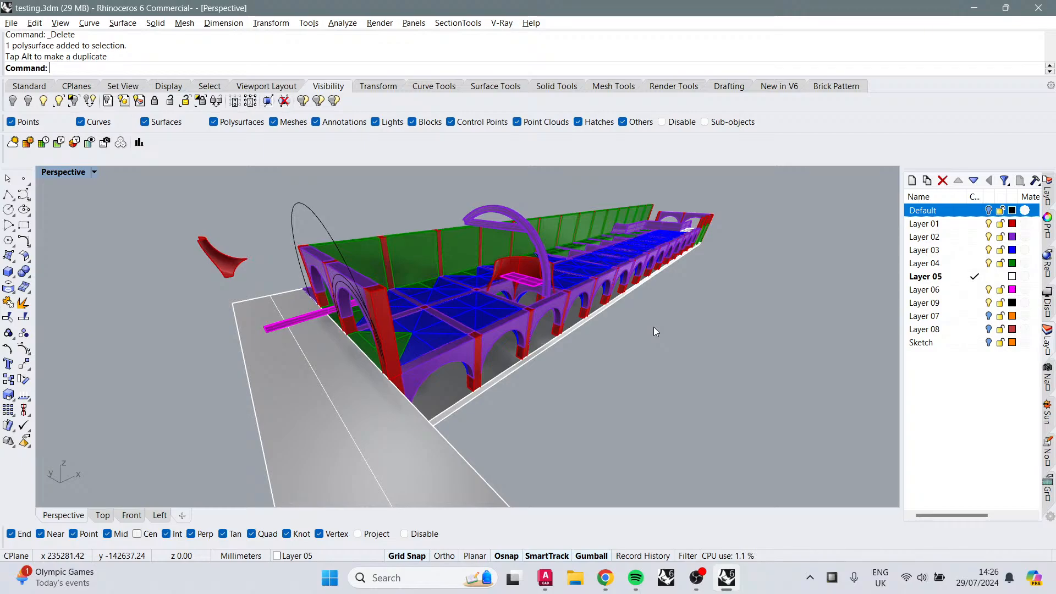
right_click_drag(545, 365, 548, 227)
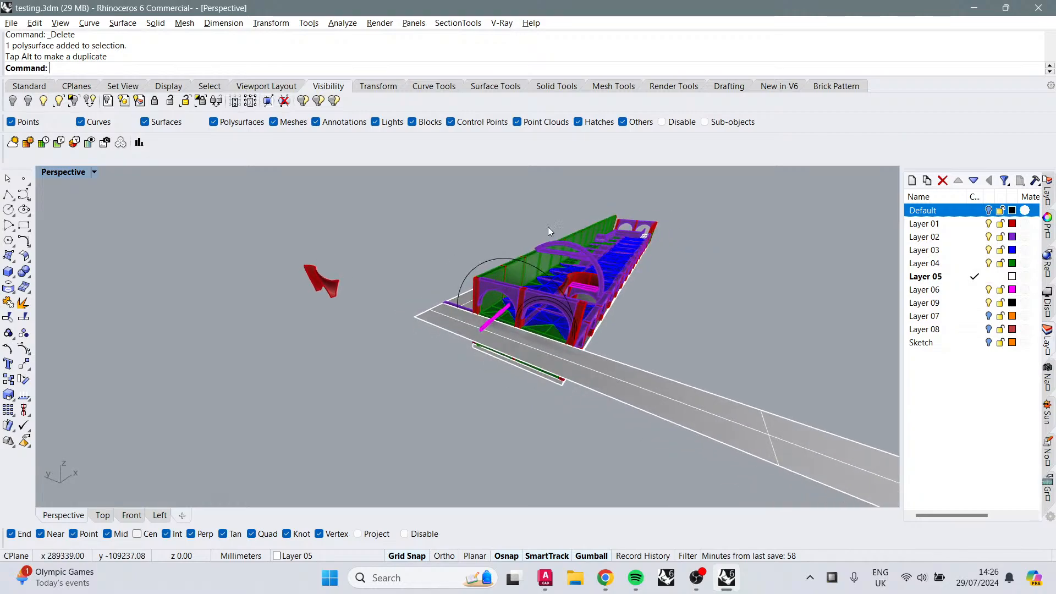
scroll(611, 275, "up", 5)
right_click_drag(674, 325, 541, 283)
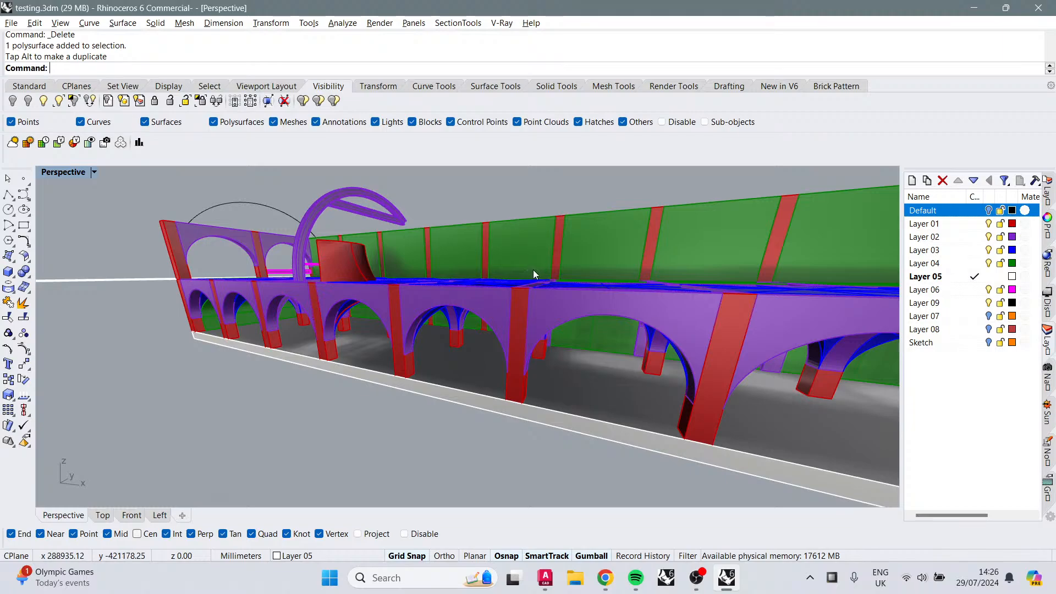
Step: Orbit, pan and zoom around the arcade to inspect the central arch and surrounding vault bays
right_click_drag(628, 256, 488, 425)
scroll(414, 361, "up", 2)
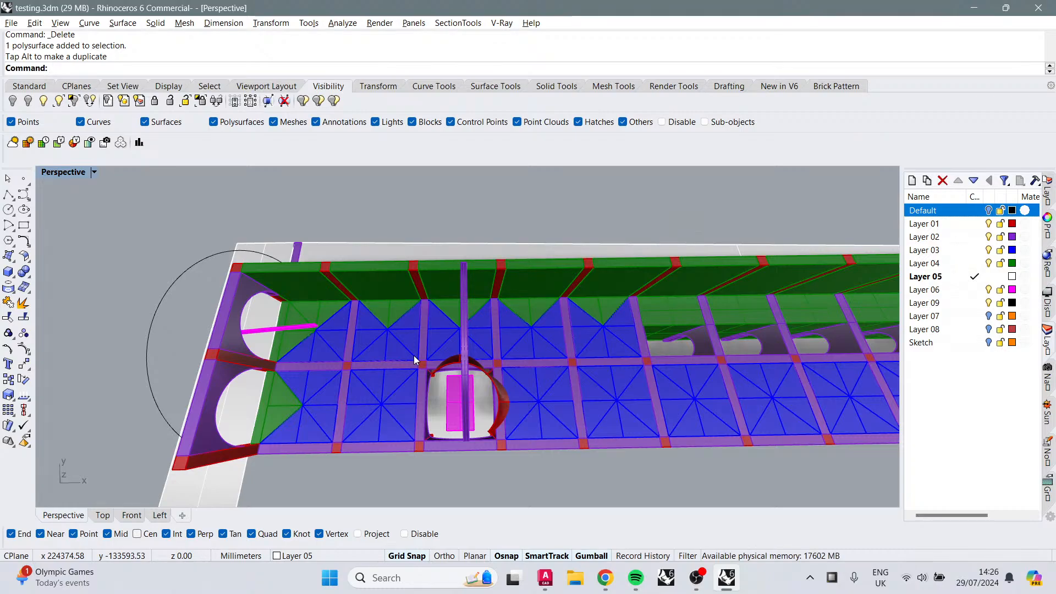
right_click_drag(416, 362, 456, 314)
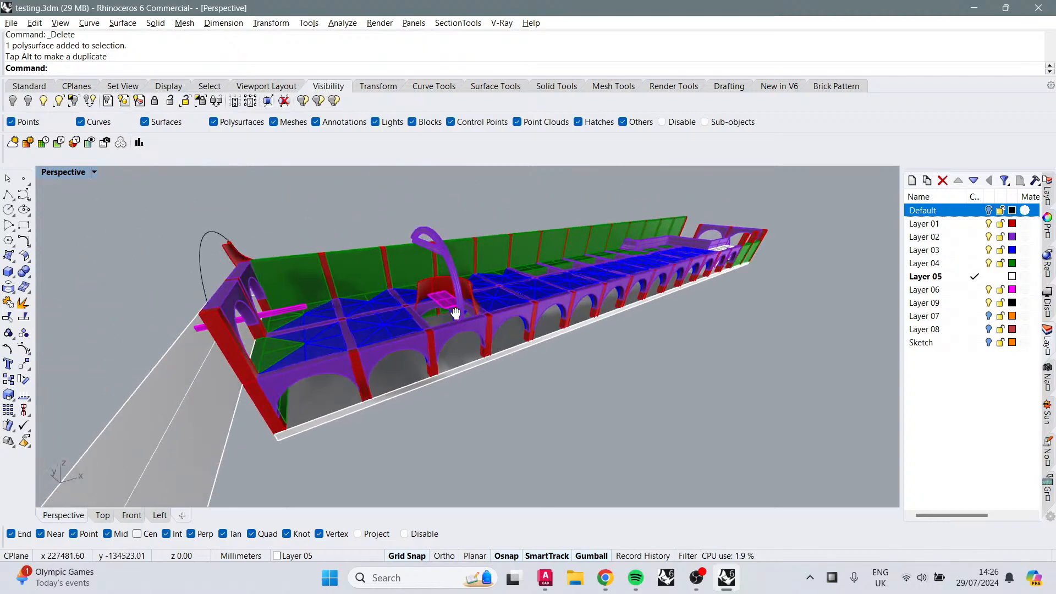
scroll(450, 307, "up", 5)
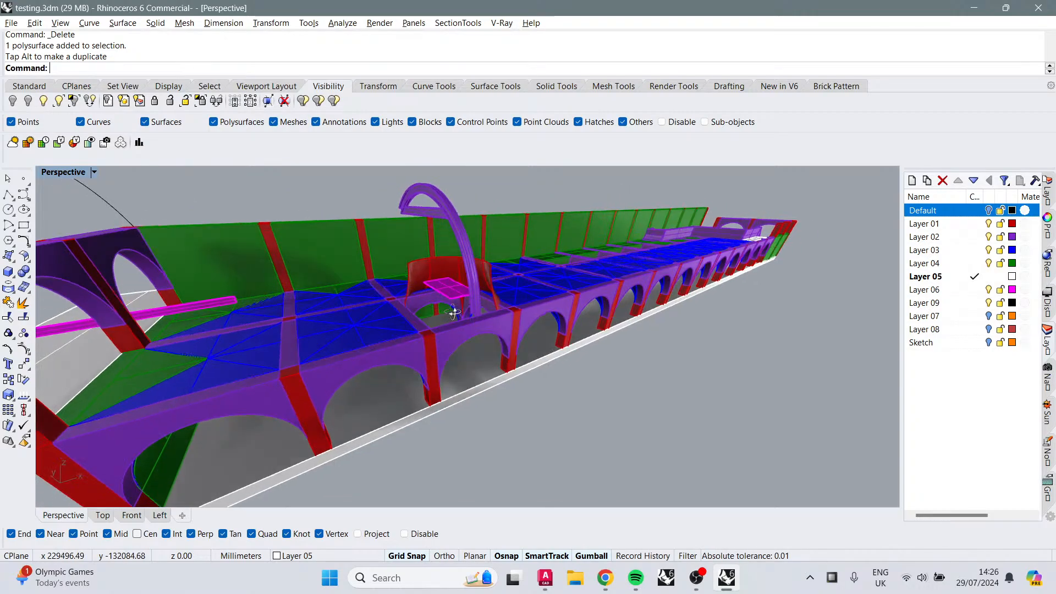
right_click_drag(481, 323, 411, 380)
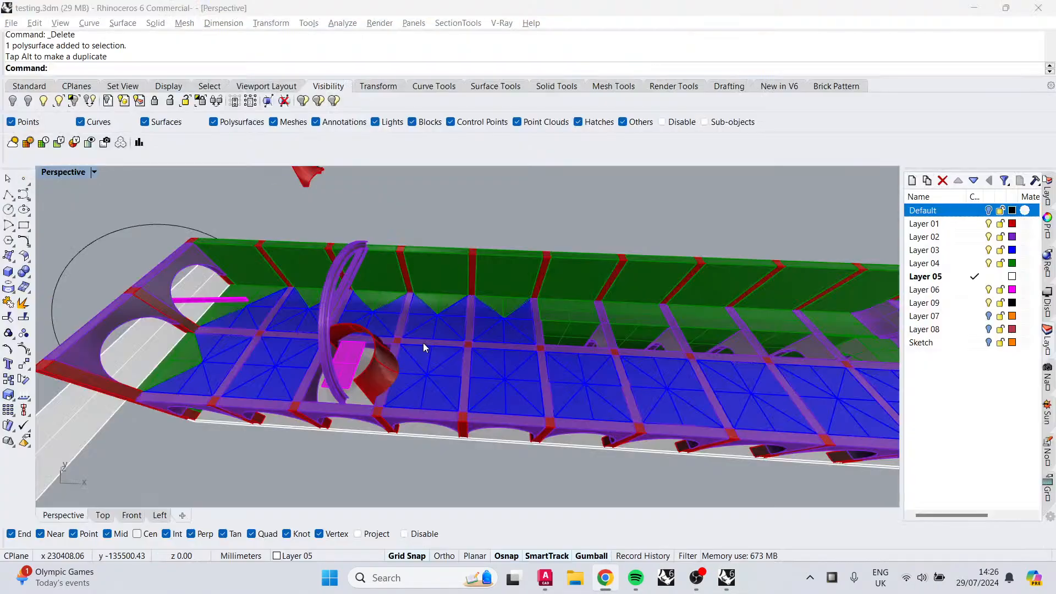
right_click_drag(434, 333, 445, 255)
right_click_drag(308, 280, 572, 295, "shift")
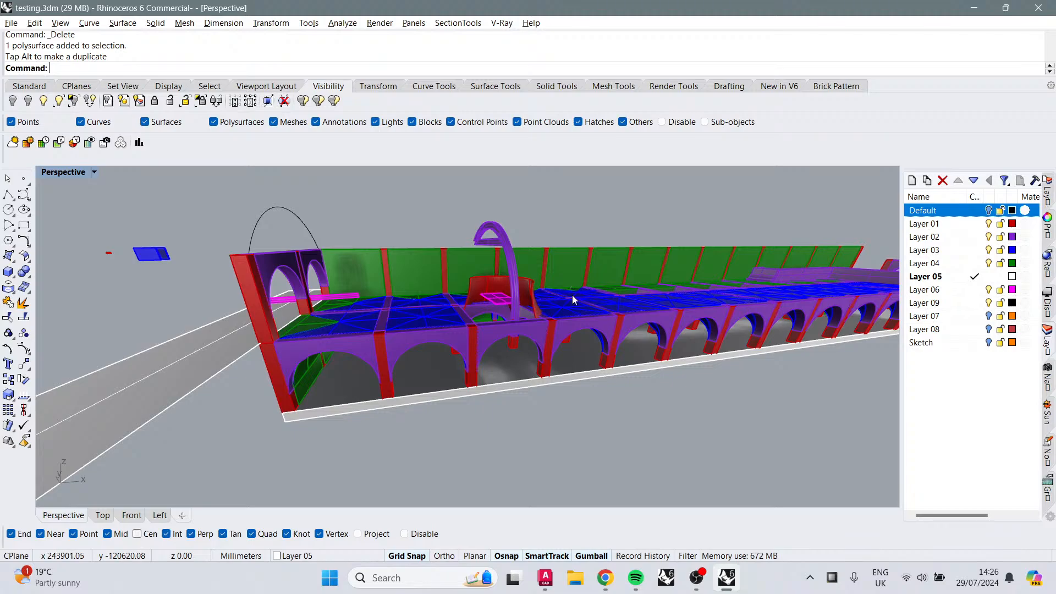
right_click_drag(558, 350, 460, 373)
left_click(527, 407)
key("Escape")
scroll(499, 289, "up", 5)
right_click_drag(526, 337, 515, 329)
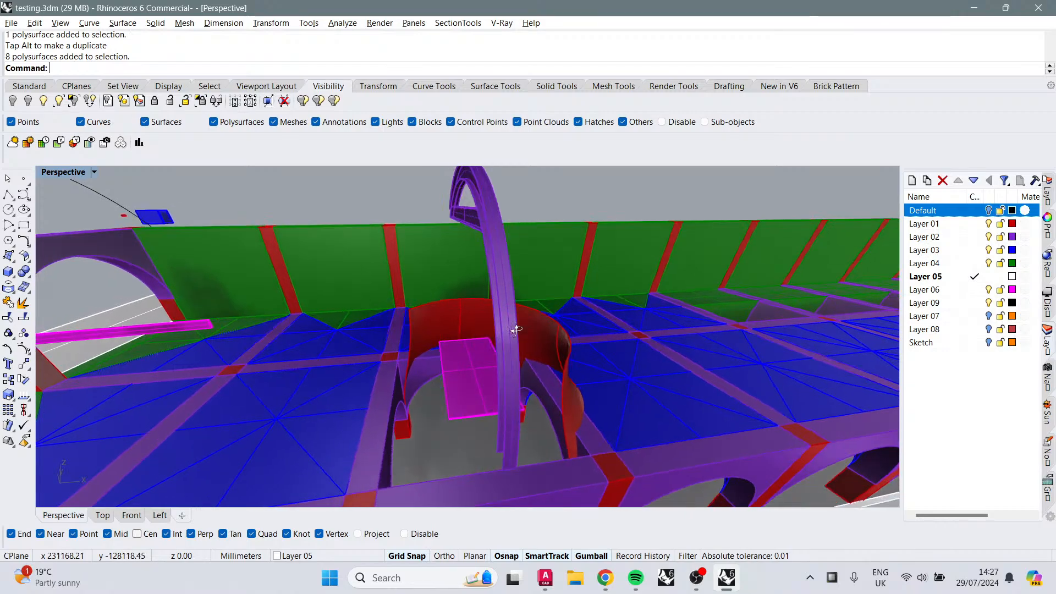
left_click(540, 319)
left_click(570, 421, "shift")
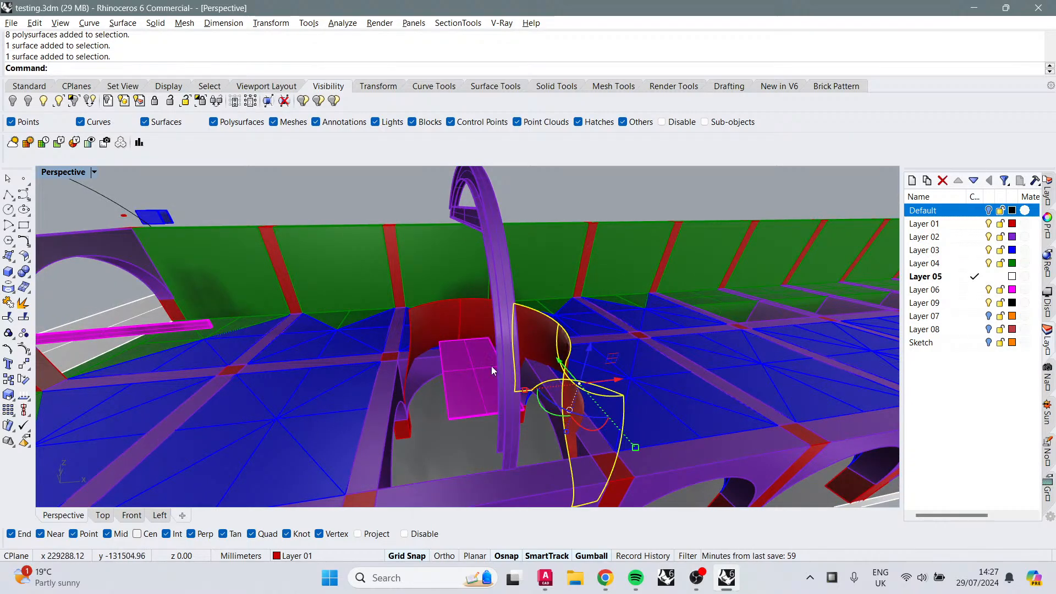
key("Escape")
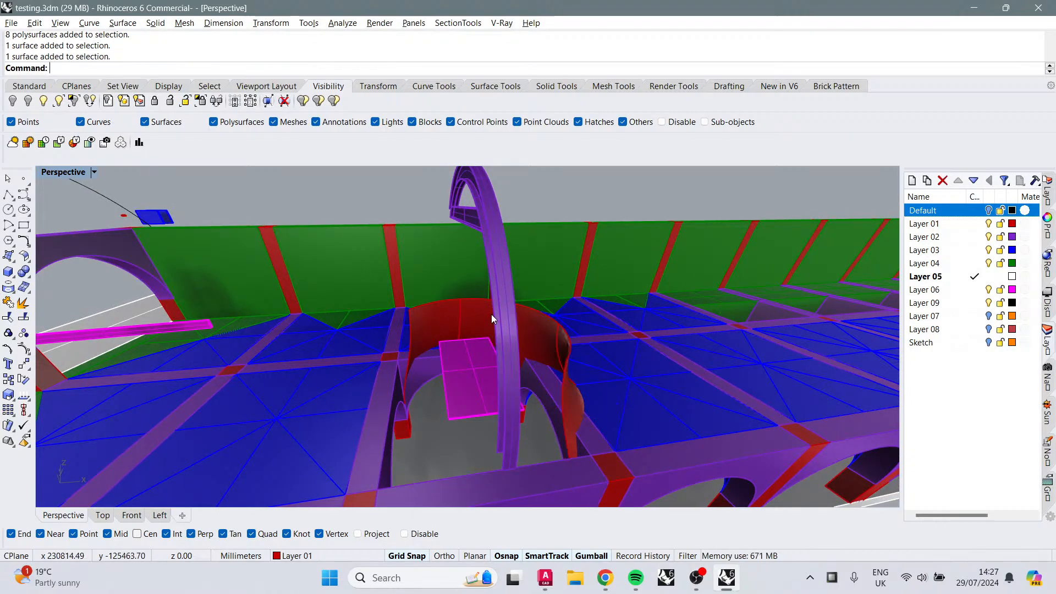
Step: Try offsetting the two curved vault surfaces beside the arch by 215 mm, undoing each result
type("OffsetSrf")
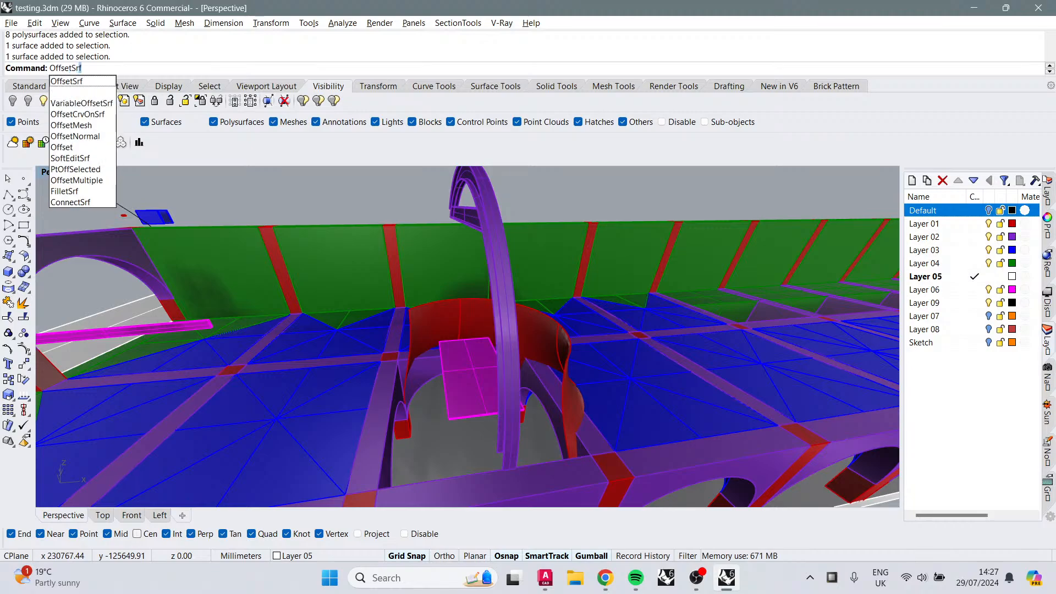
key("Return")
left_click(541, 338)
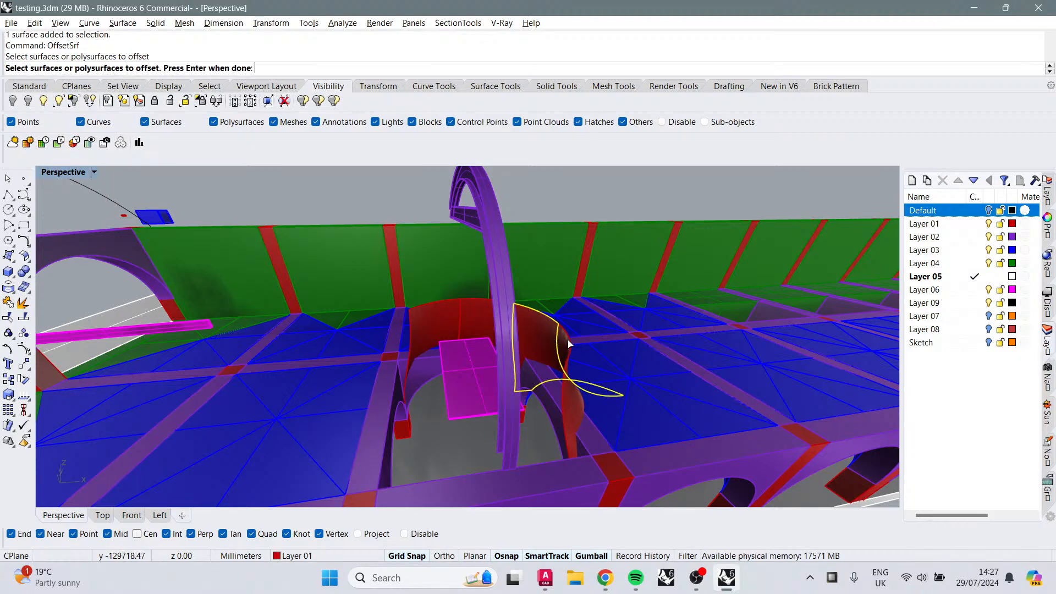
left_click(567, 338)
key("Return")
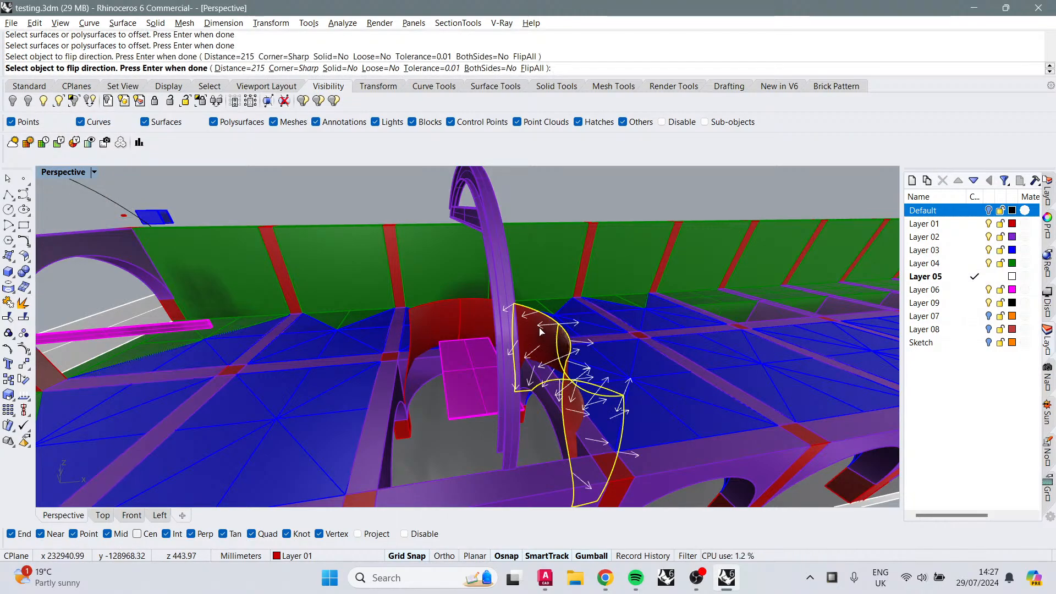
key("Return")
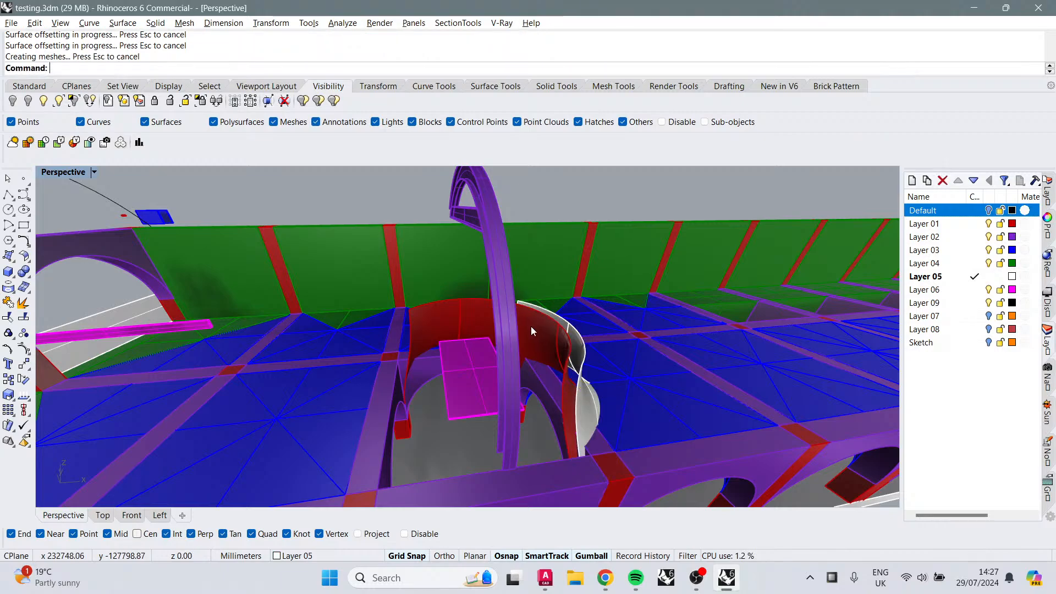
key("ctrl+z")
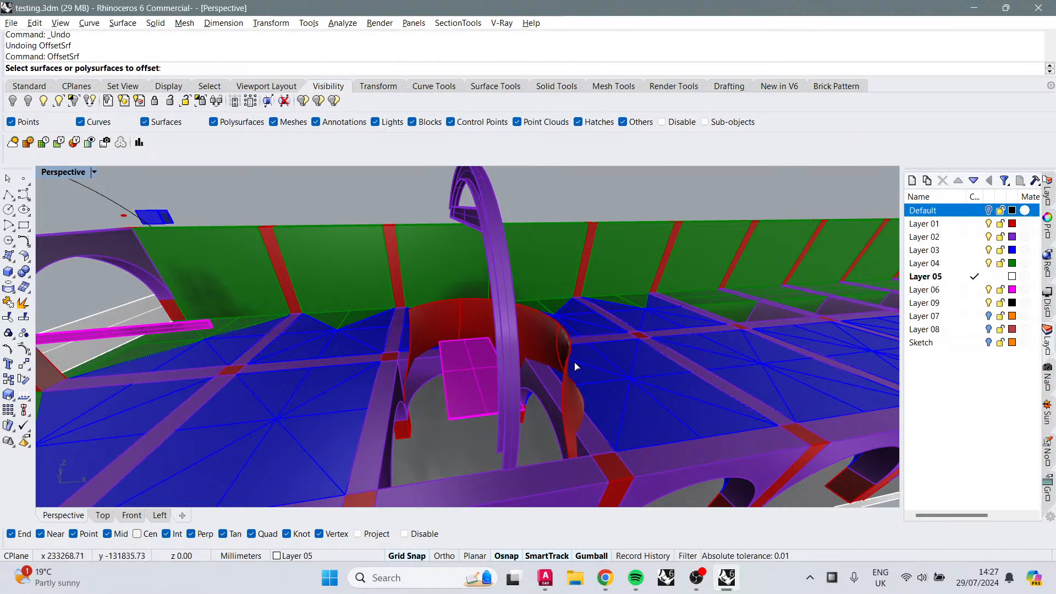
left_click(555, 338)
left_click(590, 384)
left_click(540, 328)
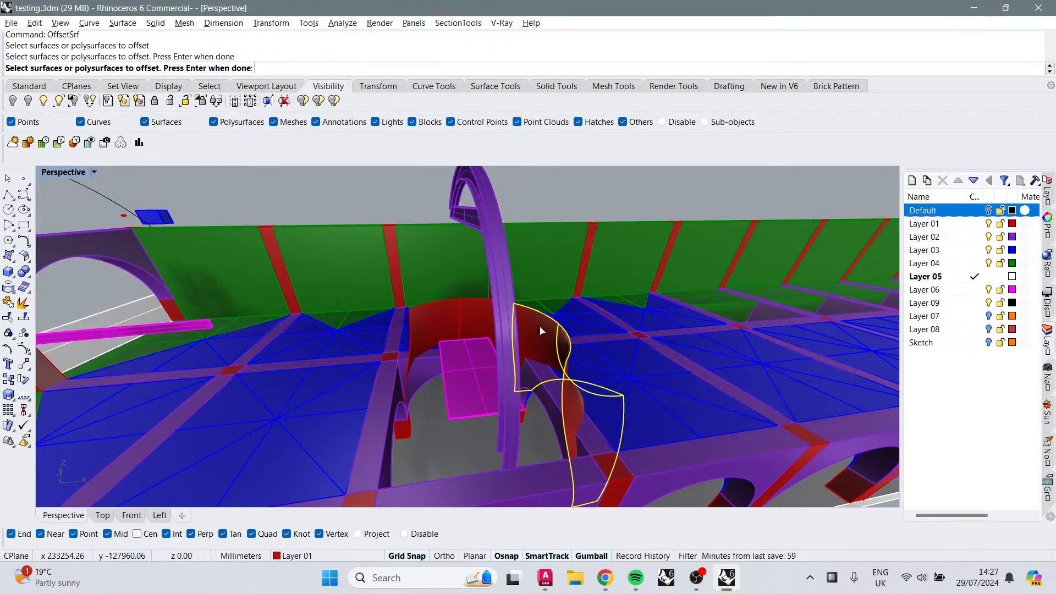
key("Return")
Step: Offset the two curved vault surfaces 215 mm as solids with the input deleted
key("Return")
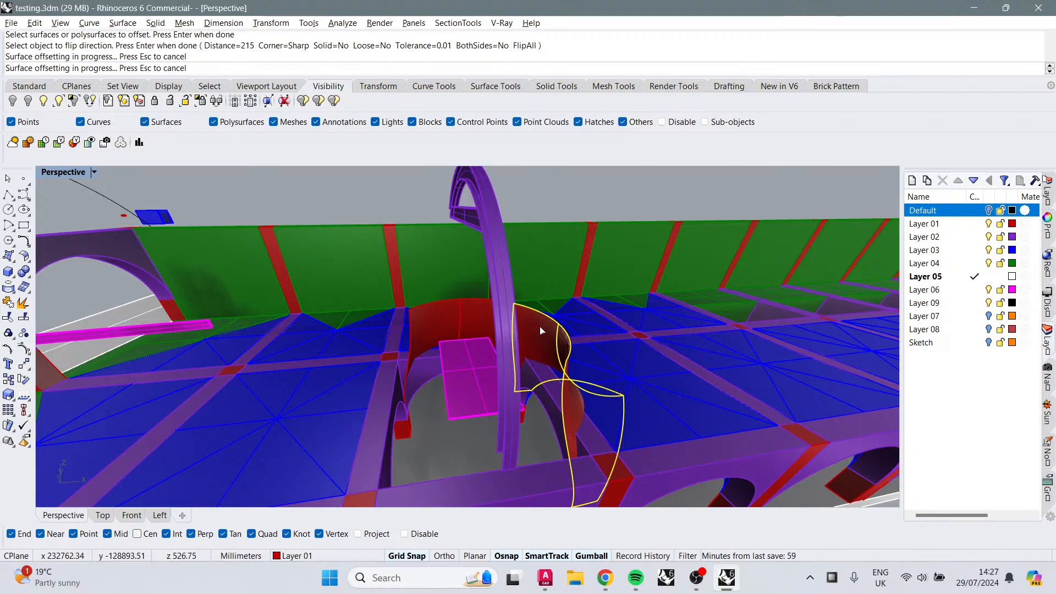
key("ctrl+z")
key("Return")
left_click(567, 345)
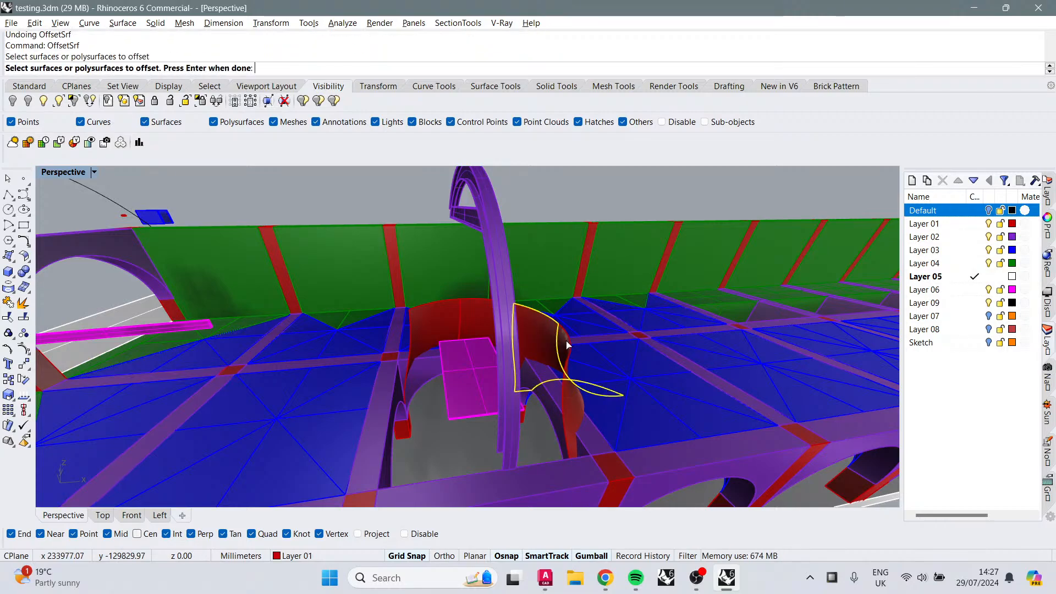
key("Return")
left_click(335, 69)
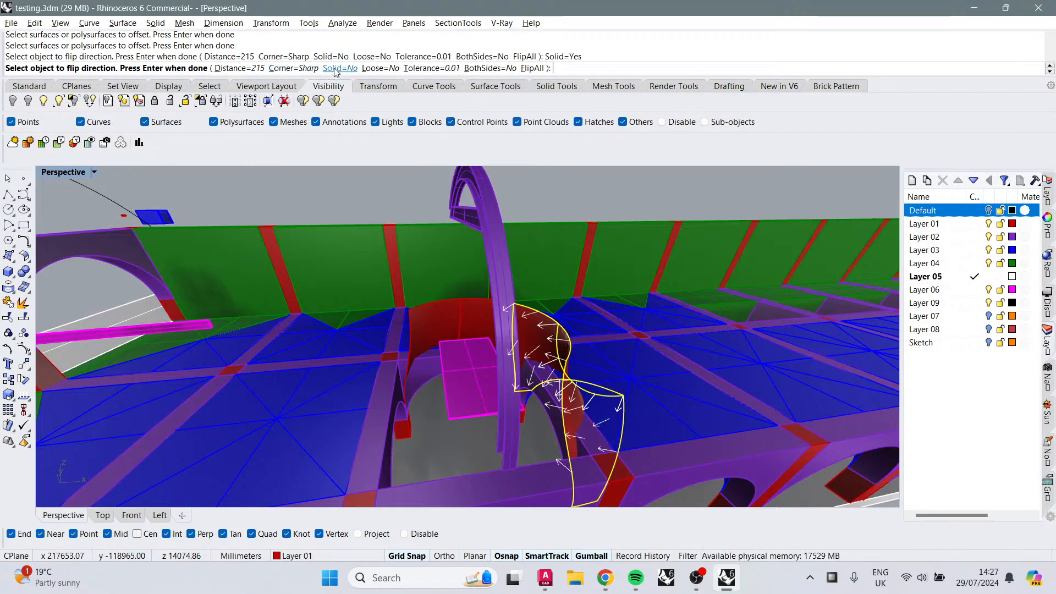
key("Return")
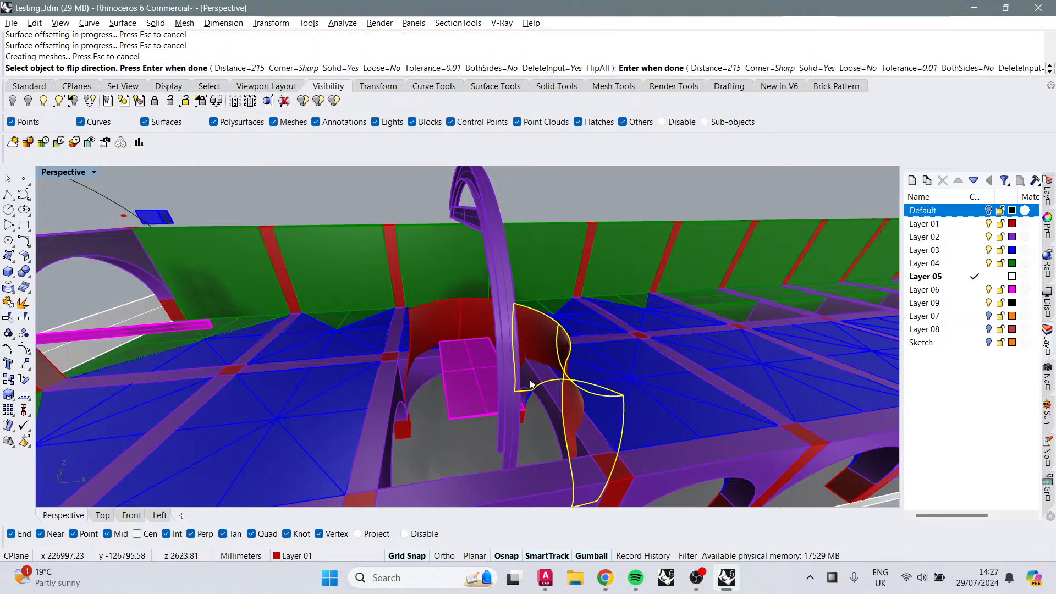
key("ctrl+z")
key("Return")
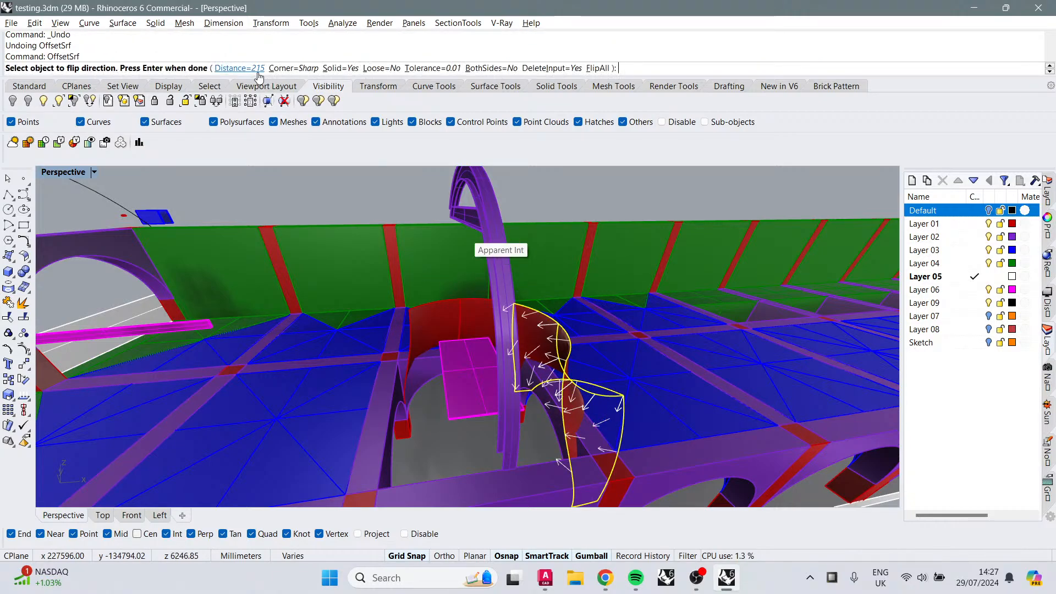
left_click(535, 331)
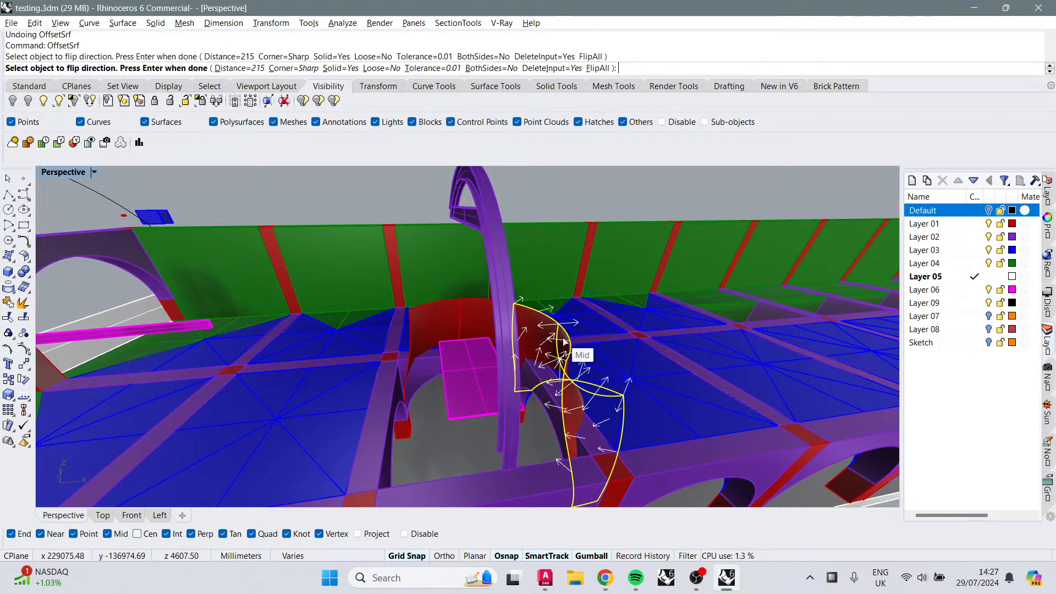
left_click(568, 341)
key("Return")
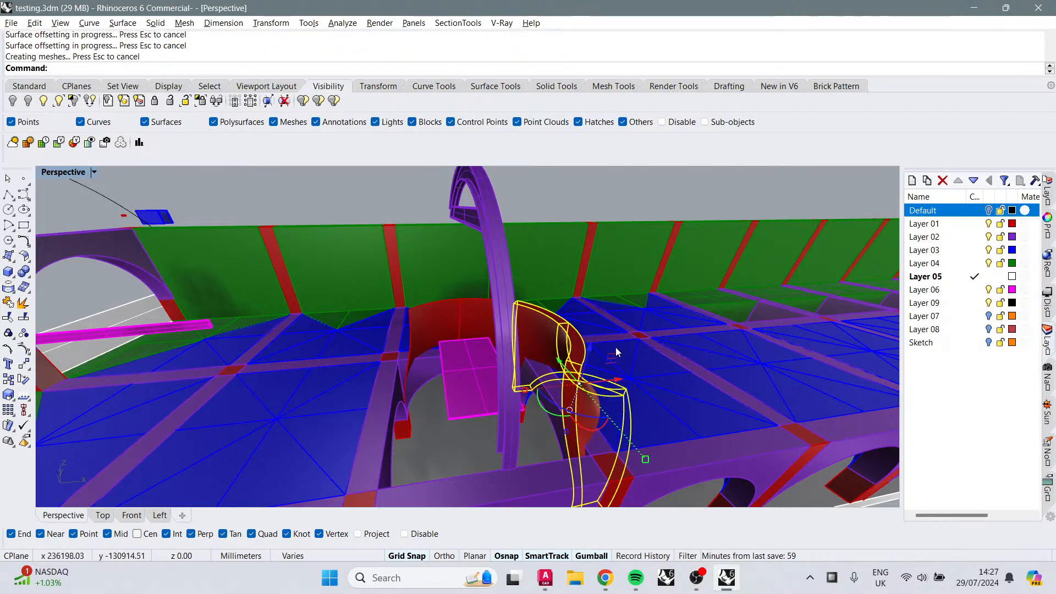
Step: Mirror the two thickened vault pieces as copies across a plane through the arch's midpoint
right_click_drag(616, 348, 584, 319)
key("Escape")
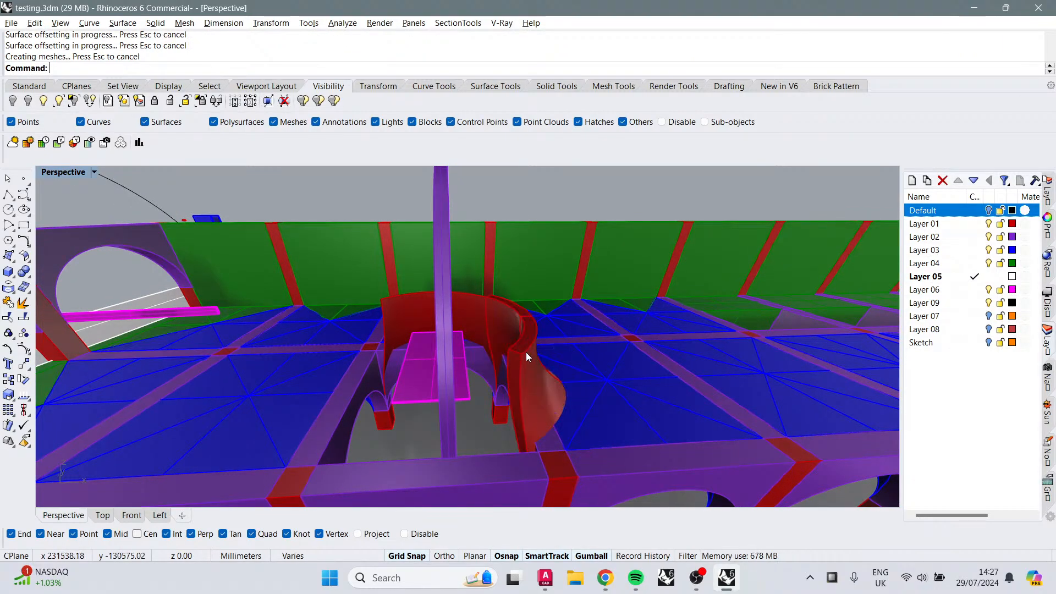
left_click(493, 328)
left_click(507, 312)
type("M")
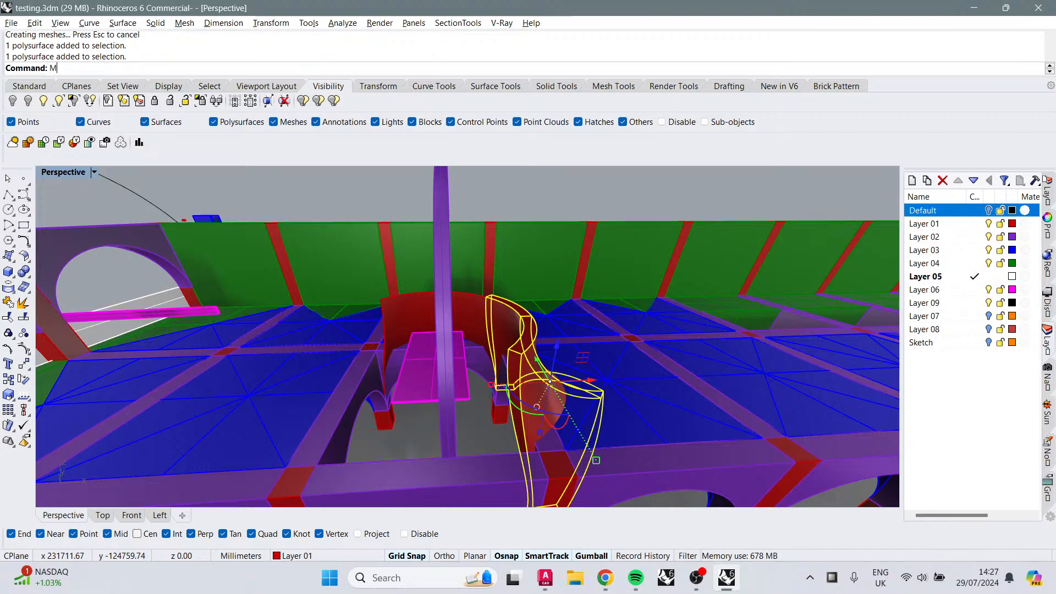
type("irror")
key("Return")
scroll(483, 304, "up", 5)
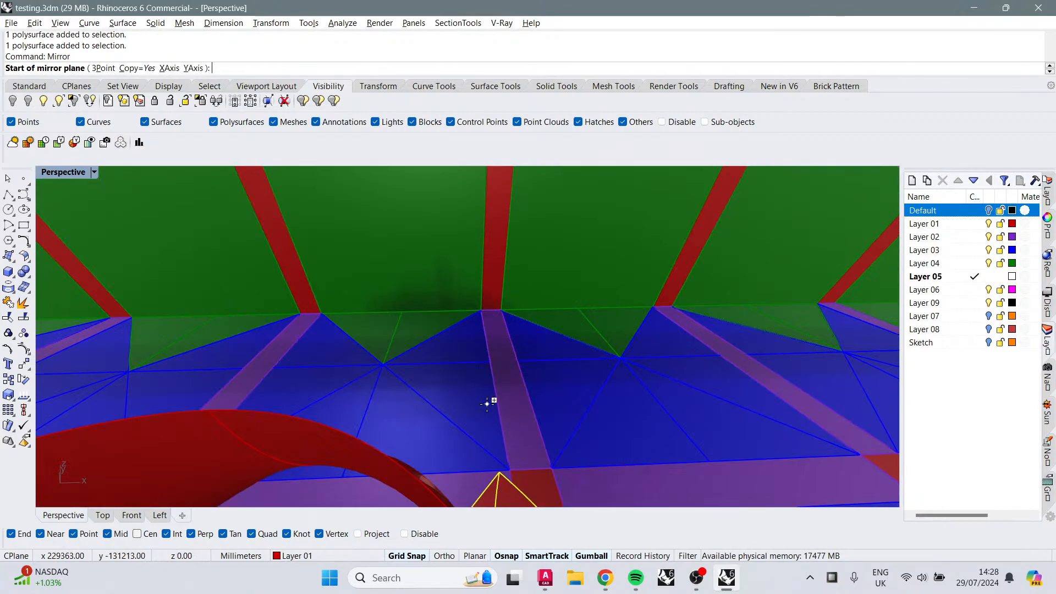
scroll(483, 421, "down", 2)
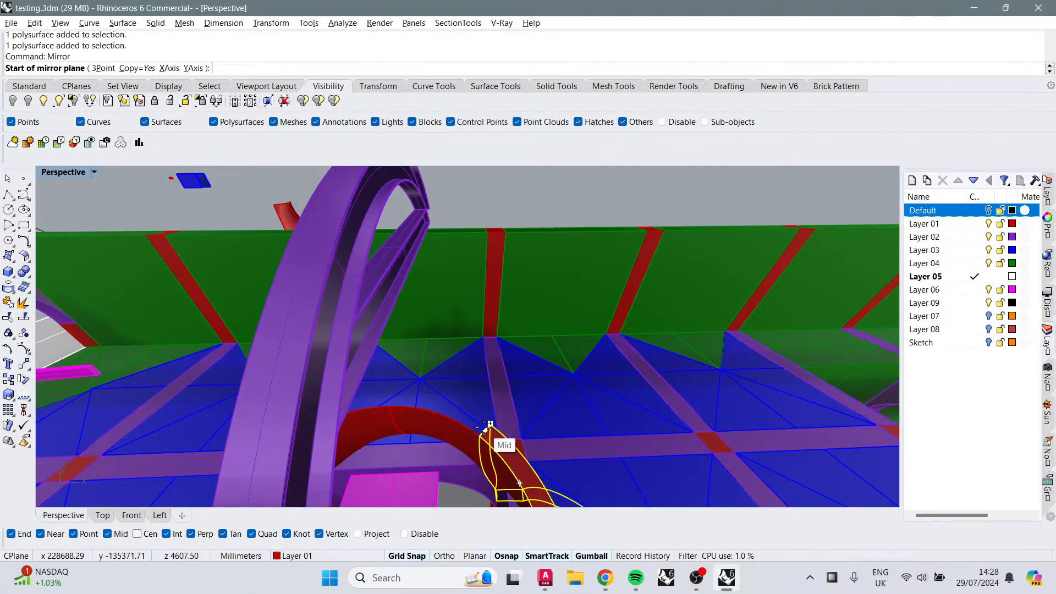
left_click(551, 402)
left_click(597, 341)
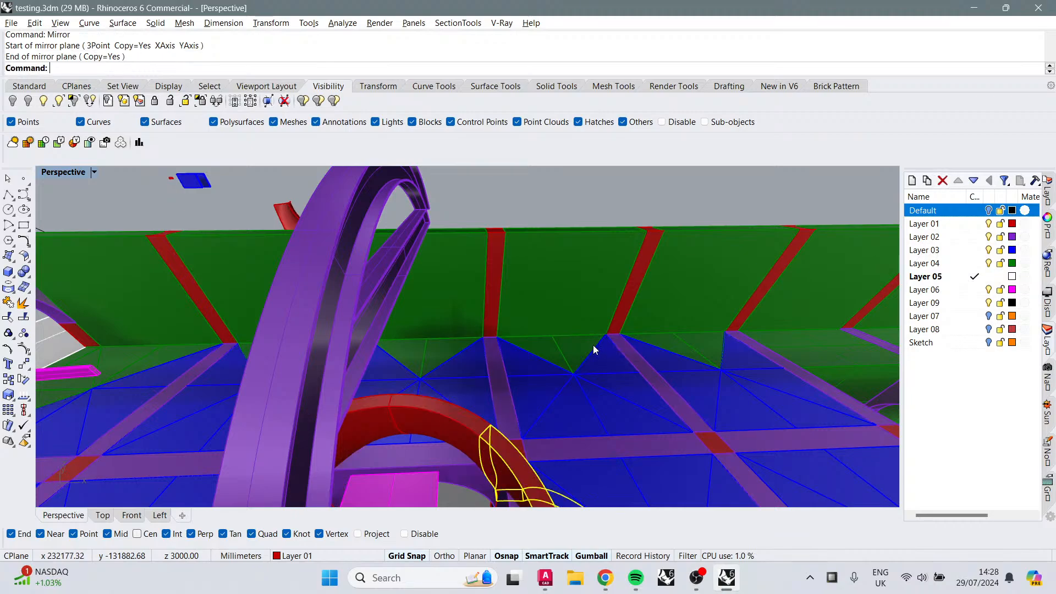
Step: Select another vault piece and mirror it as a copy across a plane through the rib's end point
right_click_drag(502, 355, 553, 348)
left_click(539, 302, "shift")
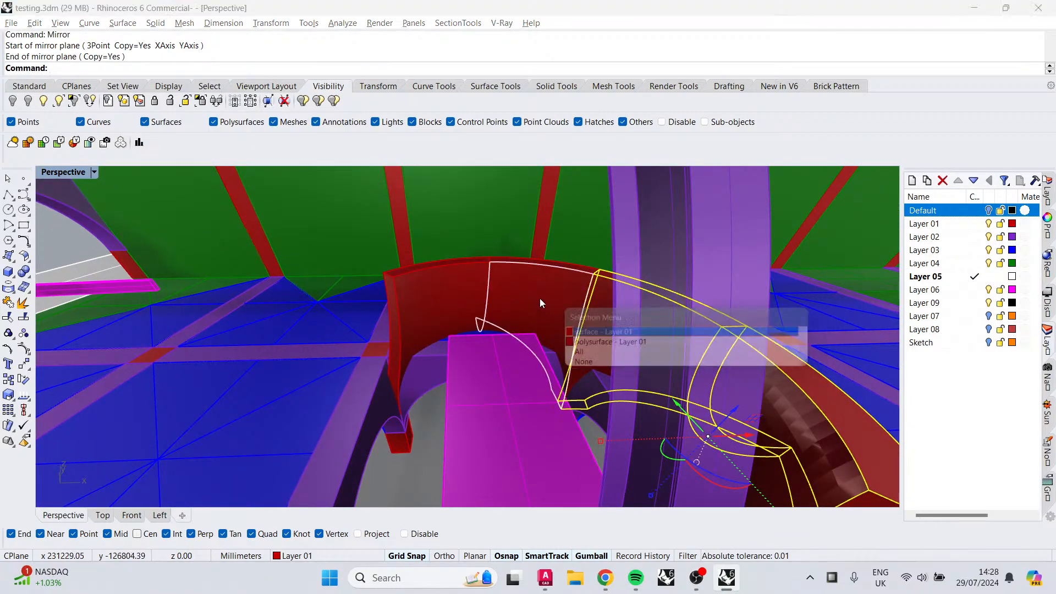
left_click(535, 300, "shift")
right_click_drag(533, 273, 514, 325)
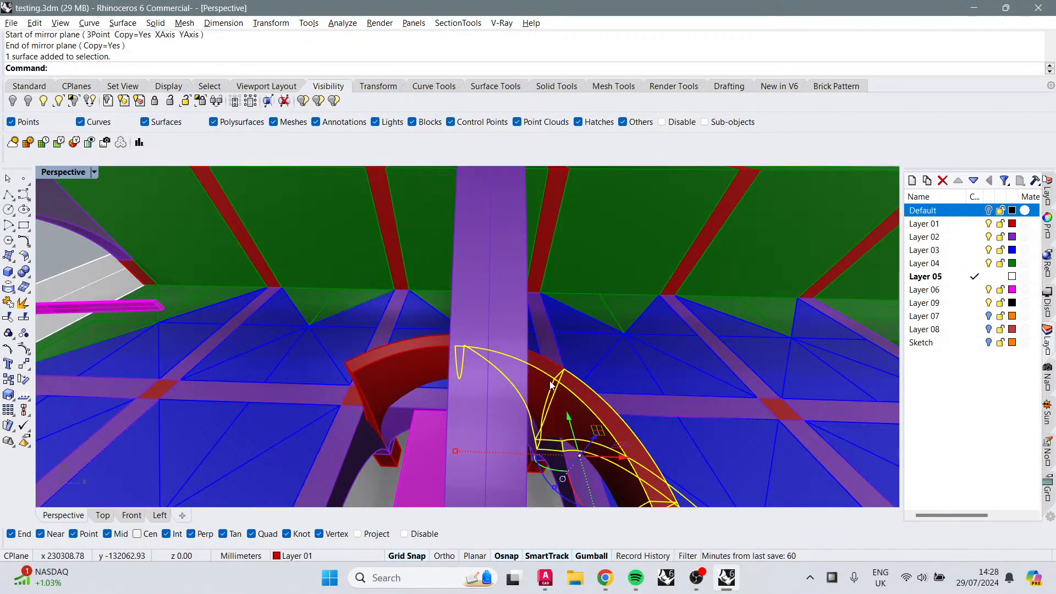
right_click_drag(549, 367, 505, 315)
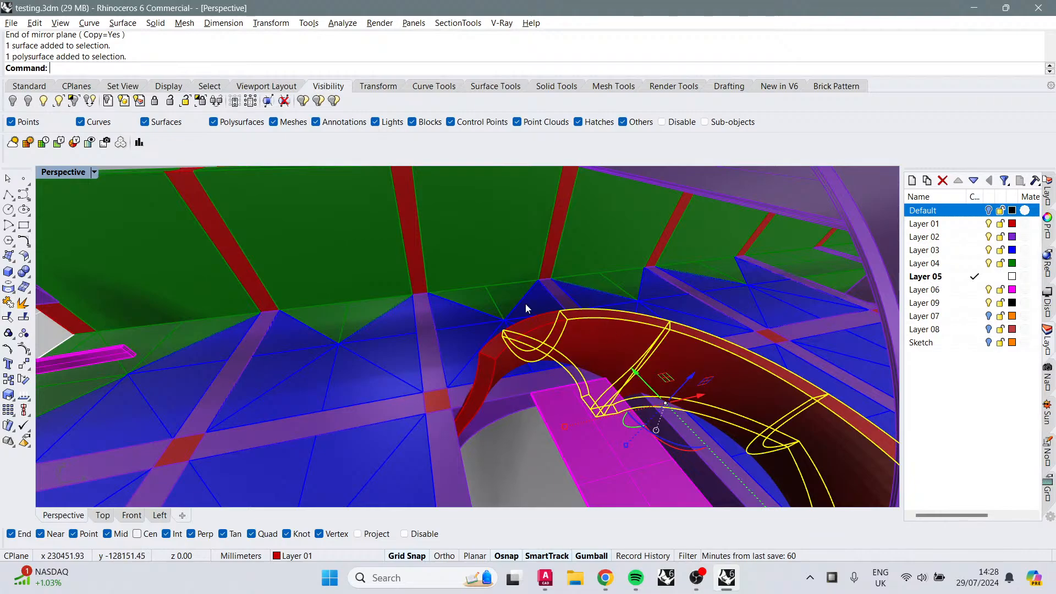
right_click(504, 296)
left_click(497, 302)
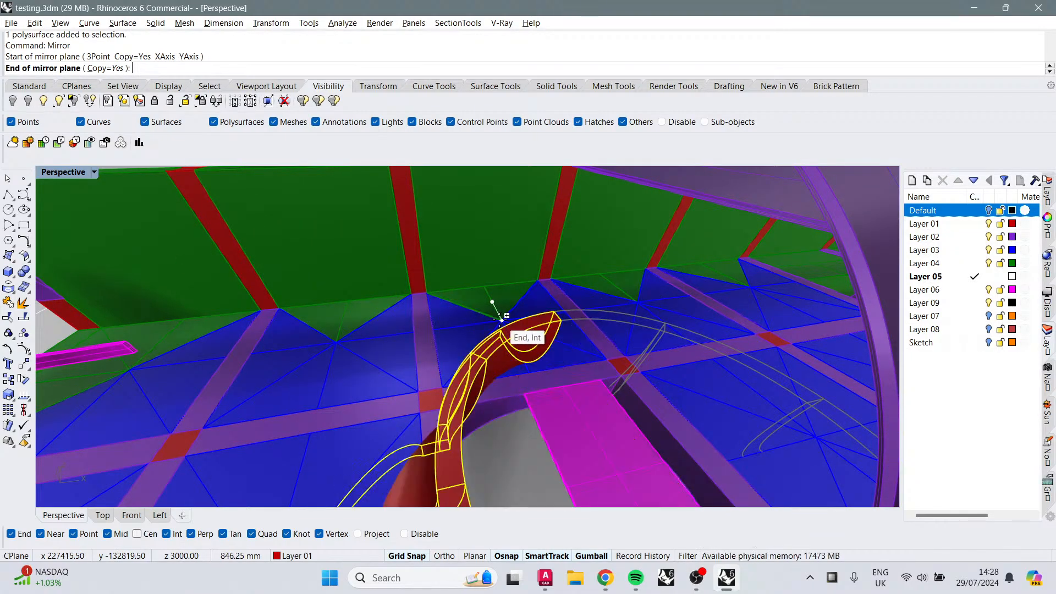
left_click(506, 316)
Step: Select the two mirrored vault pieces, delete them, and undo the deletion
scroll(593, 460, "down", 6)
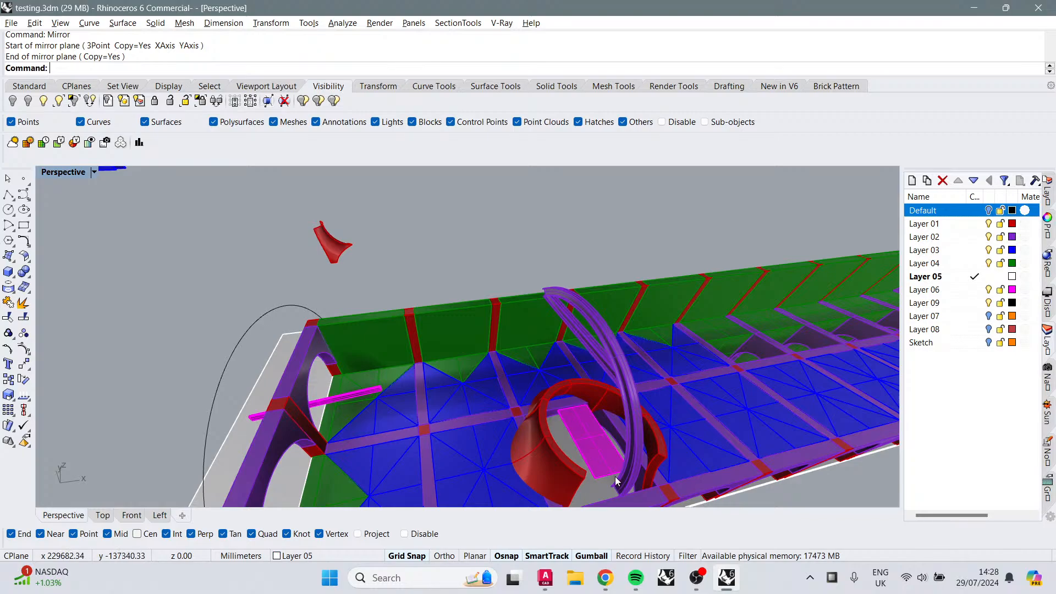
right_click_drag(586, 448, 442, 342)
left_click(444, 339)
left_click(555, 355, "shift")
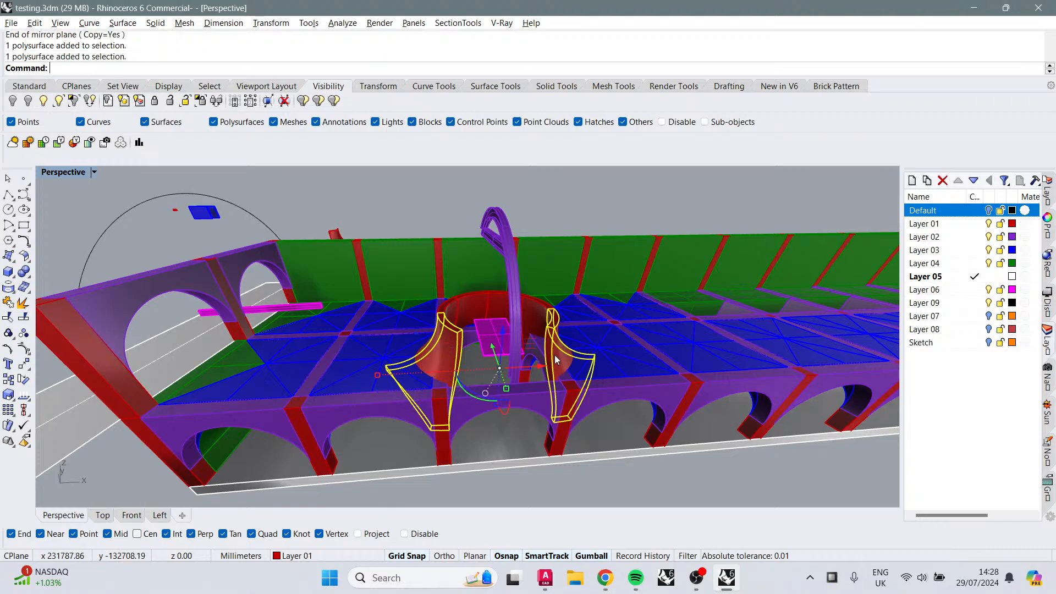
key("Delete")
right_click_drag(555, 356, 505, 393)
key("ctrl+z")
key("Escape")
Step: Orbit and zoom around the central arch to review the mirrored vault pieces and outer arches
scroll(401, 472, "up", 9)
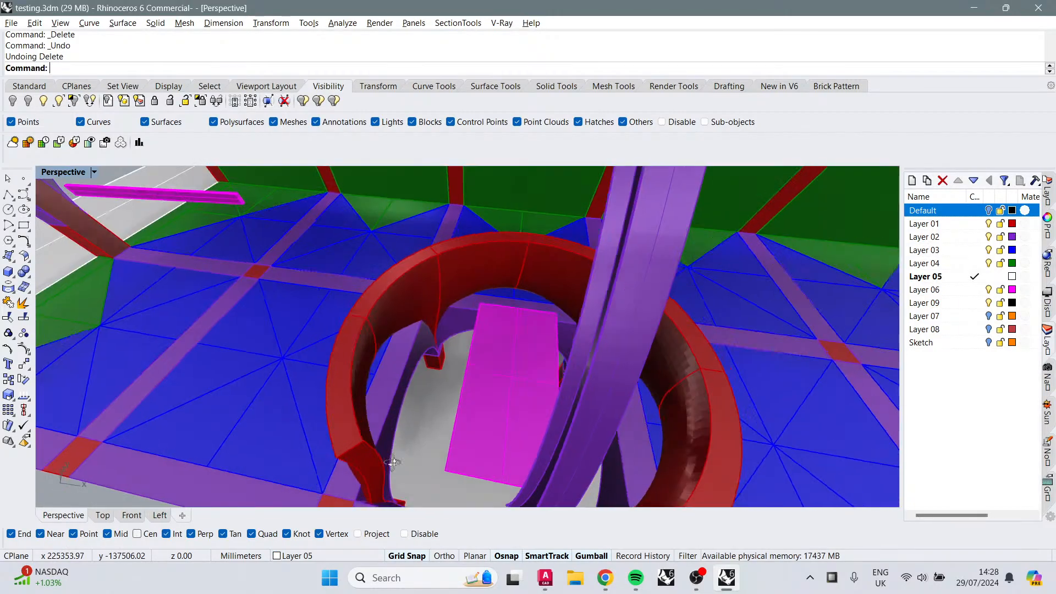
right_click_drag(401, 471, 346, 466)
scroll(385, 418, "down", 8)
right_click_drag(405, 388, 413, 393)
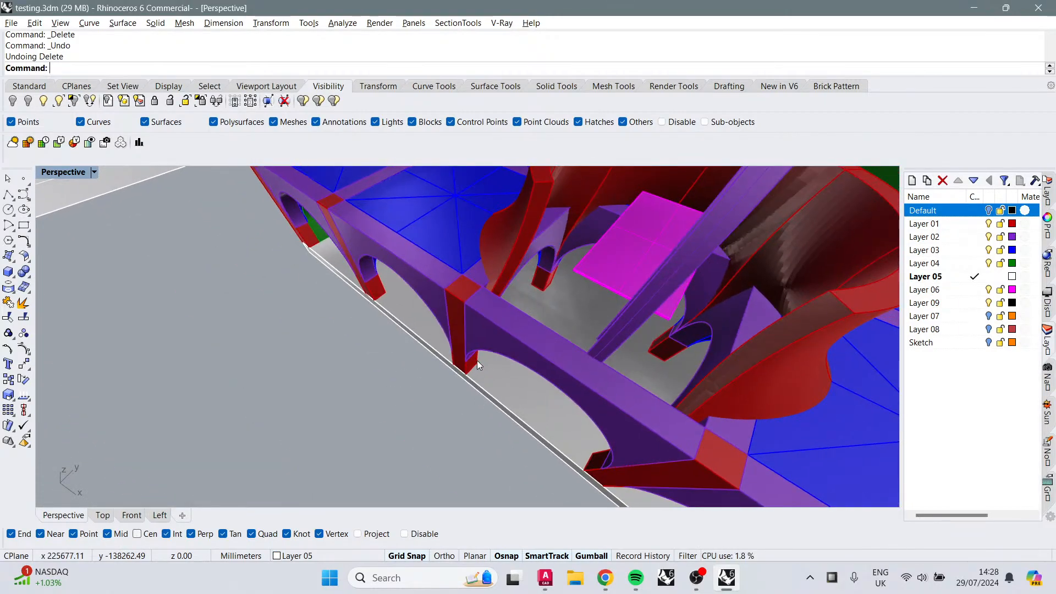
right_click_drag(477, 361, 499, 357)
scroll(557, 283, "down", 7)
right_click_drag(557, 284, 474, 383, "shift")
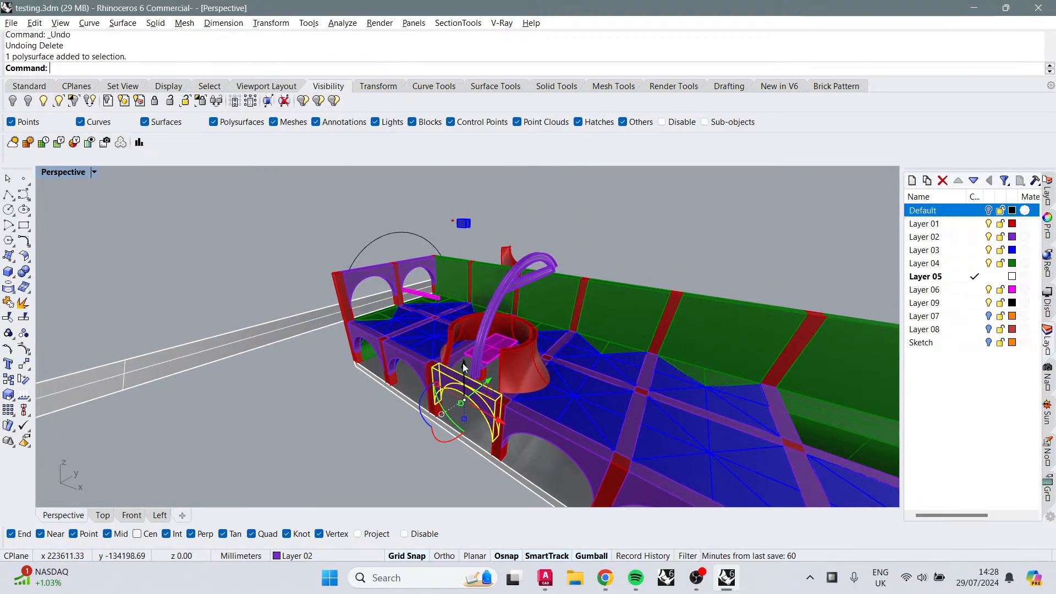
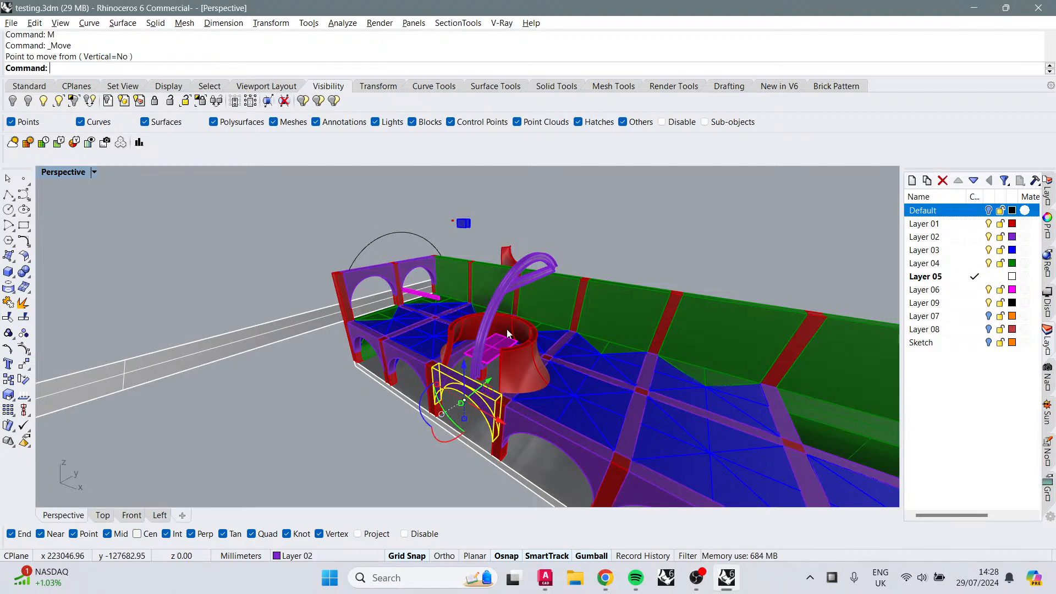
Step: Delete the selected vault piece beside the central arch
key("Delete")
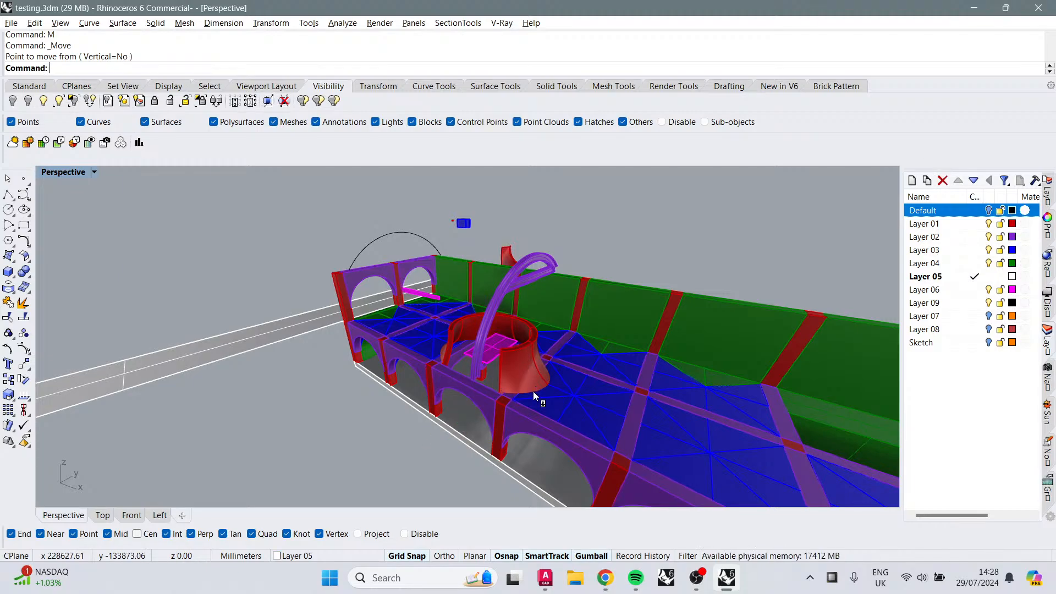
right_click_drag(533, 391, 432, 383)
scroll(499, 368, "up", 3)
scroll(496, 369, "down", 3)
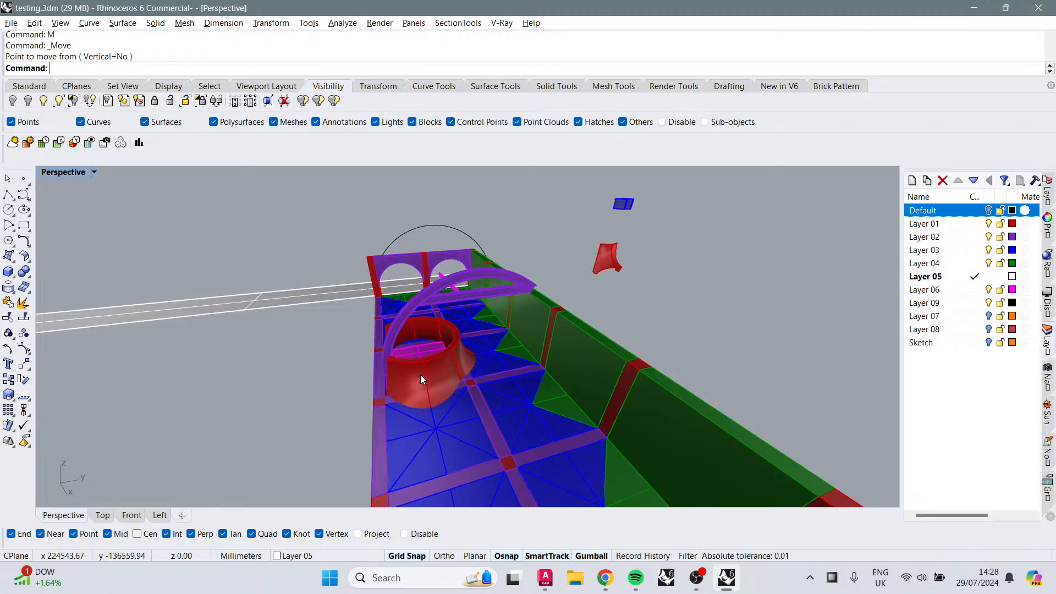
Step: Select and delete two more vault pieces inside the central arch
scroll(397, 338, "up", 3)
left_click(426, 341)
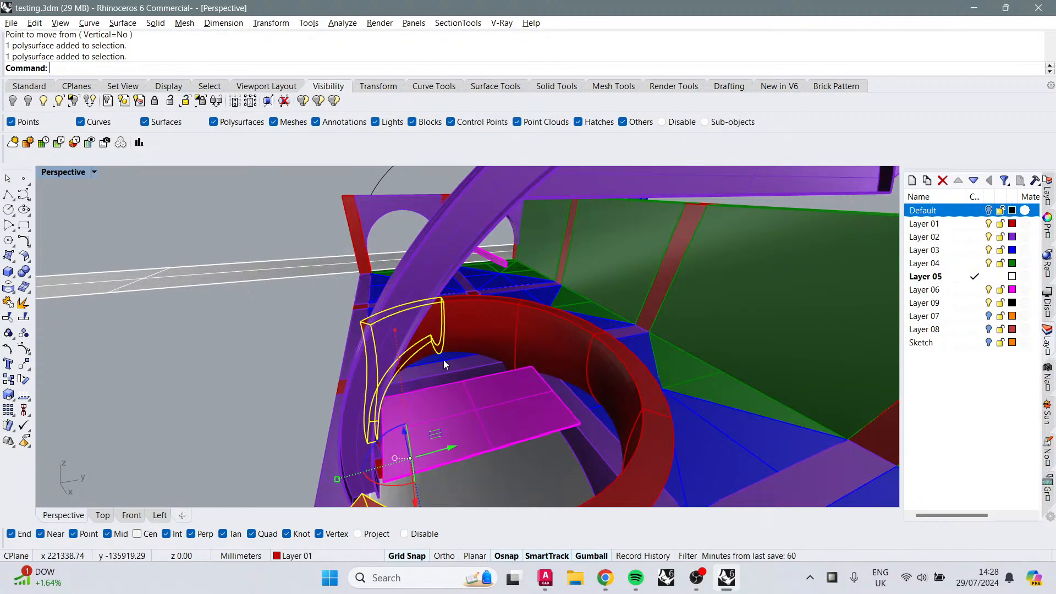
key("Delete")
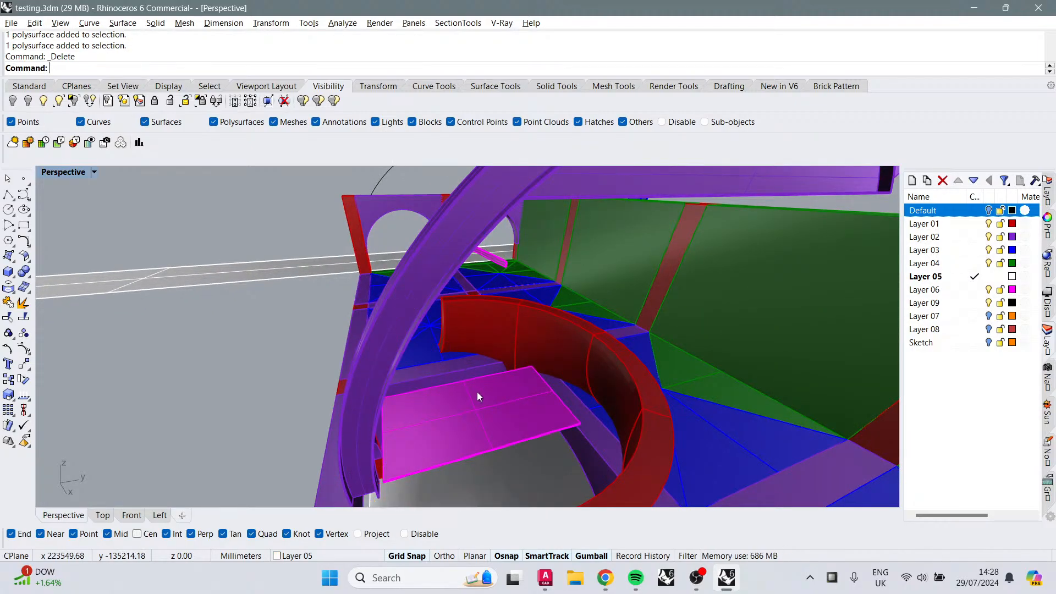
scroll(477, 392, "up", 1)
left_click(490, 310)
key("Delete")
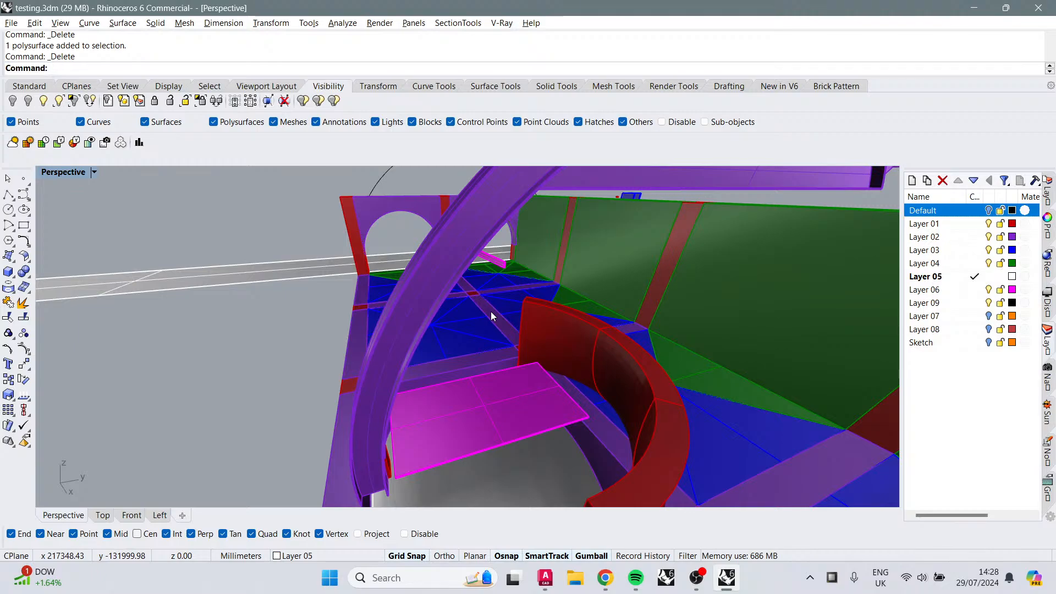
scroll(506, 324, "down", 3)
right_click_drag(510, 319, 561, 370)
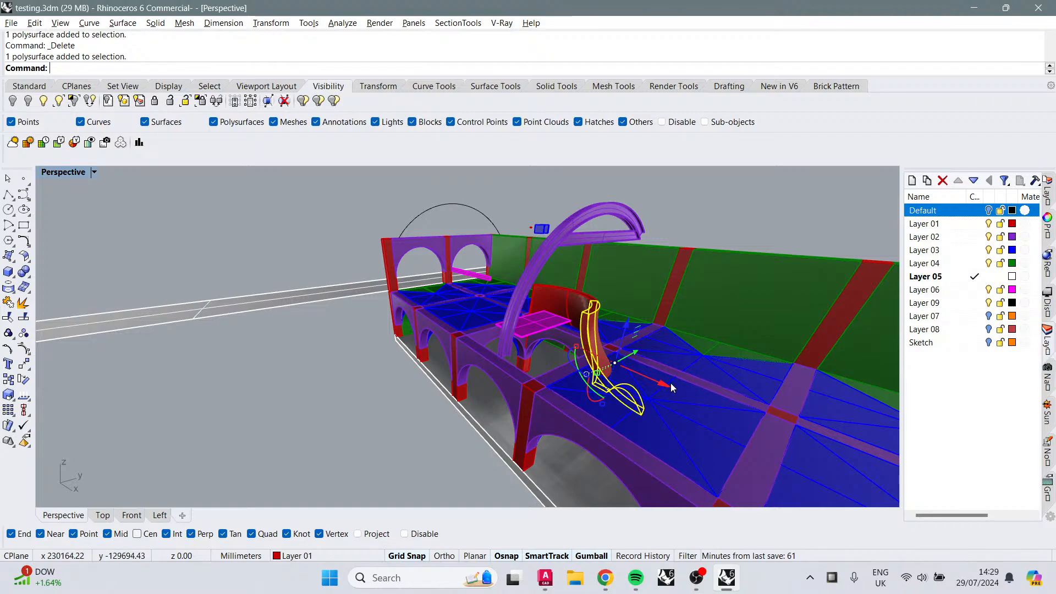
right_click_drag(666, 384, 660, 336)
key("Escape")
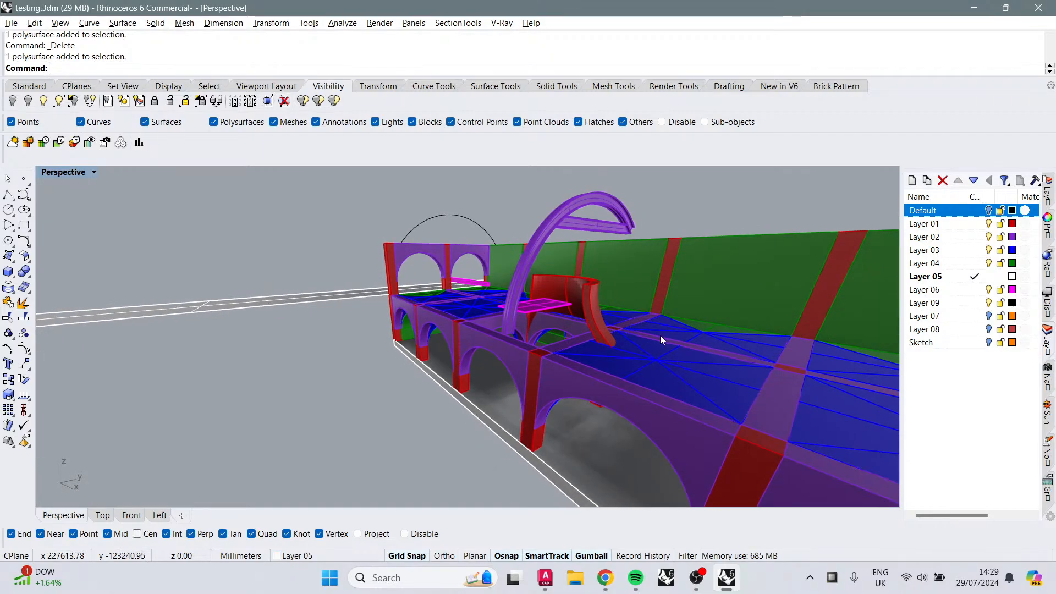
Step: Extract the curved end face of the red vault piece beside the central arch as a separate surface
type("DupFace")
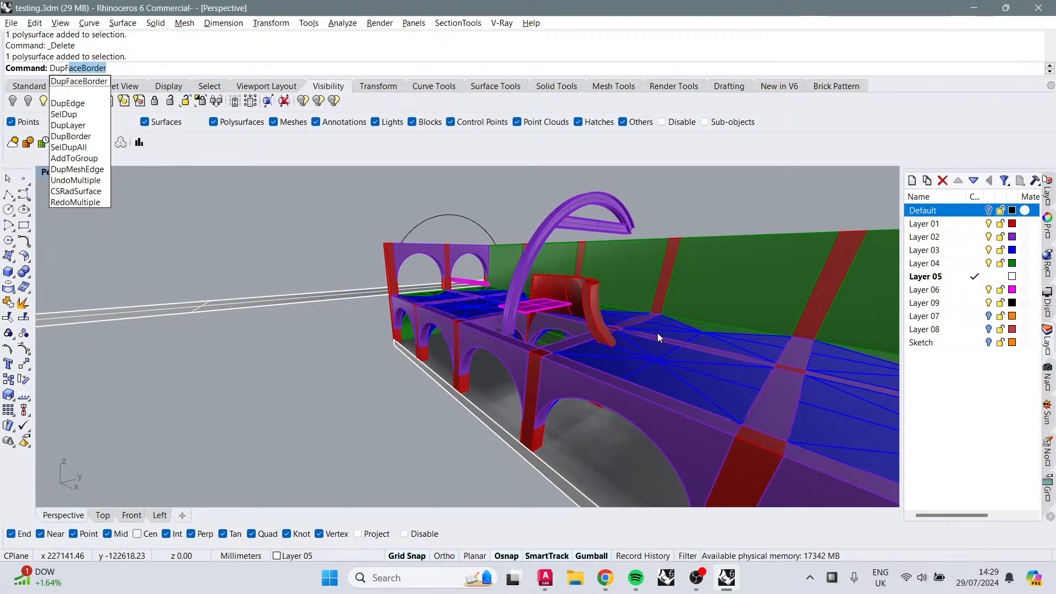
key("BackSpace")
key("BackSpace")
key("BackSpace")
key("BackSpace")
key("BackSpace")
key("BackSpace")
key("BackSpace")
key("BackSpace")
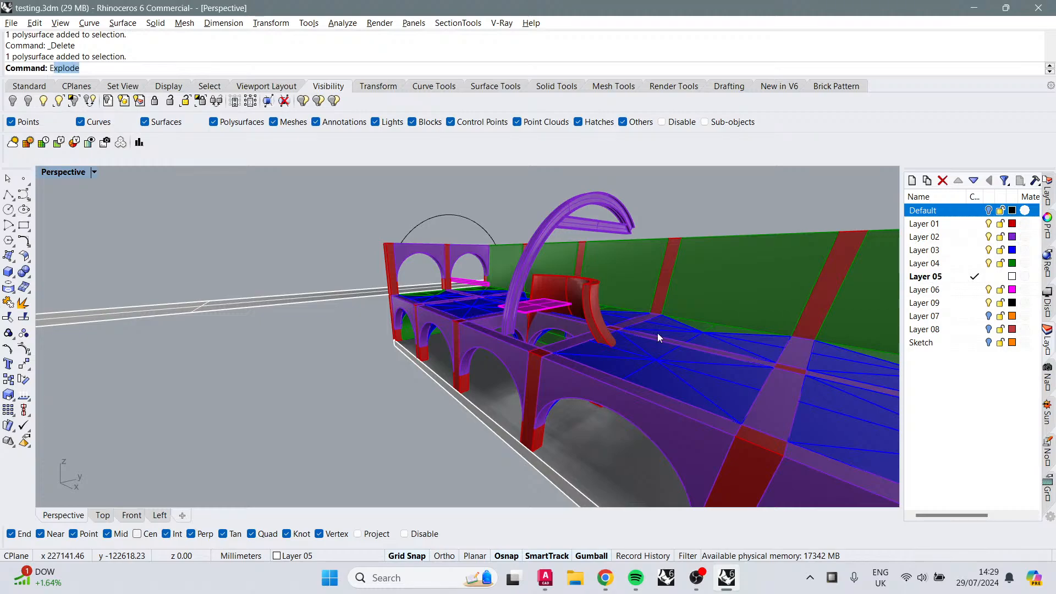
type("Extra")
key("Return")
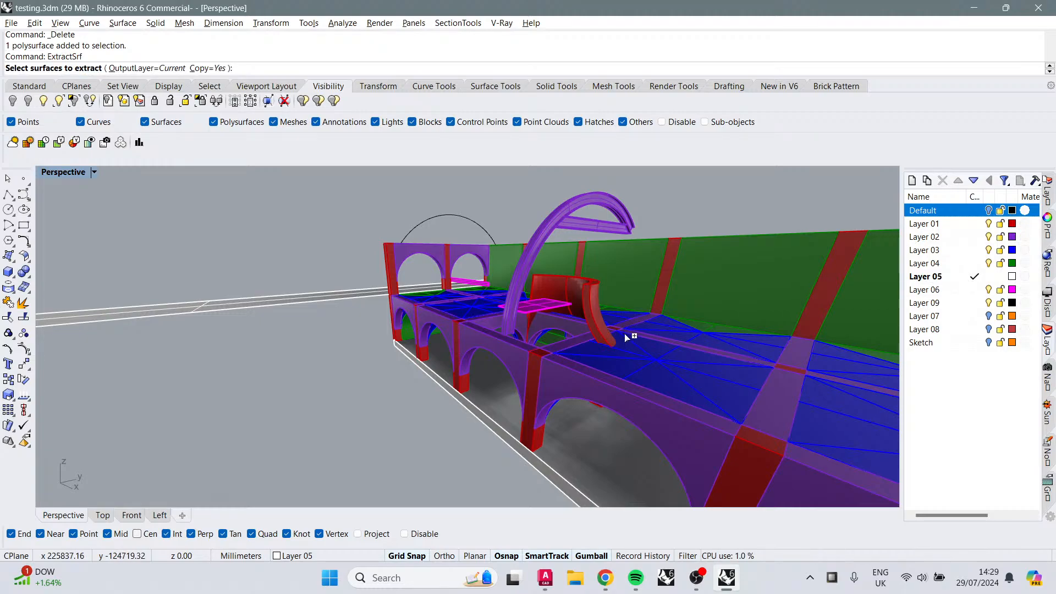
right_click_drag(588, 328, 563, 352)
scroll(387, 279, "up", 2)
right_click_drag(385, 274, 468, 302)
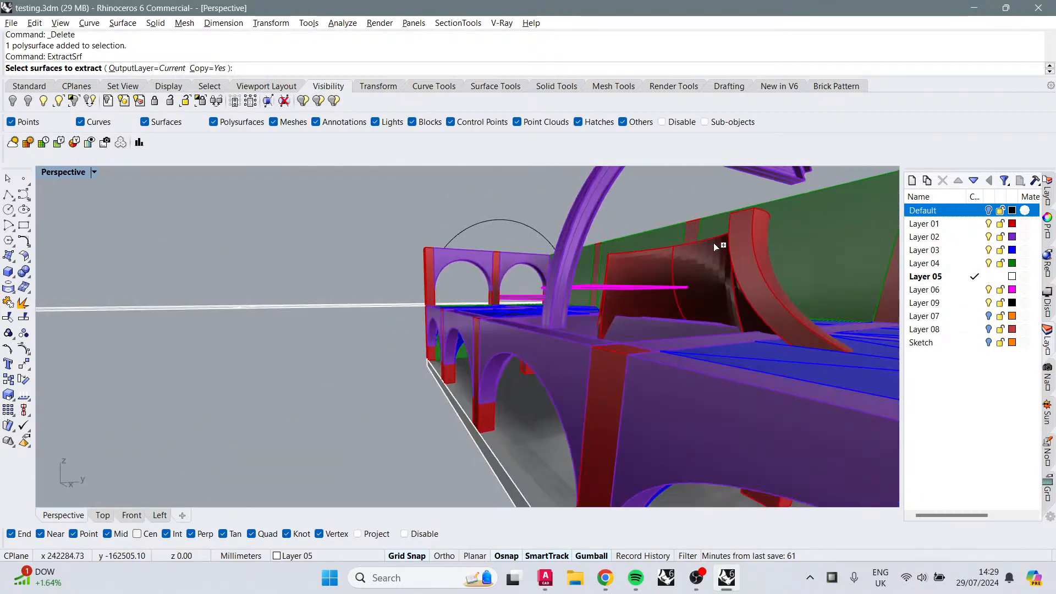
left_click(754, 264)
right_click(754, 264)
right_click(753, 263)
right_click_drag(748, 275, 724, 356, "shift")
scroll(721, 352, "down", 2)
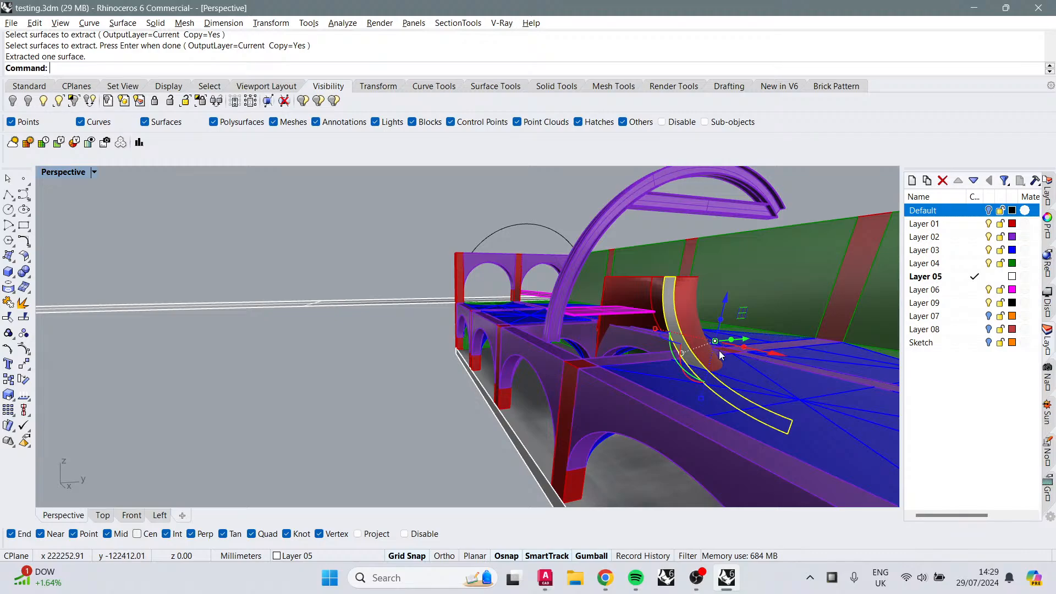
Step: Extrude the extracted surface into a solid along a direction picked from two points on the base edge
type("ud")
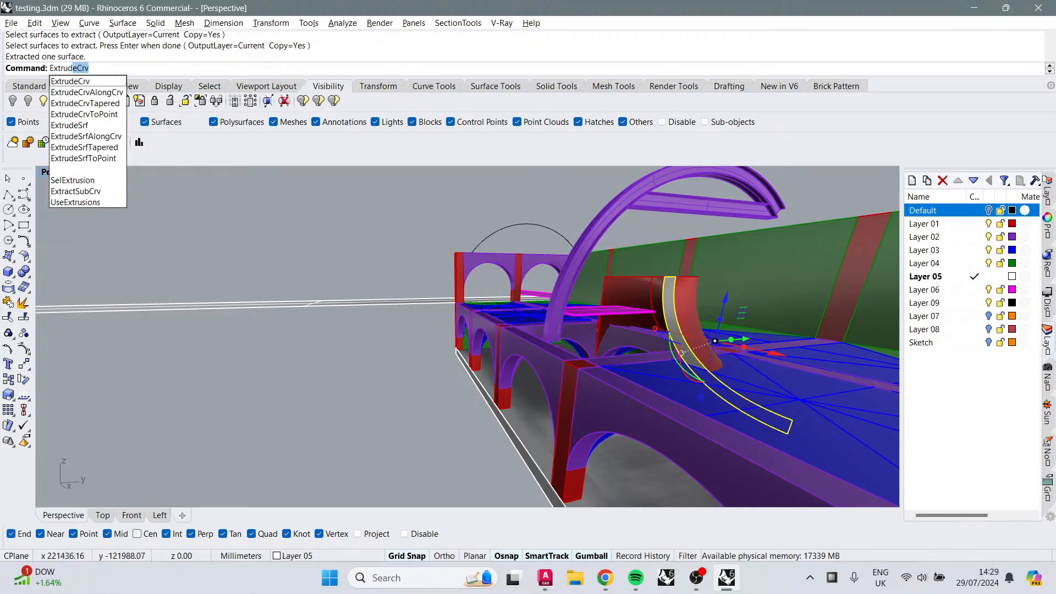
type("eSrf")
key("Return")
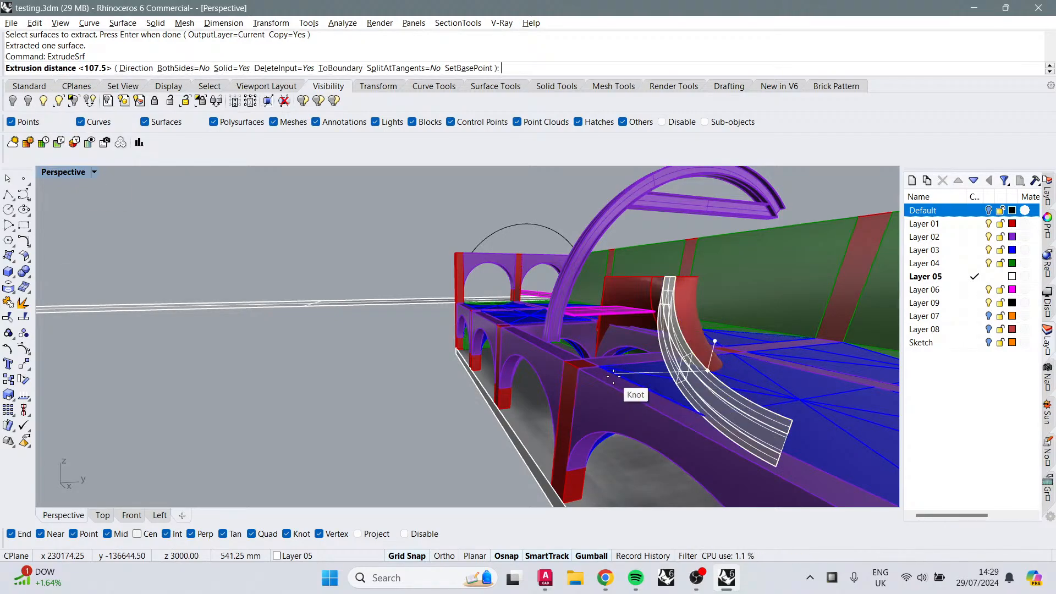
type("d")
key("Return")
right_click_drag(629, 350, 622, 418)
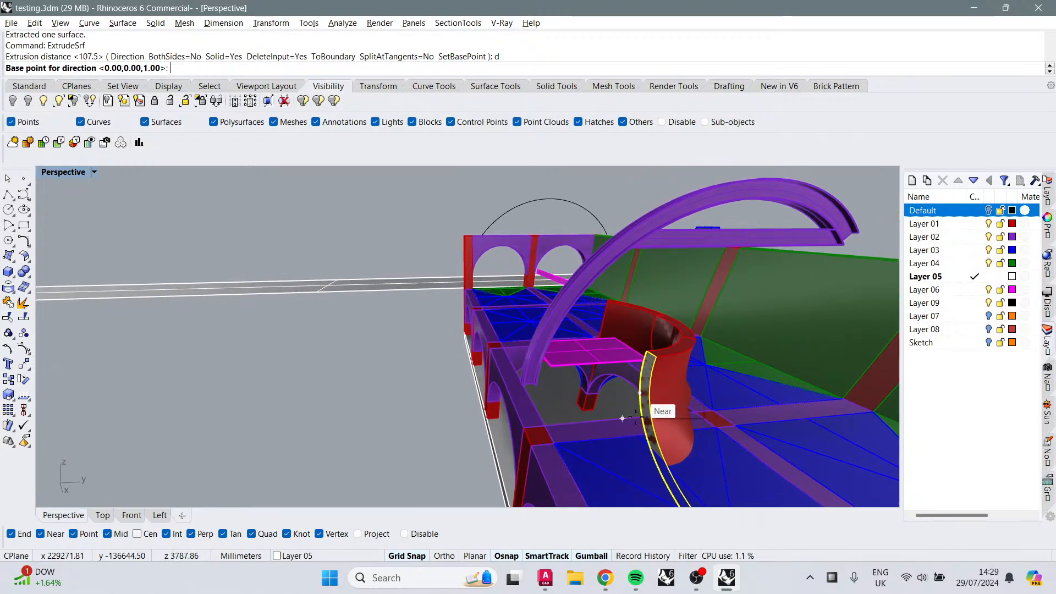
left_click(560, 424)
left_click(547, 425)
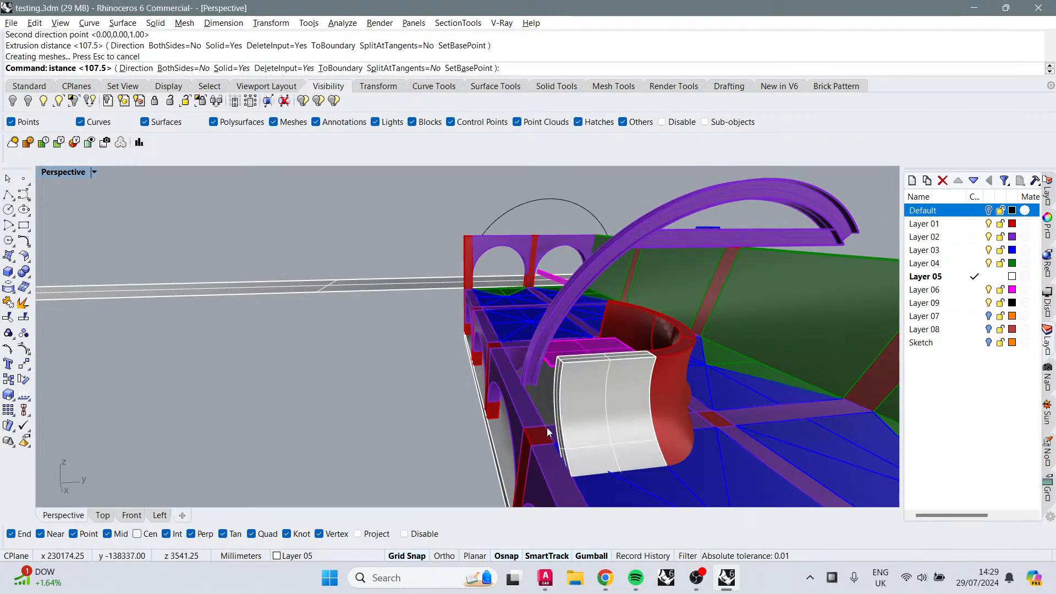
right_click_drag(579, 431, 566, 377)
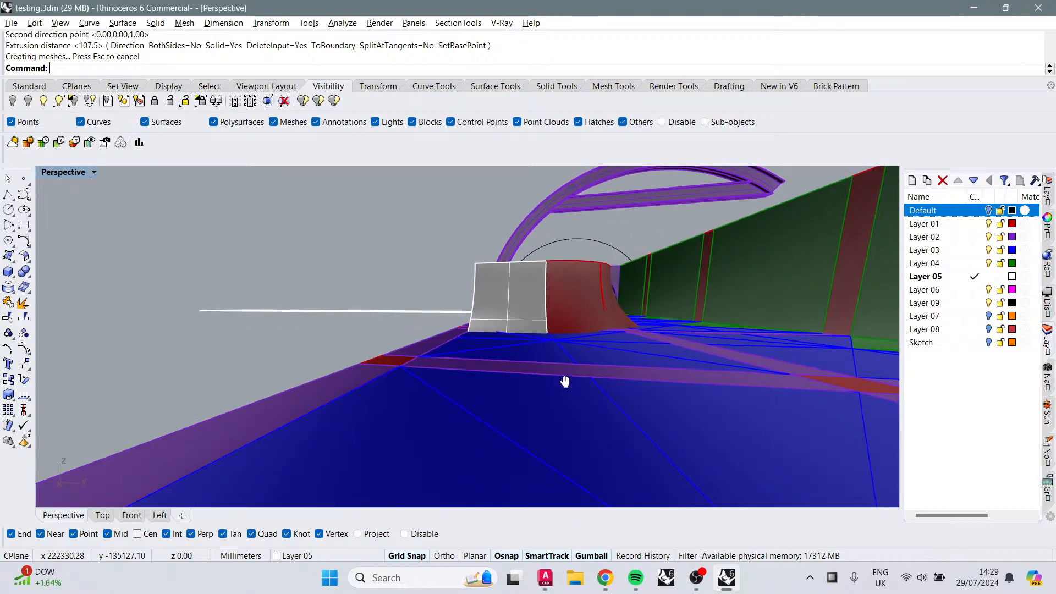
scroll(568, 325, "up", 5)
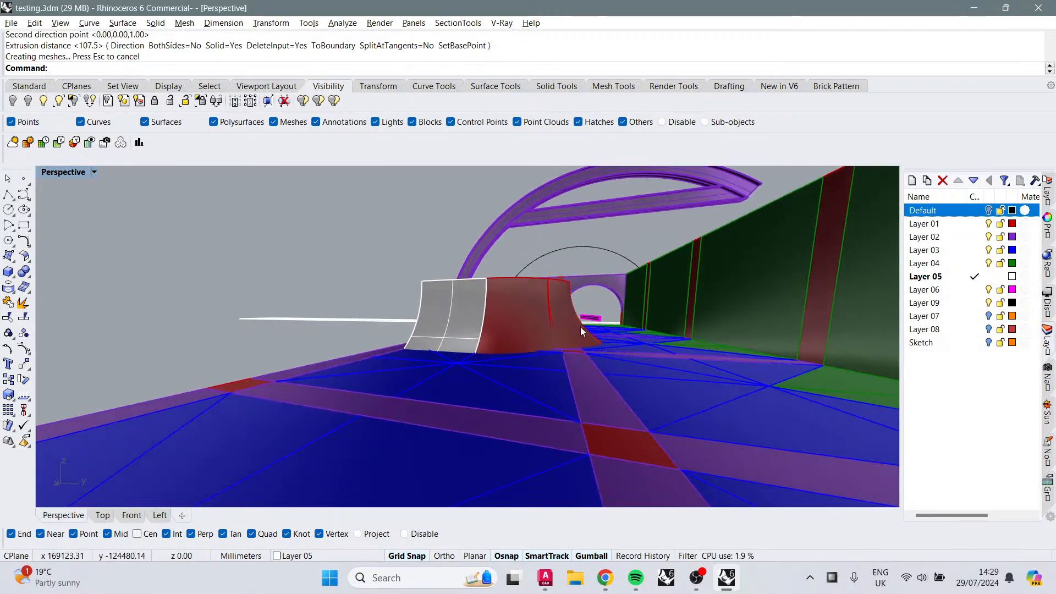
Step: Show the hidden objects in the model
left_click(43, 100)
right_click_drag(297, 217, 376, 315)
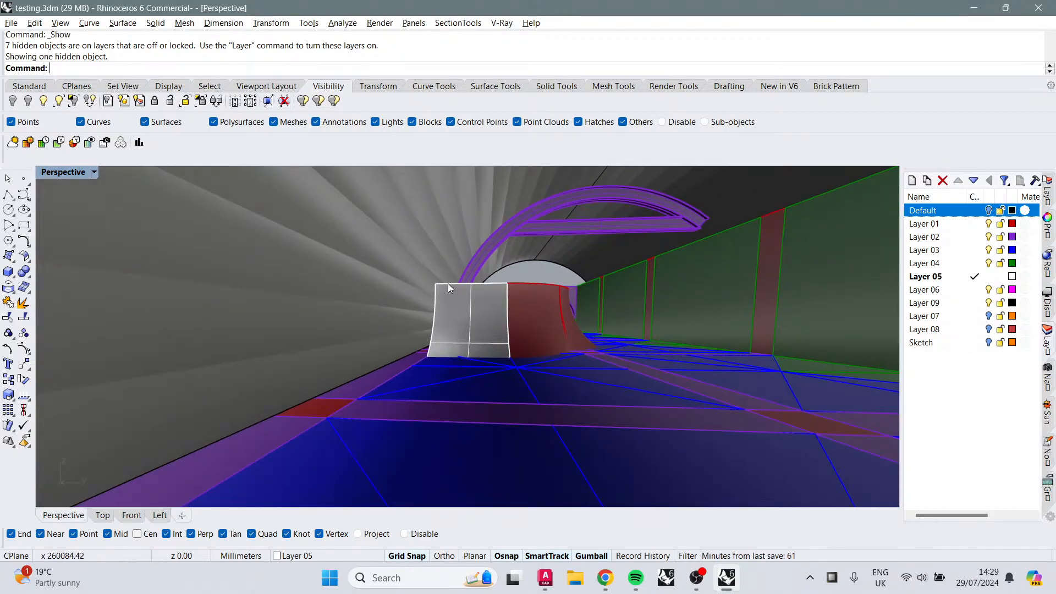
right_click_drag(447, 283, 333, 404)
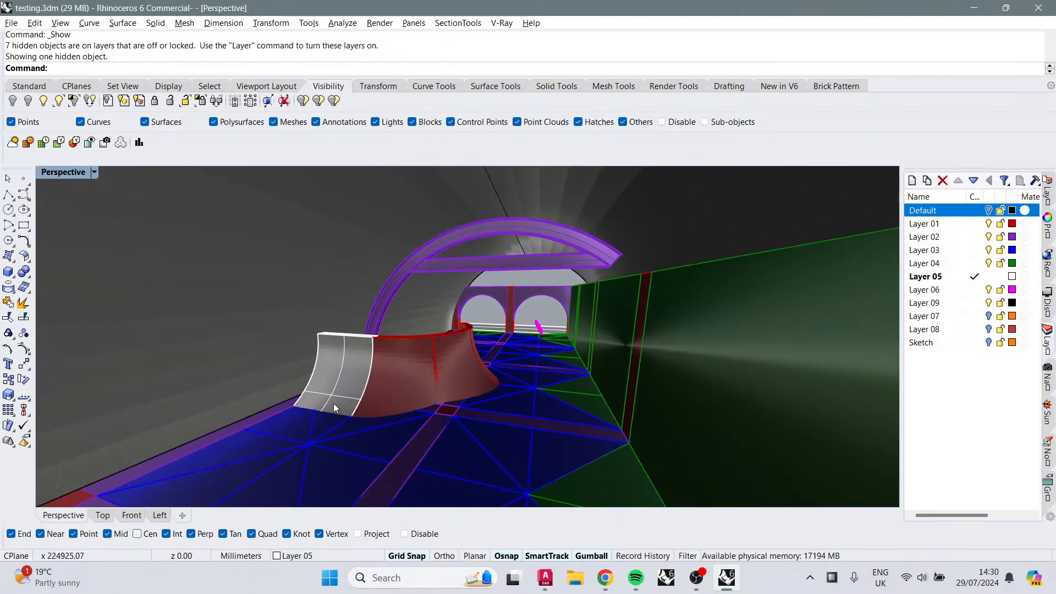
right_click_drag(383, 362, 347, 399)
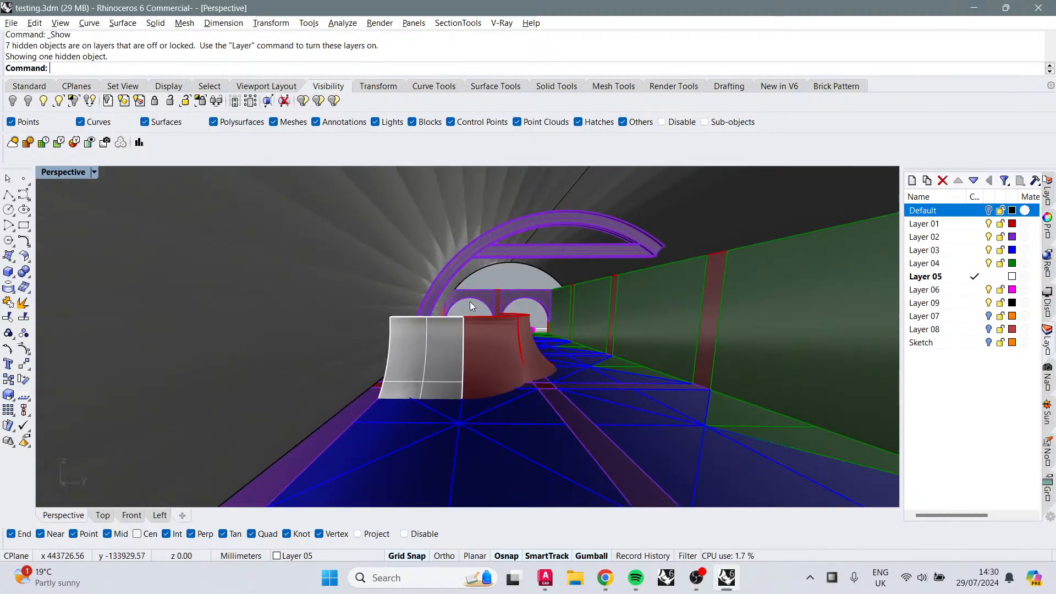
Step: Select the purple arch and move it down over the extruded piece with the gumball
left_click(444, 279)
scroll(573, 250, "up", 6)
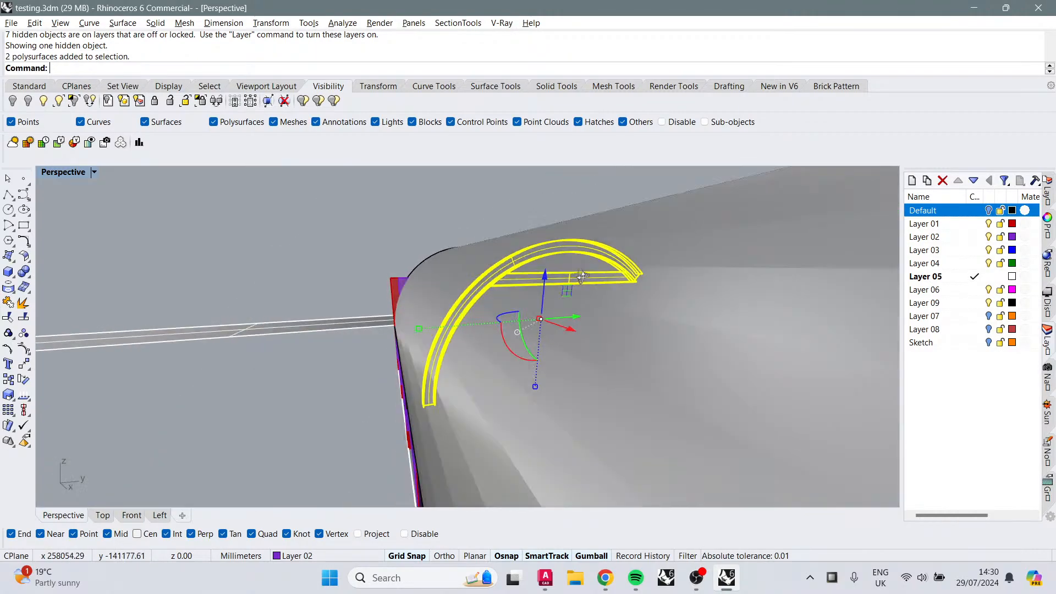
left_click_drag(576, 329, 633, 347)
right_click_drag(634, 350, 655, 386)
scroll(500, 298, "down", 3)
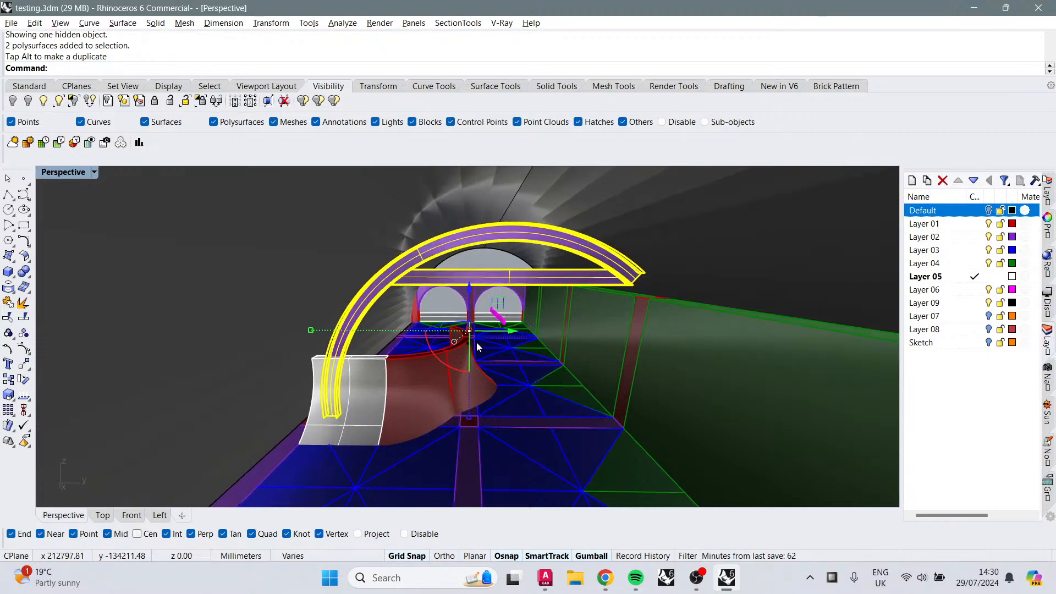
scroll(517, 344, "down", 2)
mouse_move(448, 359)
left_mouse_down()
mouse_move(428, 389)
mouse_move(438, 377)
left_mouse_up()
key("Escape")
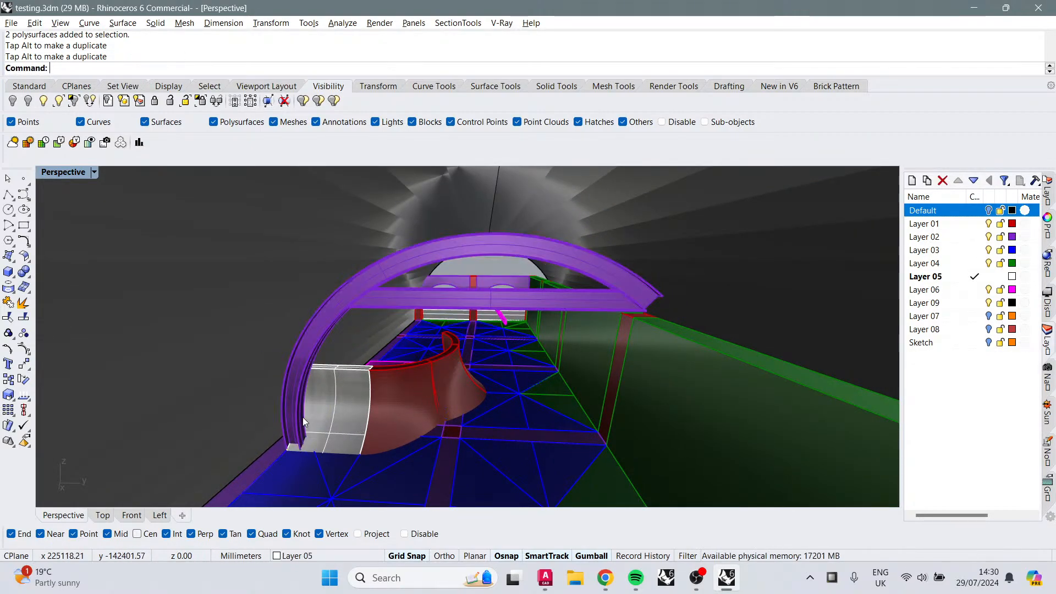
Step: Scale the white extruded piece one-dimensionally from its bottom corner to the bottom edge's midpoint, then undo the scaling
right_click_drag(302, 417, 351, 385)
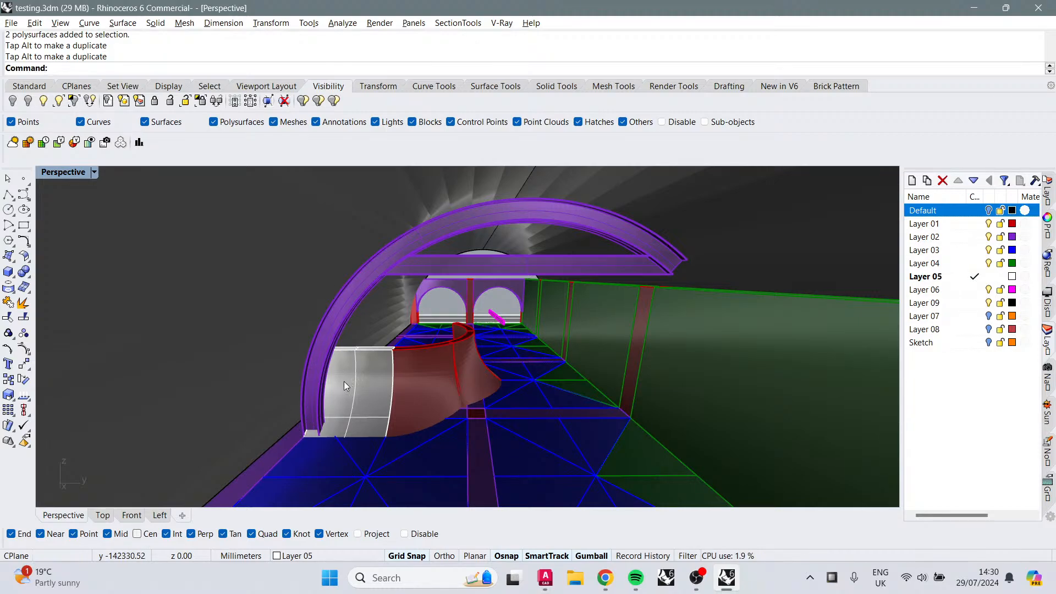
left_click(318, 389)
left_click_drag(479, 331, 485, 330)
key("Escape")
right_click_drag(361, 409, 427, 375)
left_click(428, 375)
type("Scale1D")
key("Return")
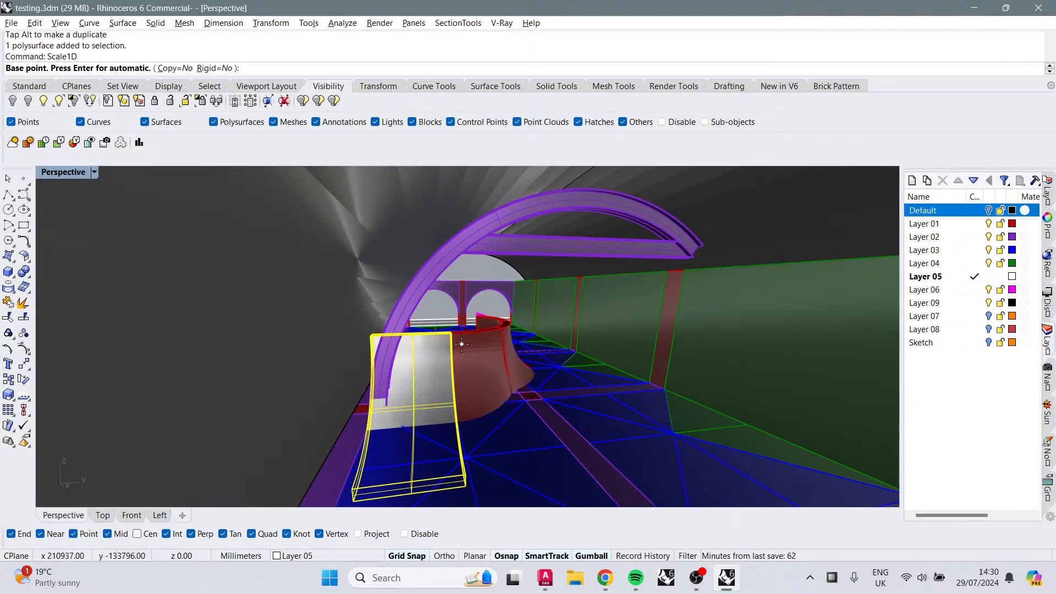
left_click(466, 486)
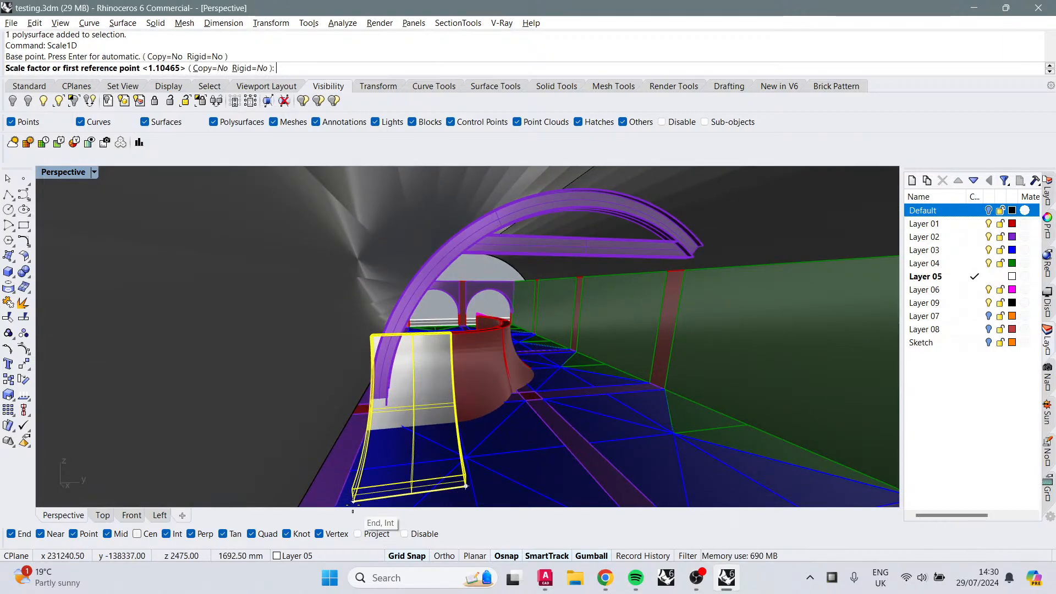
left_click(353, 501)
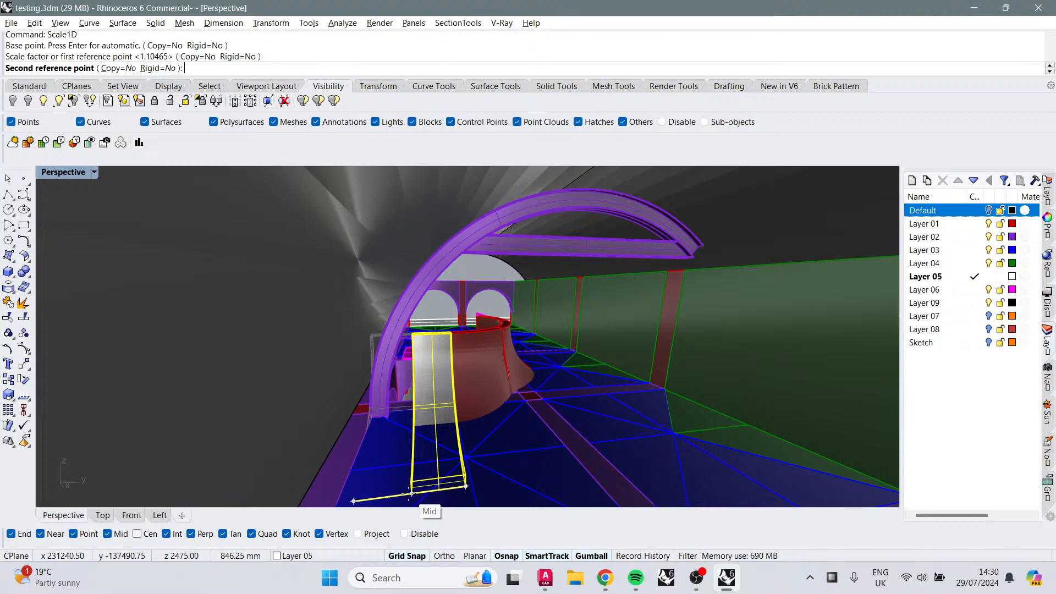
left_click(410, 492)
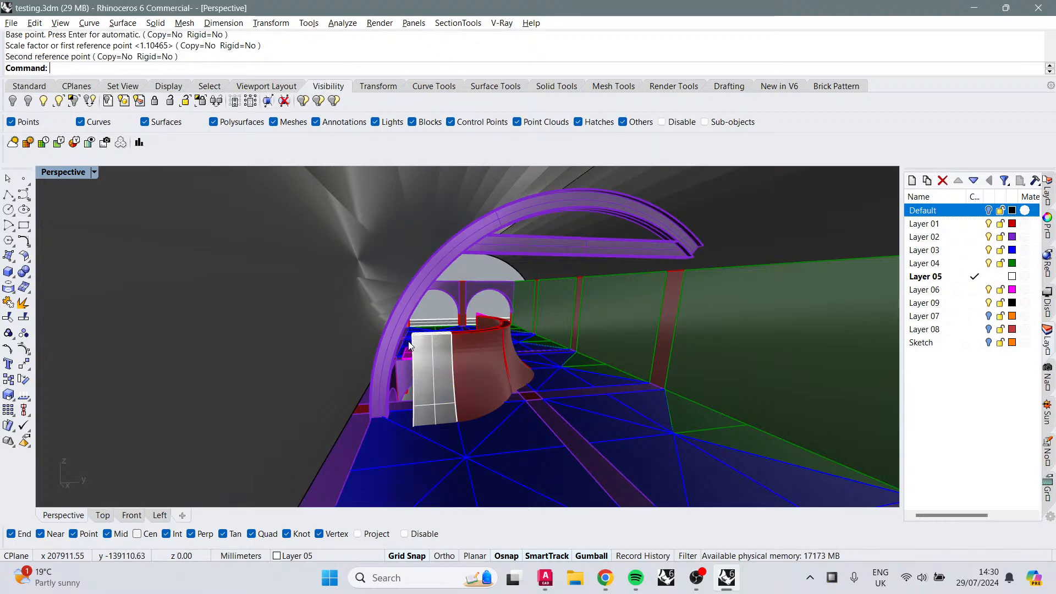
key("ctrl+z")
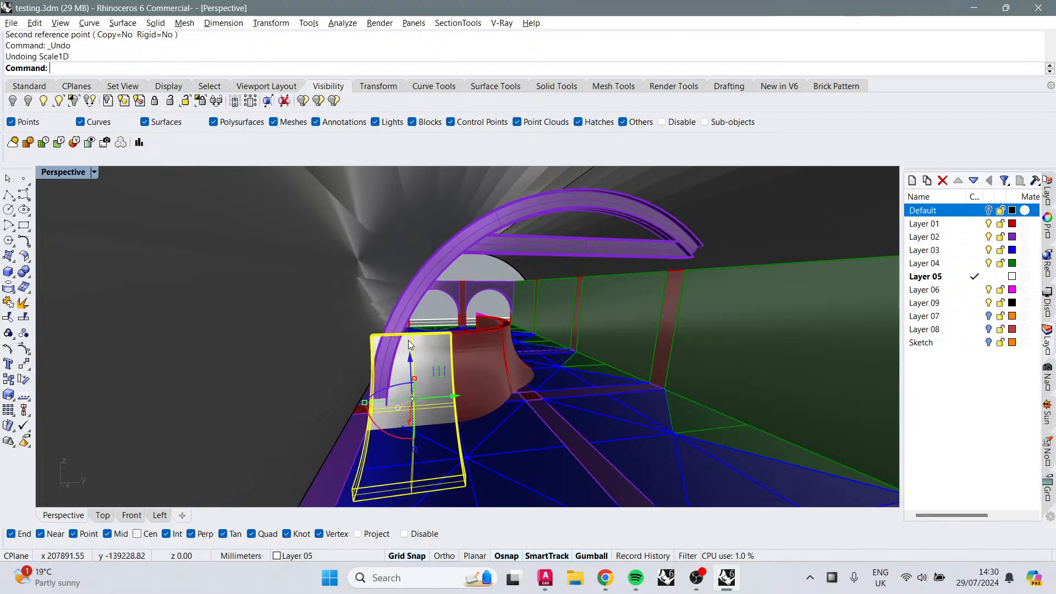
Step: Draw a circle in the Left view concentric with the large arc, with its radius snapped to the white piece's top edge
left_click(407, 404)
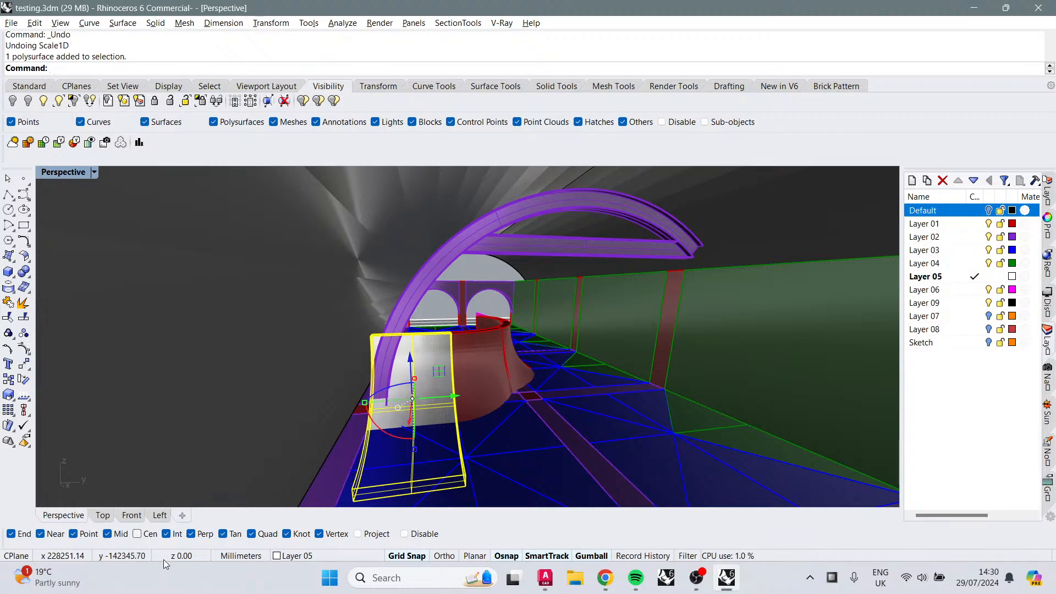
left_click(159, 515)
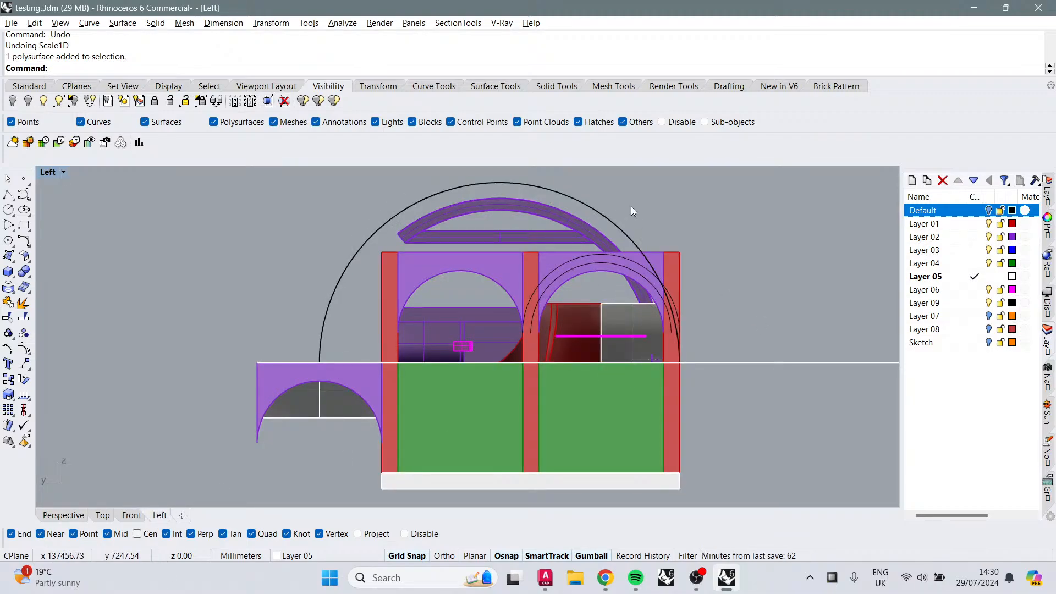
left_click(611, 214)
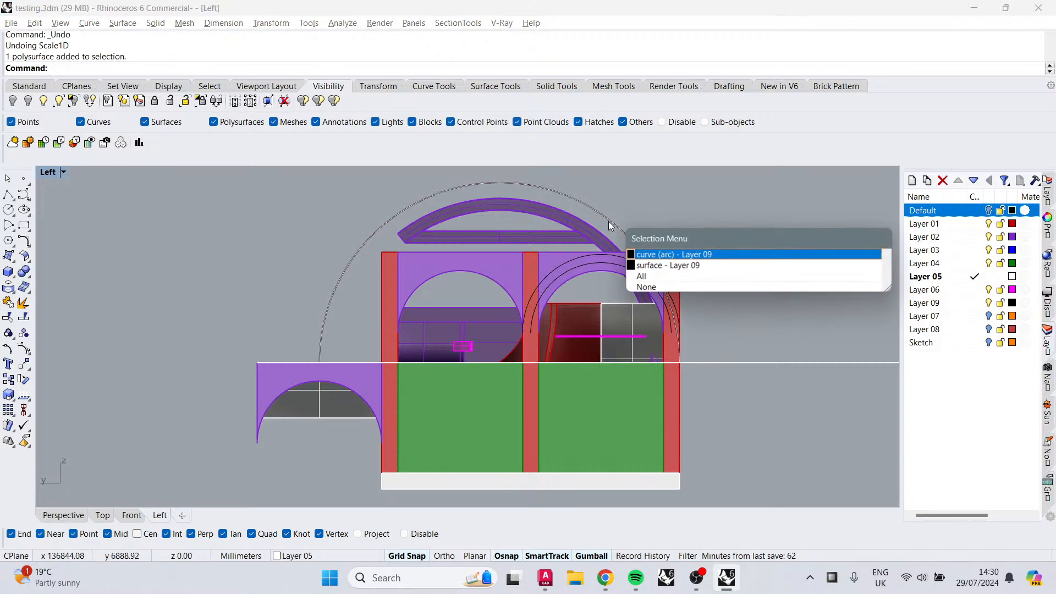
left_click(666, 252)
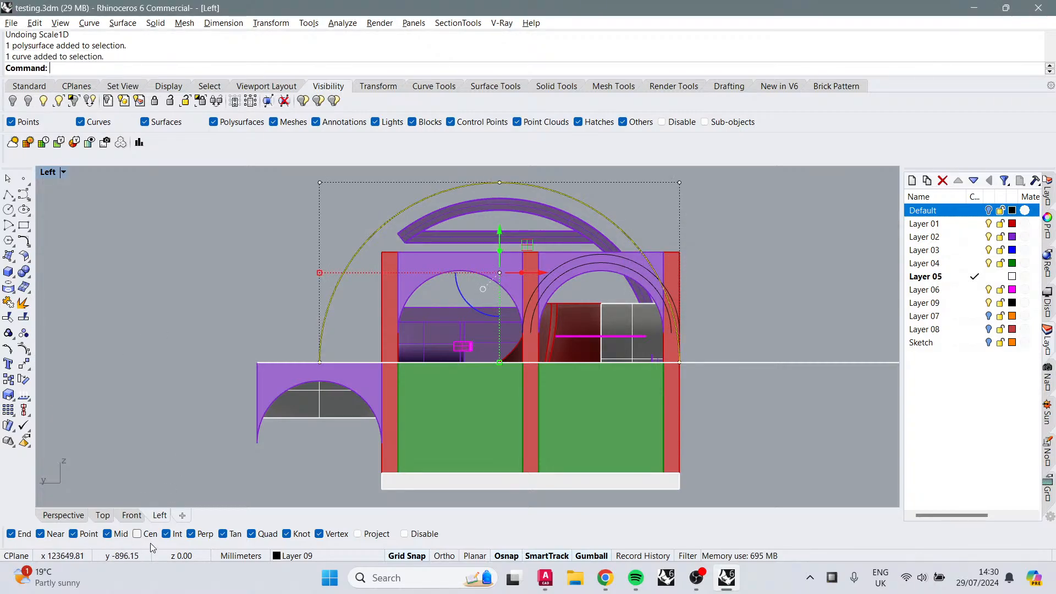
left_click(9, 210)
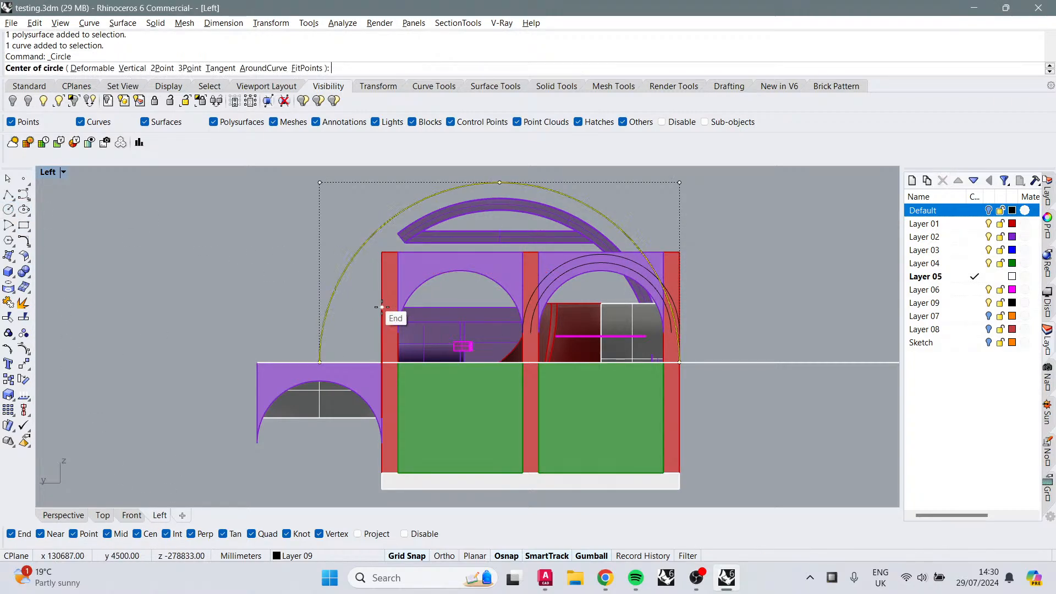
left_click(359, 270)
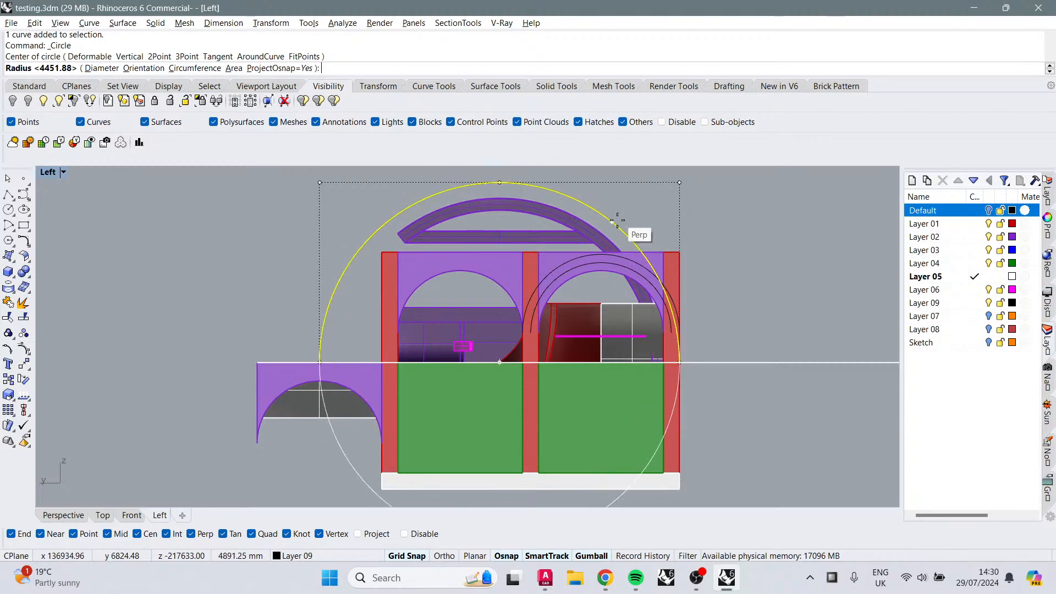
scroll(632, 308, "up", 4)
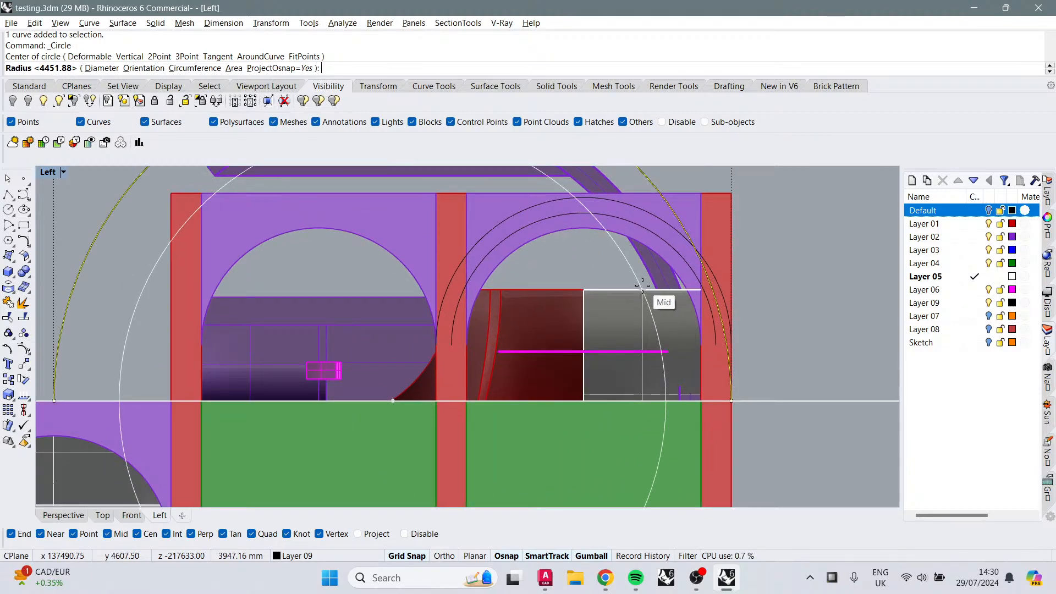
scroll(642, 285, "up", 2)
scroll(646, 275, "up", 1)
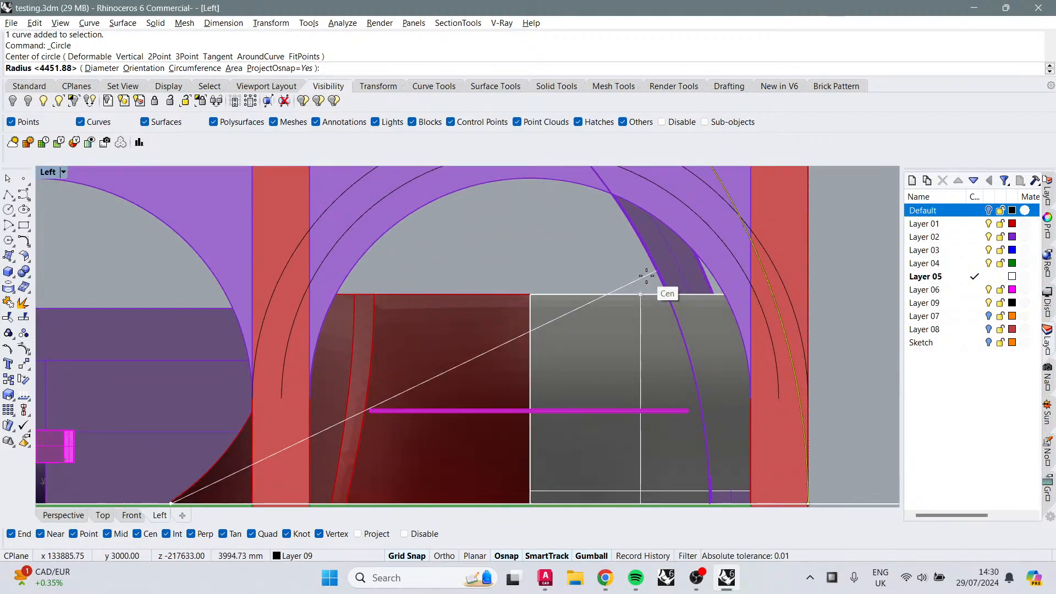
scroll(644, 271, "down", 1)
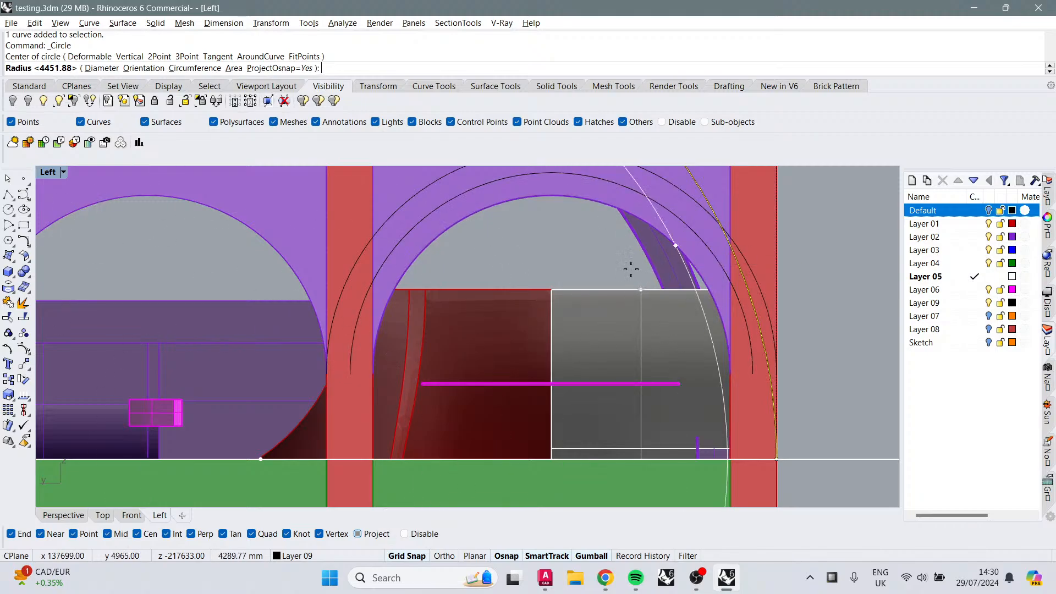
scroll(657, 284, "up", 1)
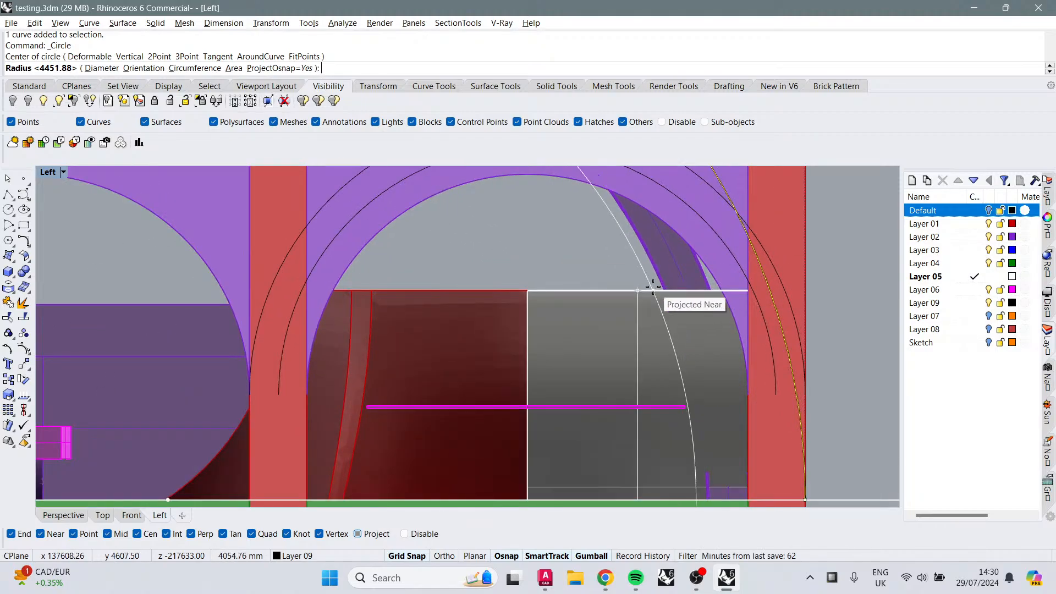
scroll(652, 286, "up", 3)
left_click(659, 297)
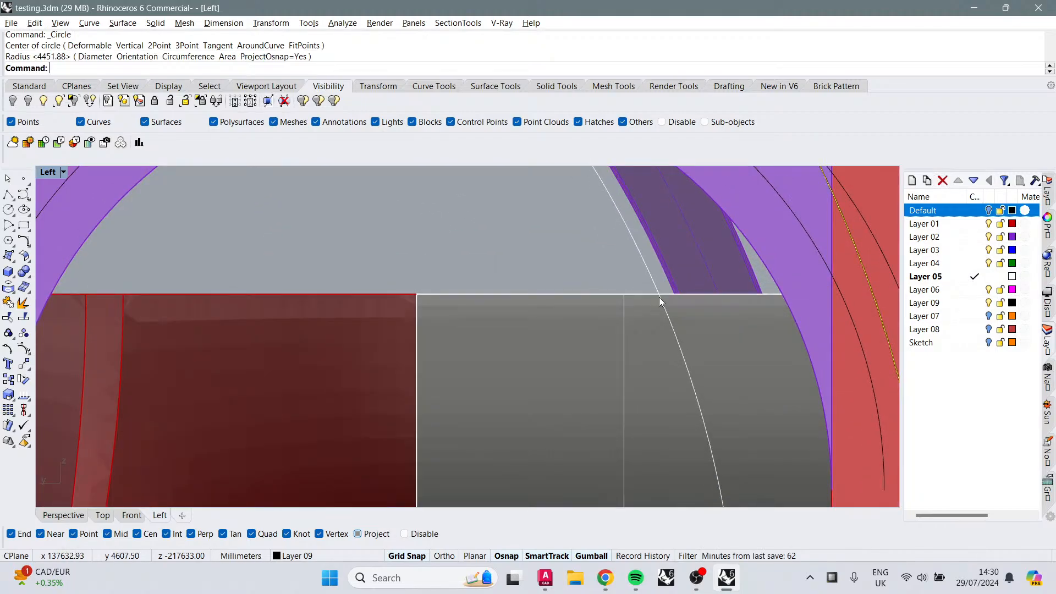
Step: Wire-cut the white extruded piece with the new circle, inverting the part that is cut away
scroll(644, 282, "down", 3)
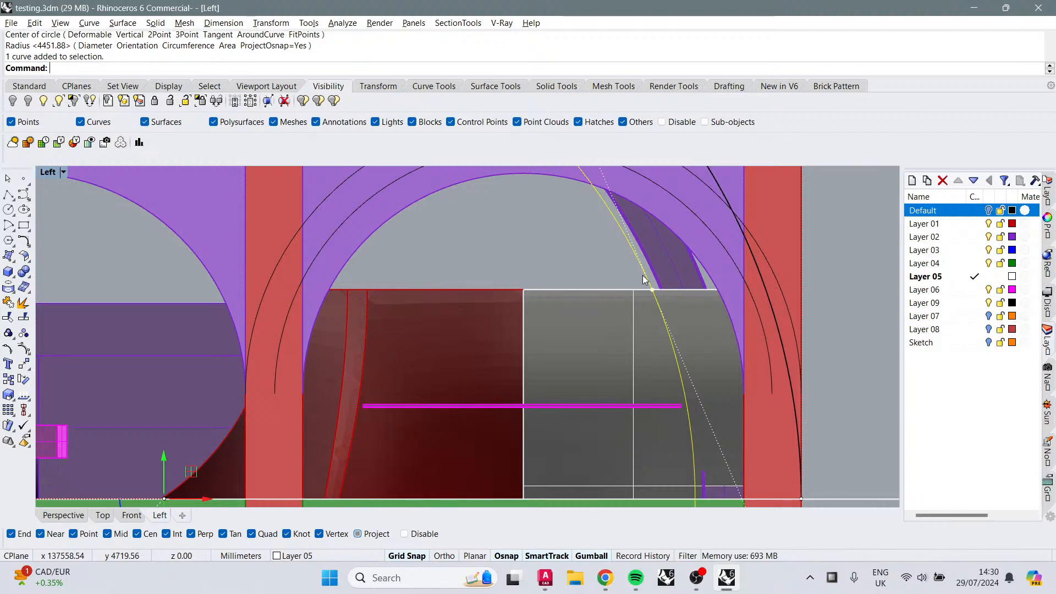
left_click(698, 326)
scroll(697, 327, "down", 3)
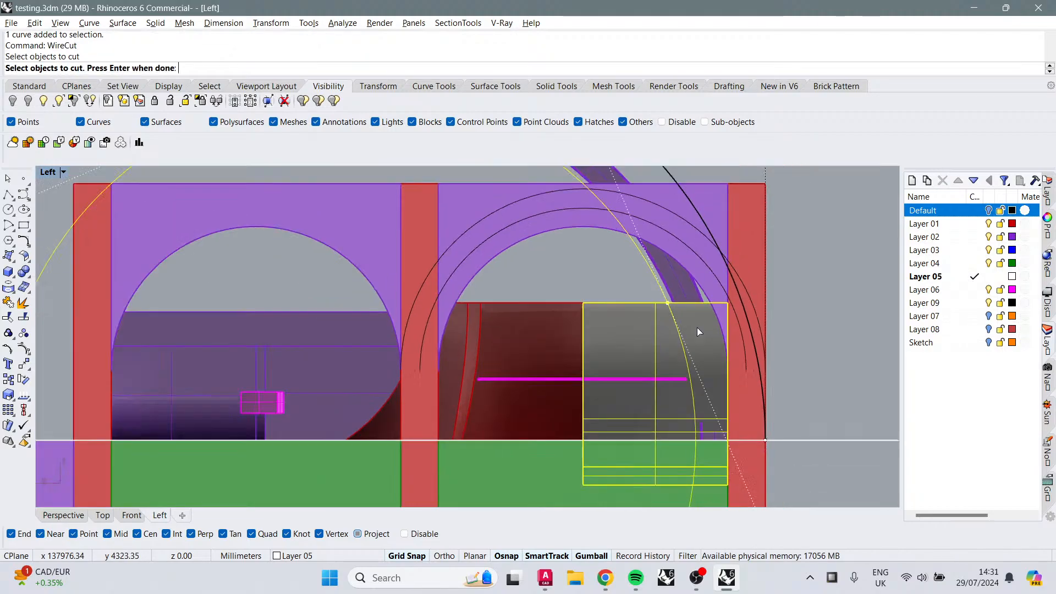
key("Return")
scroll(777, 306, "down", 3)
right_click_drag(777, 305, 733, 310)
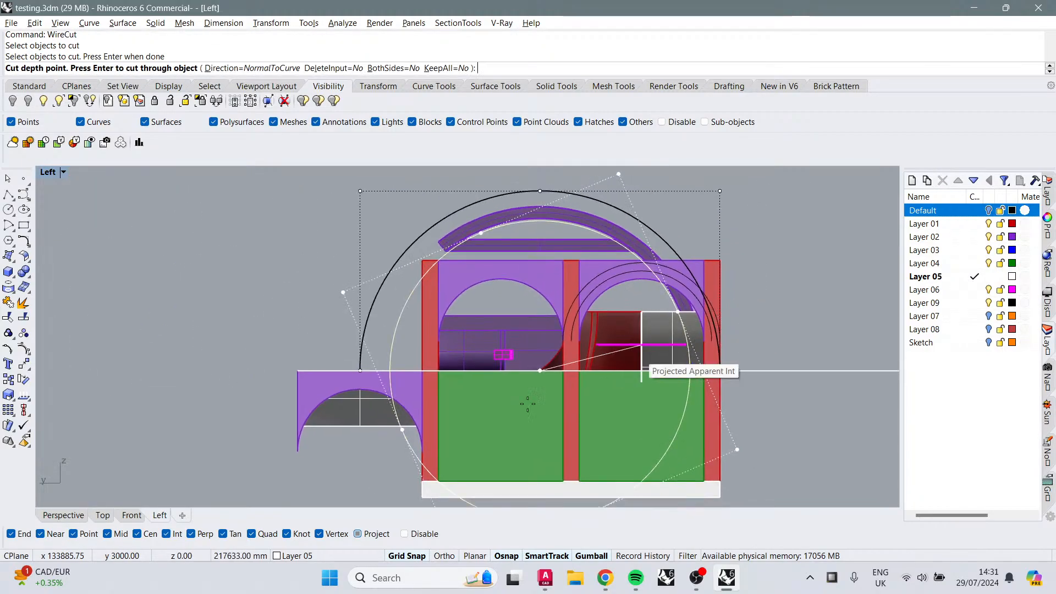
left_click(64, 515)
scroll(439, 403, "down", 5)
right_click_drag(439, 403, 534, 403)
scroll(534, 404, "up", 10)
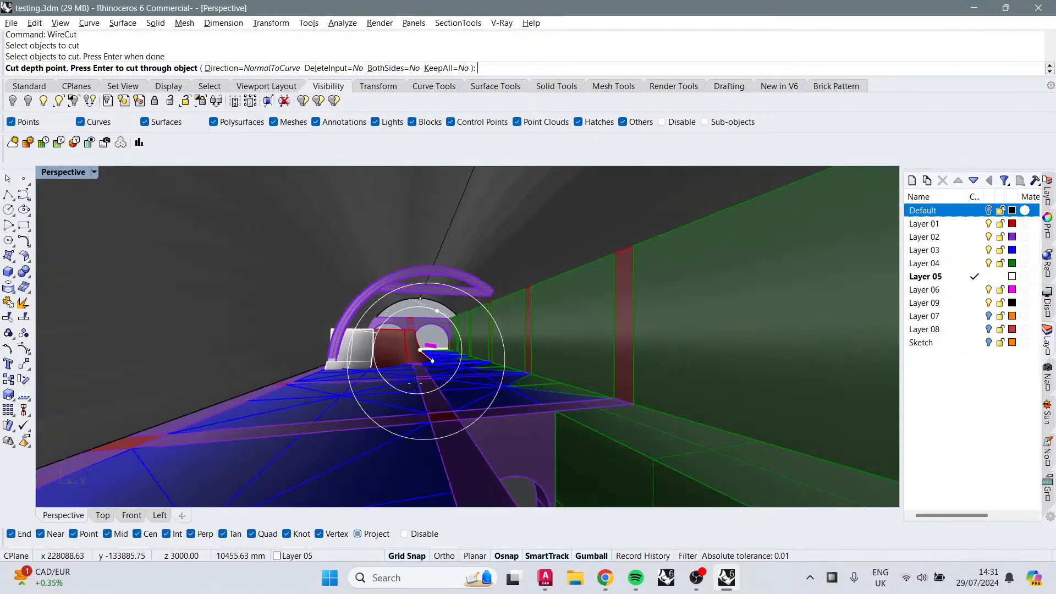
scroll(415, 384, "down", 3)
scroll(412, 382, "down", 2)
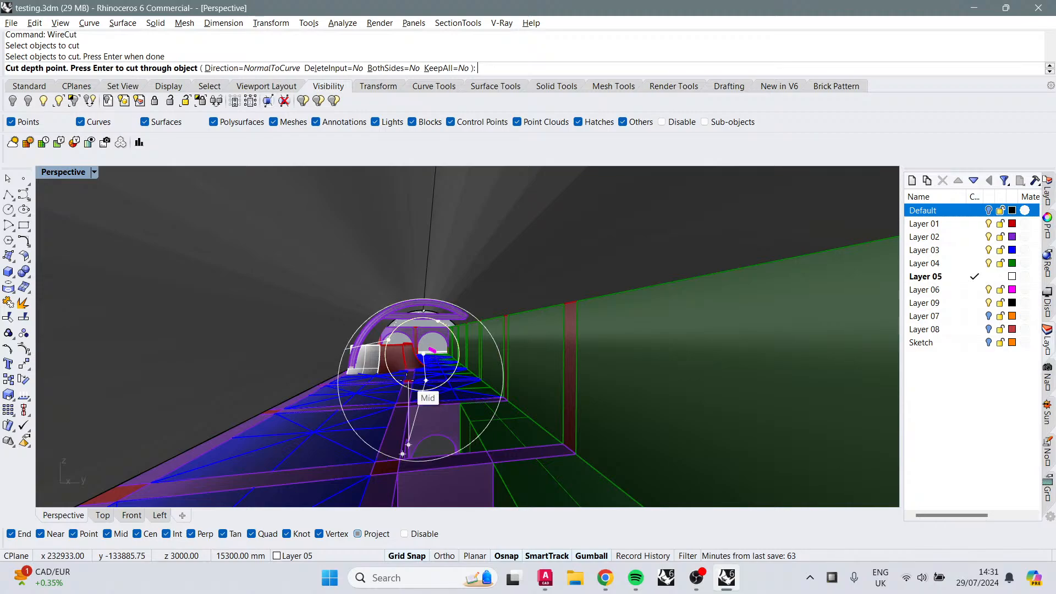
scroll(406, 378, "up", 3)
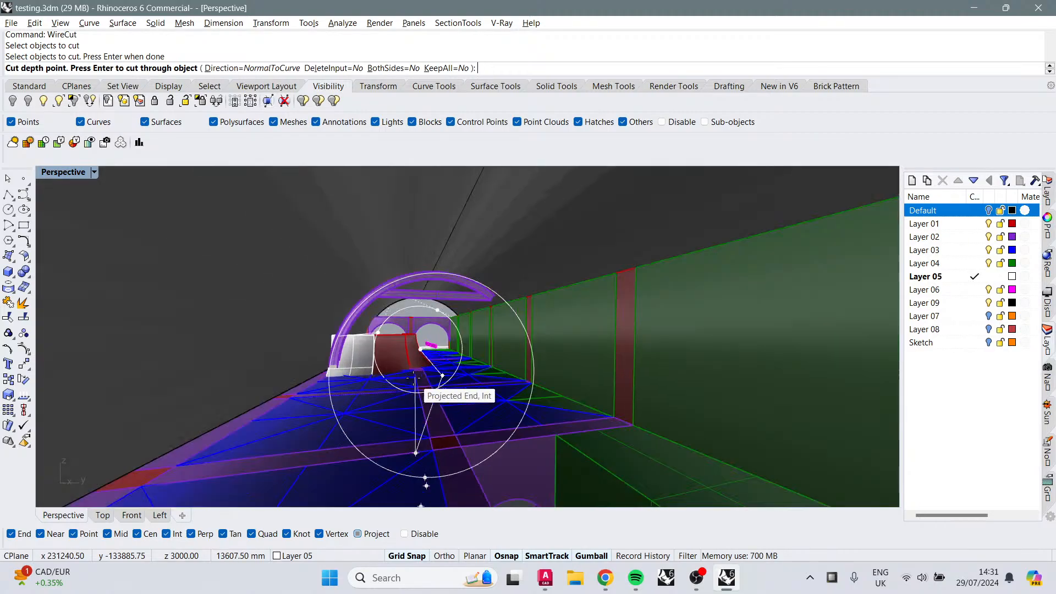
scroll(396, 392, "up", 4)
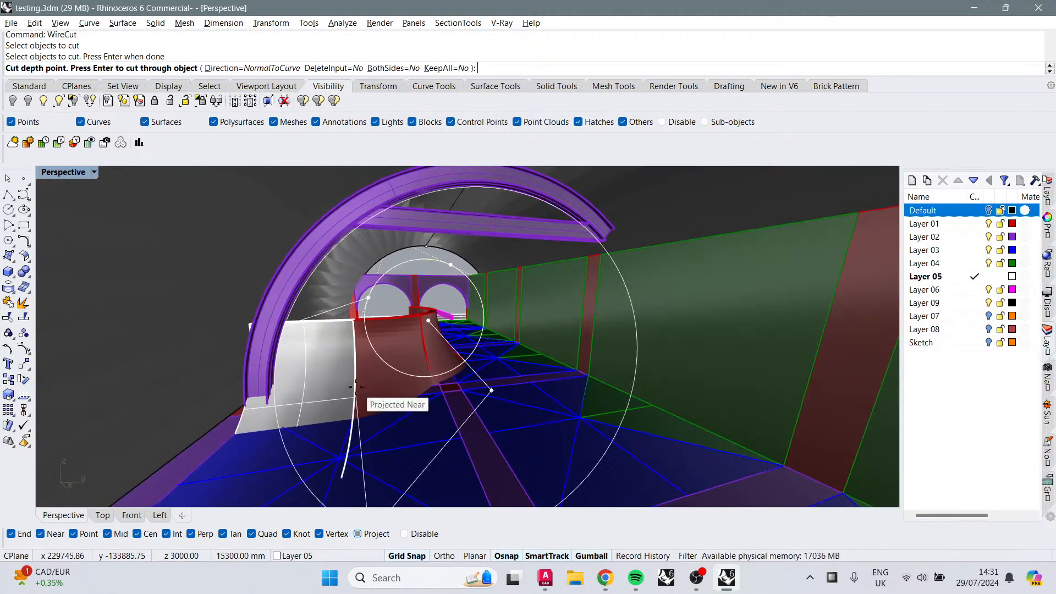
left_click(396, 438)
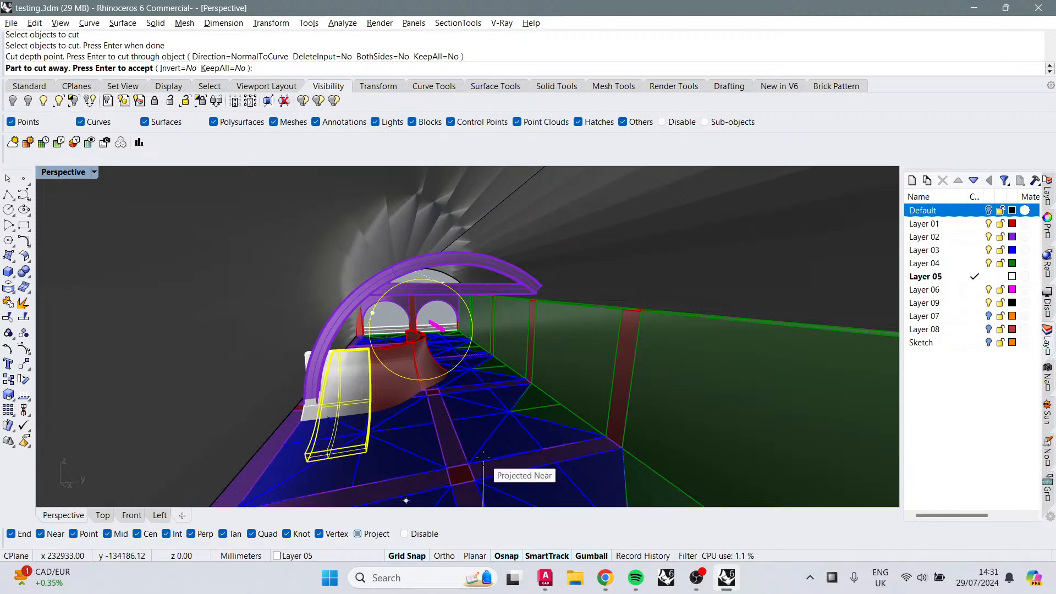
type("i")
key("Return")
key("Return")
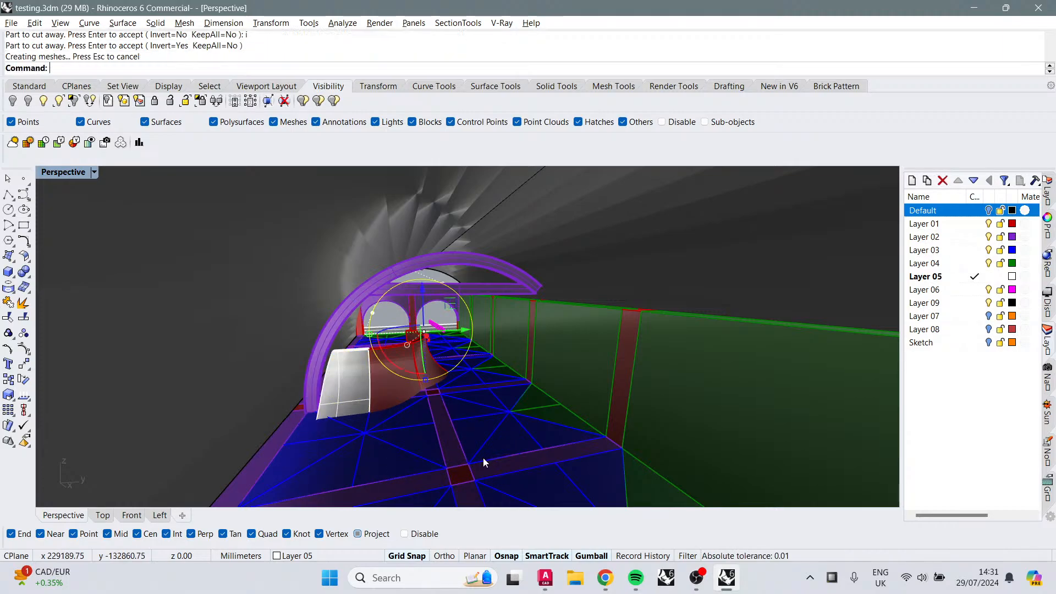
Step: Select the purple arch together with the trimmed white piece and reposition them with the gumball
scroll(426, 354, "up", 3)
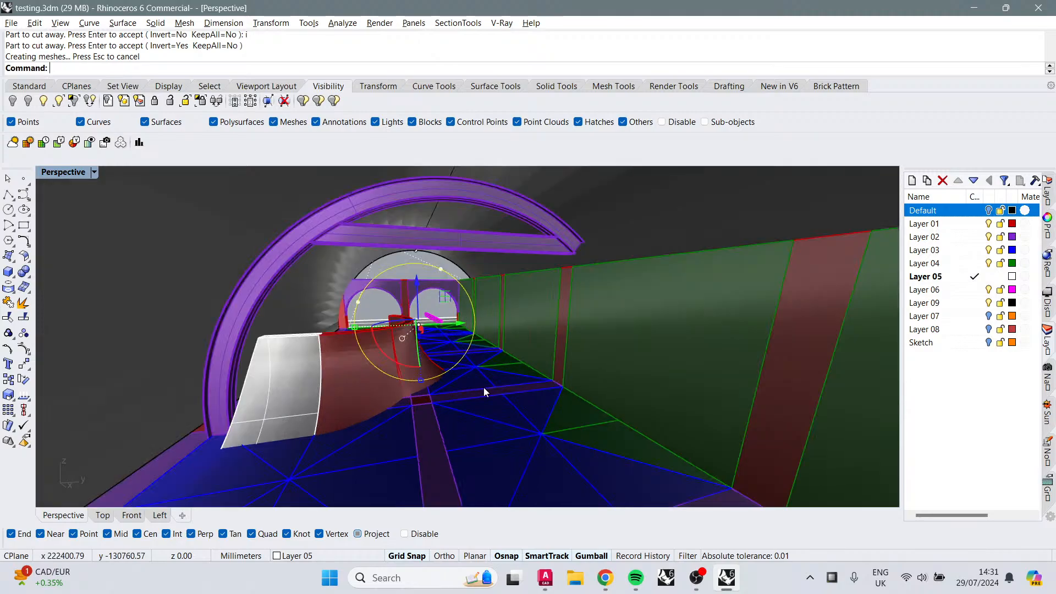
right_click_drag(484, 387, 461, 383)
left_click(393, 355)
right_click_drag(393, 355, 445, 358)
key("Escape")
left_click(341, 377)
left_click_drag(566, 277, 529, 275)
right_click_drag(358, 359, 389, 376)
right_click_drag(432, 341, 483, 343)
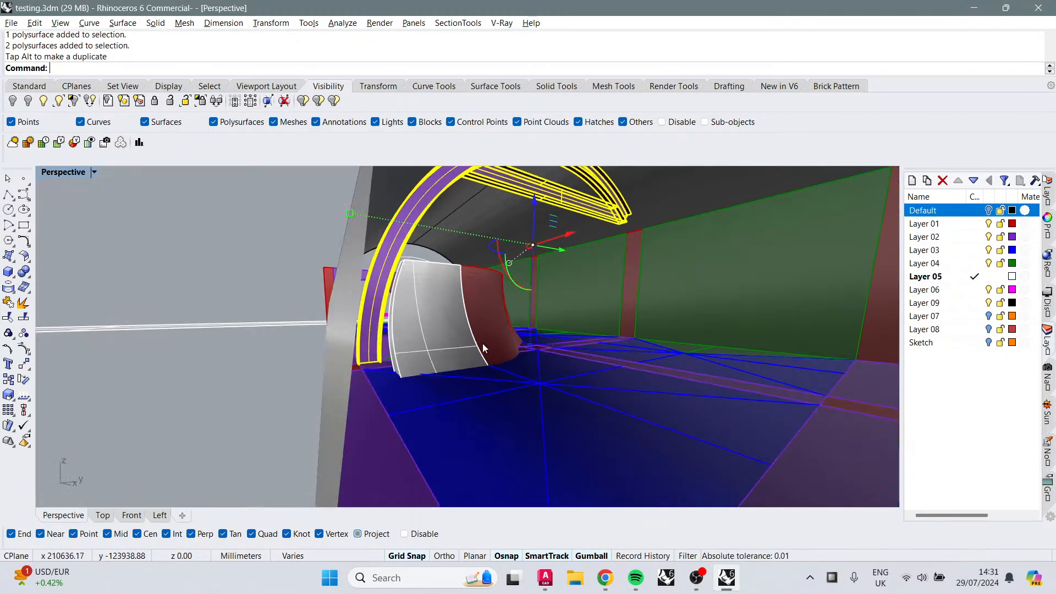
left_click_drag(576, 230, 573, 263)
right_click_drag(573, 268, 317, 360)
key("Escape")
Step: Mirror the white piece as a copy to the opposite side of the red vault across a two-point plane
scroll(323, 304, "up", 5)
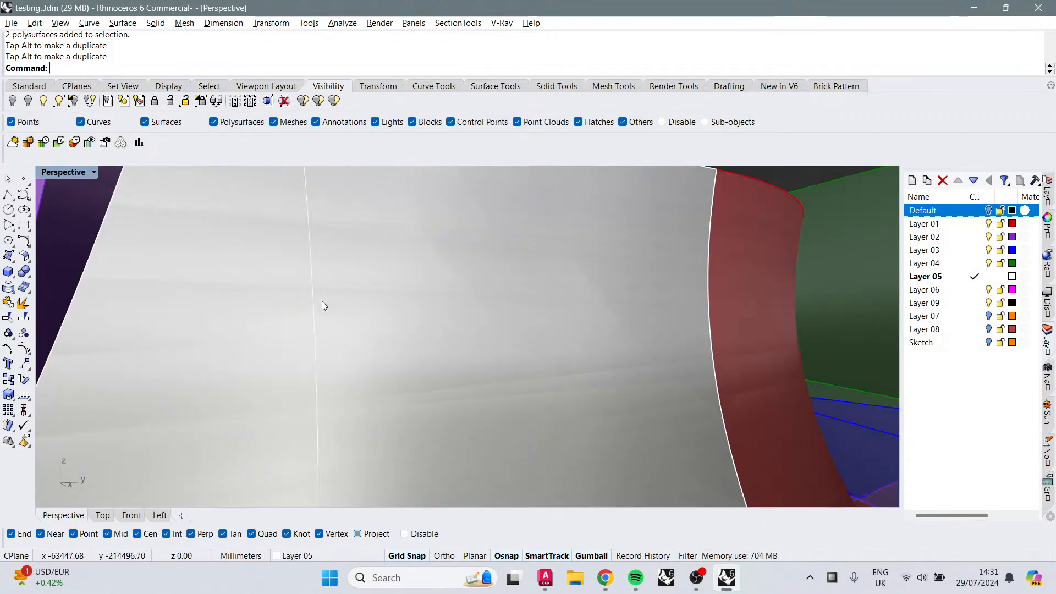
right_click_drag(322, 304, 500, 329)
mouse_move(516, 391)
right_mouse_down()
mouse_move(502, 405)
mouse_move(512, 395)
right_mouse_up()
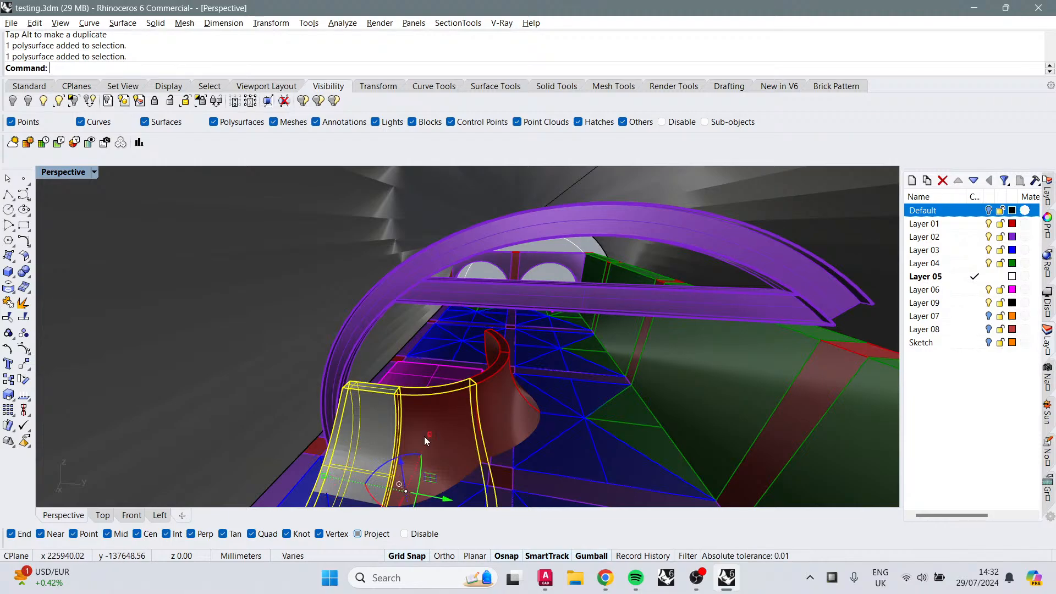
key("Return")
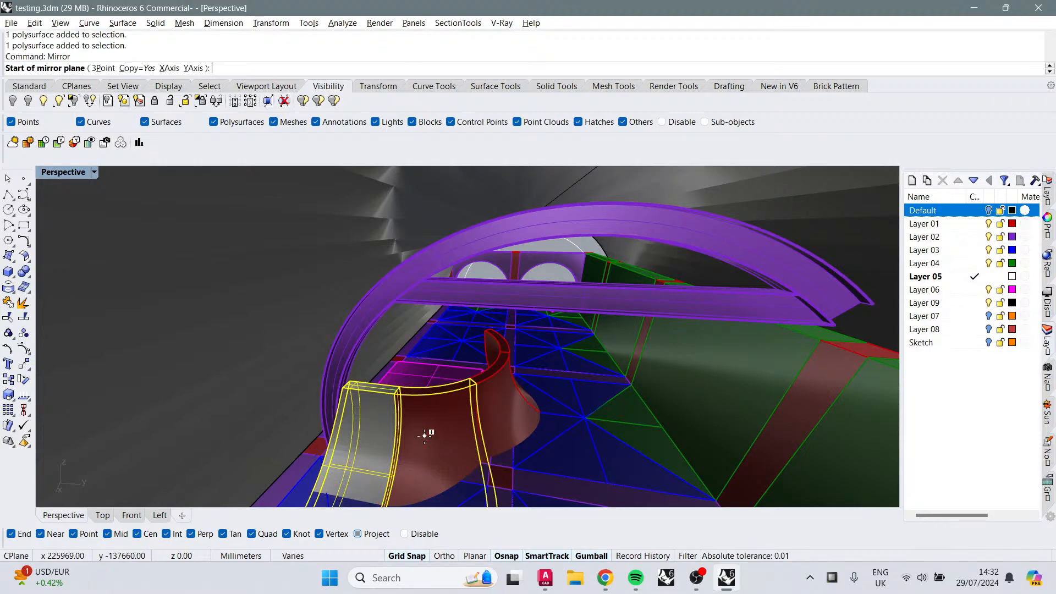
left_click(648, 417)
left_click(589, 418)
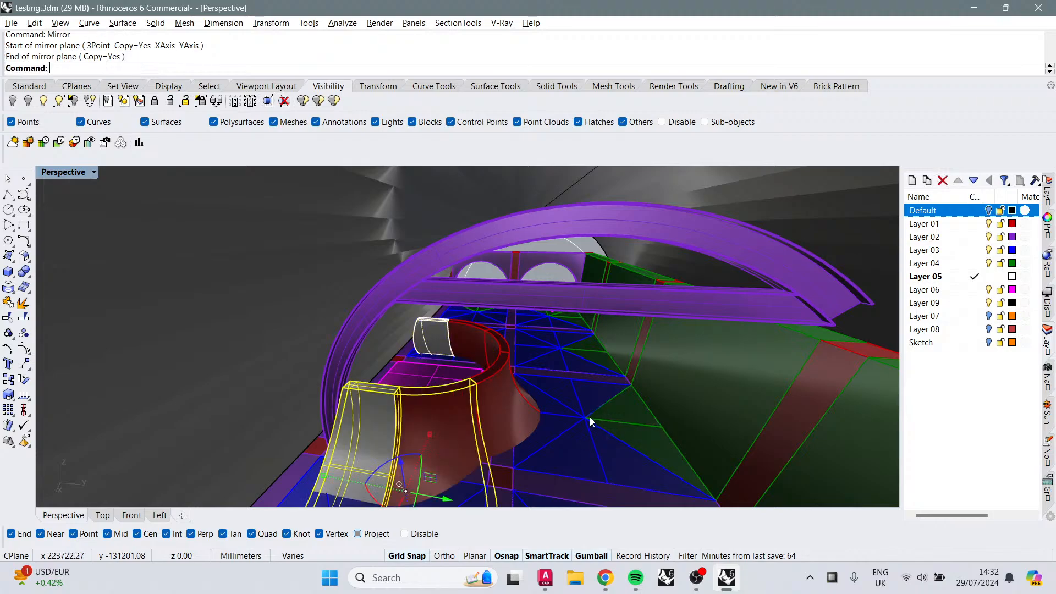
Step: Select the purple arch and white piece and move them into place with the gumball
right_click_drag(615, 391, 375, 292)
left_click(368, 271)
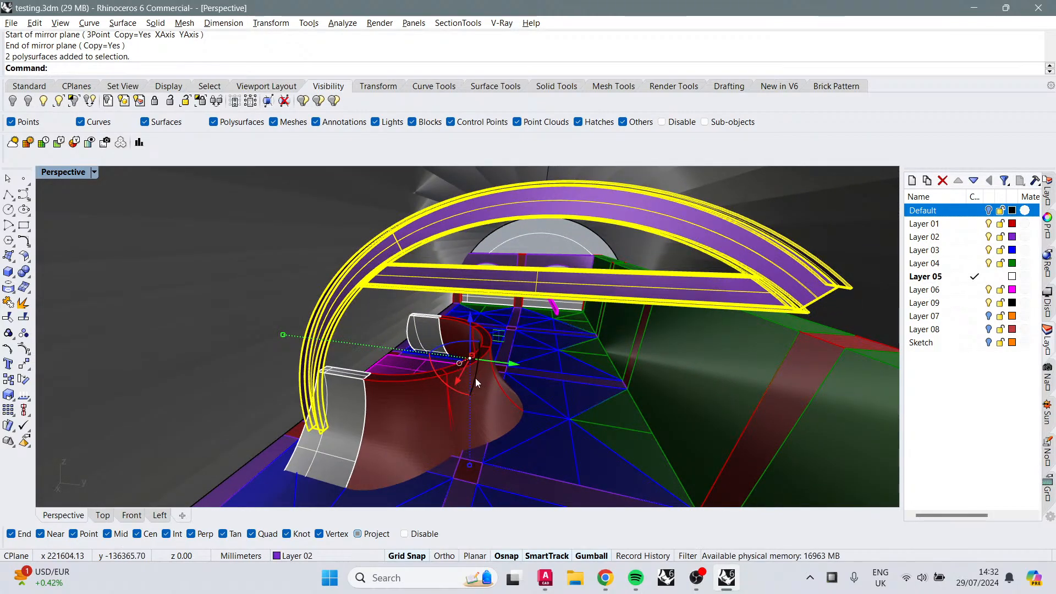
left_click_drag(476, 383, 522, 318)
right_click_drag(502, 352, 469, 332)
key("Escape")
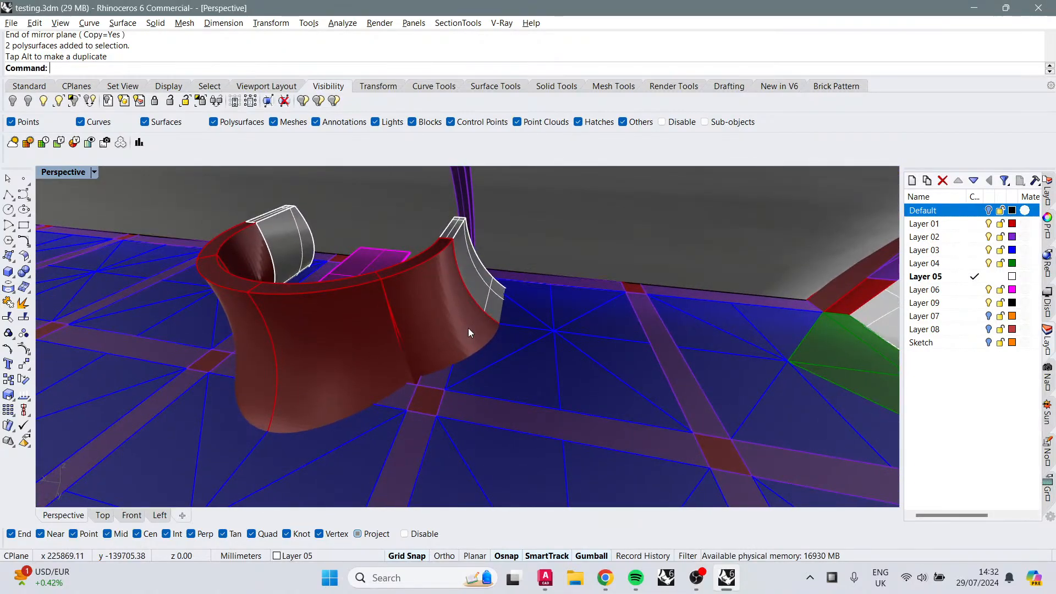
left_click(468, 327)
left_click(299, 360)
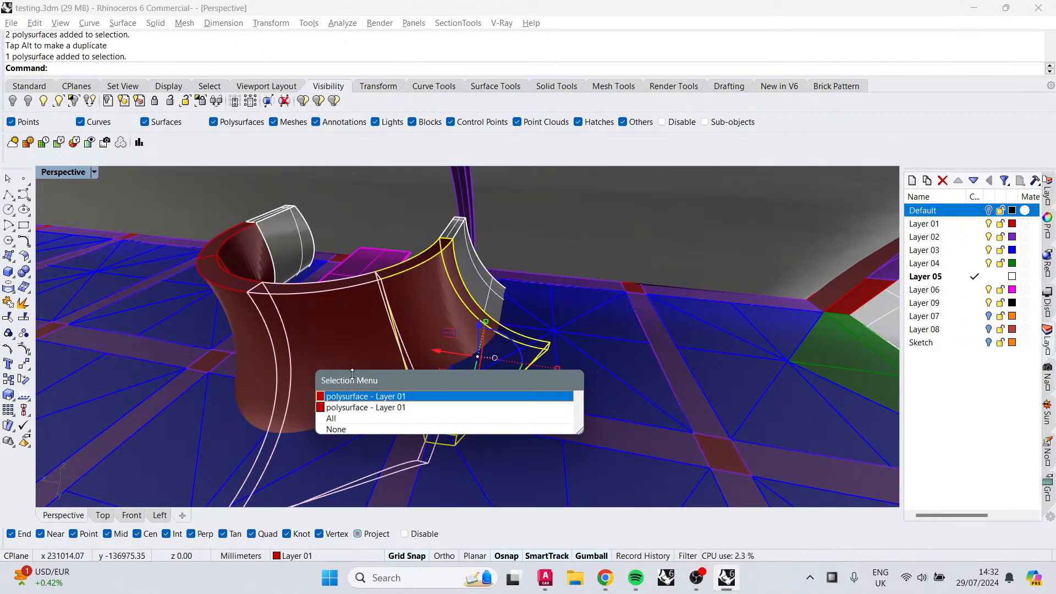
key("Escape")
key("Escape")
Step: Inspect the arcade model and the placed vault pieces from several viewpoints
right_click_drag(453, 365, 472, 321)
right_click_drag(452, 240, 375, 365)
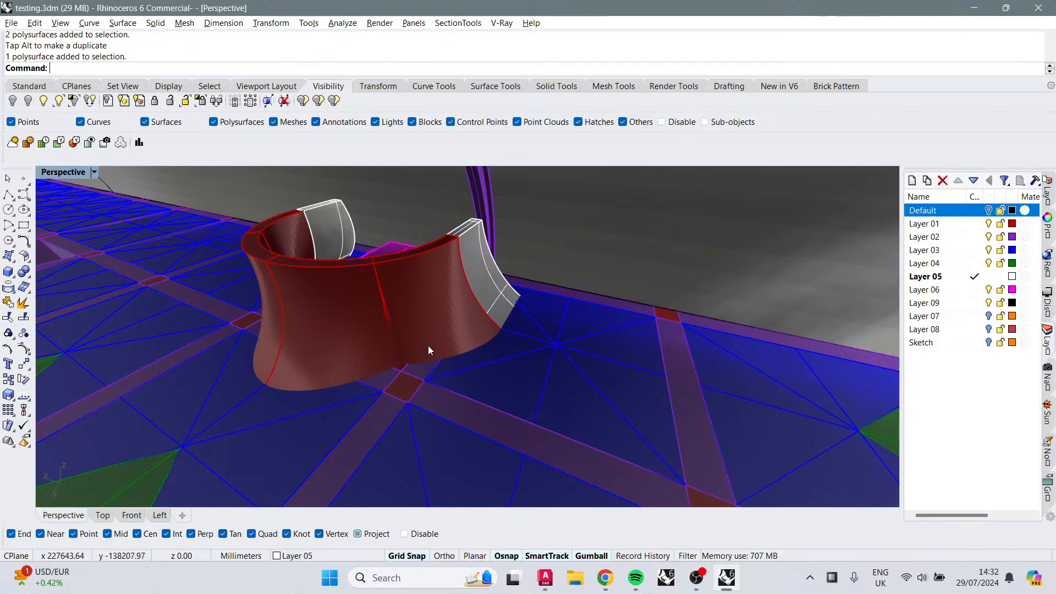
right_click_drag(428, 345, 399, 237)
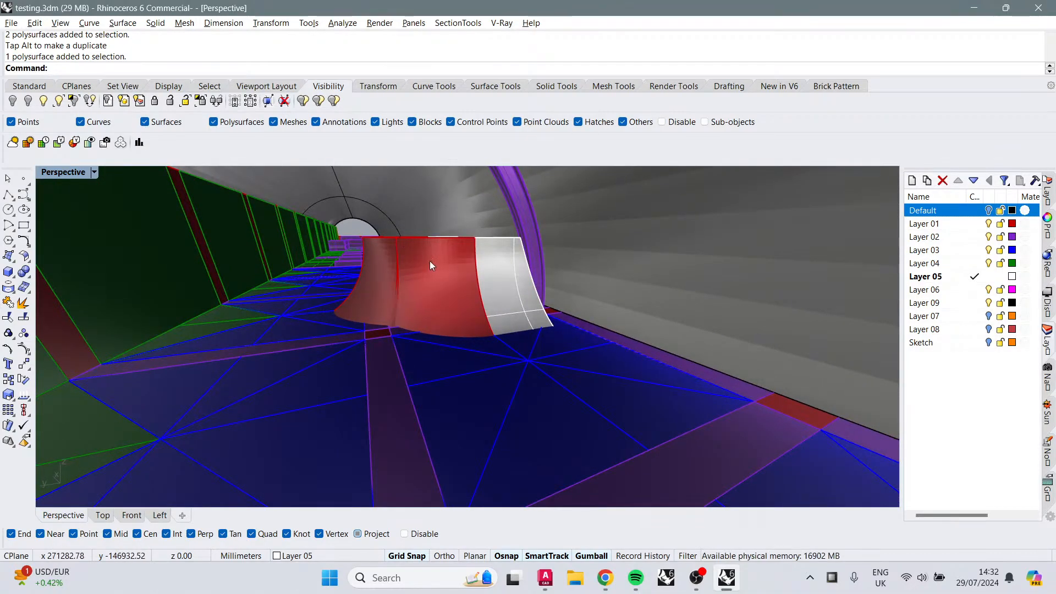
right_click_drag(470, 273, 664, 286, "shift")
scroll(608, 323, "down", 8)
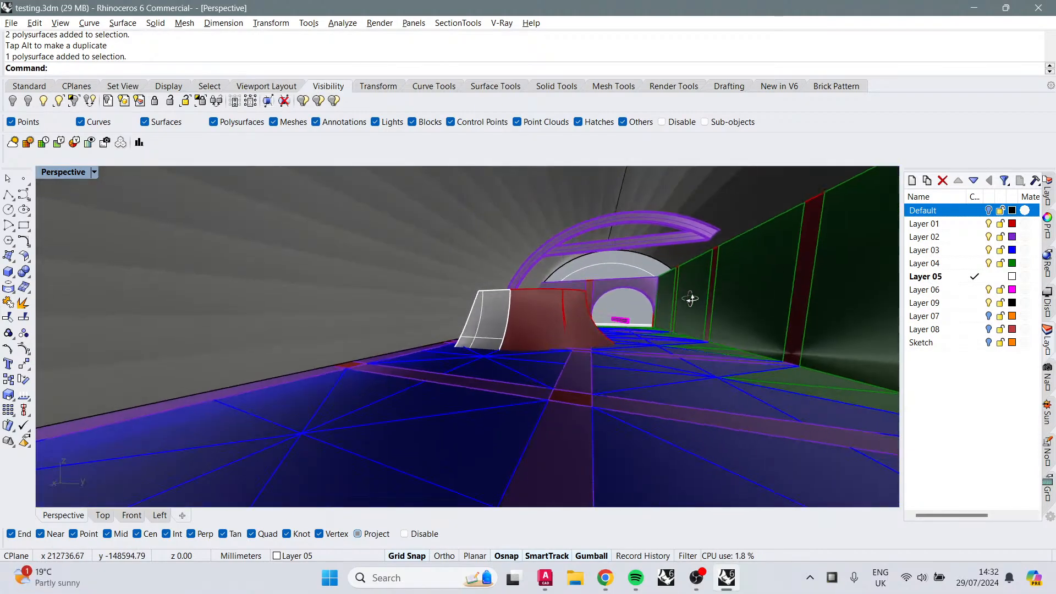
scroll(692, 318, "up", 10)
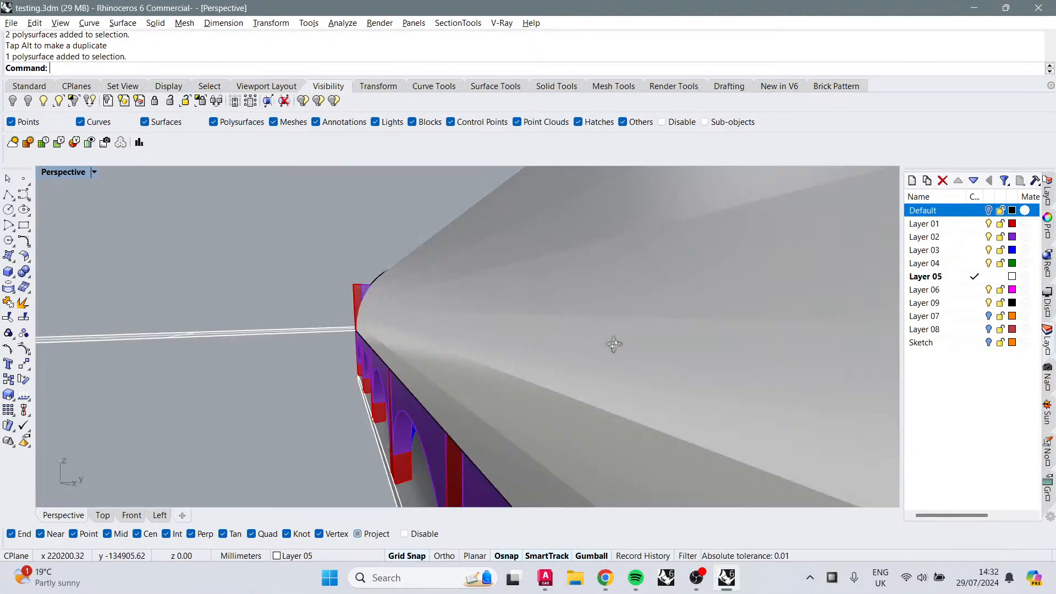
right_click_drag(614, 344, 515, 271)
scroll(526, 281, "up", 10)
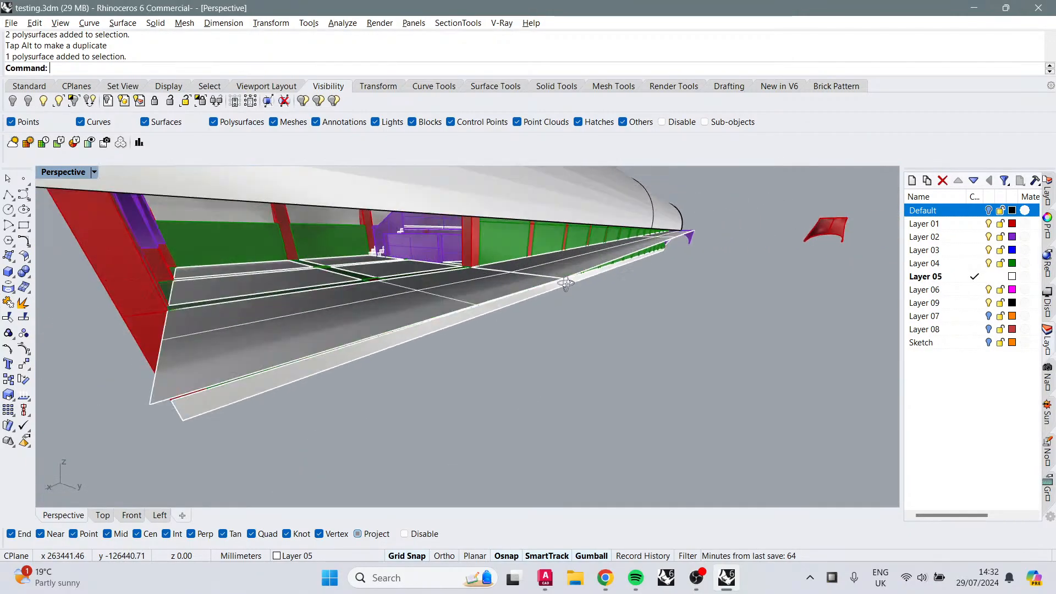
scroll(553, 269, "up", 5)
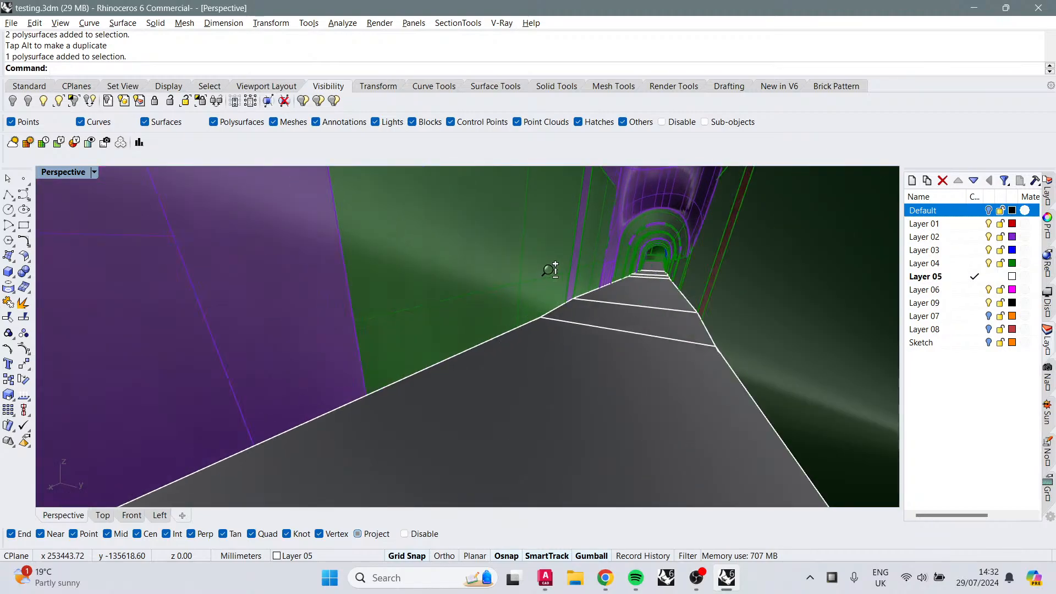
Step: Navigate the viewport to examine the arcade model and the red vault junction from below
scroll(585, 271, "up", 3)
scroll(651, 236, "up", 4)
scroll(651, 235, "down", 6)
right_click_drag(639, 264, 634, 271)
scroll(634, 271, "down", 5)
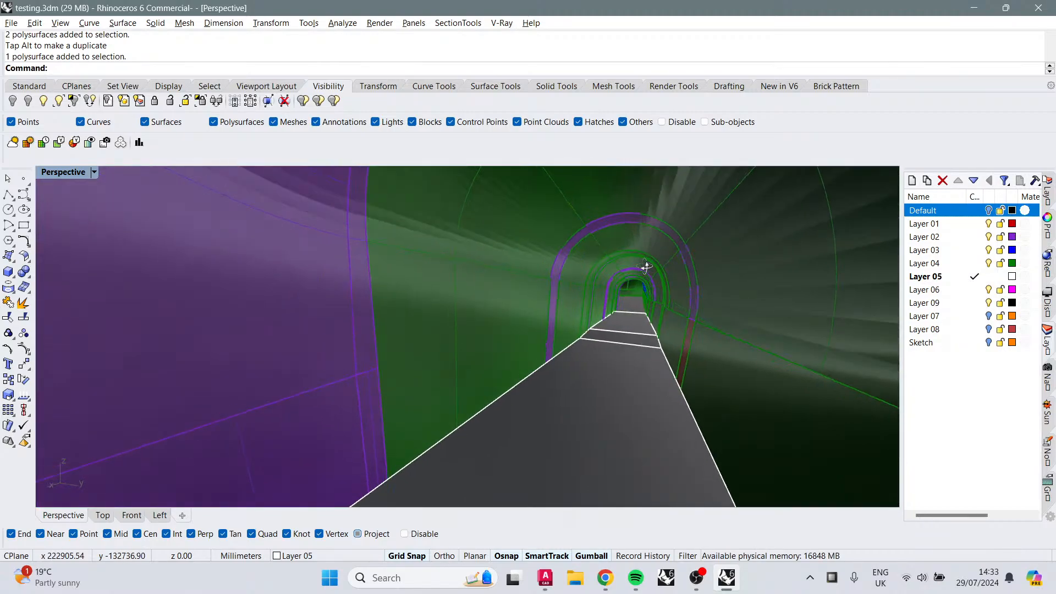
scroll(643, 269, "up", 4)
scroll(643, 272, "up", 8)
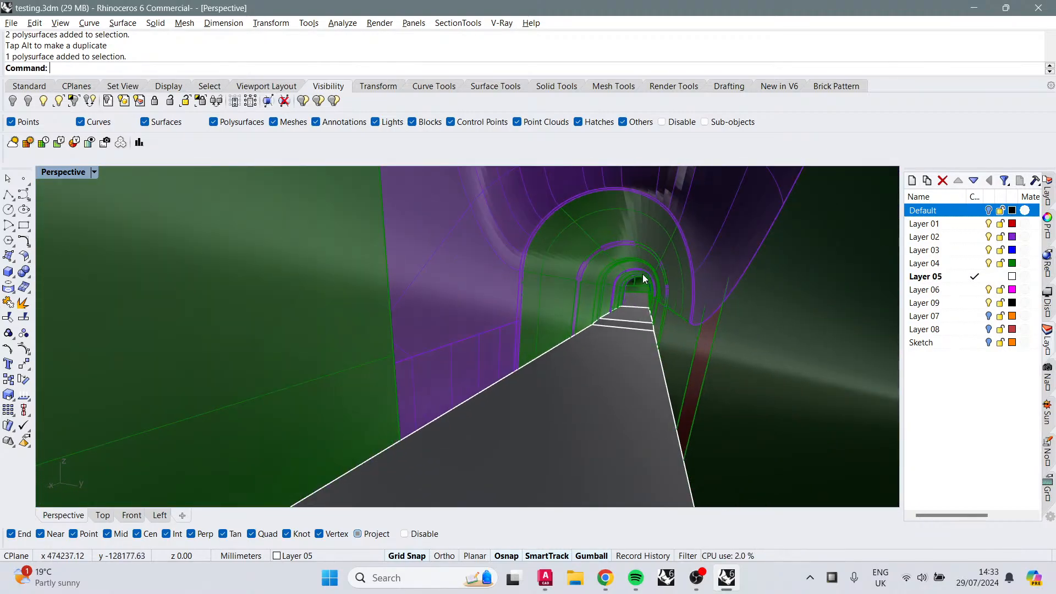
scroll(648, 296, "down", 10)
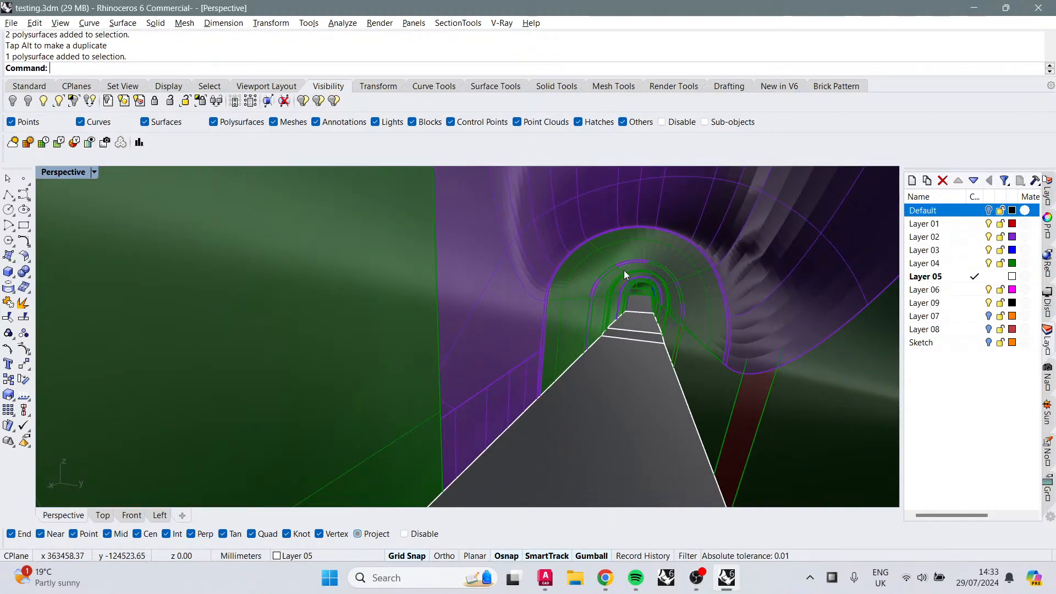
scroll(623, 269, "up", 8)
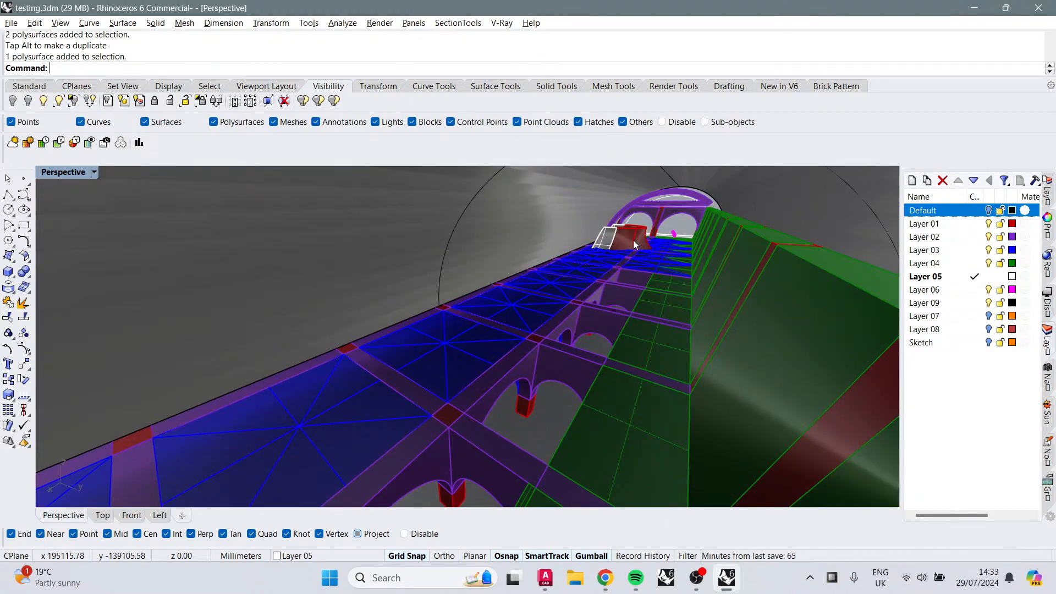
type("z")
key("Return")
scroll(590, 212, "up", 3)
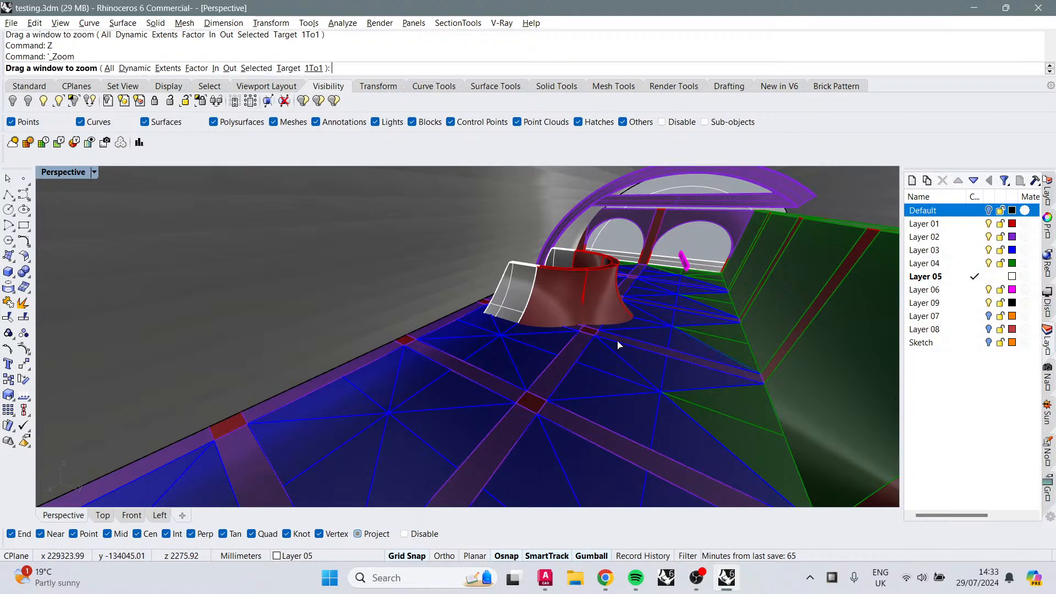
left_click_drag(617, 345, 486, 242)
mouse_move(694, 245)
right_mouse_down()
mouse_move(522, 264)
mouse_move(579, 318)
mouse_move(573, 271)
mouse_move(570, 280)
mouse_move(549, 271)
mouse_move(575, 311)
mouse_move(577, 296)
right_mouse_up()
right_click_drag(608, 348, 599, 201)
scroll(543, 298, "up", 5)
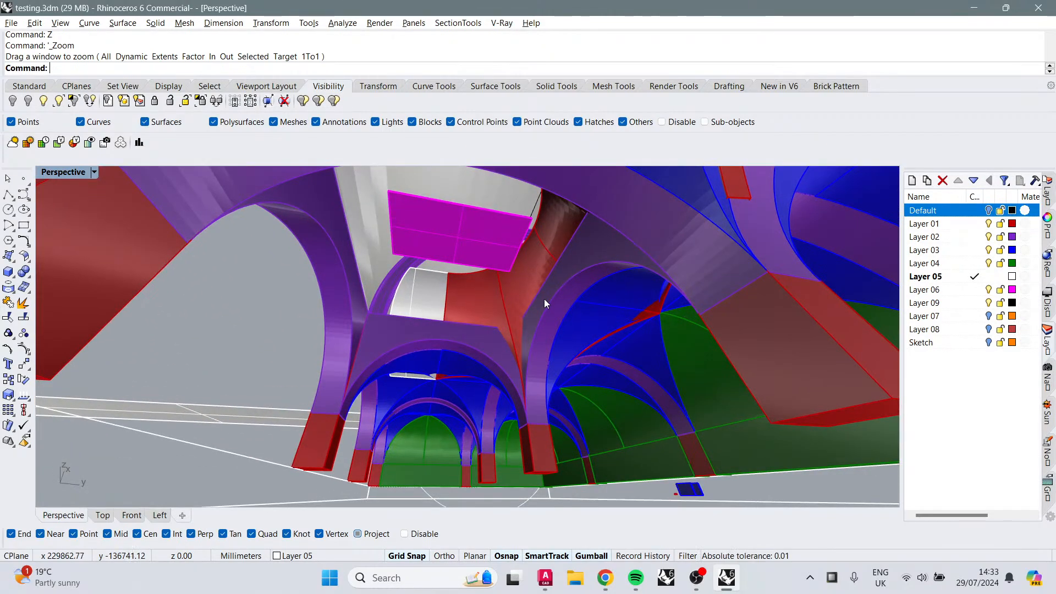
Step: Select the blue vault pieces beside the red junction and delete them
left_click(684, 319)
left_click(677, 253, "shift")
left_click(642, 208, "shift")
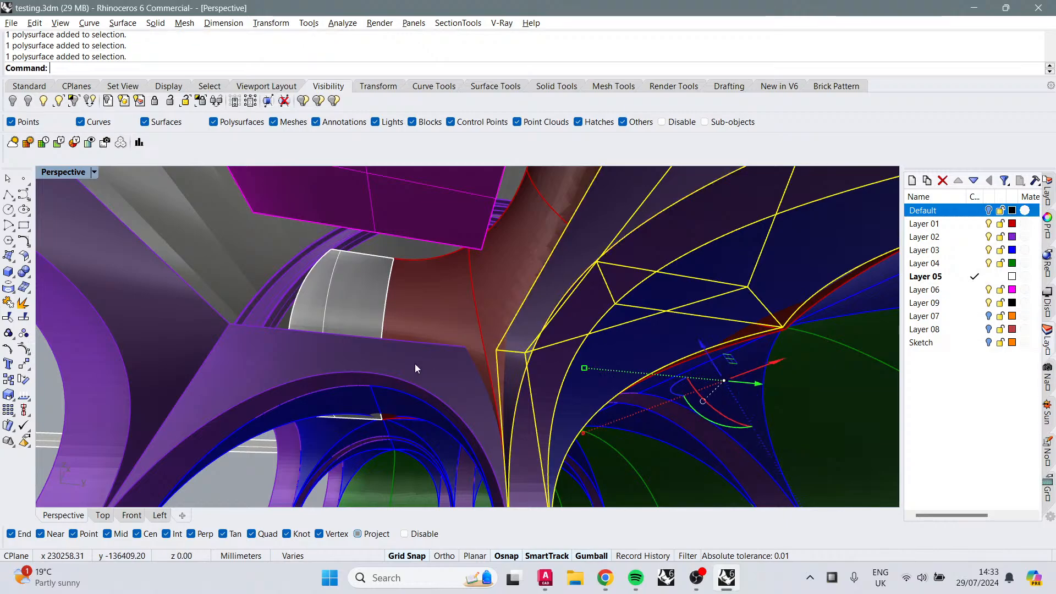
left_click(387, 358, "shift")
left_click(347, 405, "shift")
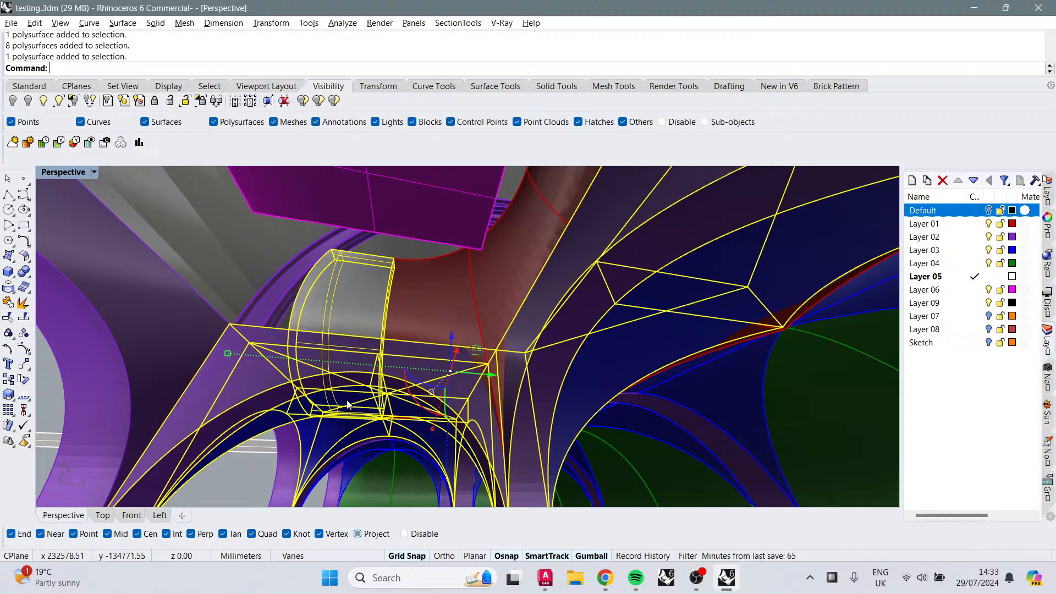
left_click(387, 410, "ctrl")
left_click(355, 304, "ctrl")
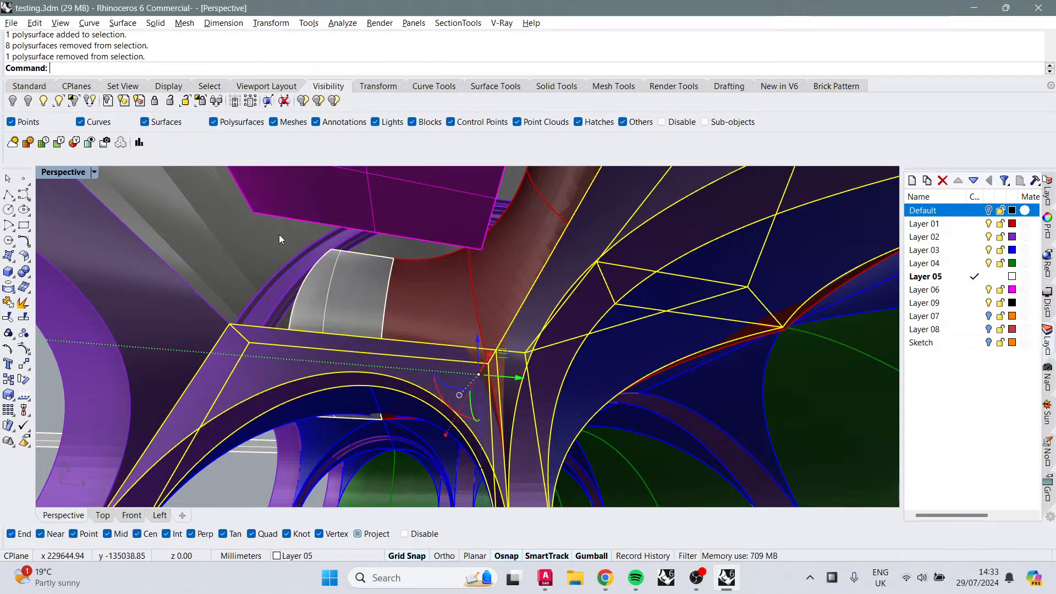
key("Delete")
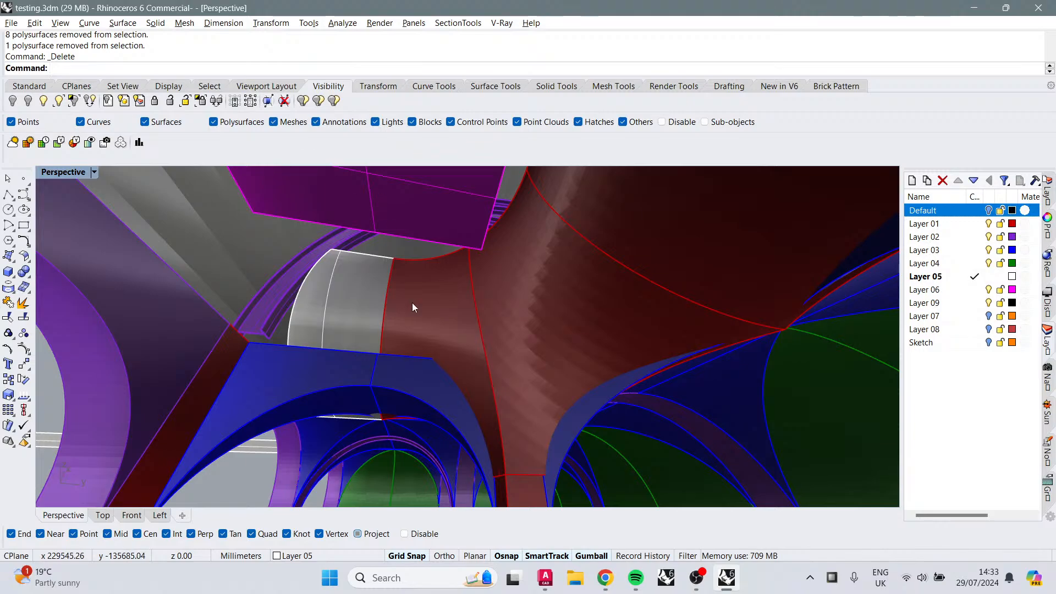
Step: Ungroup the blue vault group below the white piece and delete two of its pieces
left_click(408, 381, "shift")
type("E")
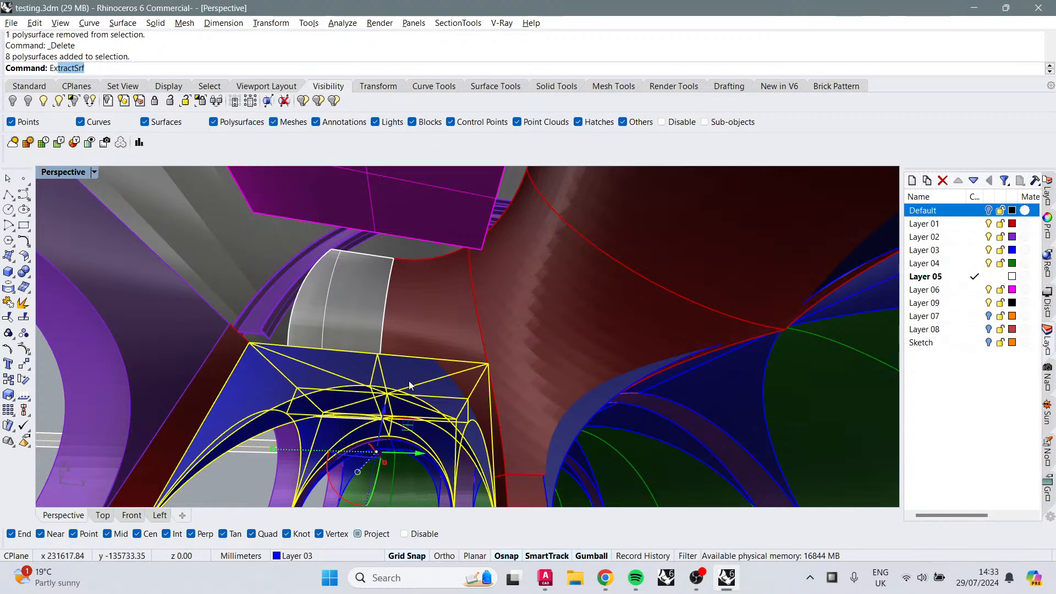
type("Ungroup")
key("Return")
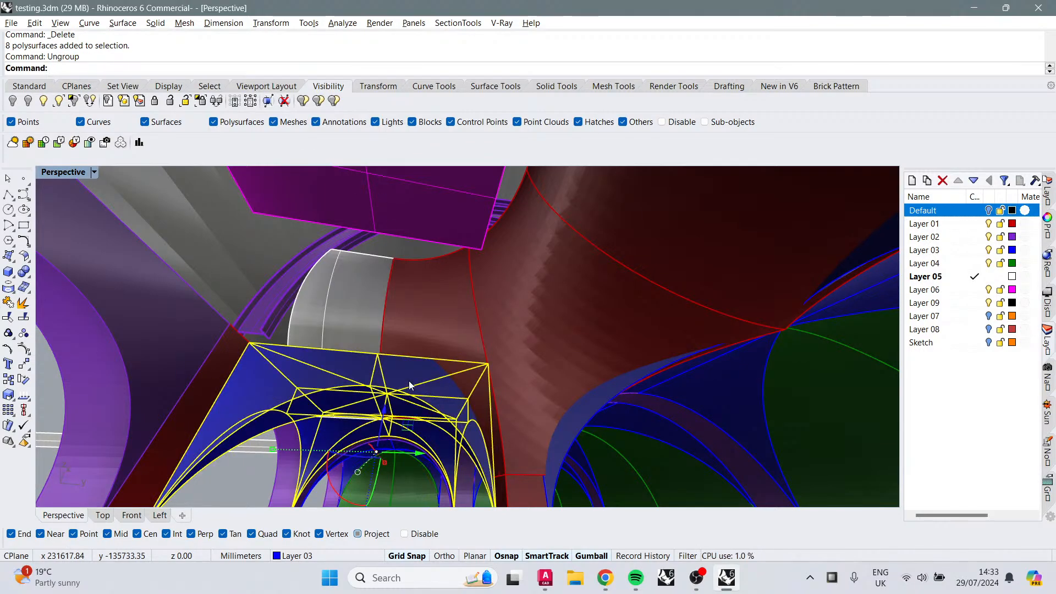
left_click(408, 381)
key("Delete")
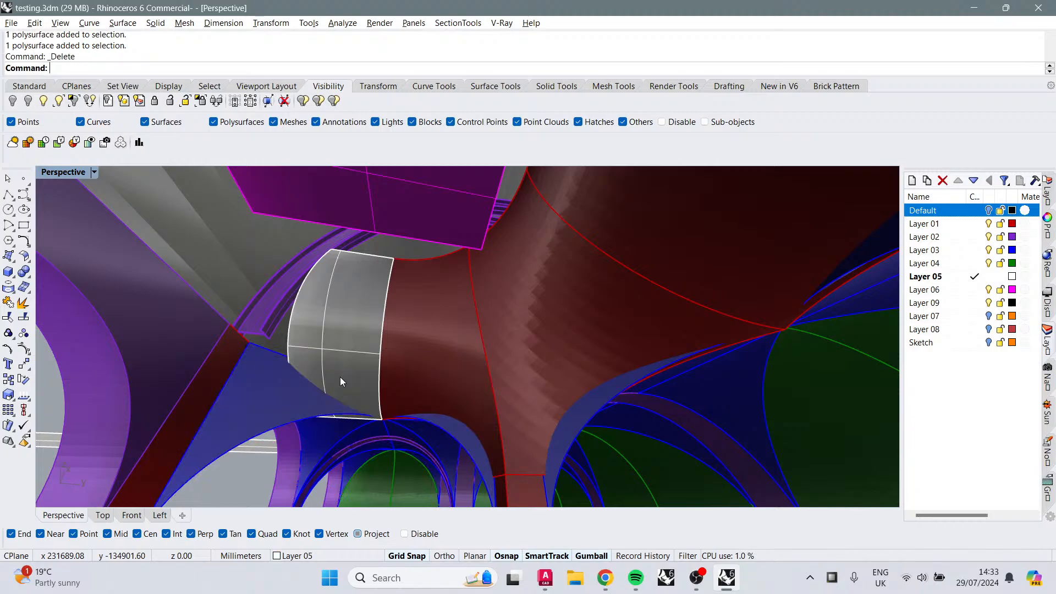
left_click(340, 377)
key("Delete")
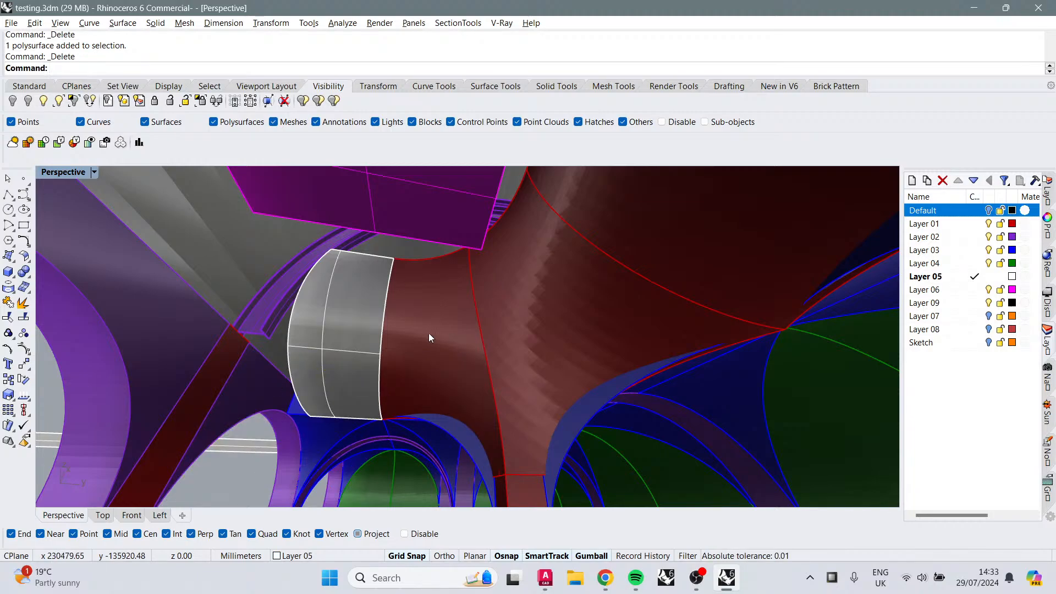
Step: Select the vault group and a piece on the junction's opposite side and delete them
right_click_drag(335, 331, 559, 344)
scroll(472, 342, "down", 4)
left_click(556, 348)
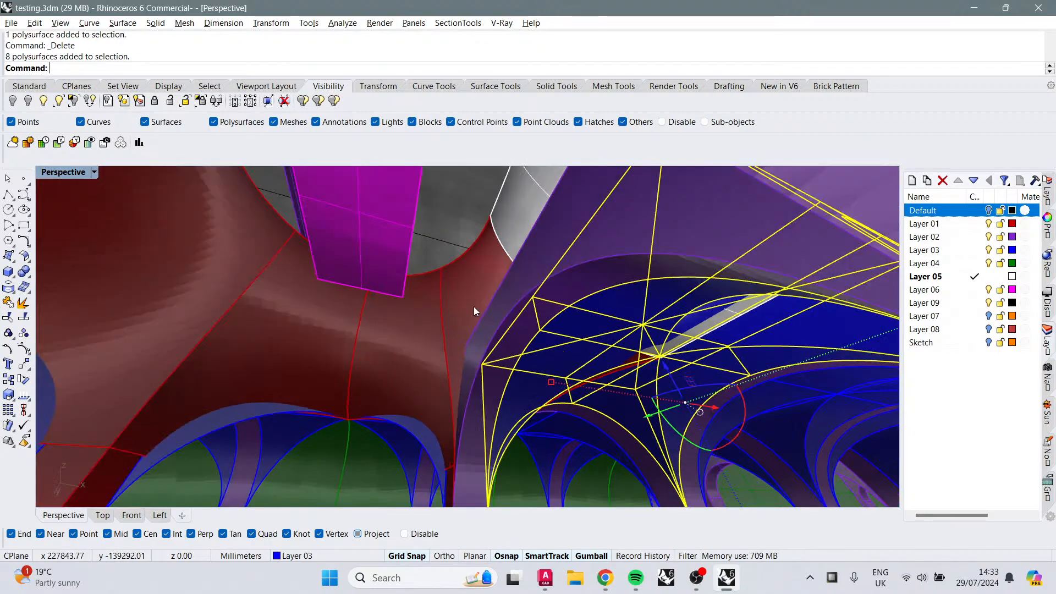
left_click(517, 317)
key("Delete")
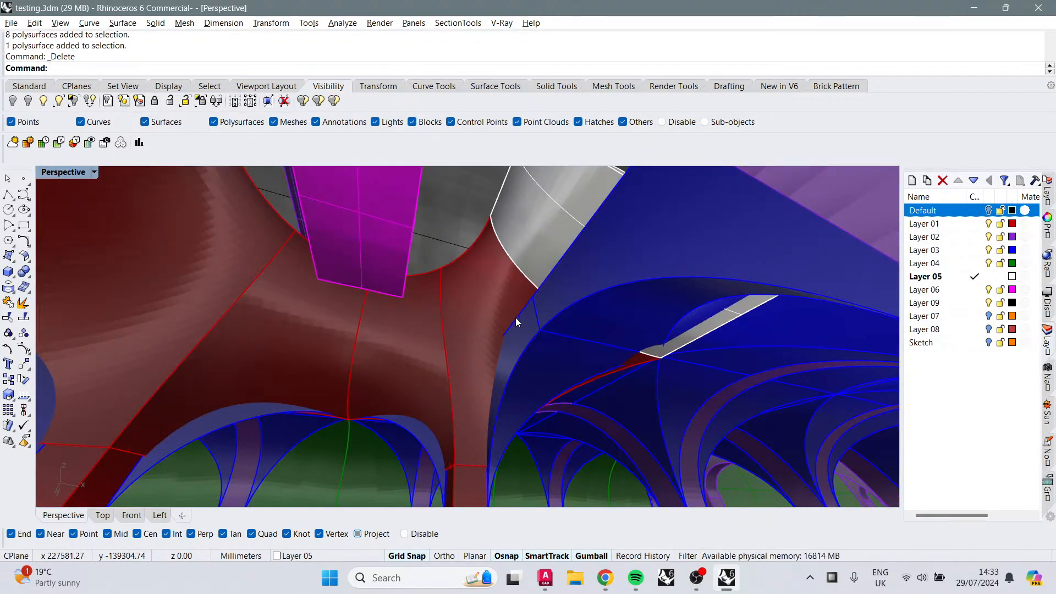
Step: Ungroup the remaining vault group on that side and delete one of its pieces
left_click(537, 317)
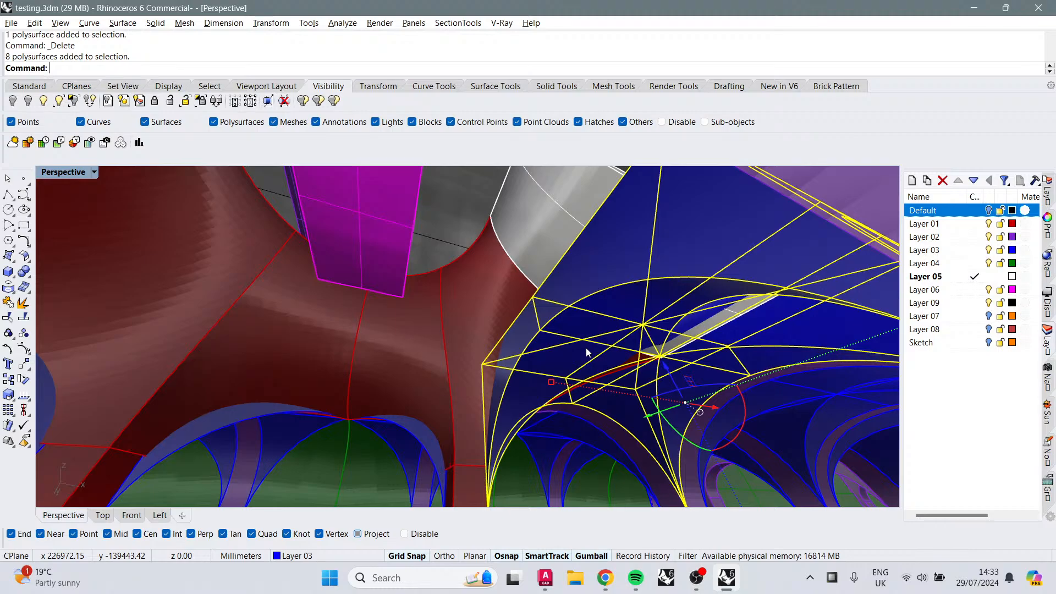
key("Return")
left_click(583, 346)
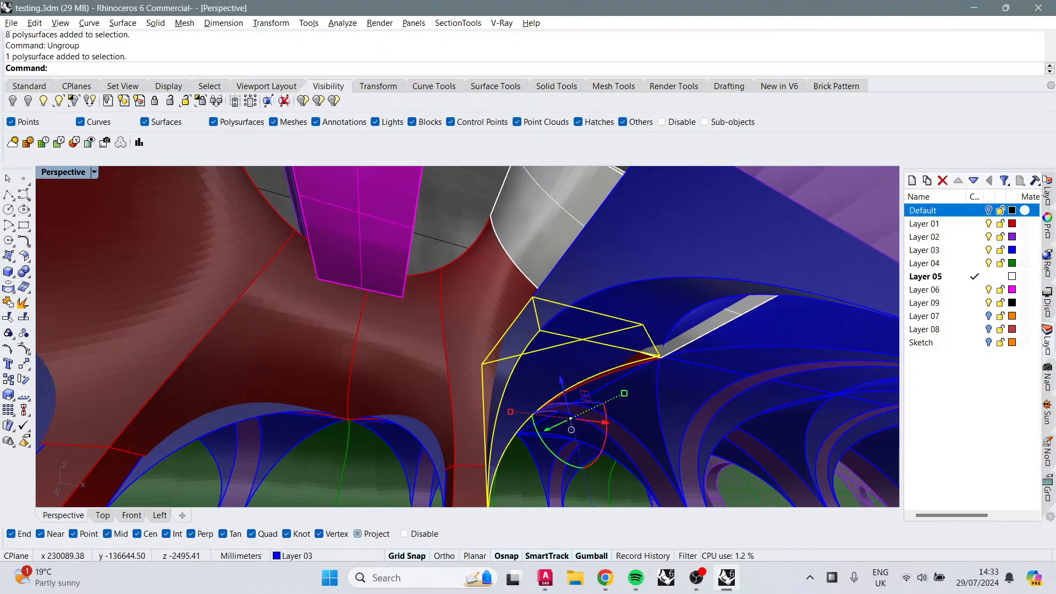
left_click(606, 291, "shift")
key("Delete")
Step: Hide Layer 06, which holds the magenta plate
right_click_drag(606, 290, 523, 306)
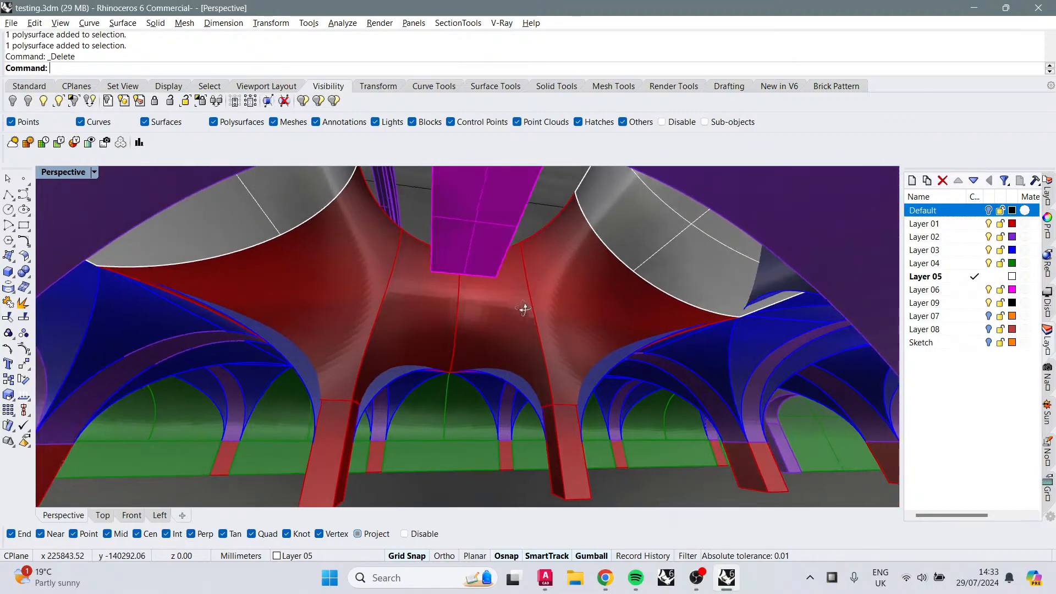
left_click(446, 206)
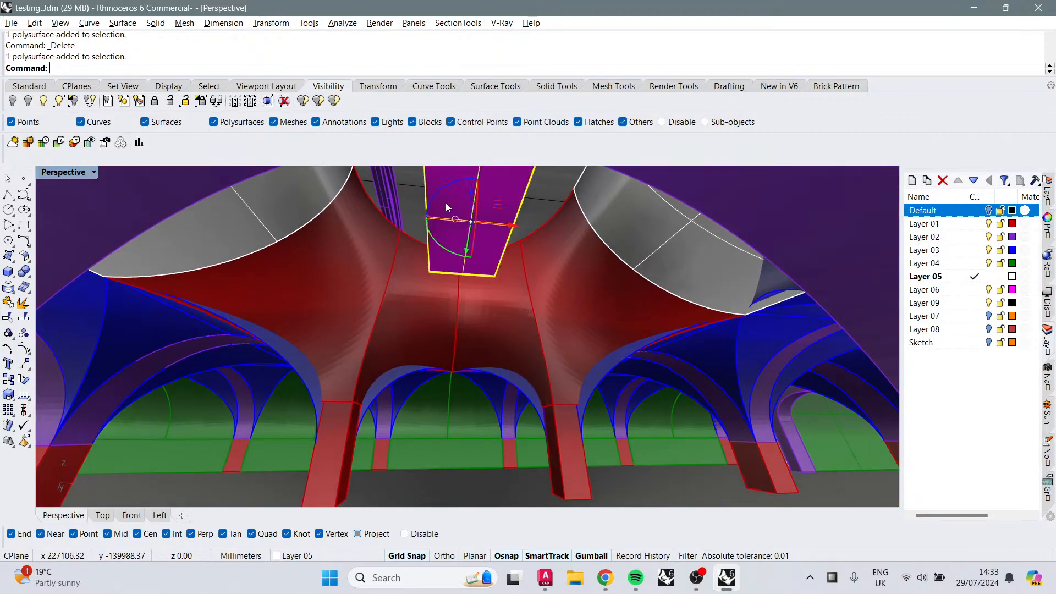
left_click(988, 289)
Step: Inspect the red vault junction and the surrounding arches from several viewpoints
right_click_drag(526, 298, 488, 298)
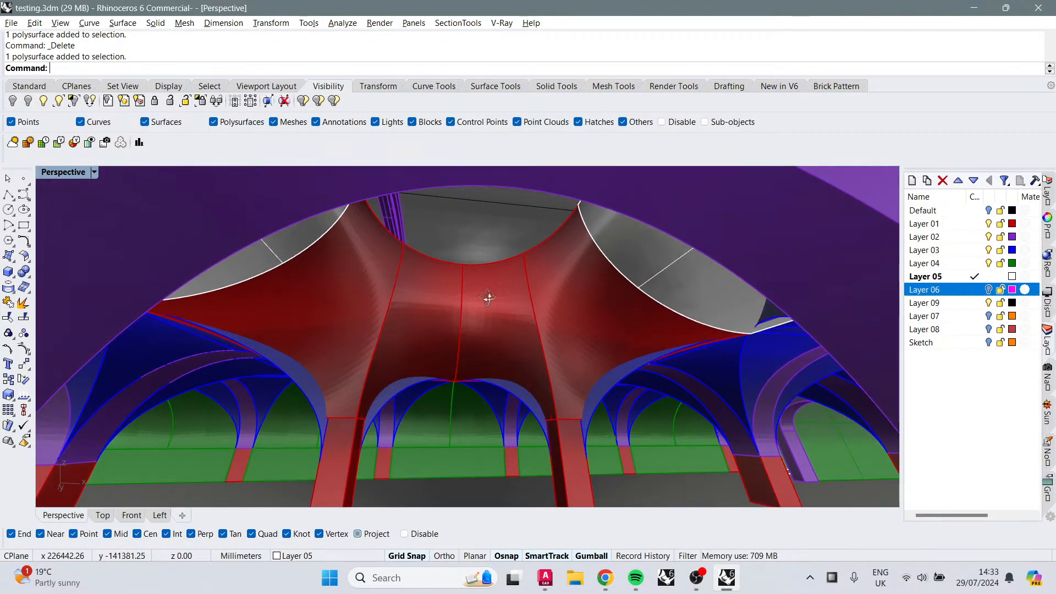
scroll(488, 298, "up", 10)
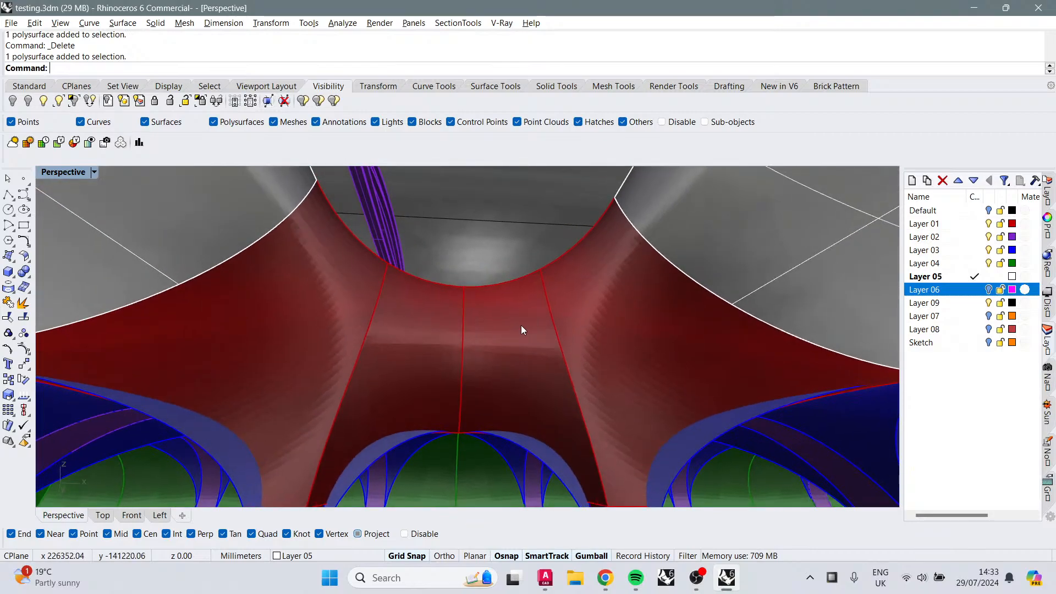
scroll(520, 325, "down", 4)
right_click_drag(521, 325, 517, 282)
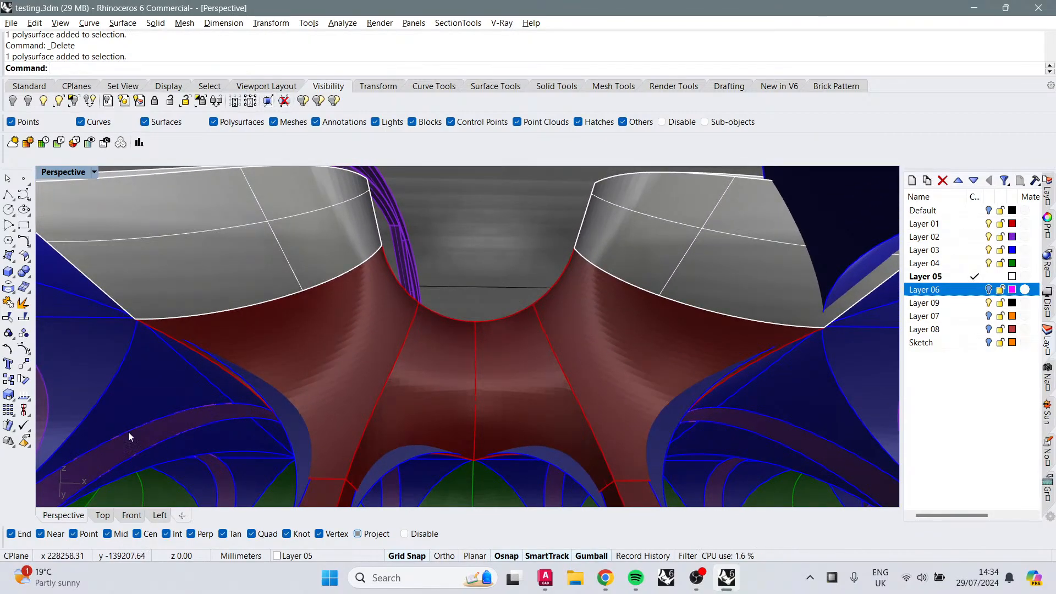
scroll(276, 348, "up", 3)
scroll(410, 307, "up", 5)
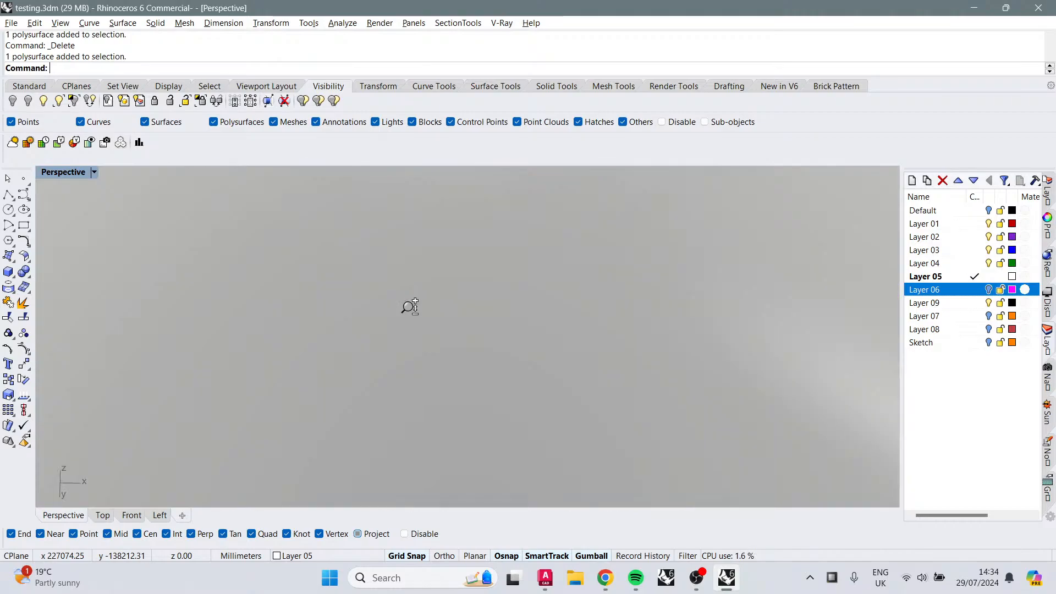
scroll(410, 307, "down", 5)
scroll(422, 282, "up", 3)
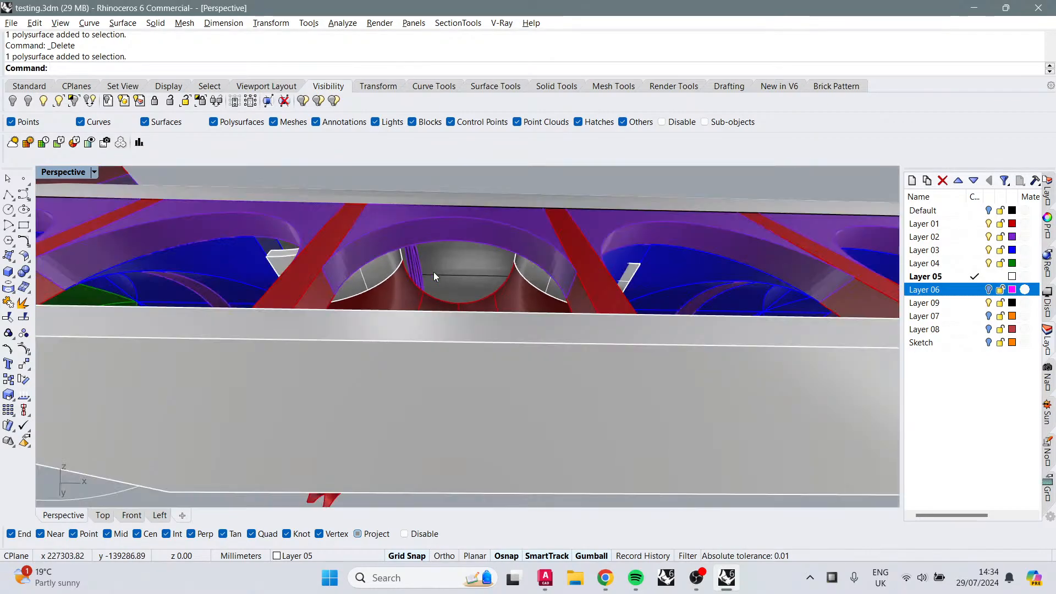
scroll(433, 272, "down", 4)
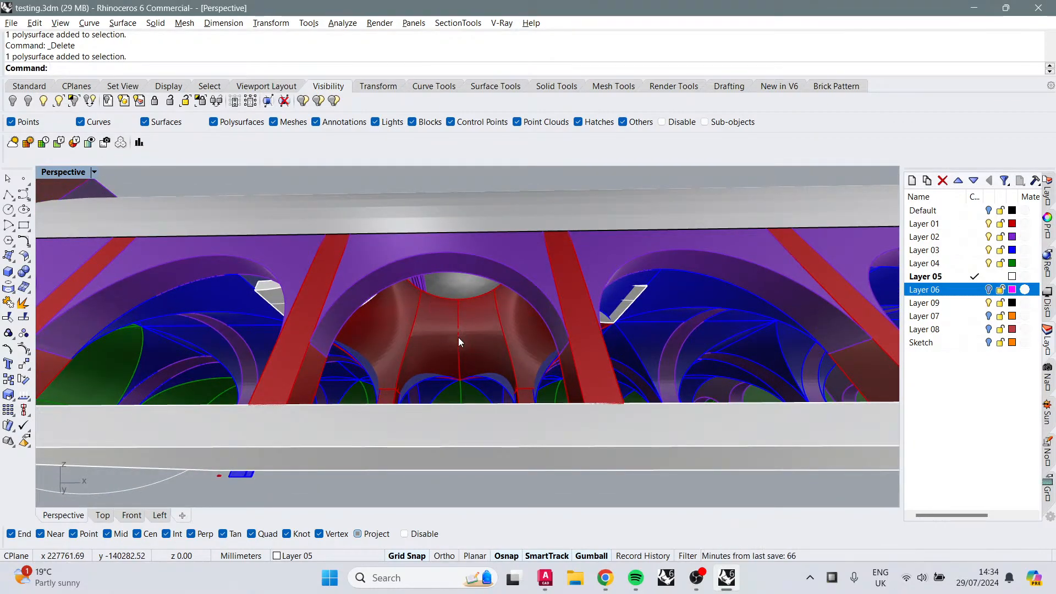
scroll(458, 330, "up", 3)
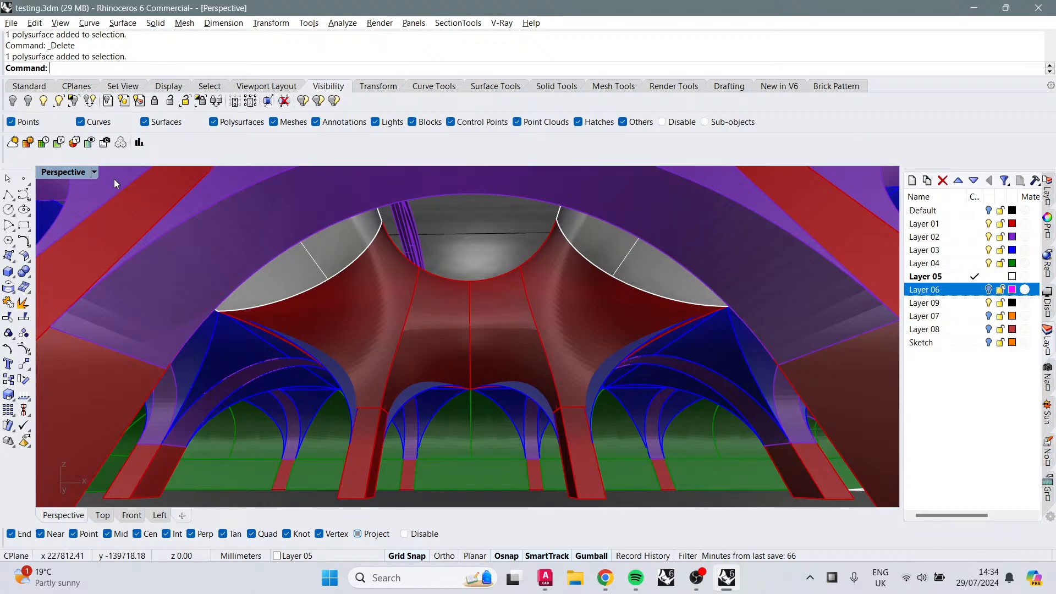
Step: Preview the view in CSShadows display mode and switch back to Shaded
left_click(95, 172)
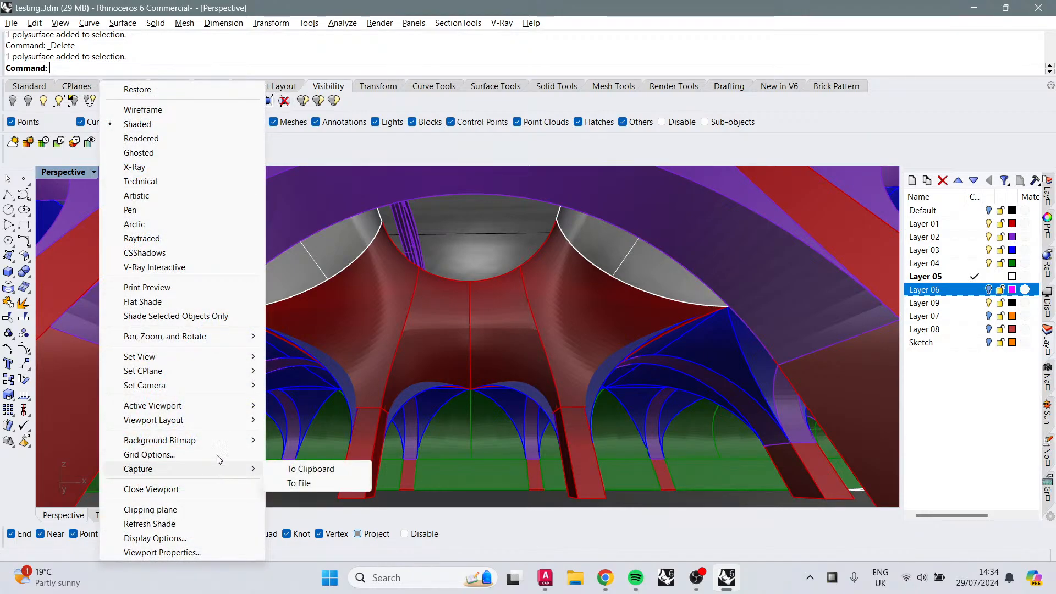
left_click(147, 252)
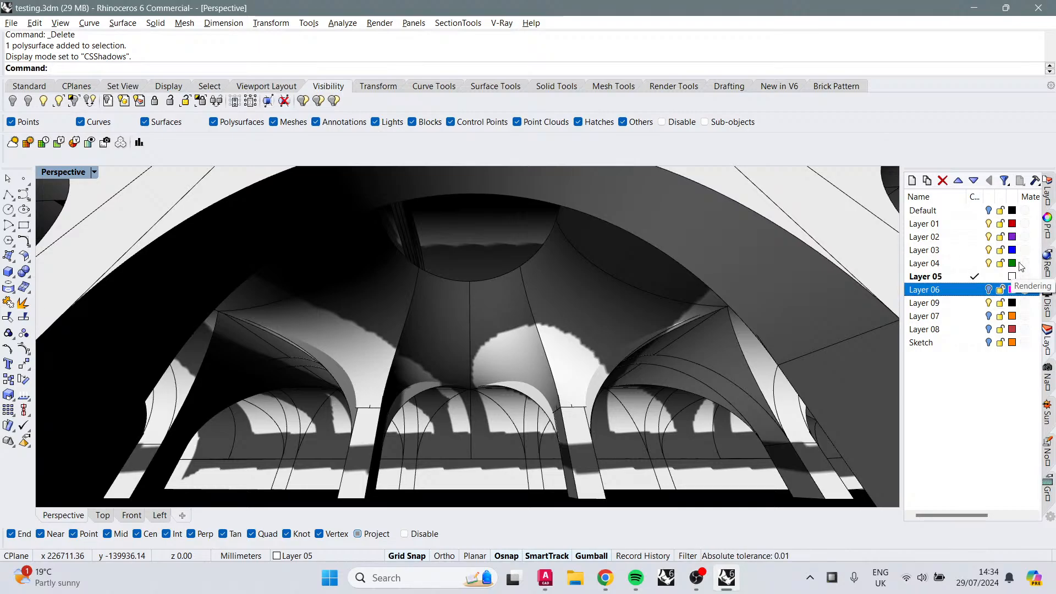
right_click_drag(672, 346, 393, 465)
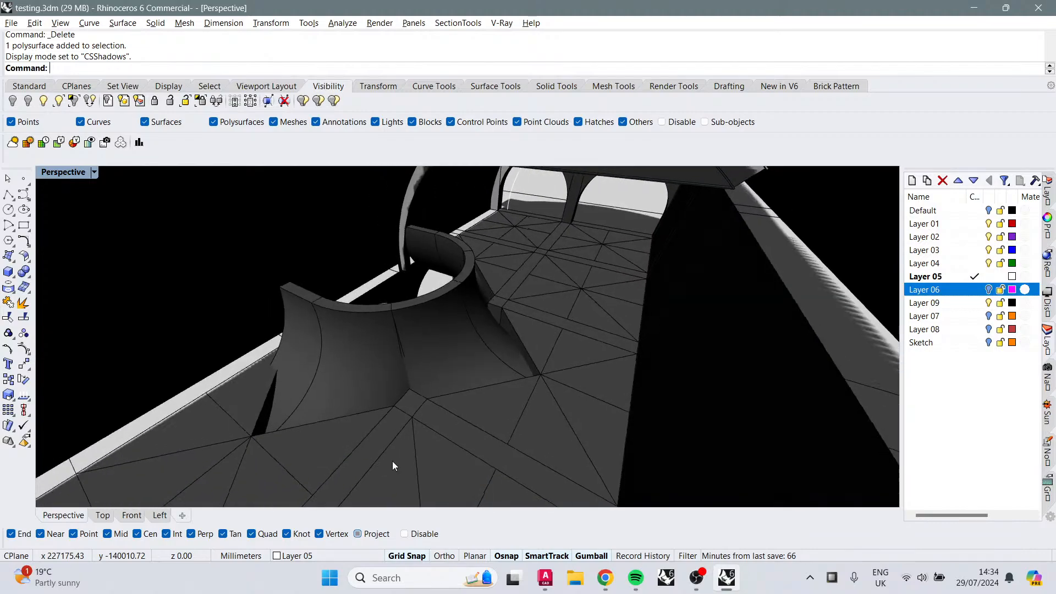
left_click(94, 172)
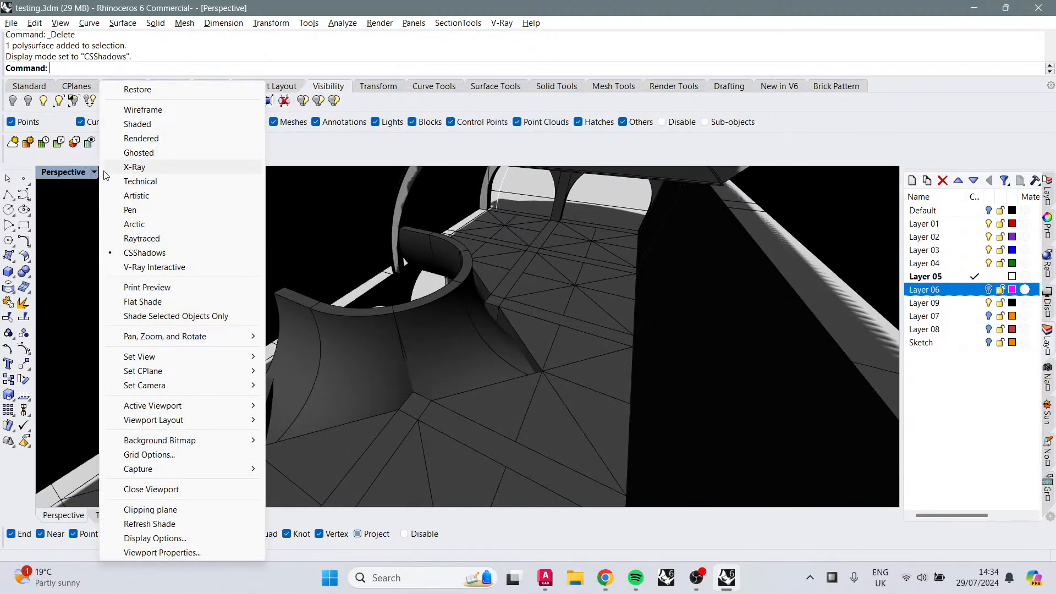
left_click(142, 123)
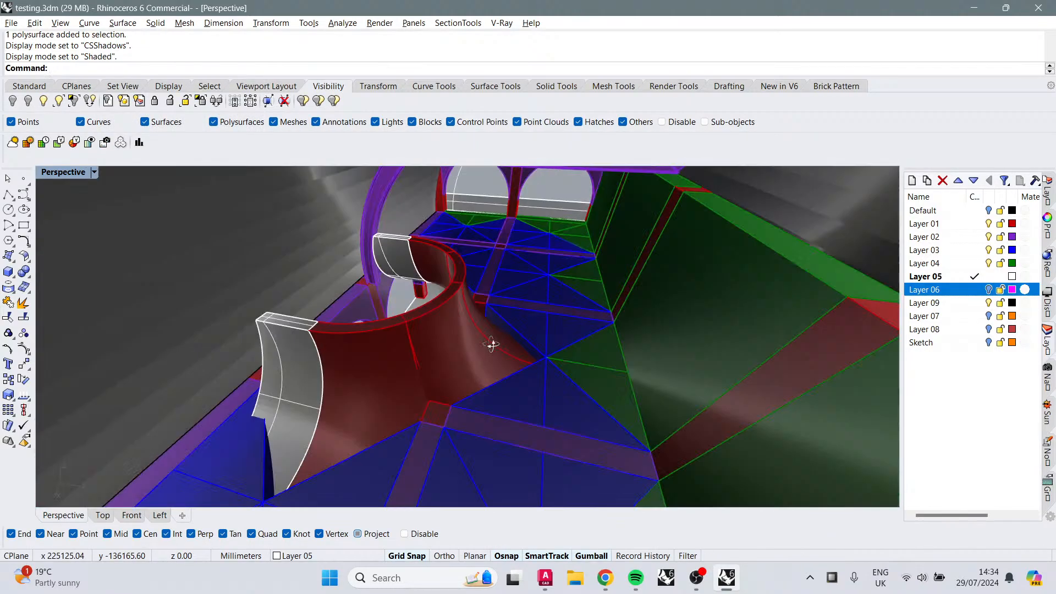
Step: Undo the last three edits and delete the restored vault pieces
right_click_drag(491, 344, 505, 313)
key("ctrl+z")
key("ctrl+z")
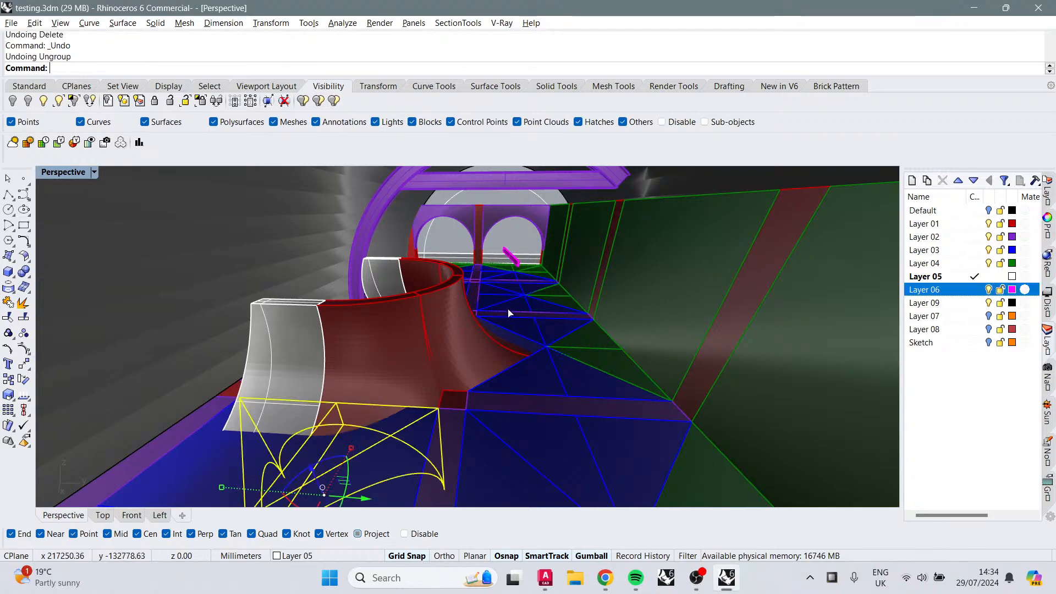
key("ctrl+z")
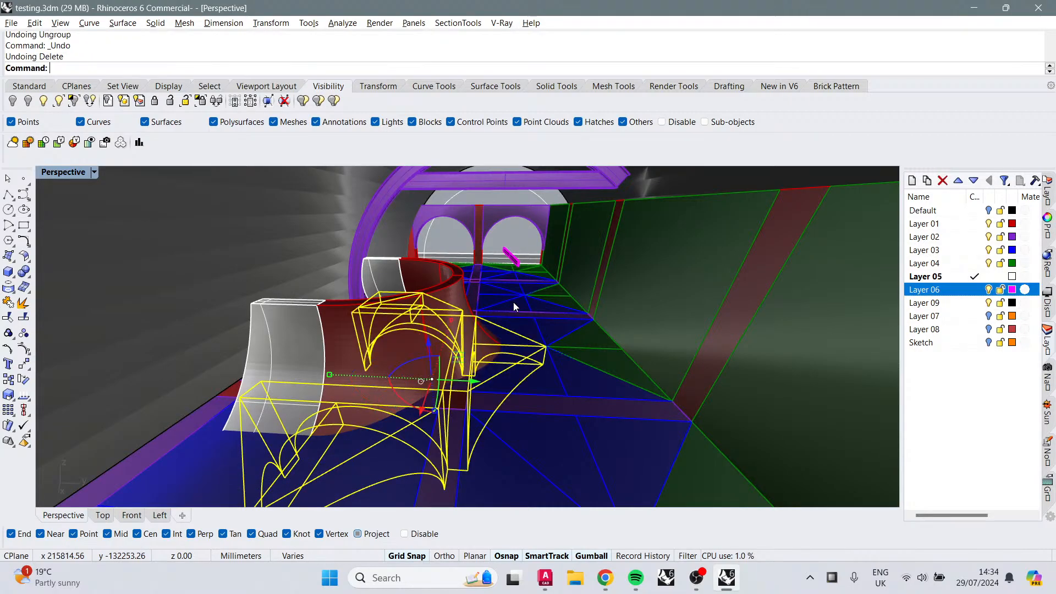
key("Delete")
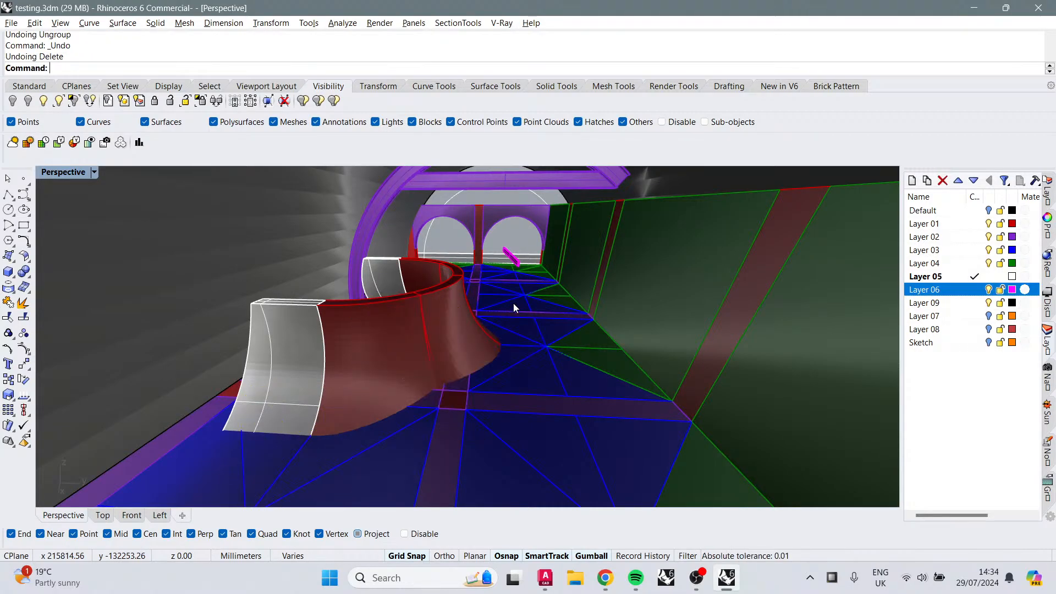
Step: Orbit and zoom around the red vault junction to inspect the vault pieces and surrounding surfaces
right_click_drag(513, 302, 453, 282)
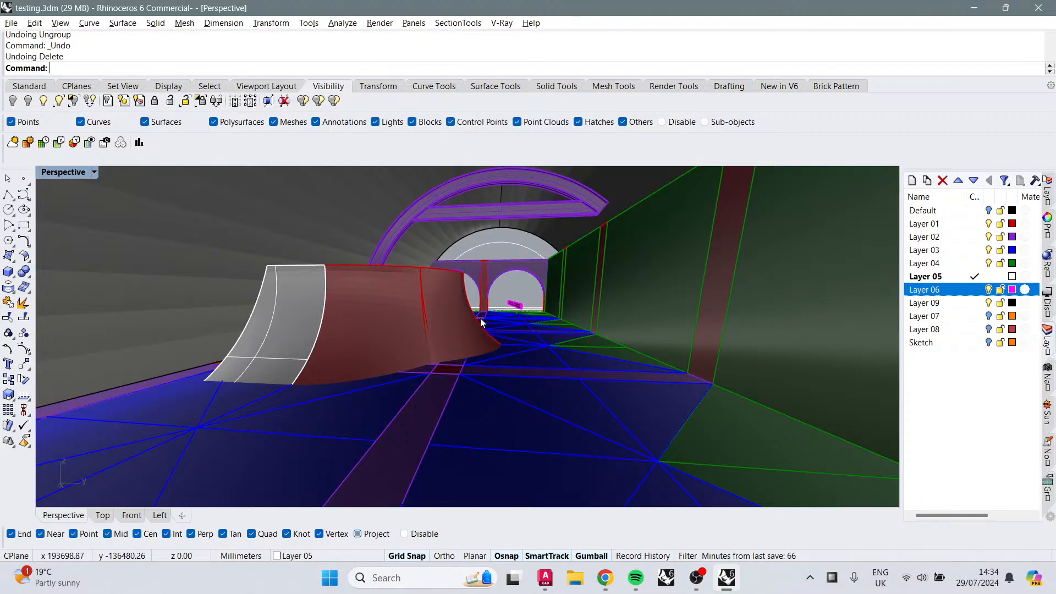
right_click_drag(559, 338, 537, 367)
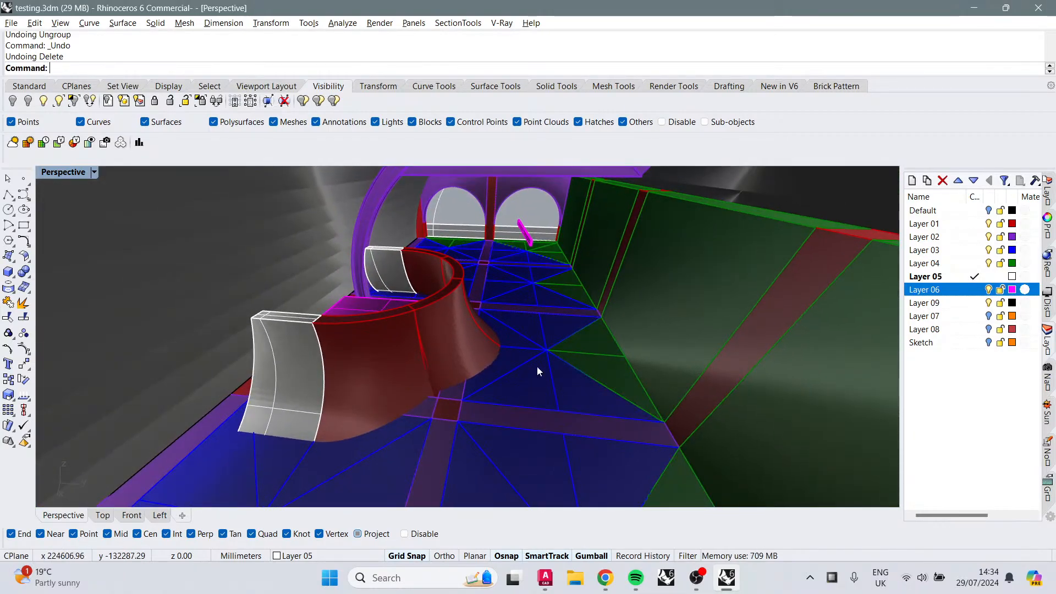
right_click_drag(472, 297, 479, 363)
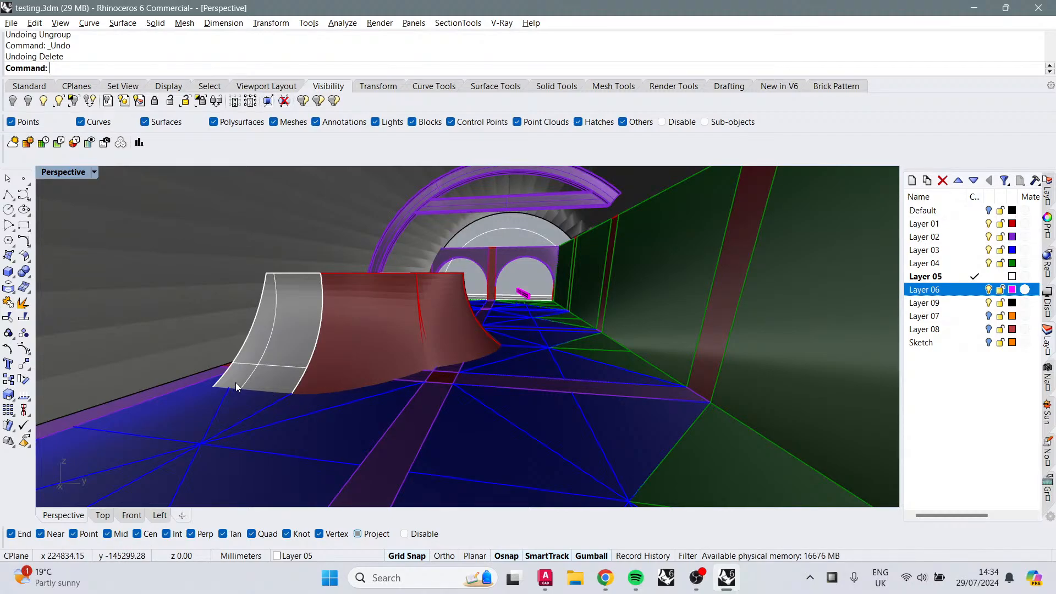
right_click_drag(235, 382, 493, 340)
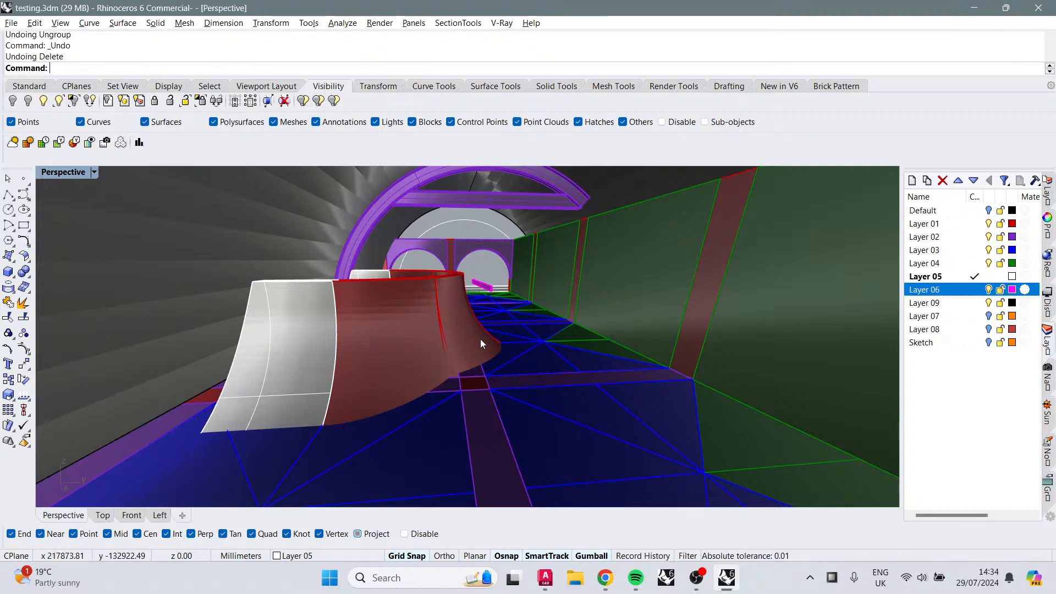
right_click_drag(480, 339, 536, 355)
left_click(596, 370)
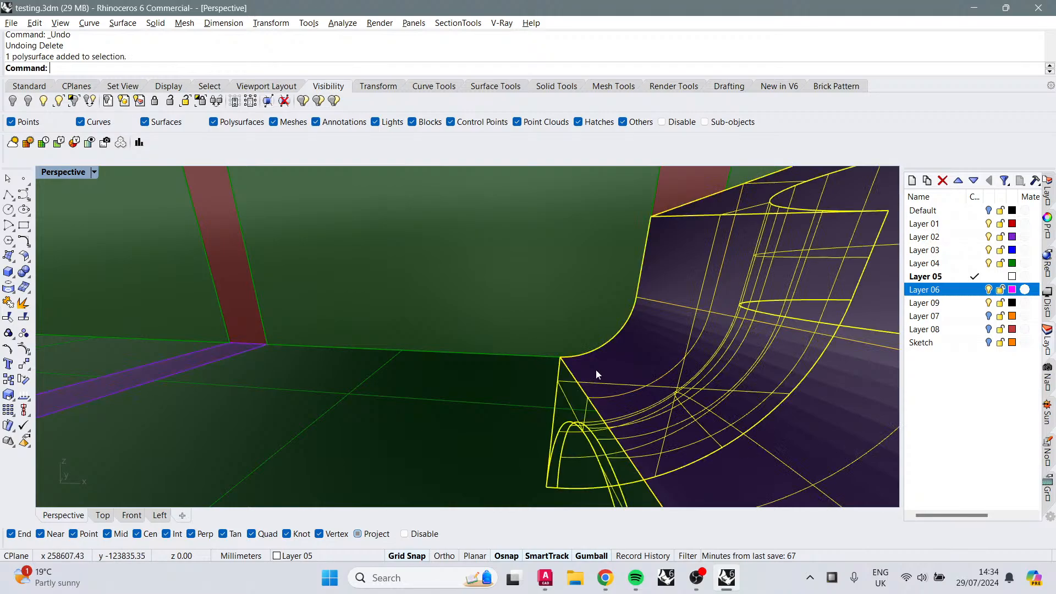
scroll(728, 379, "up", 4)
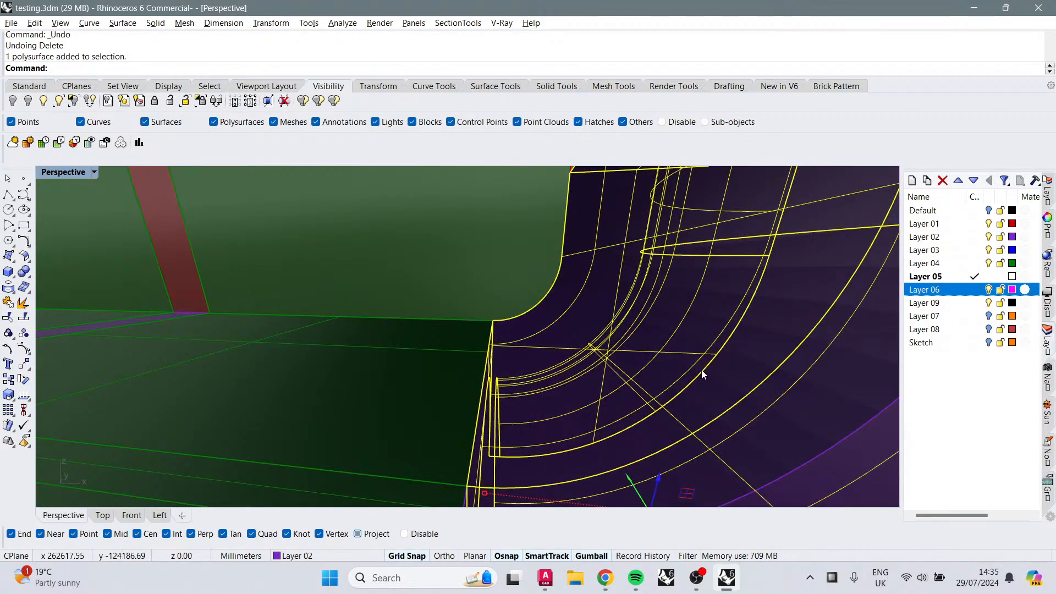
key("Escape")
right_click_drag(698, 366, 652, 335, "shift")
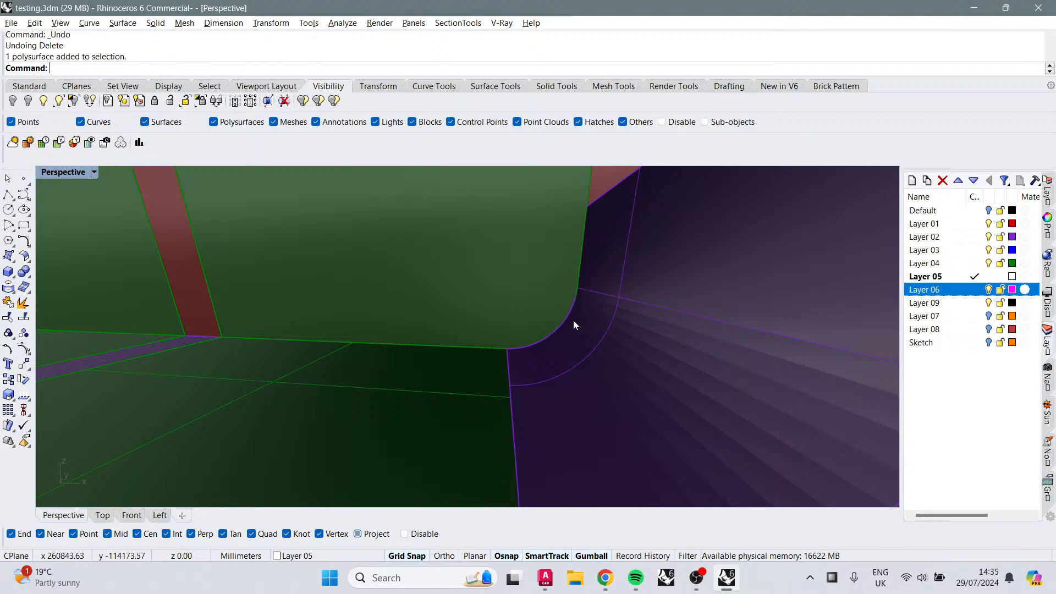
scroll(378, 347, "down", 10)
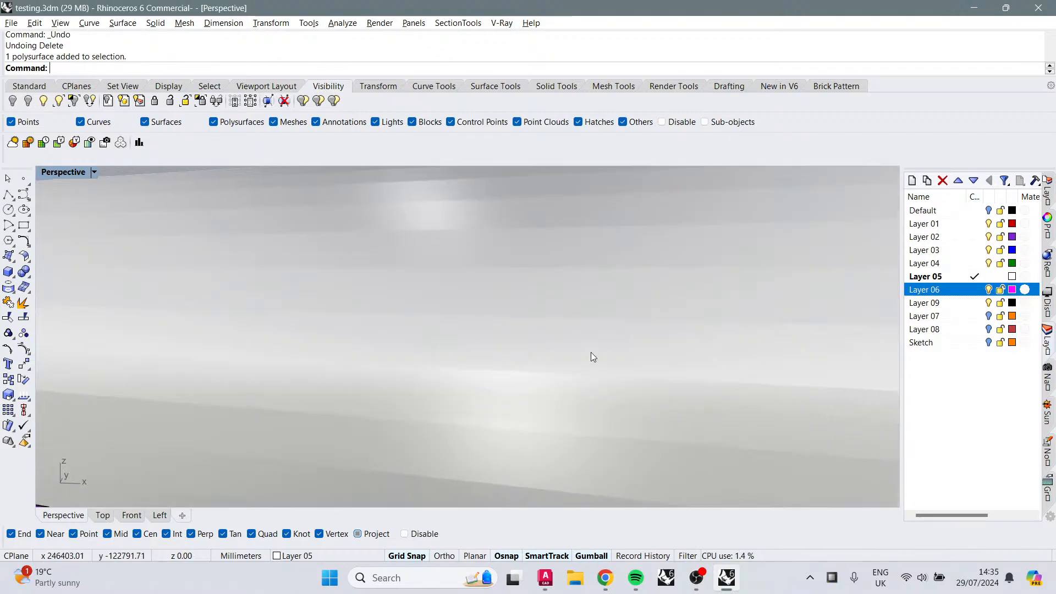
scroll(443, 361, "up", 10)
Step: Zoom in on the red vault junction and select the vault piece standing in front of it
type("Z")
key("Return")
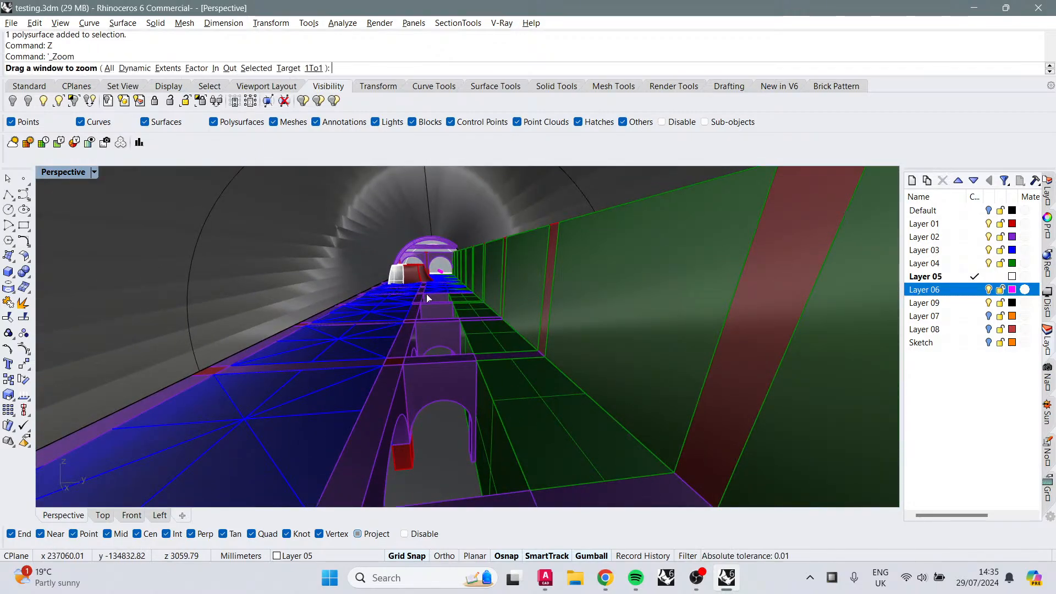
left_click_drag(456, 293, 410, 252)
type("Z")
key("Return")
left_click_drag(453, 292, 385, 218)
mouse_move(462, 277)
right_mouse_down()
mouse_move(480, 286)
mouse_move(468, 266)
mouse_move(447, 319)
mouse_move(607, 306)
mouse_move(483, 330)
mouse_move(467, 261)
right_mouse_up()
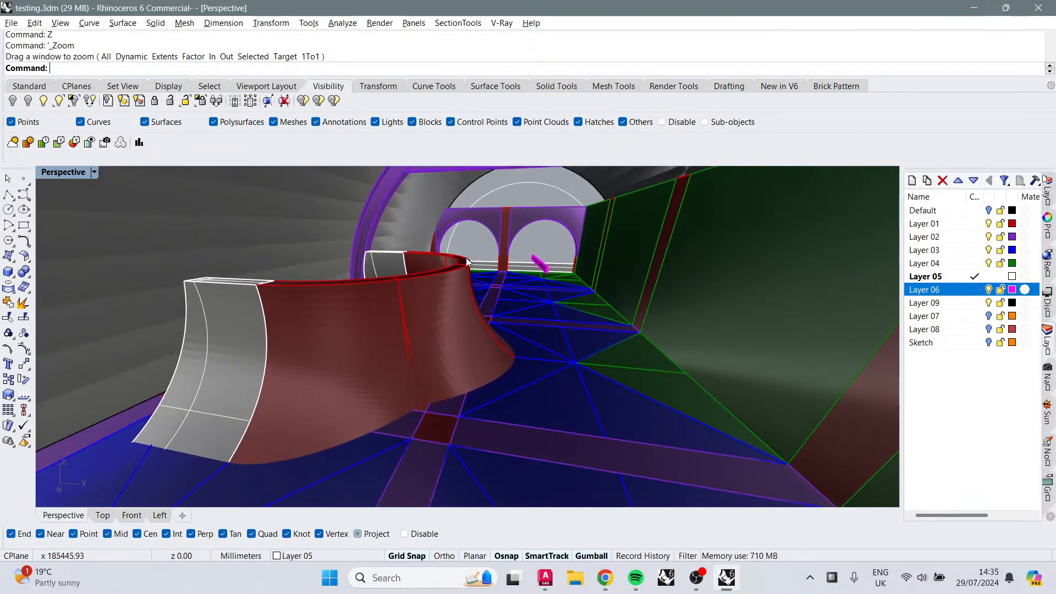
right_click_drag(506, 345, 468, 273)
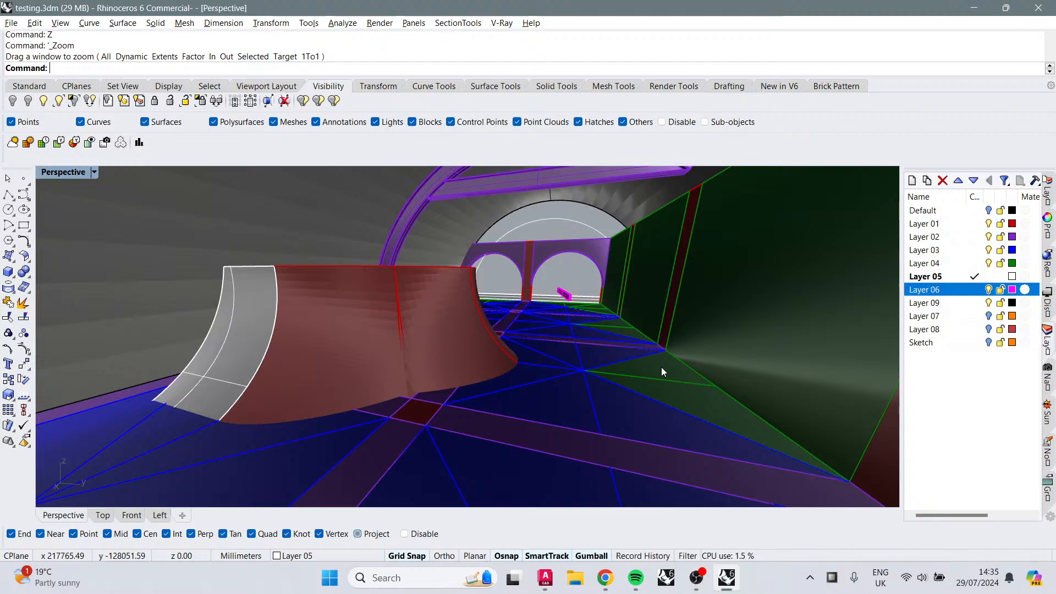
right_click_drag(511, 333, 509, 380)
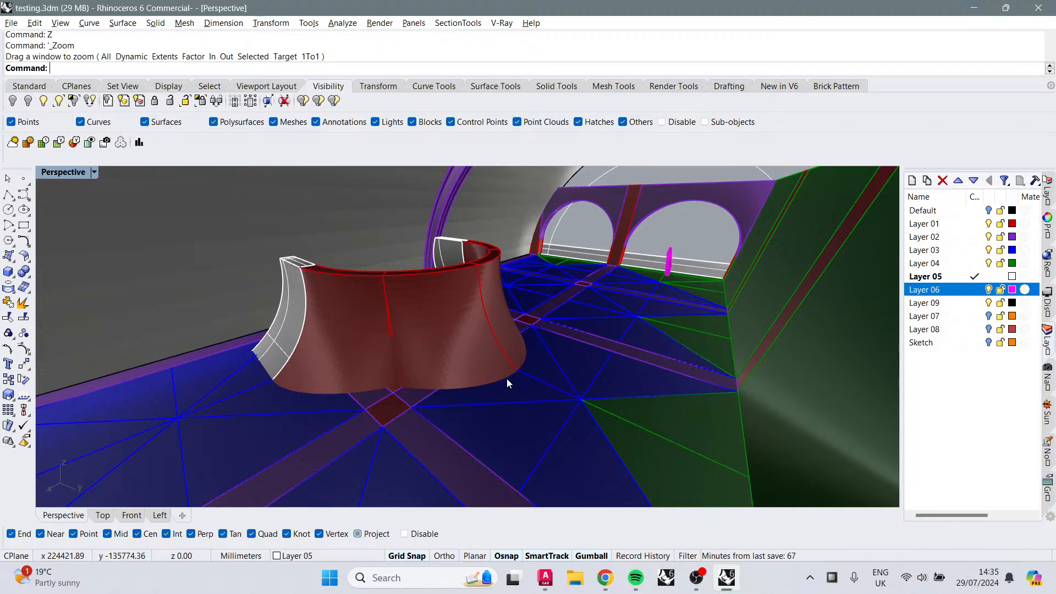
right_click_drag(507, 378, 515, 379)
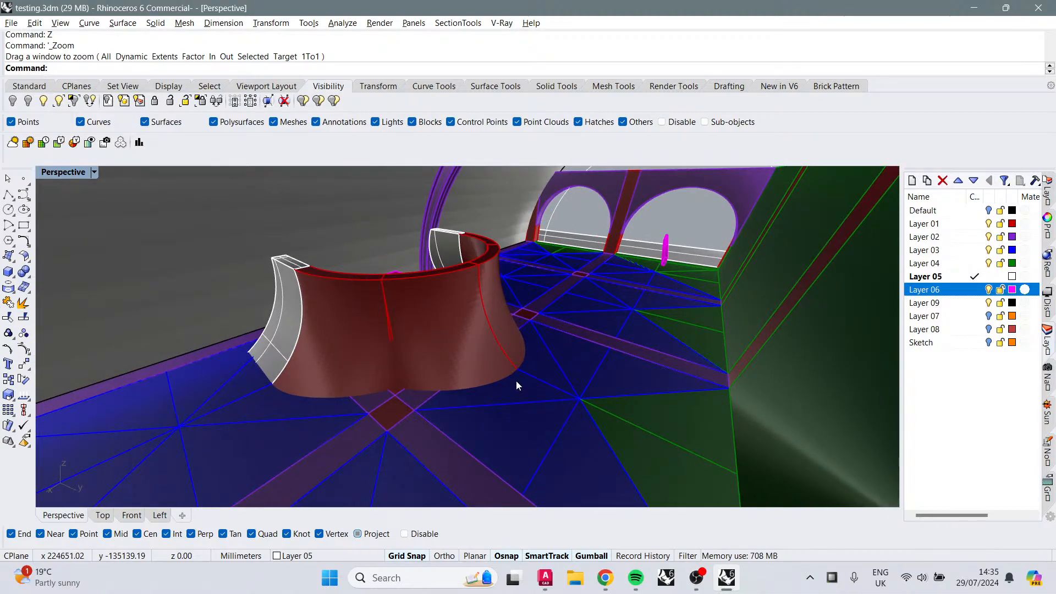
left_click(427, 277)
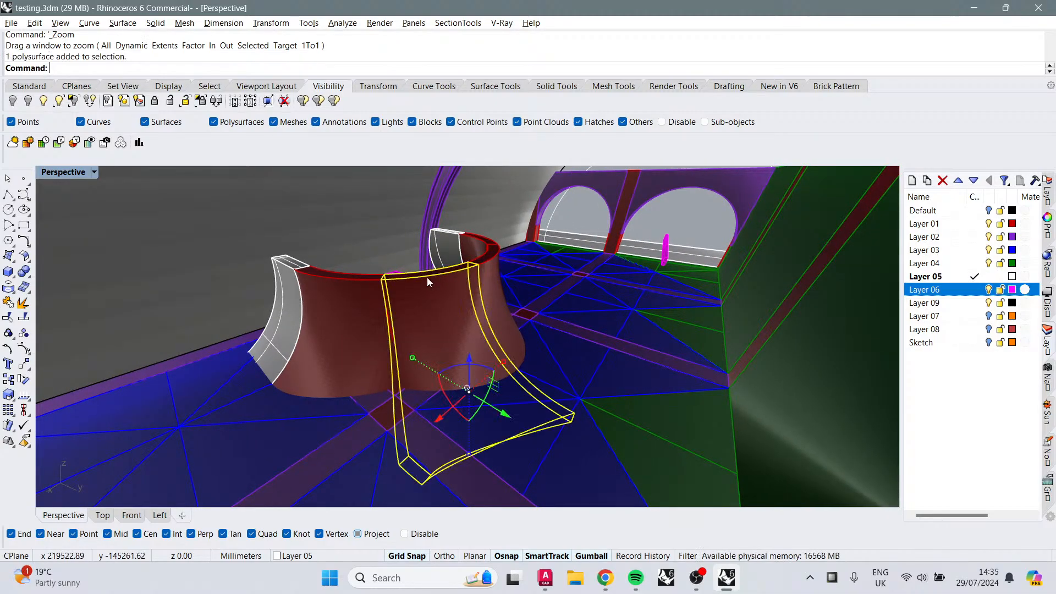